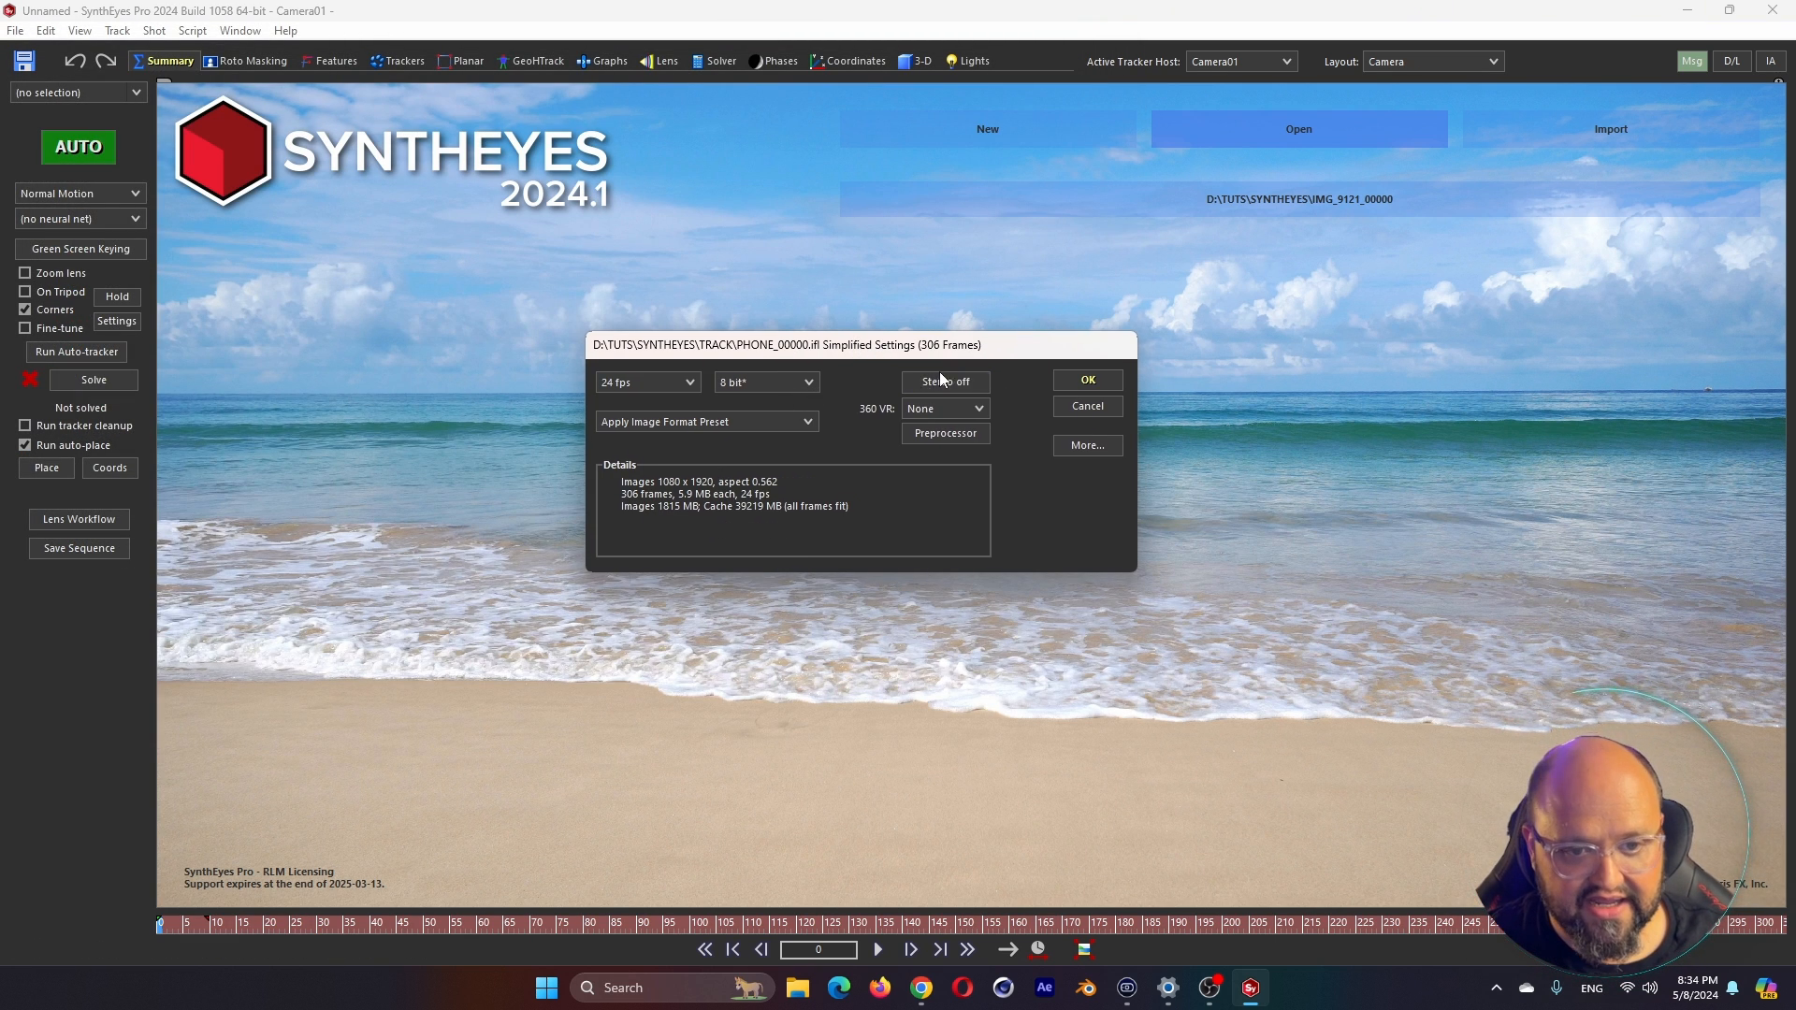
Set the PHONE_00000 image sequence to 16 bit, check its image preprocessor without making changes, and load the shot
mouse_move(861, 344)
mouse_down()
mouse_move(870, 367)
mouse_move(878, 350)
mouse_up()
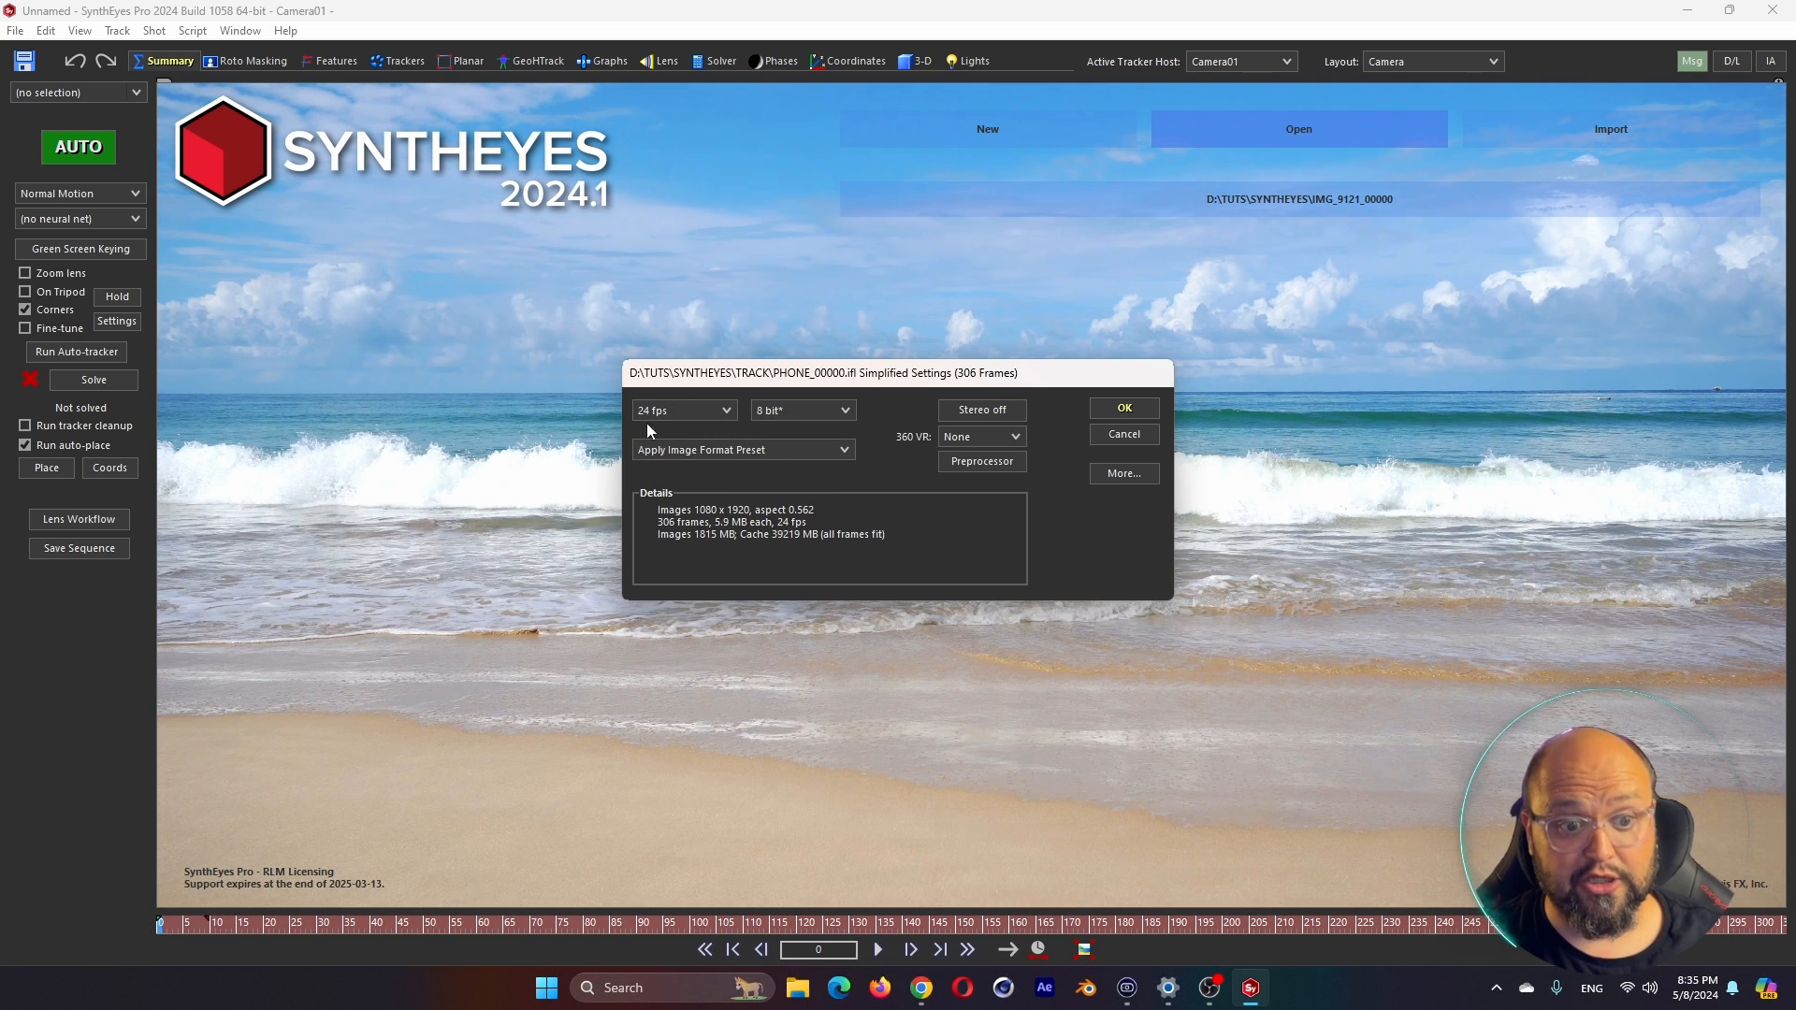
click(780, 411)
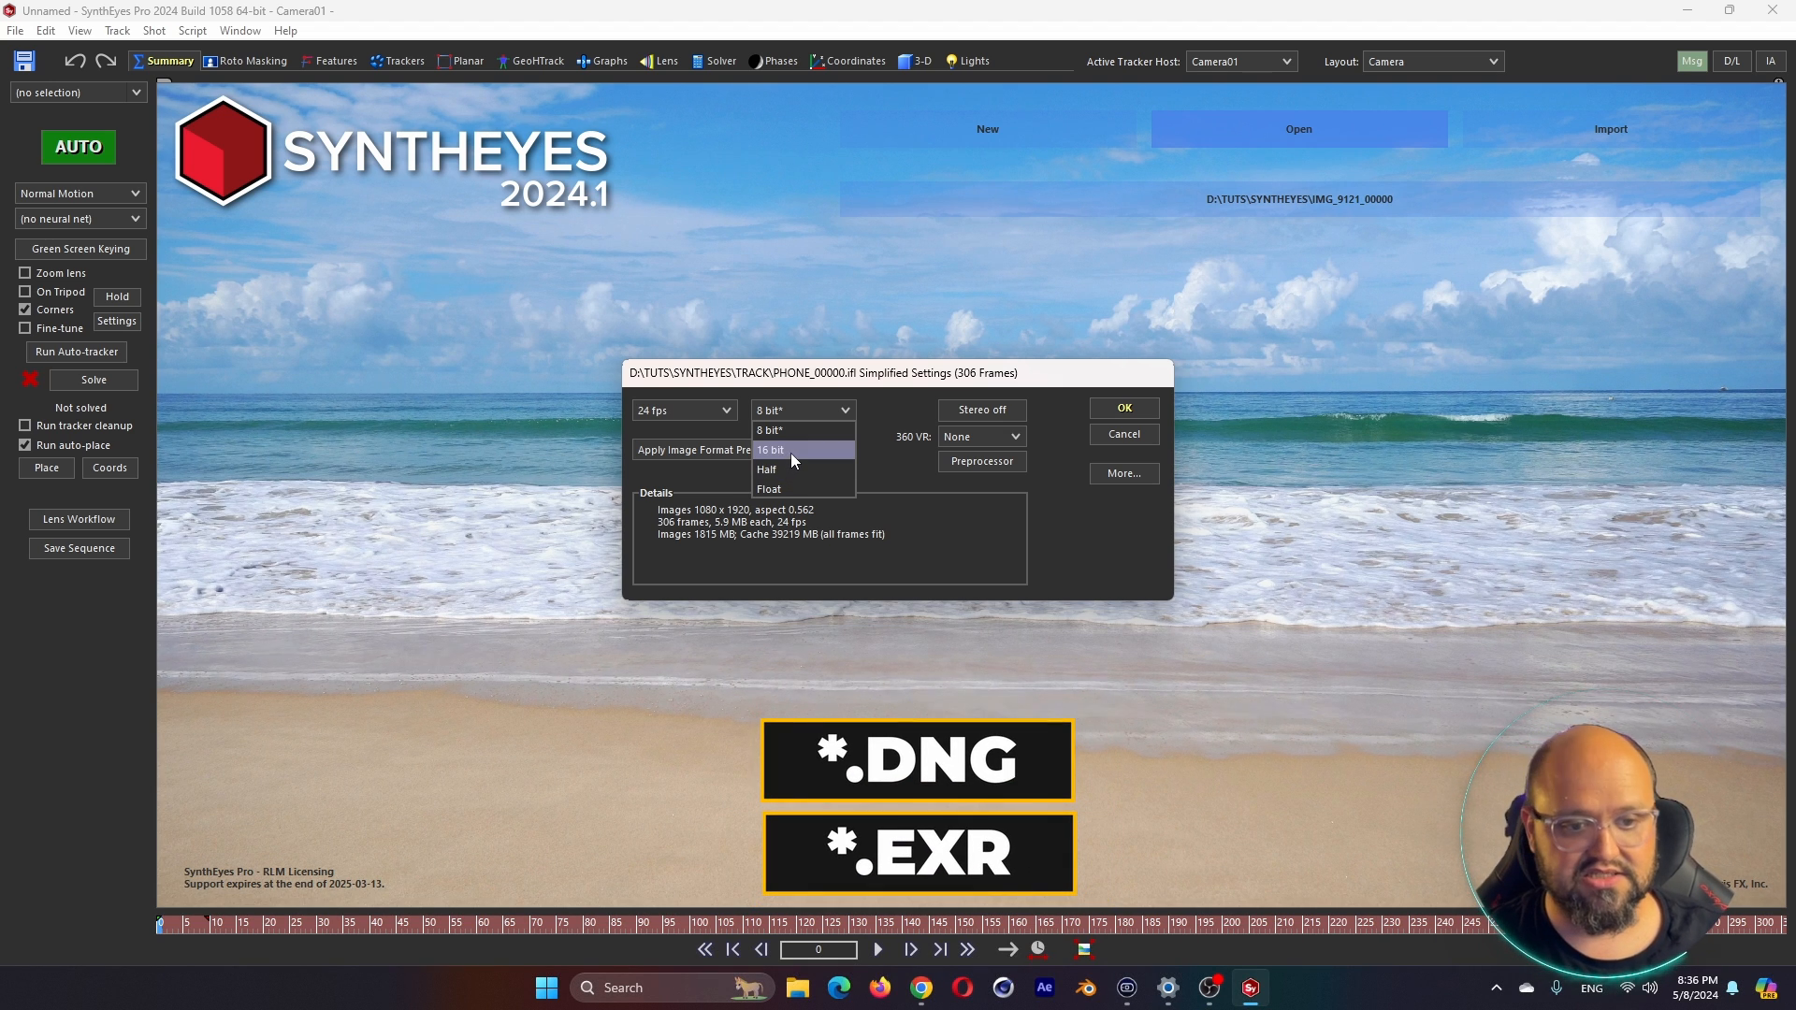
click(777, 451)
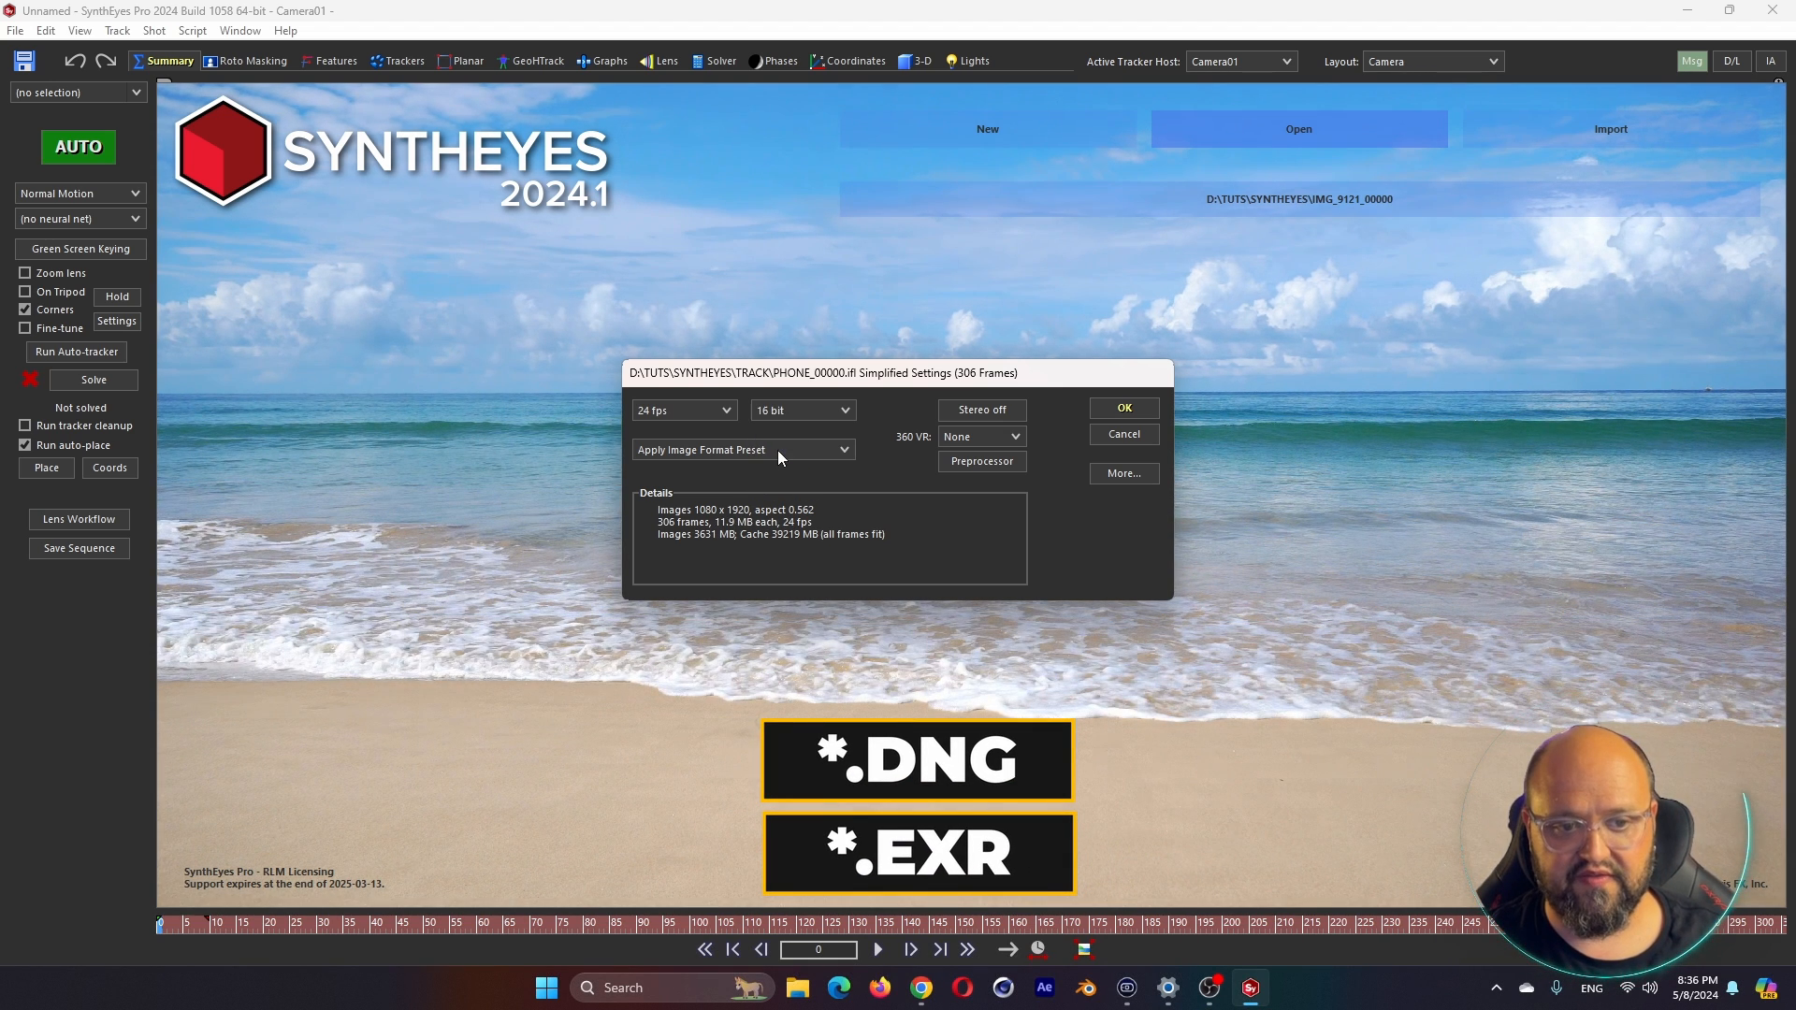
click(996, 462)
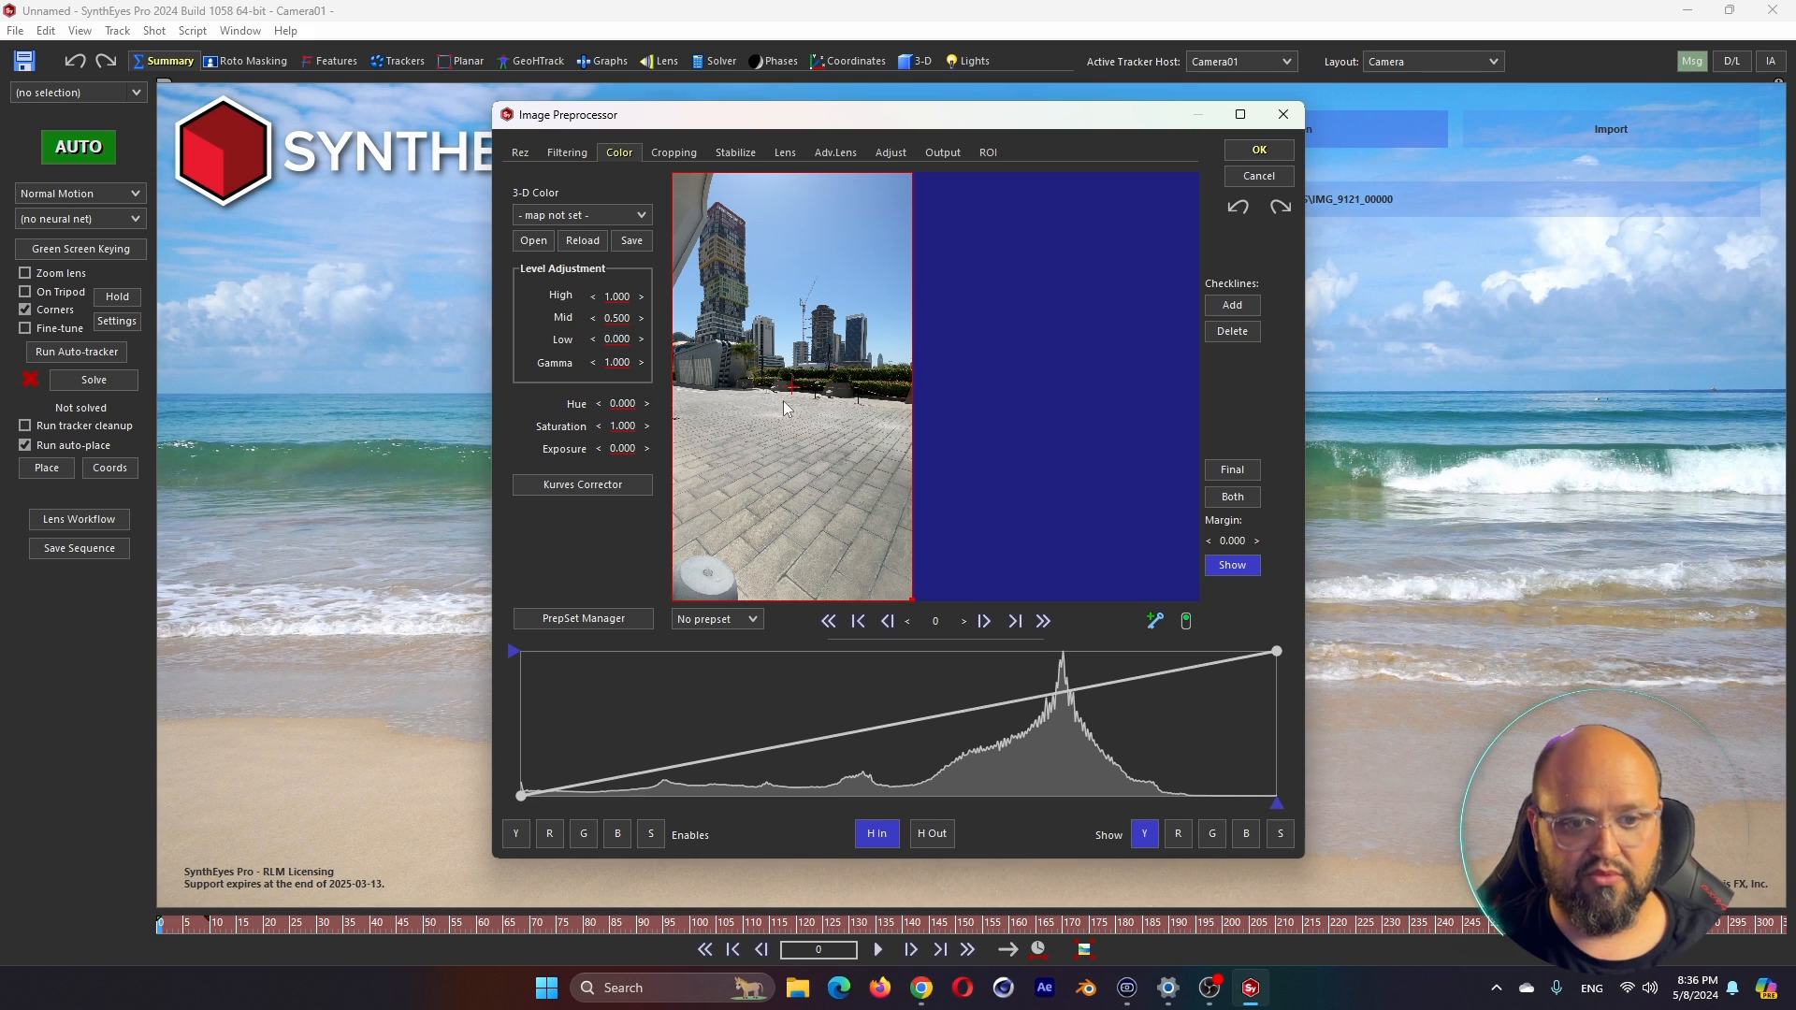
click(1270, 183)
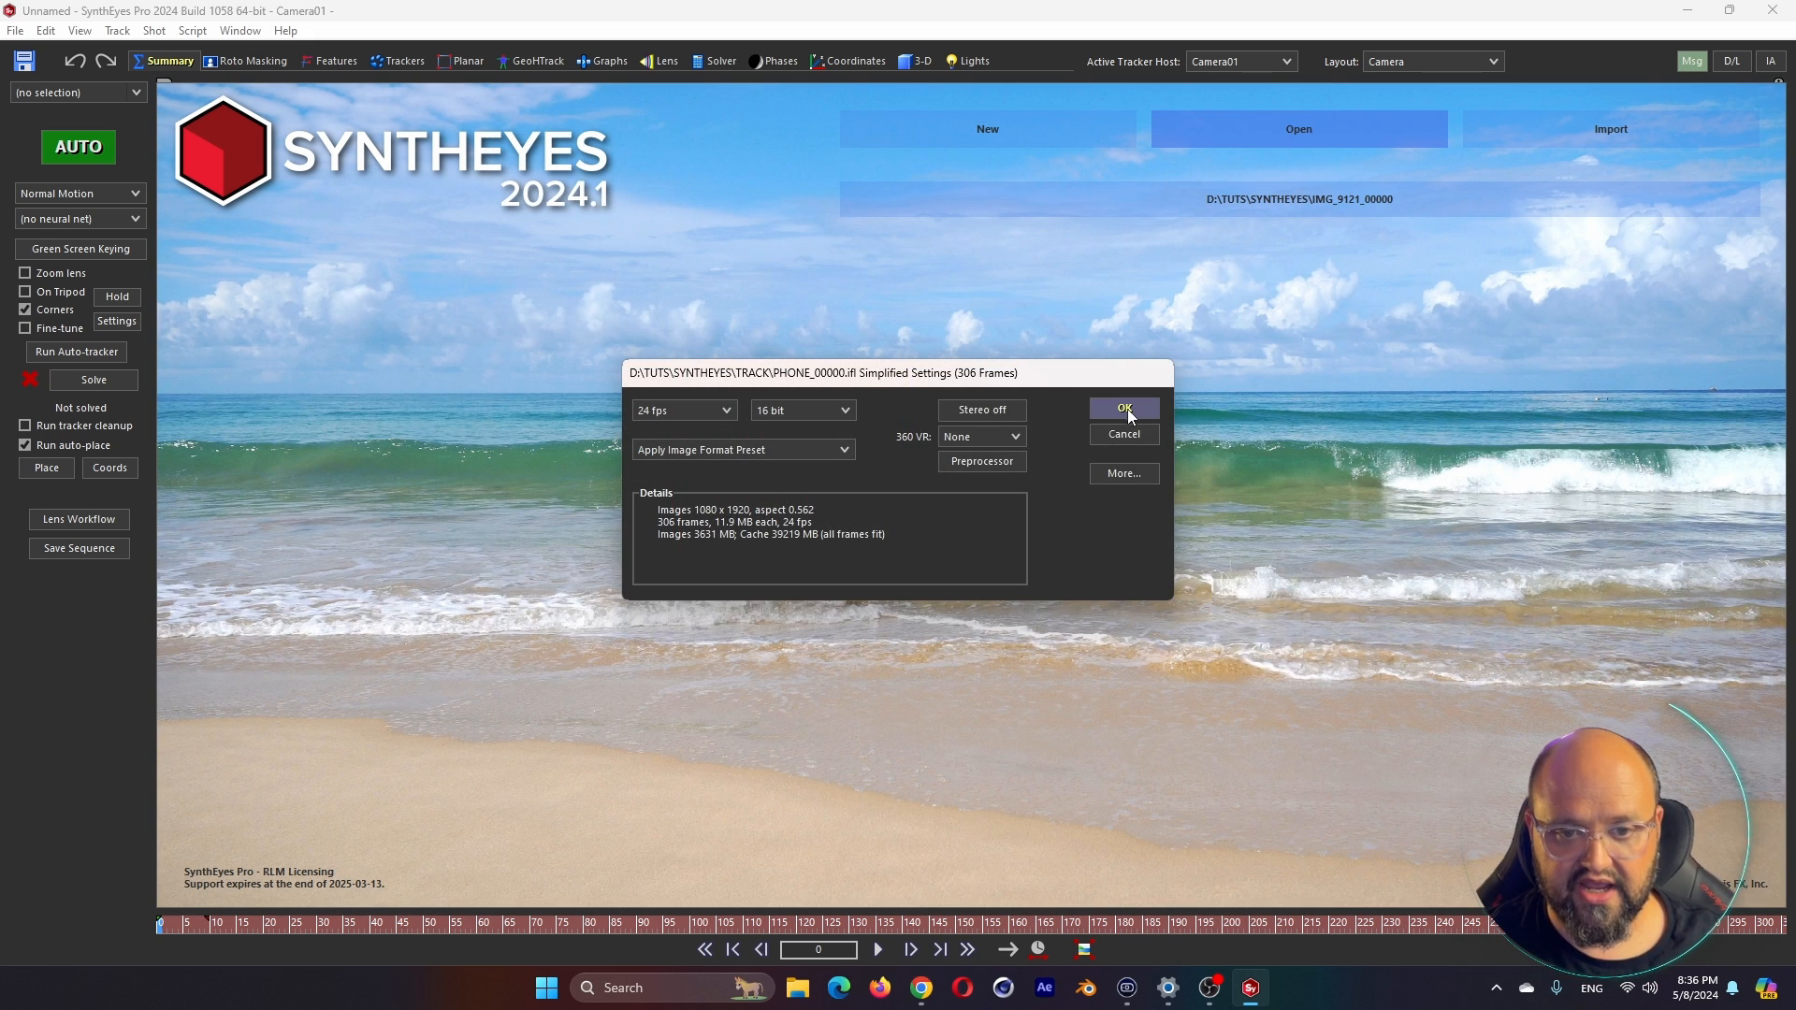
click(1122, 475)
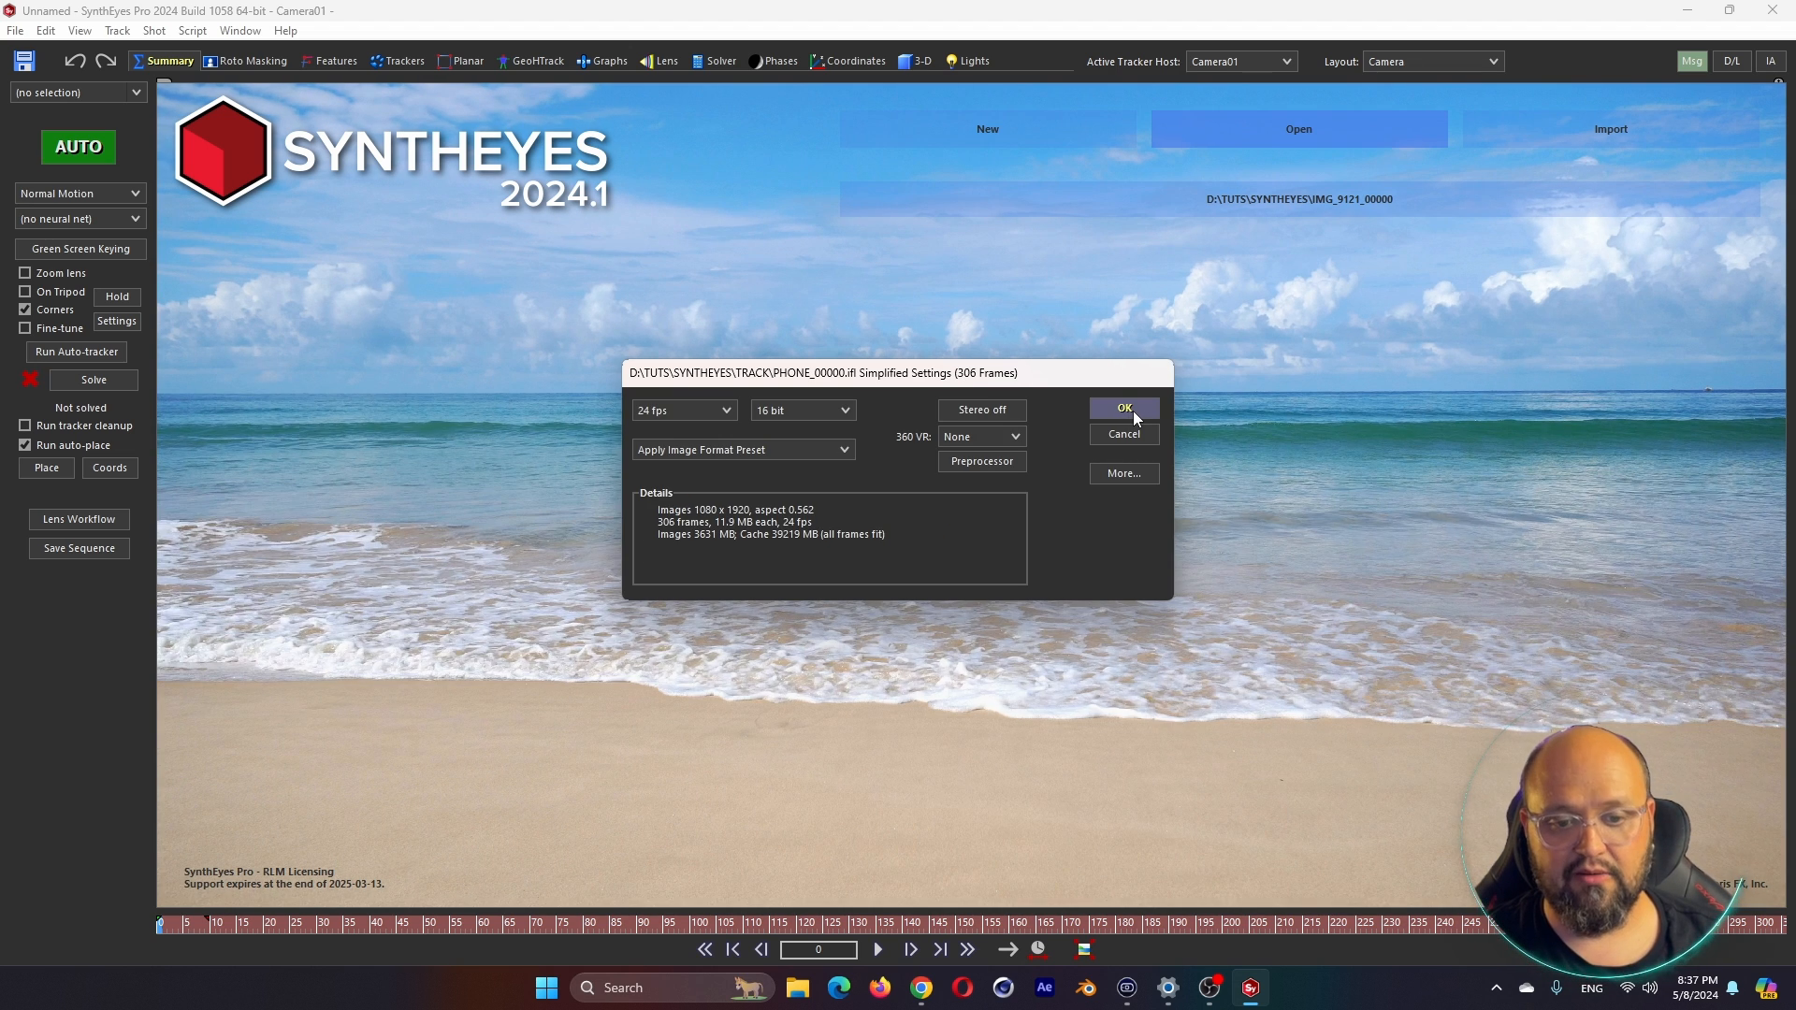
click(1132, 411)
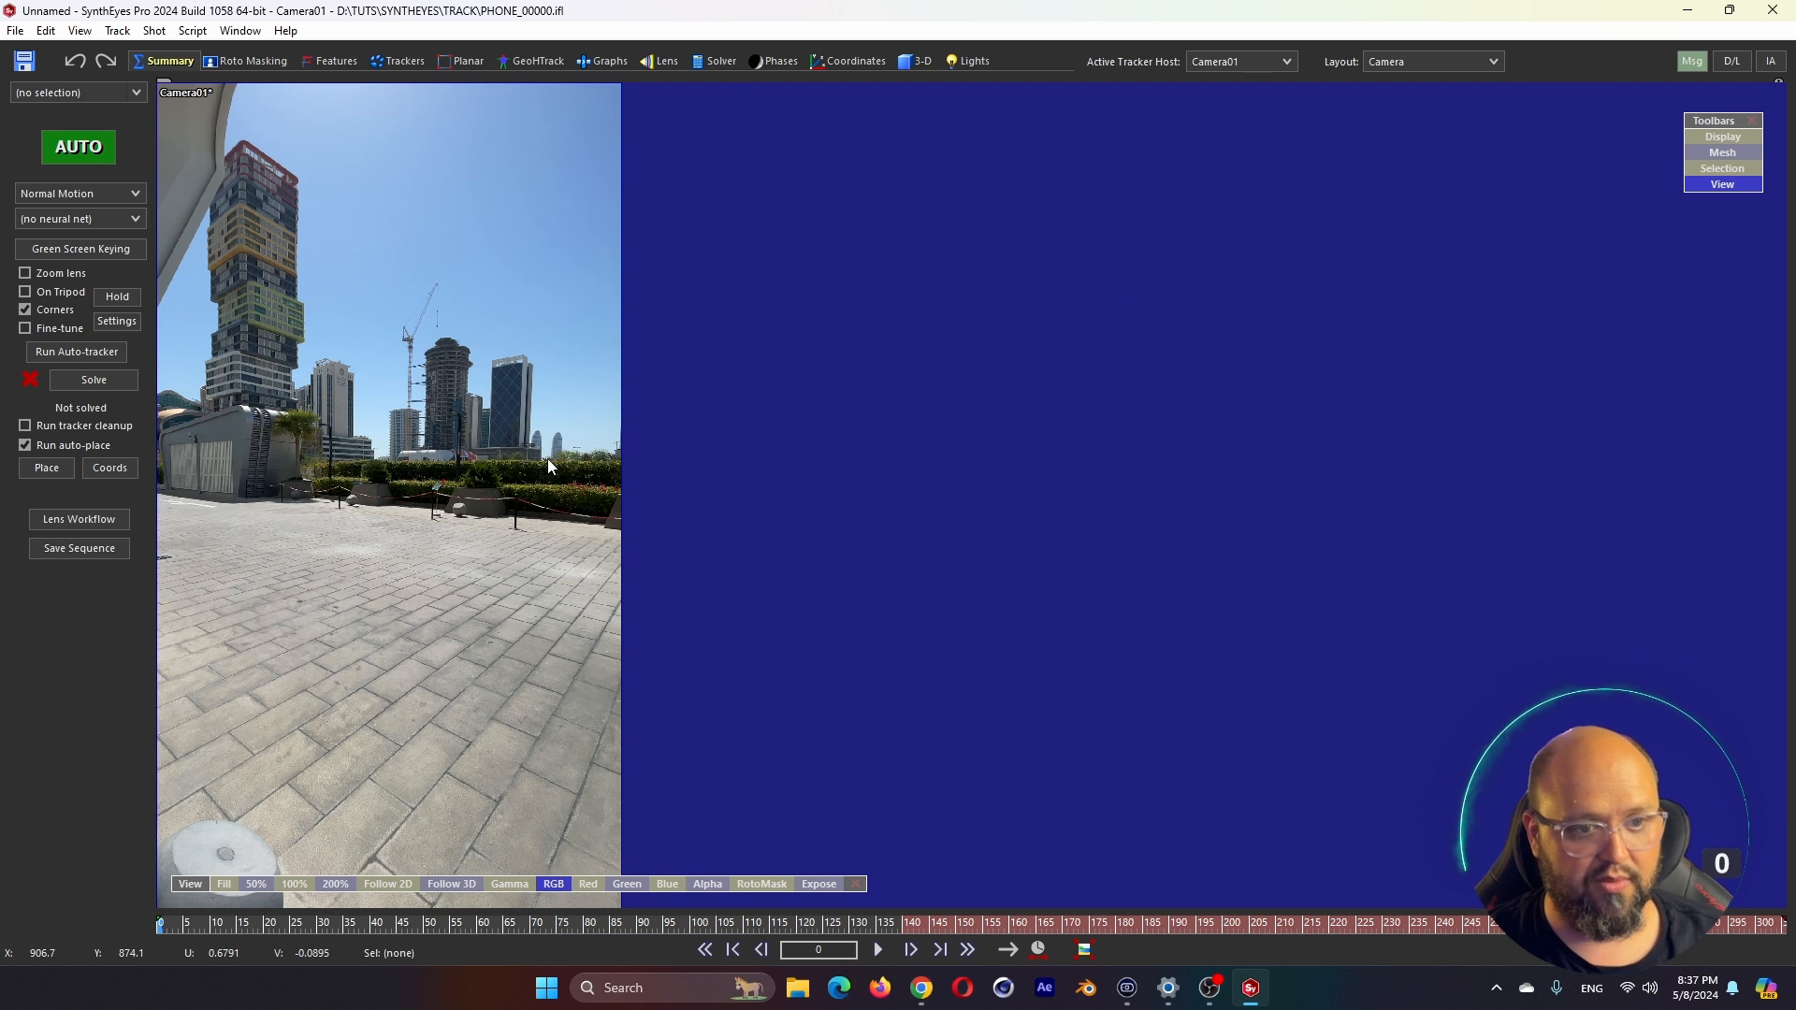
Centre the footage in the camera view and review the camera movement between frames 0 and 65, returning to frame 0
middle_drag(547, 458, 888, 458)
middle_drag(663, 430, 859, 398)
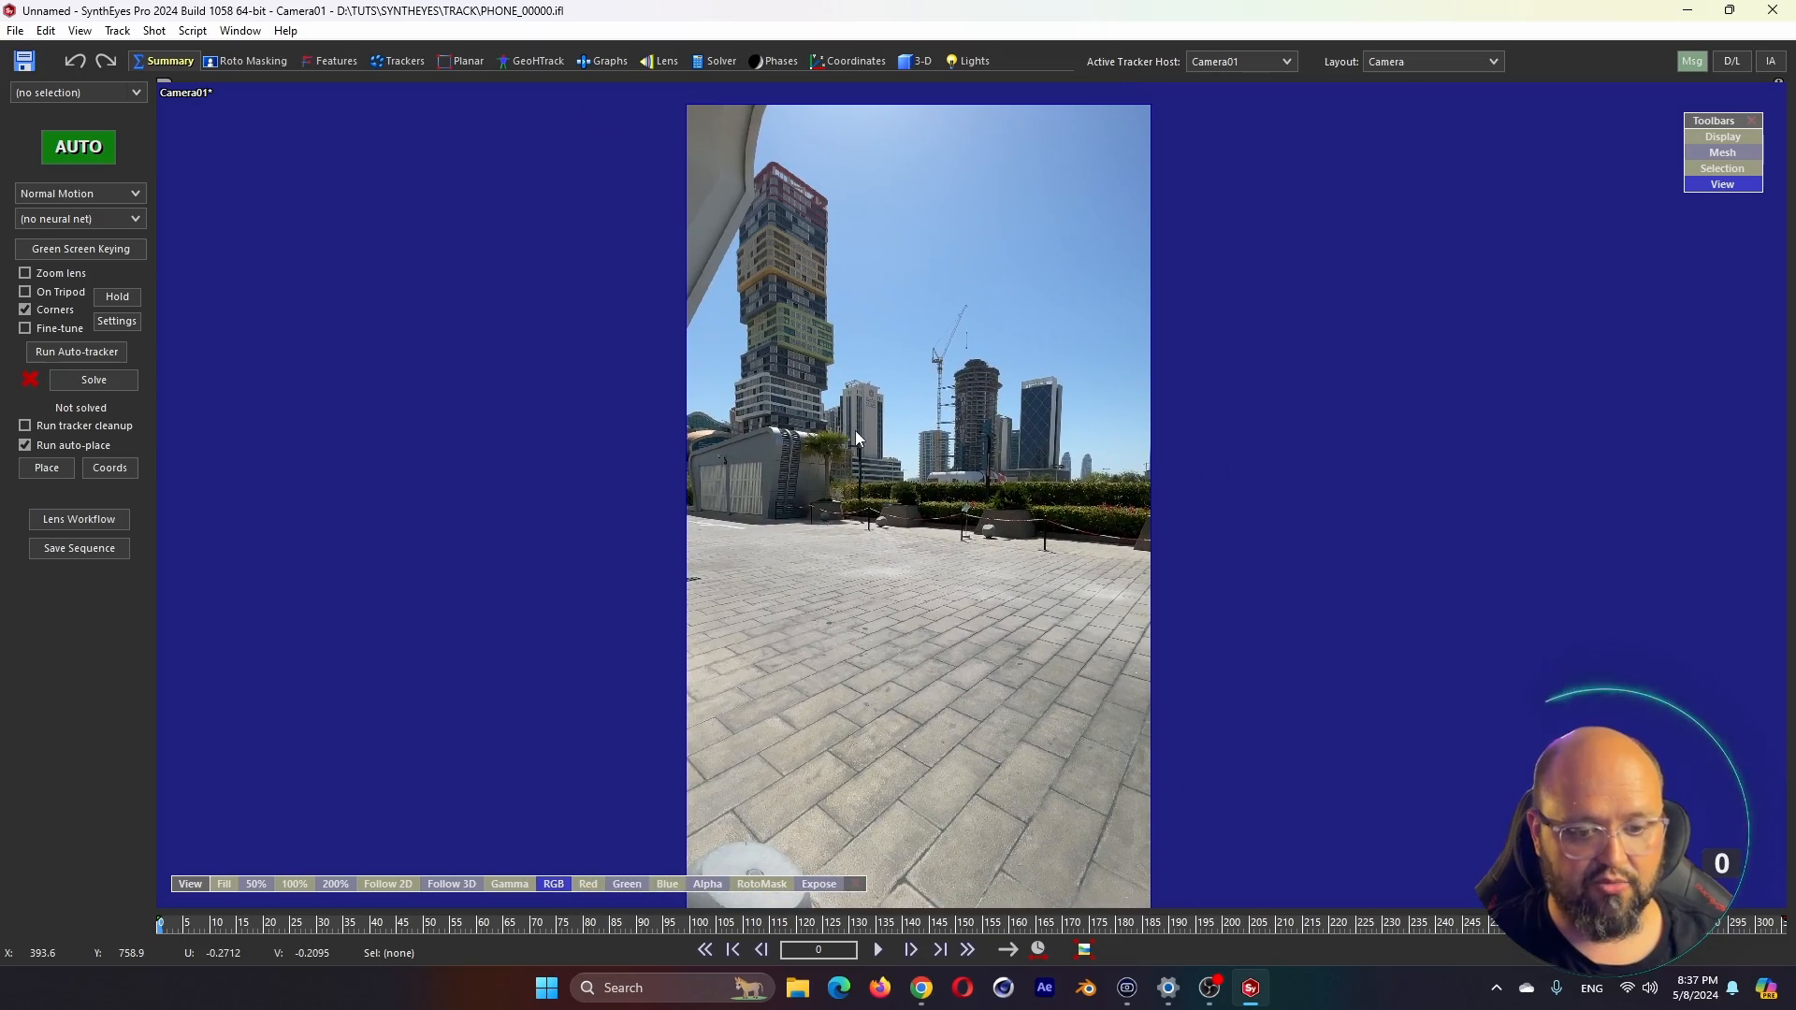
scroll(856, 435, up, 3)
scroll(856, 441, down, 3)
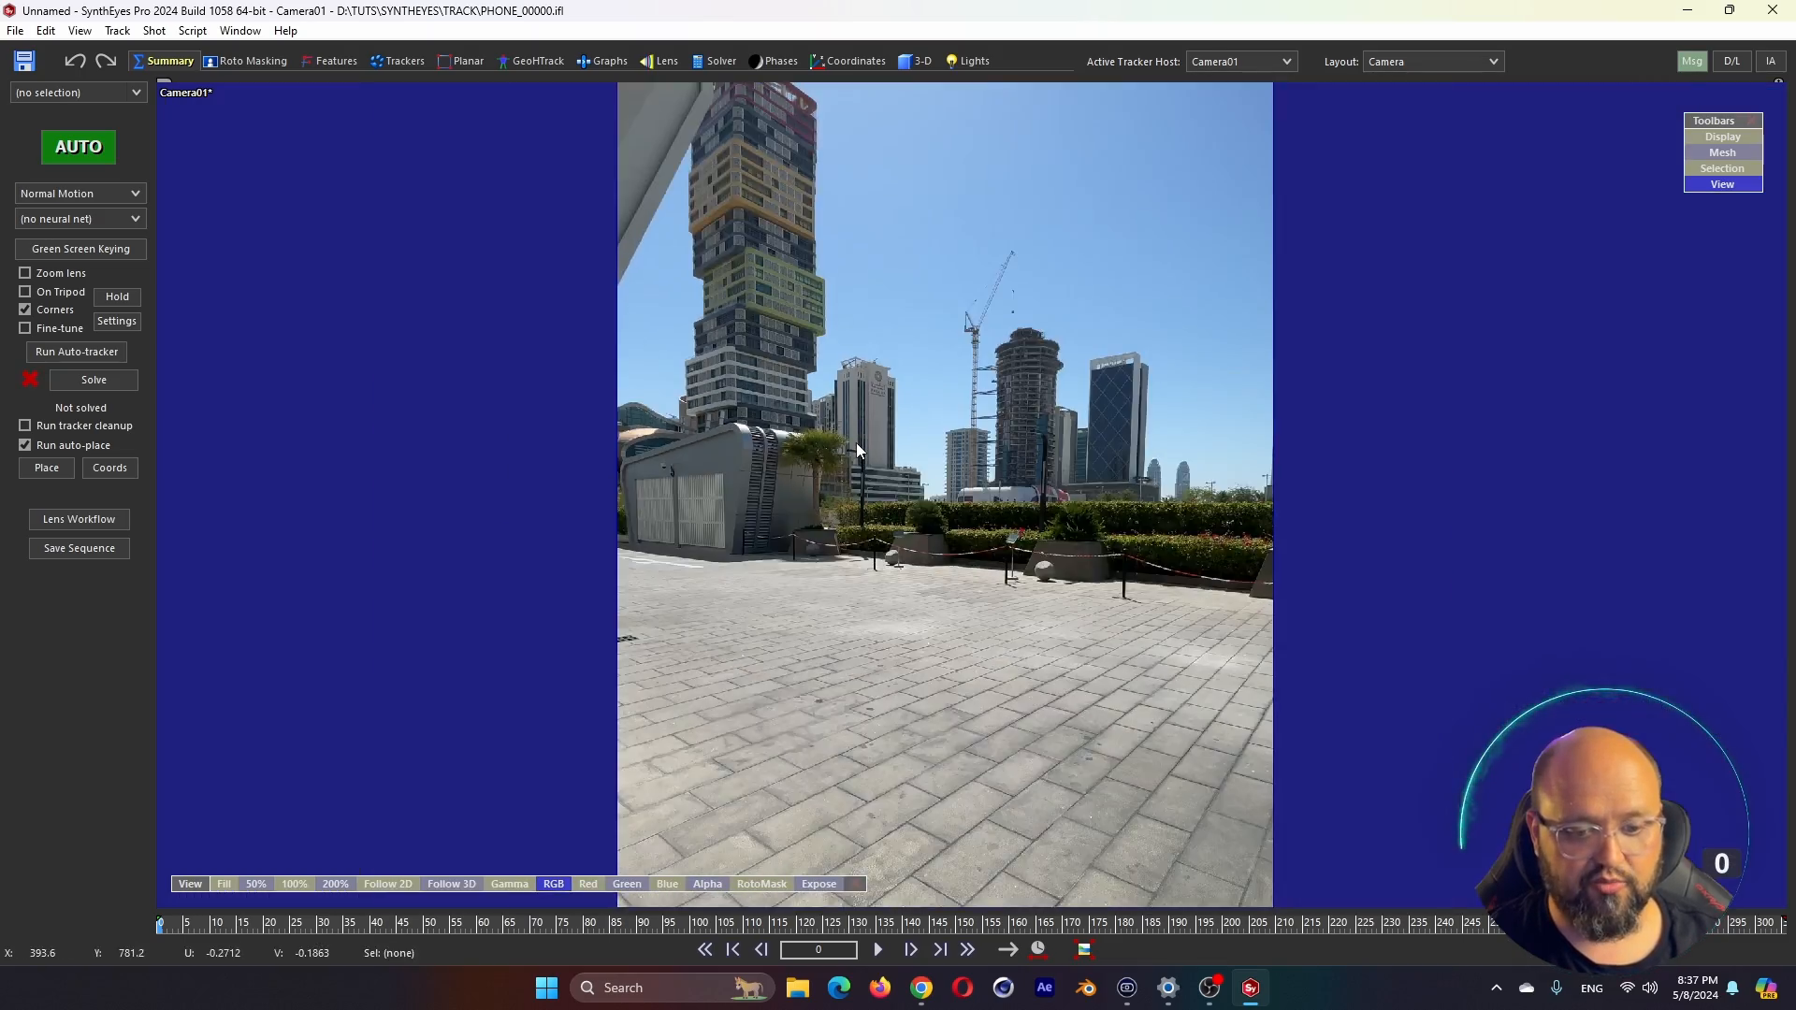
scroll(856, 442, up, 2)
scroll(856, 442, down, 2)
drag(187, 933, 460, 935)
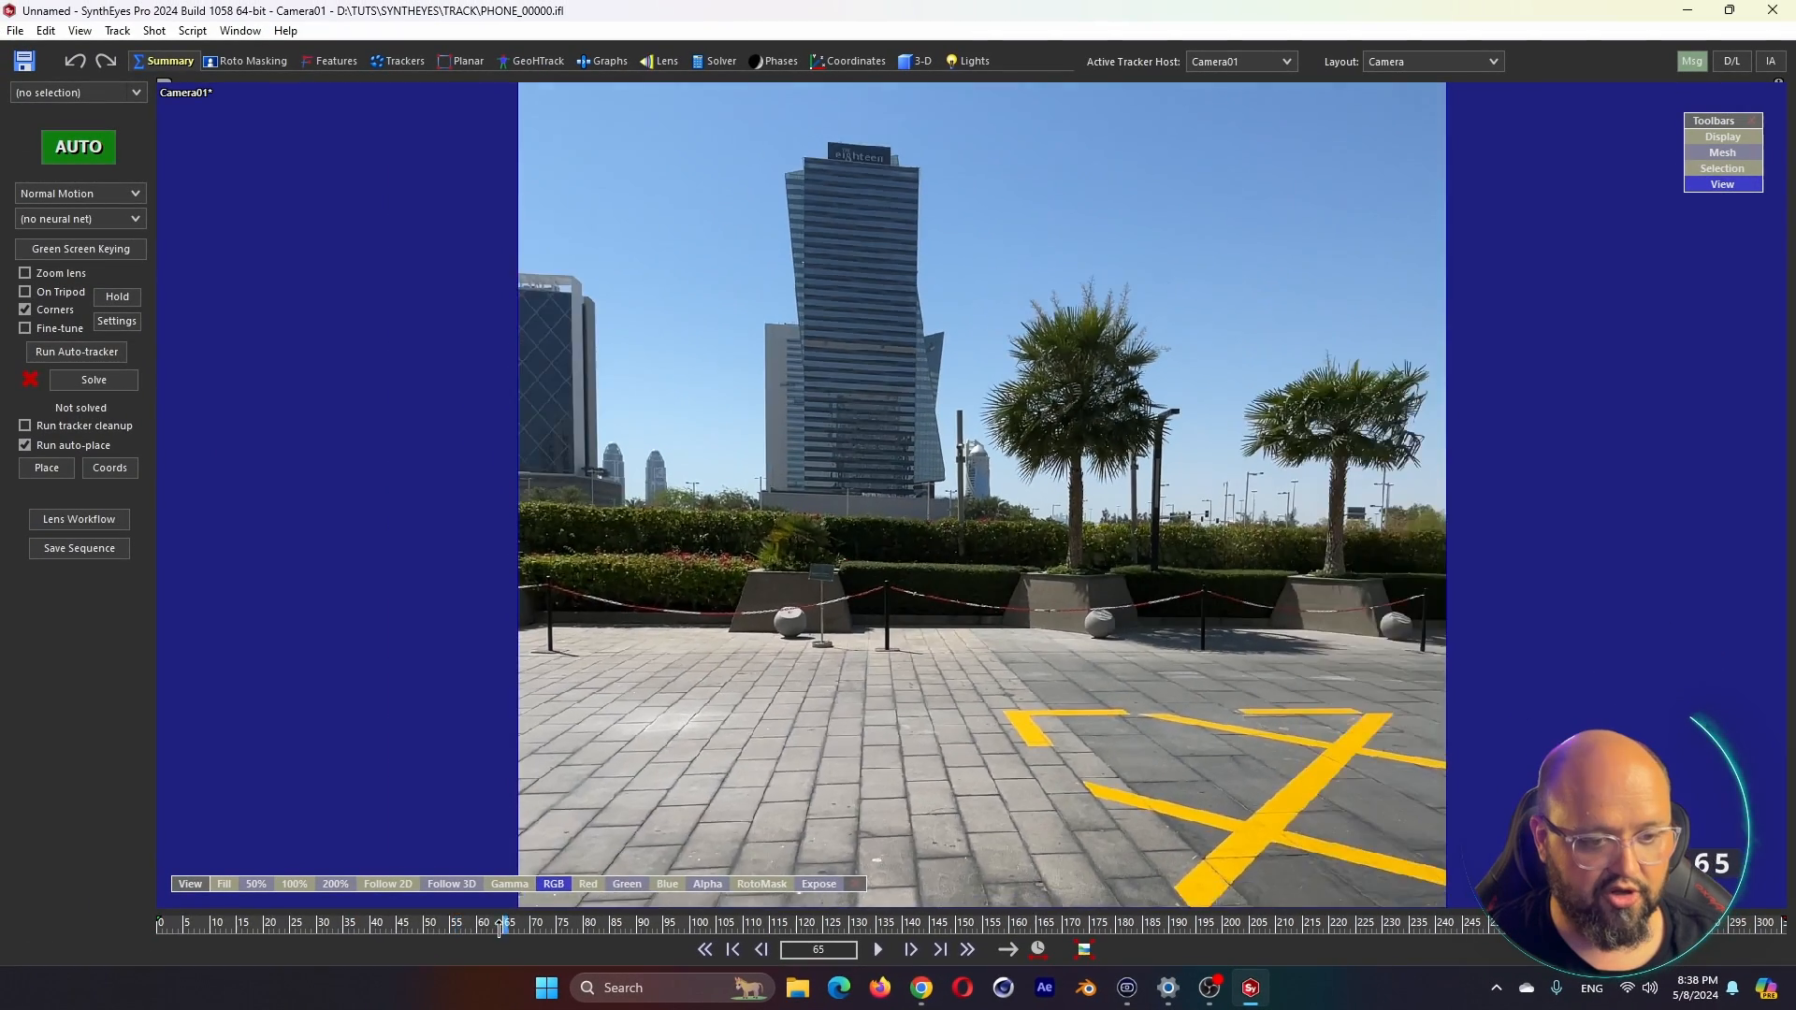
drag(505, 936, 164, 939)
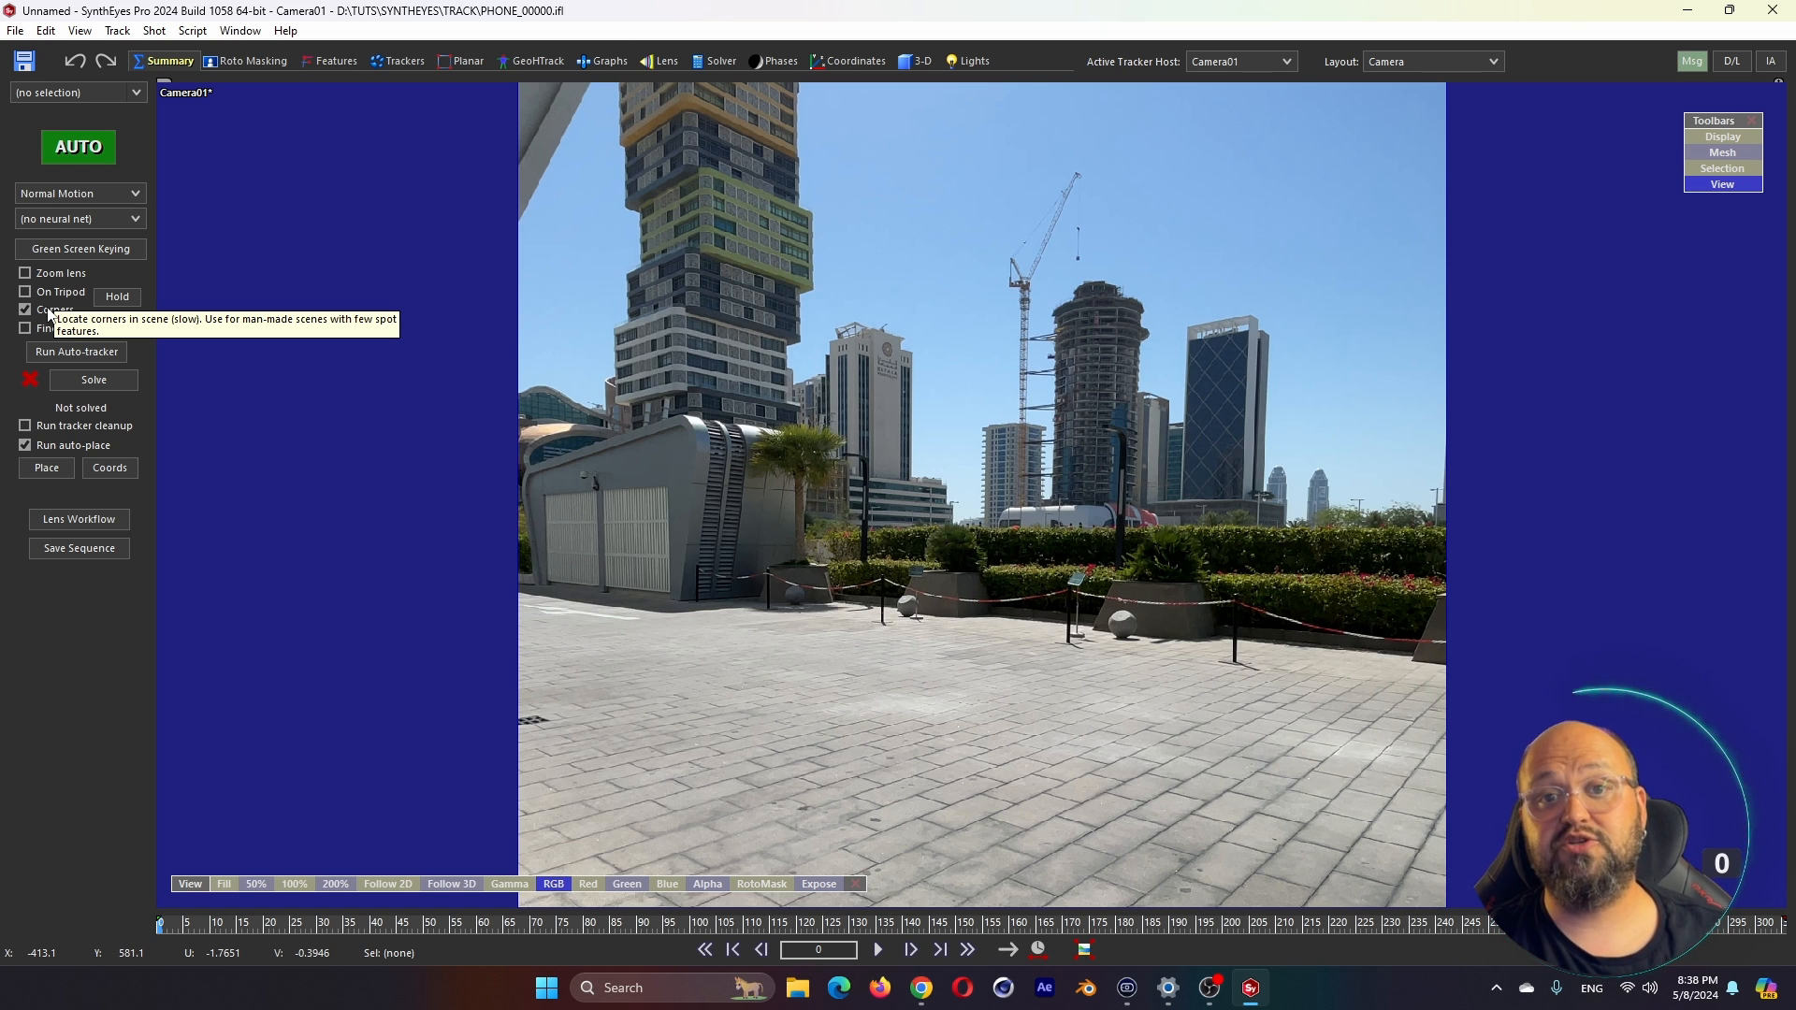
Save the project as PHONE_00000.sni in the TRACK folder
key(ctrl+s)
key(Return)
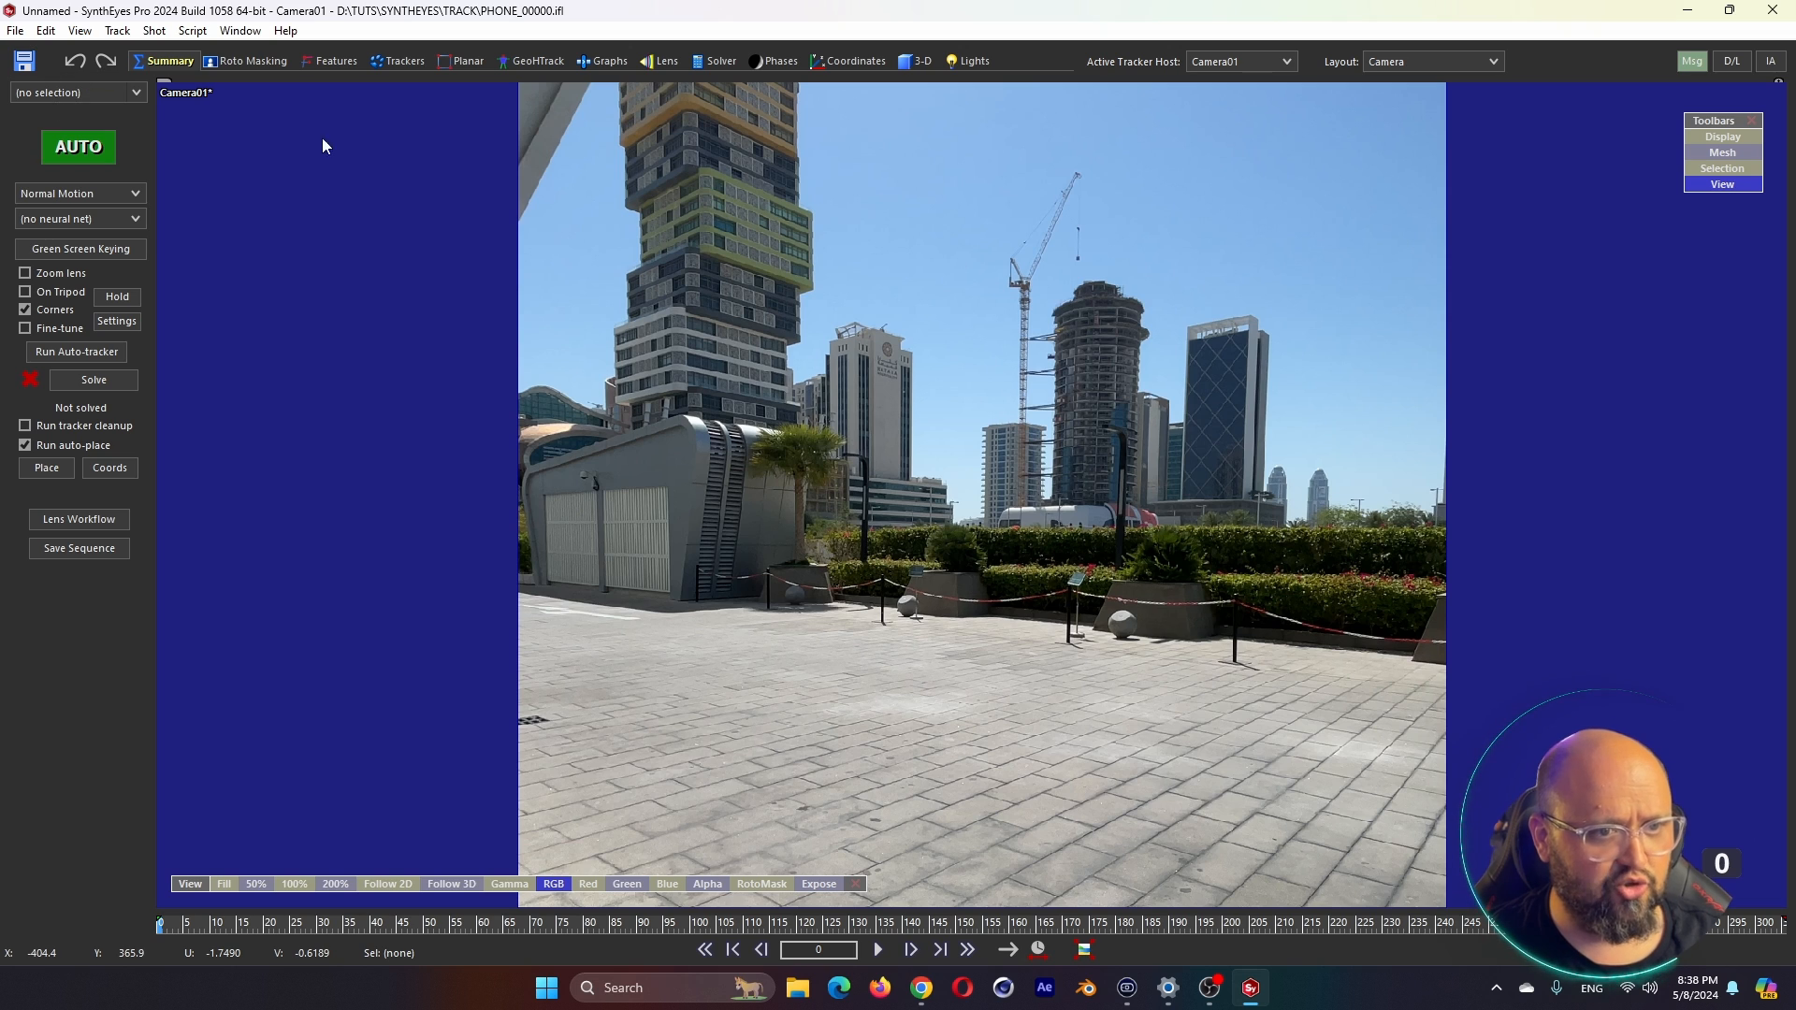
click(23, 61)
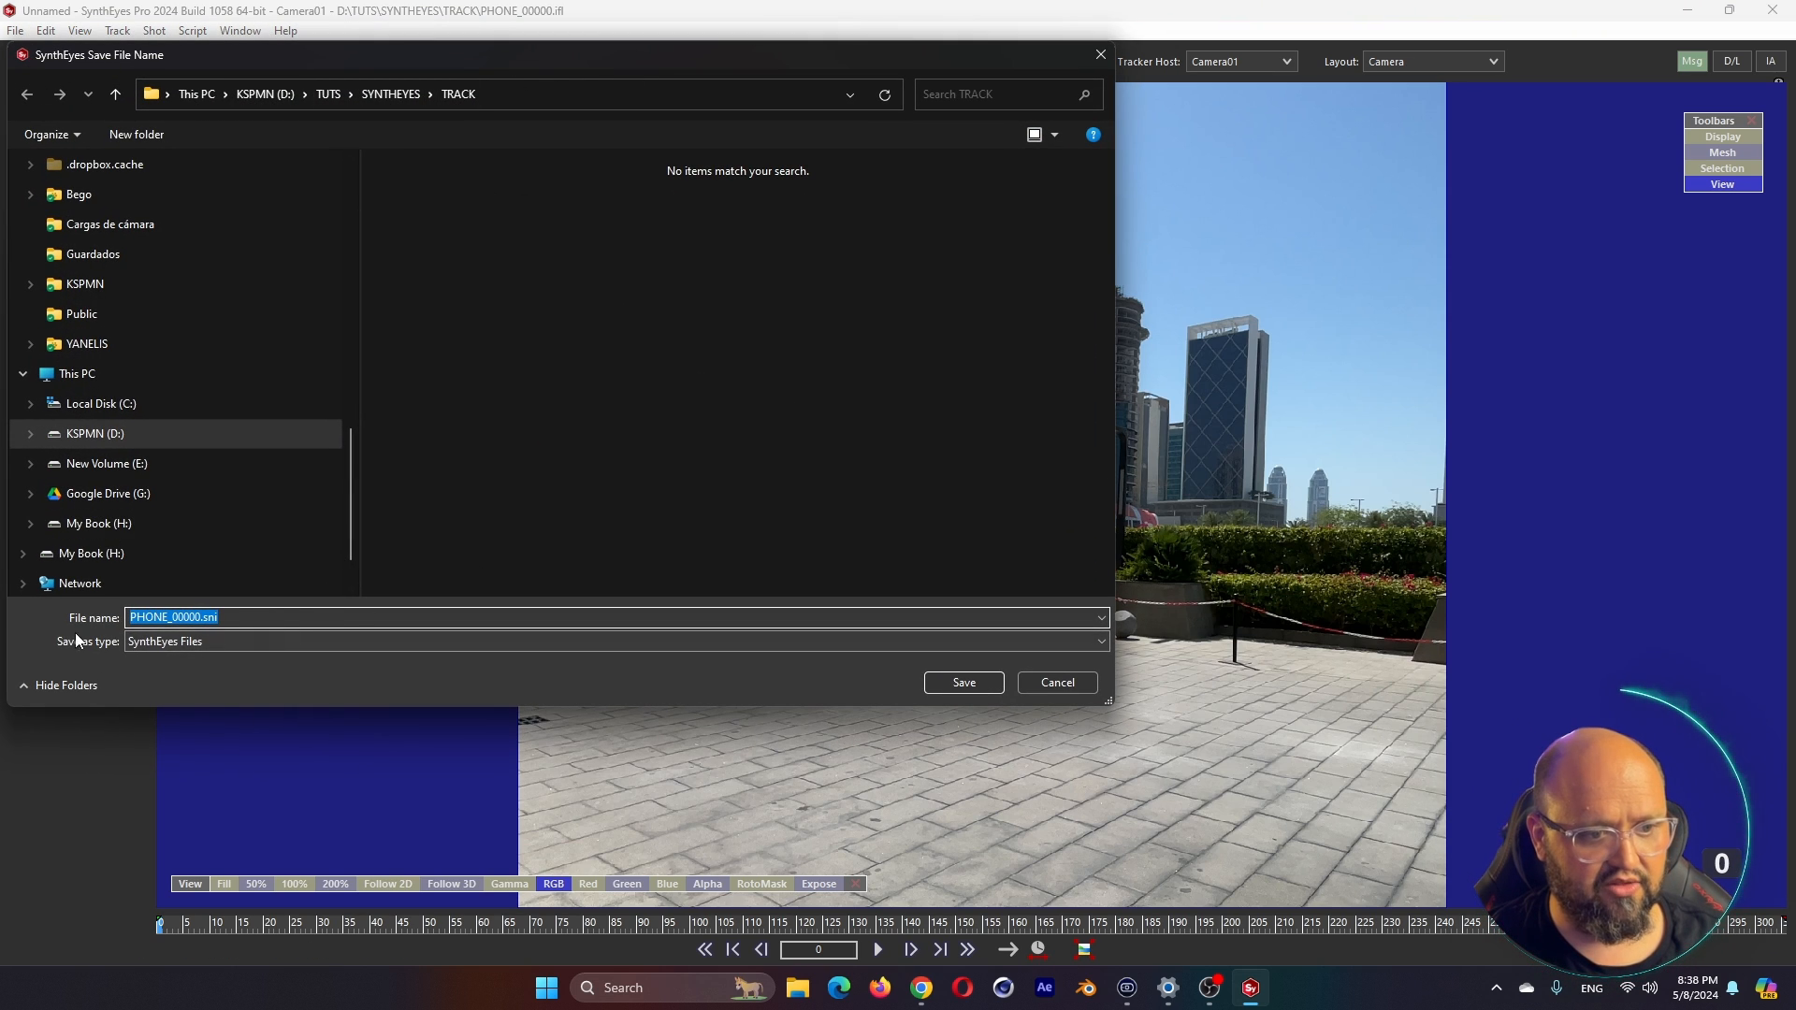
click(963, 683)
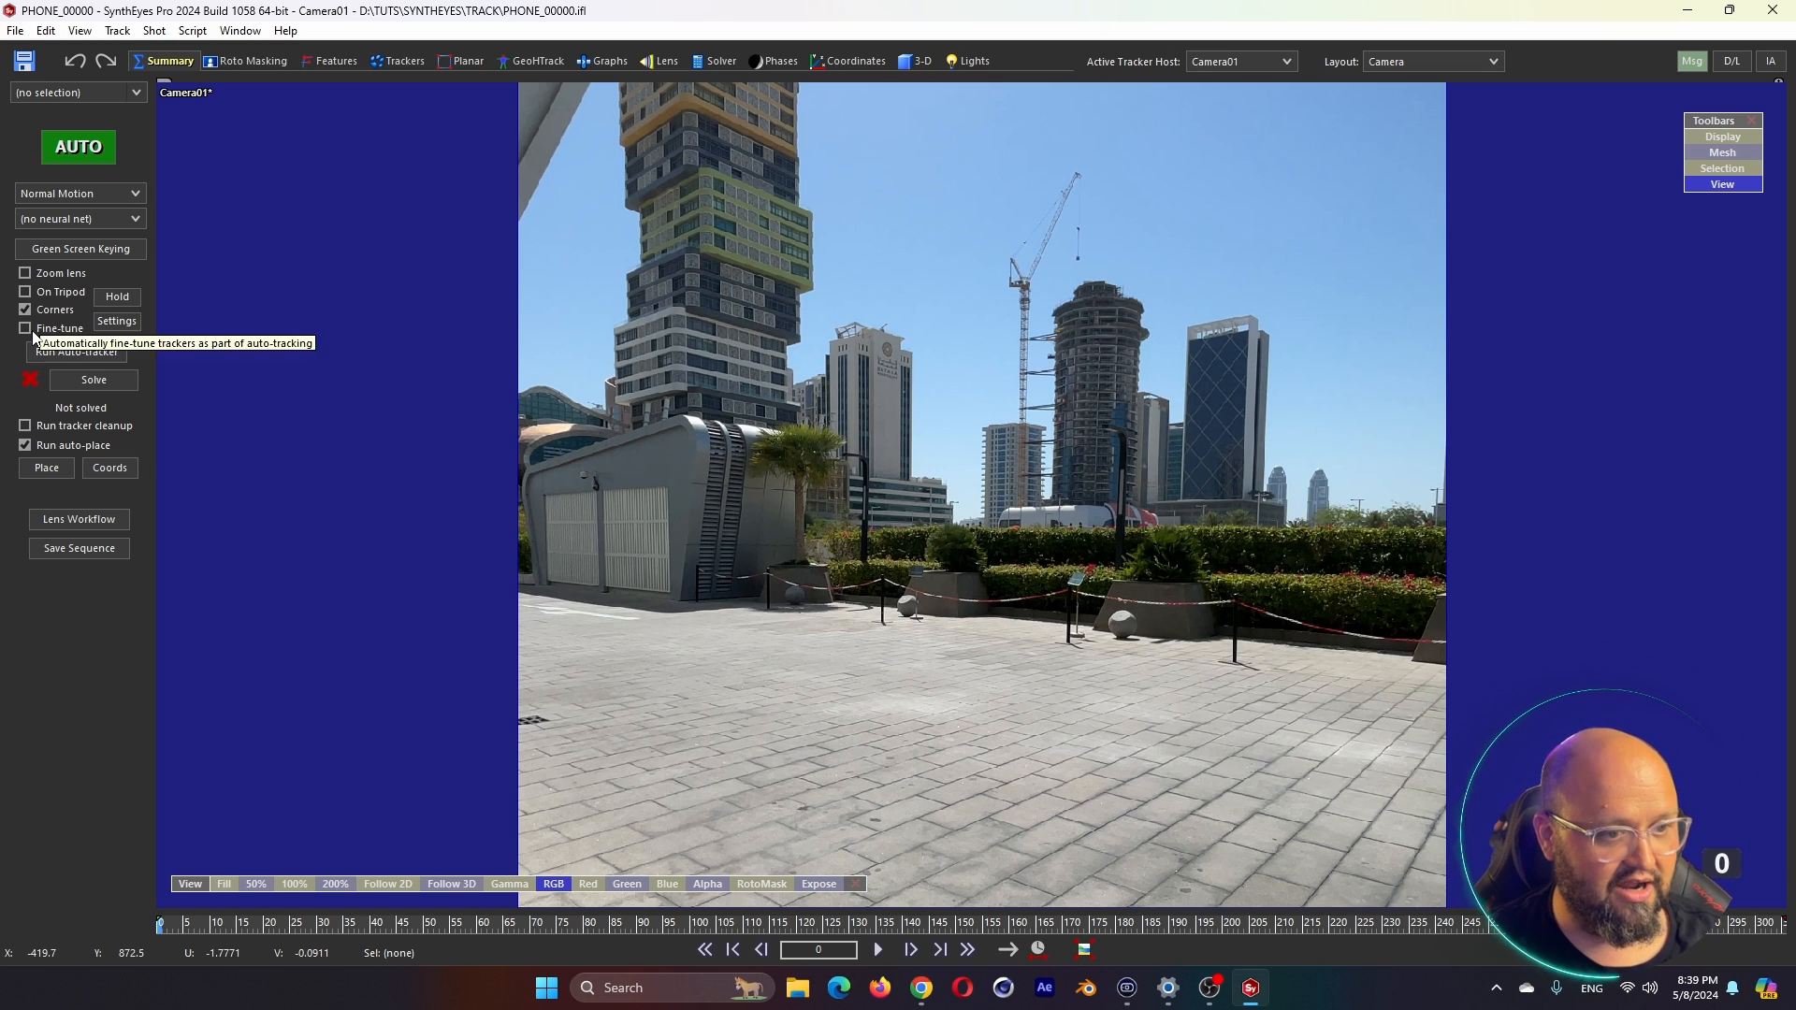
Enable fine-tuning, run the full automatic track and solve, and review the resulting trackers at several frames of the shot
click(32, 331)
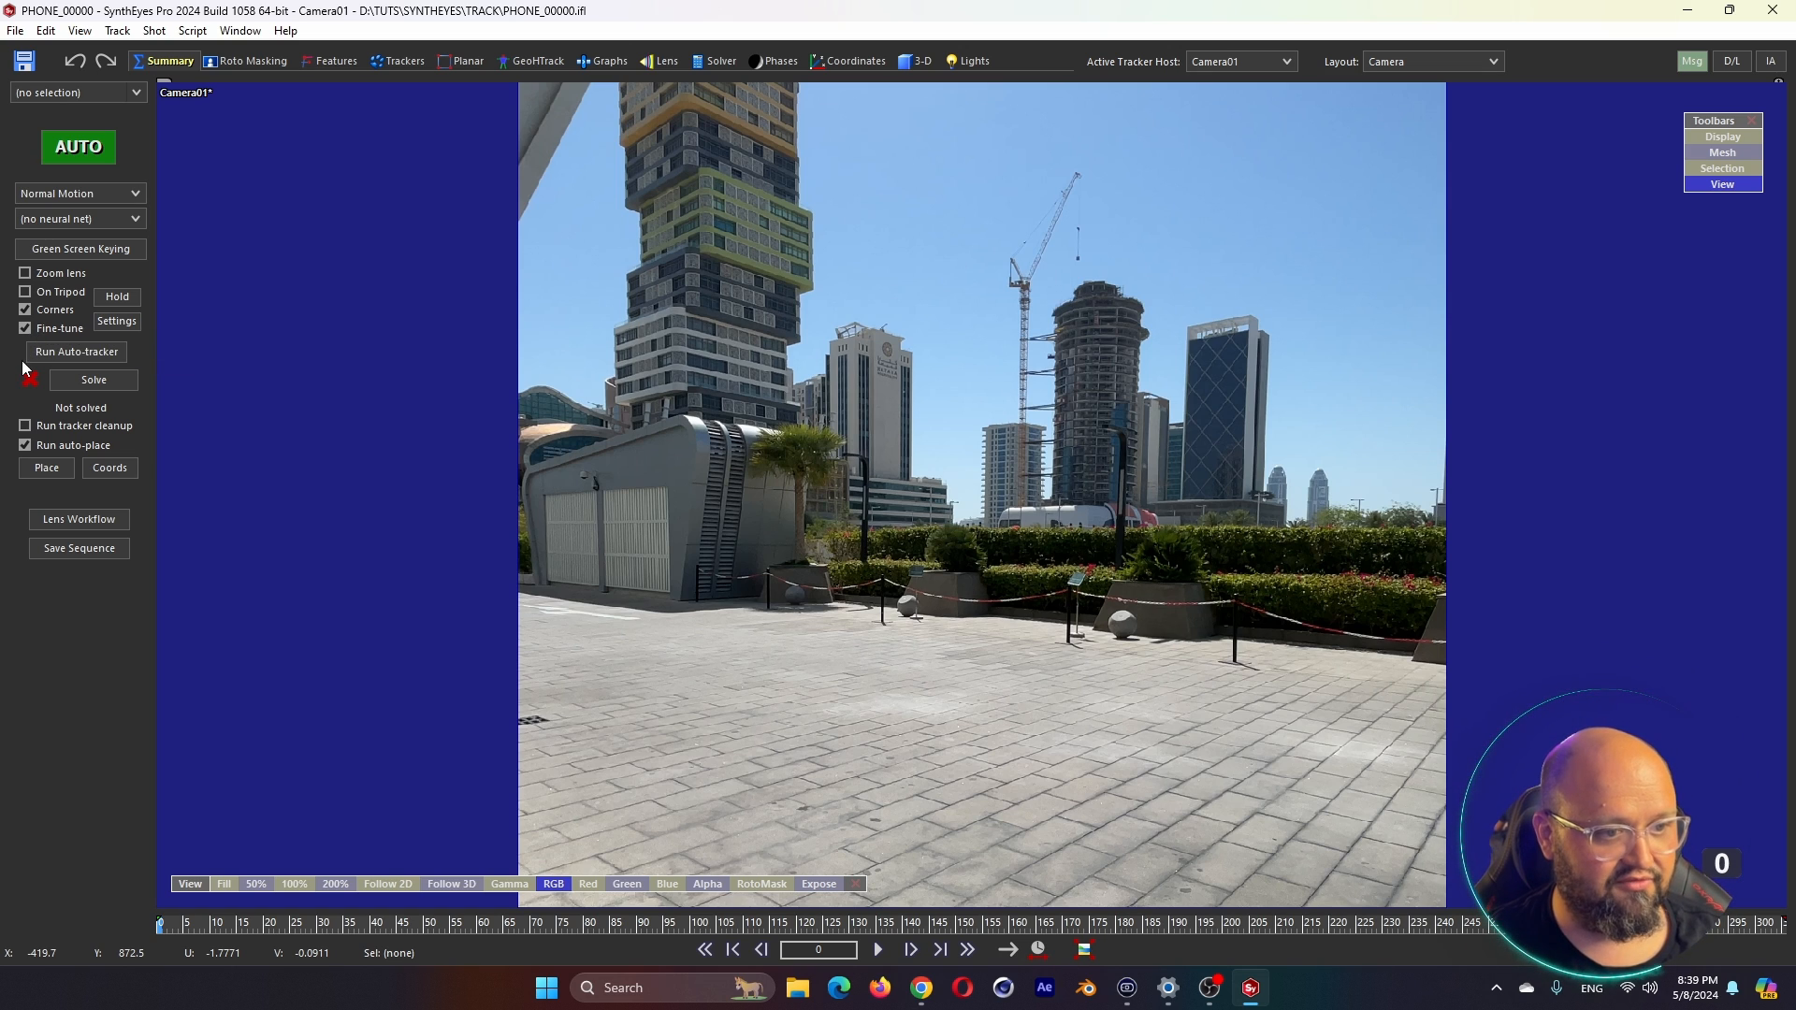
click(78, 147)
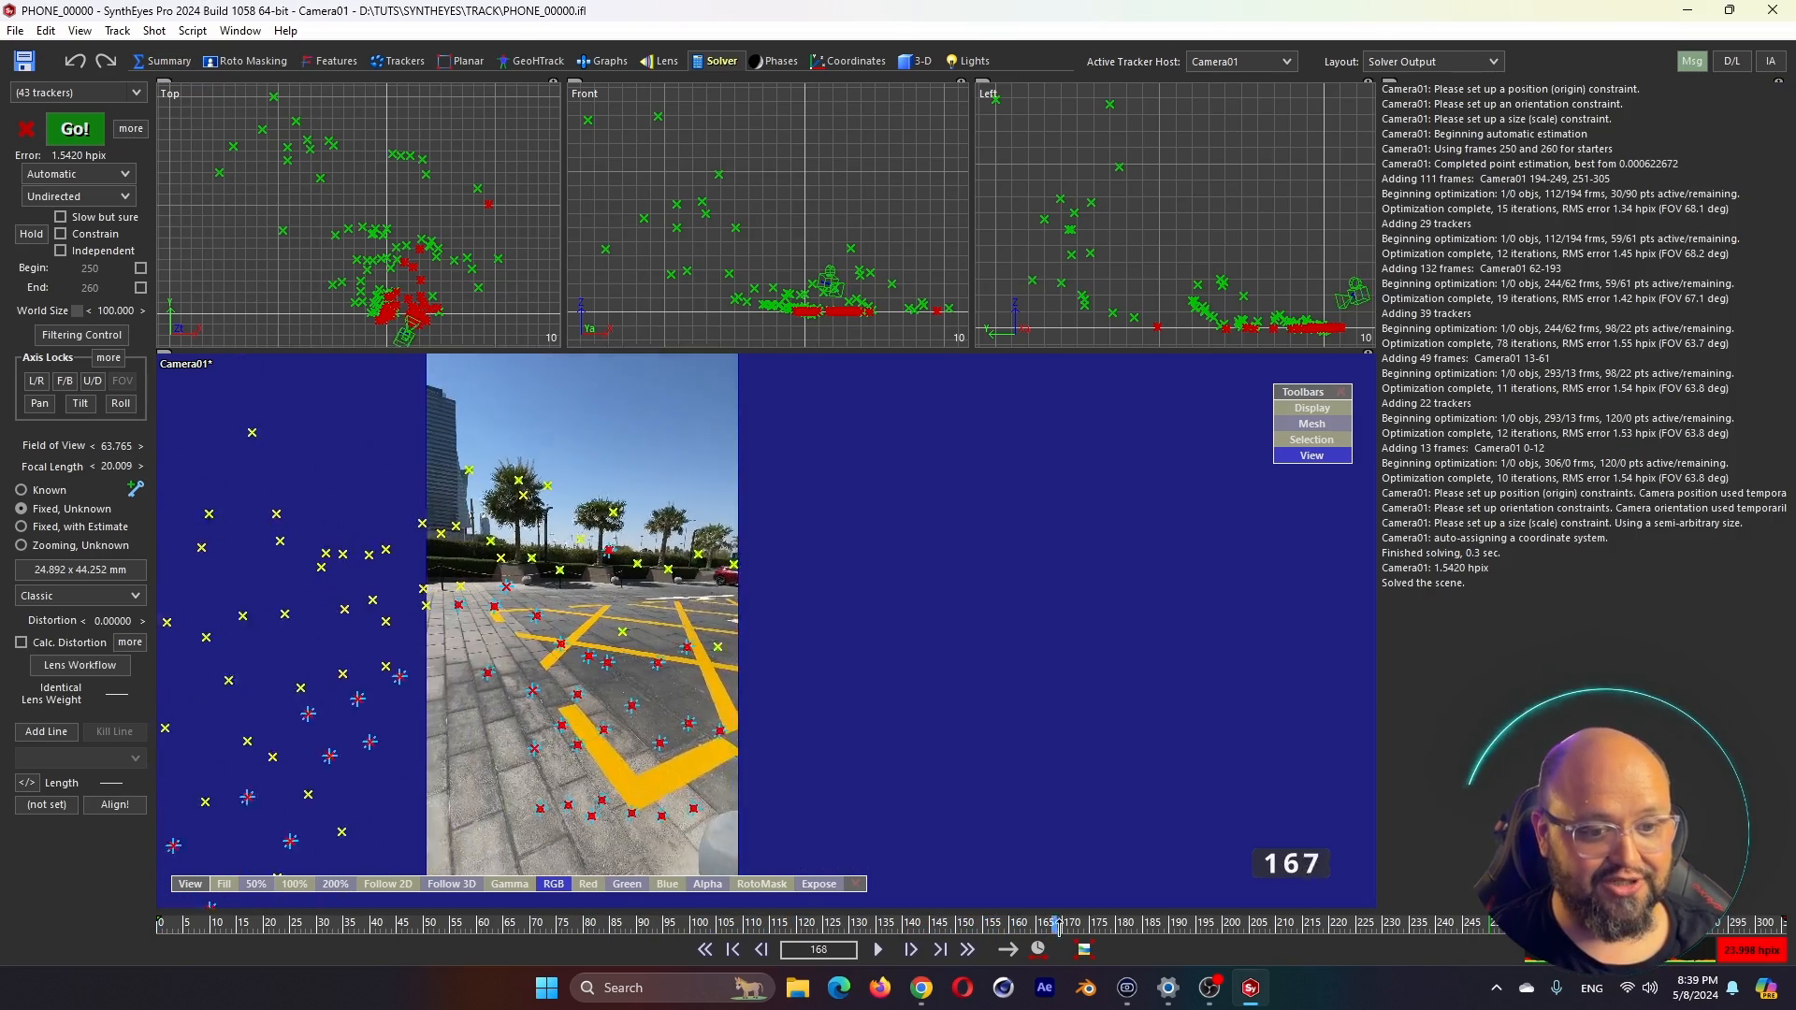
drag(1059, 926, 1251, 926)
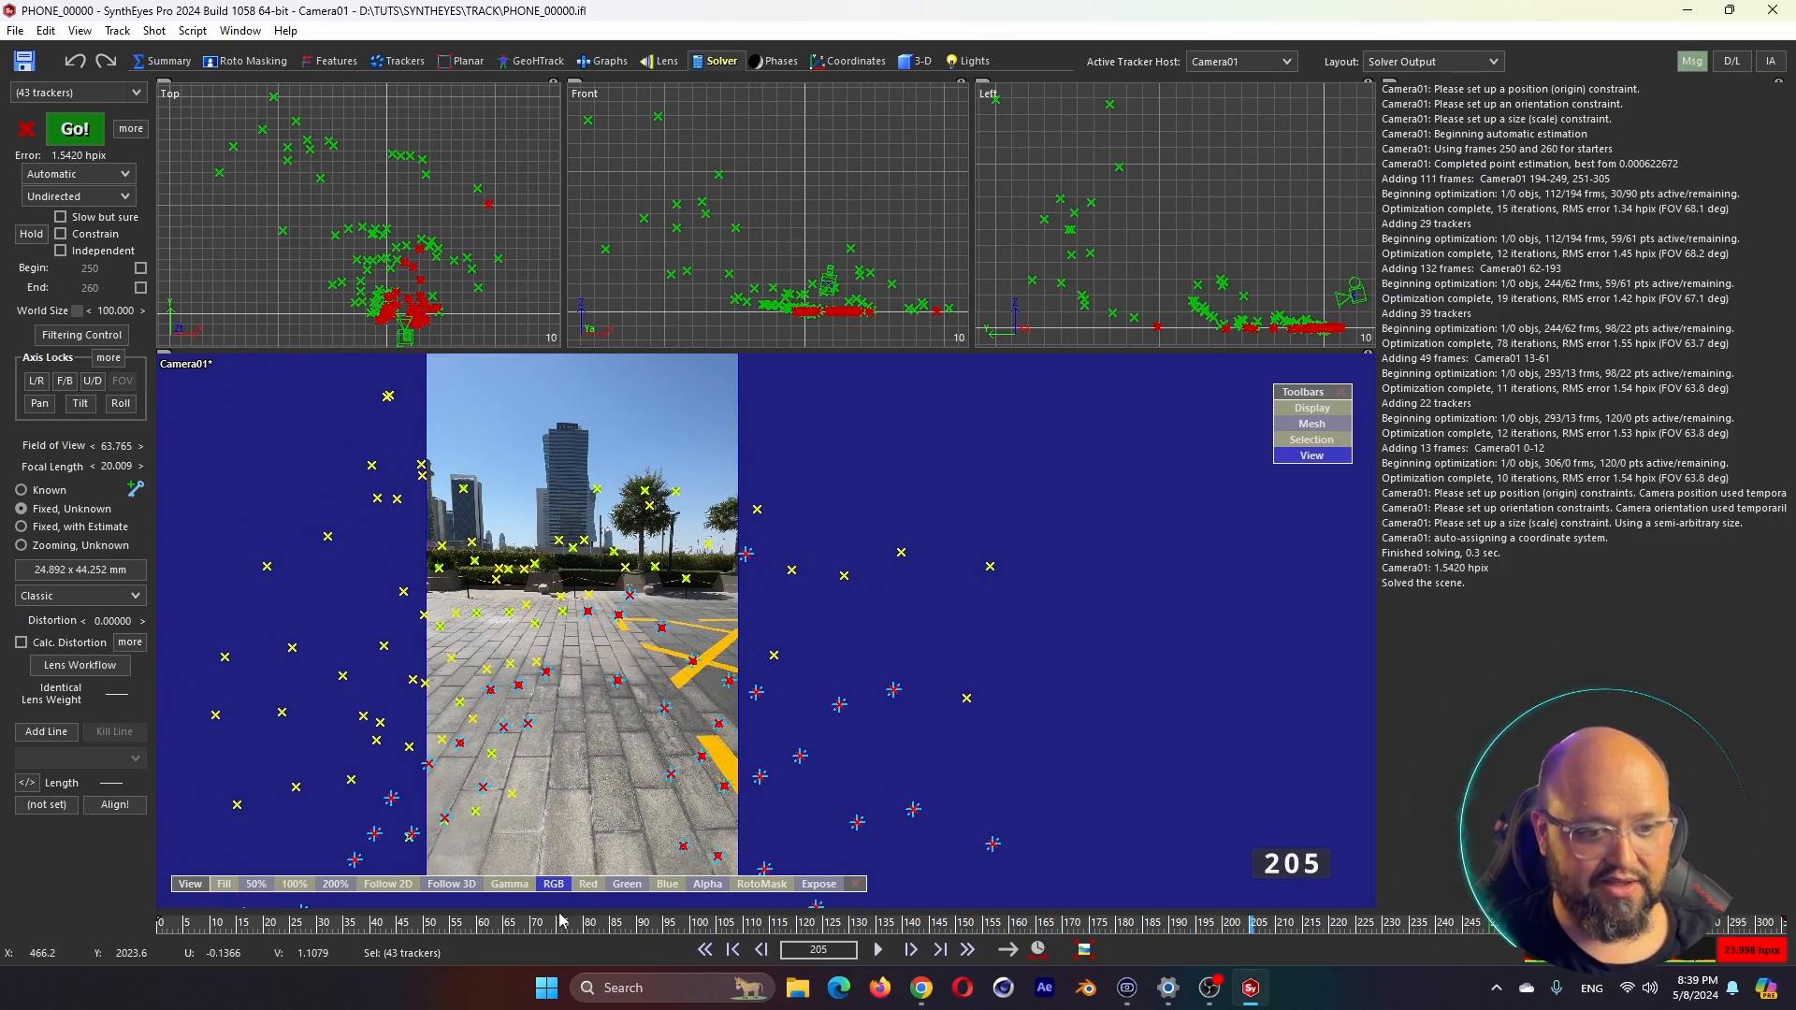
drag(561, 922, 600, 922)
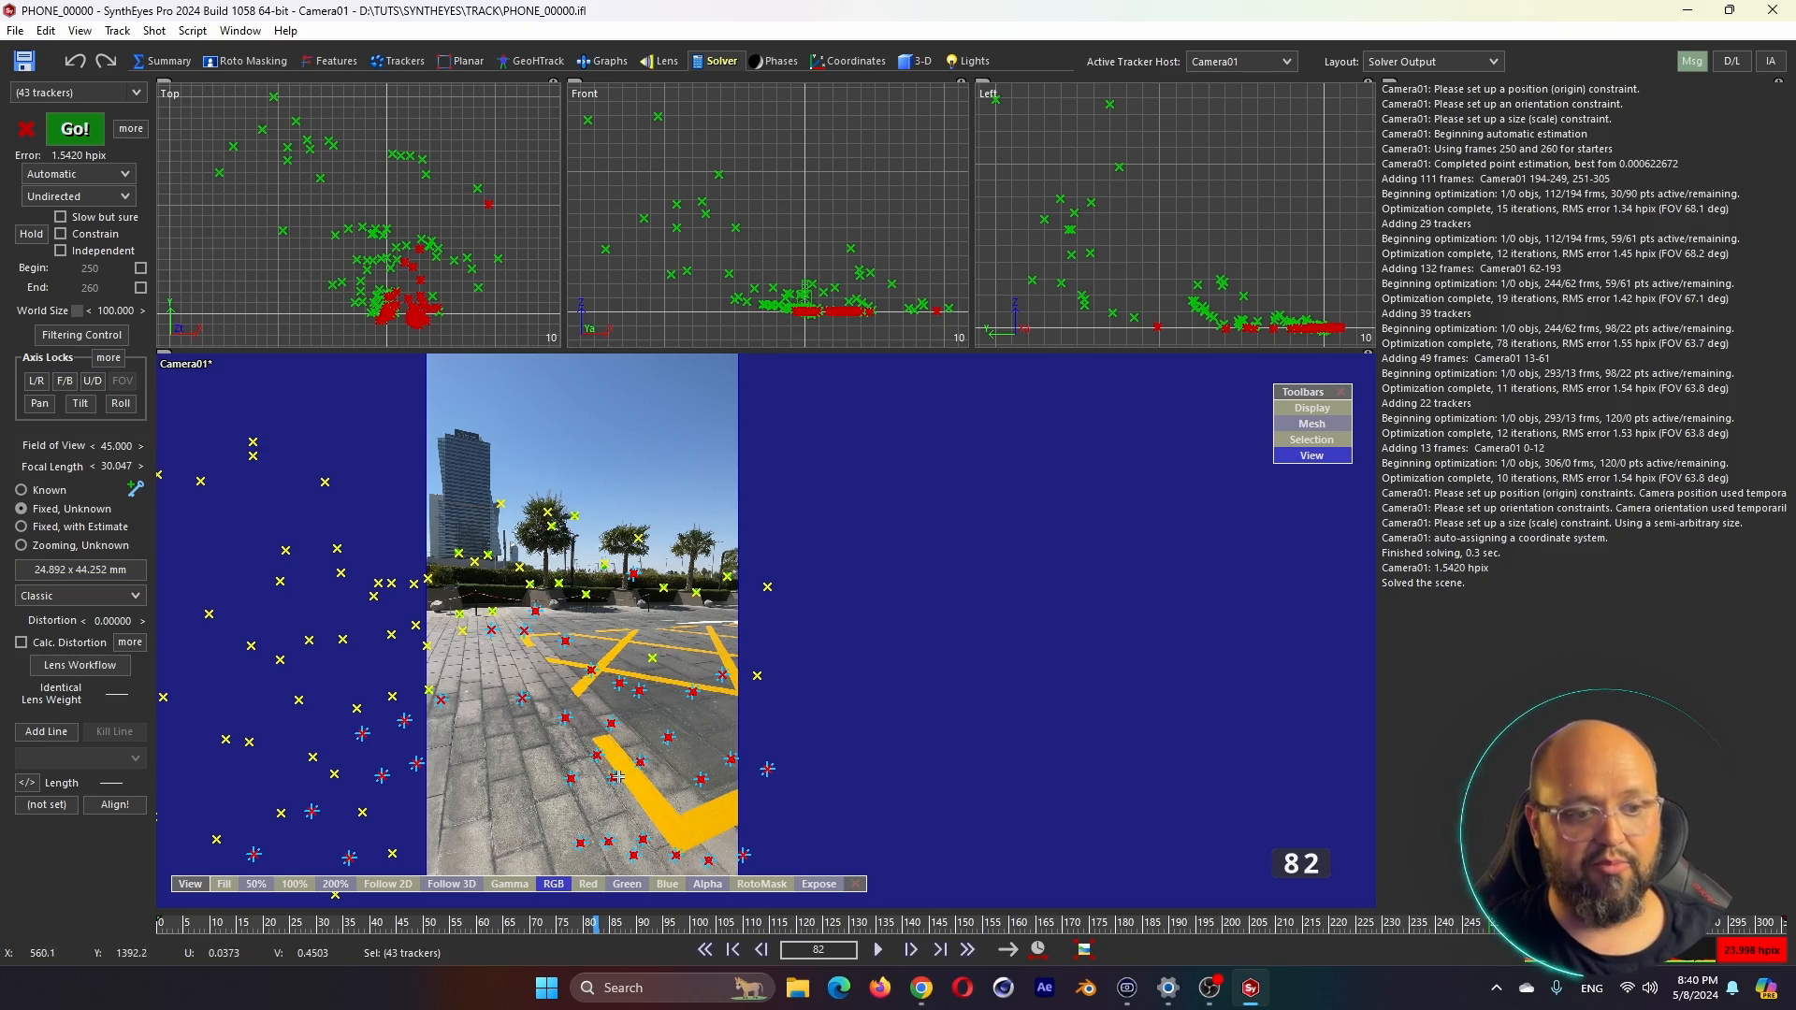
click(622, 922)
mouse_move(621, 923)
mouse_down()
mouse_move(347, 924)
mouse_move(597, 953)
mouse_move(543, 931)
mouse_move(1118, 931)
mouse_move(644, 931)
mouse_move(733, 935)
mouse_up()
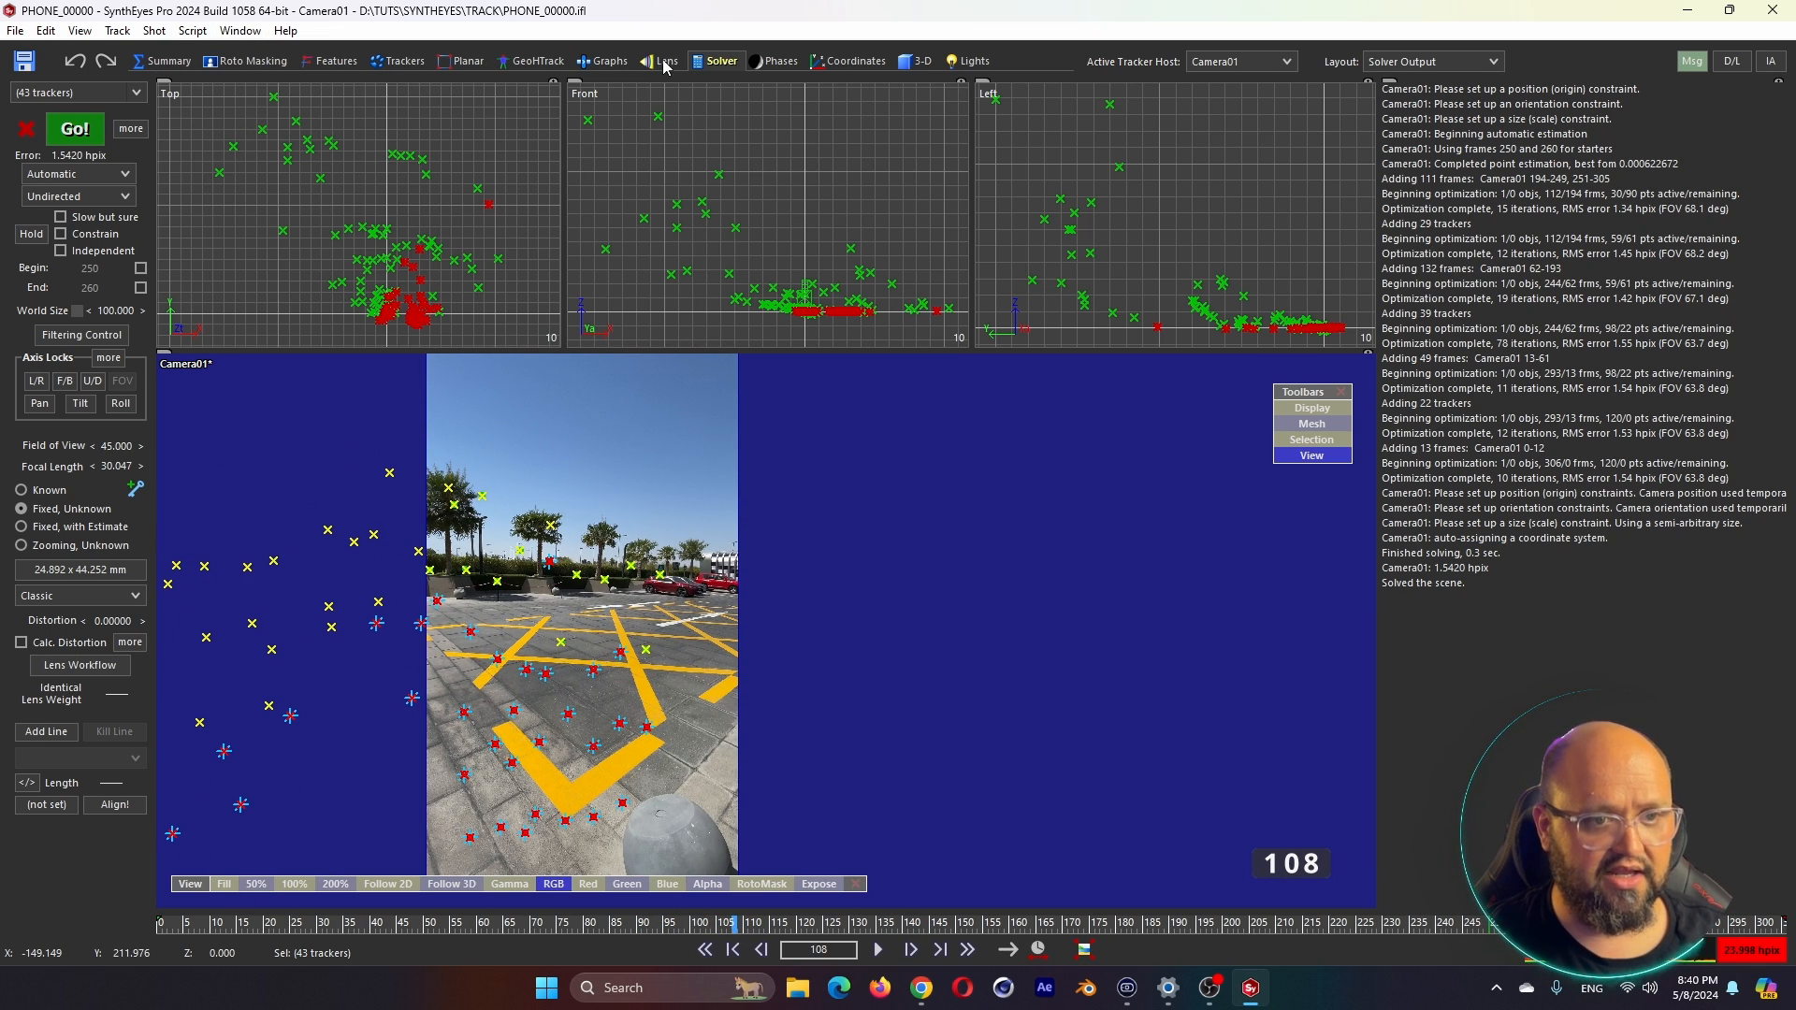
Examine the detected feature blips and their trails on the buildings, paving and yellow parking lines at several frames
click(331, 62)
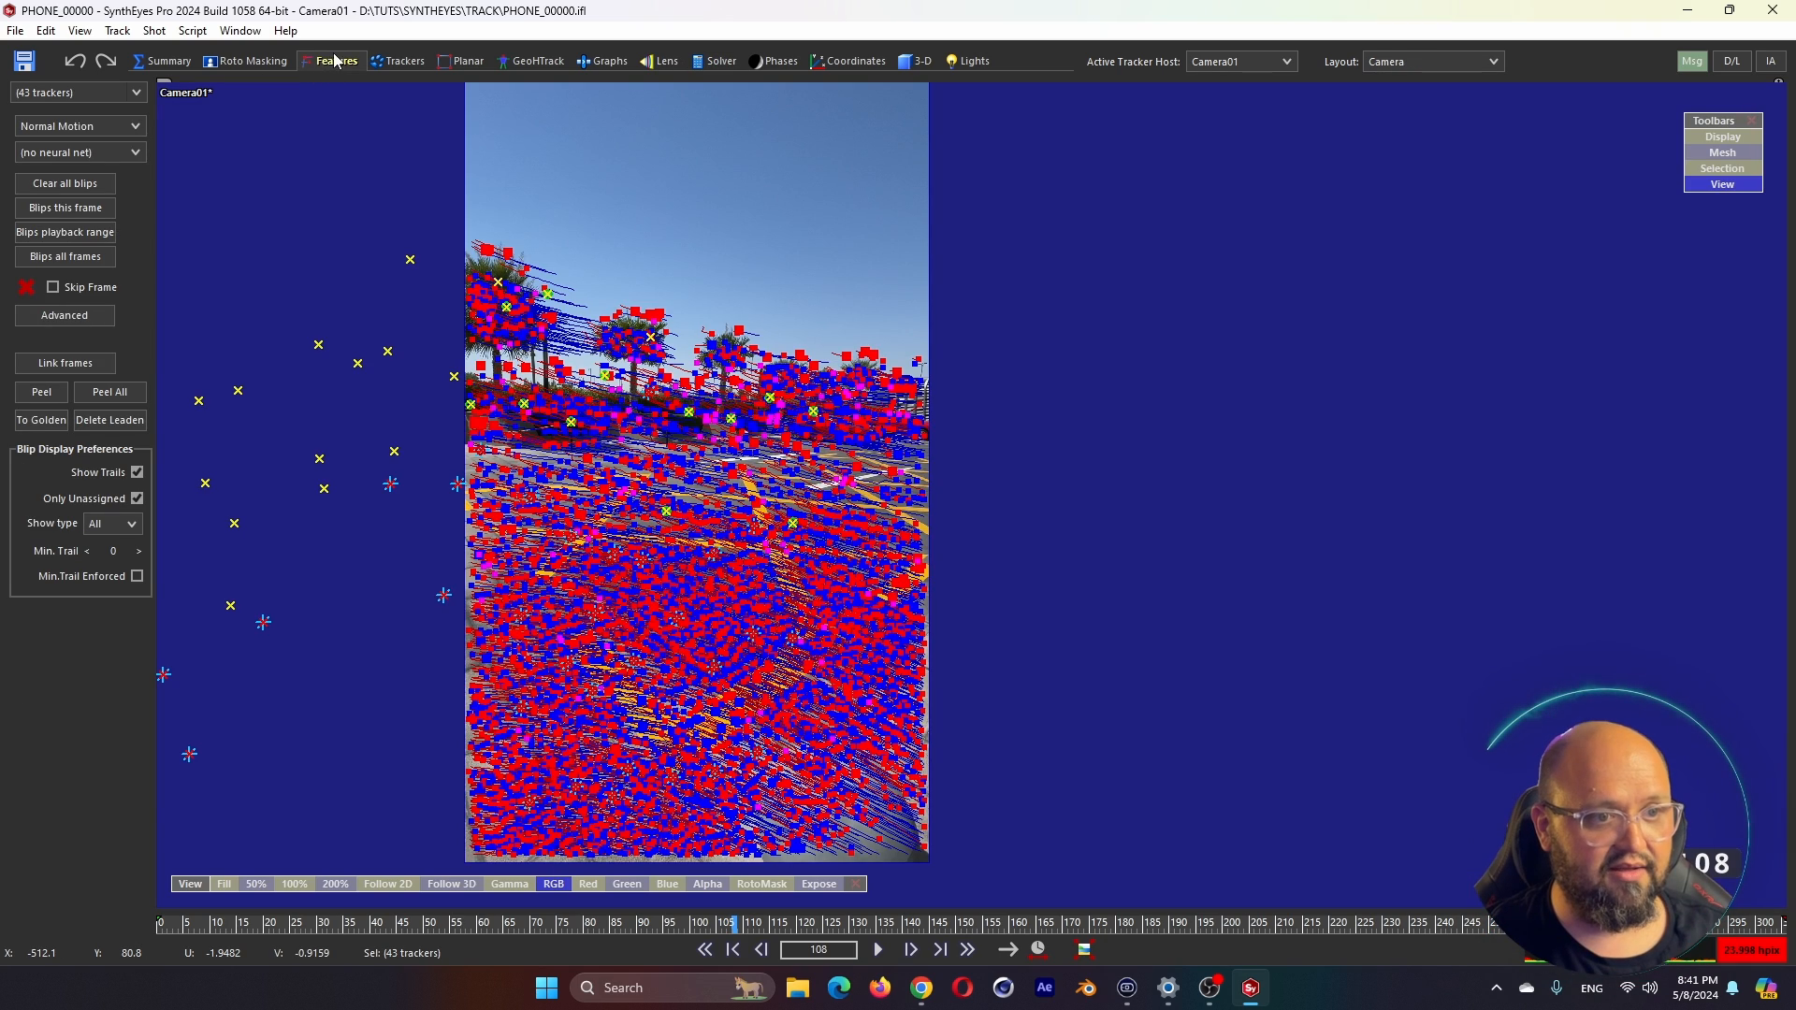
click(398, 924)
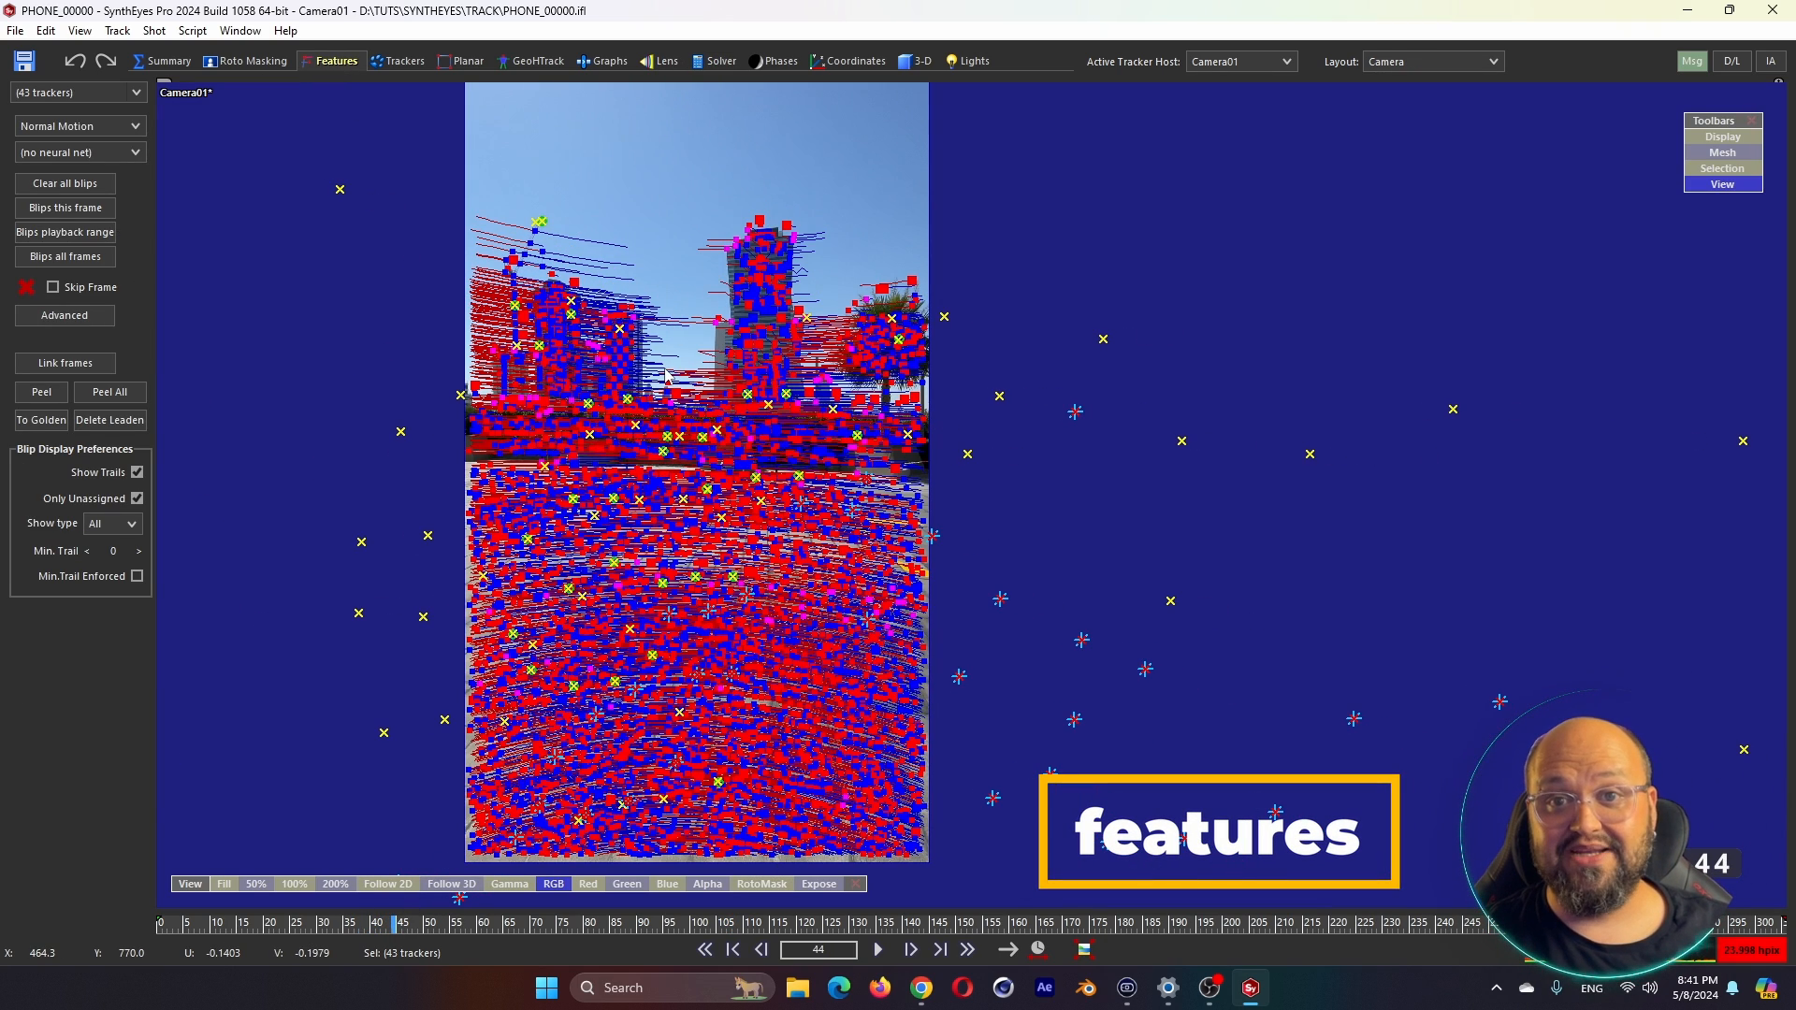
drag(658, 941, 973, 930)
scroll(726, 744, up, 5)
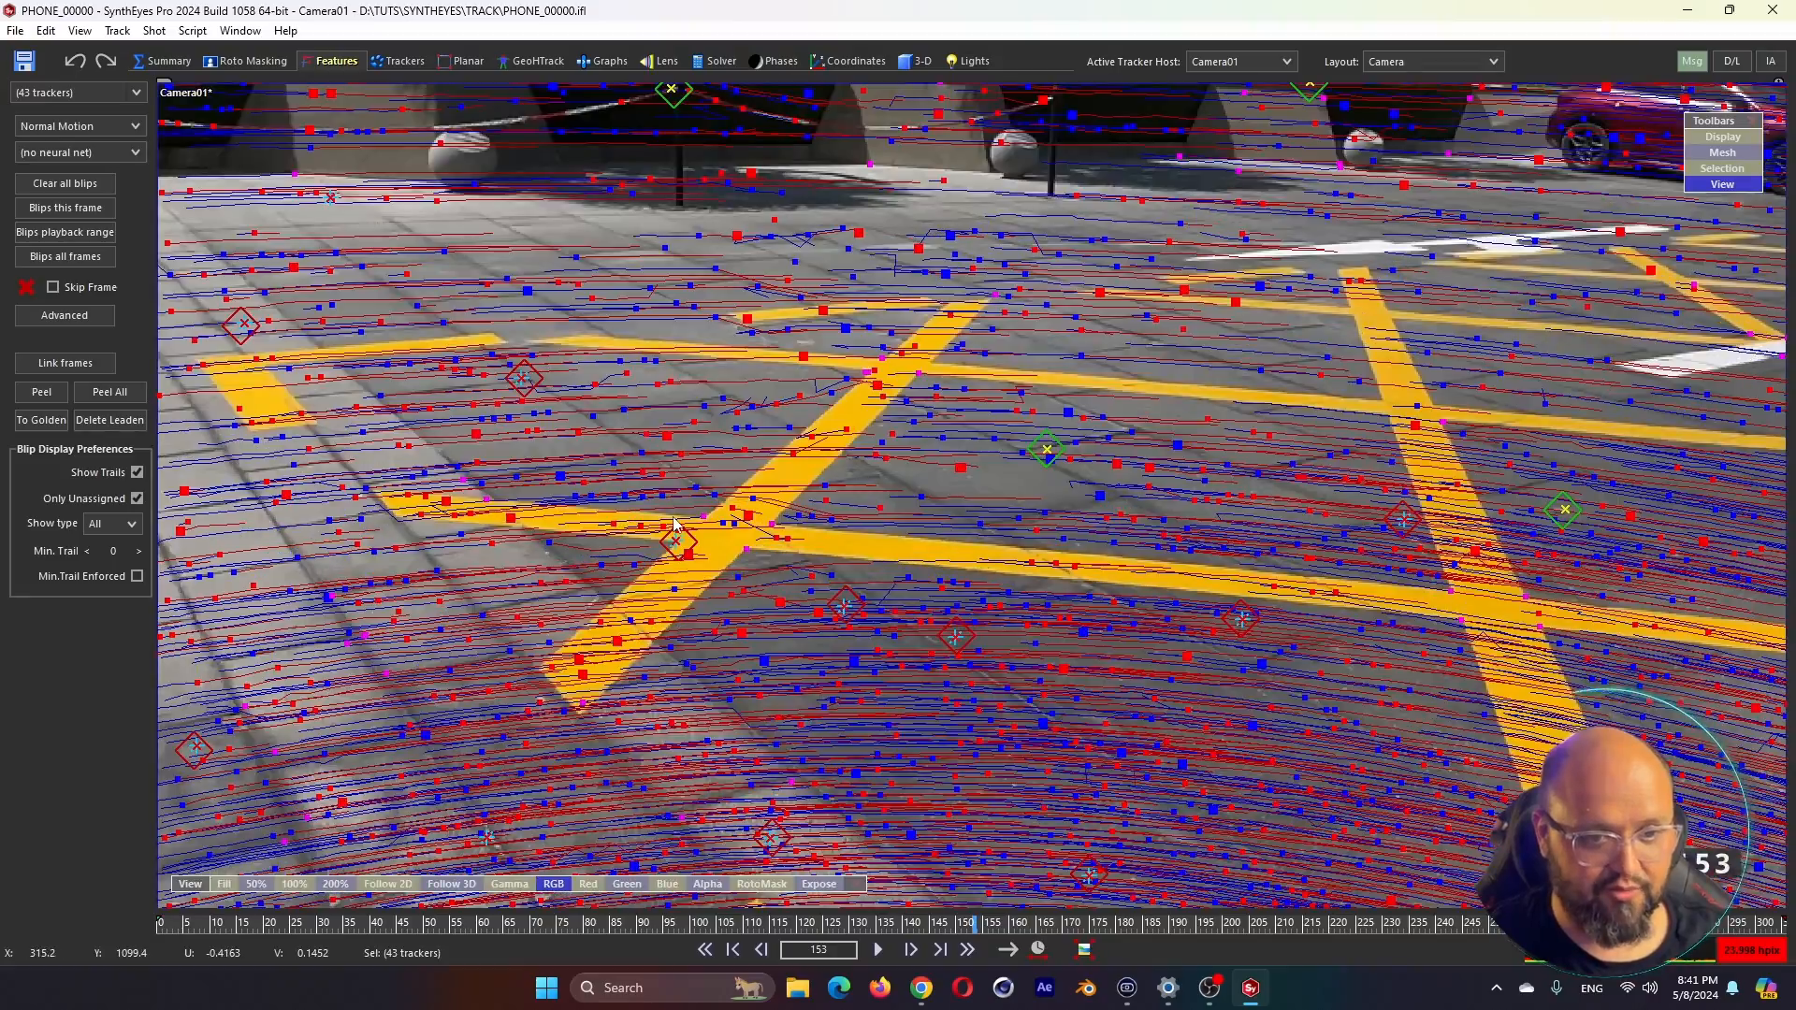
scroll(711, 795, down, 2)
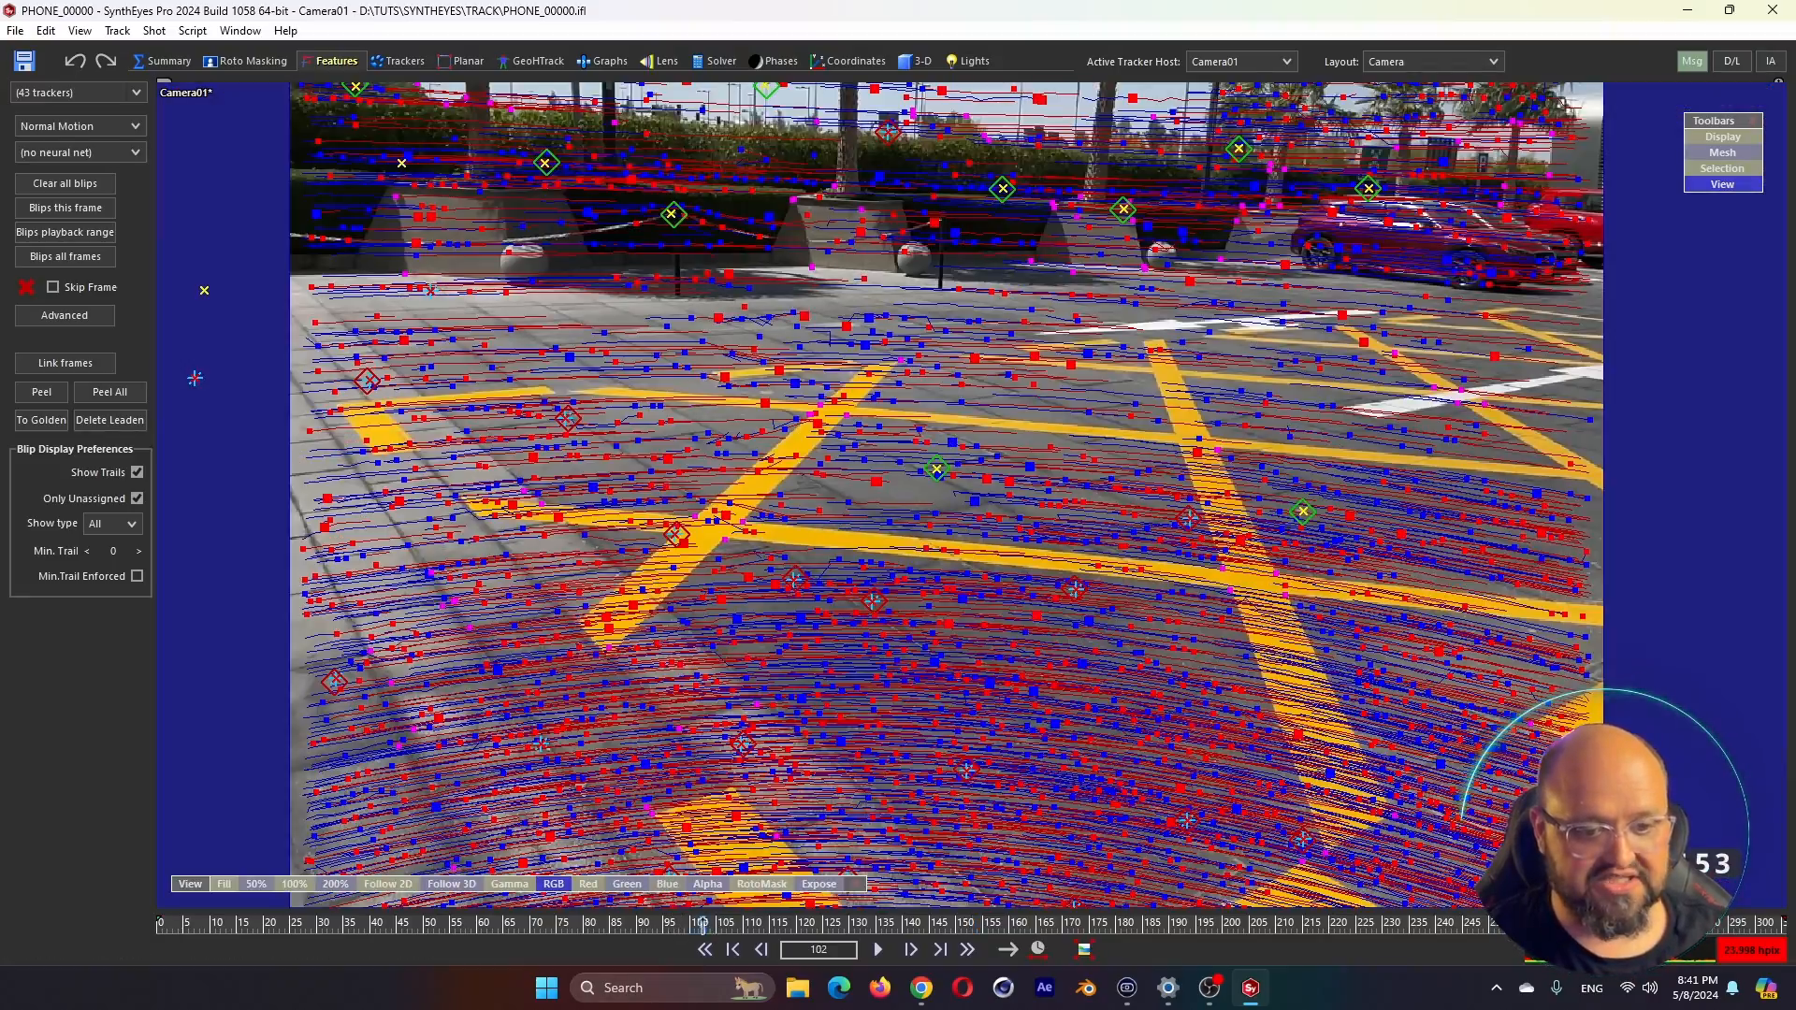
drag(706, 926, 1060, 924)
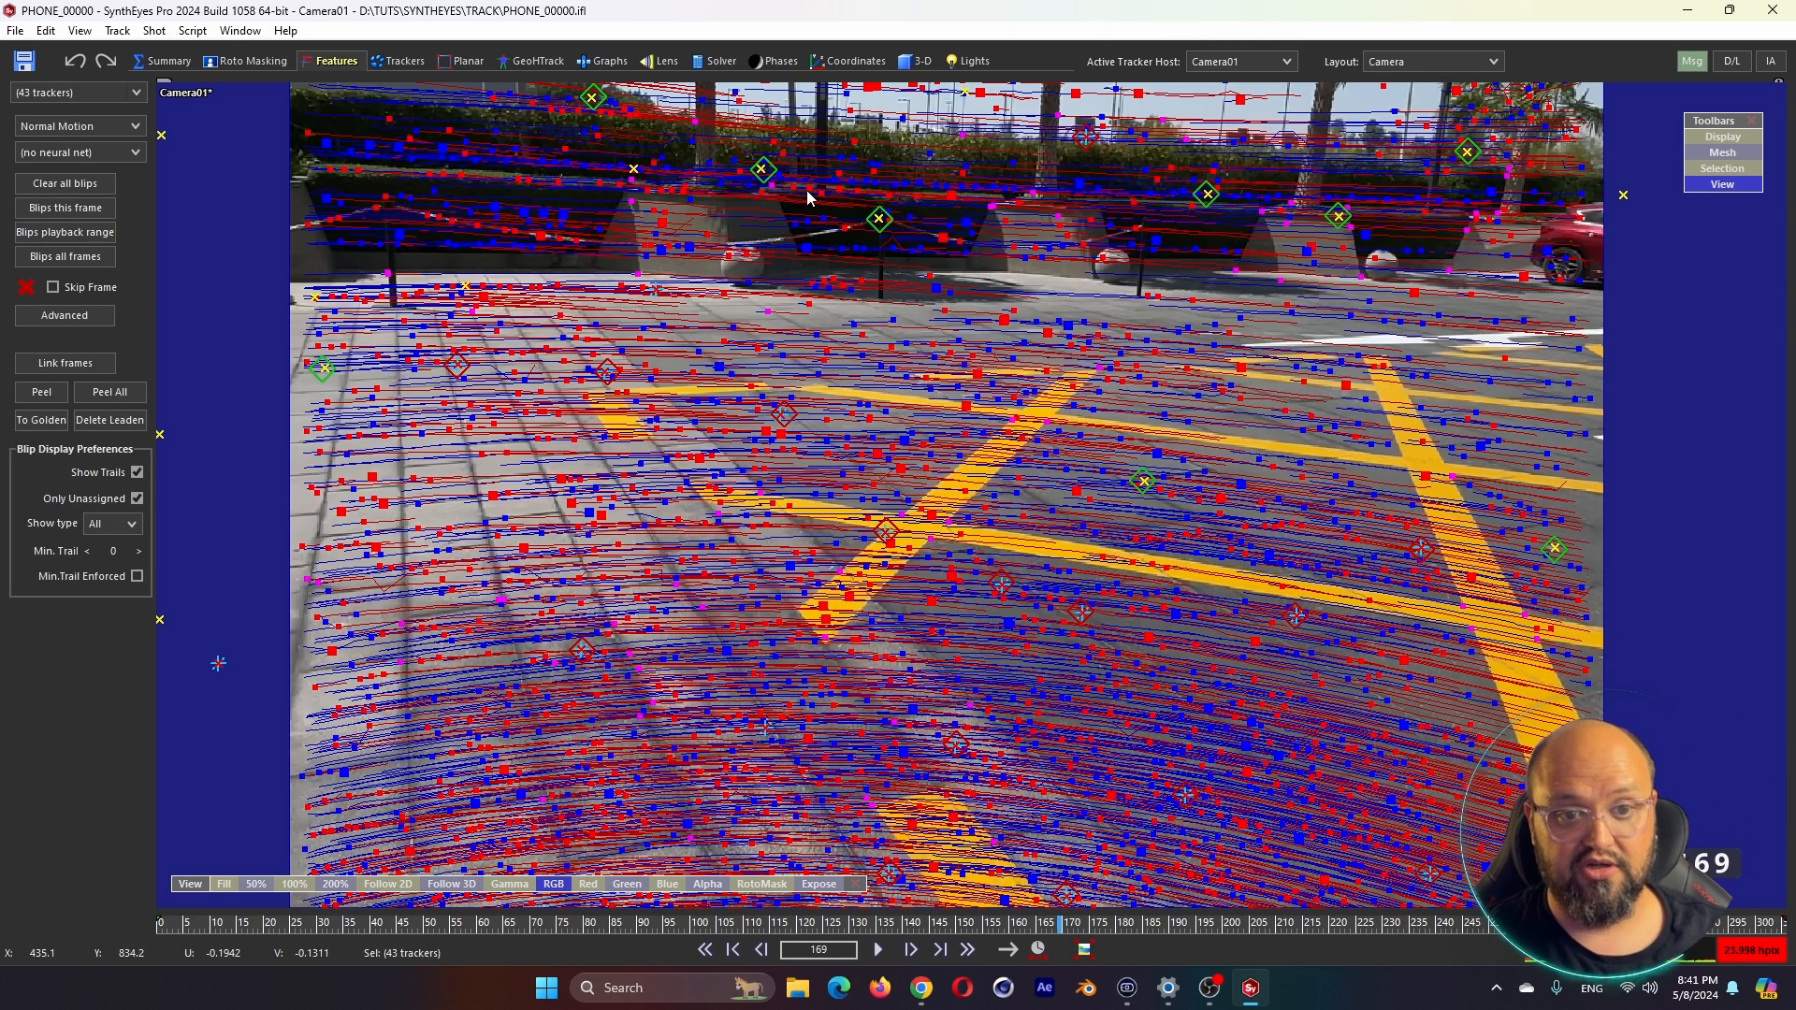
click(832, 923)
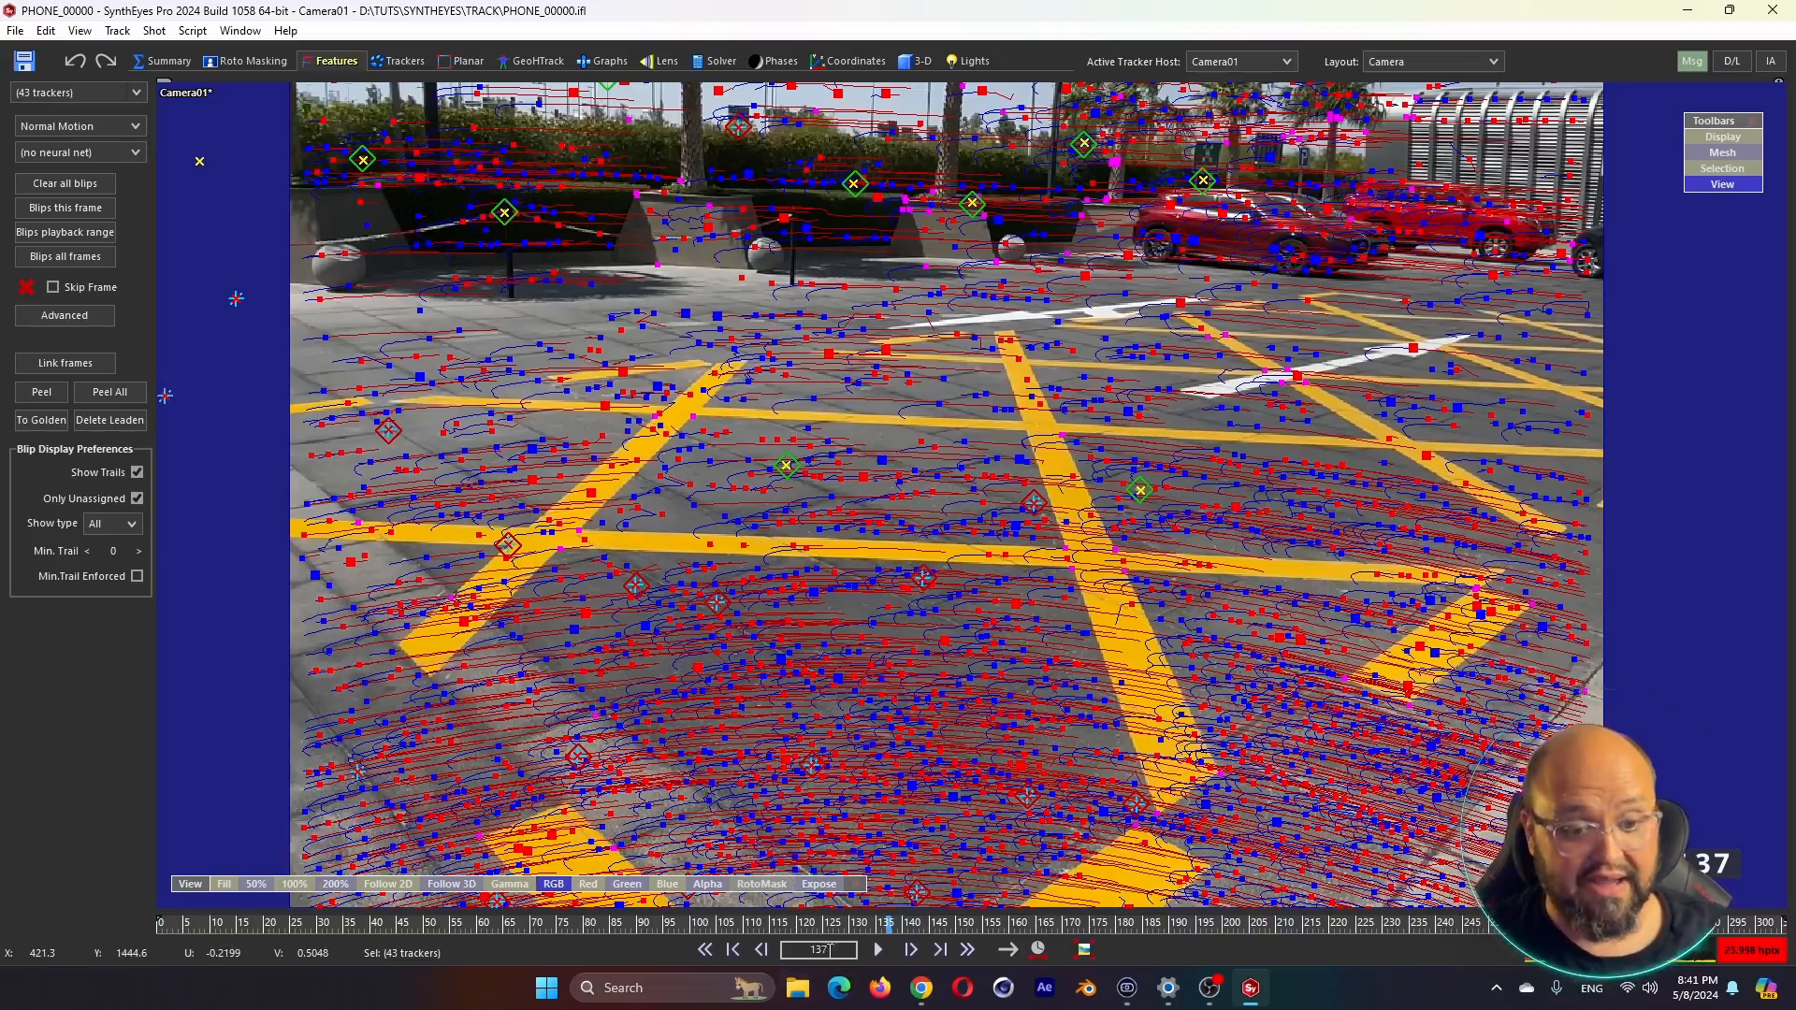
drag(827, 923, 591, 910)
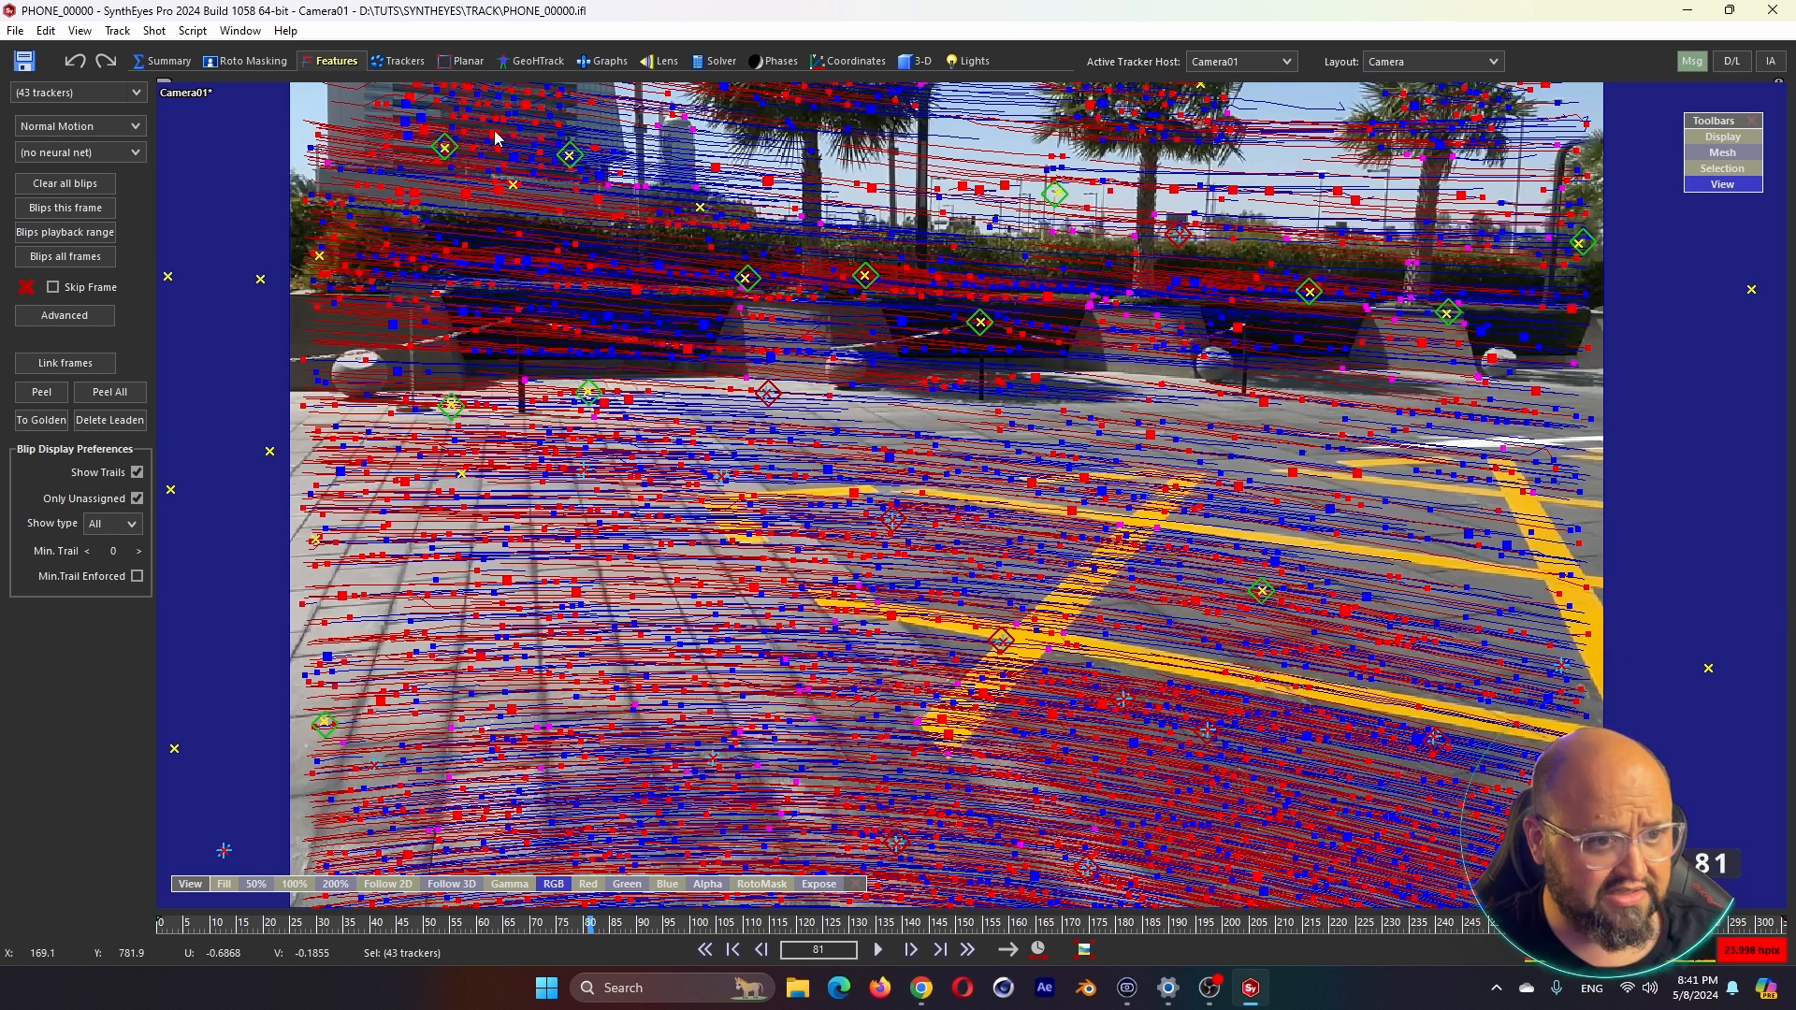
Display the trackers without the feature blips, and add a manual tracker on the dark paving spot at frame 0
click(400, 62)
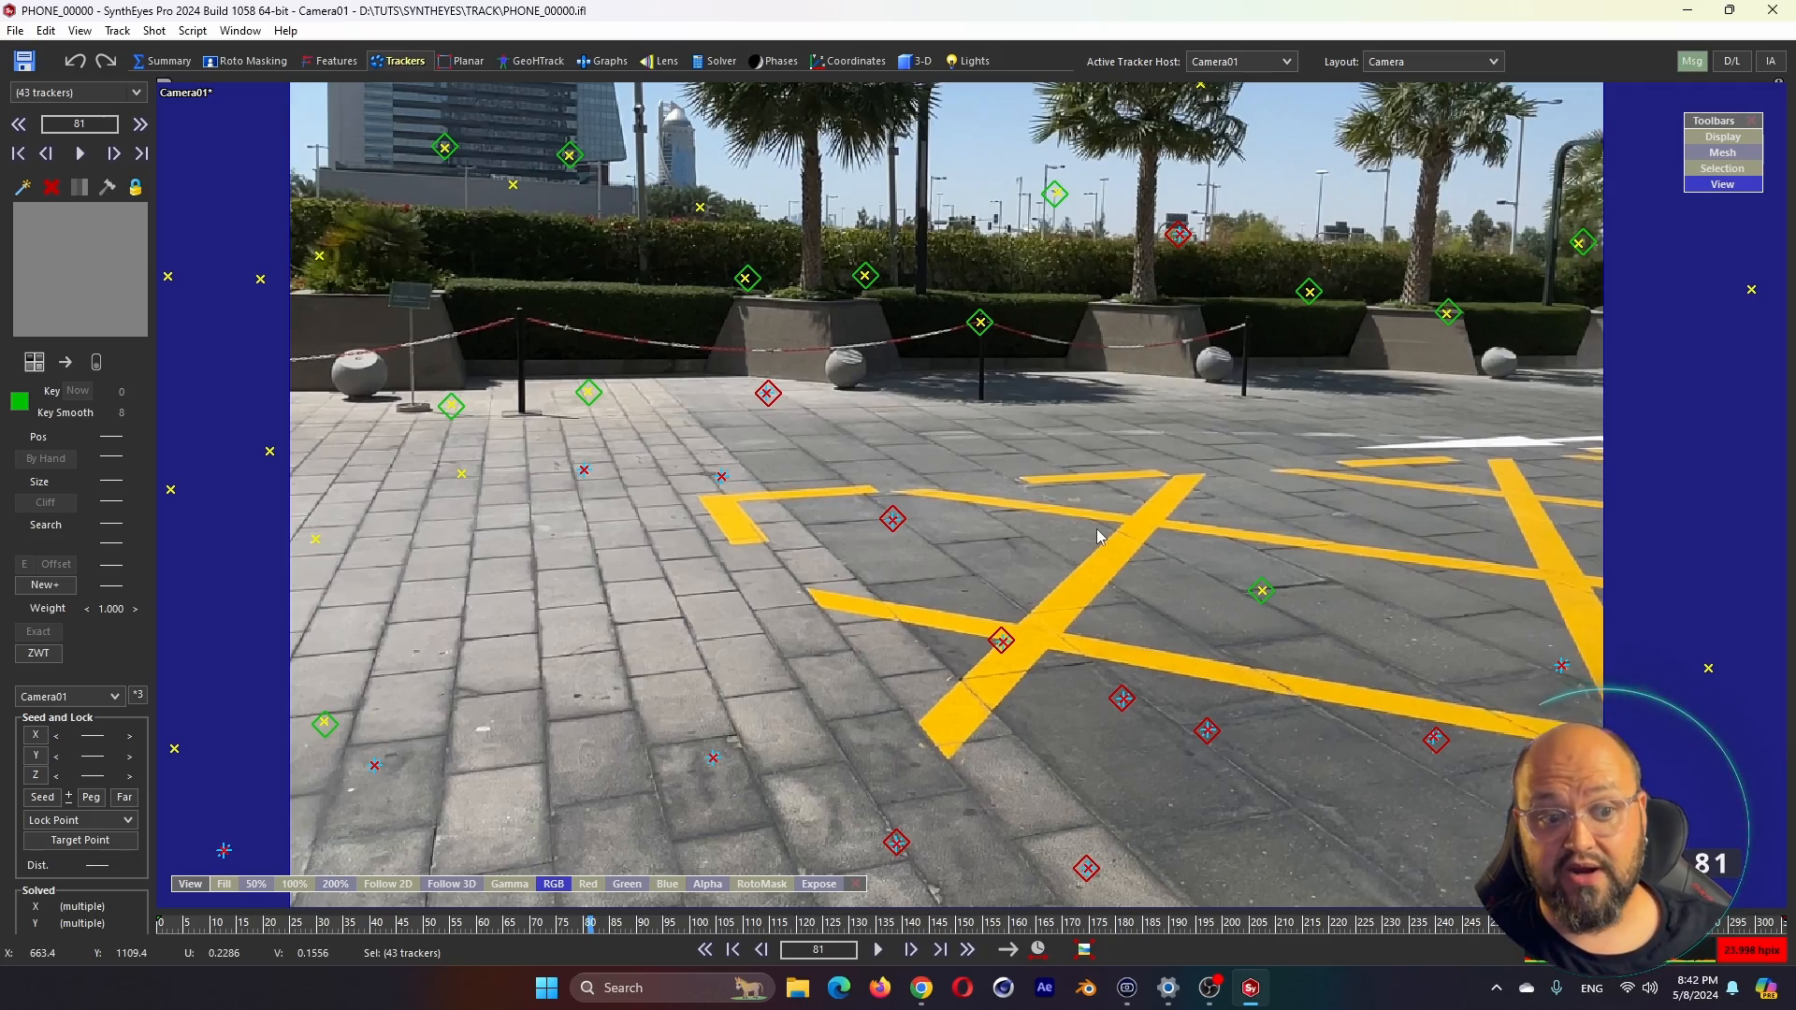
click(642, 926)
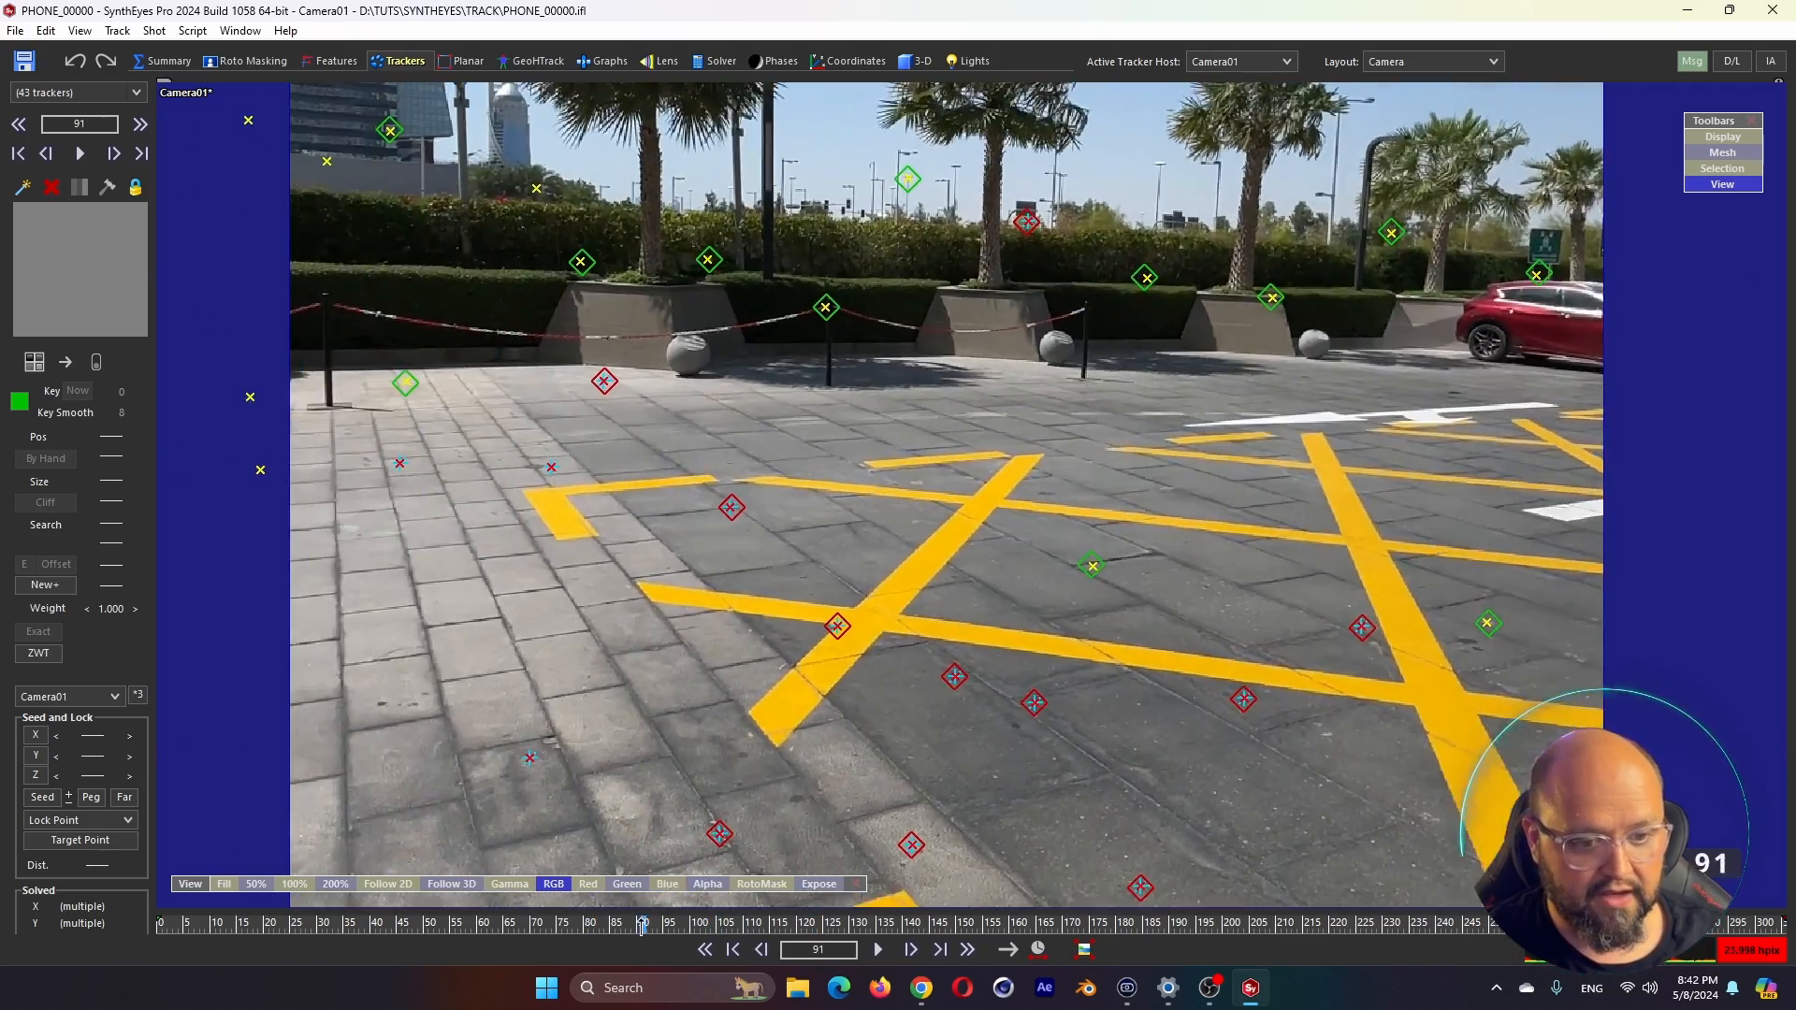
drag(641, 926, 152, 896)
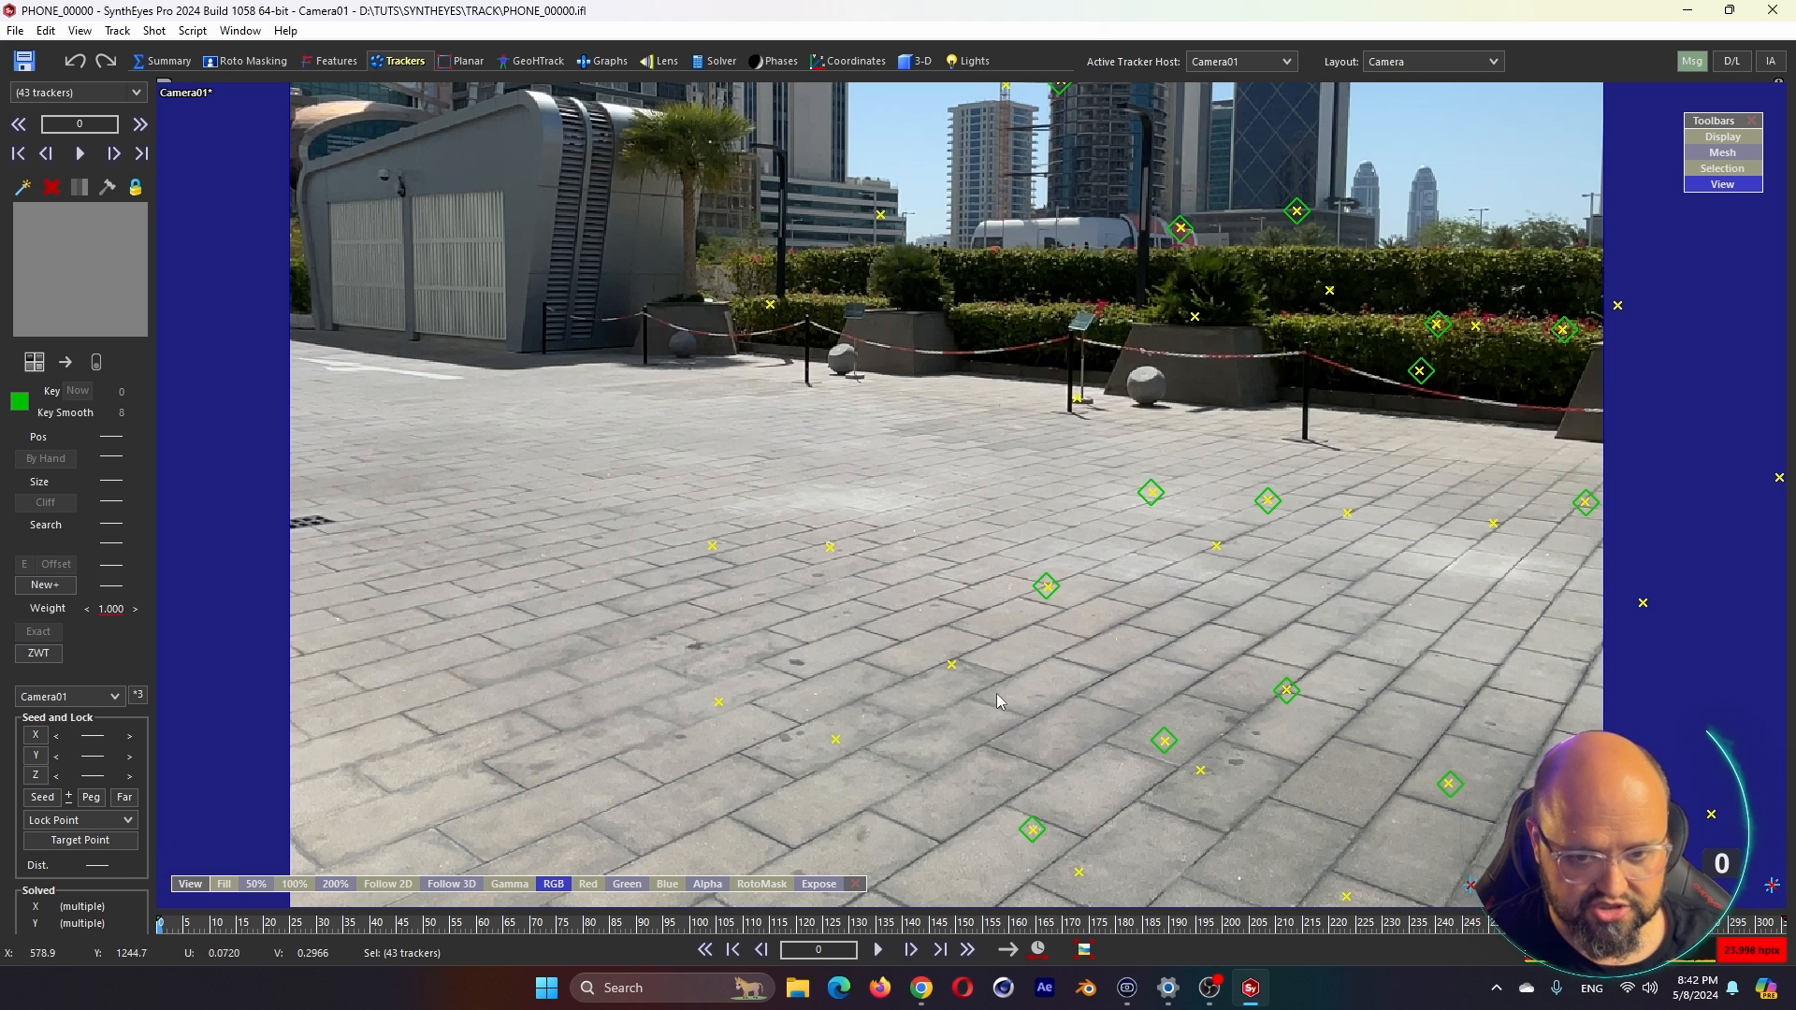
scroll(767, 688, up, 5)
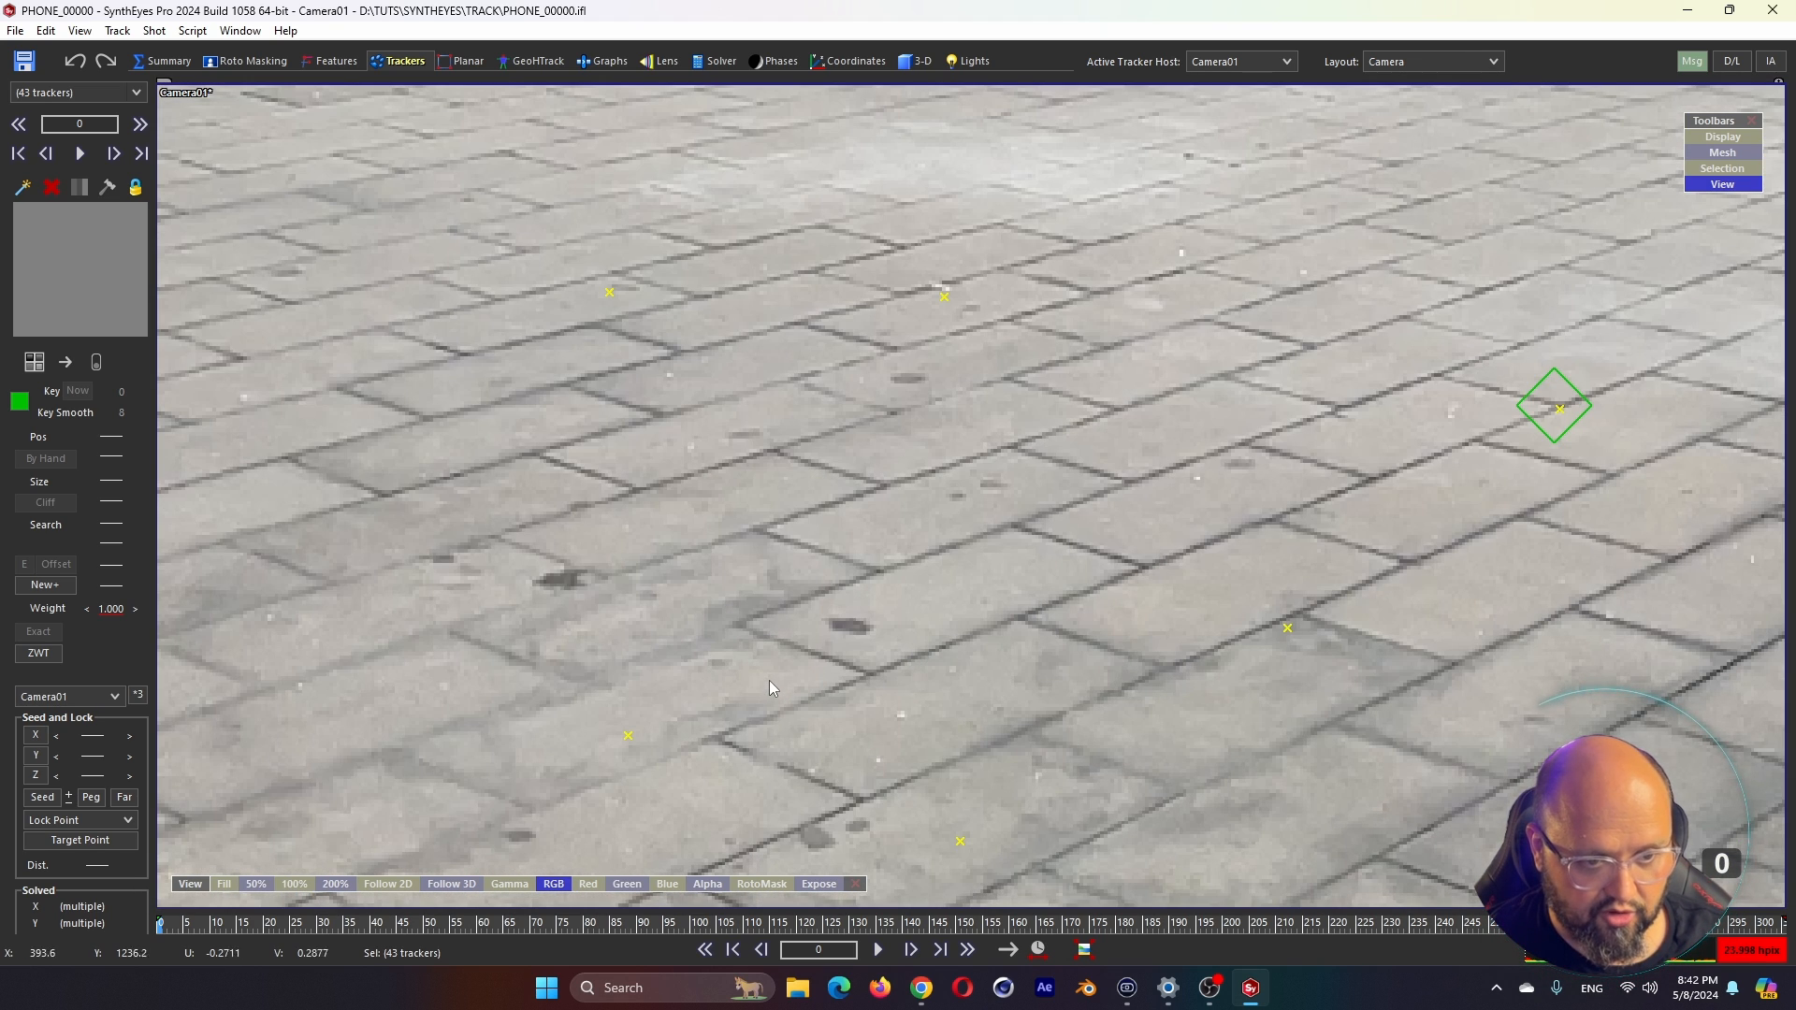
click(850, 625)
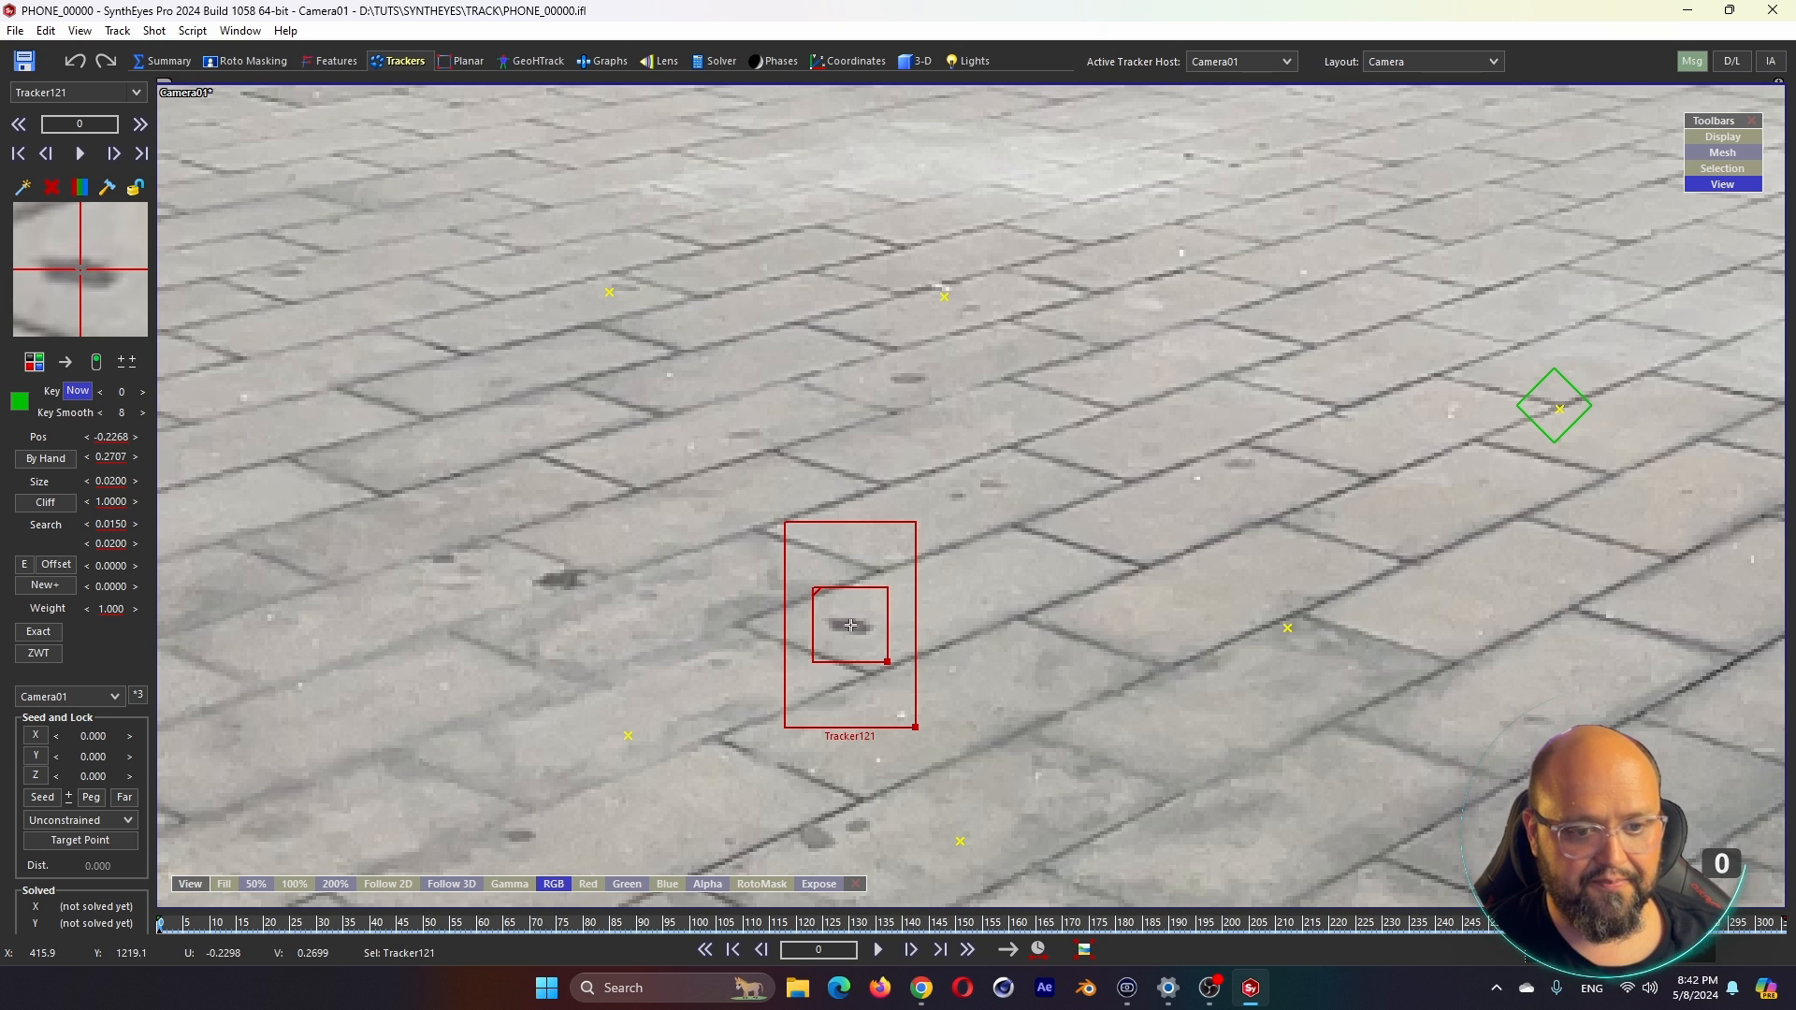
Set the new tracker's size to about 0.021 and search area to about 0.030 by 0.020, trying backward tracking before restoring the forward direction
drag(888, 662, 891, 663)
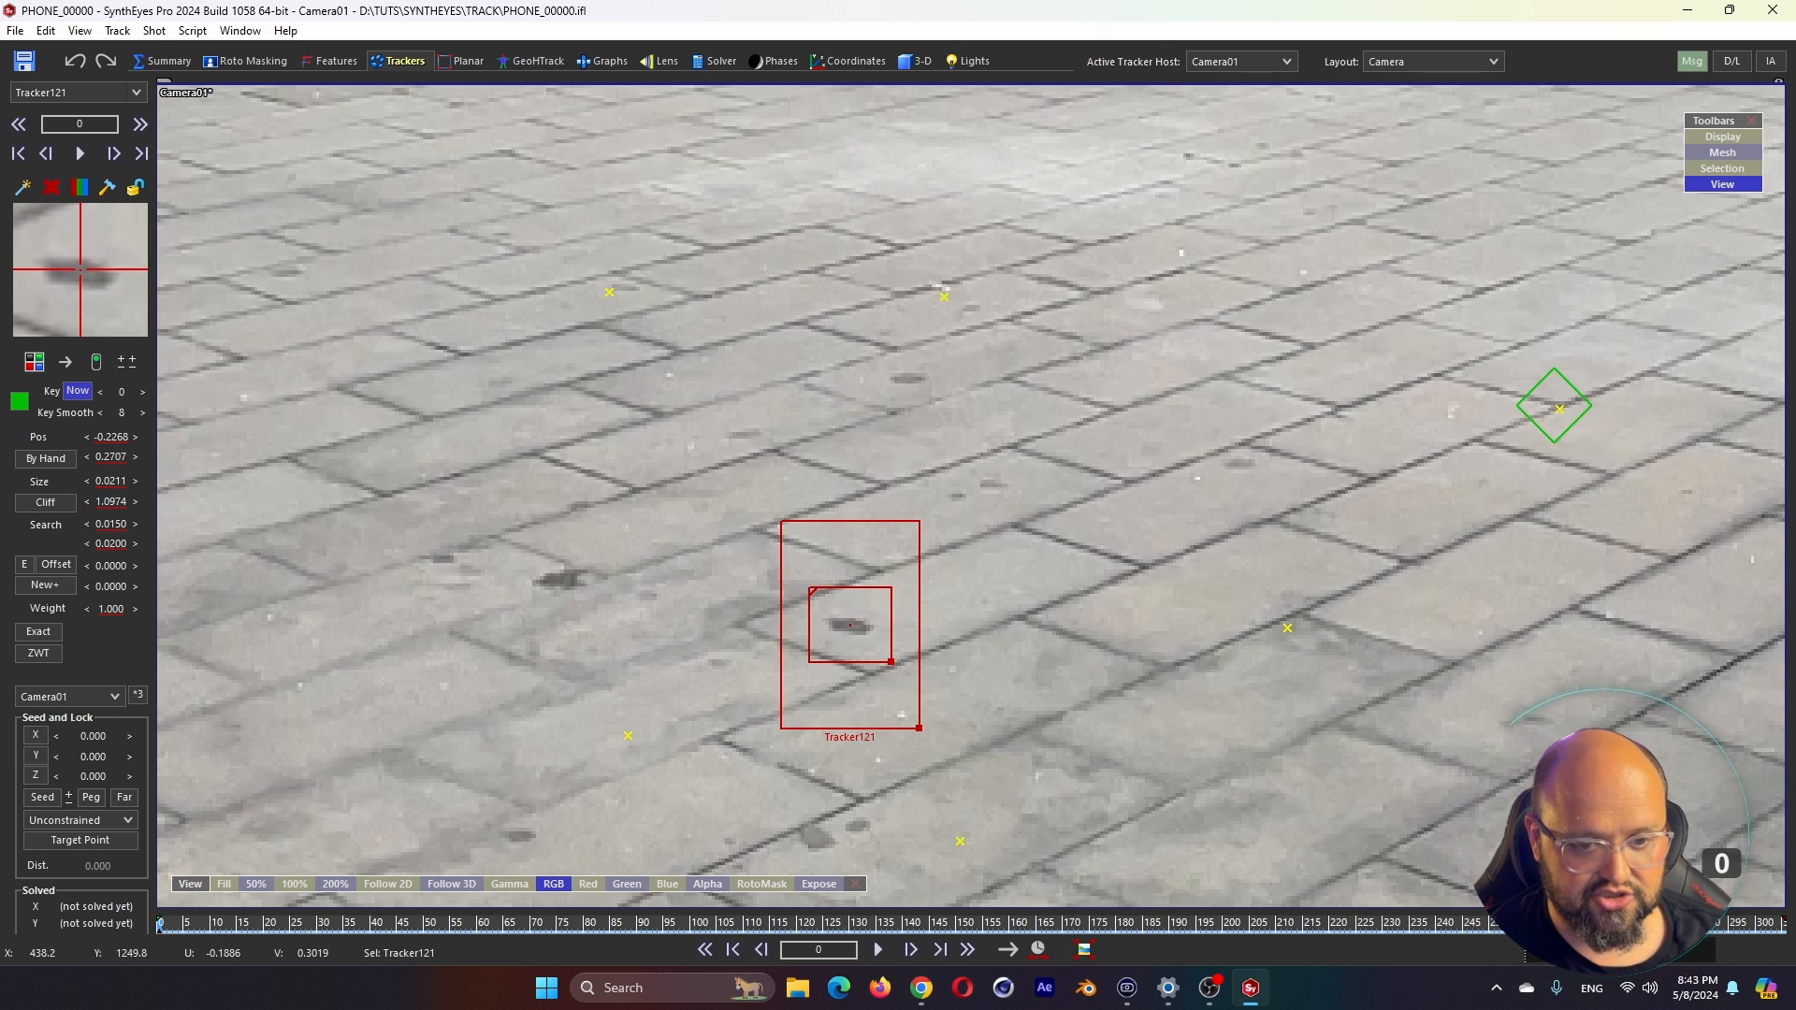
drag(920, 727, 1004, 722)
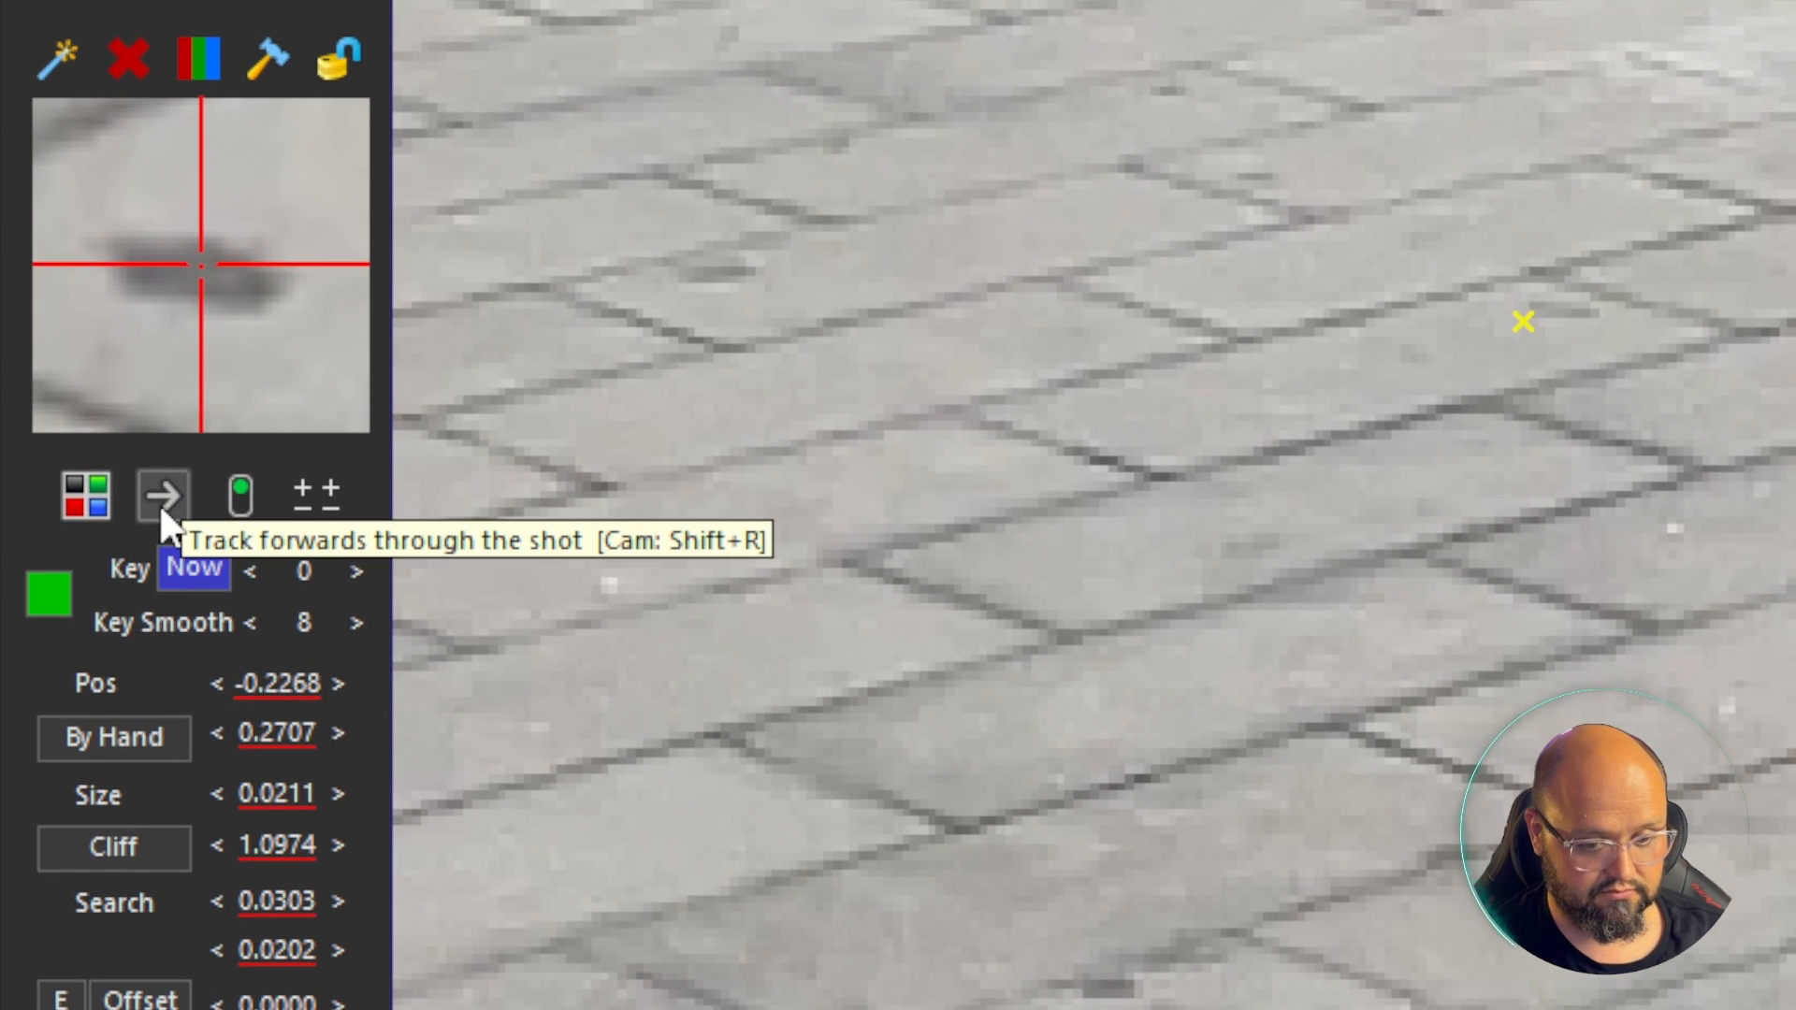
click(159, 509)
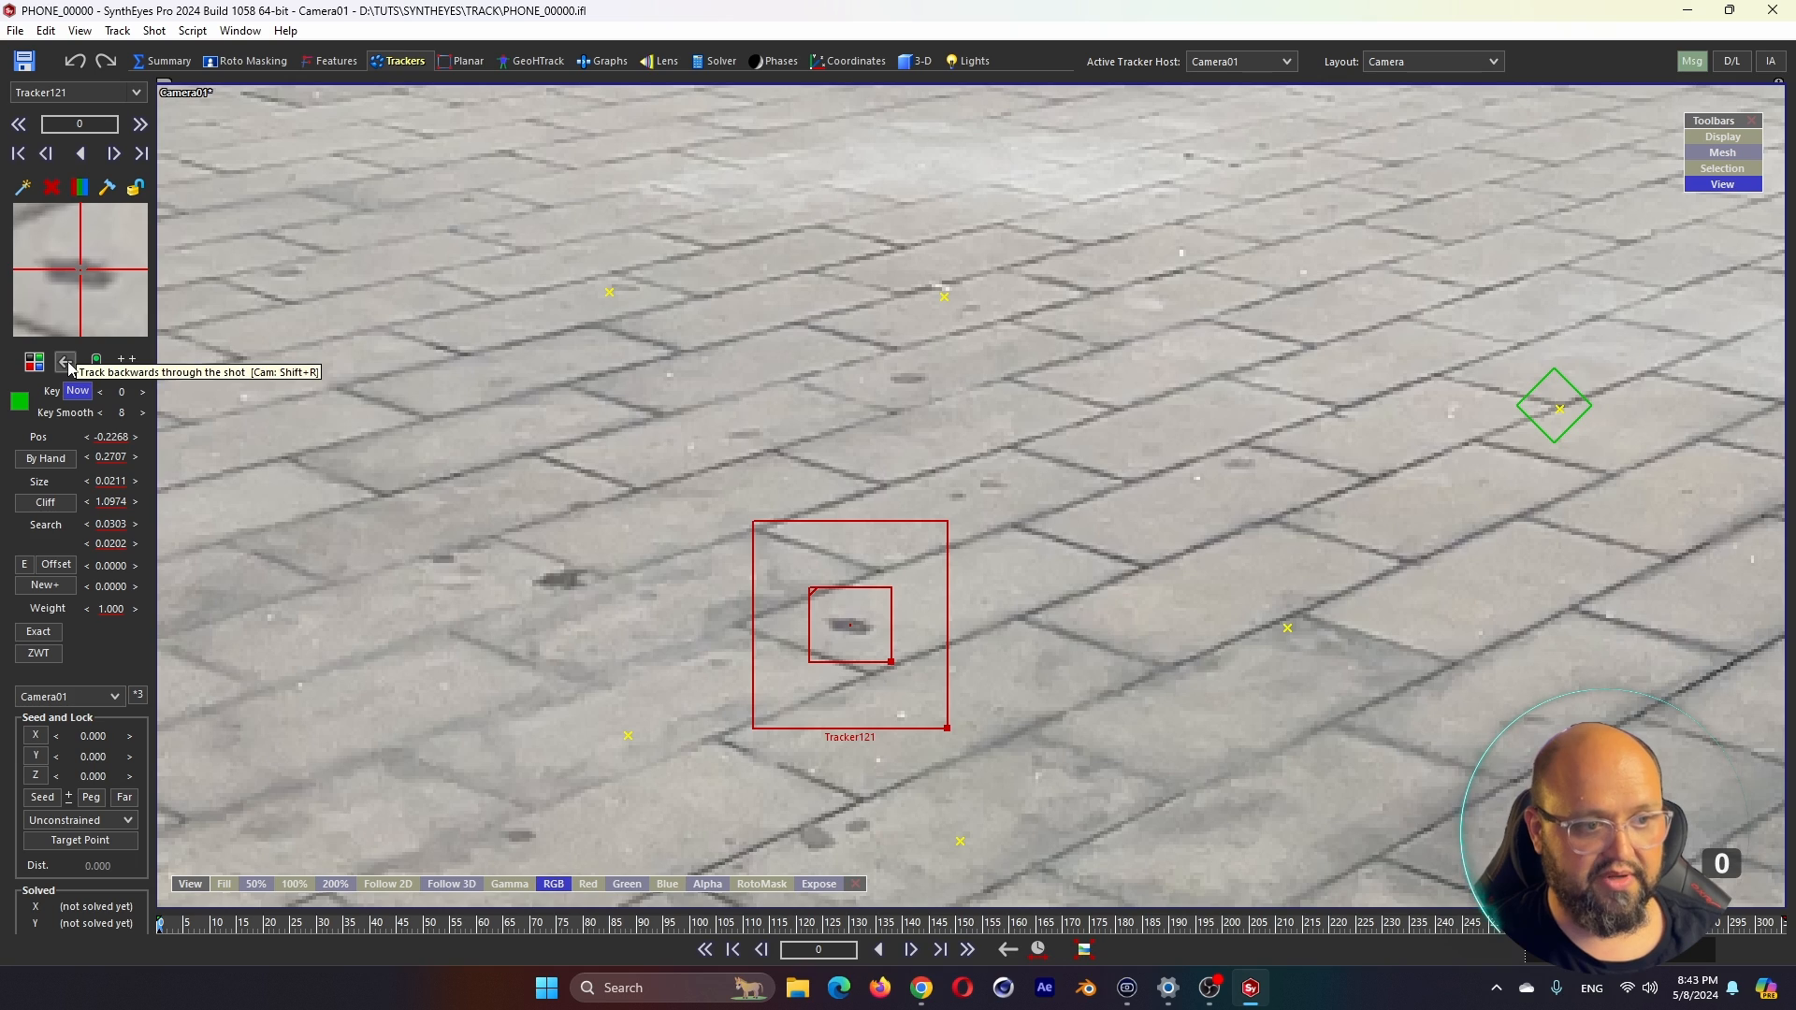
click(65, 363)
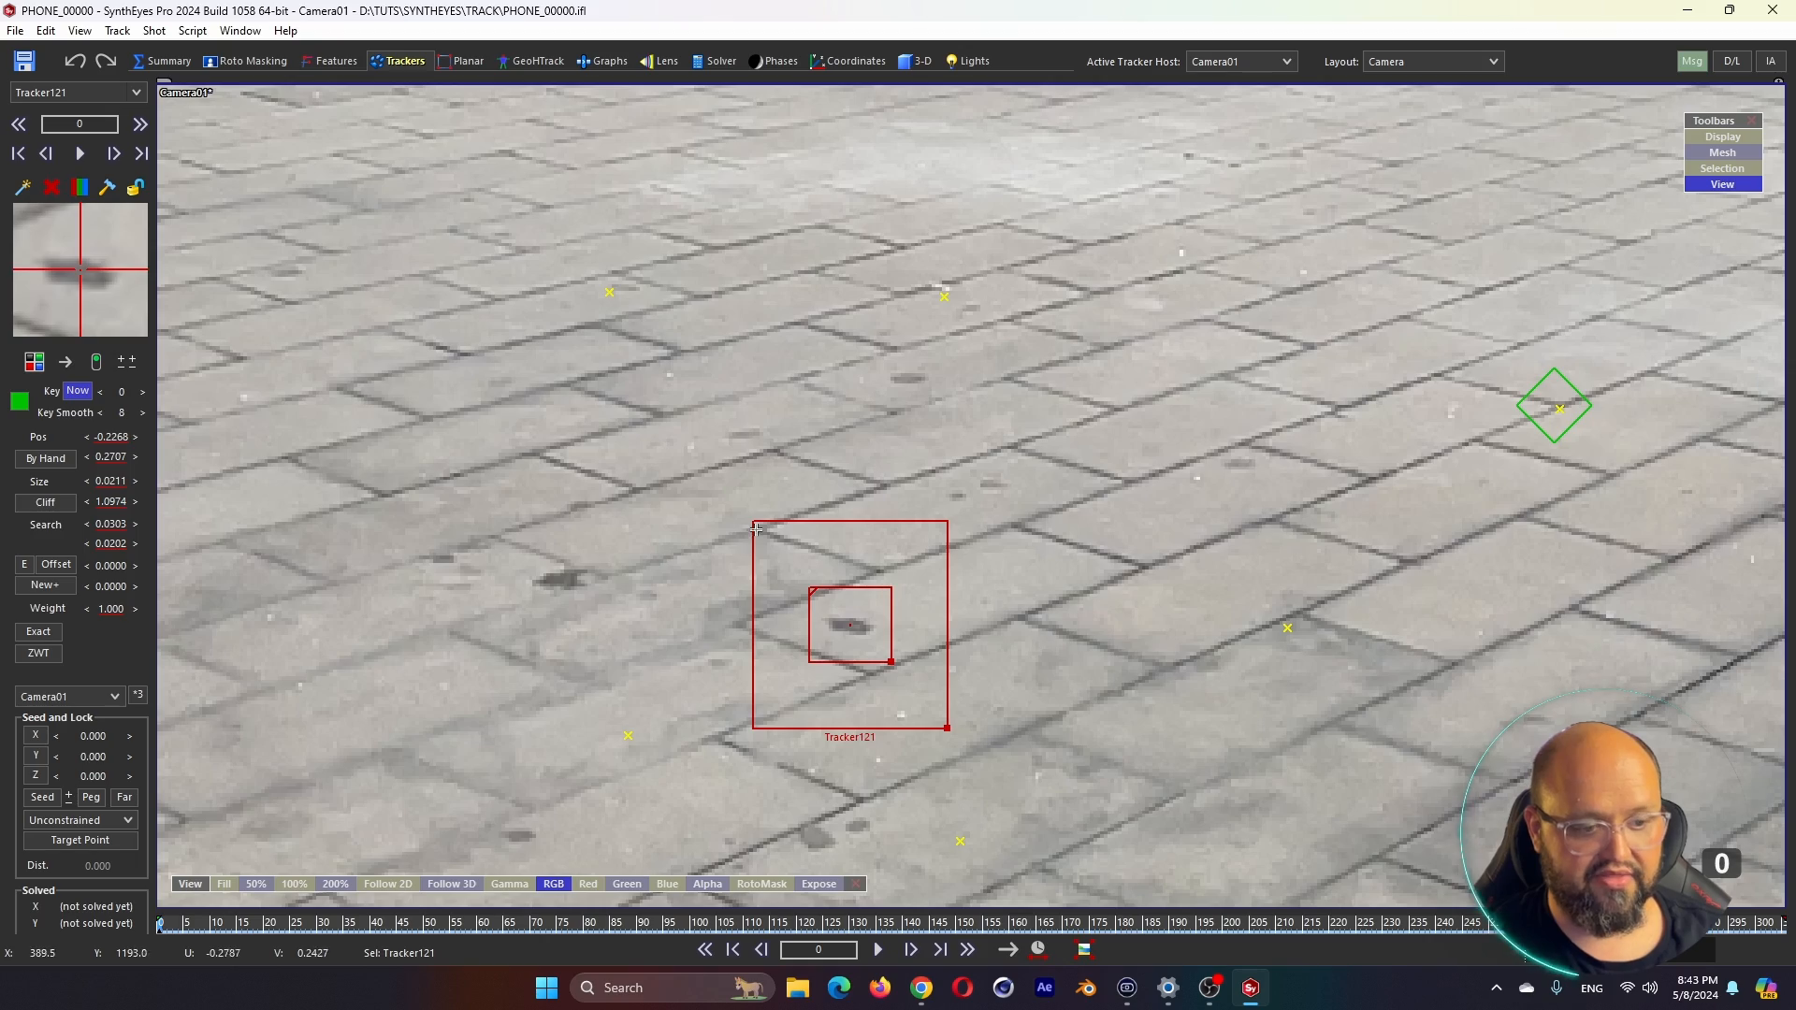
Track the manual tracker on the dark paving spot forward from frame 0 until it leaves the image, and lock it
click(885, 952)
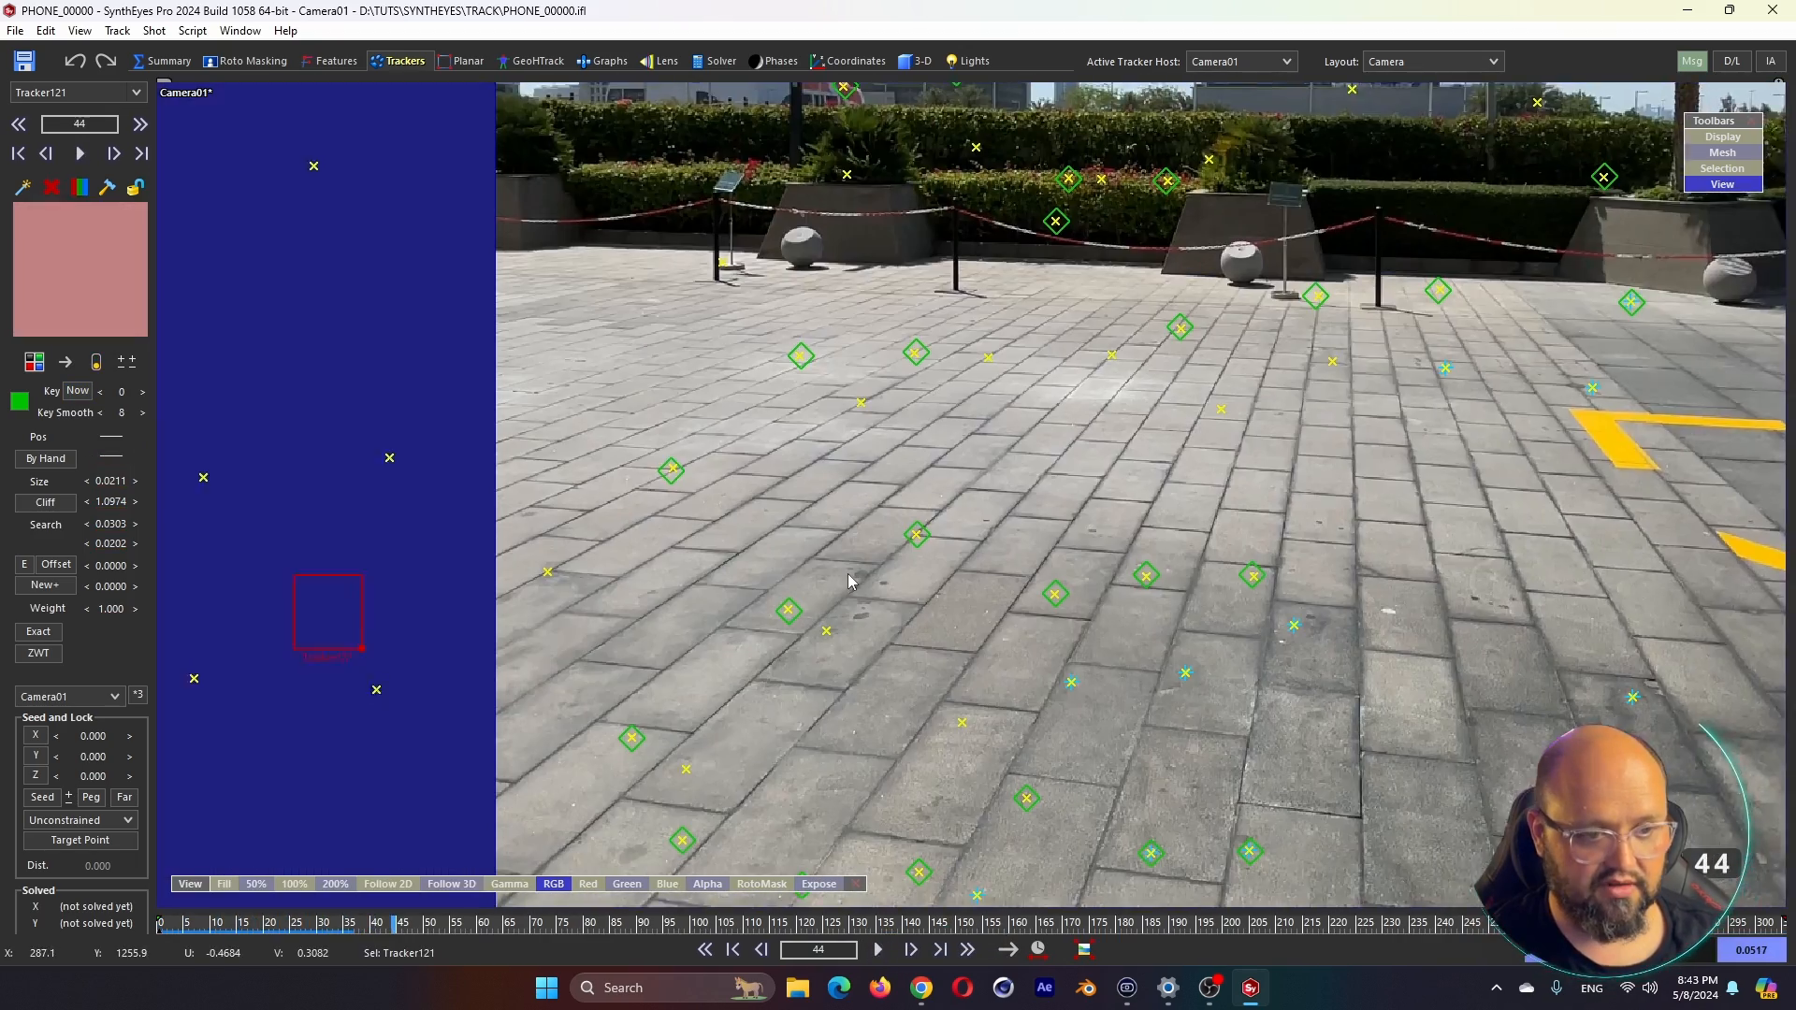
drag(351, 926, 351, 913)
click(352, 915)
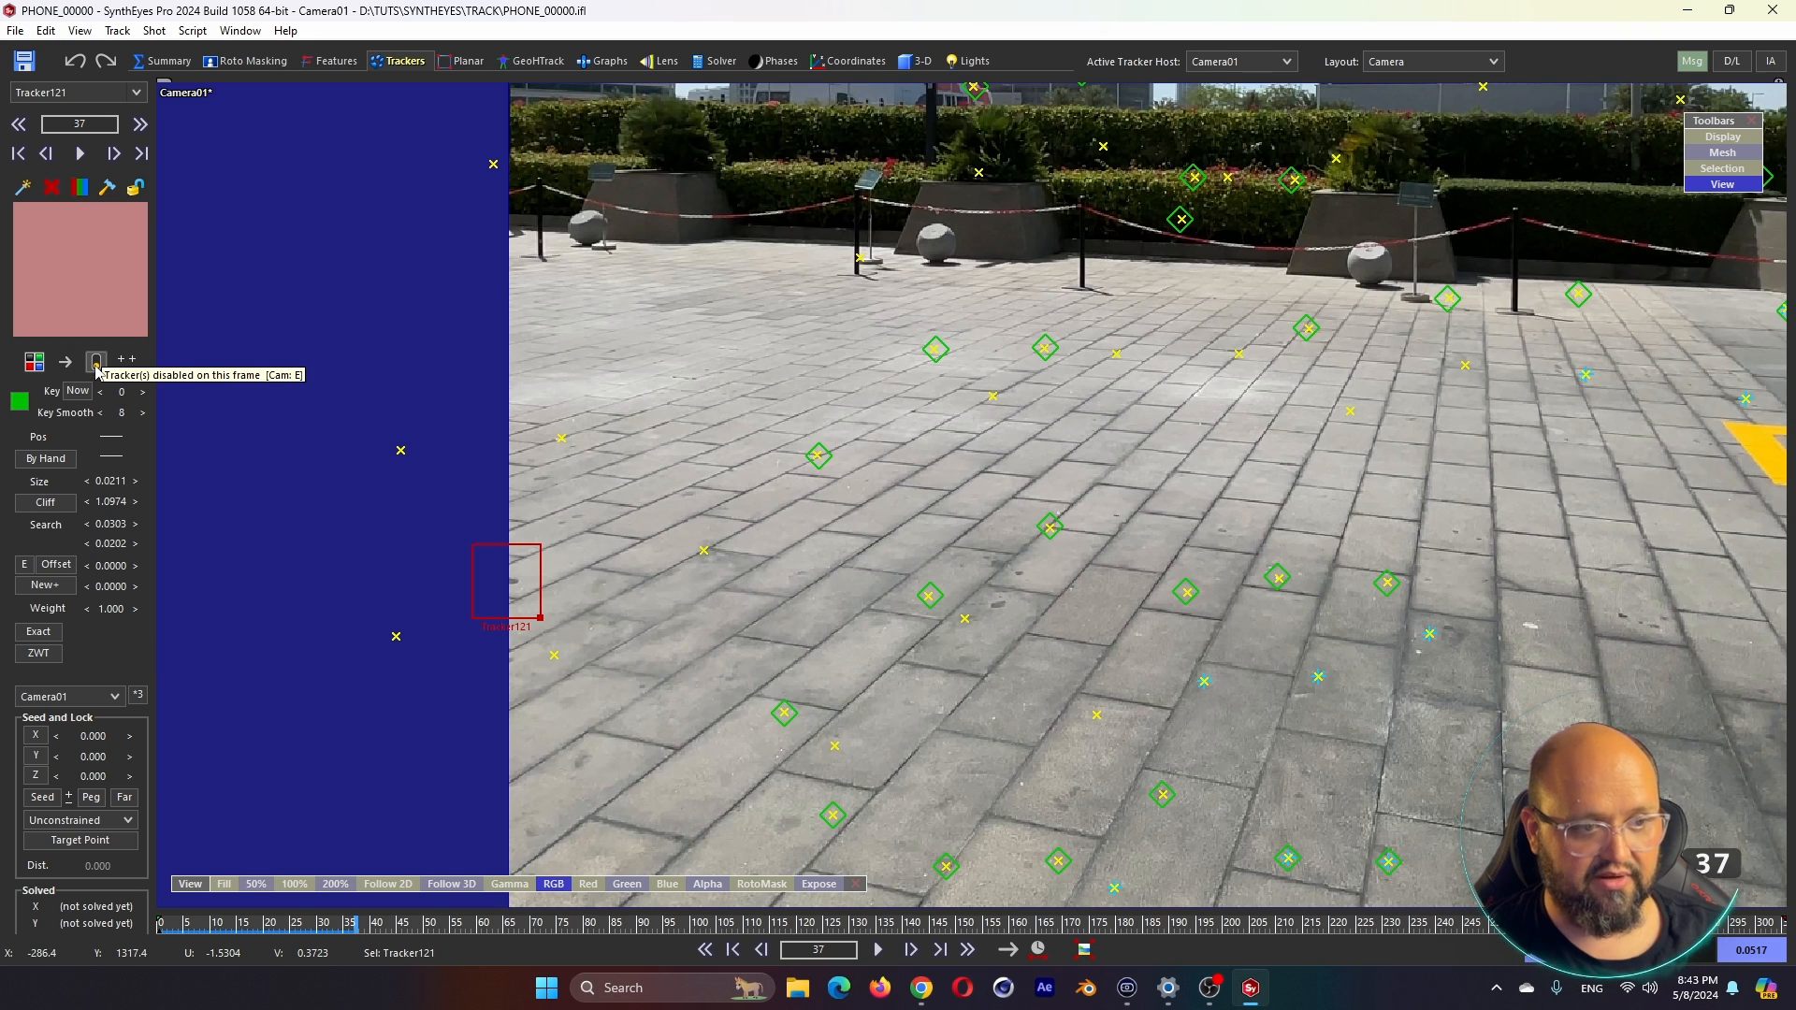
key(comma)
key(period)
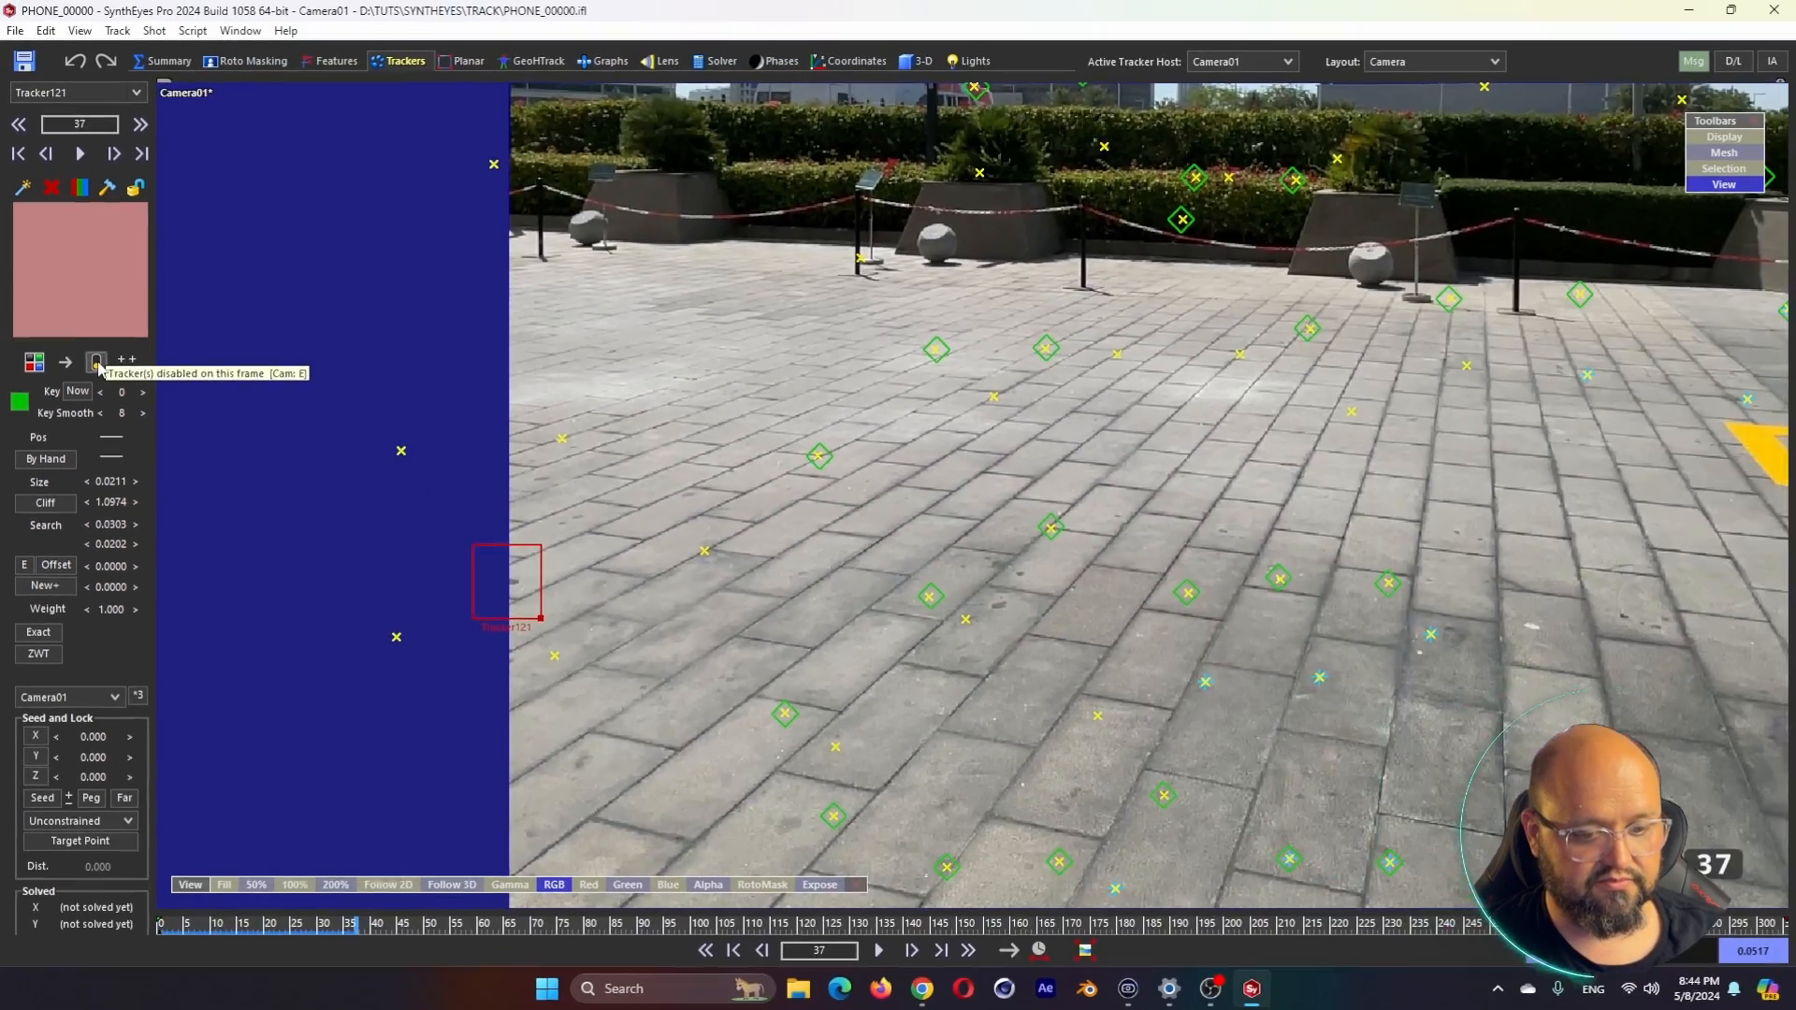
key(Home)
click(133, 190)
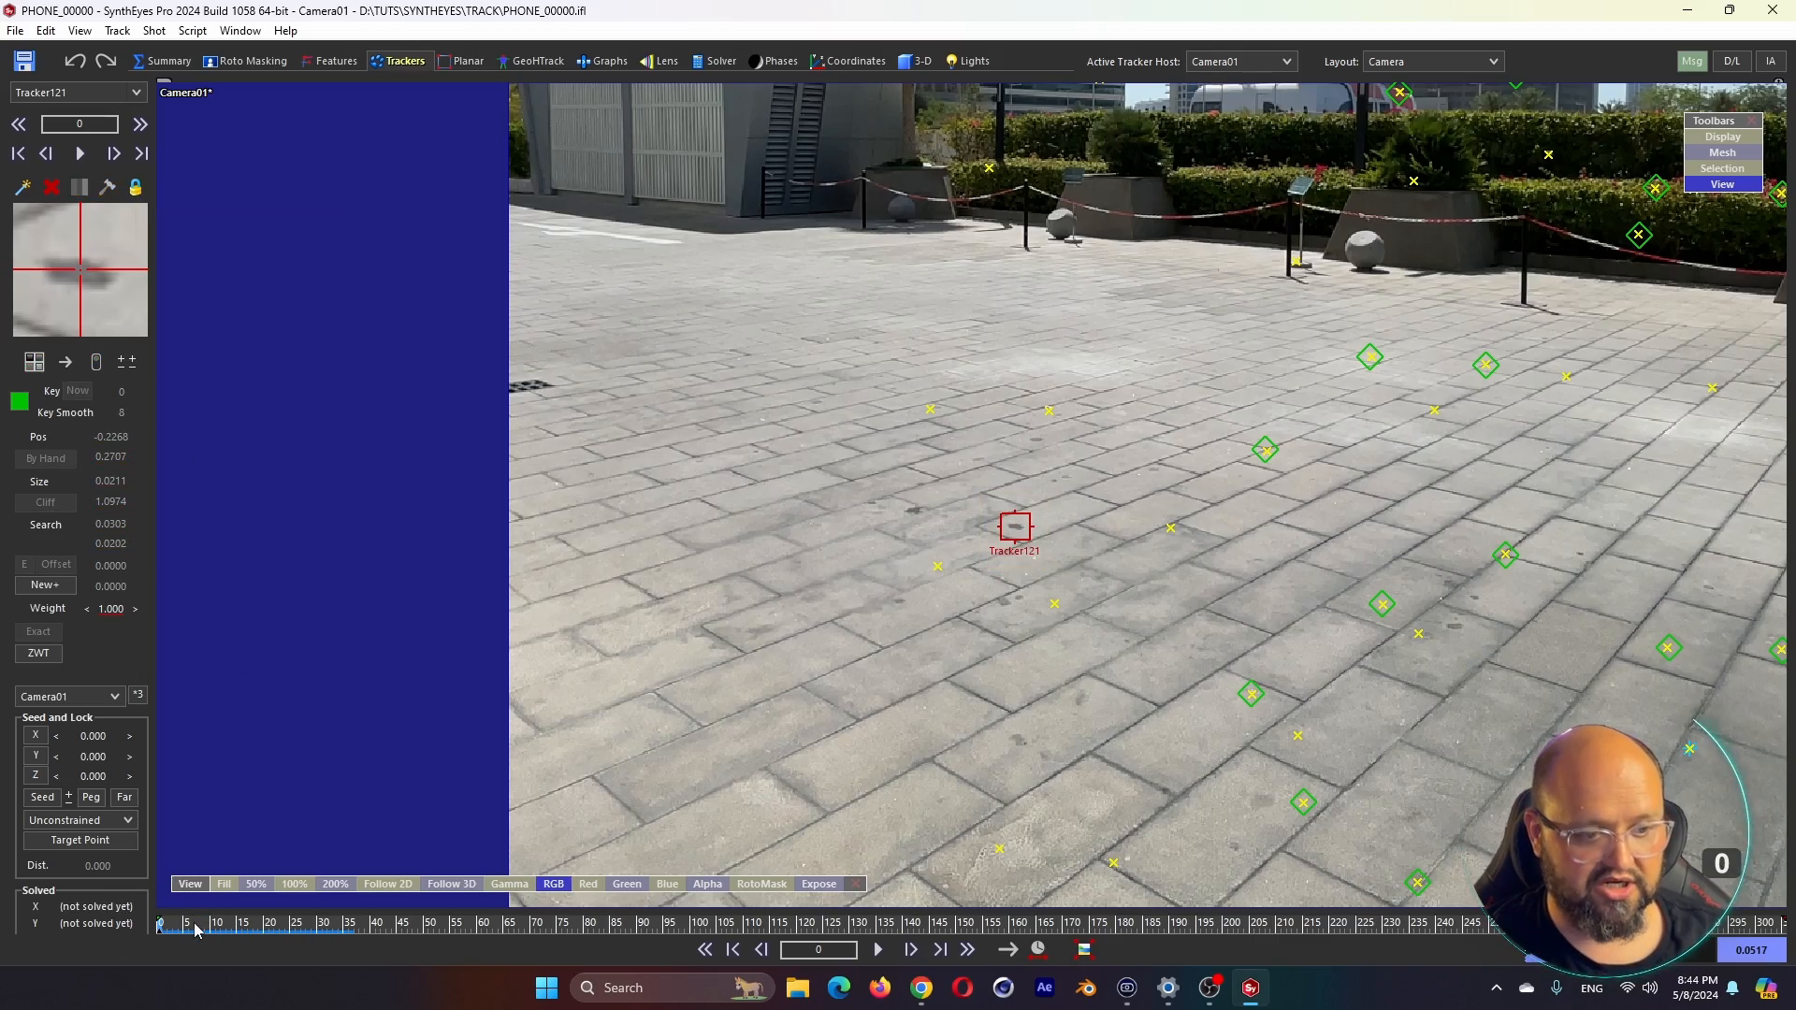
Add a second manual tracker at frame 0 on the small dark mark farther right on the paving, and centre it on the mark
key(space)
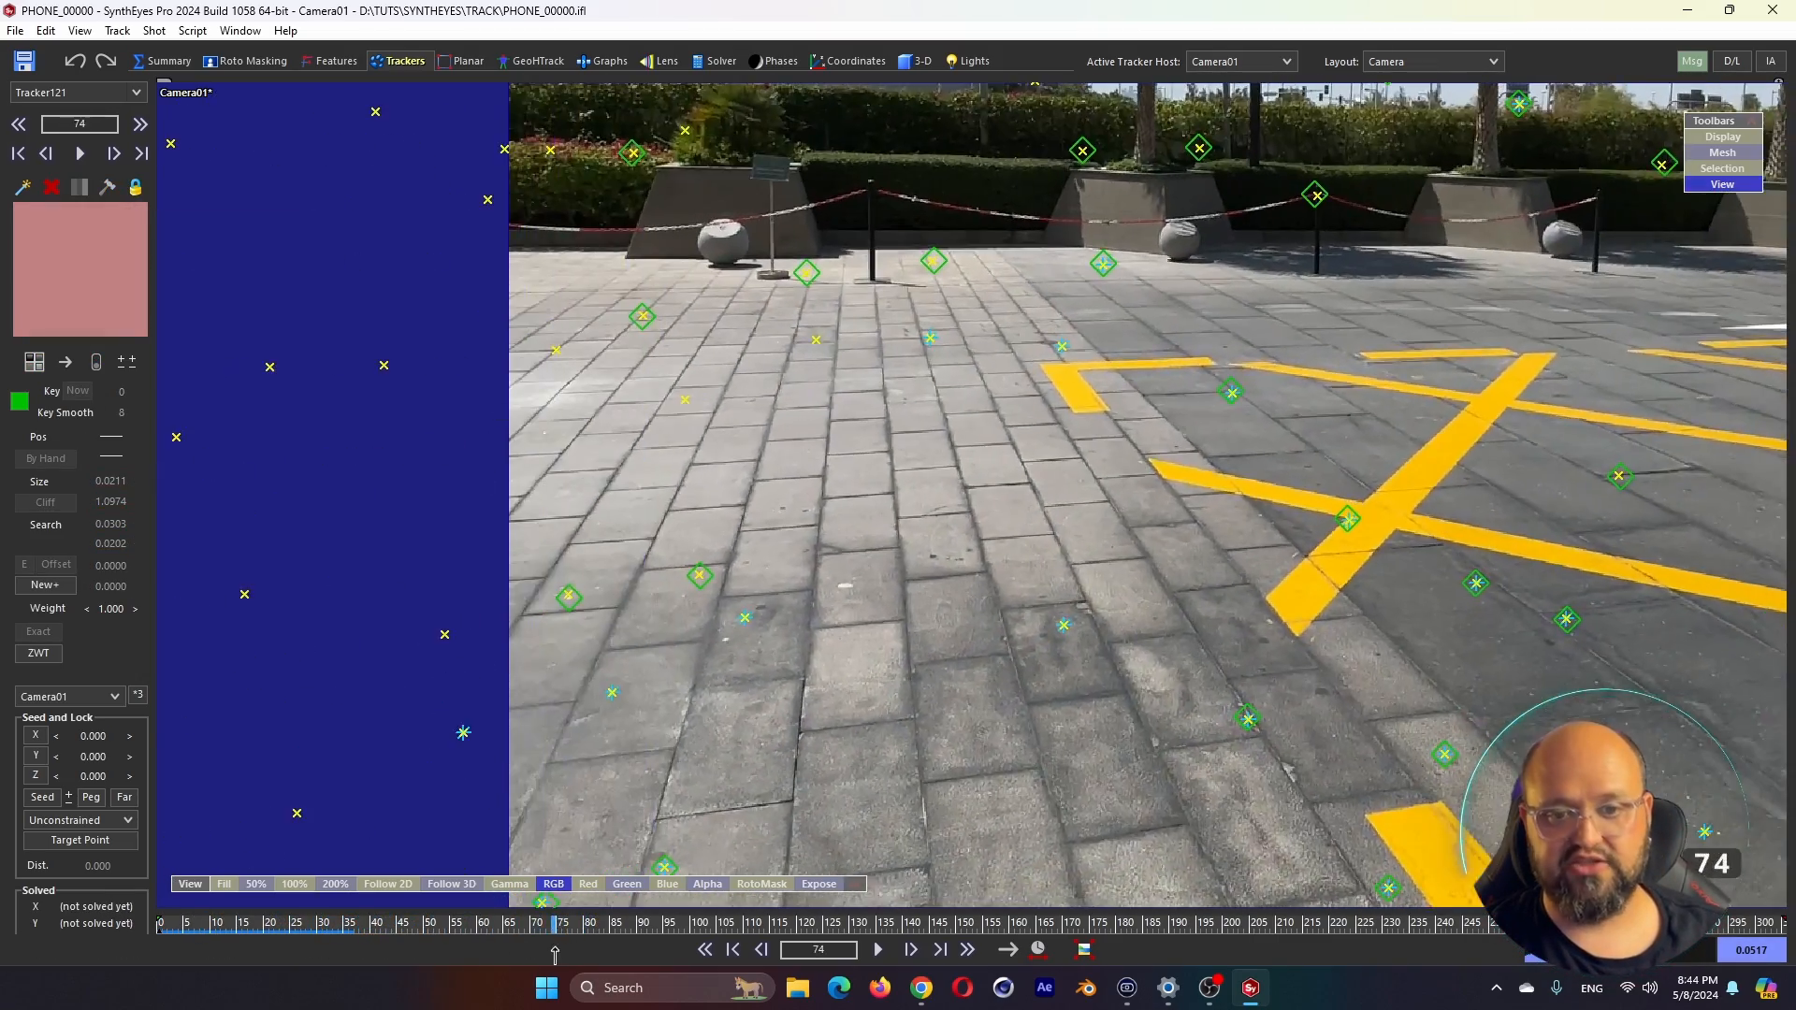
click(338, 943)
drag(338, 943, 154, 941)
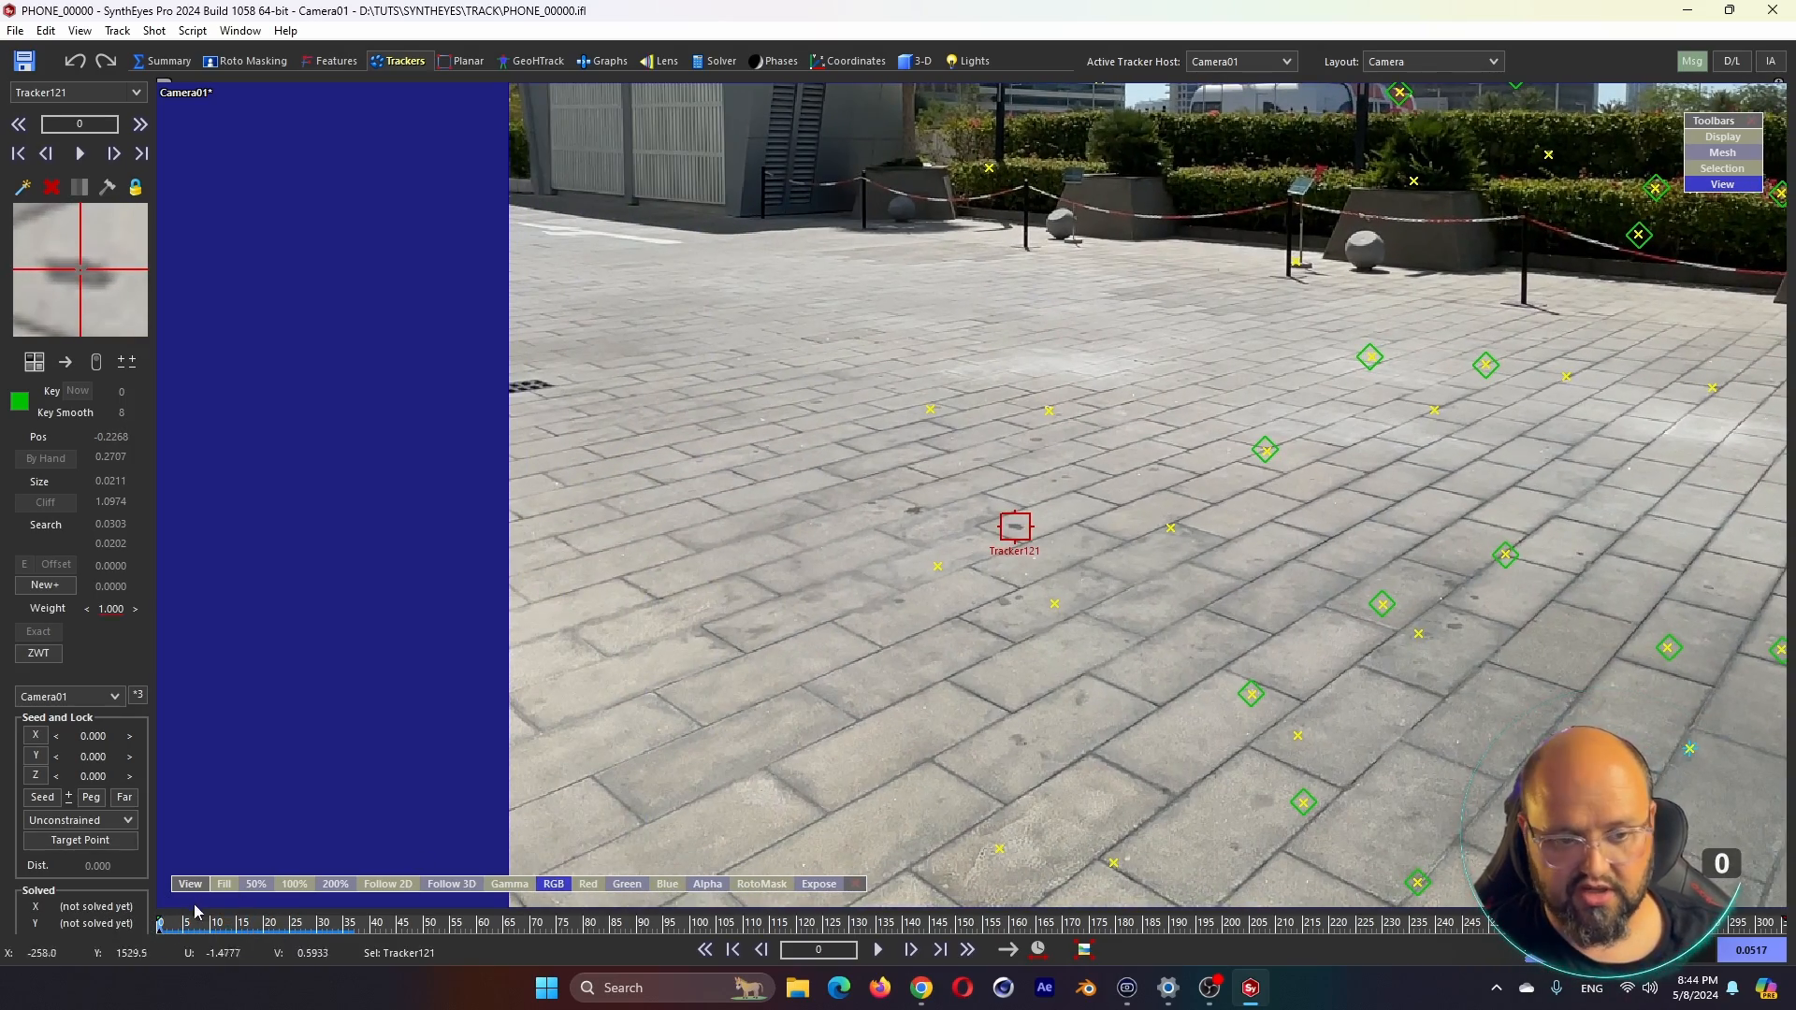
drag(215, 933, 160, 926)
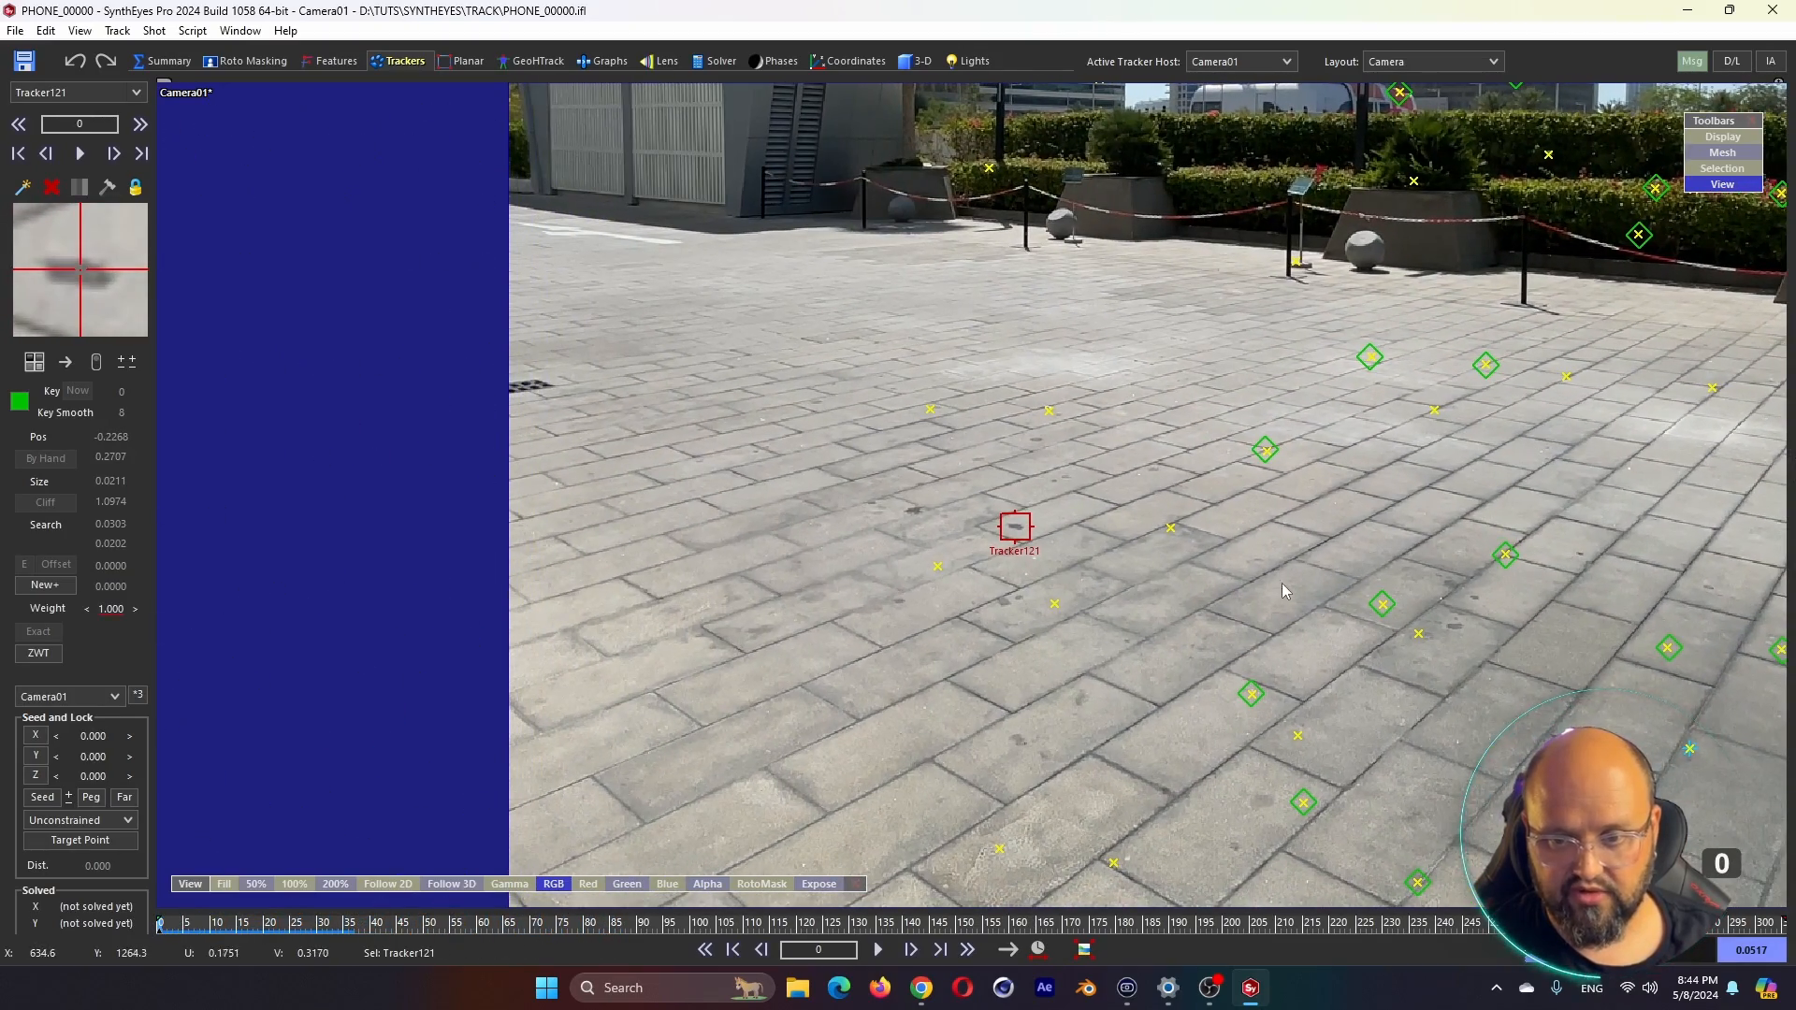
click(1579, 553)
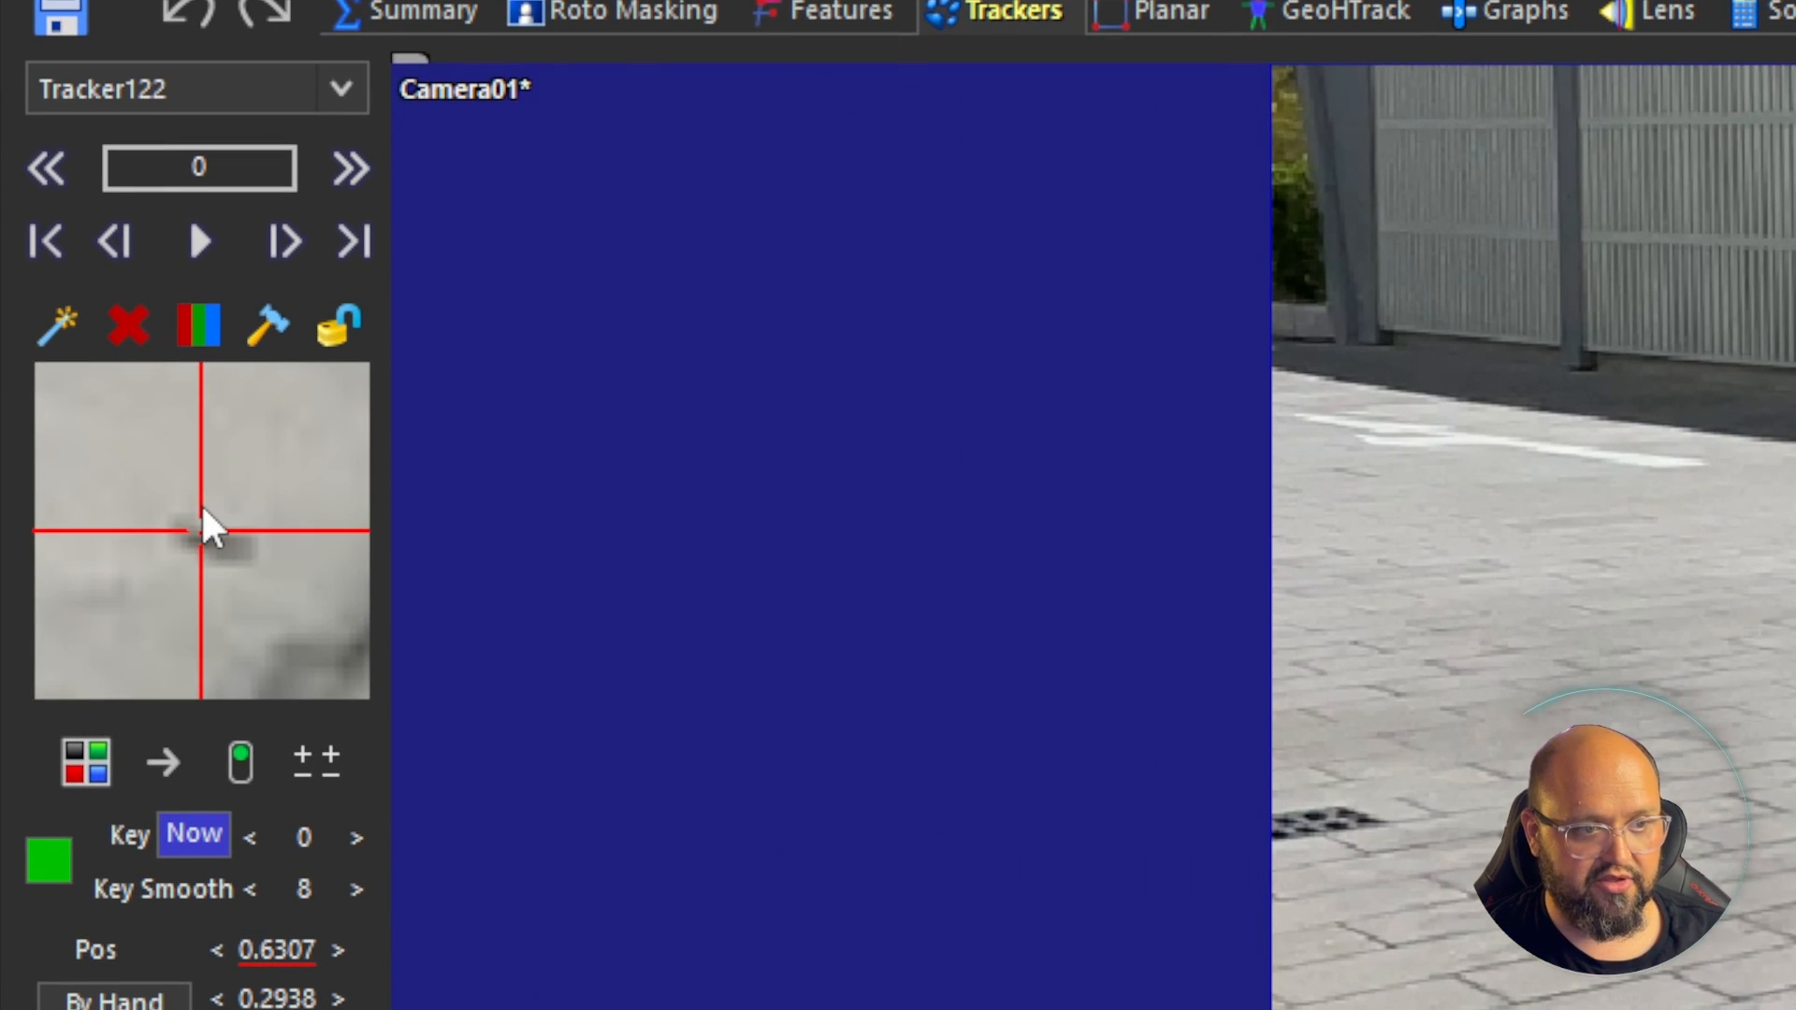
drag(214, 534, 231, 541)
drag(199, 487, 203, 487)
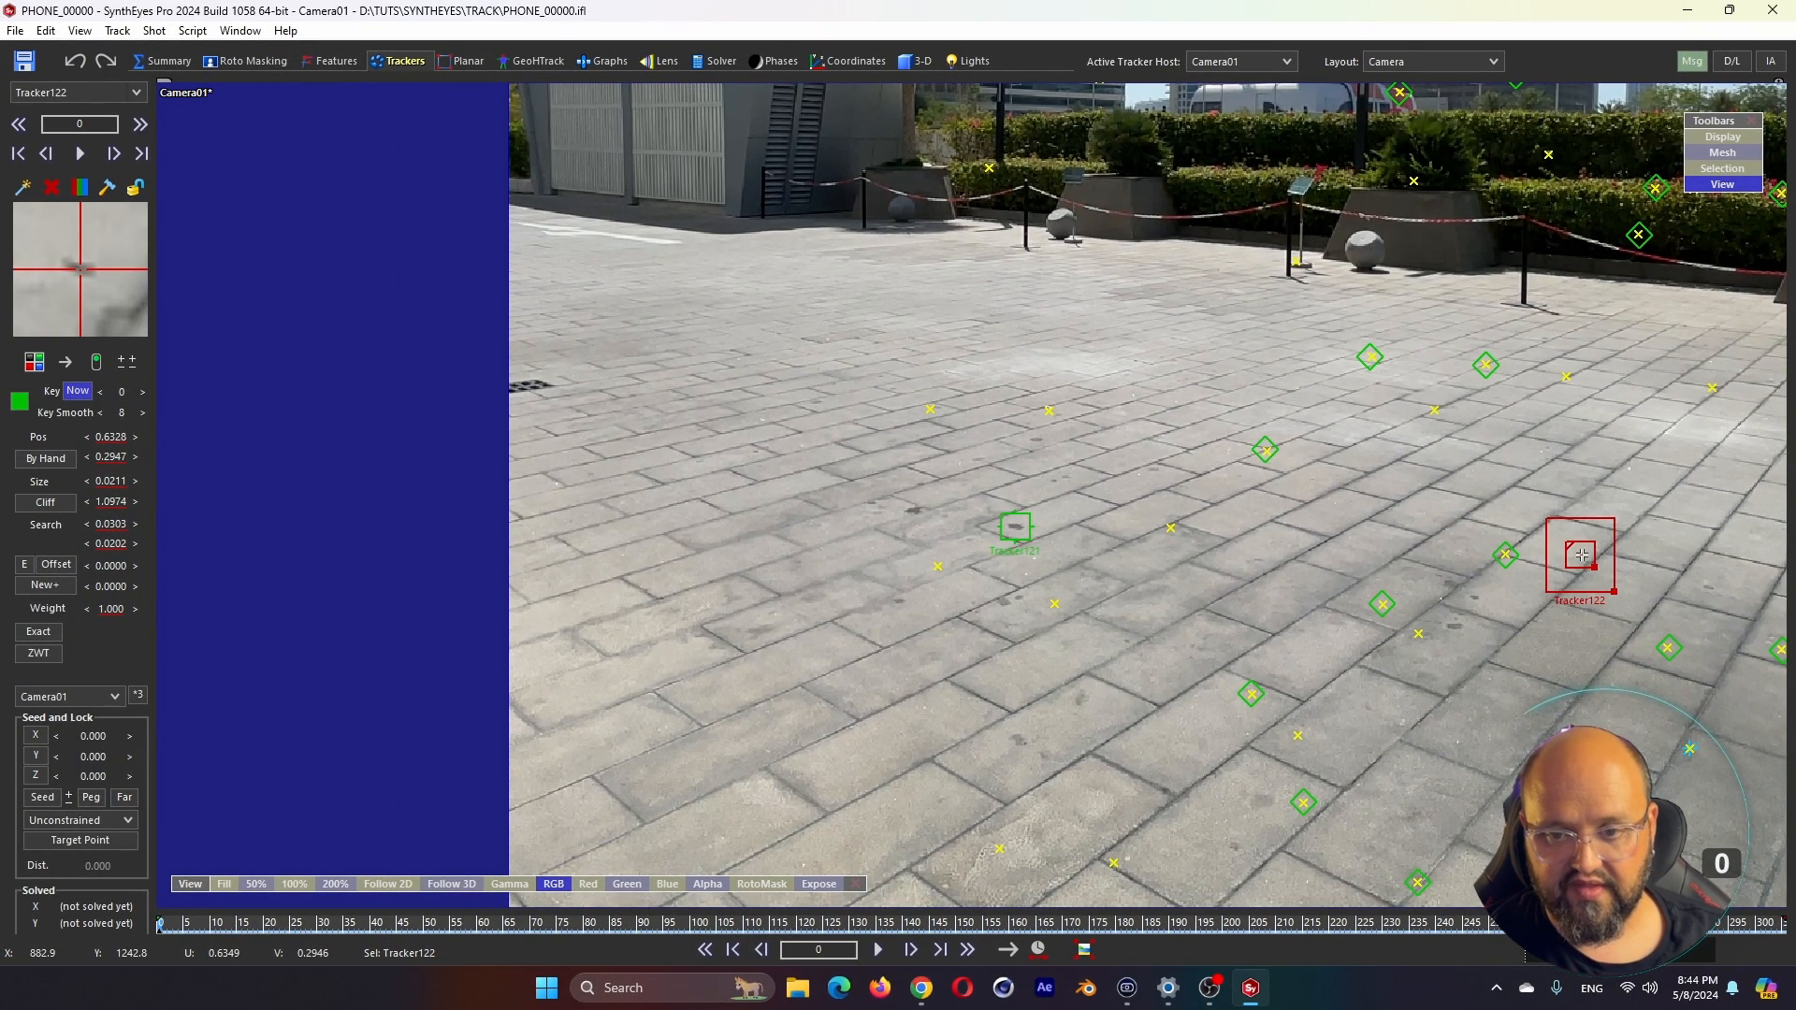
drag(1580, 554, 1581, 555)
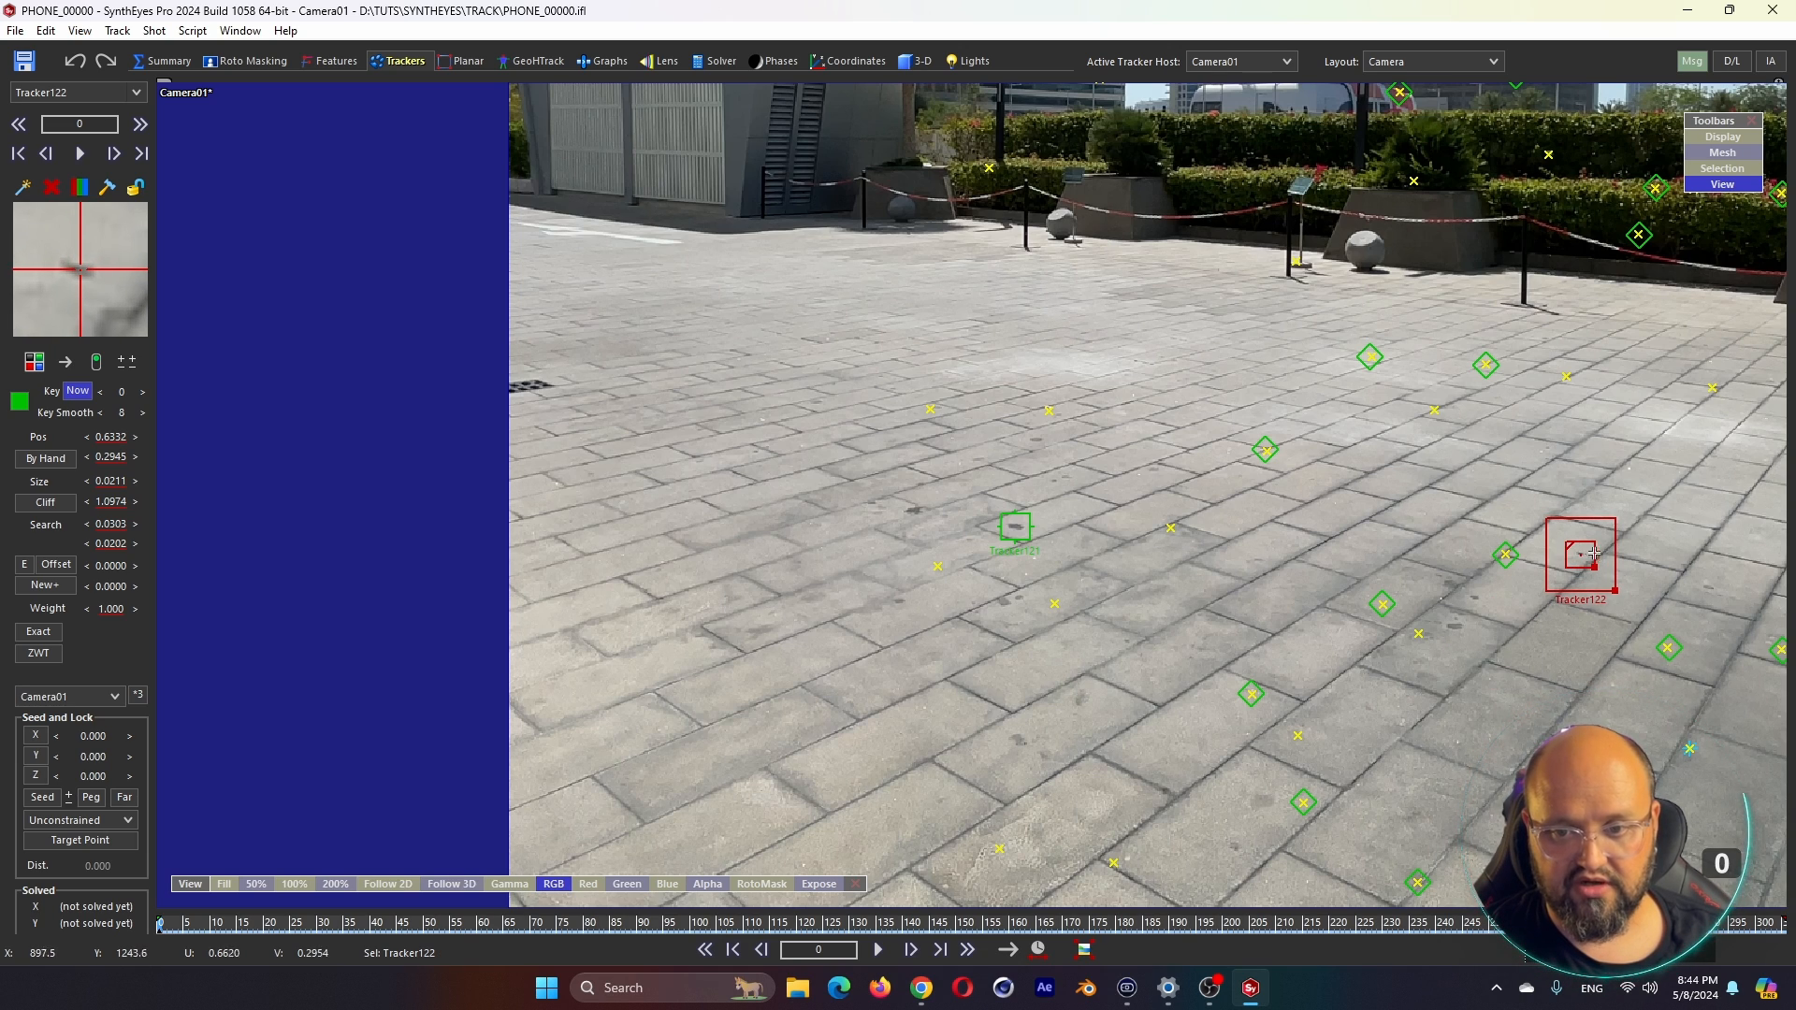
Track the second manual tracker forward, check the frames where it leaves the image edge, and lock it
click(879, 950)
key(space)
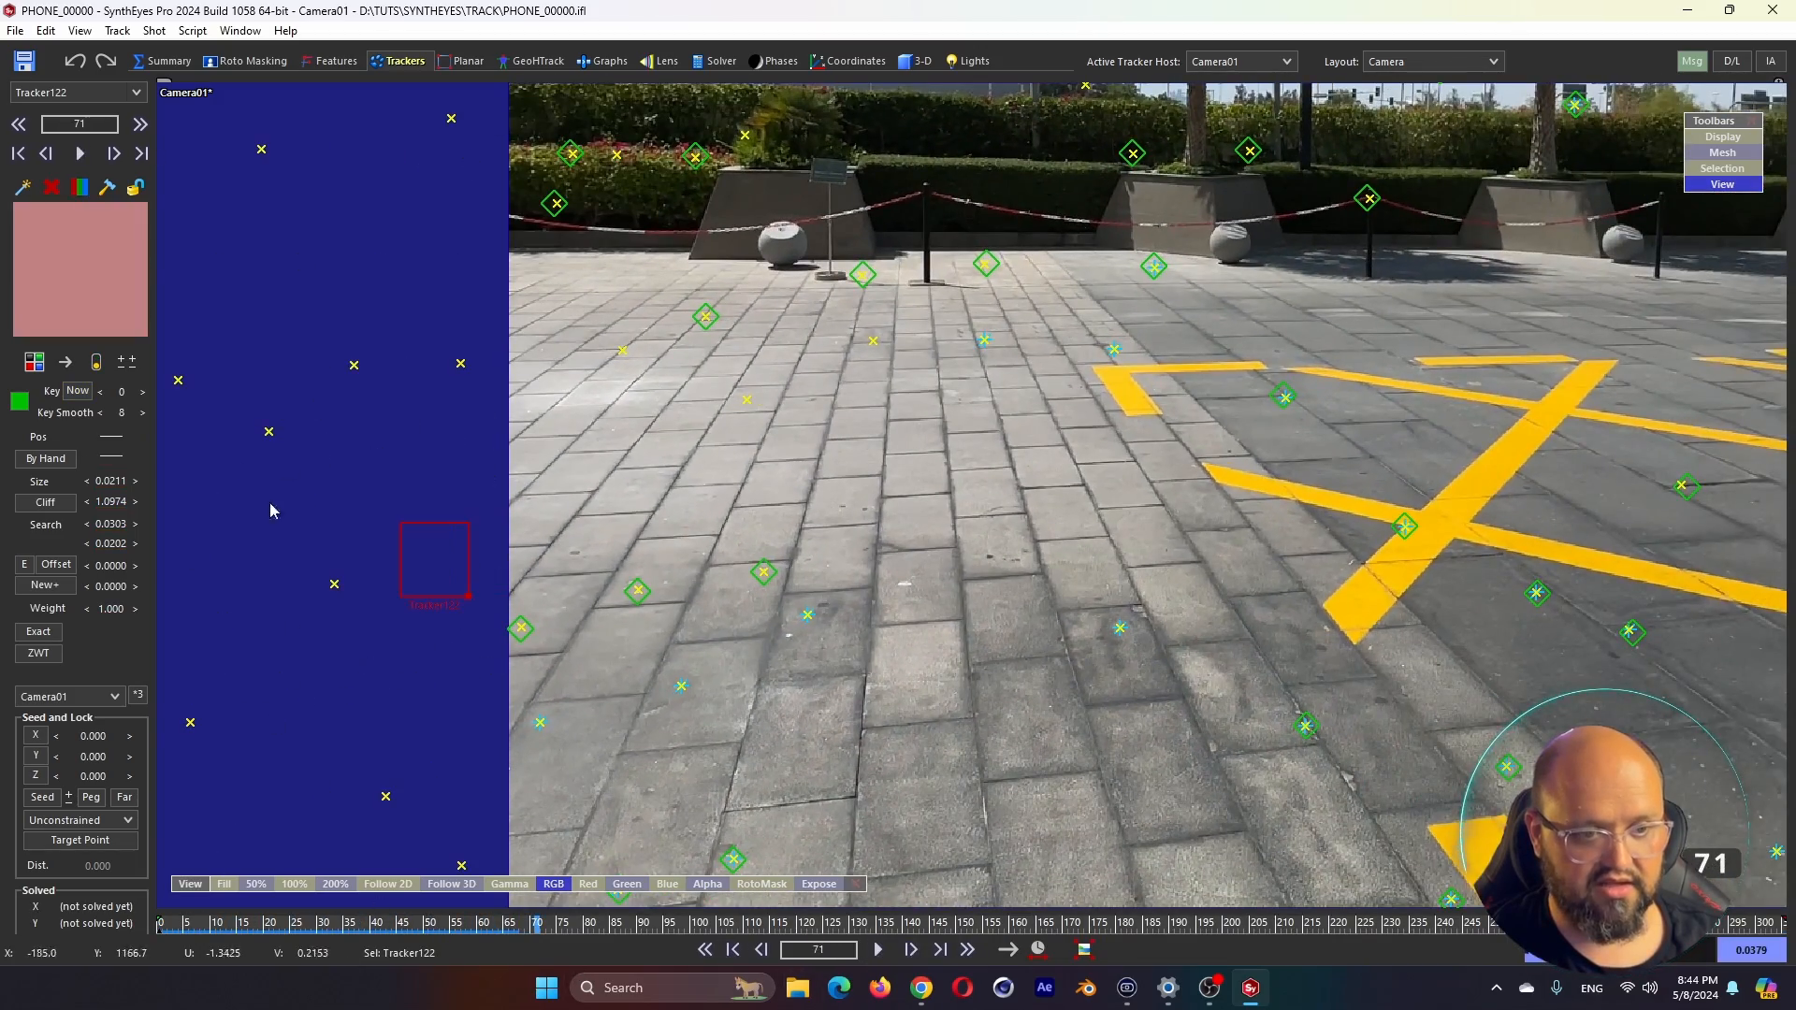
key(comma)
key(comma)
key(comma)
key(comma)
key(period)
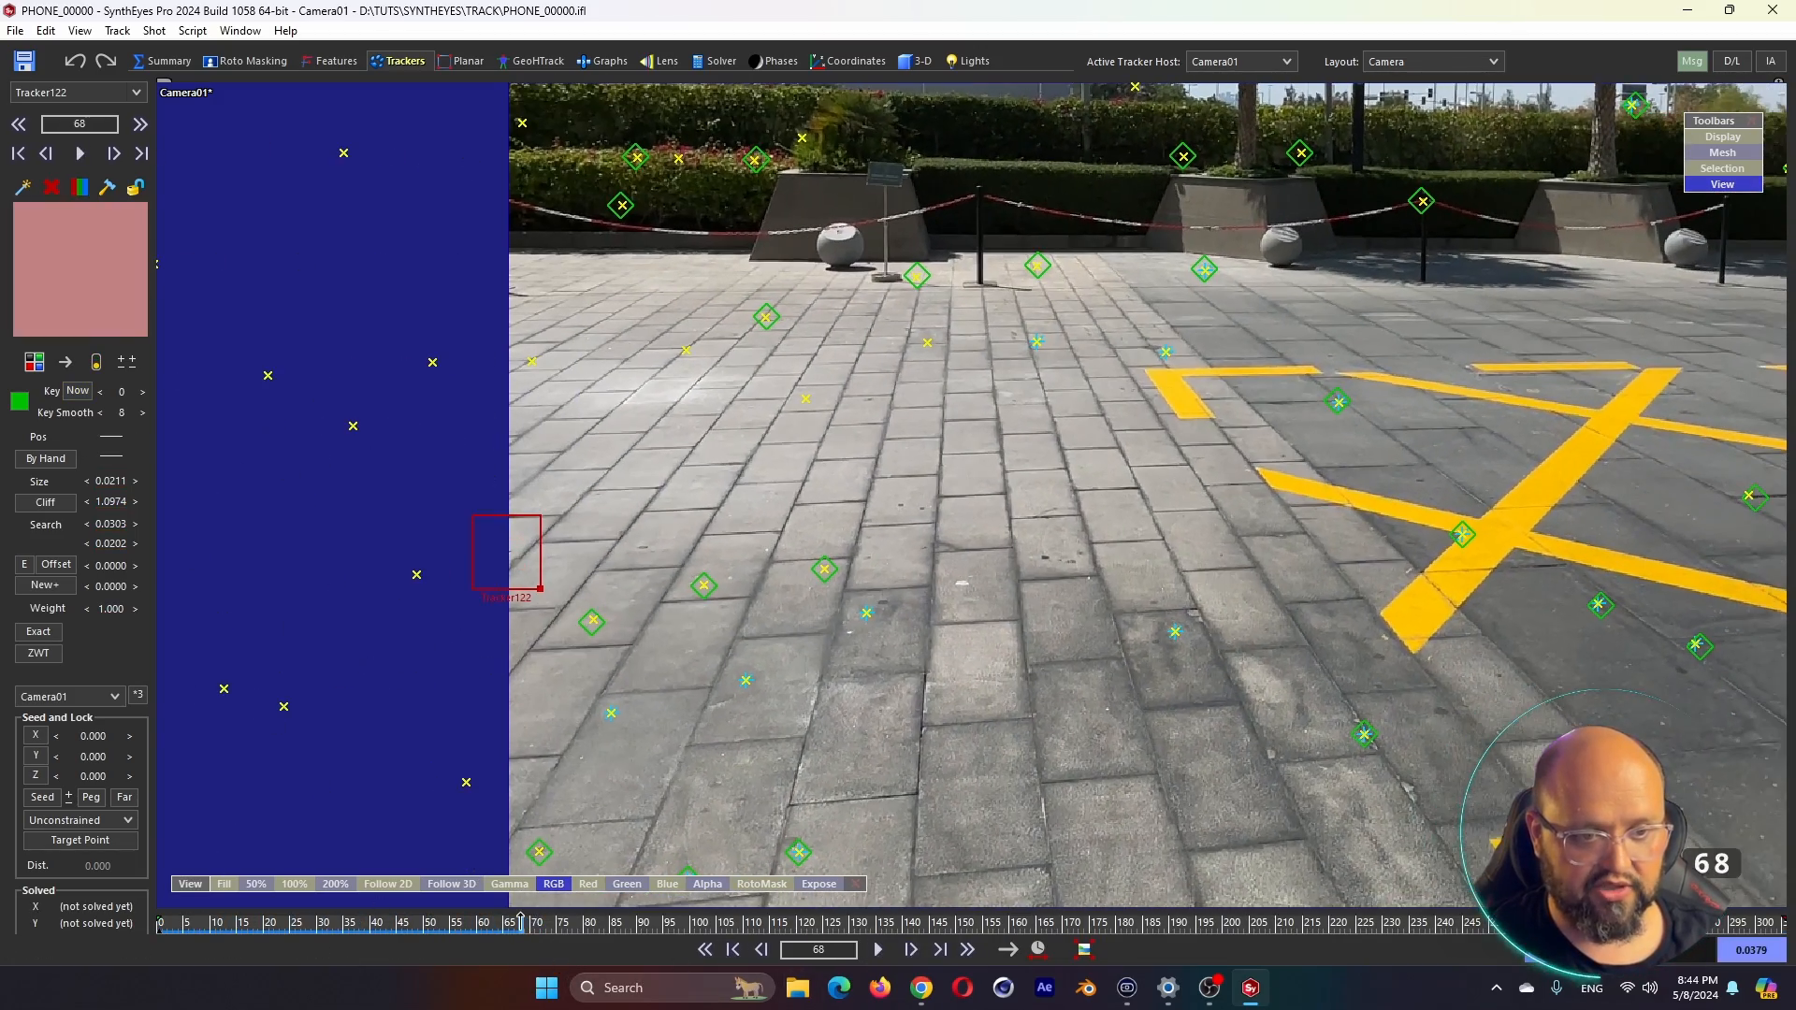
key(comma)
key(period)
key(comma)
key(period)
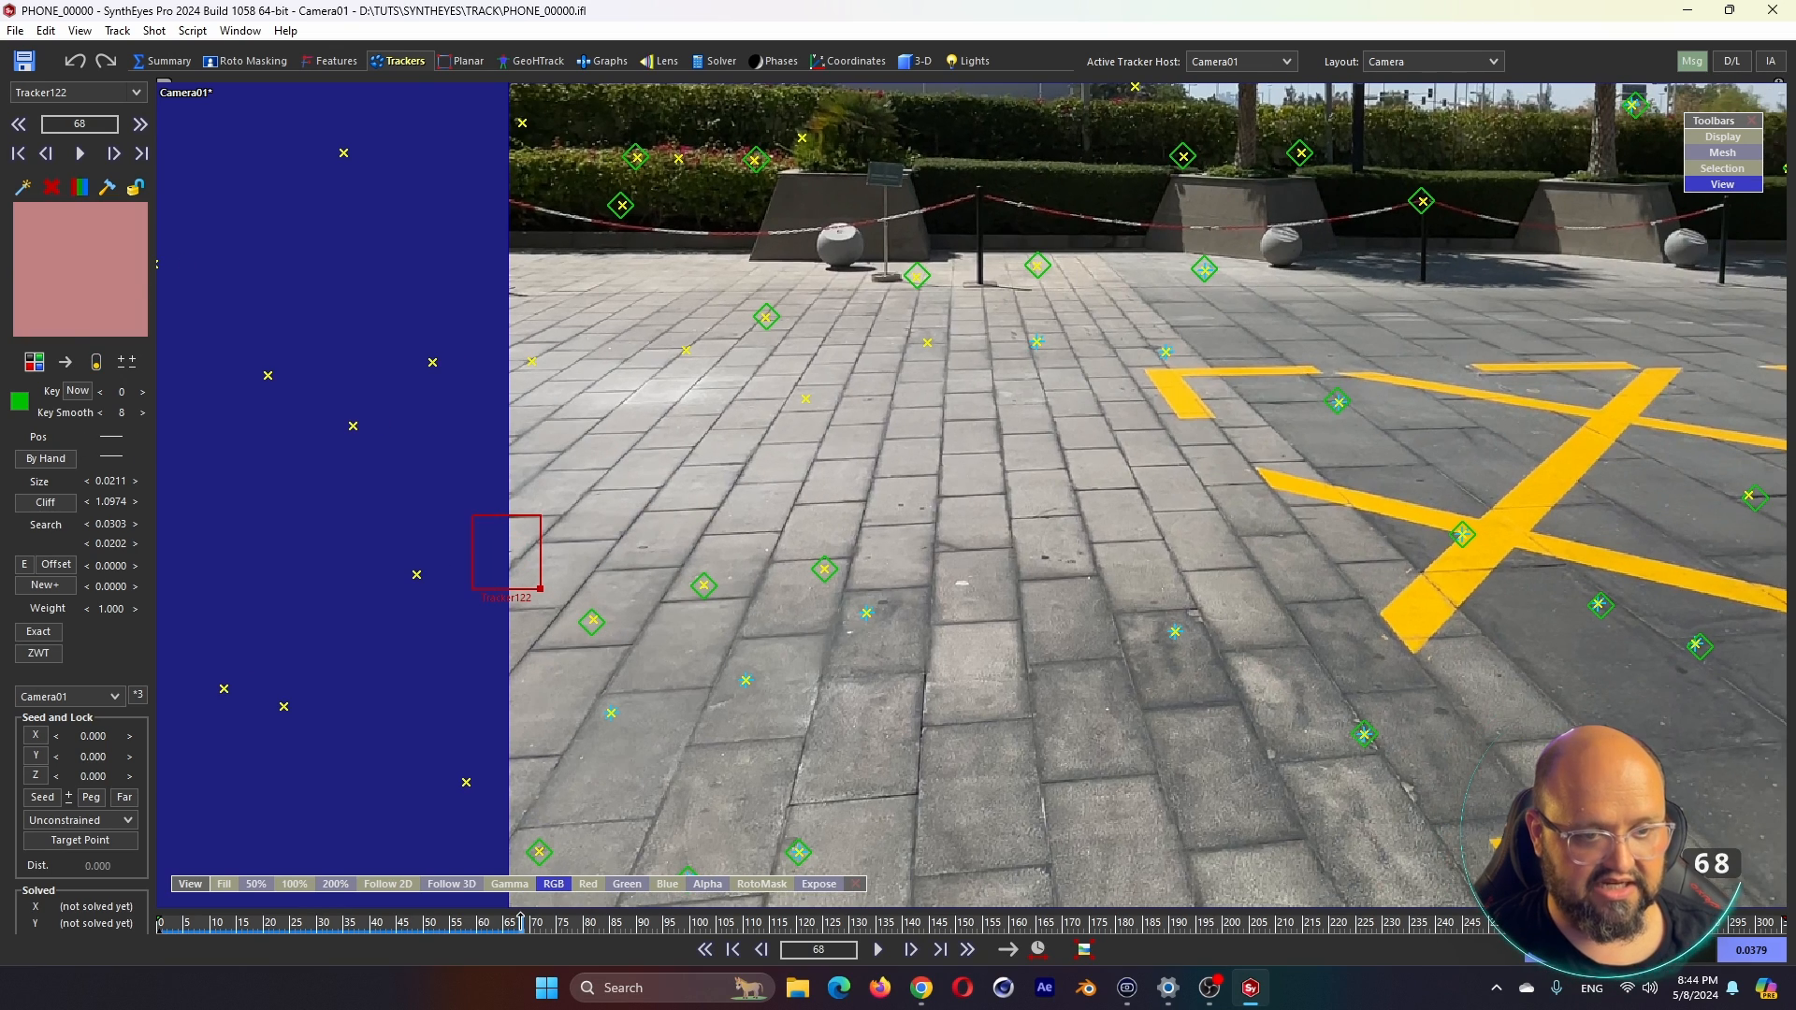
key(comma)
key(comma)
key(comma)
key(comma)
key(comma)
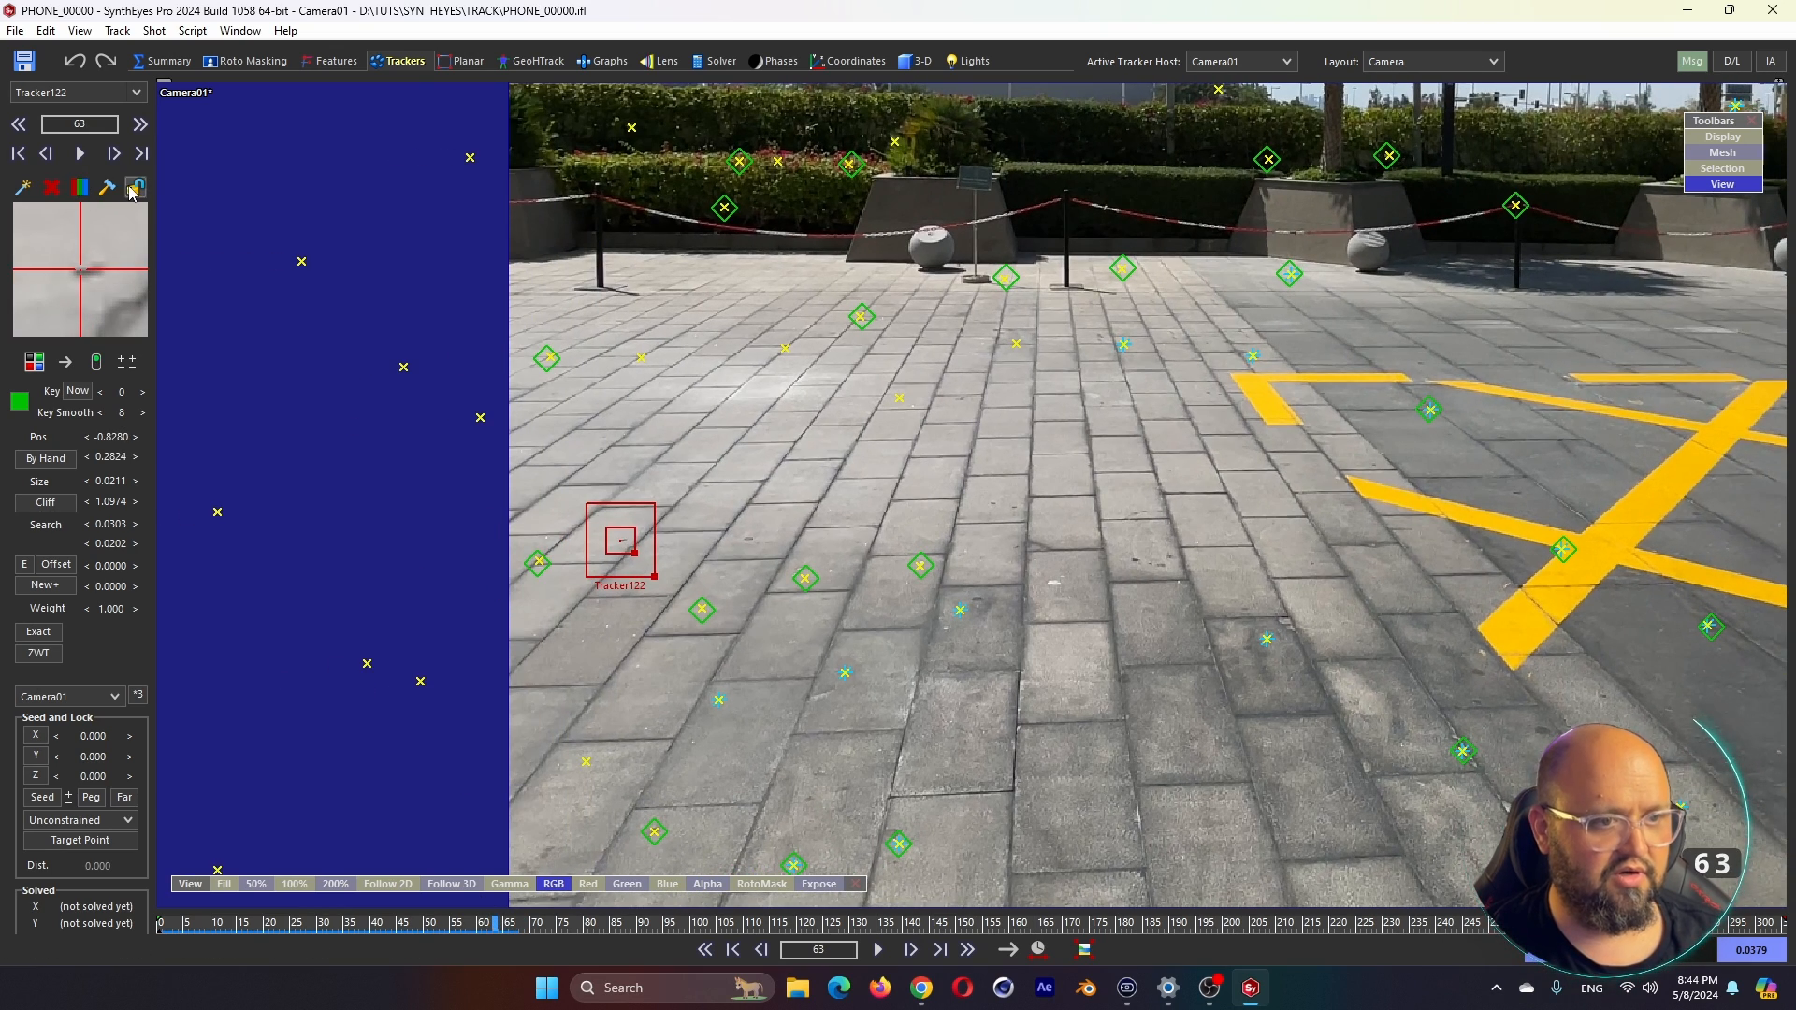
click(134, 187)
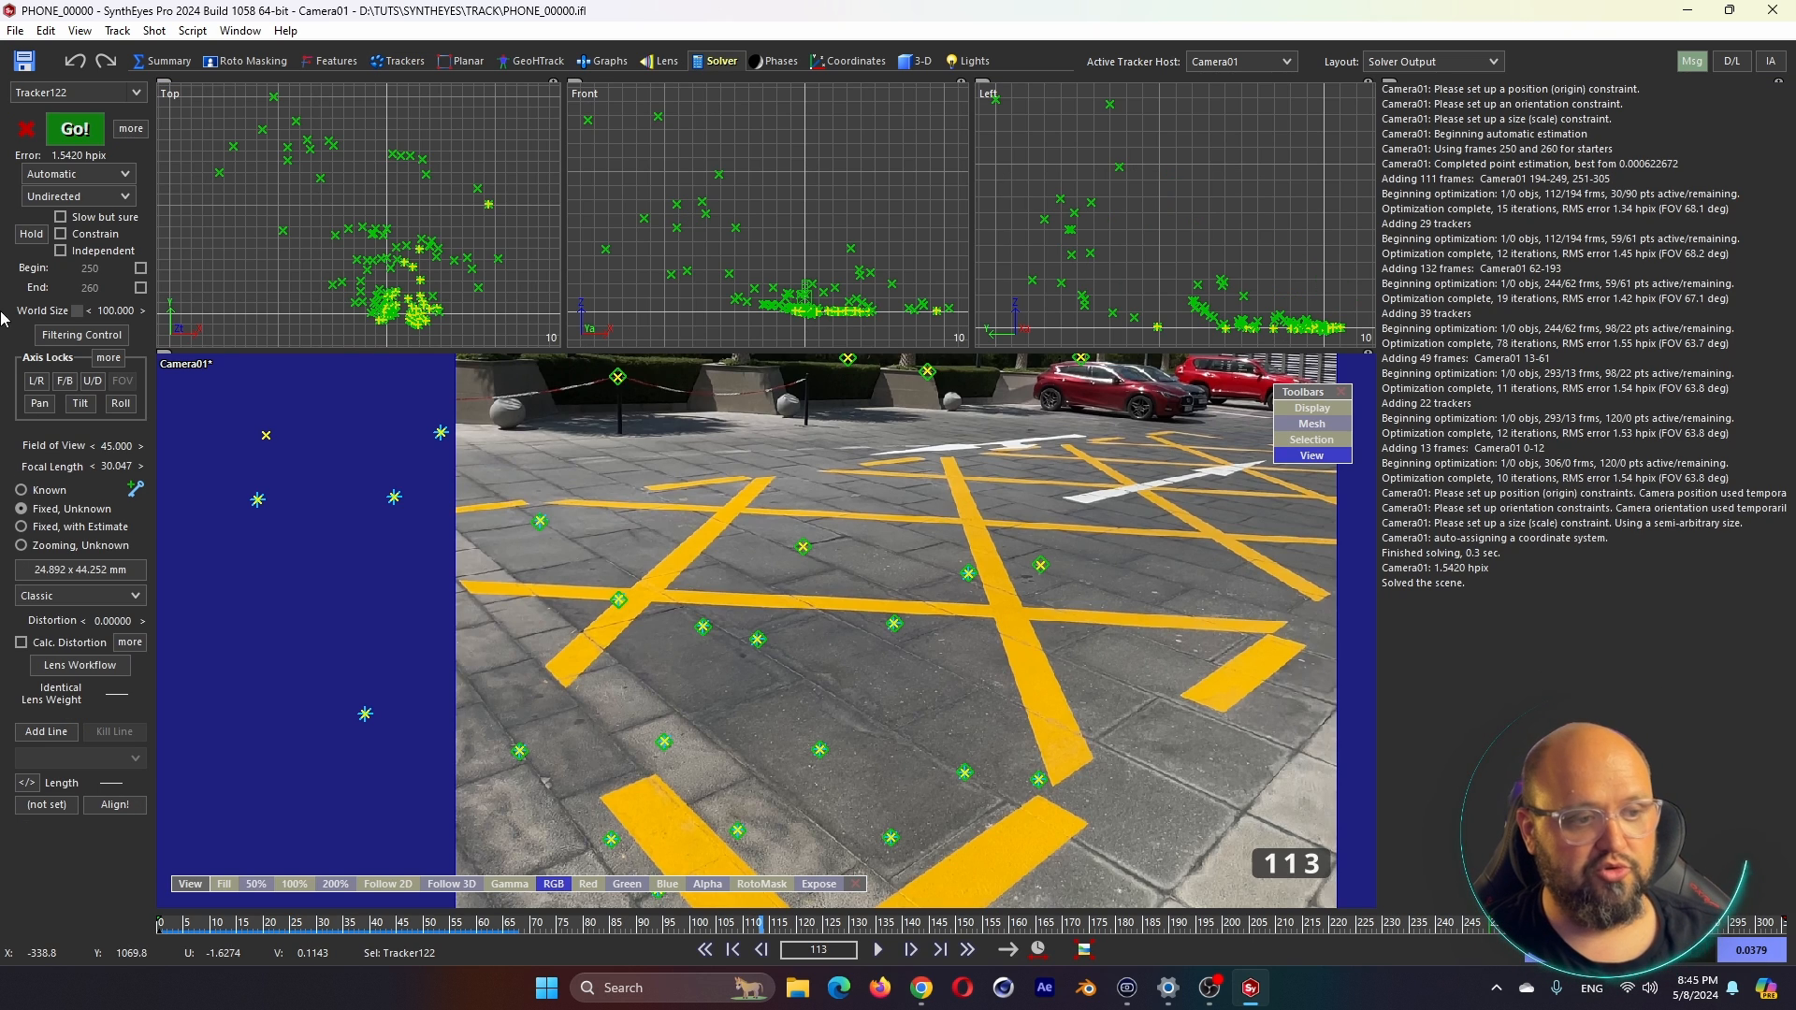
Set the solver to Refine with Slow but sure enabled, and solve the scene again
click(41, 181)
click(49, 290)
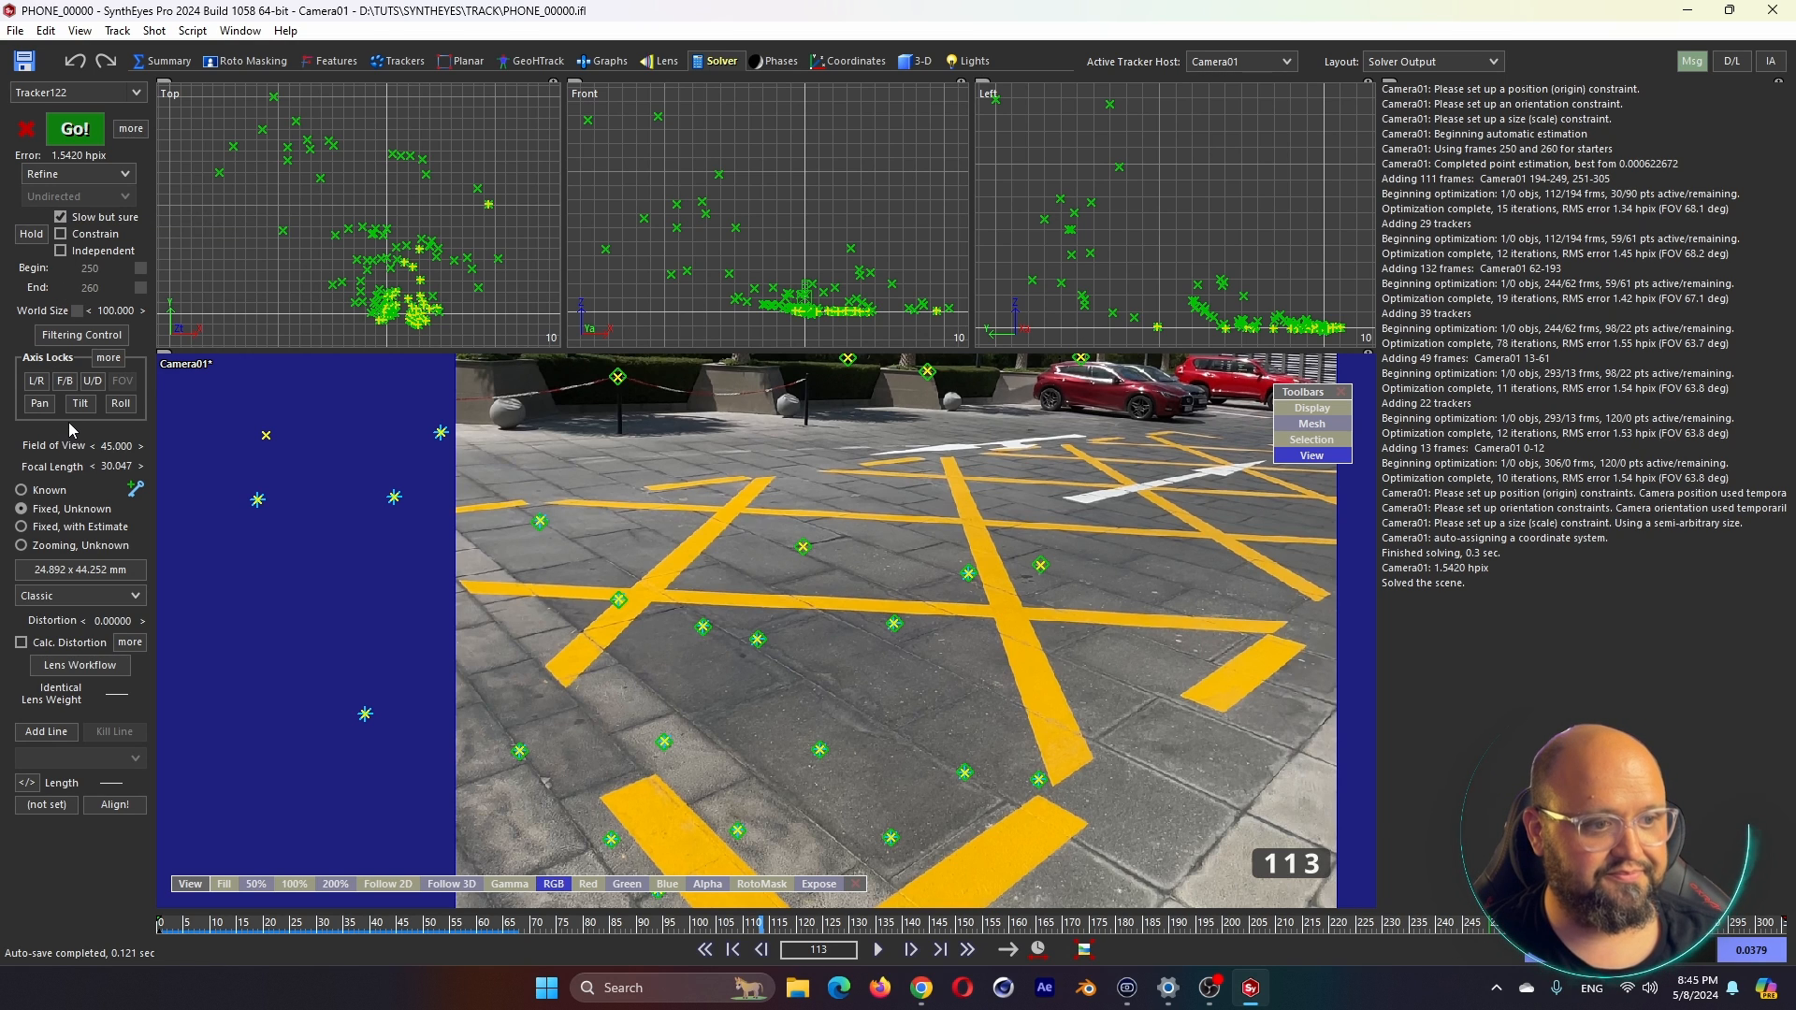
click(83, 139)
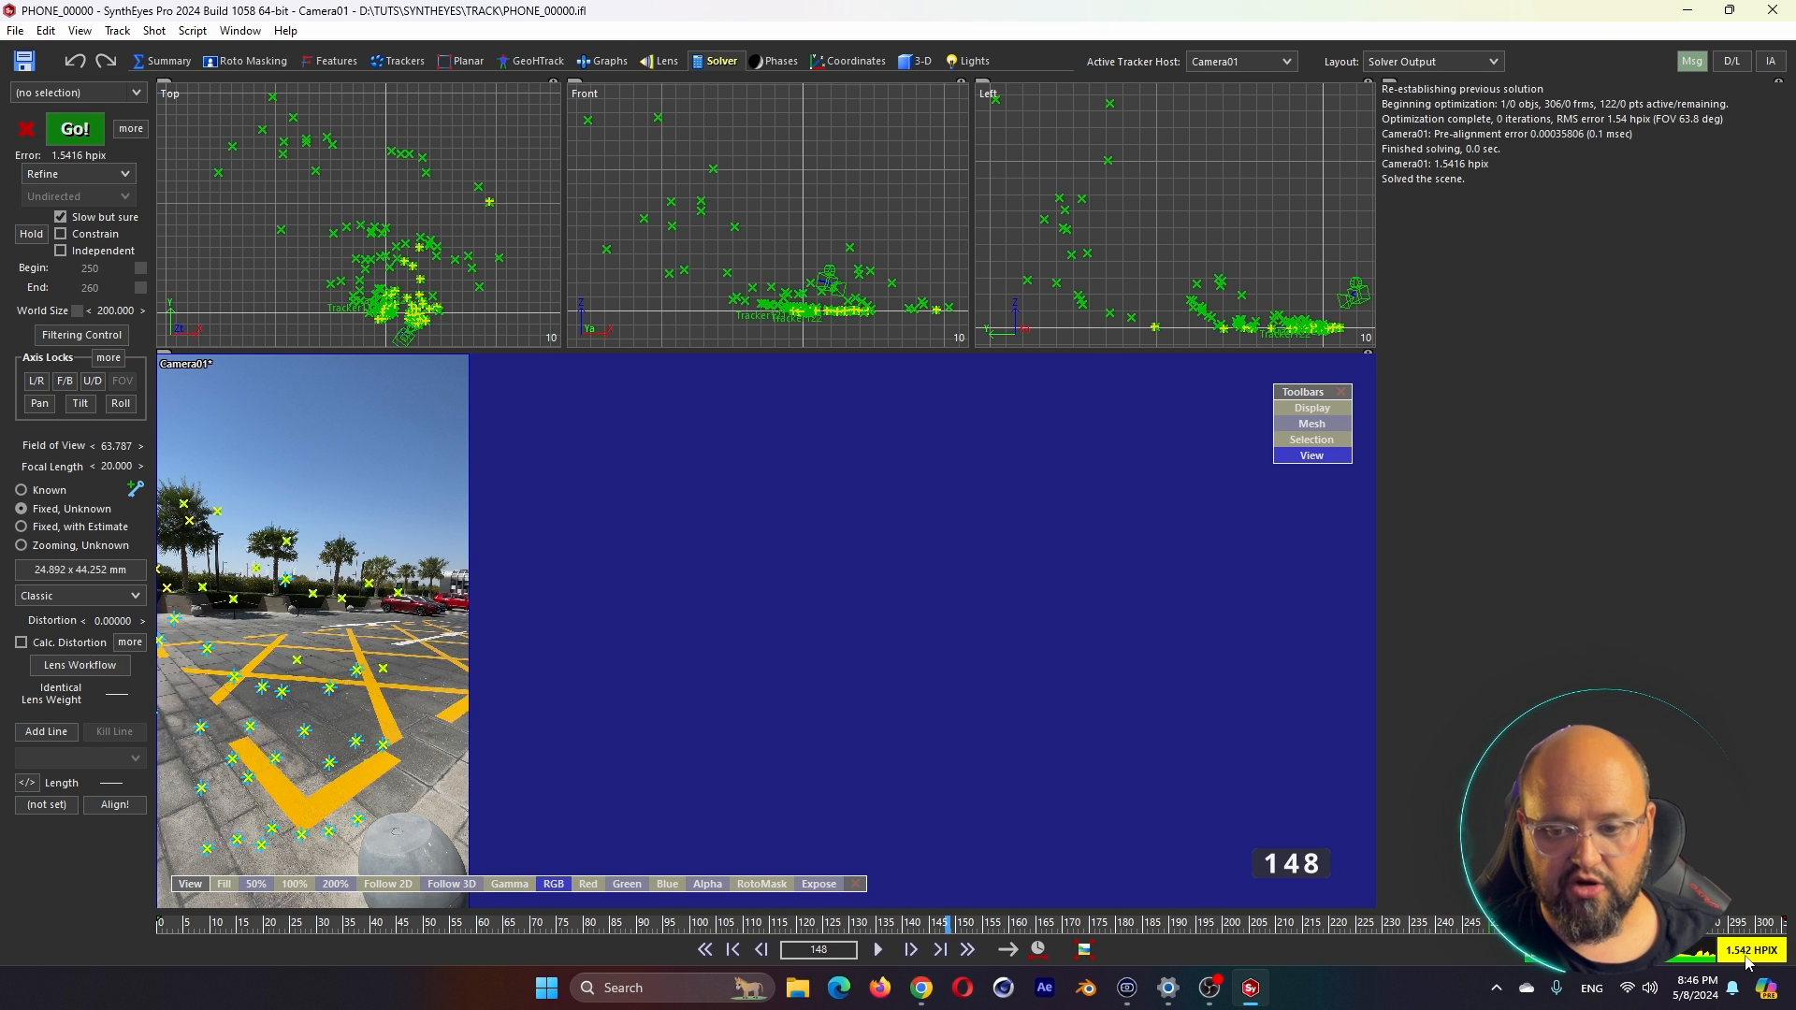
Review the refined solve at several frames, and examine the feature blips and trails on the palm trees, hedge and parking area
drag(522, 919, 660, 921)
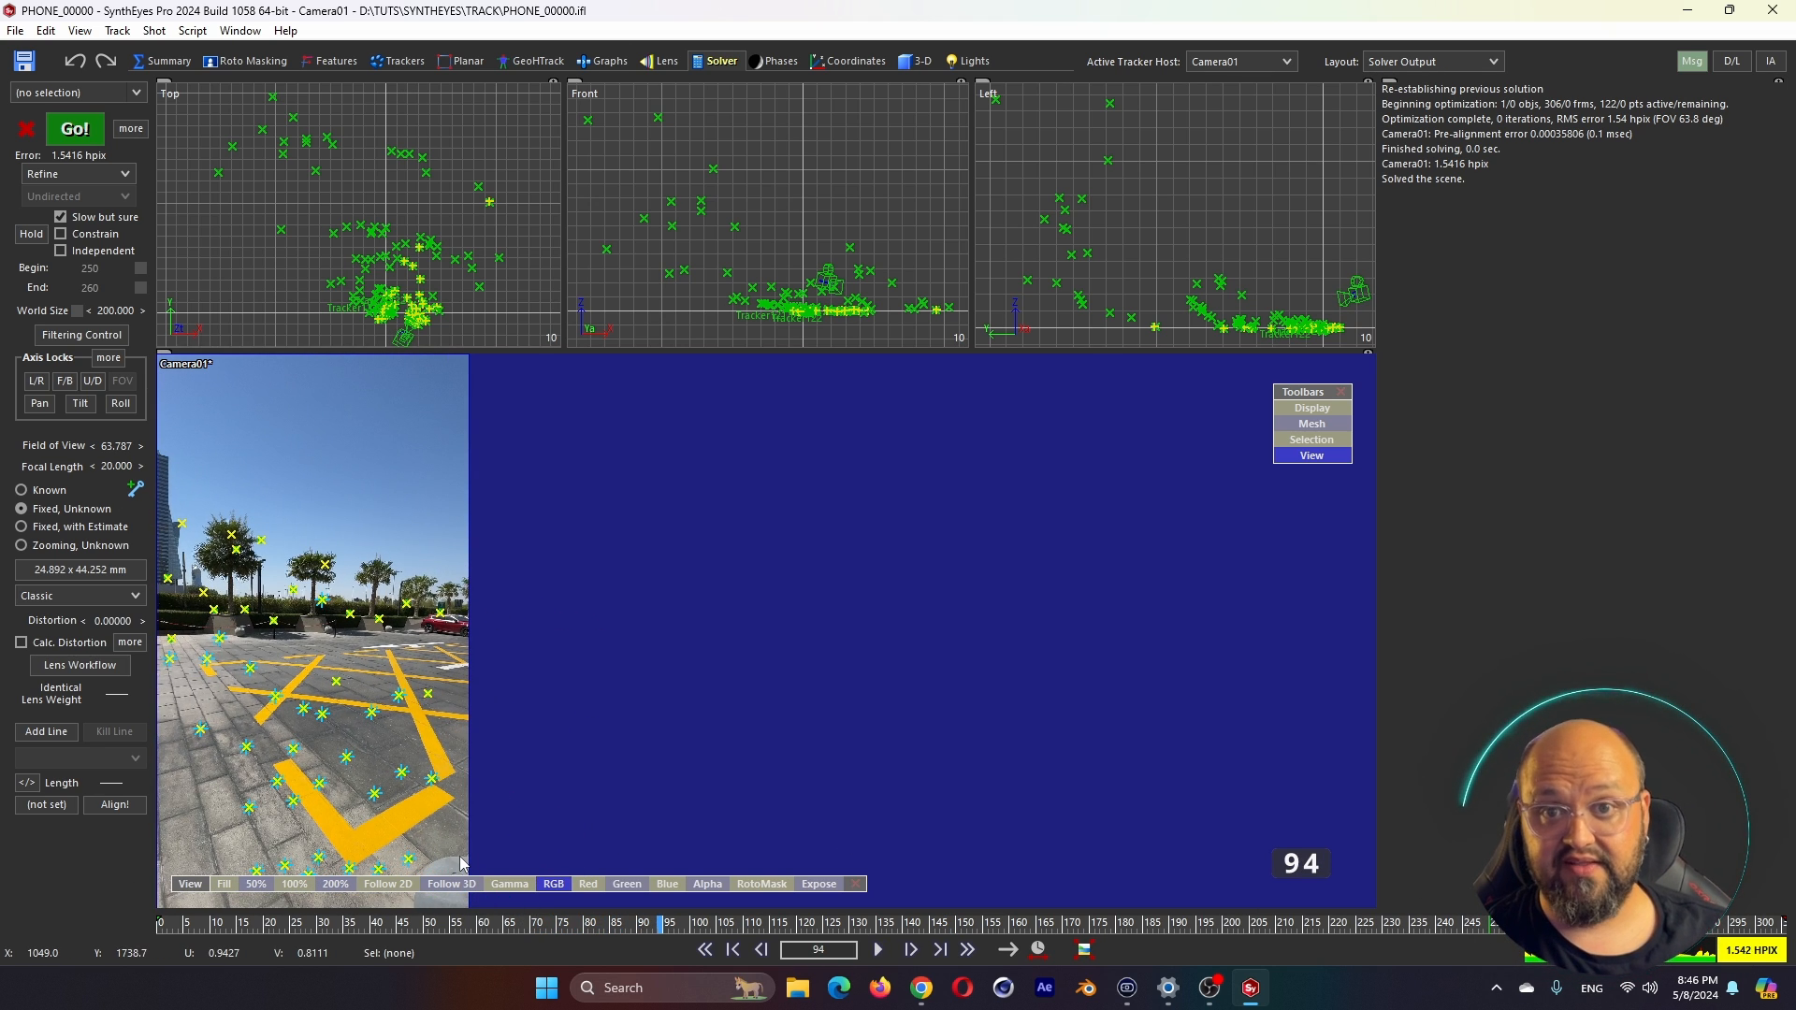
click(335, 62)
scroll(842, 570, up, 3)
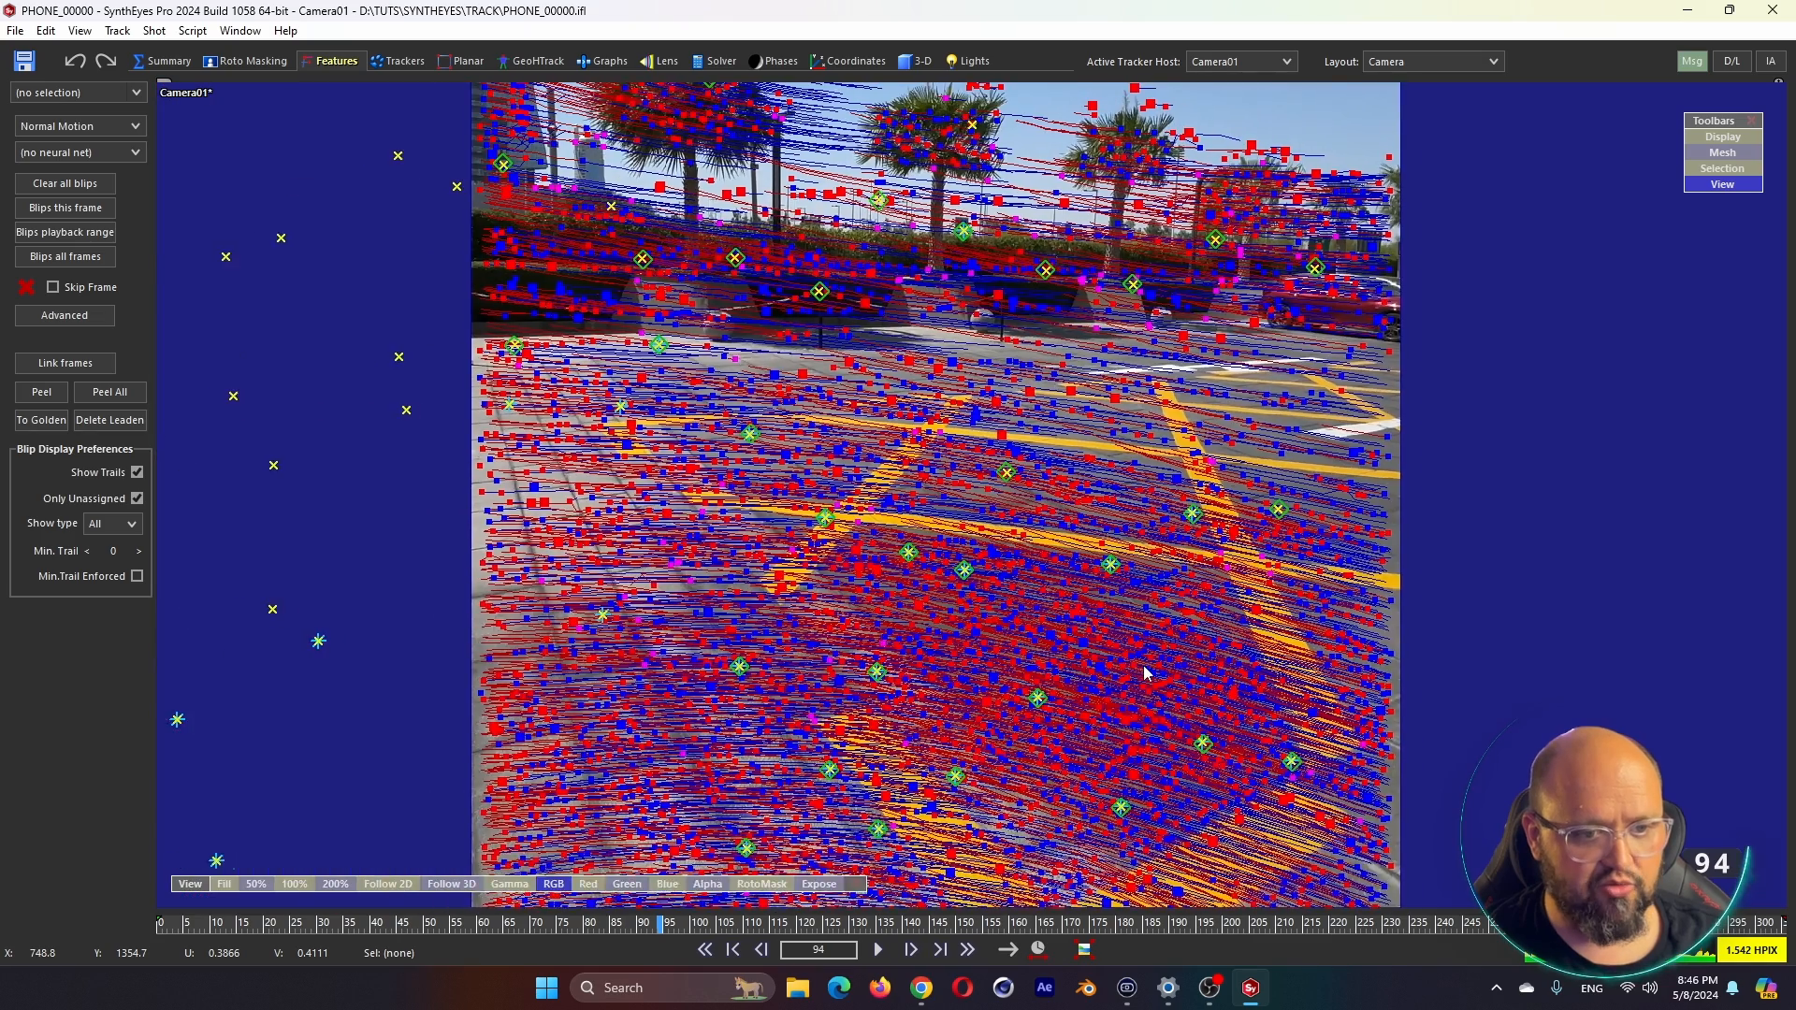
middle_drag(1144, 674, 1078, 698)
middle_drag(935, 387, 916, 459)
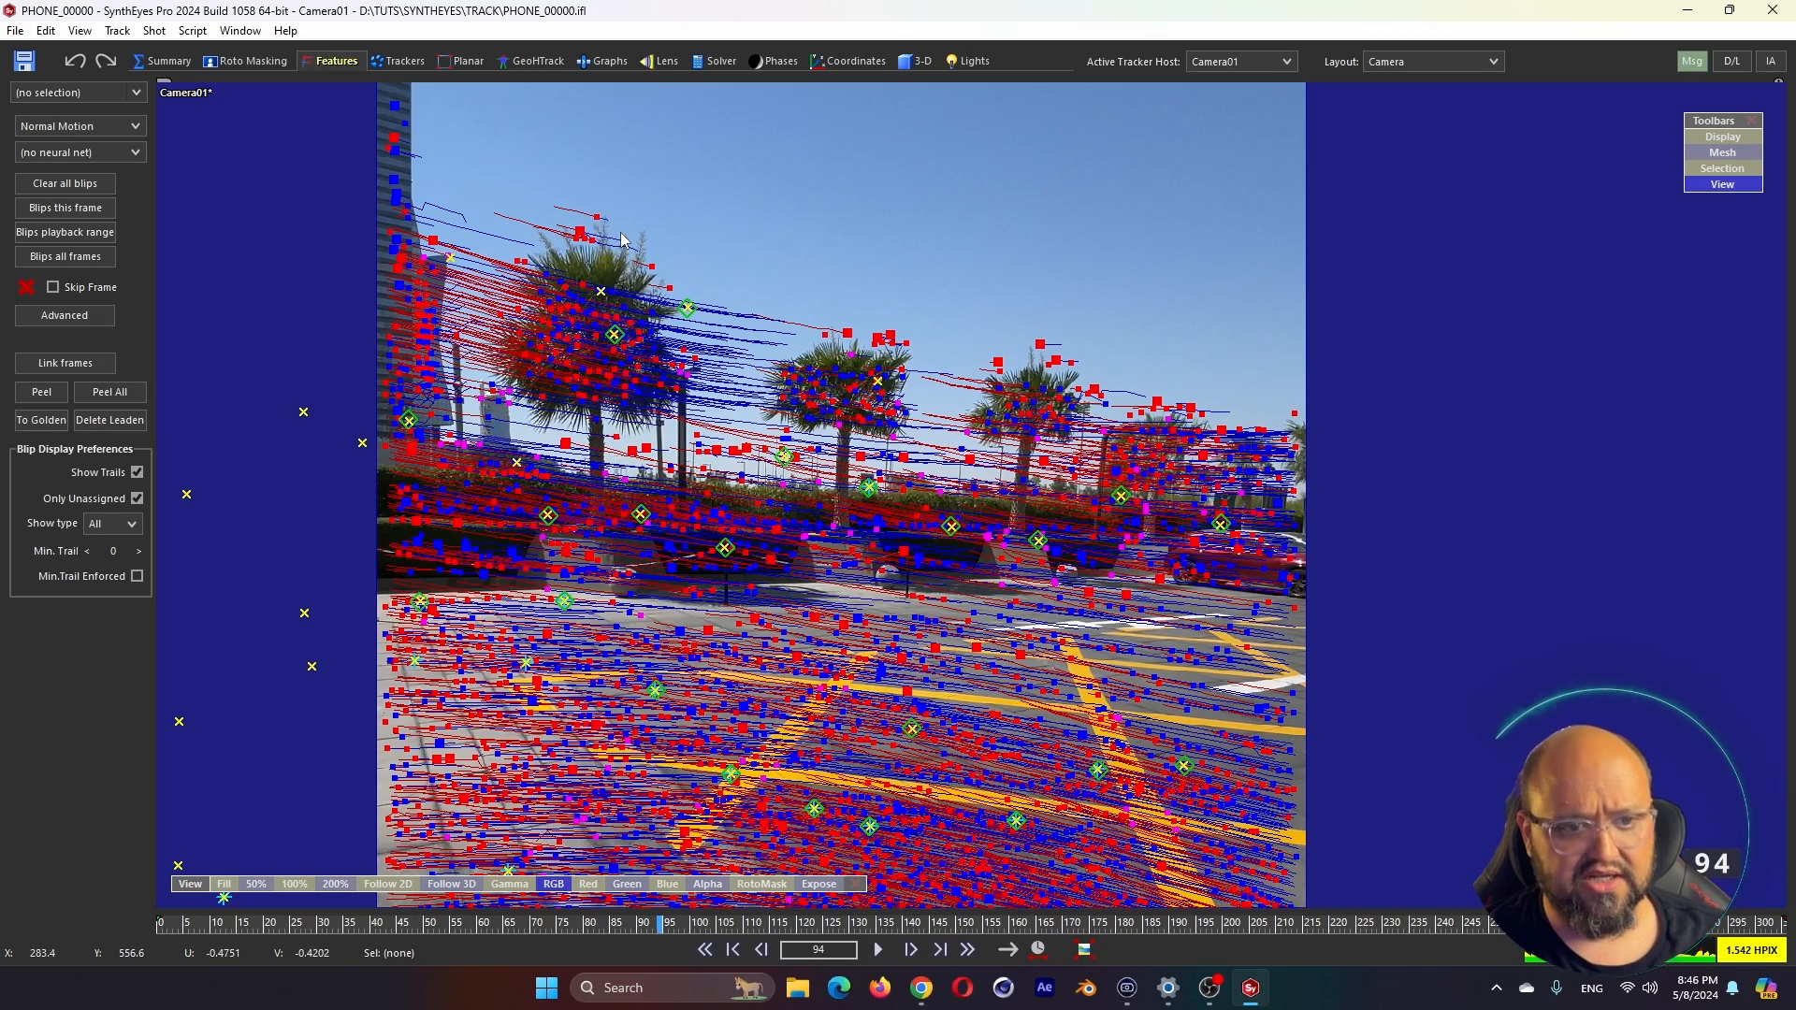
scroll(627, 241, up, 2)
scroll(1299, 412, down, 2)
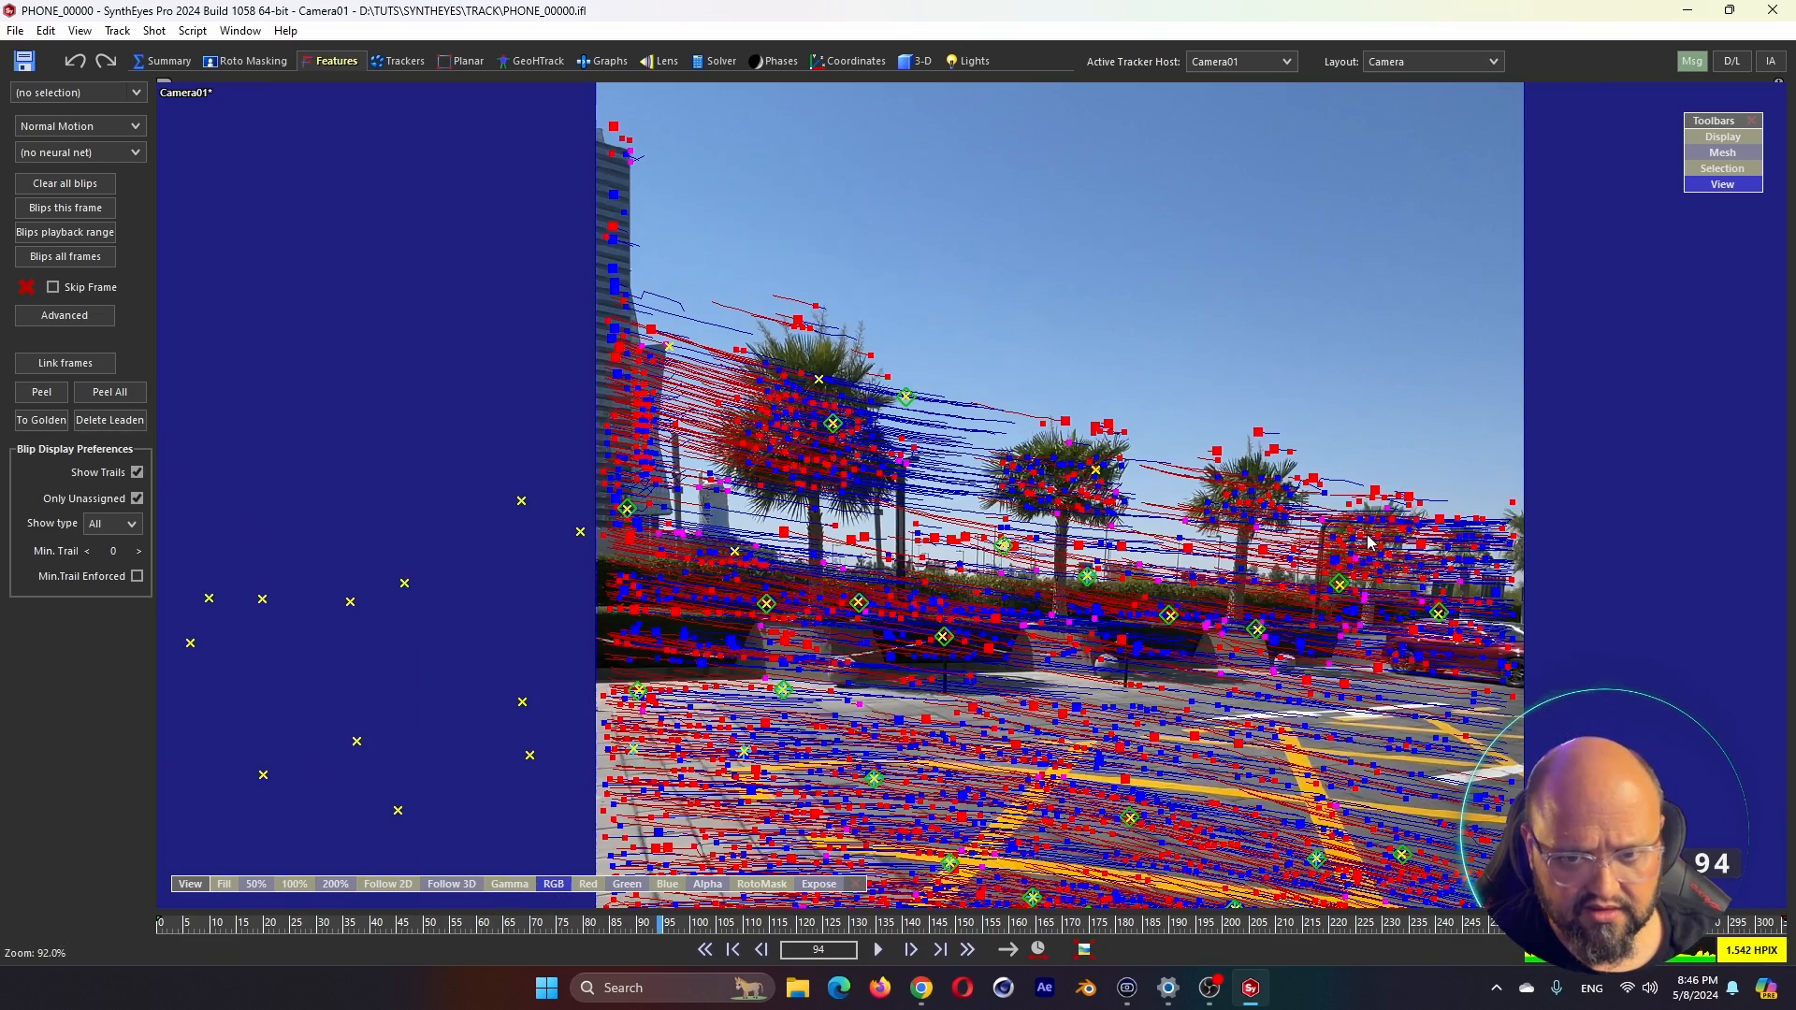
middle_drag(1299, 412, 1359, 328)
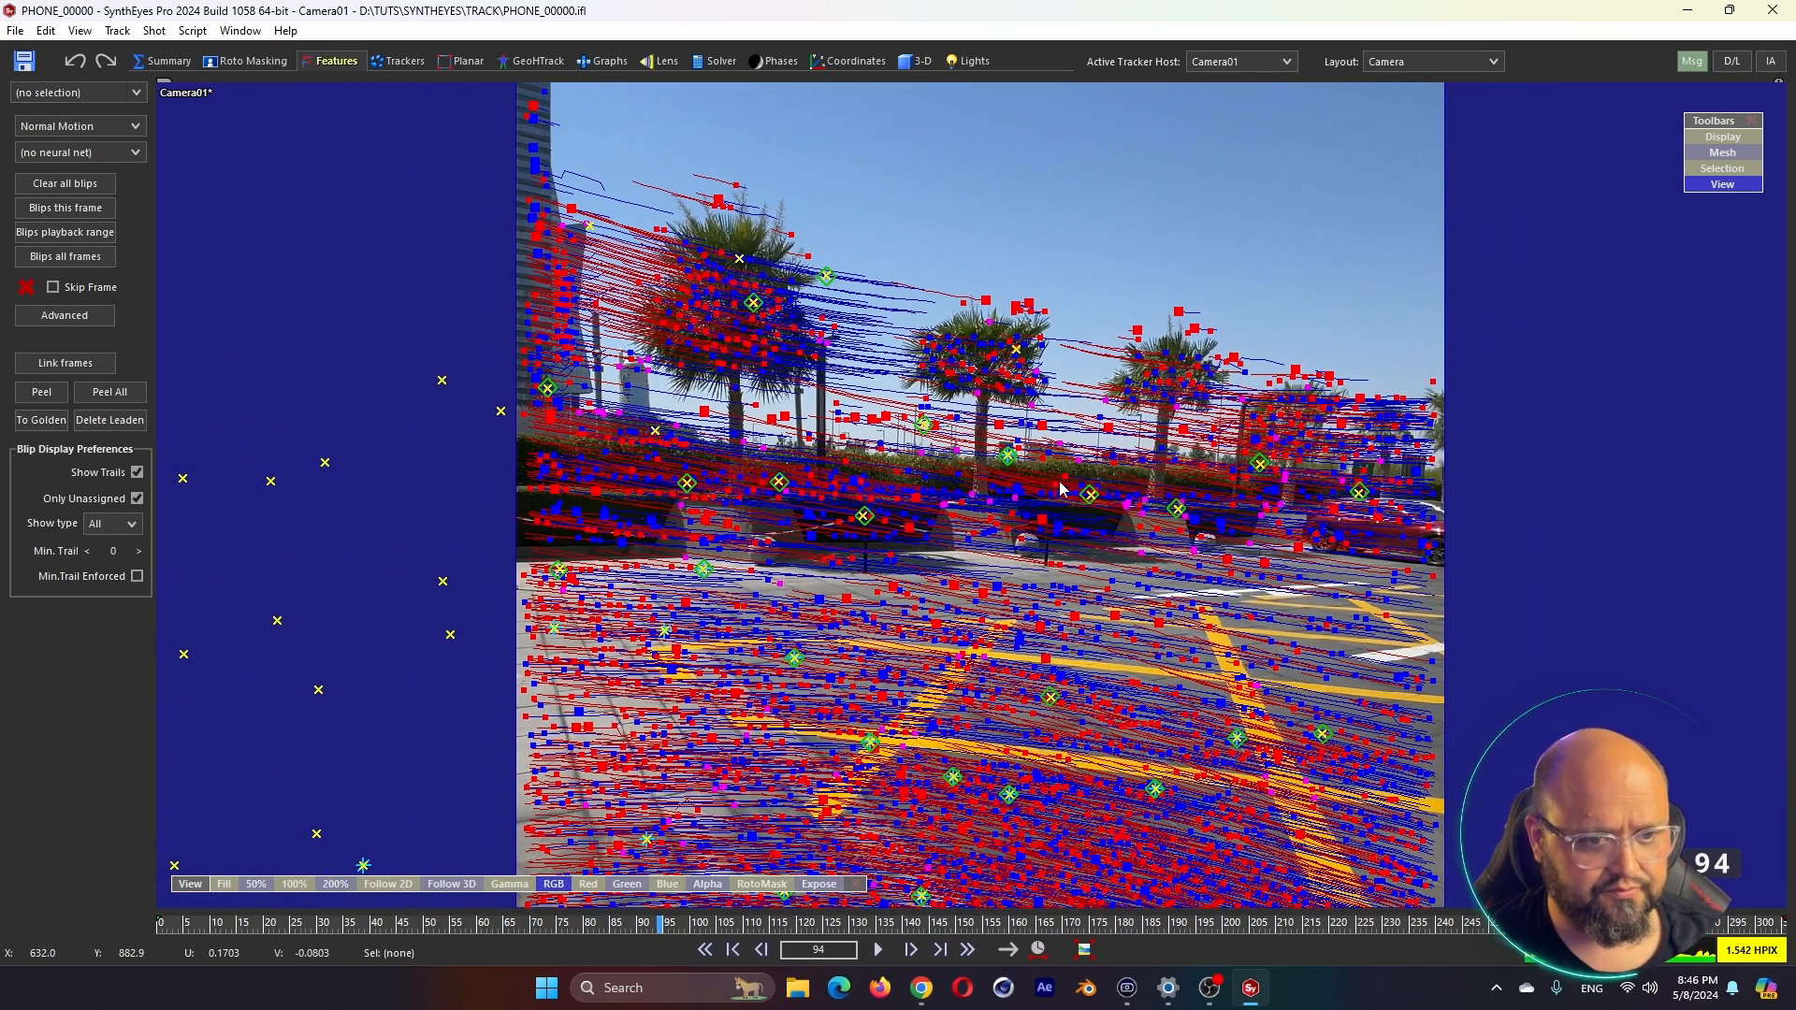
middle_drag(1069, 505, 1123, 445)
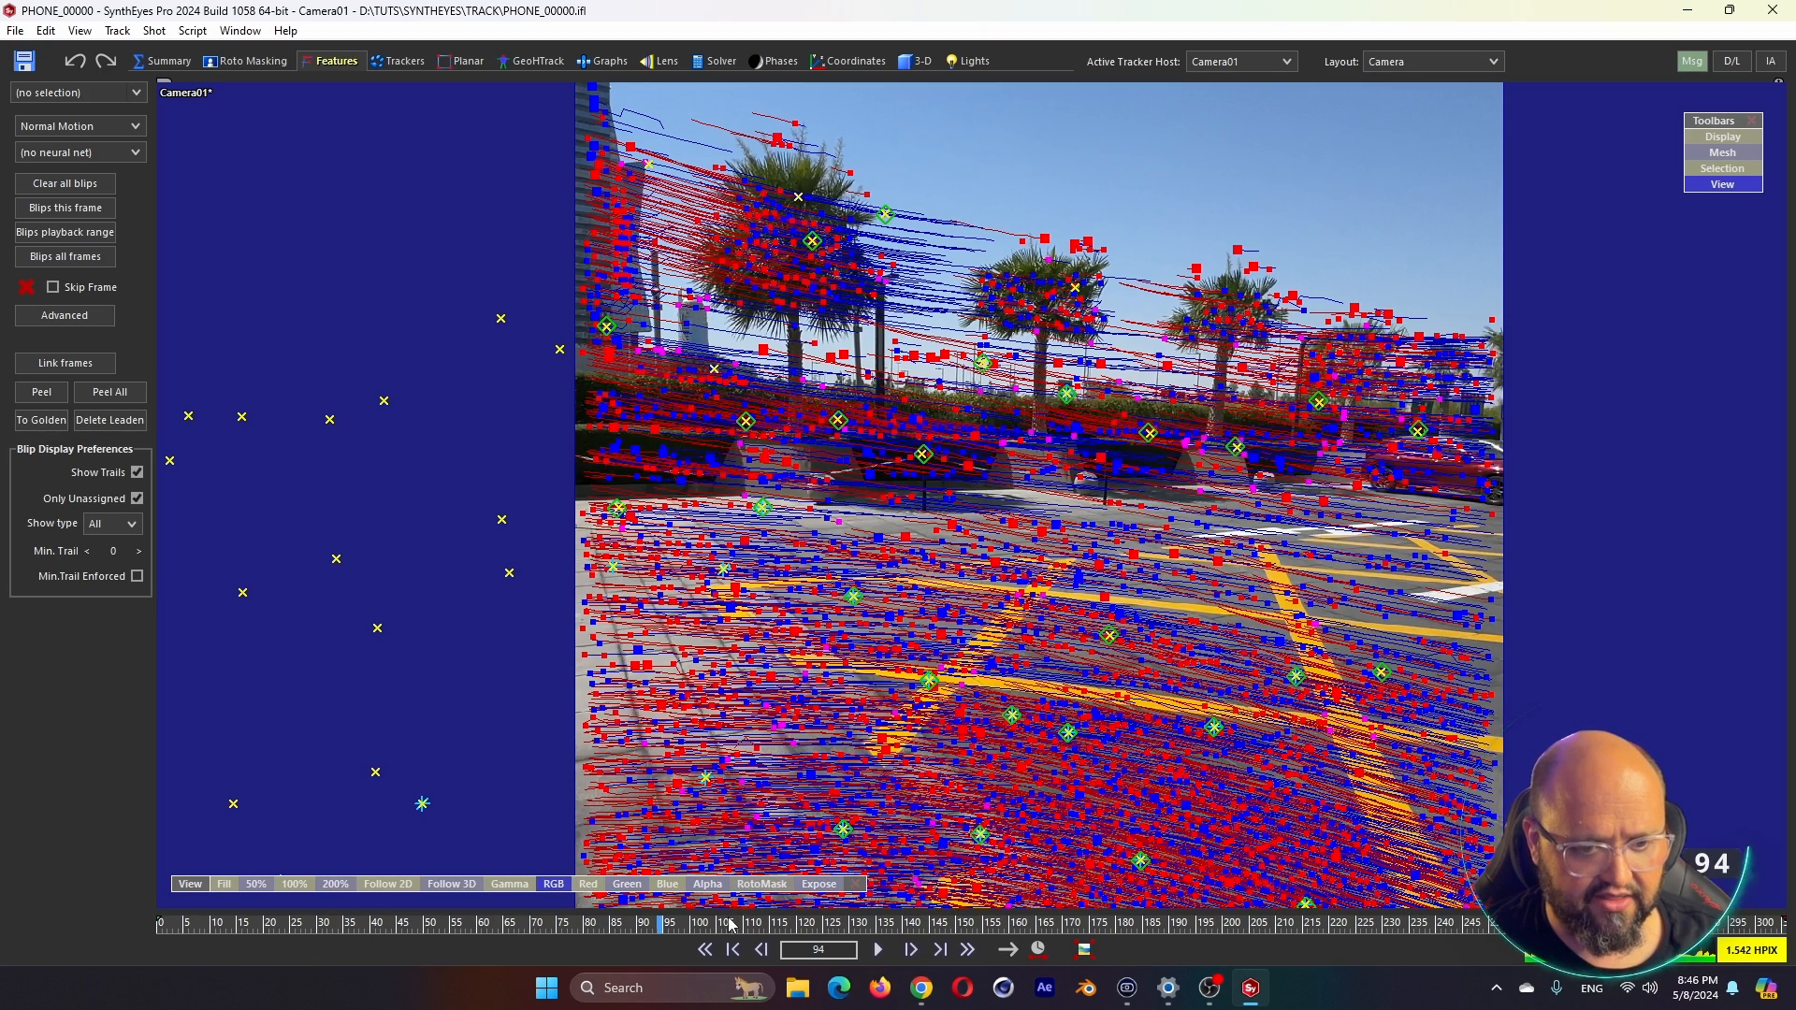
click(716, 62)
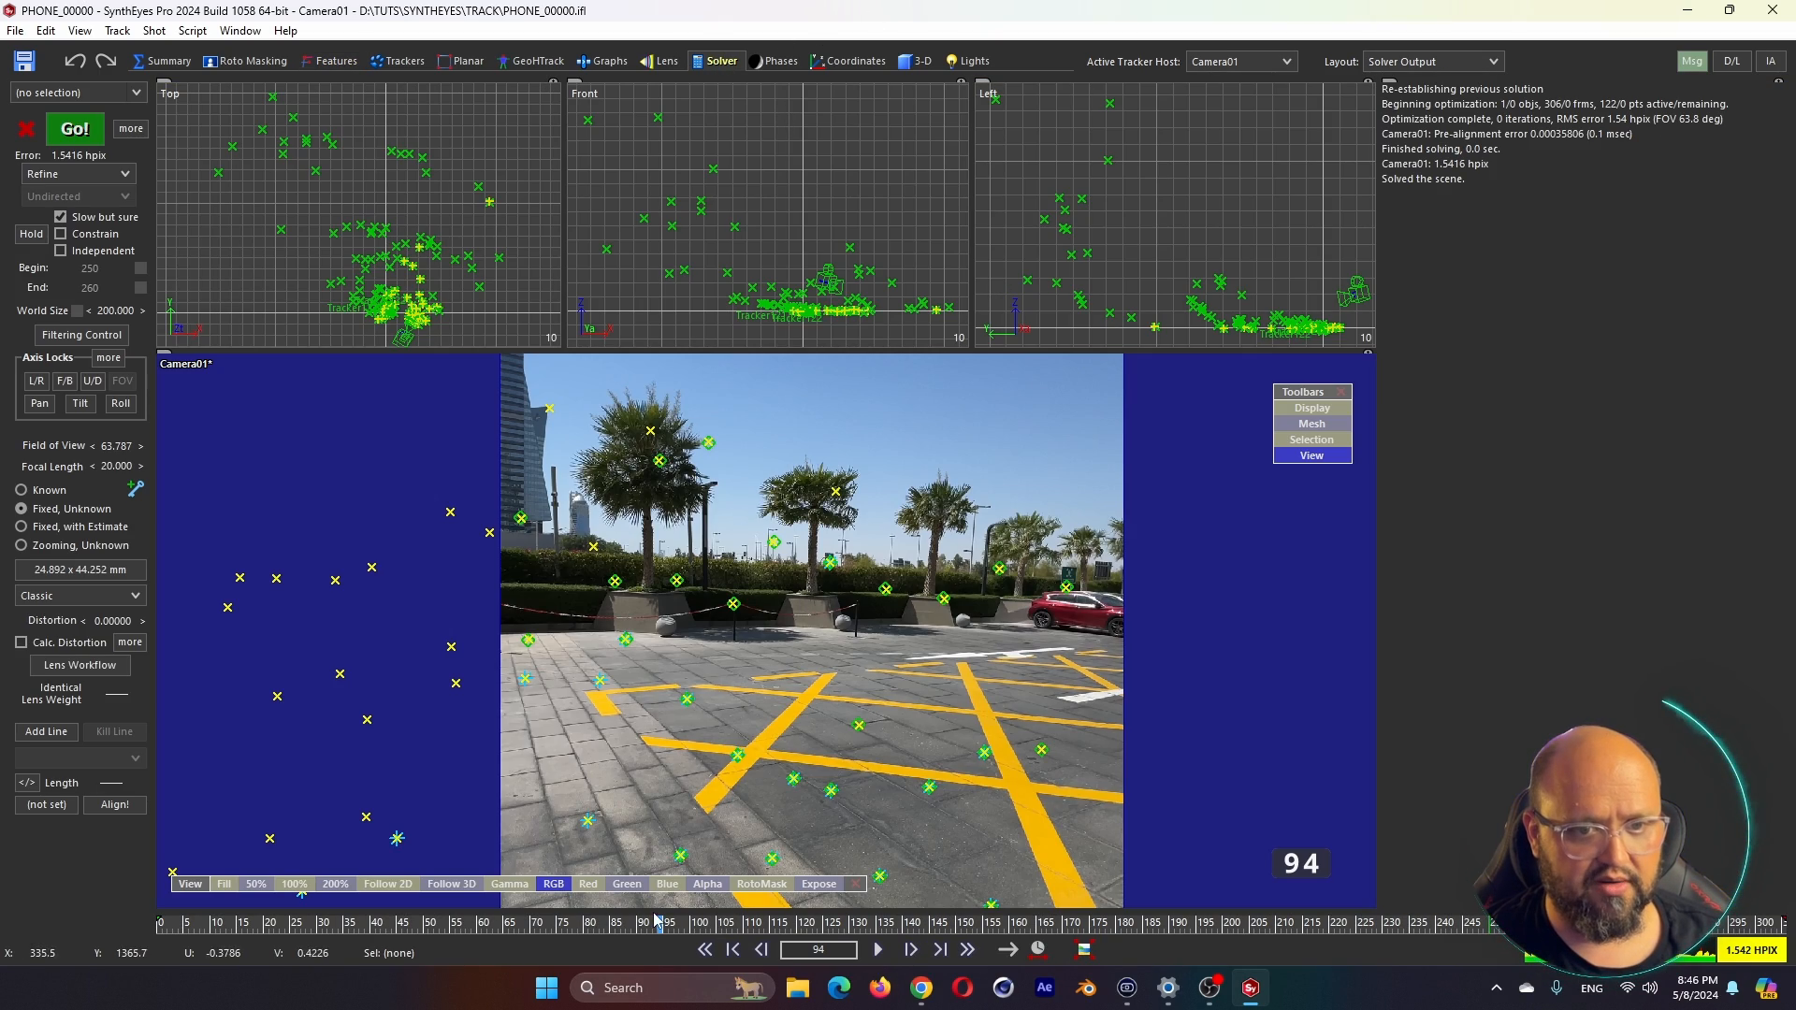
drag(793, 929, 970, 924)
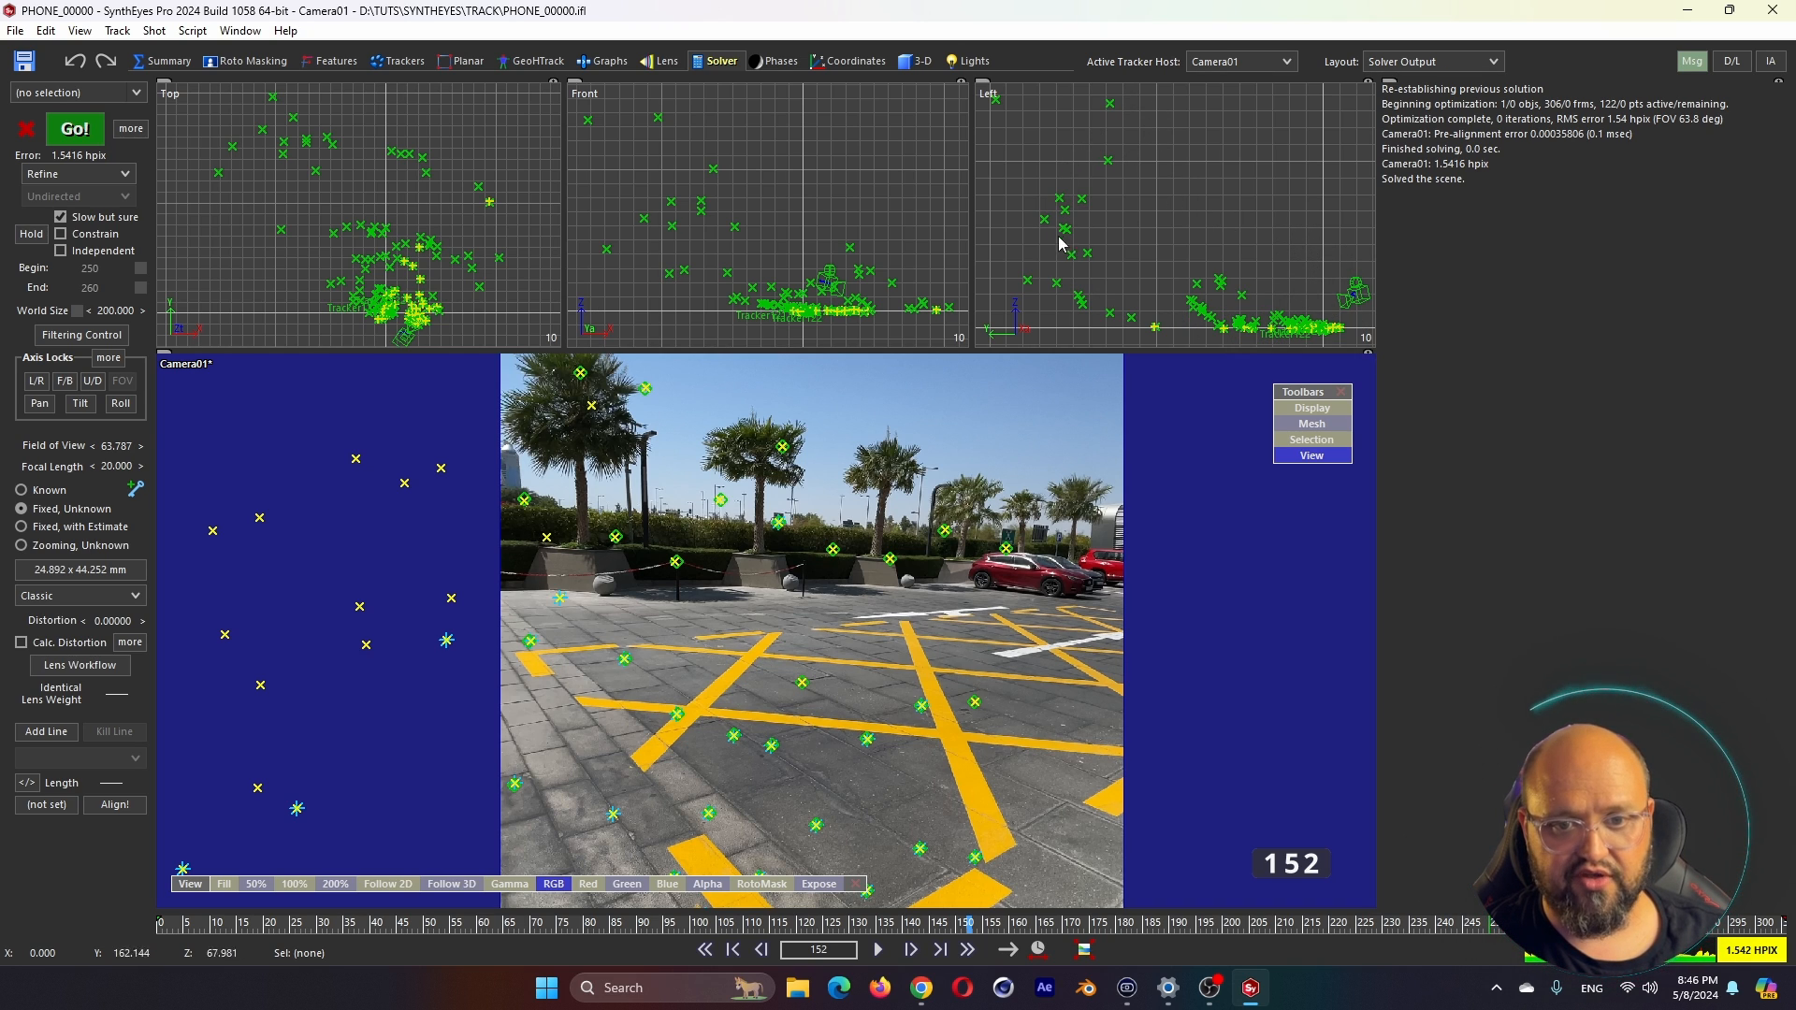
drag(676, 915, 624, 922)
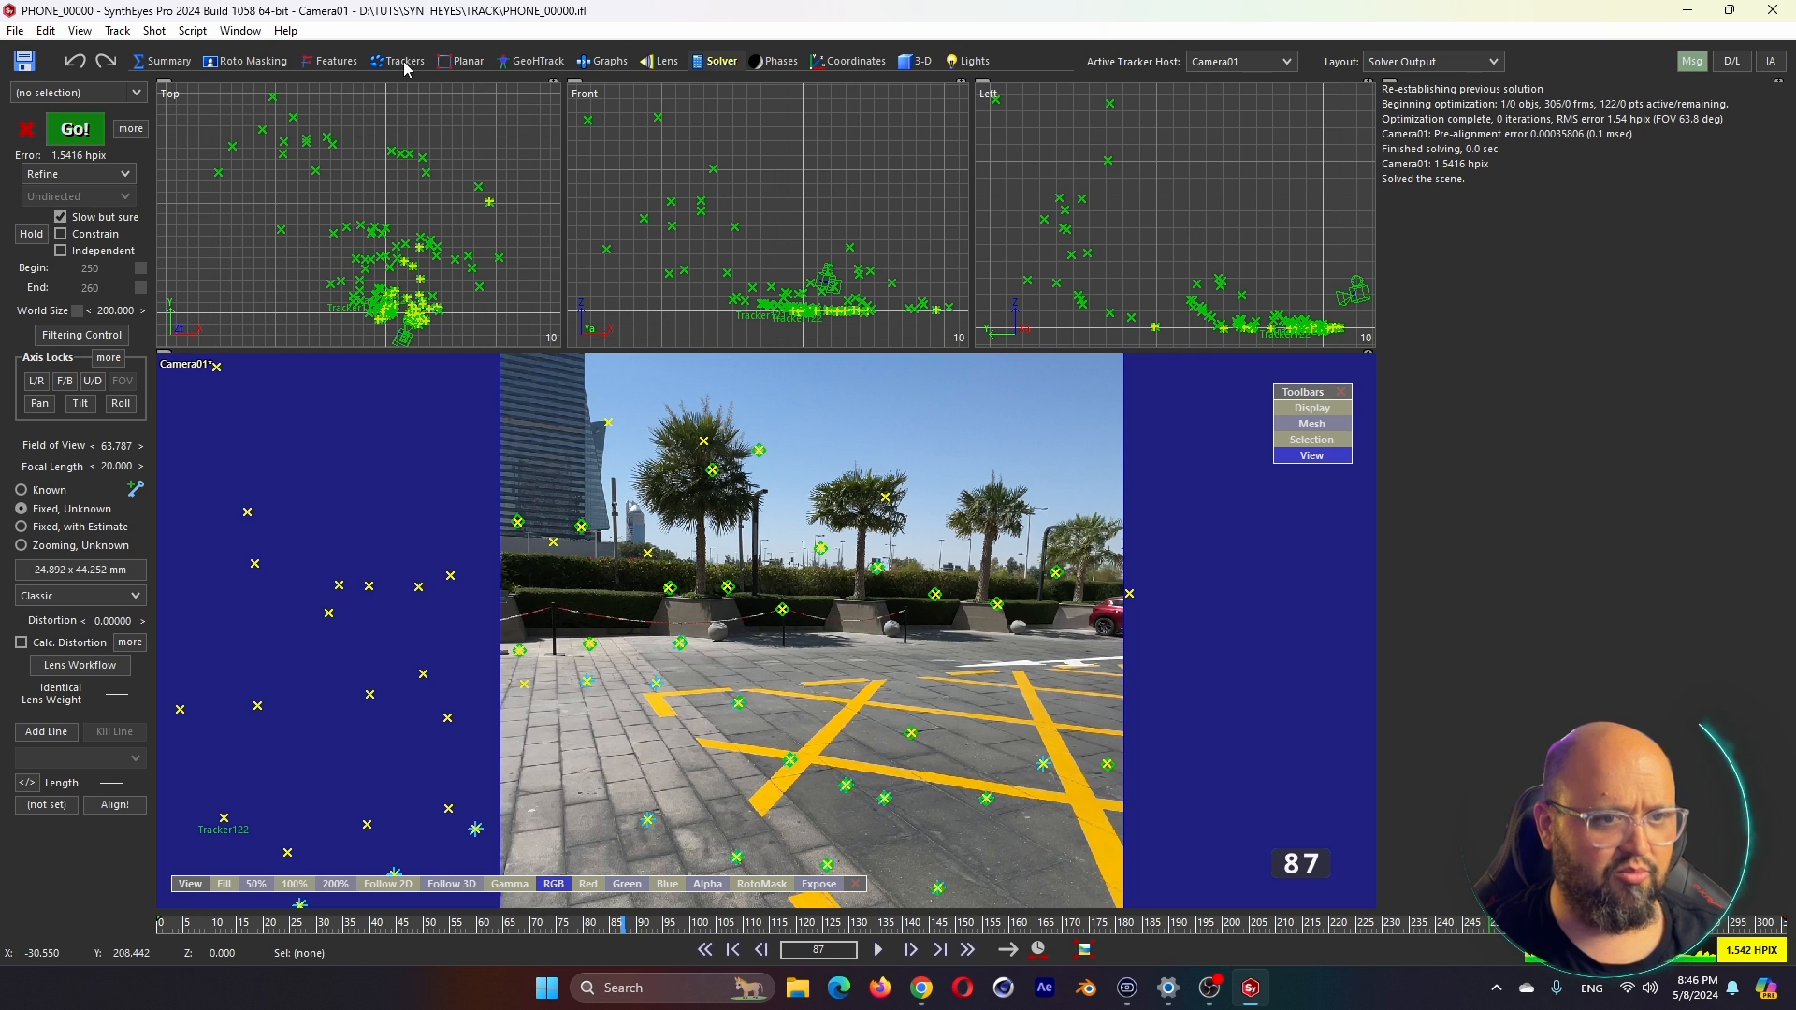
Open the advanced feature settings and set the camera view type to Small
click(328, 64)
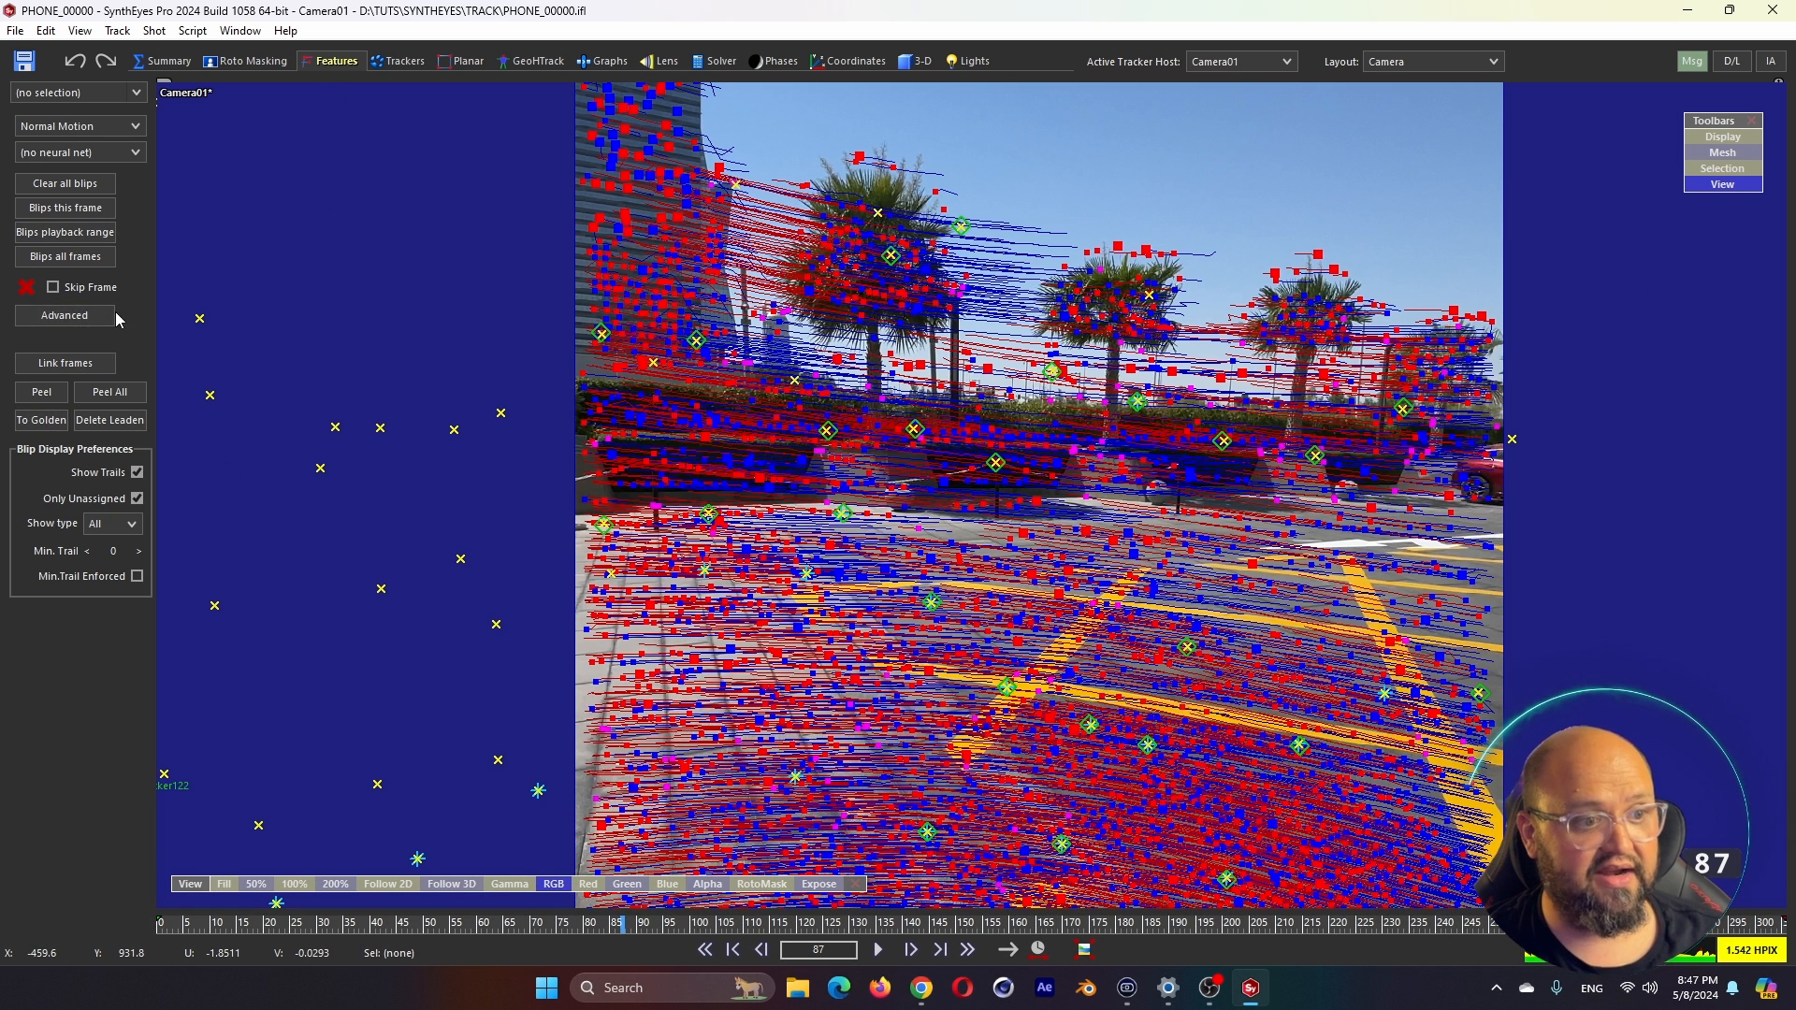
click(87, 318)
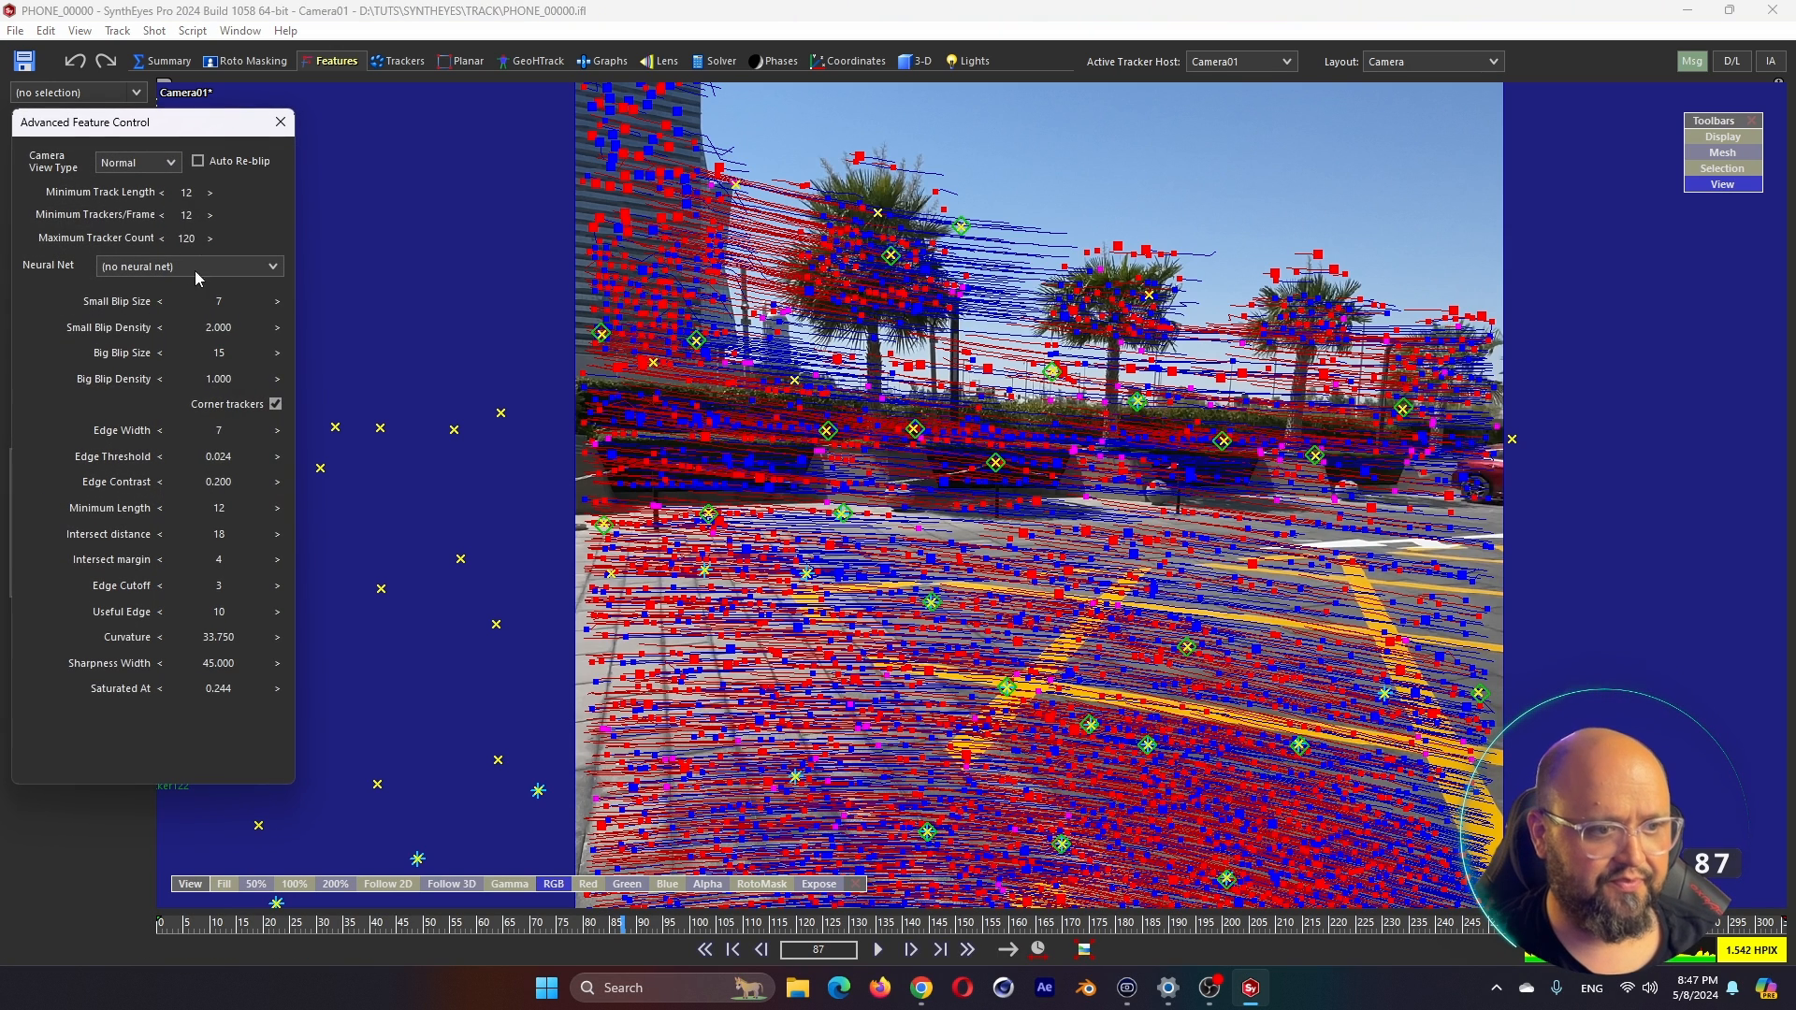
drag(159, 126, 336, 135)
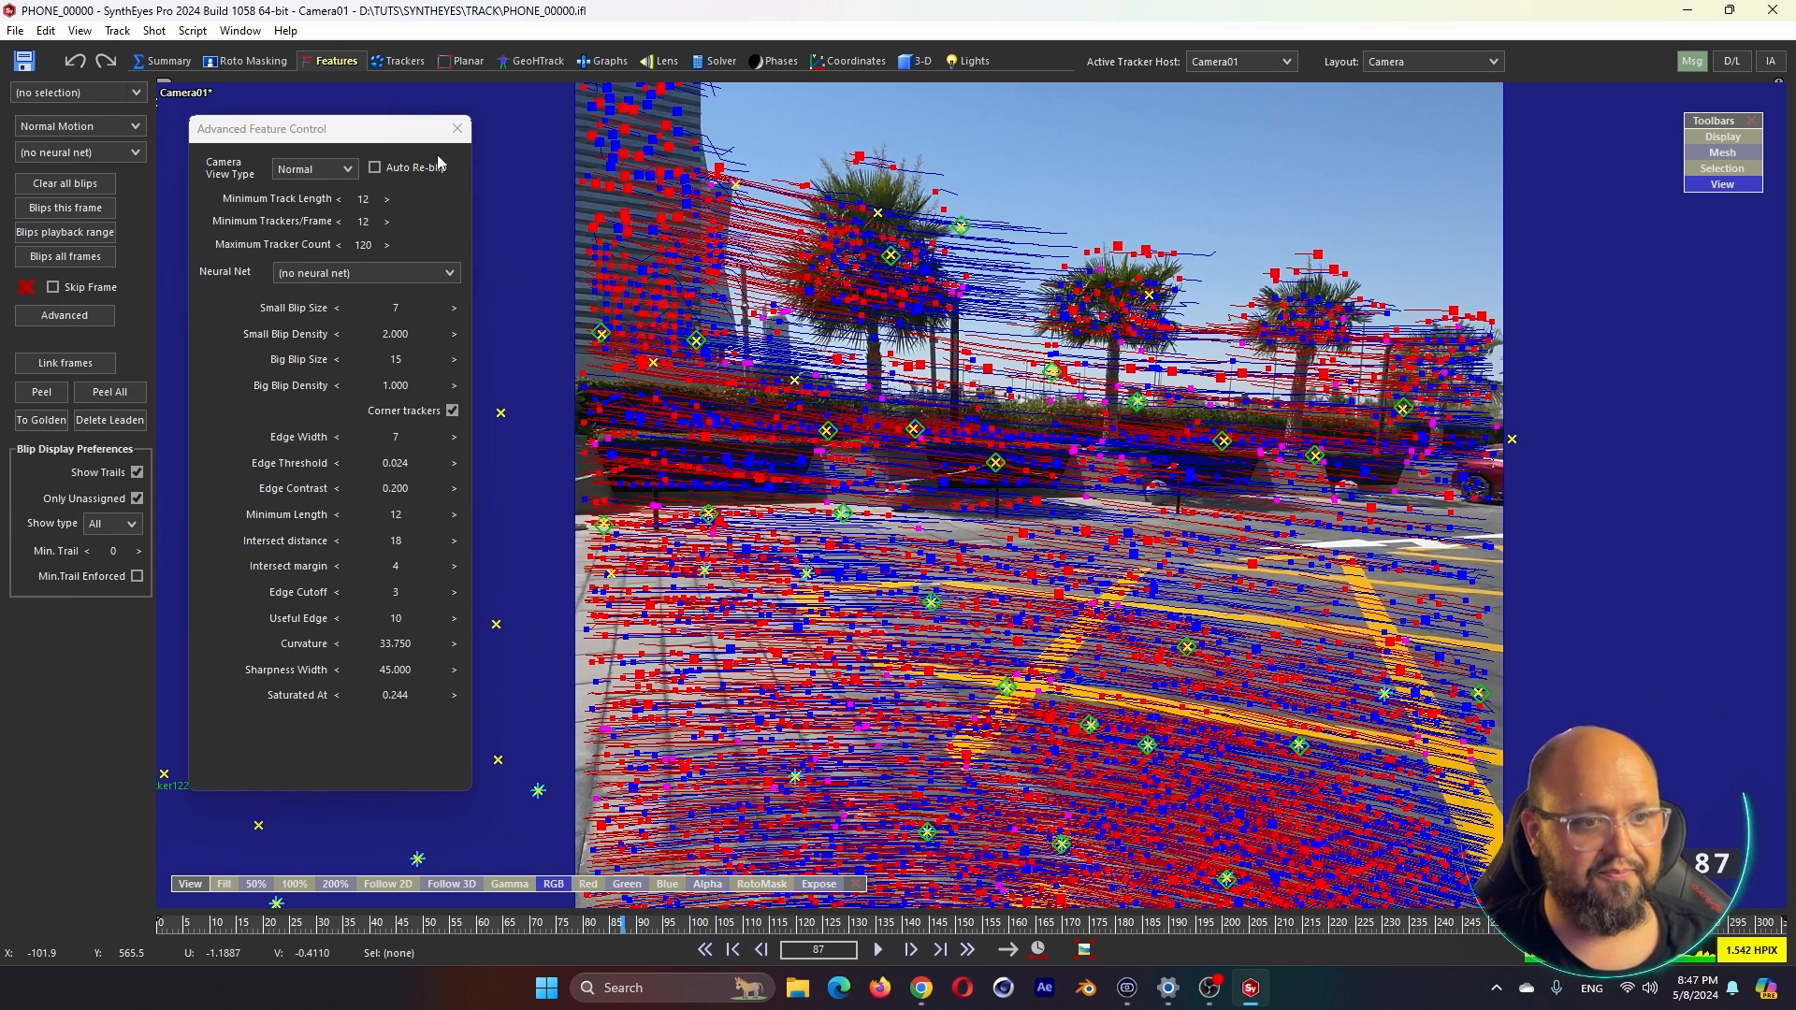
click(309, 173)
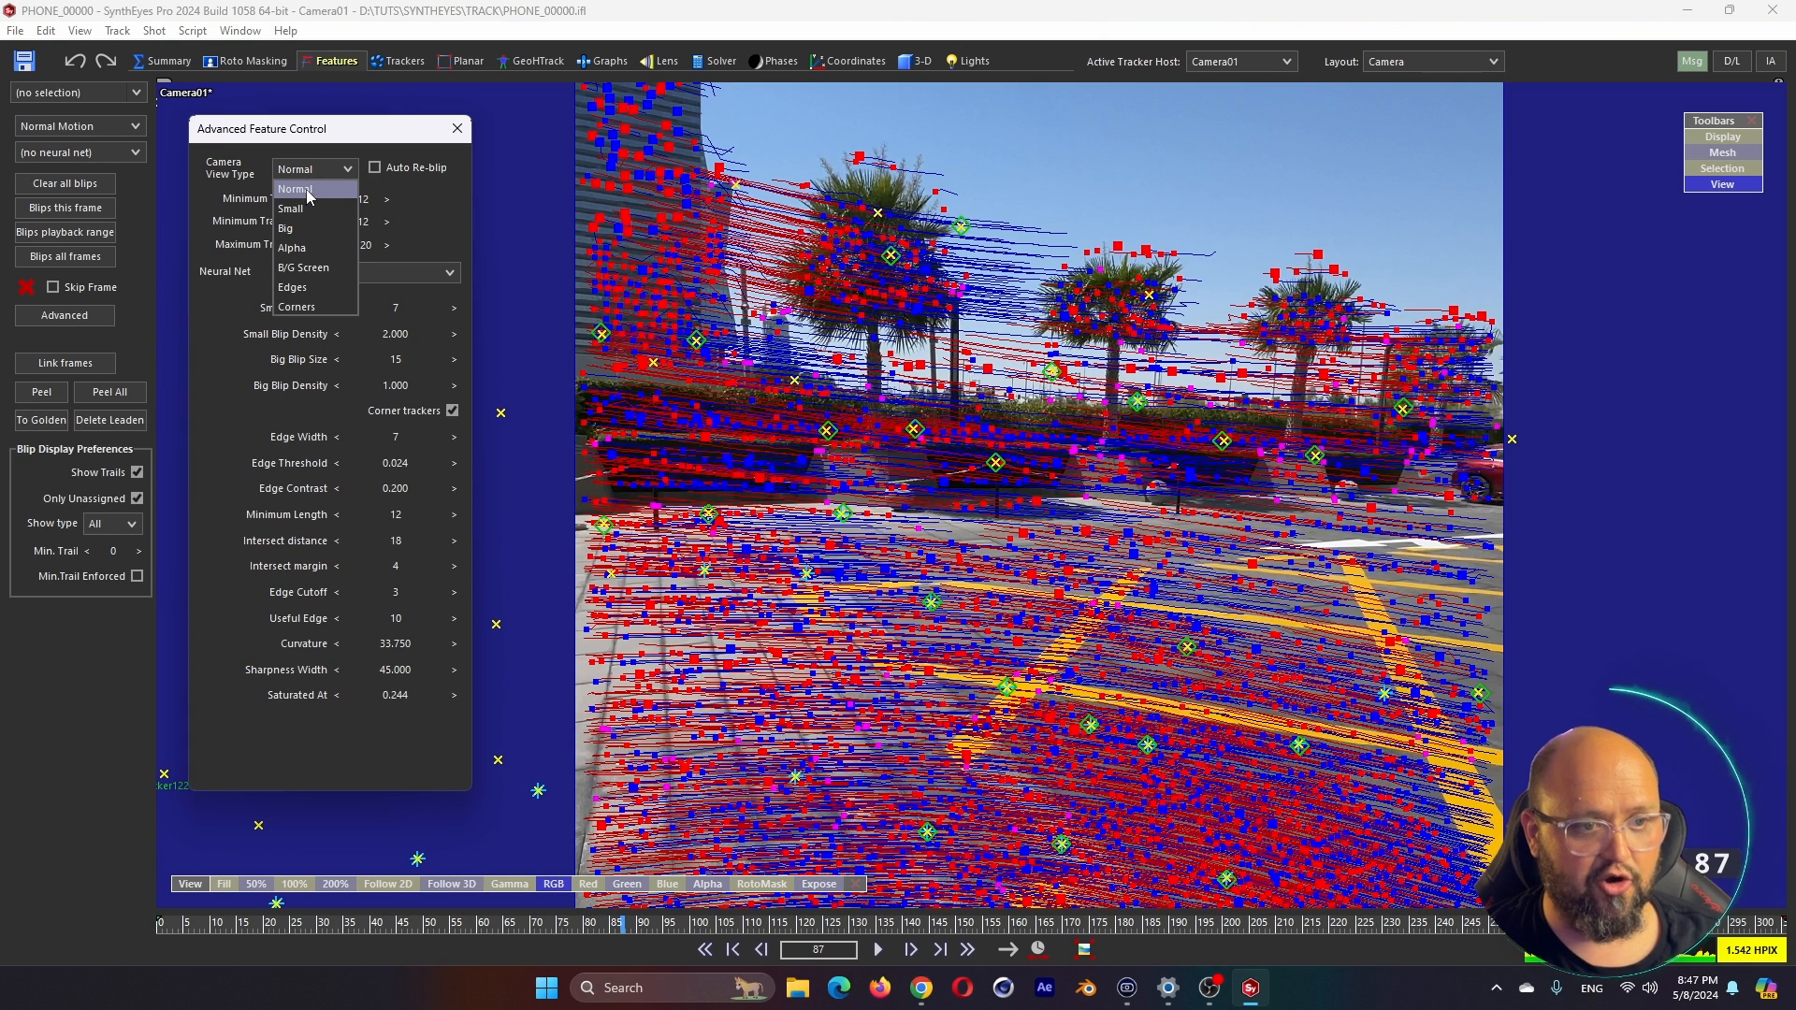
click(292, 208)
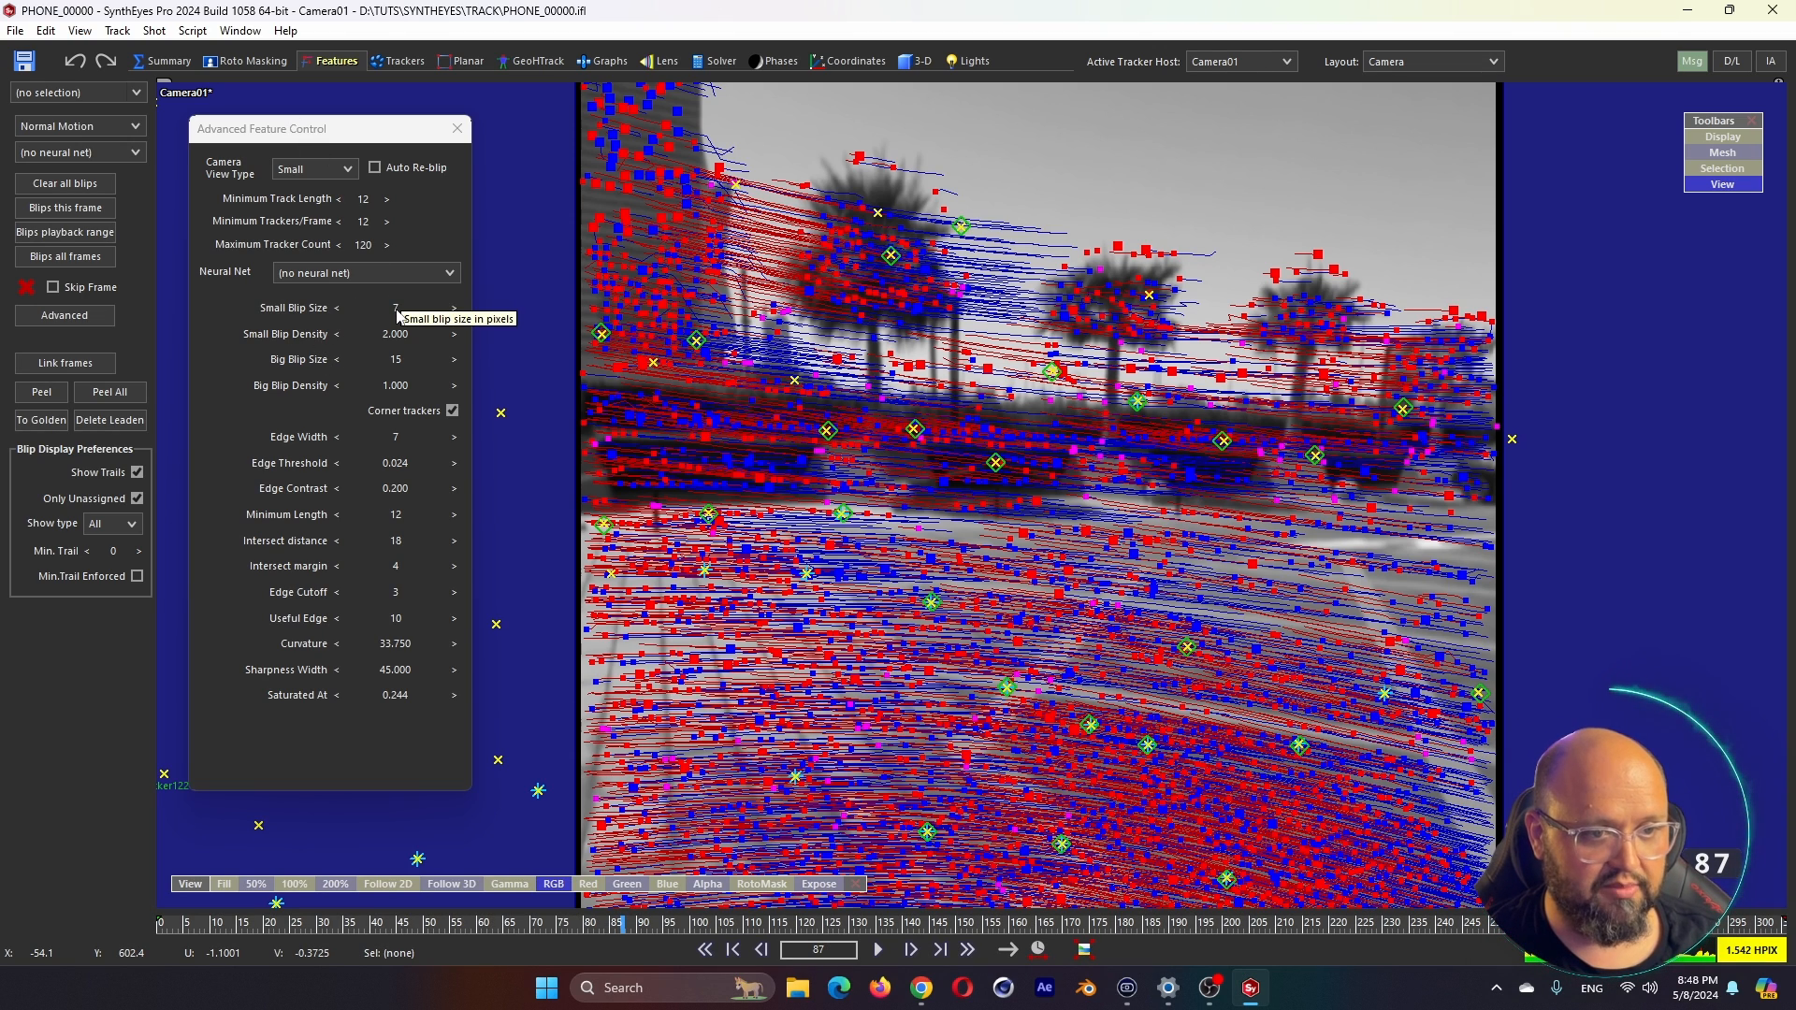
Set the small blip size to 4, the big blip size to 16, the small blip density to 300 and the big blip density to 16
click(458, 348)
mouse_move(396, 308)
mouse_down()
mouse_move(359, 308)
mouse_move(456, 308)
mouse_move(365, 308)
mouse_move(400, 311)
mouse_up()
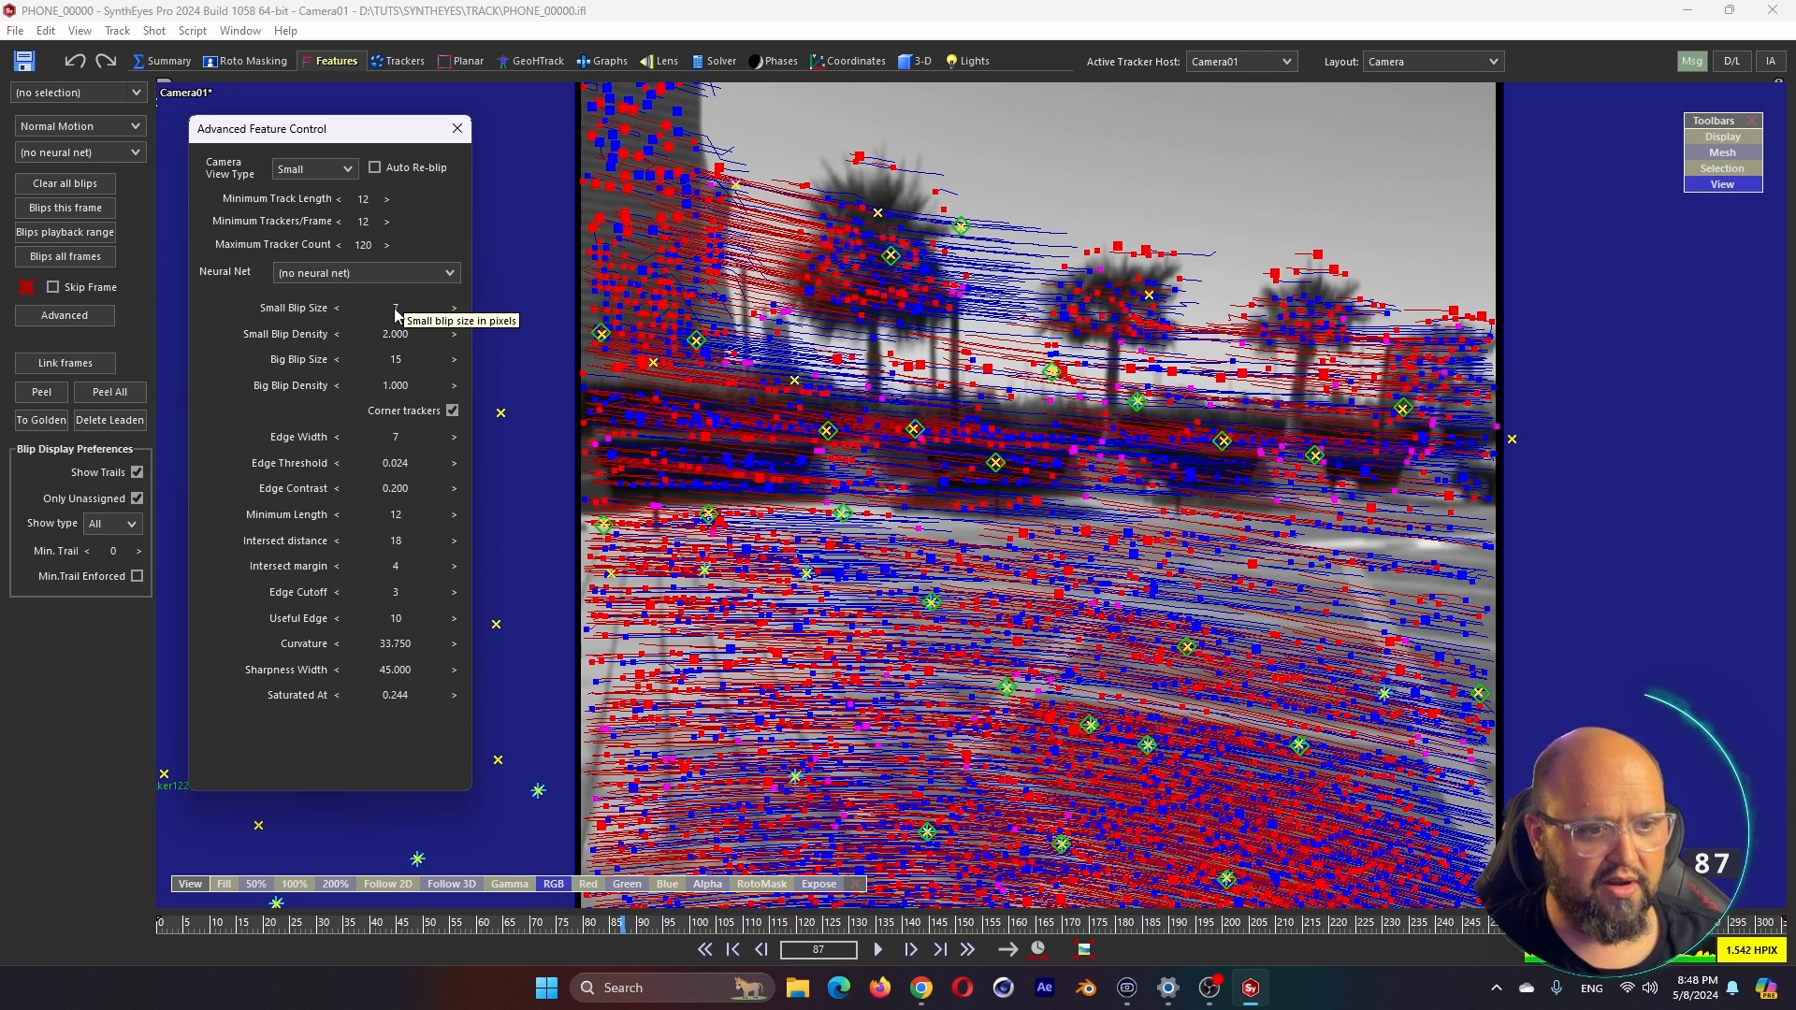
double_click(394, 308)
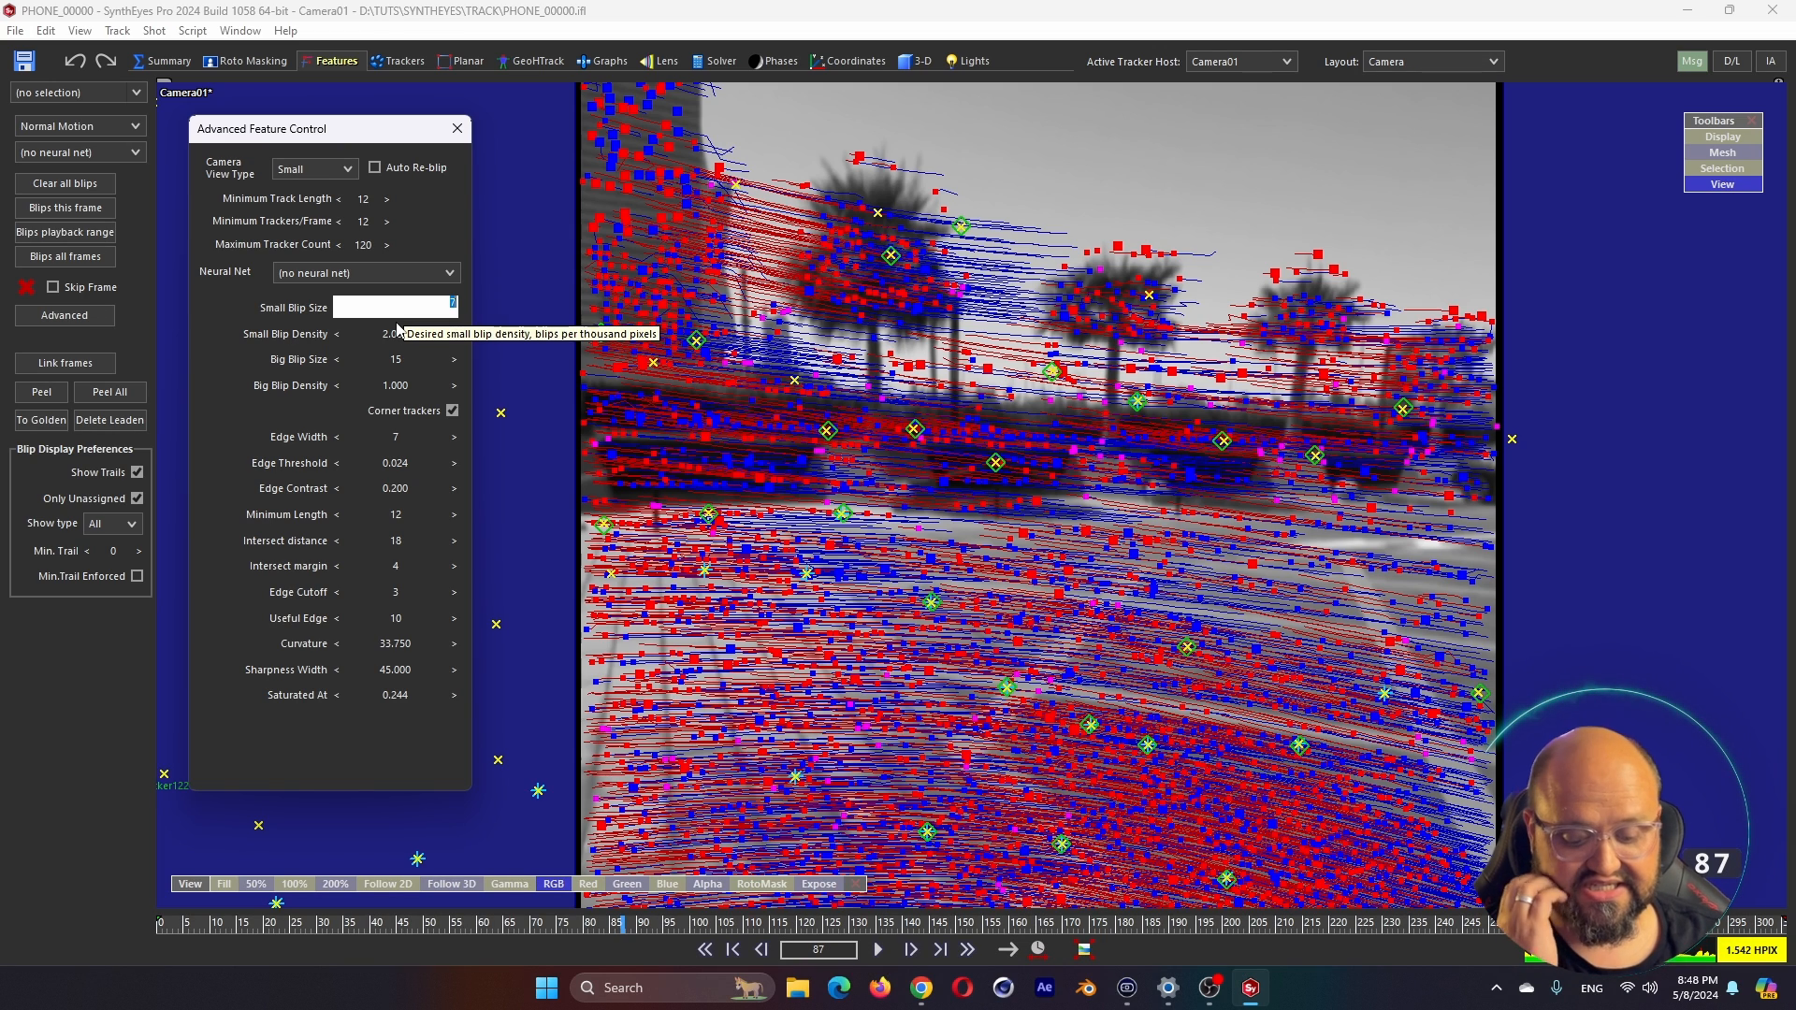
text(4)
key(Return)
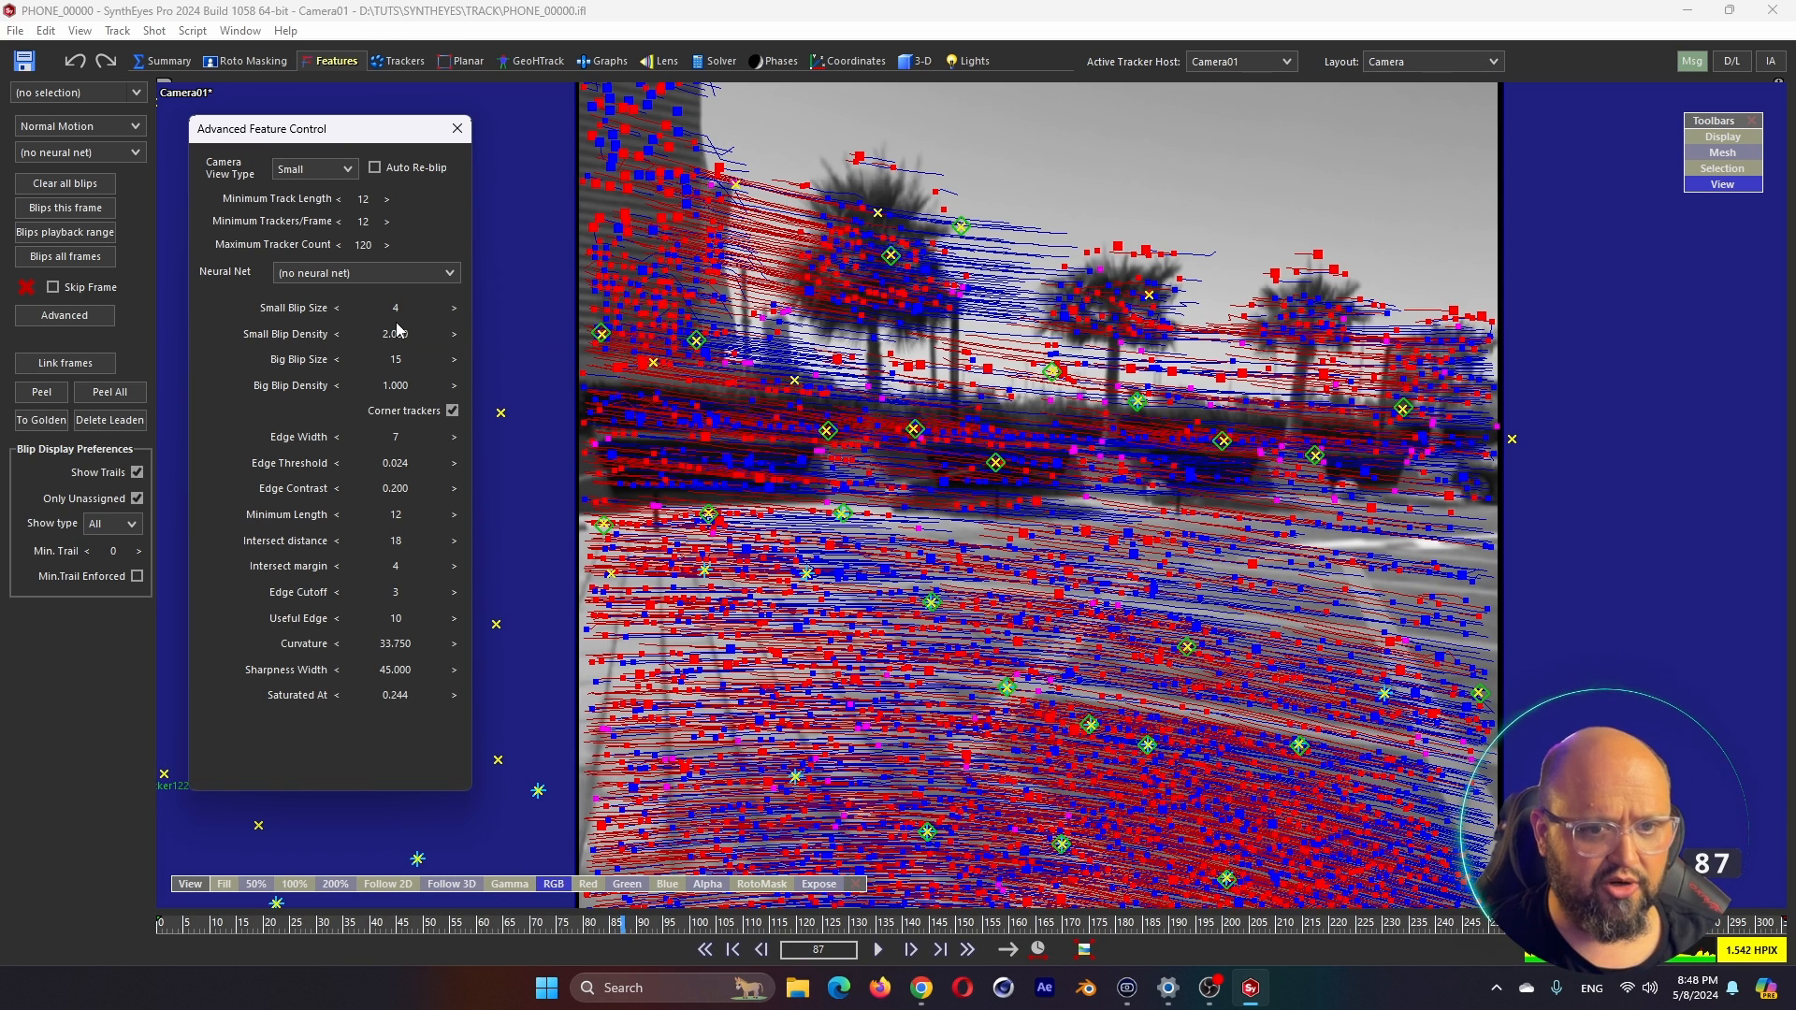
double_click(397, 361)
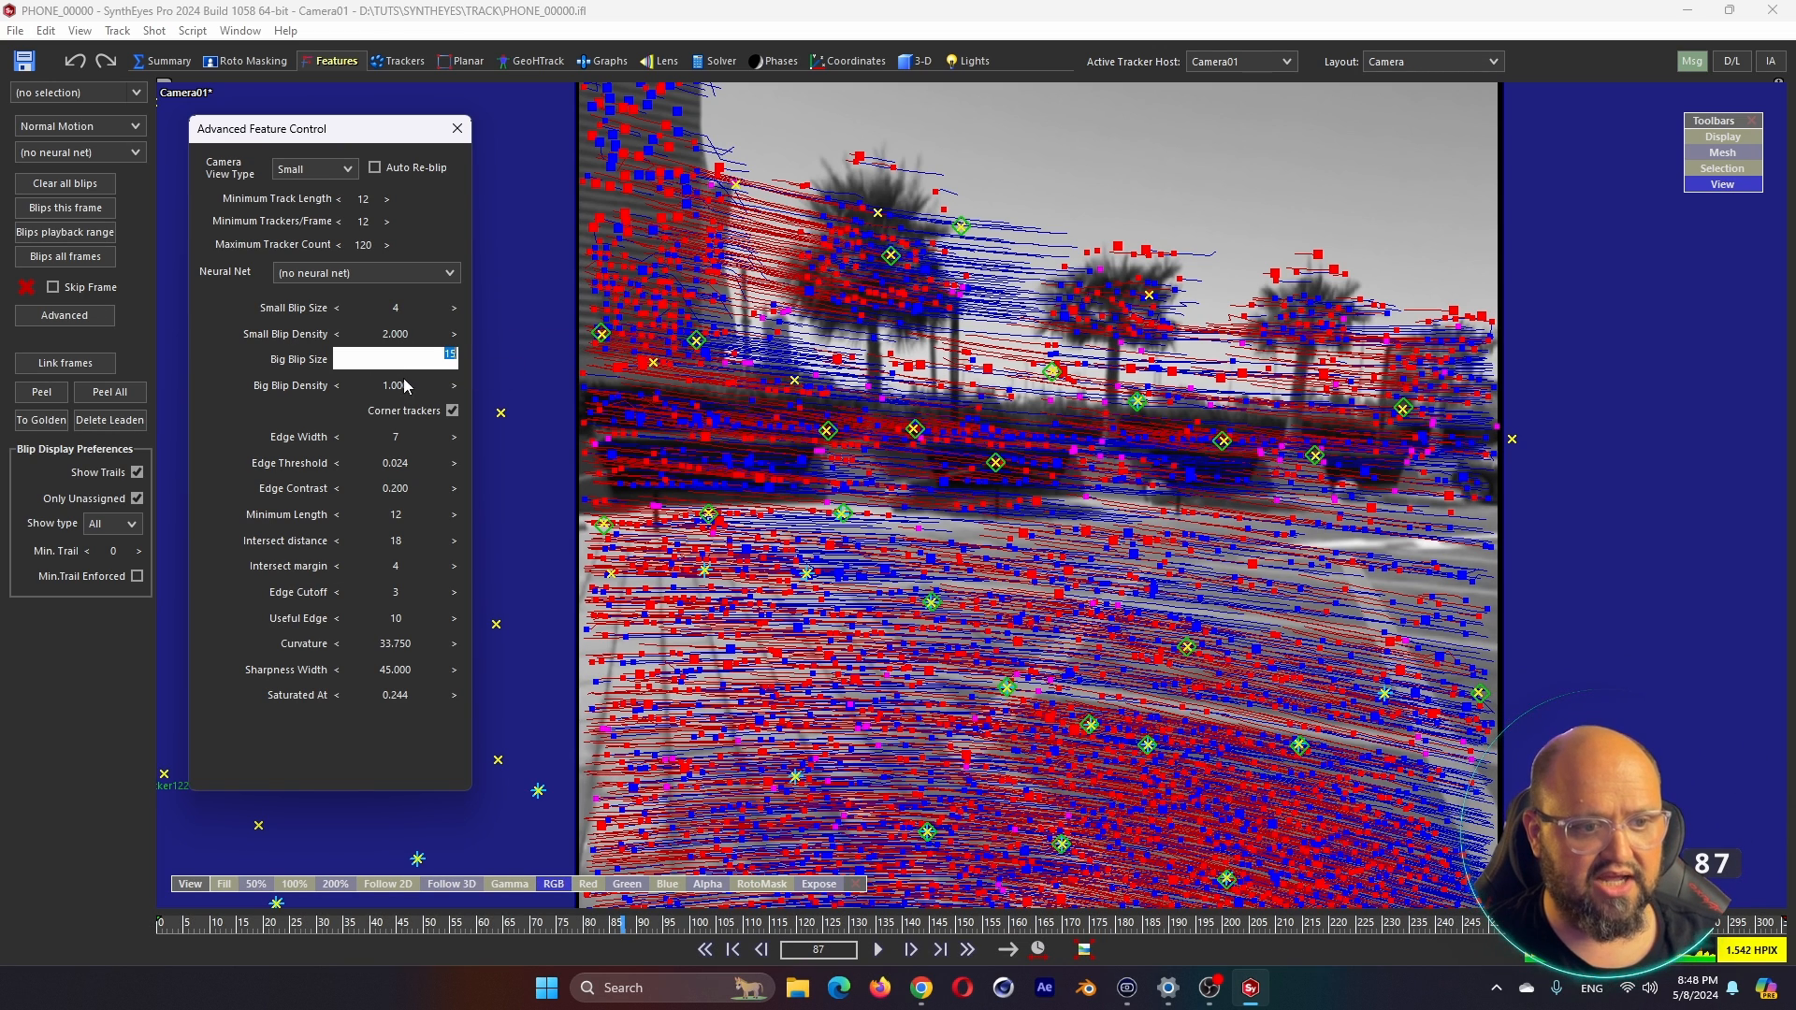
text(16)
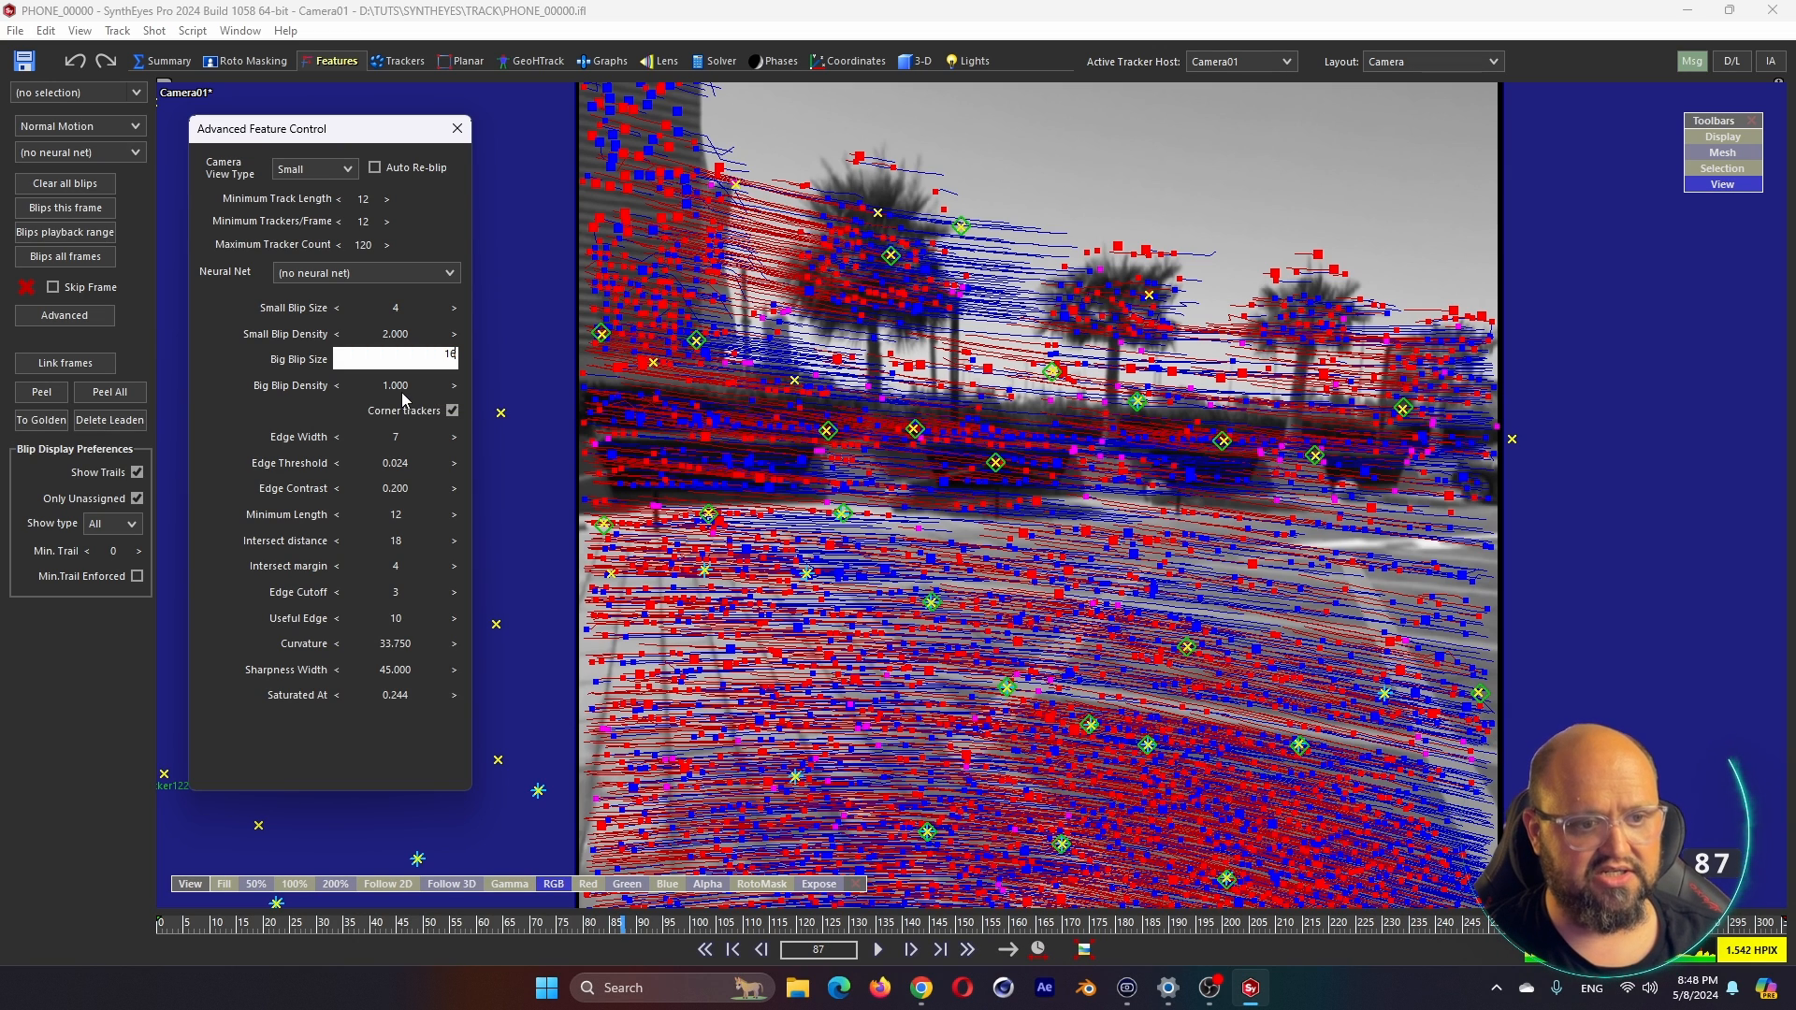
key(Return)
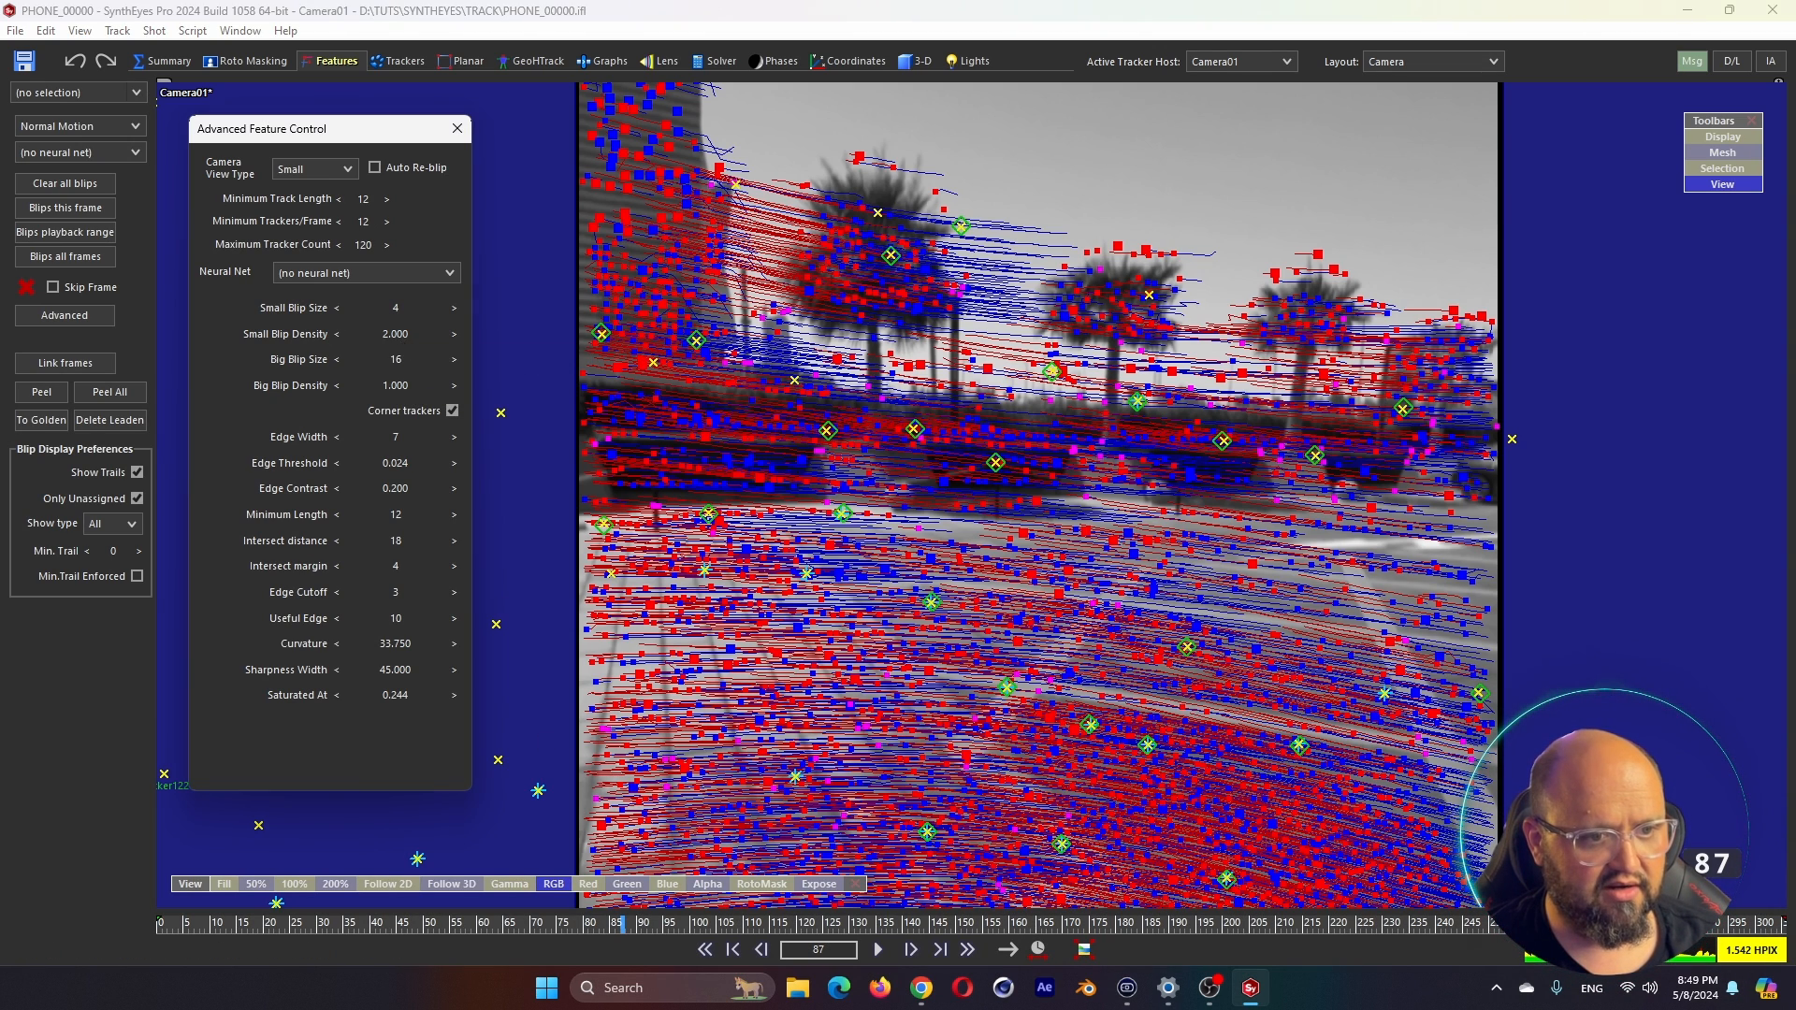
double_click(398, 335)
text(300)
Preview the image with the Big camera view type, restore the Normal view type, and close the advanced feature settings
click(313, 168)
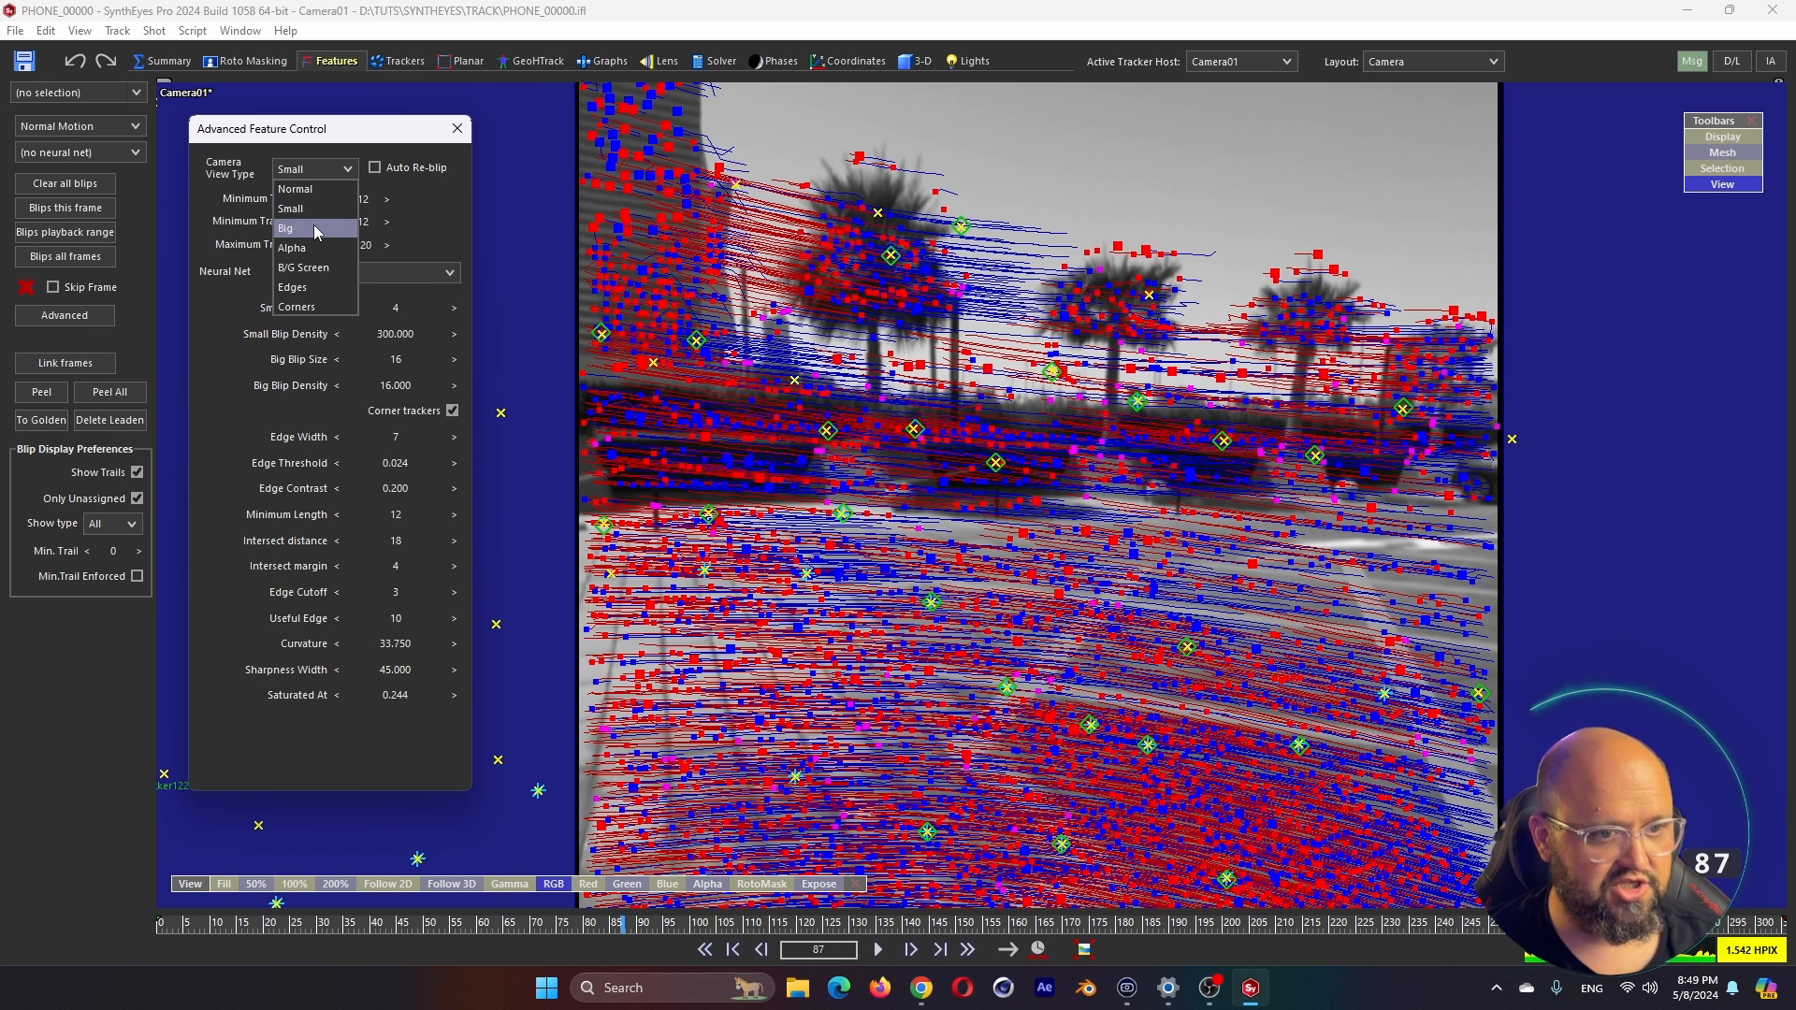
click(311, 230)
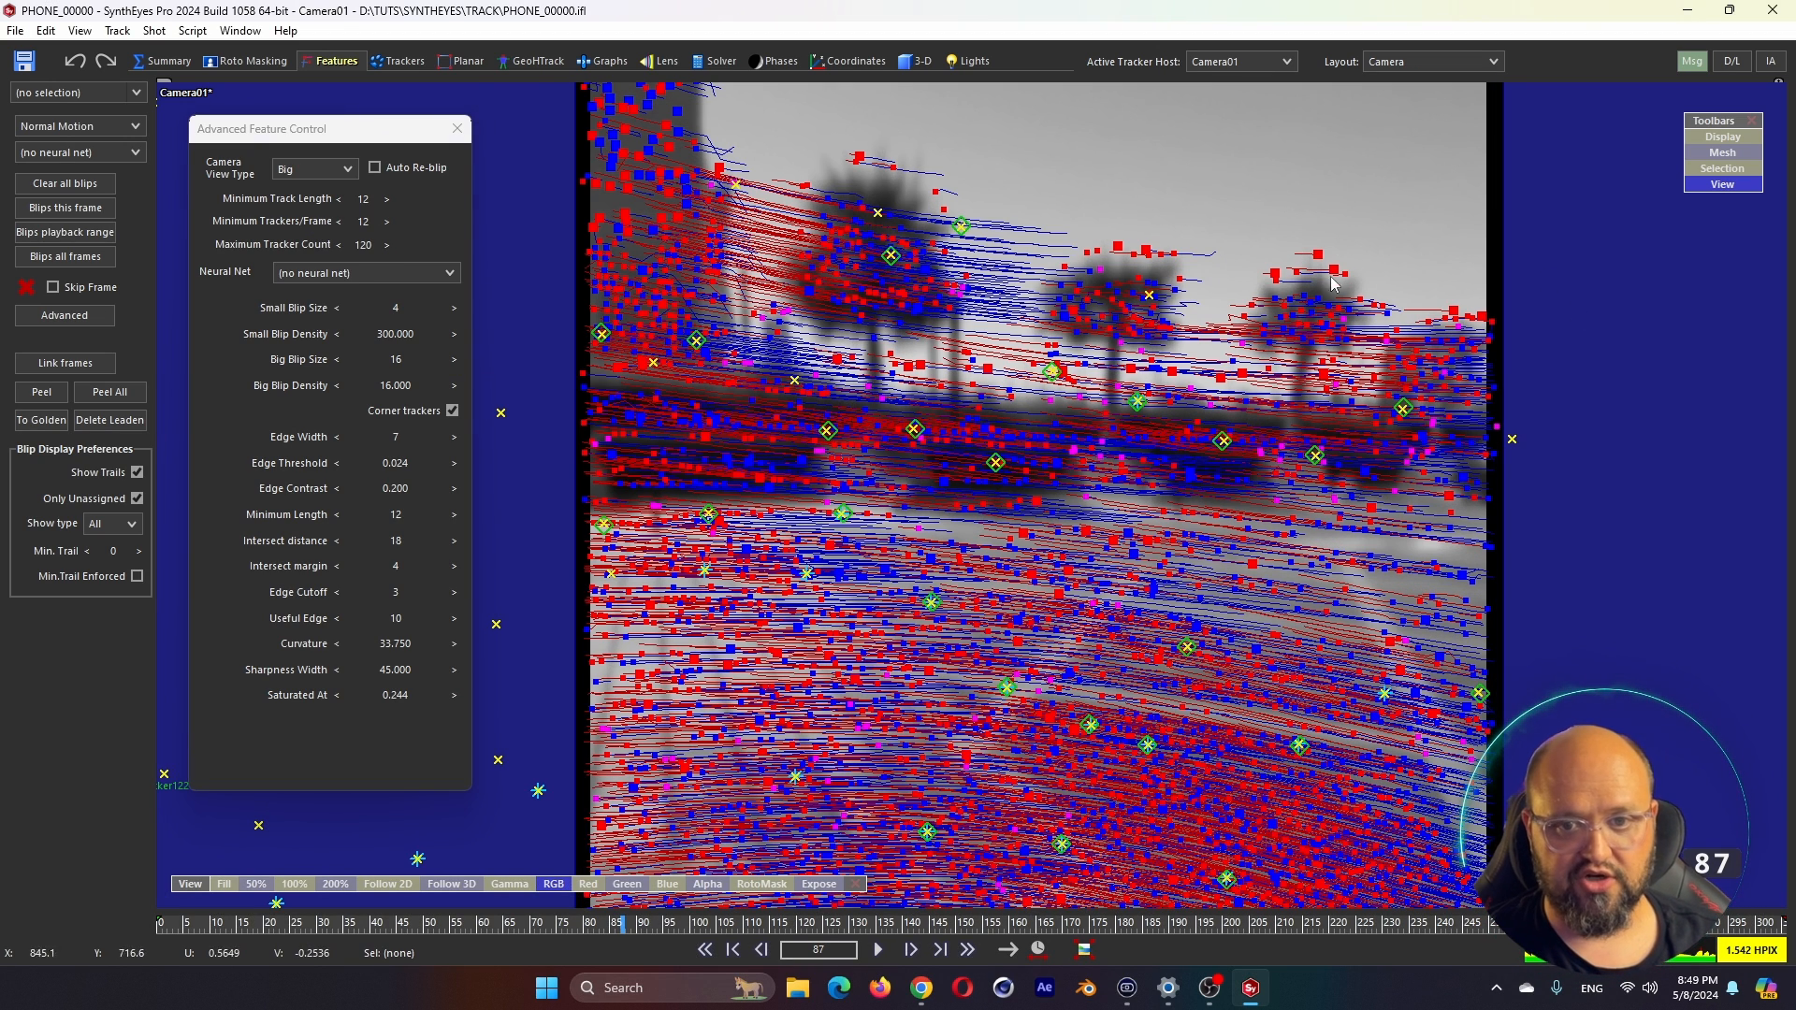
click(318, 169)
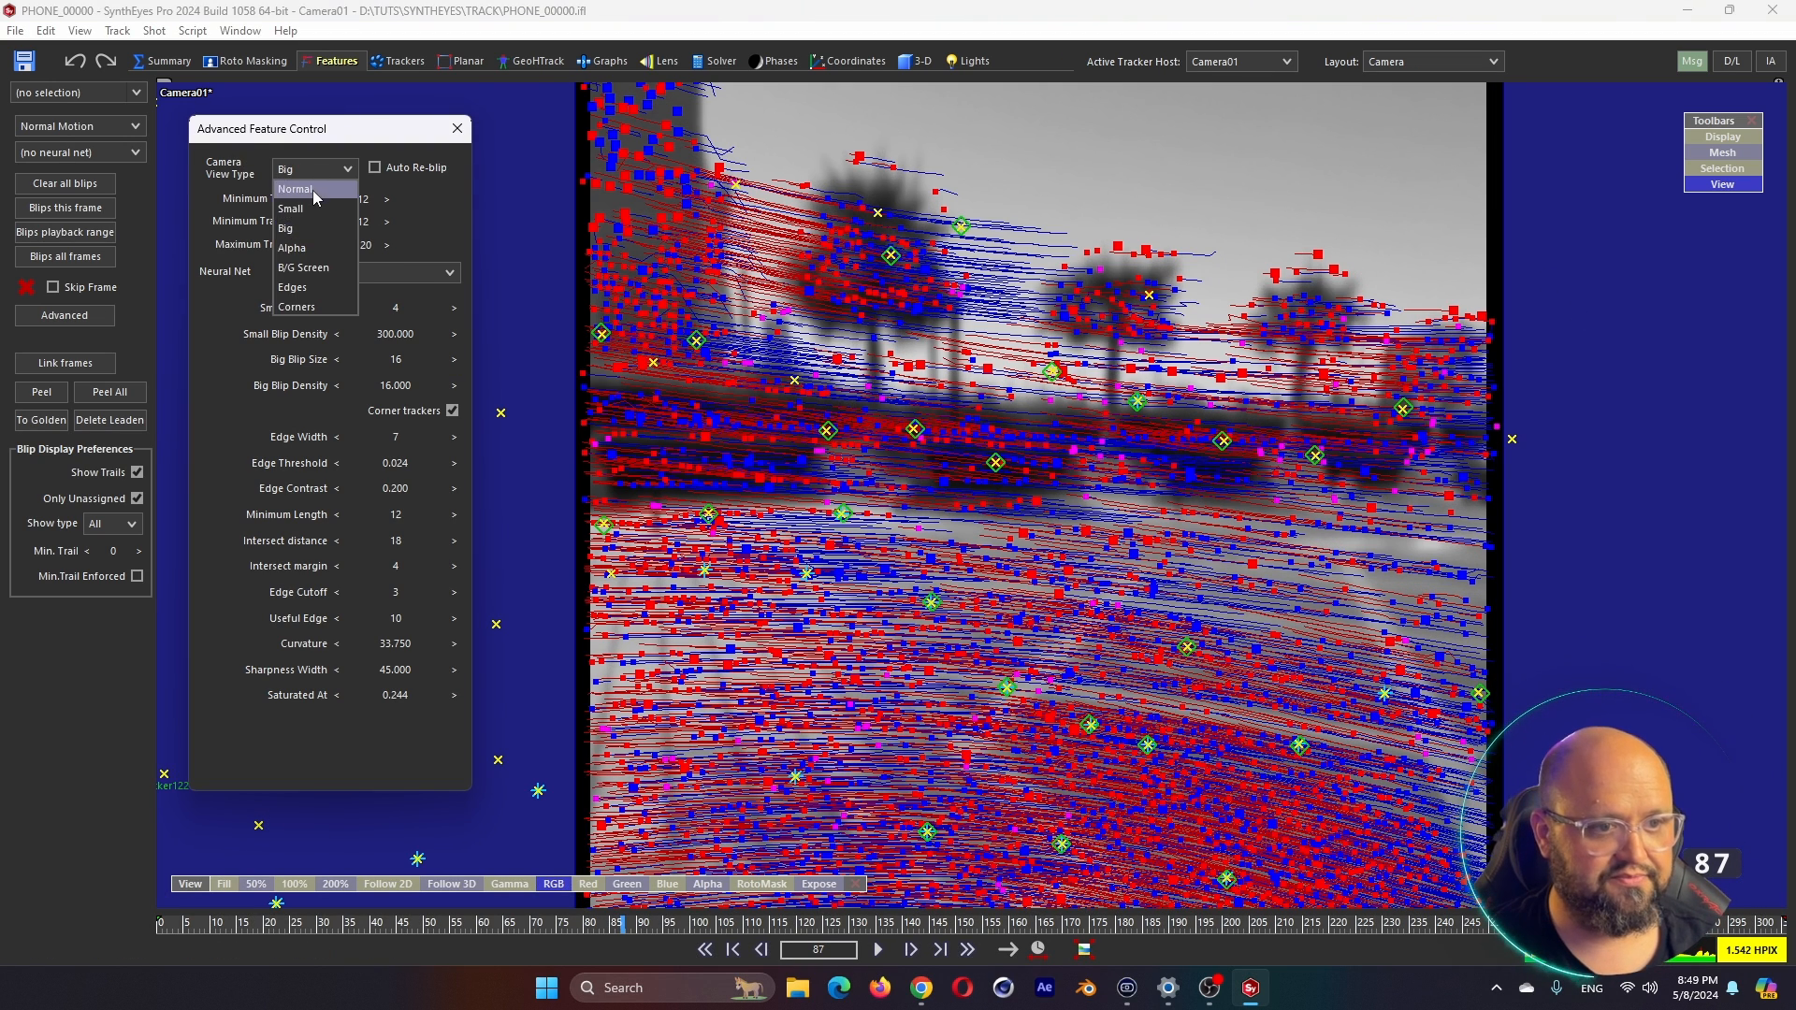
click(313, 189)
click(457, 128)
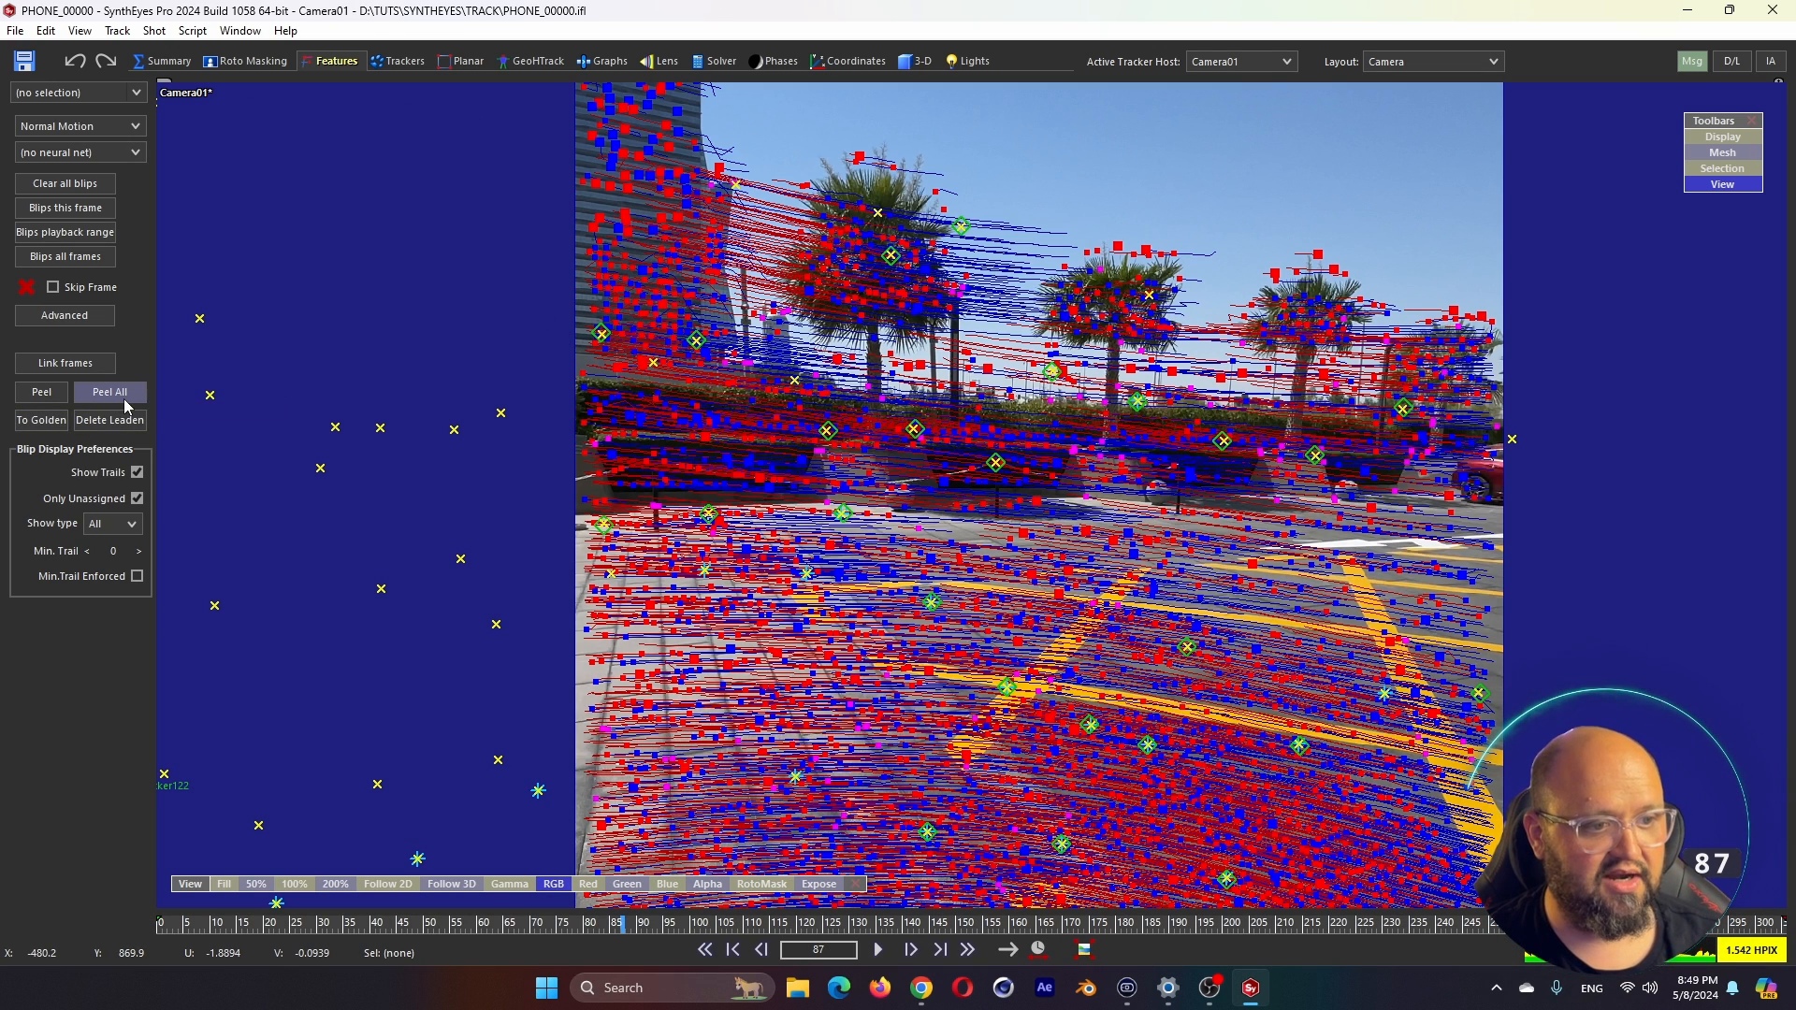
Recompute the blips on all frames, and solve the scene again in Refine mode with Slow but sure enabled
click(65, 256)
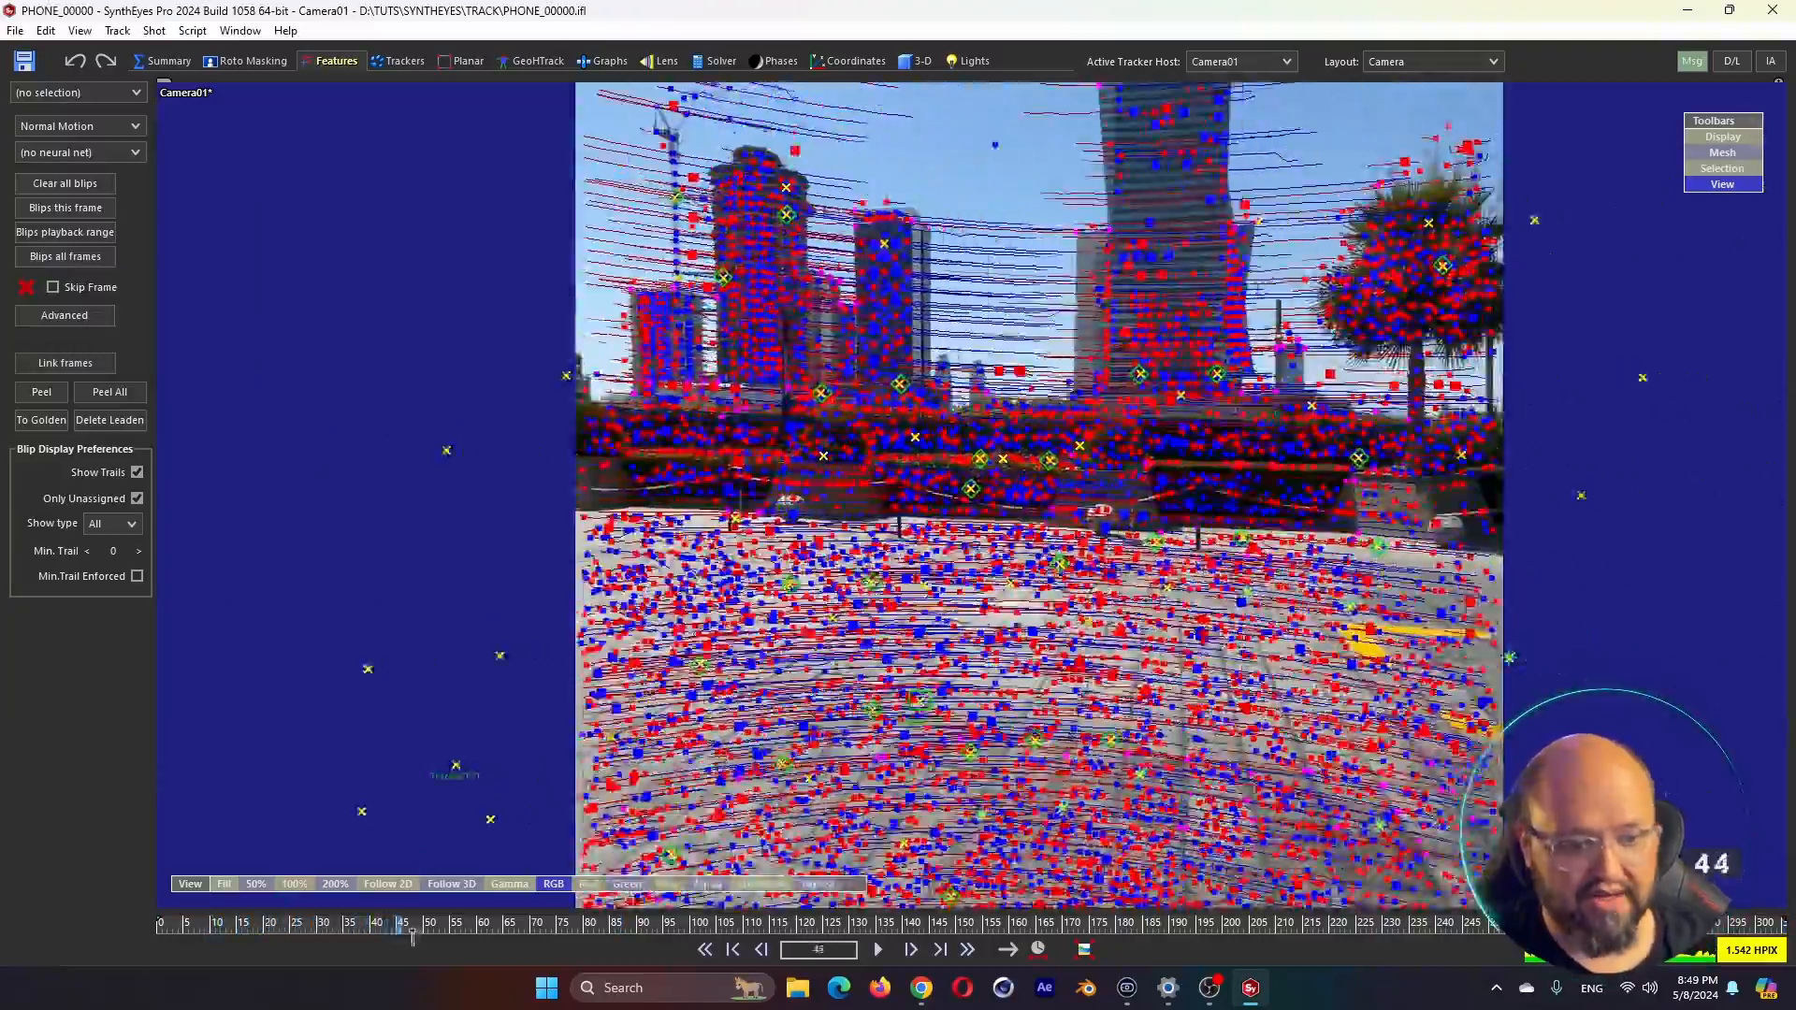
drag(413, 936, 1122, 933)
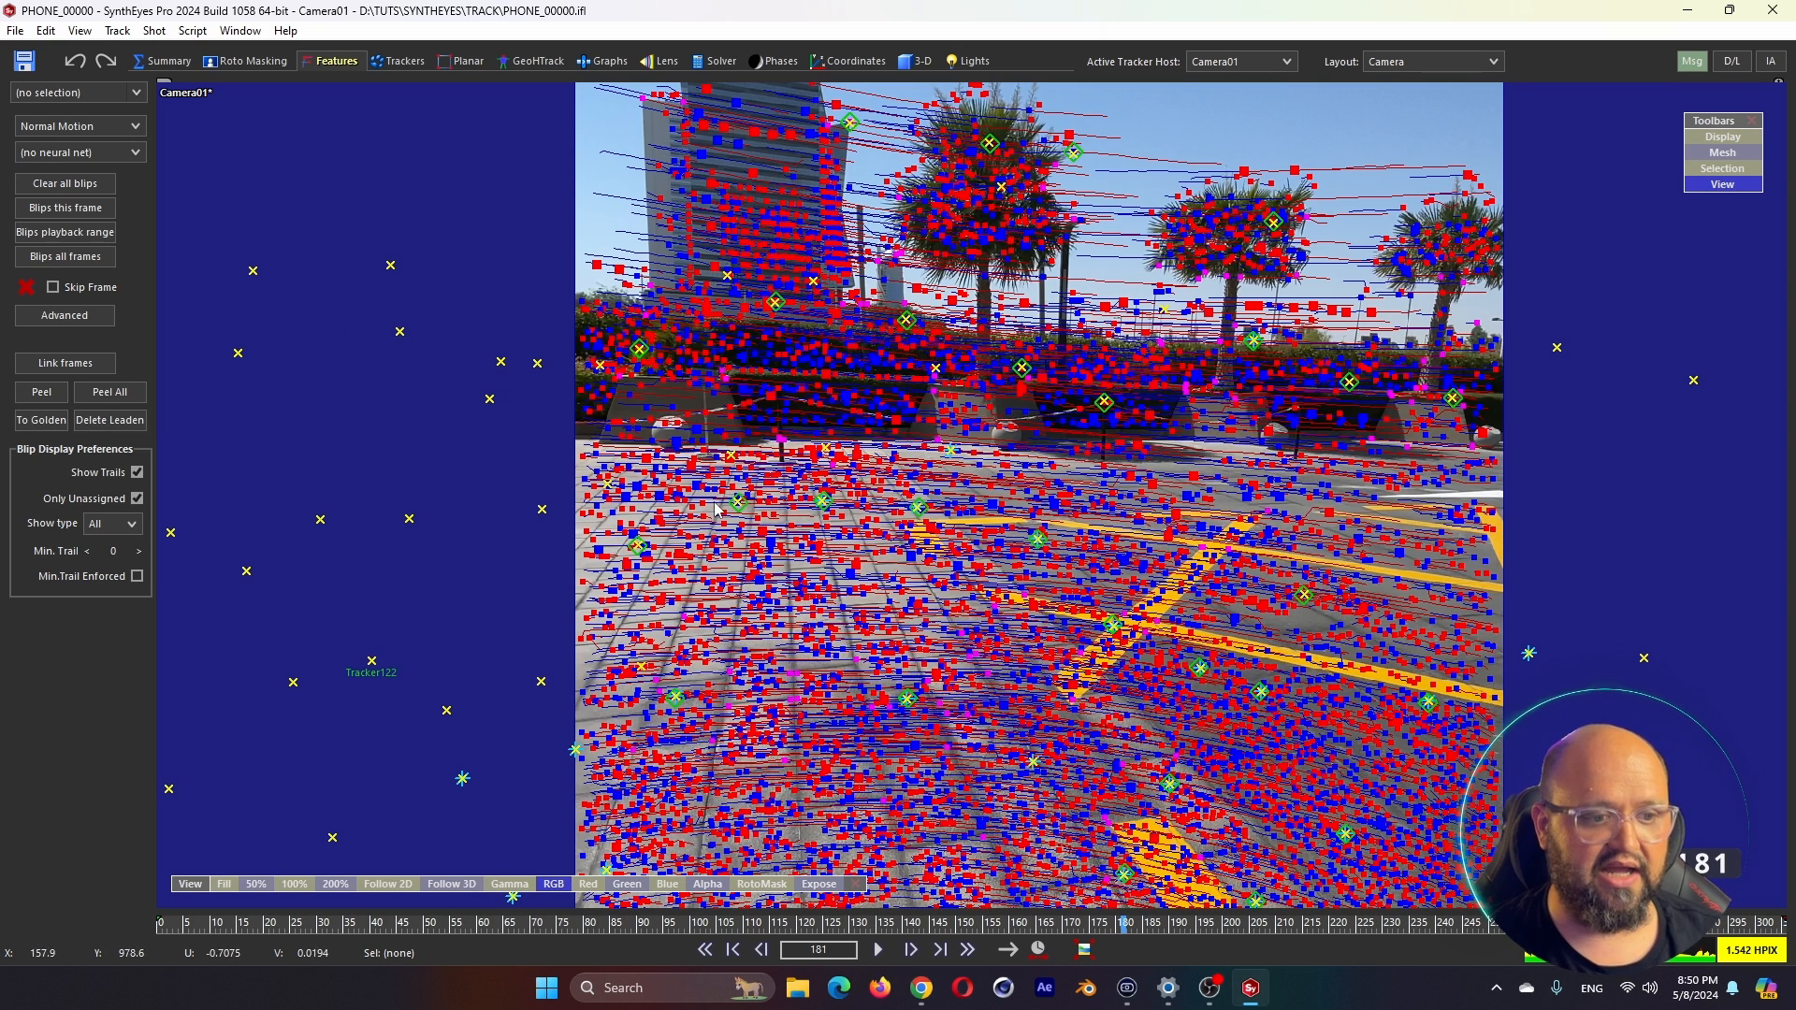
click(718, 61)
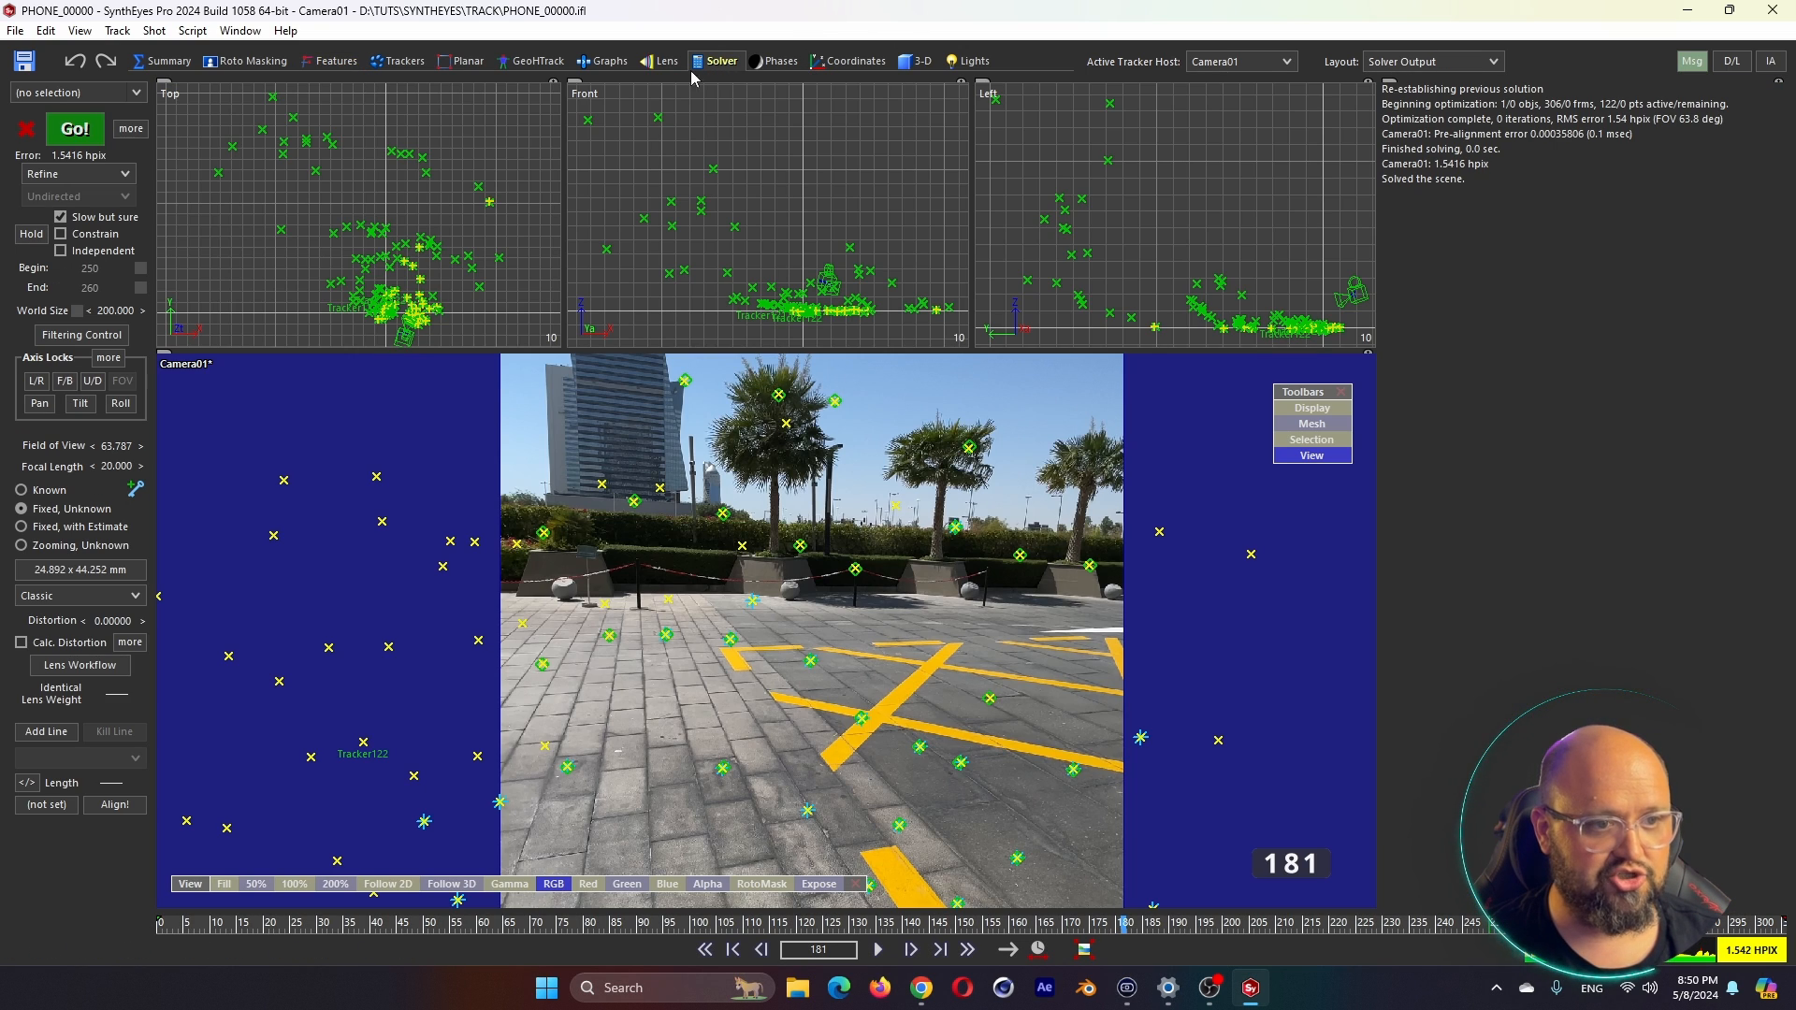
click(75, 131)
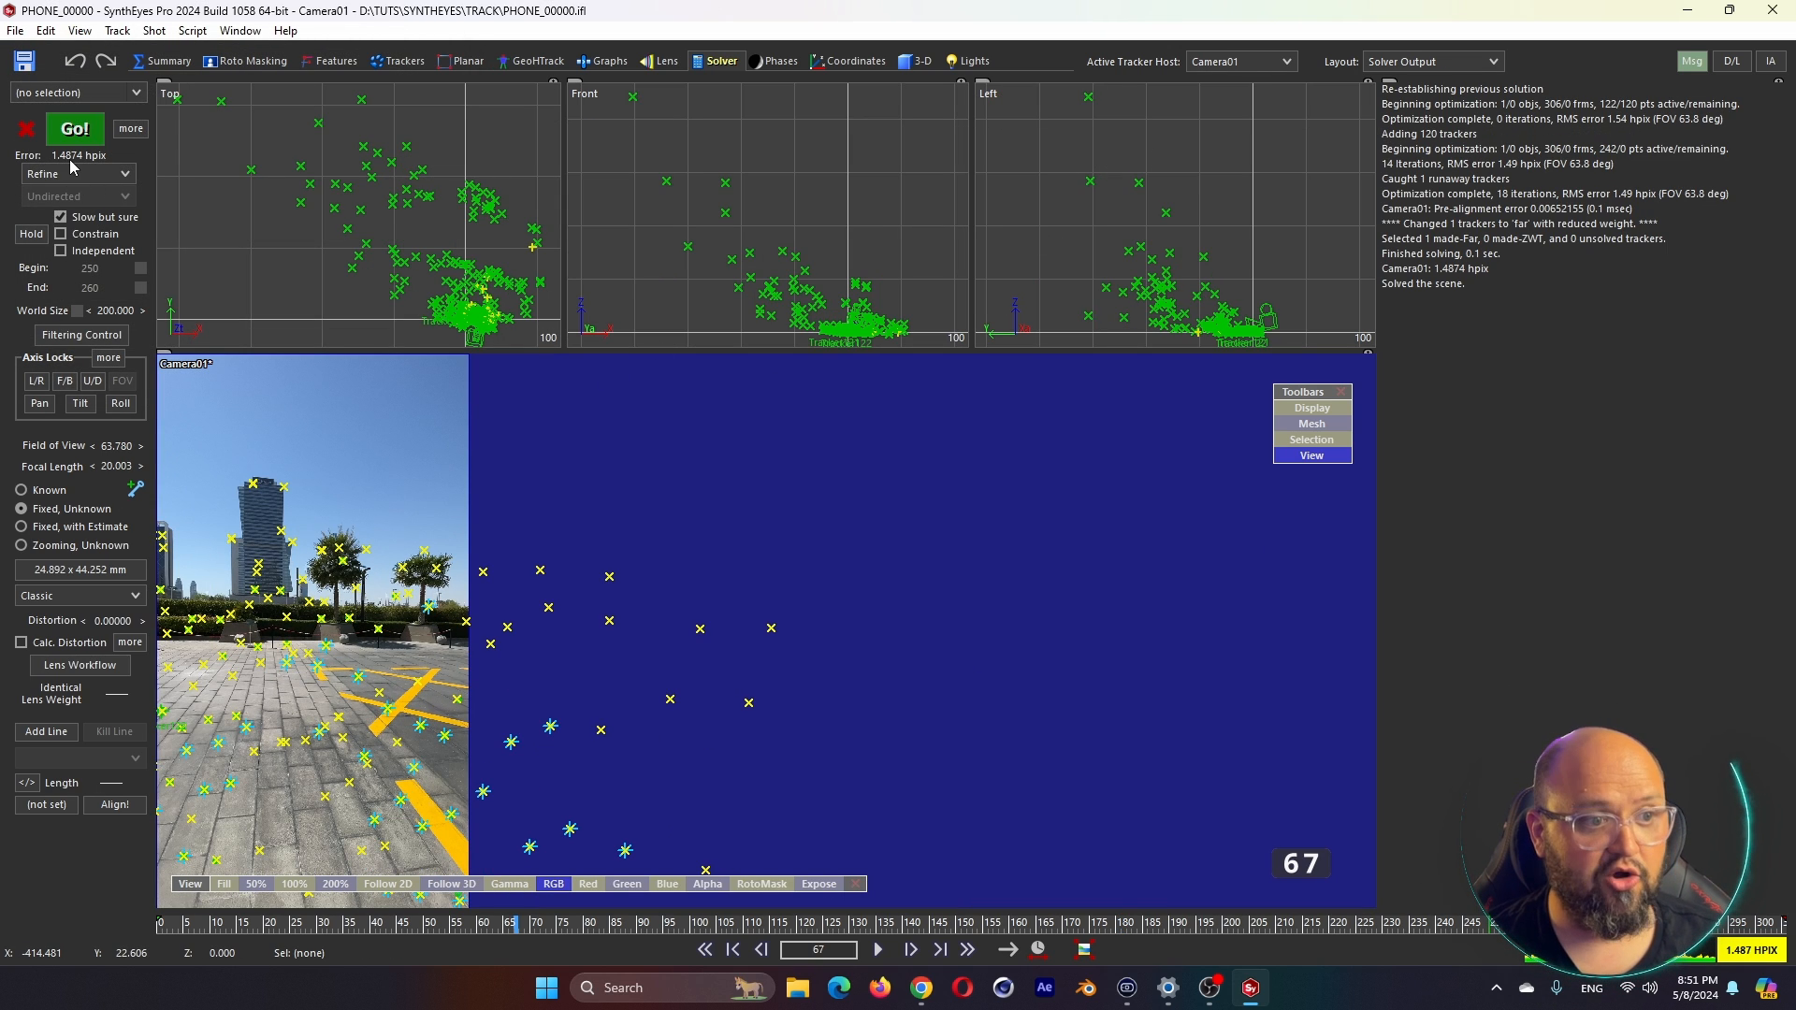
drag(435, 925, 300, 921)
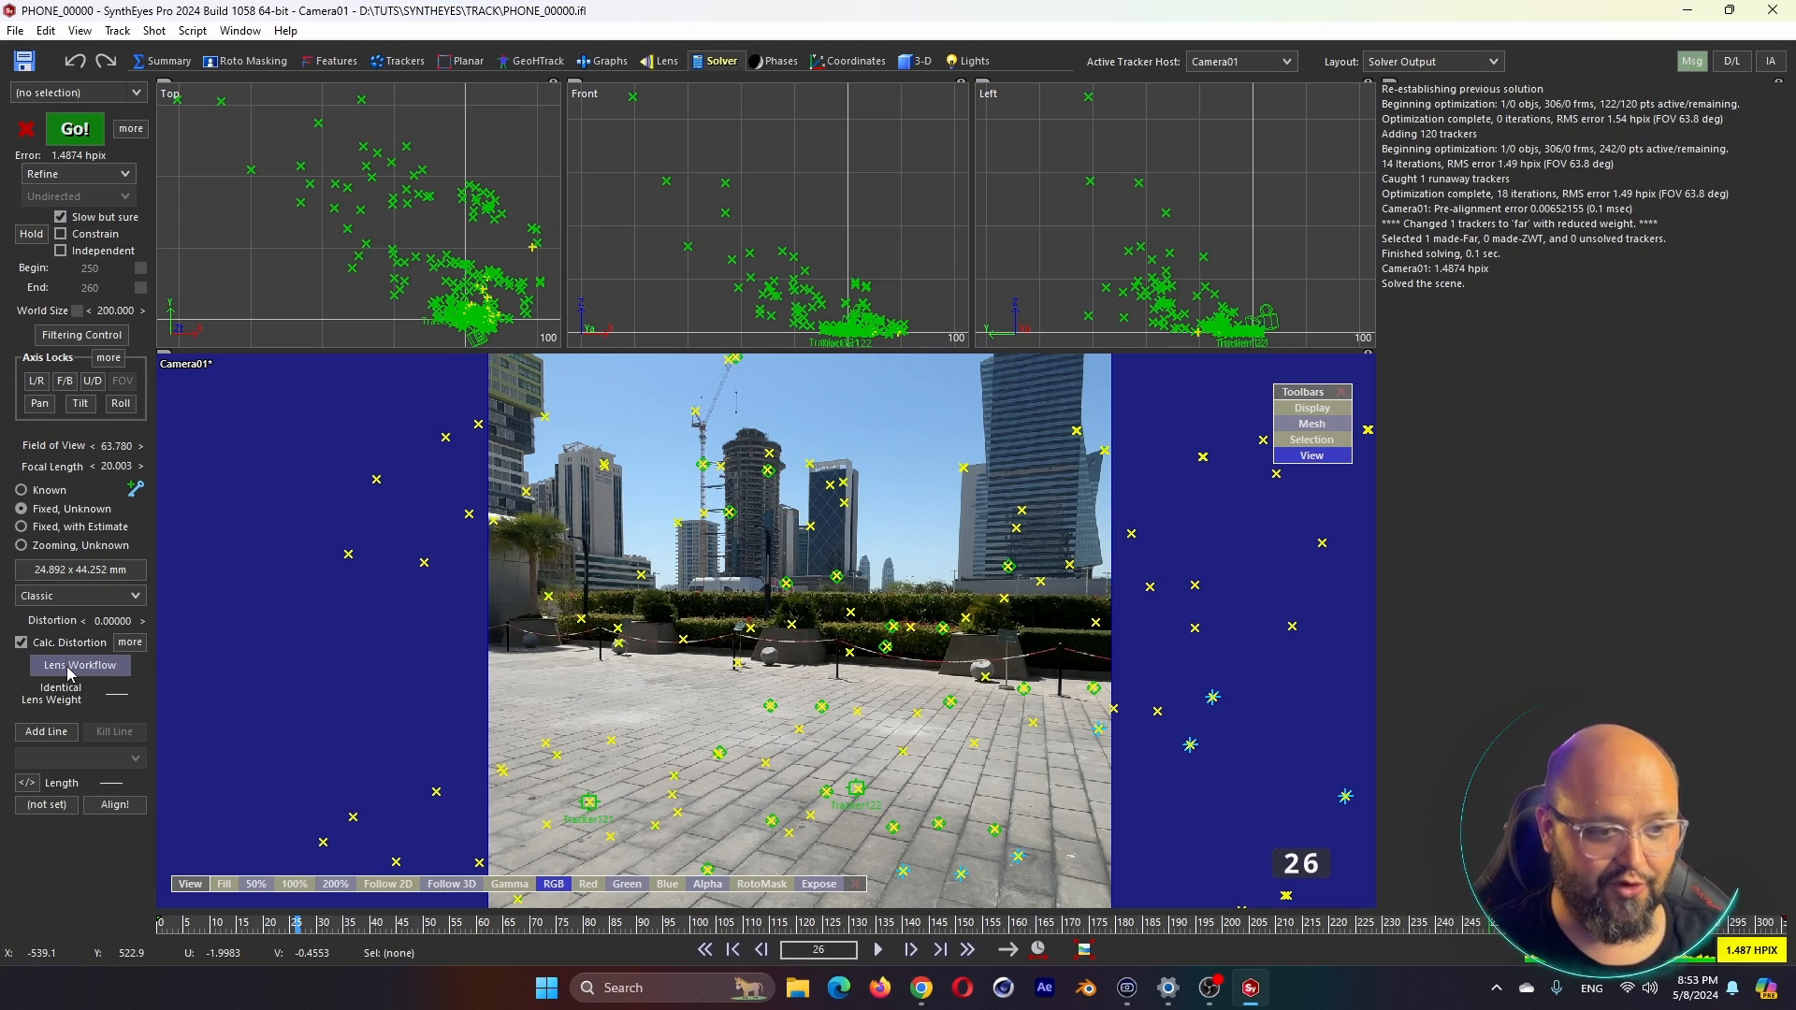
Run the lens workflow with Undistorted(1) as final output, and solve the scene again with Calc. Distortion enabled
click(69, 668)
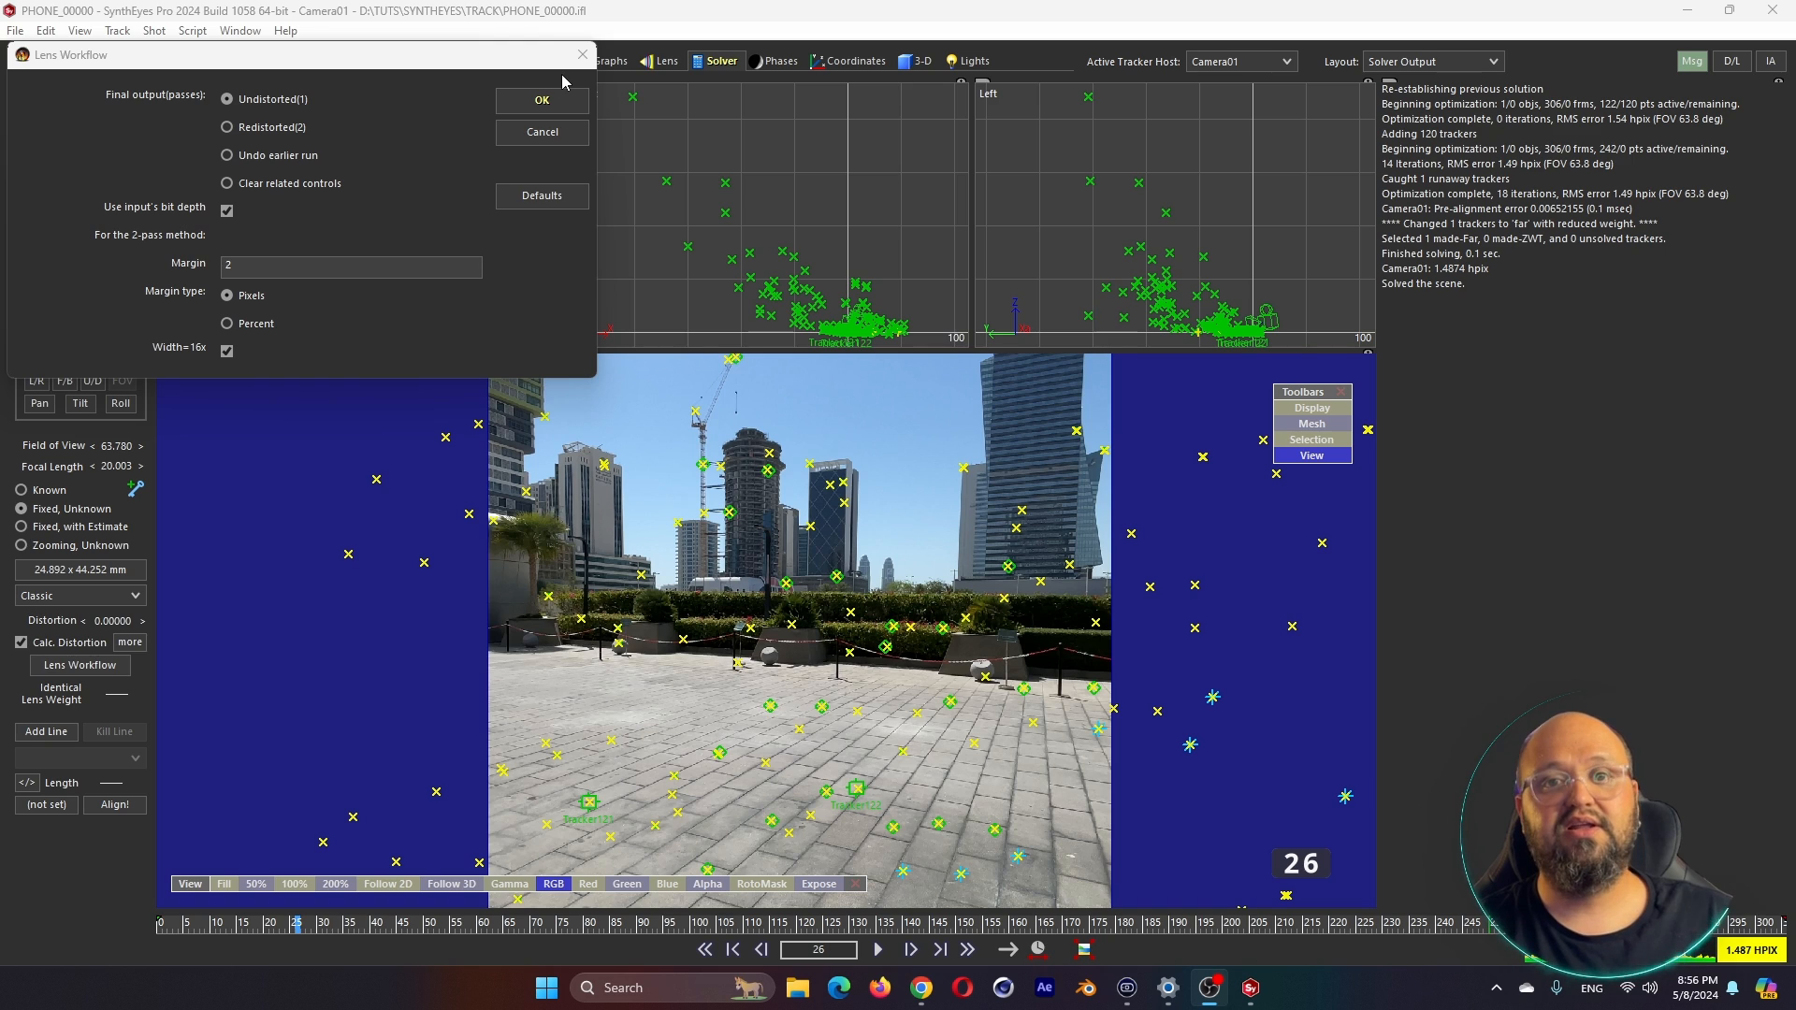
click(541, 100)
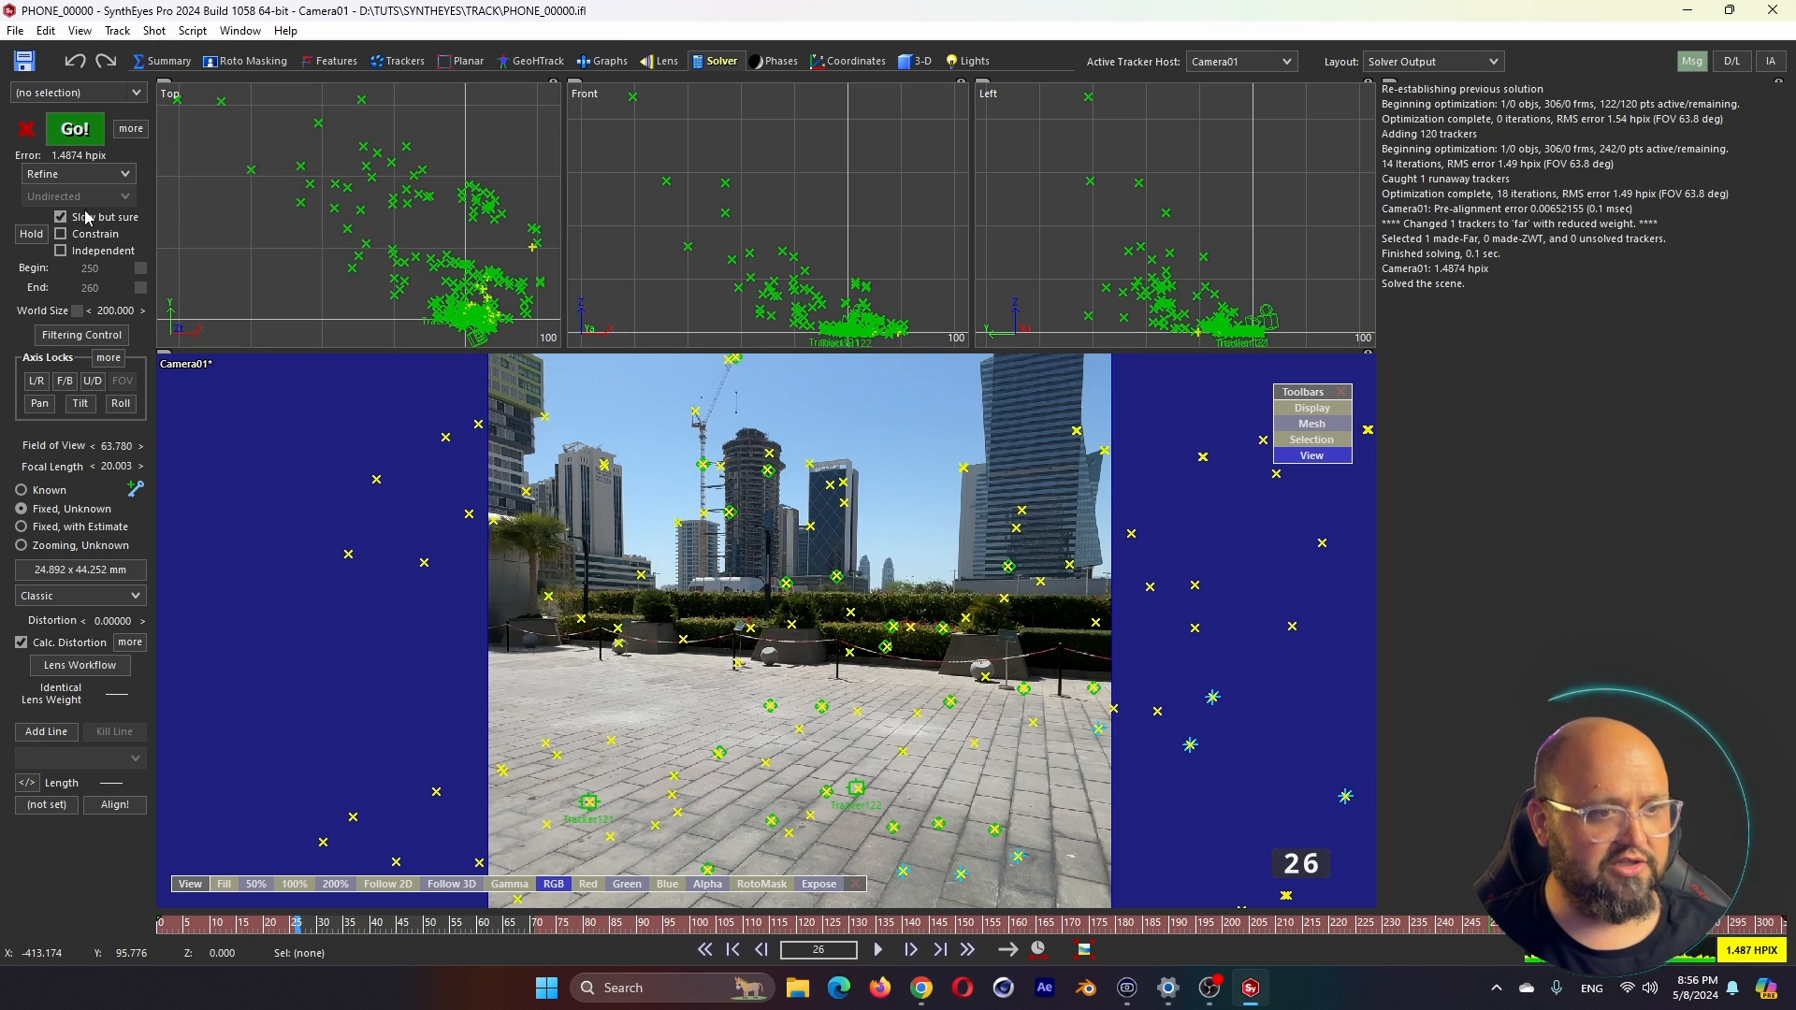
click(82, 131)
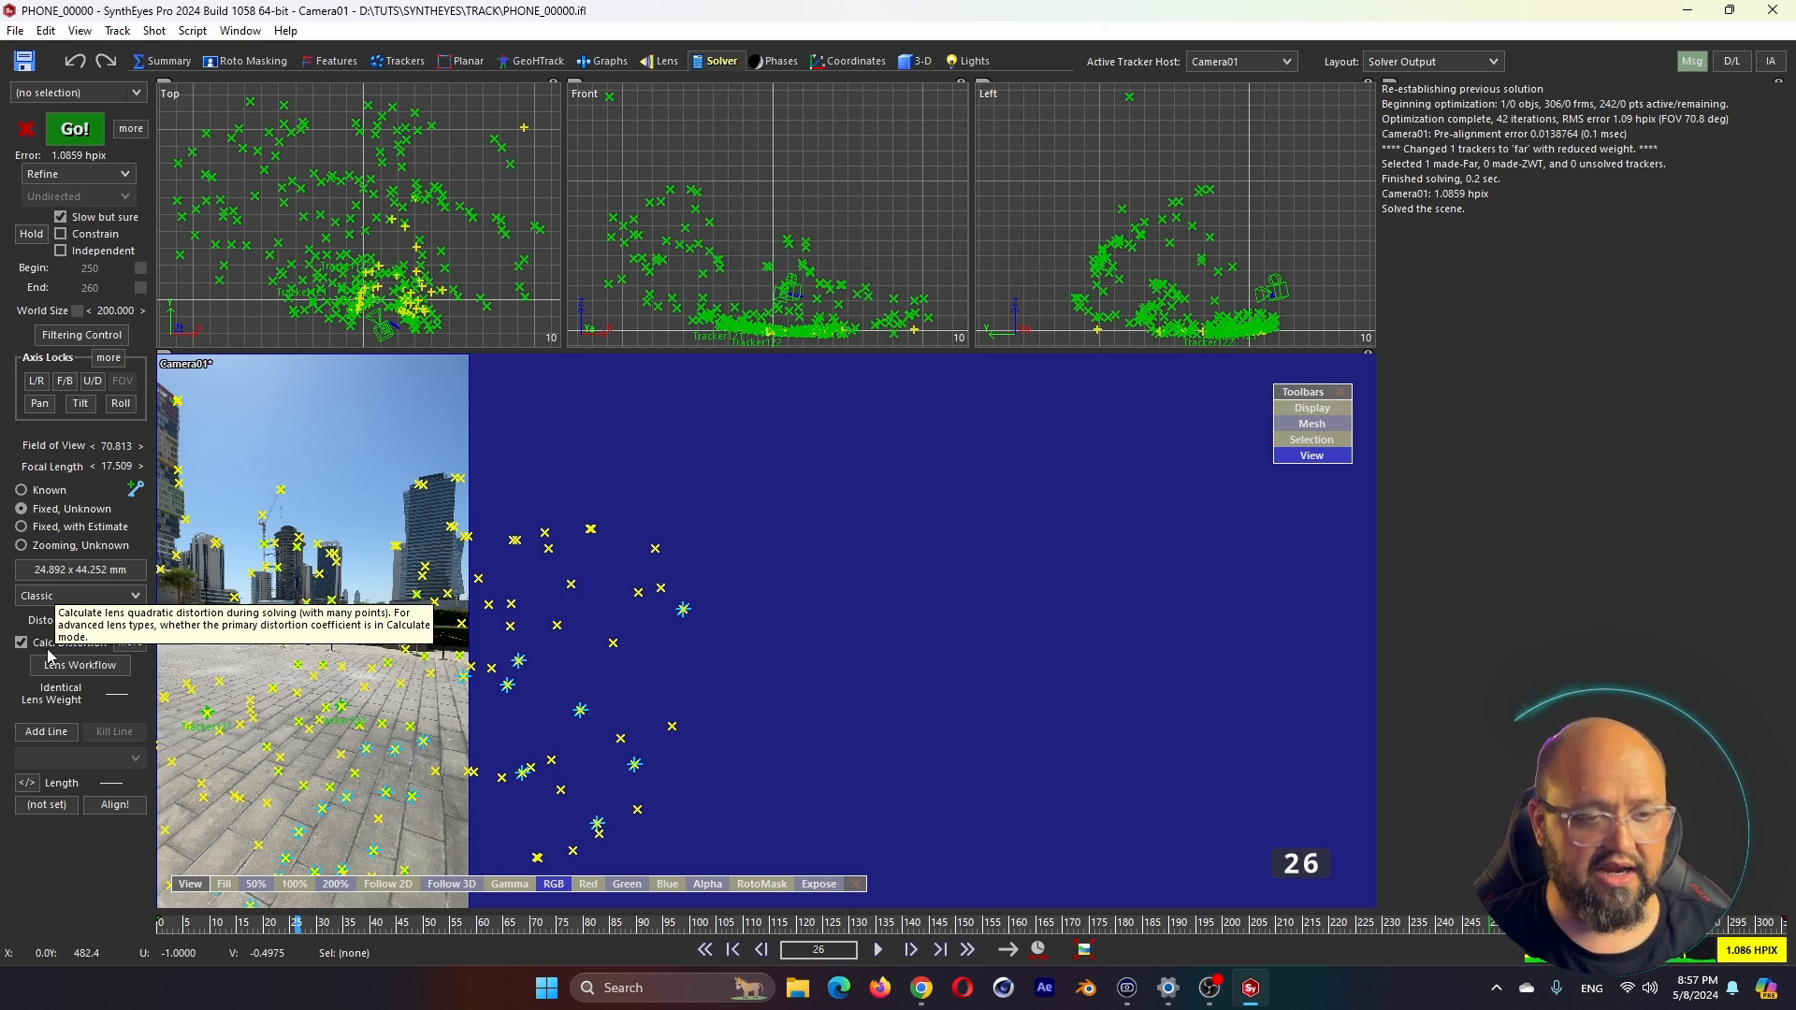
Change the lens model to Std. Radial 4th-order, set C2 to Calculate, and refine the solve
click(129, 643)
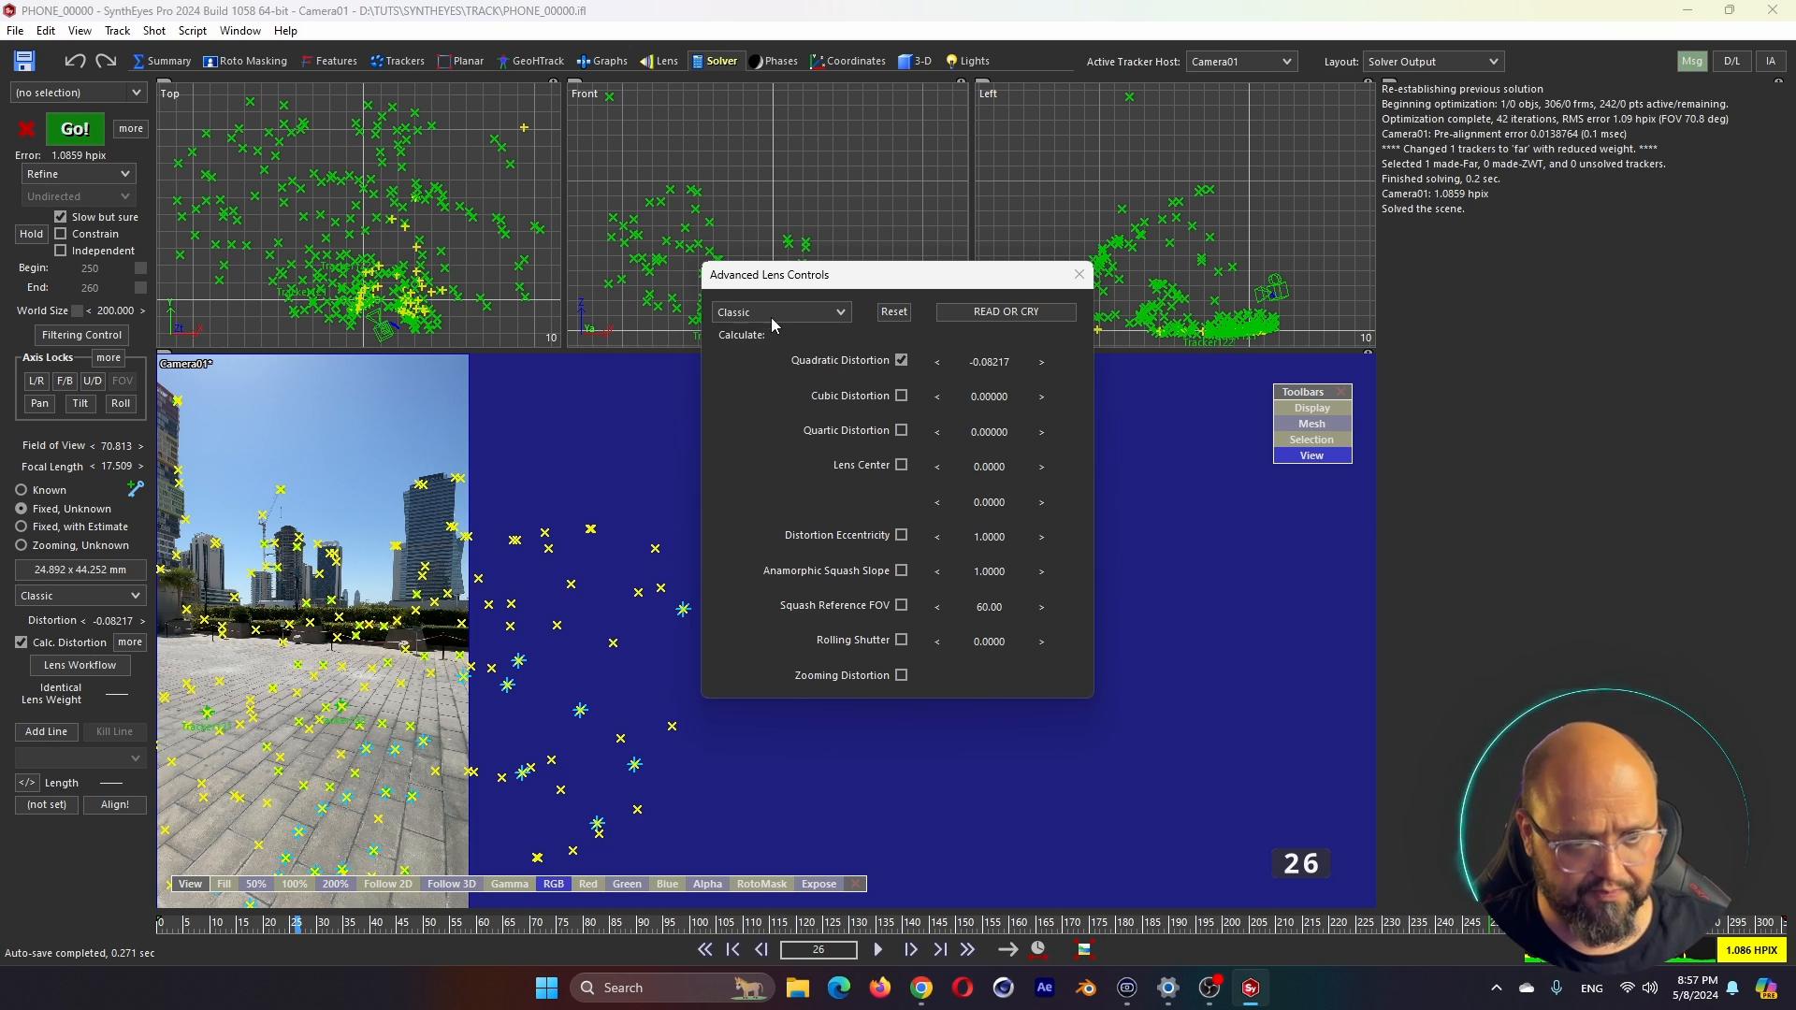
click(771, 317)
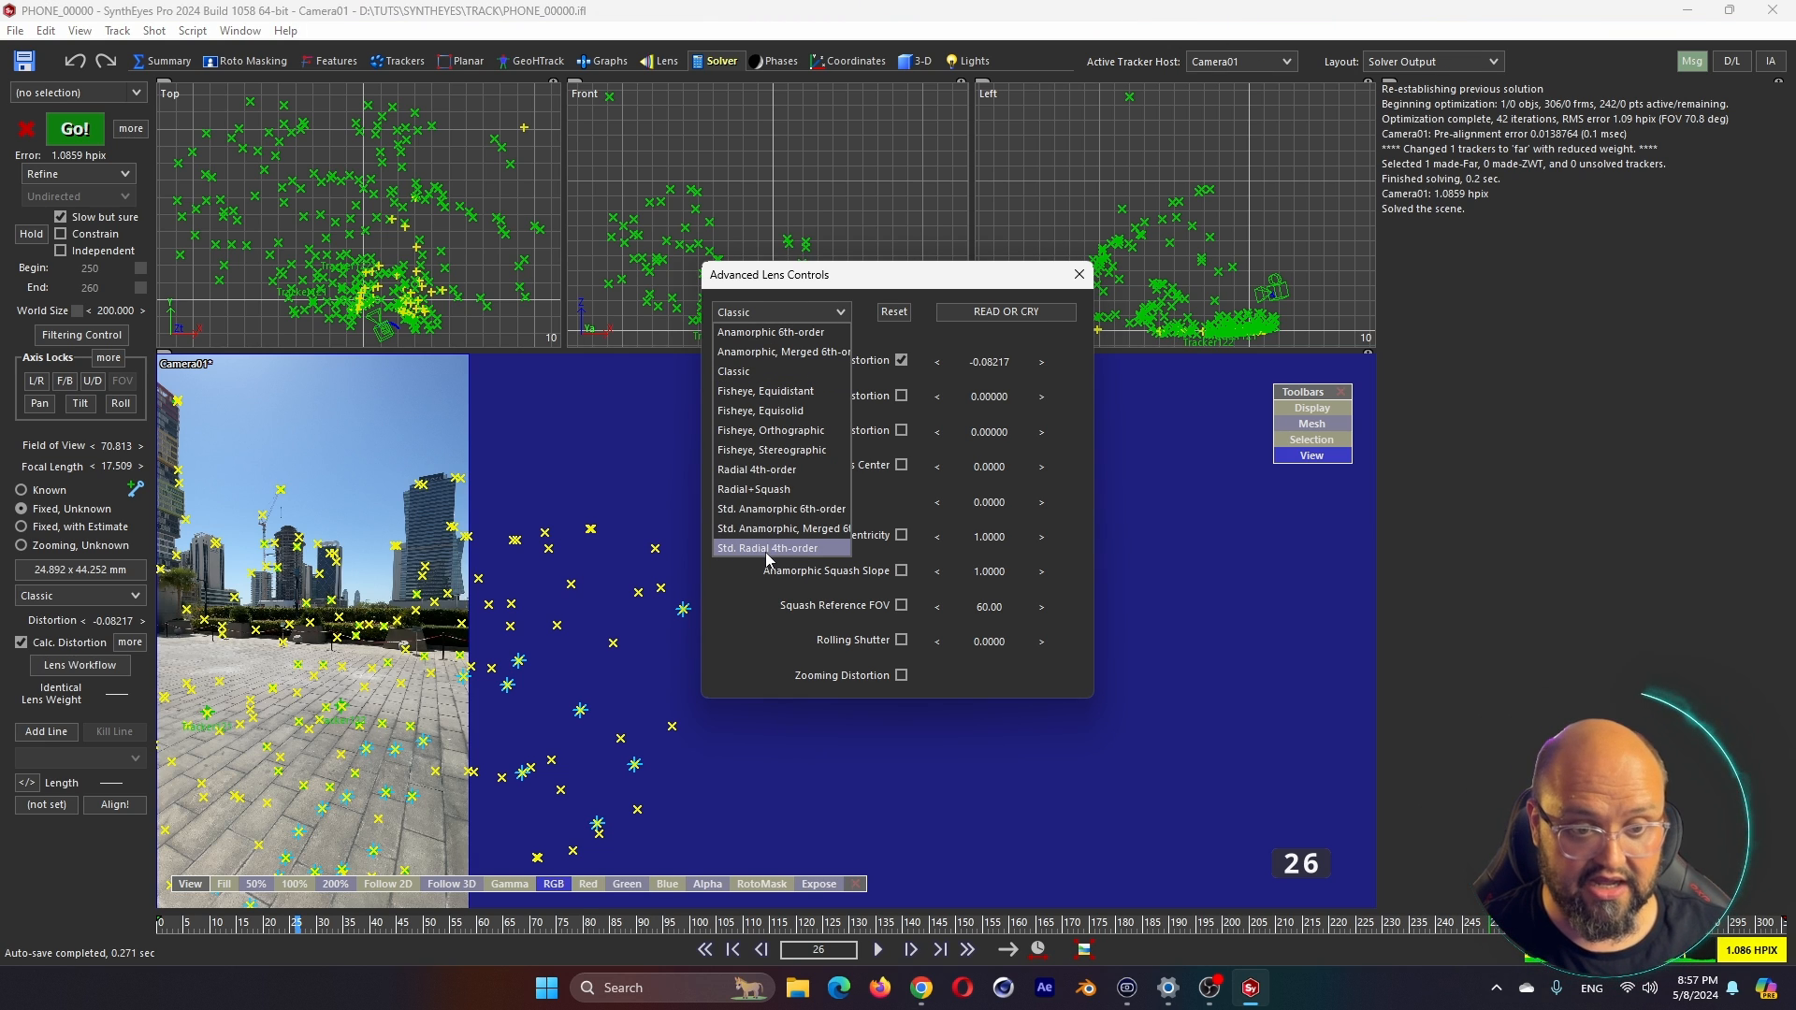
click(767, 552)
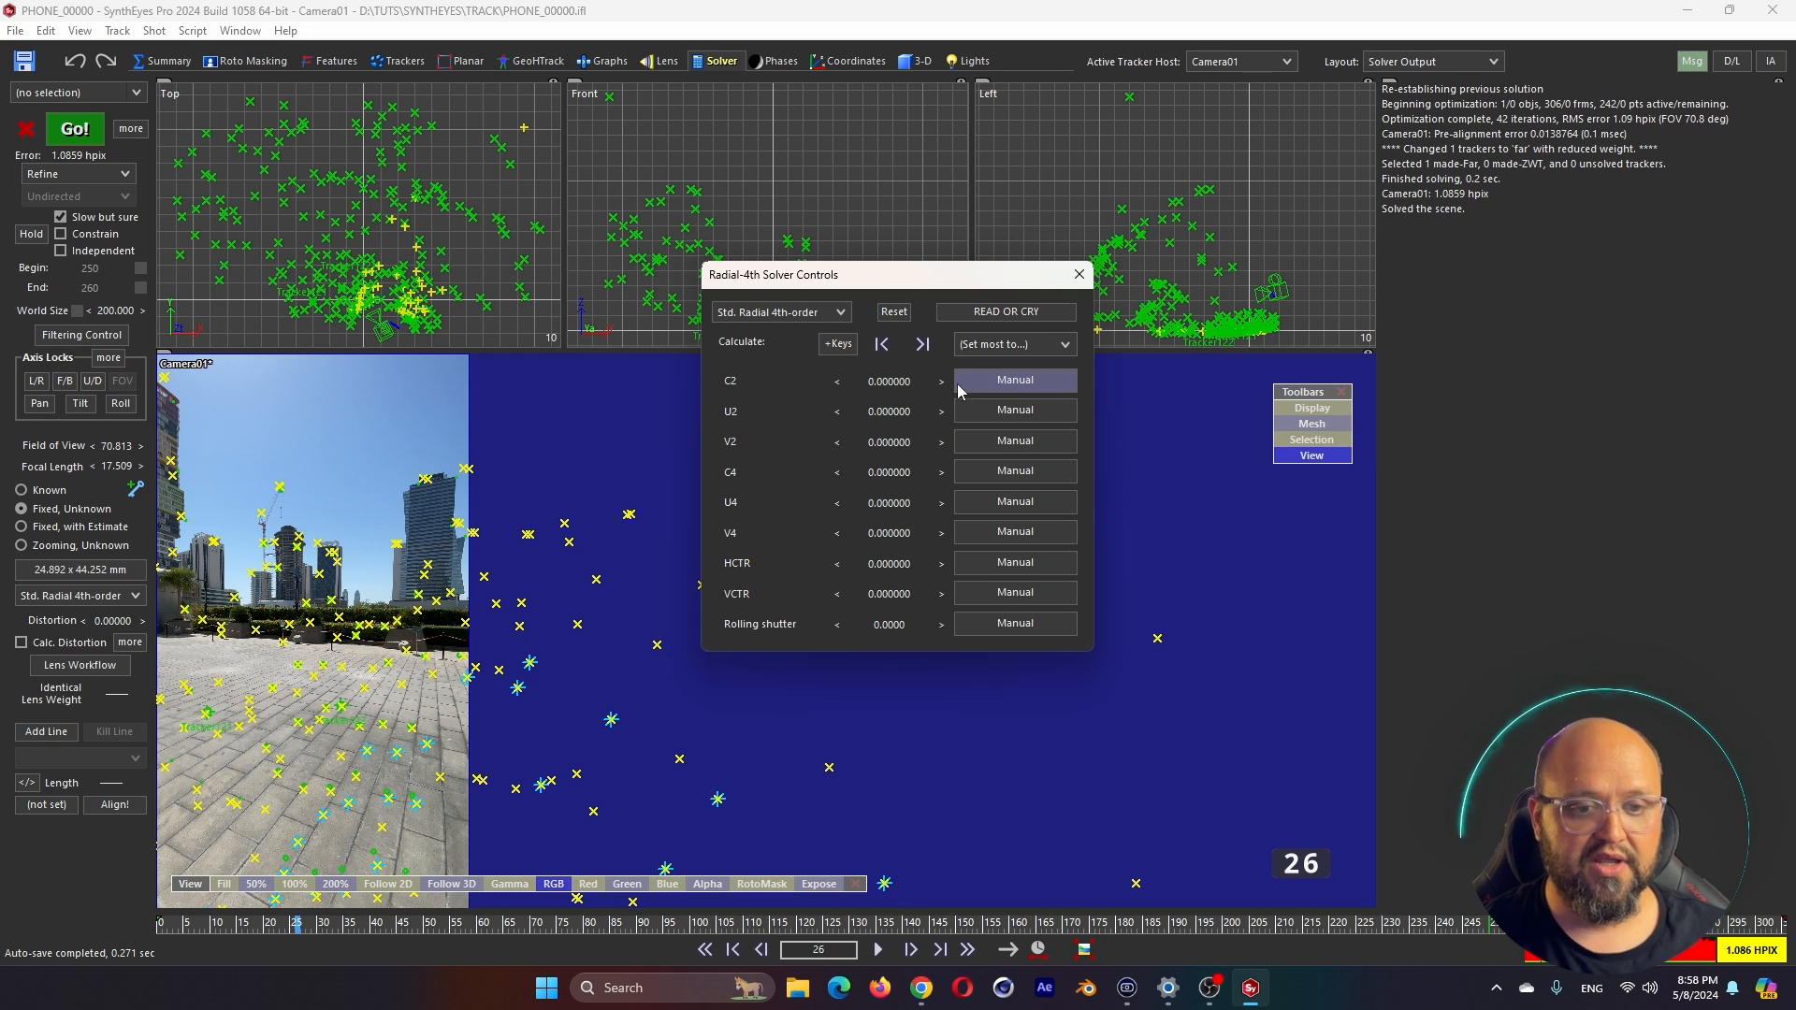
click(1029, 382)
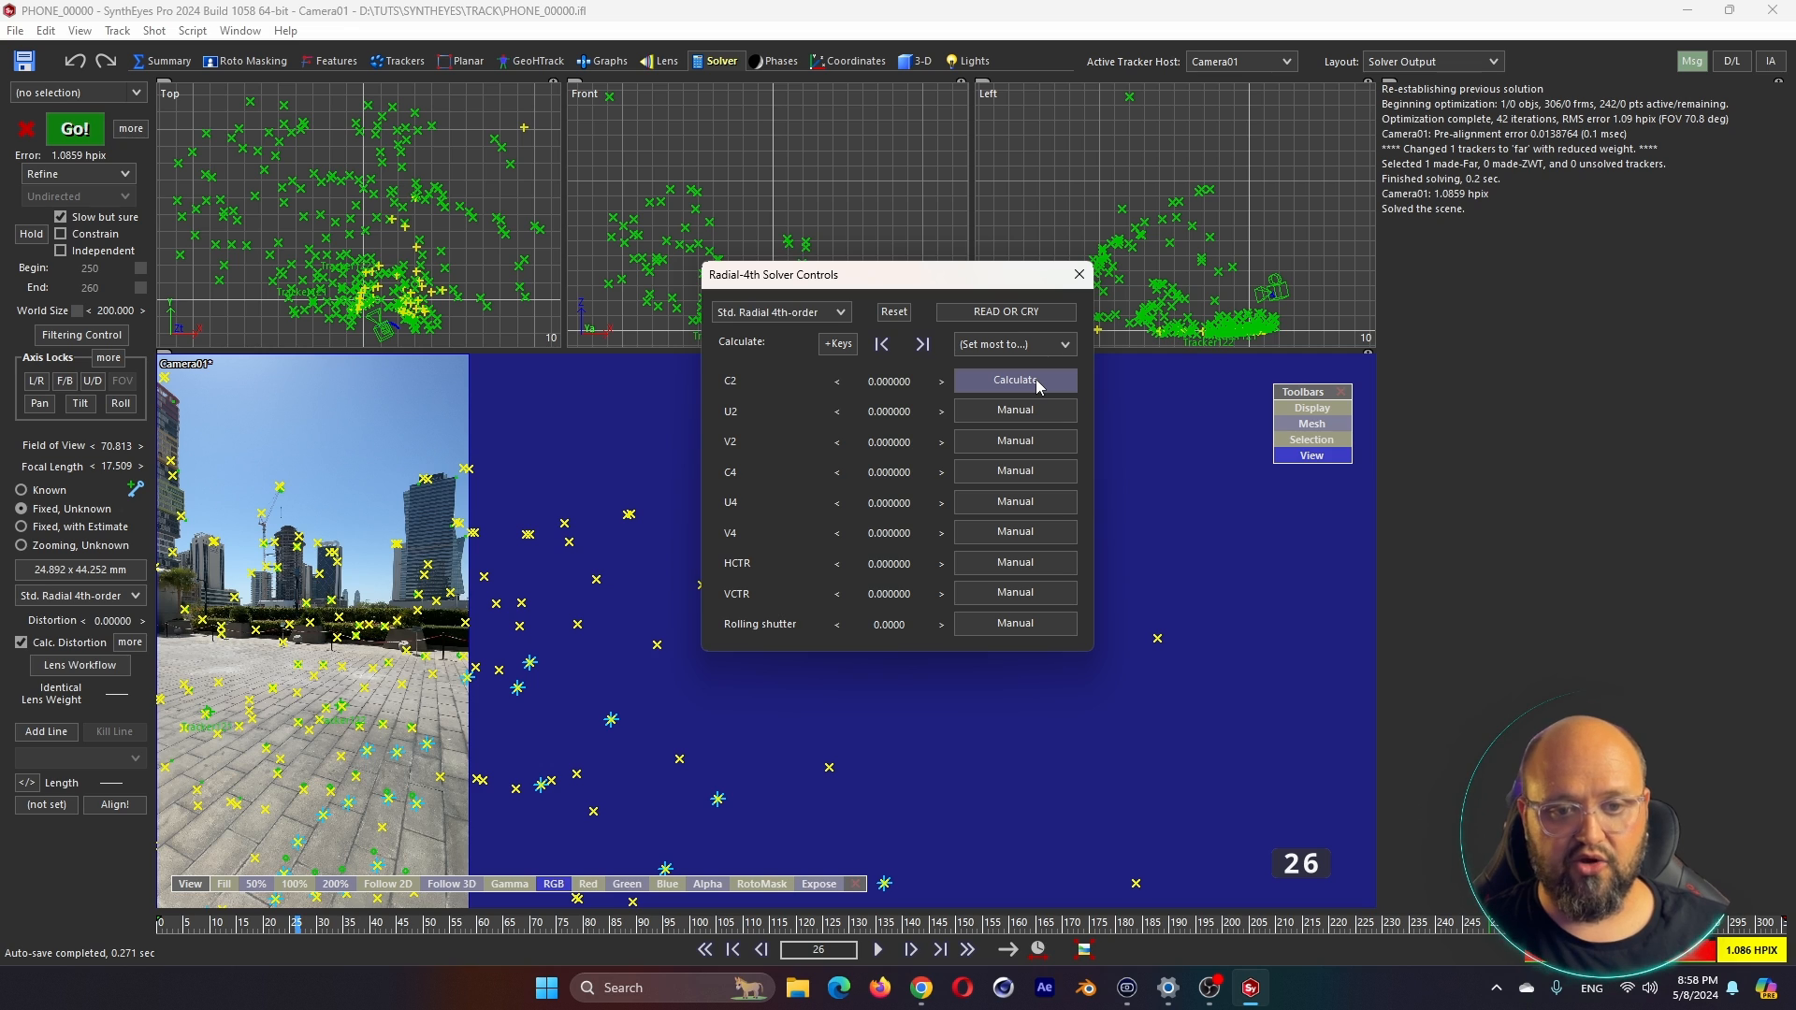
click(75, 128)
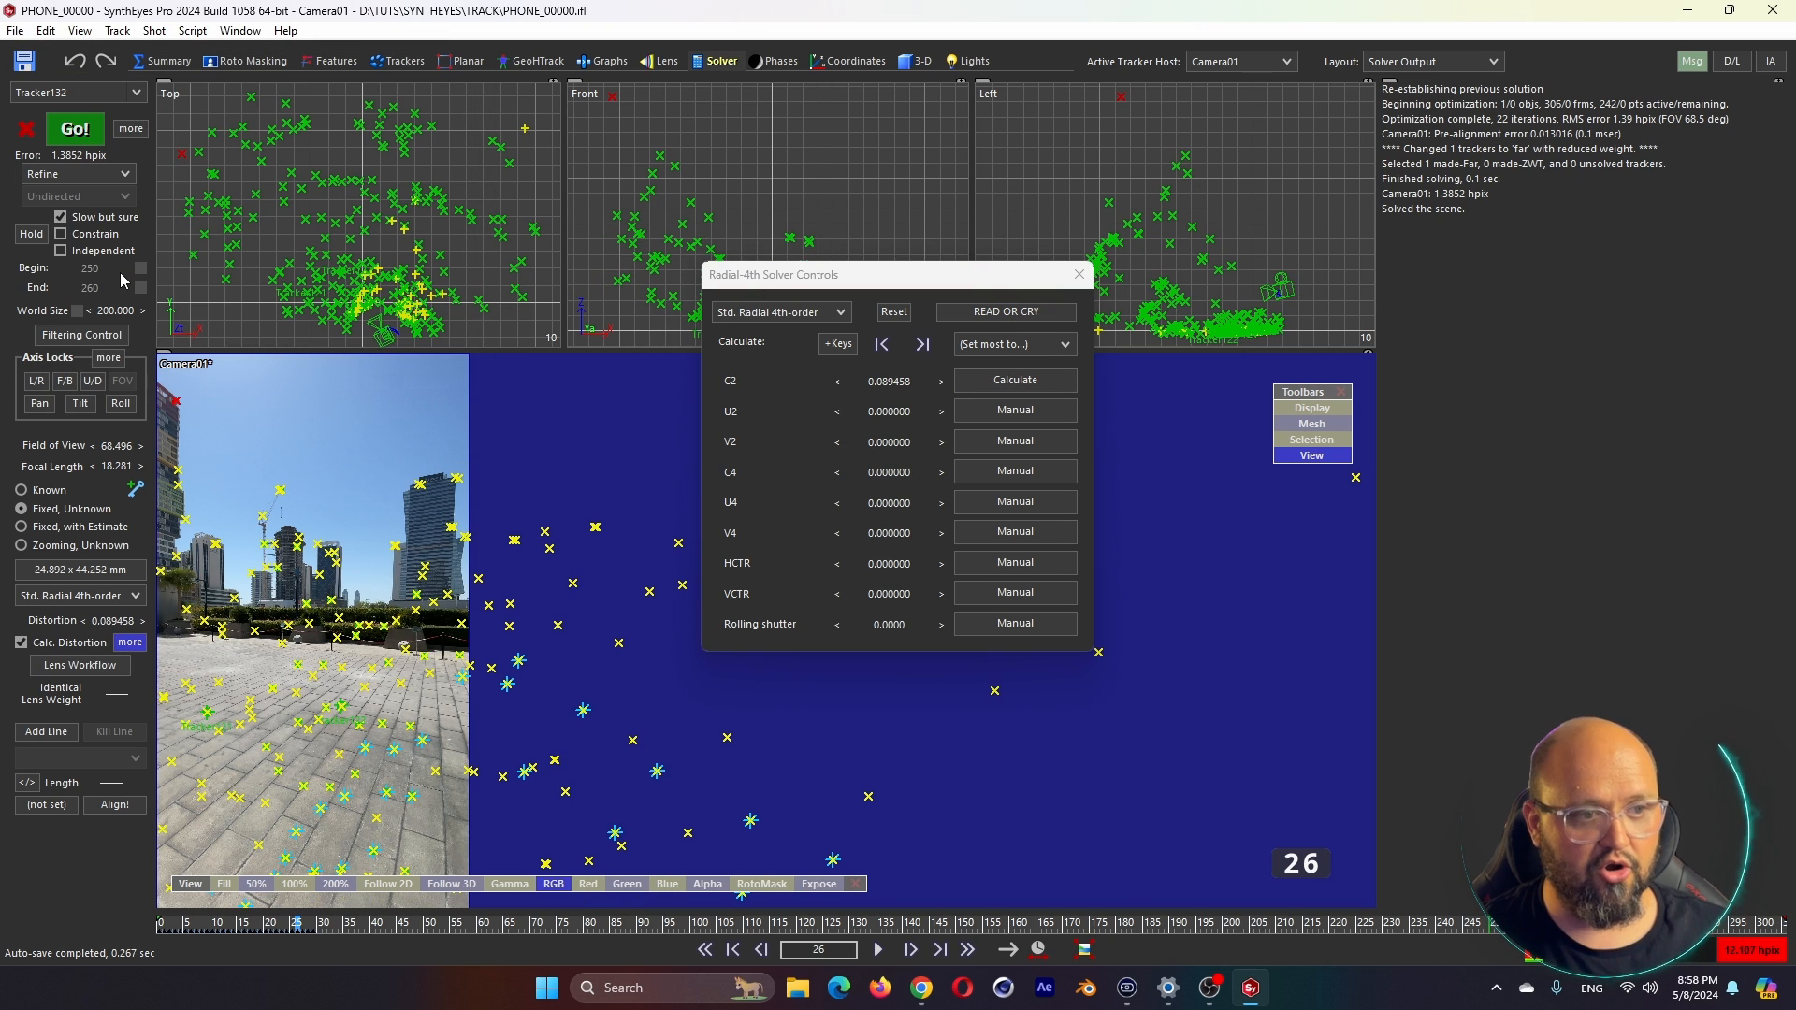
click(1310, 645)
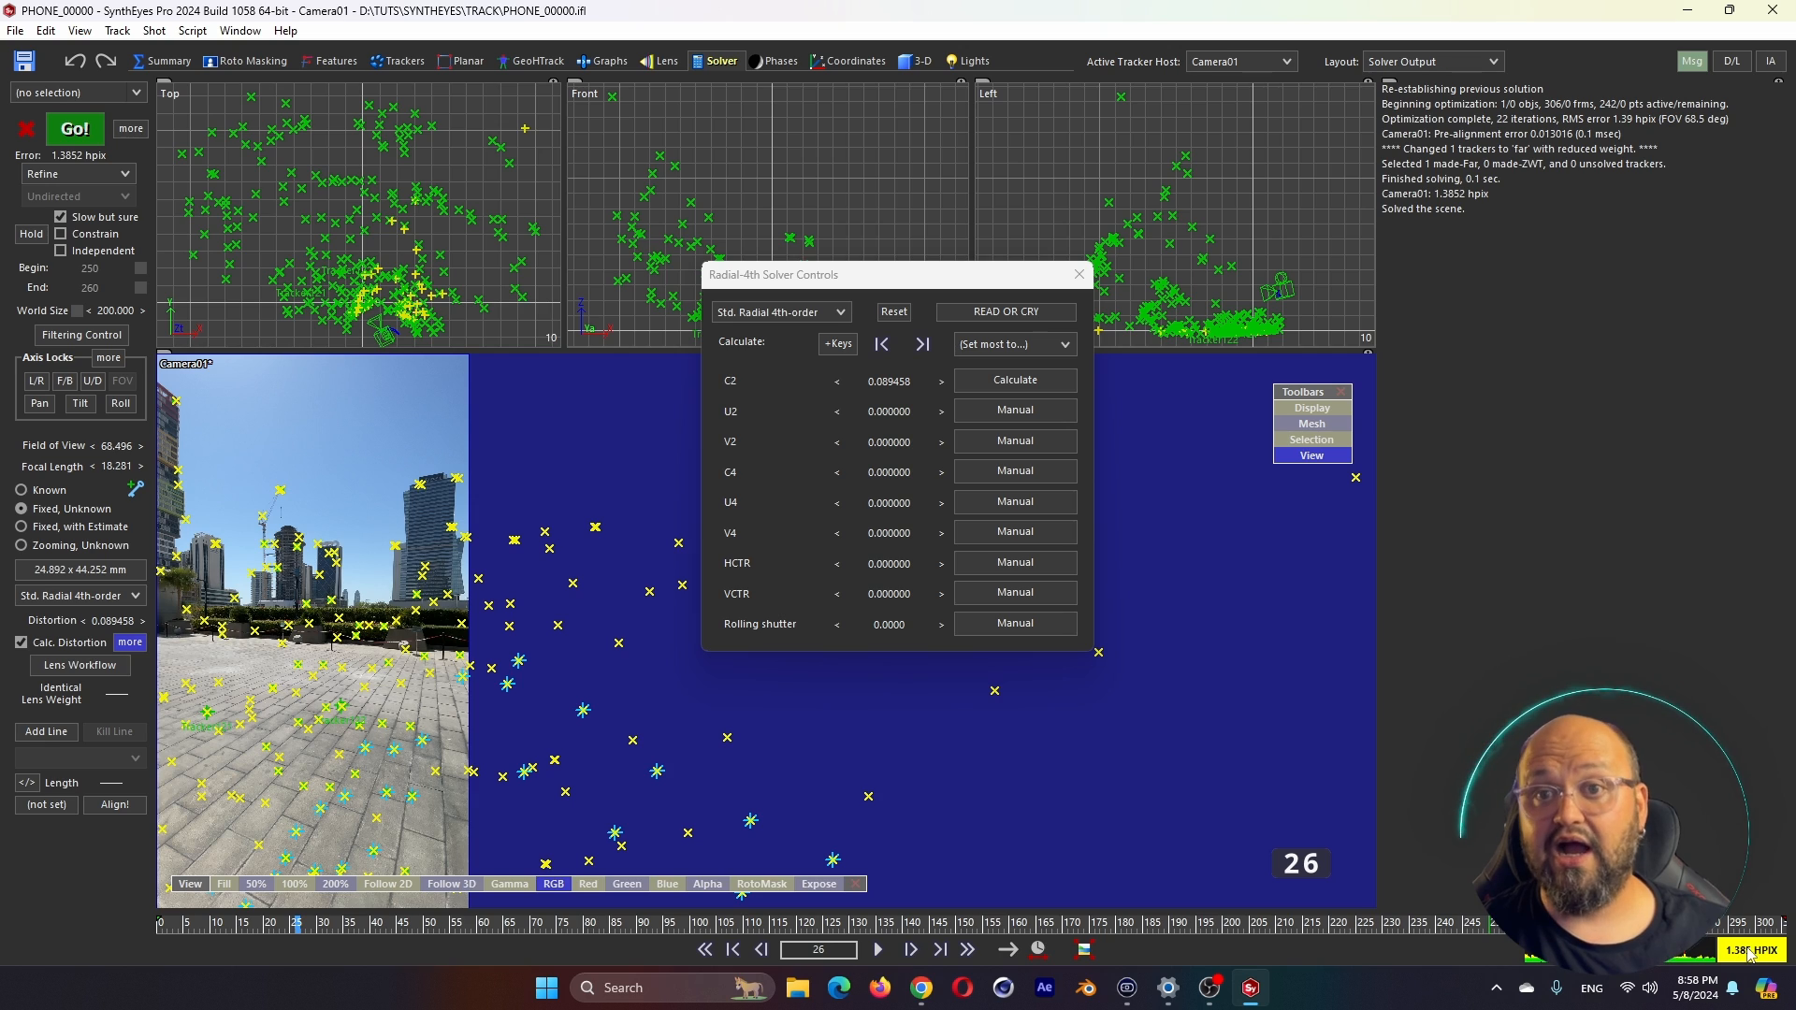
Set the U2 and V2 lens coefficients to Calculate, and solve the scene again
click(1027, 413)
click(1022, 442)
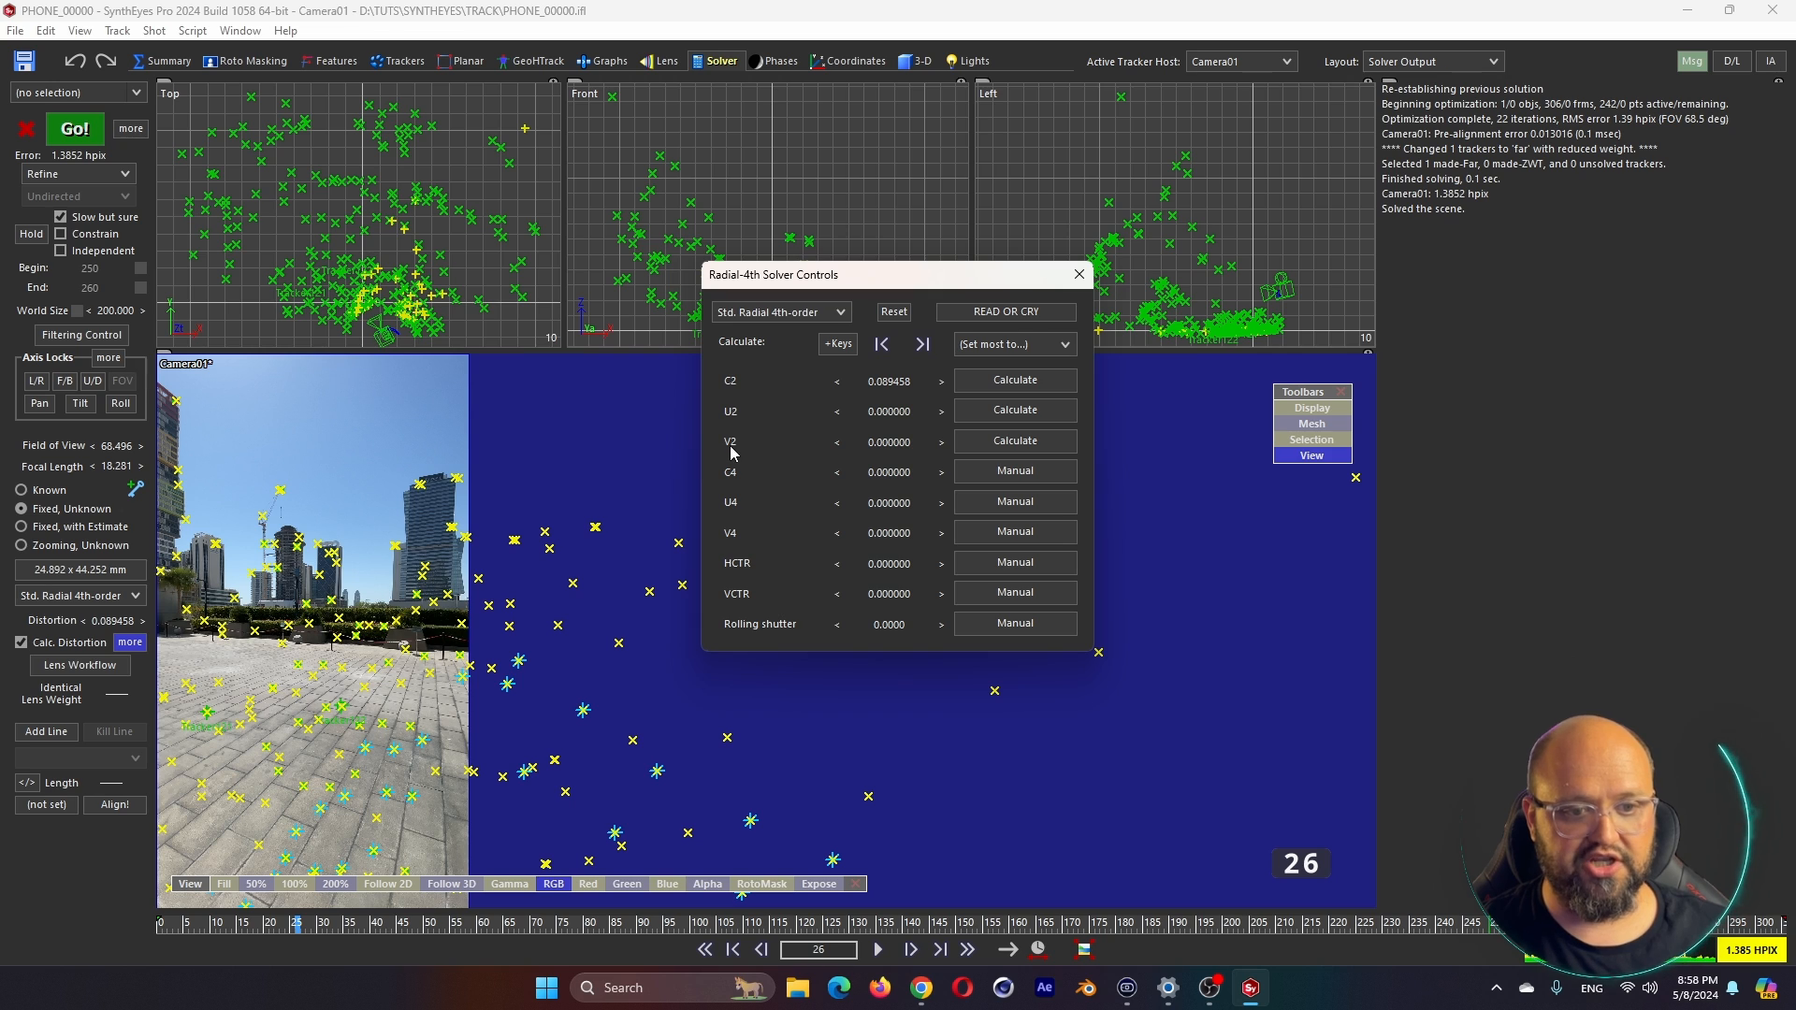
click(75, 128)
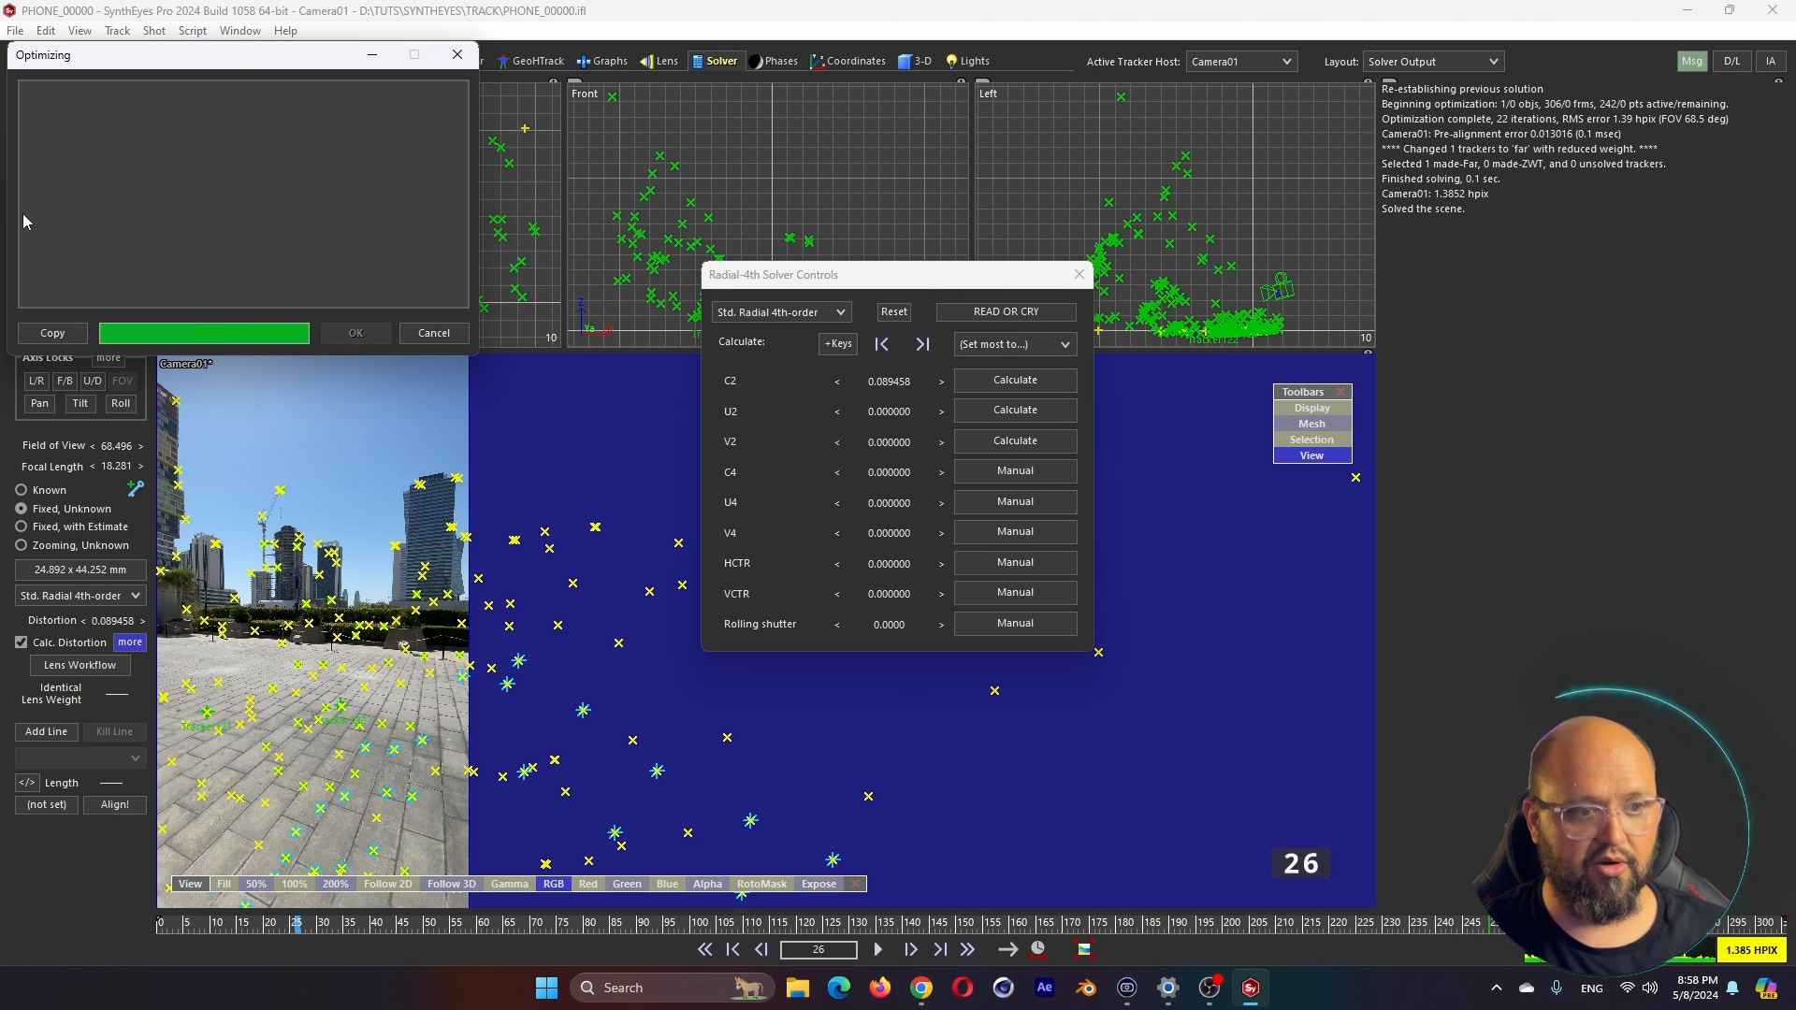
click(1263, 708)
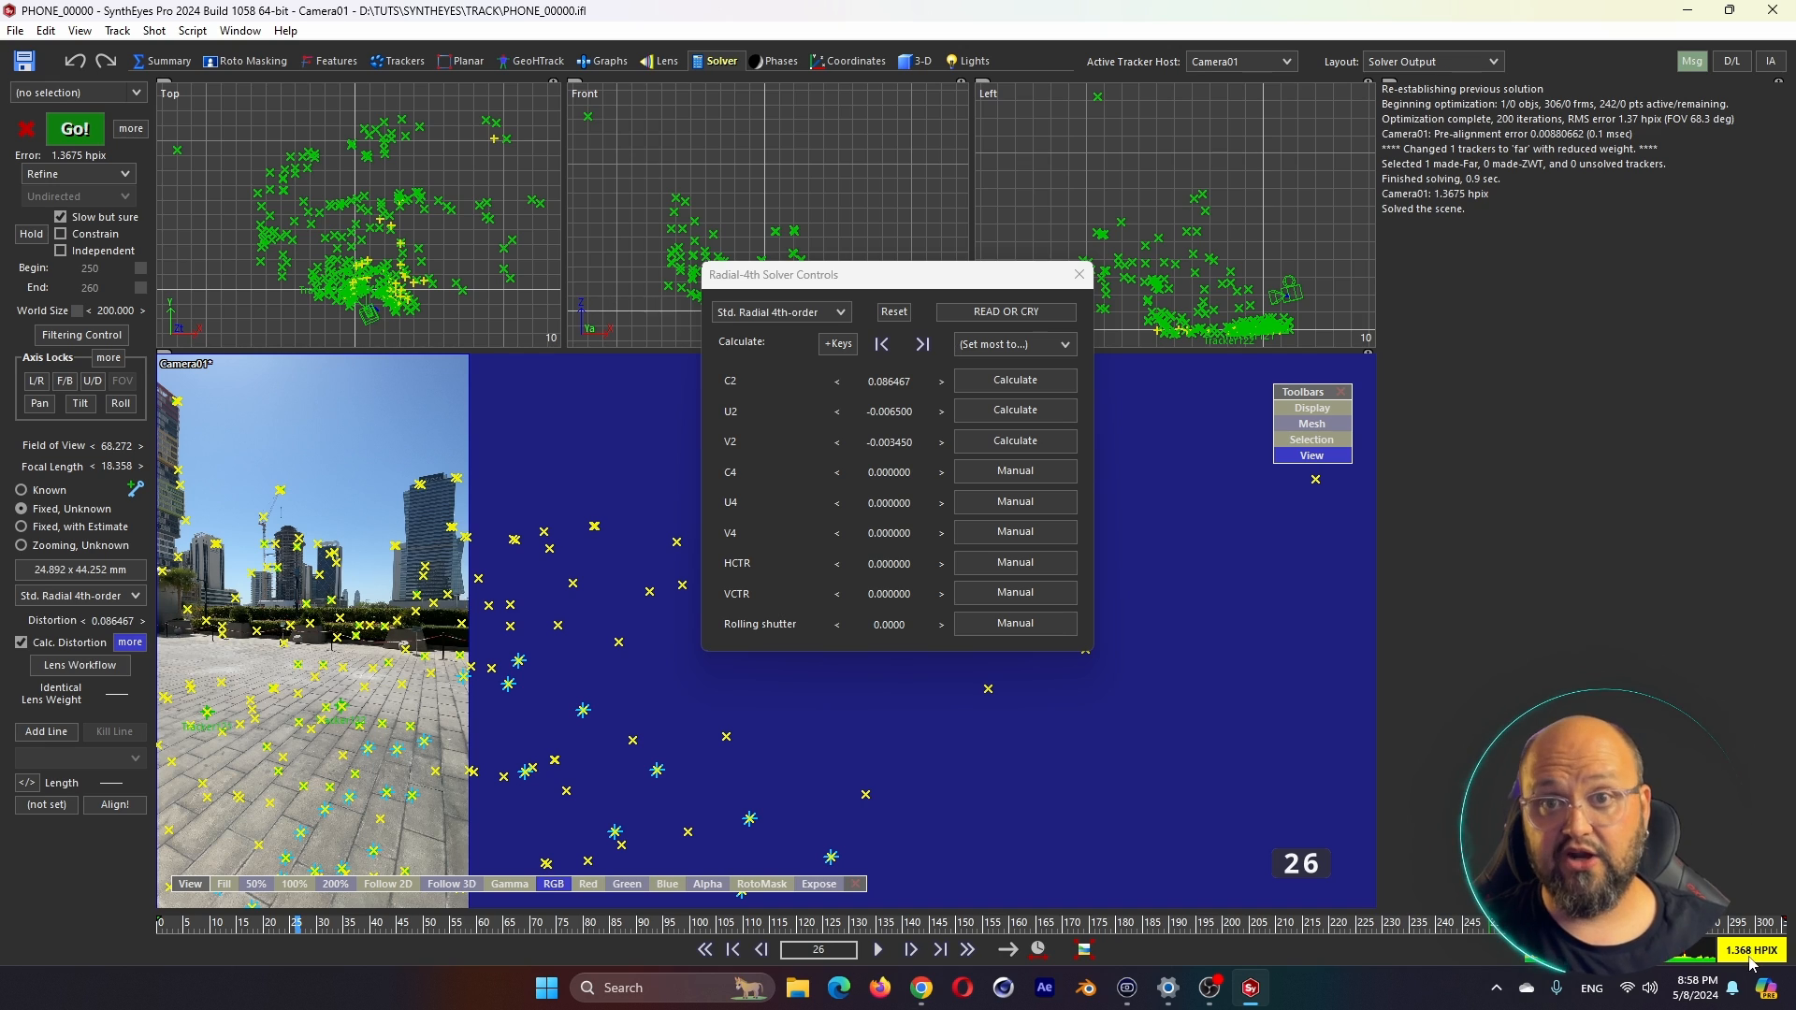
Set the C4, U4 and V4 lens coefficients to Calculate, solve the scene again, and close the lens solver controls
click(992, 472)
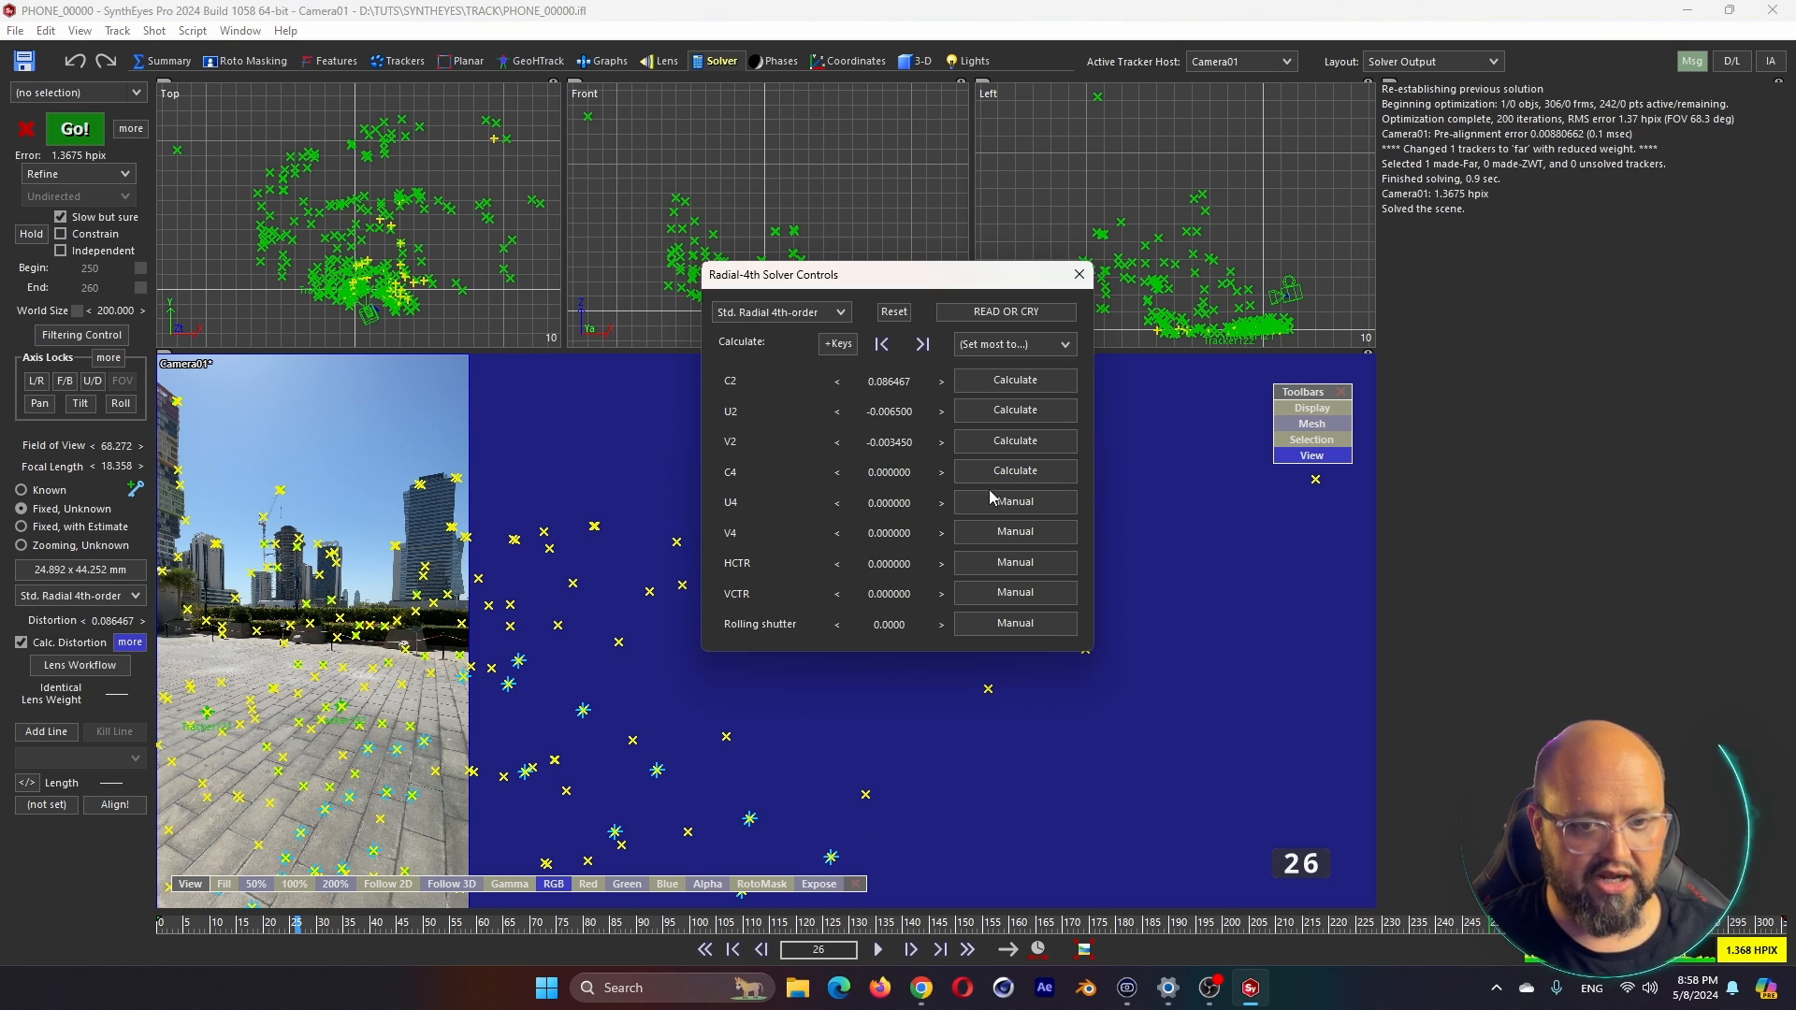
click(997, 502)
click(994, 534)
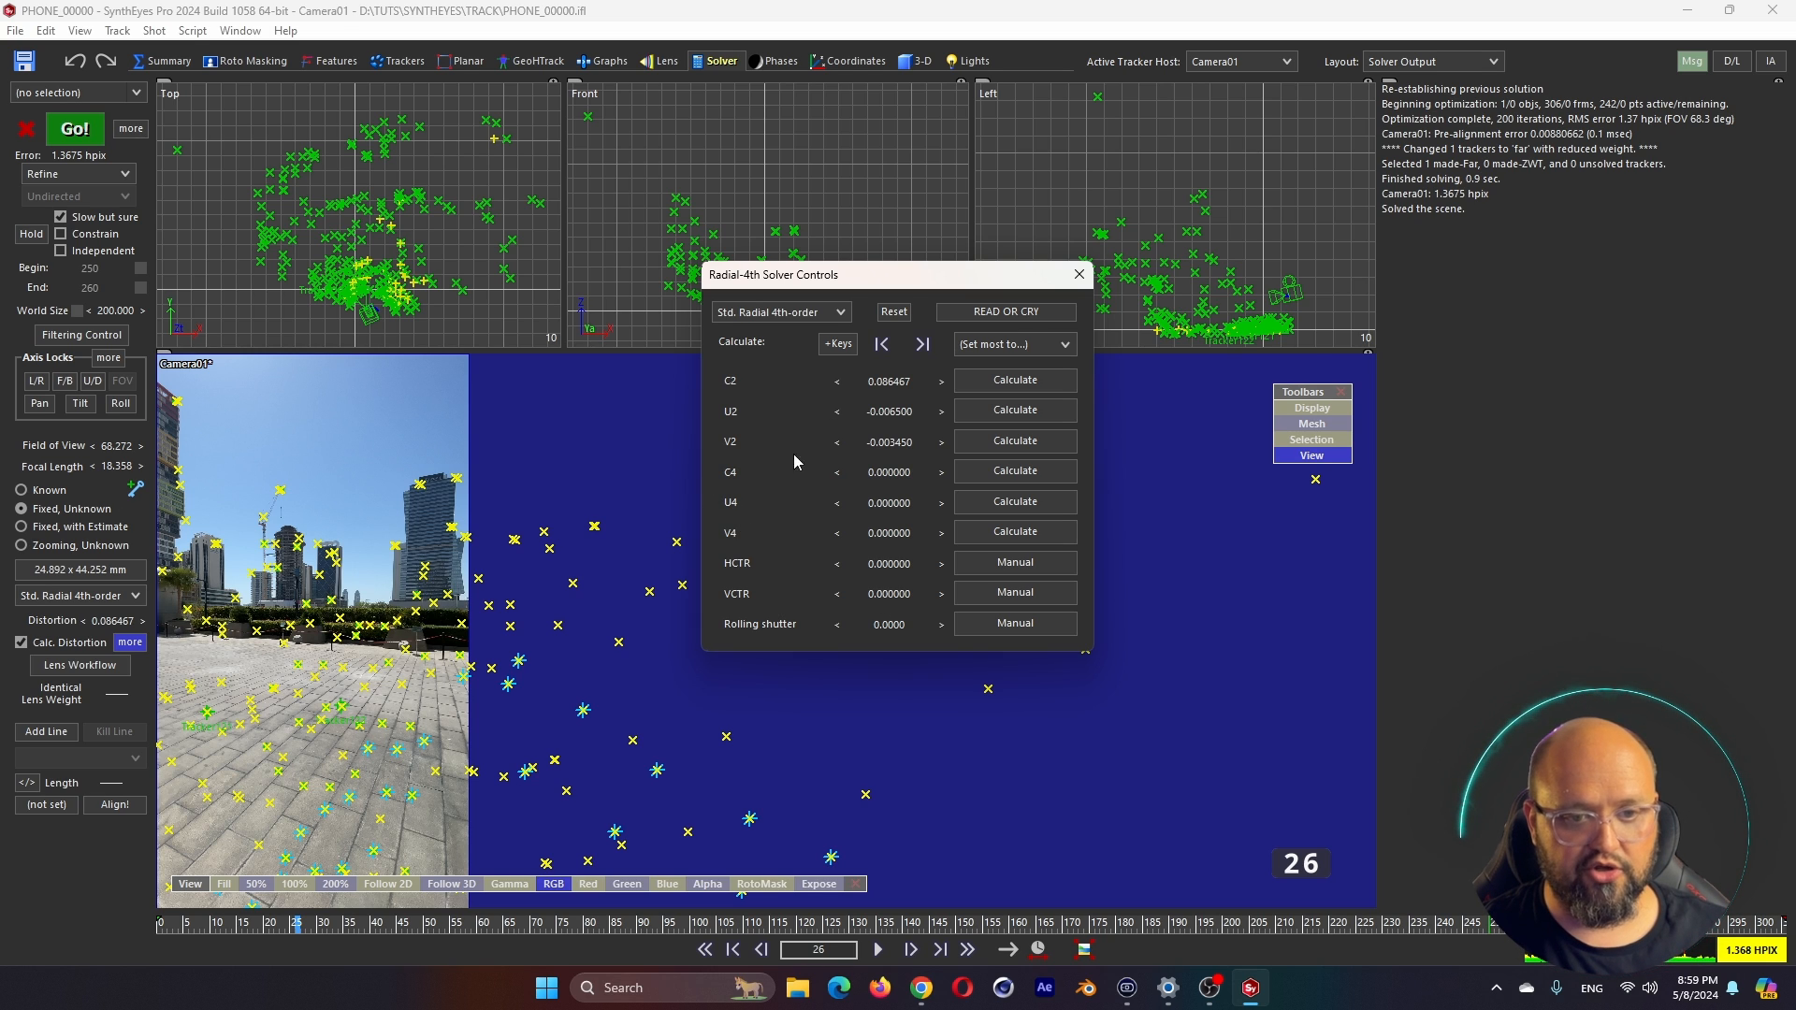
click(86, 137)
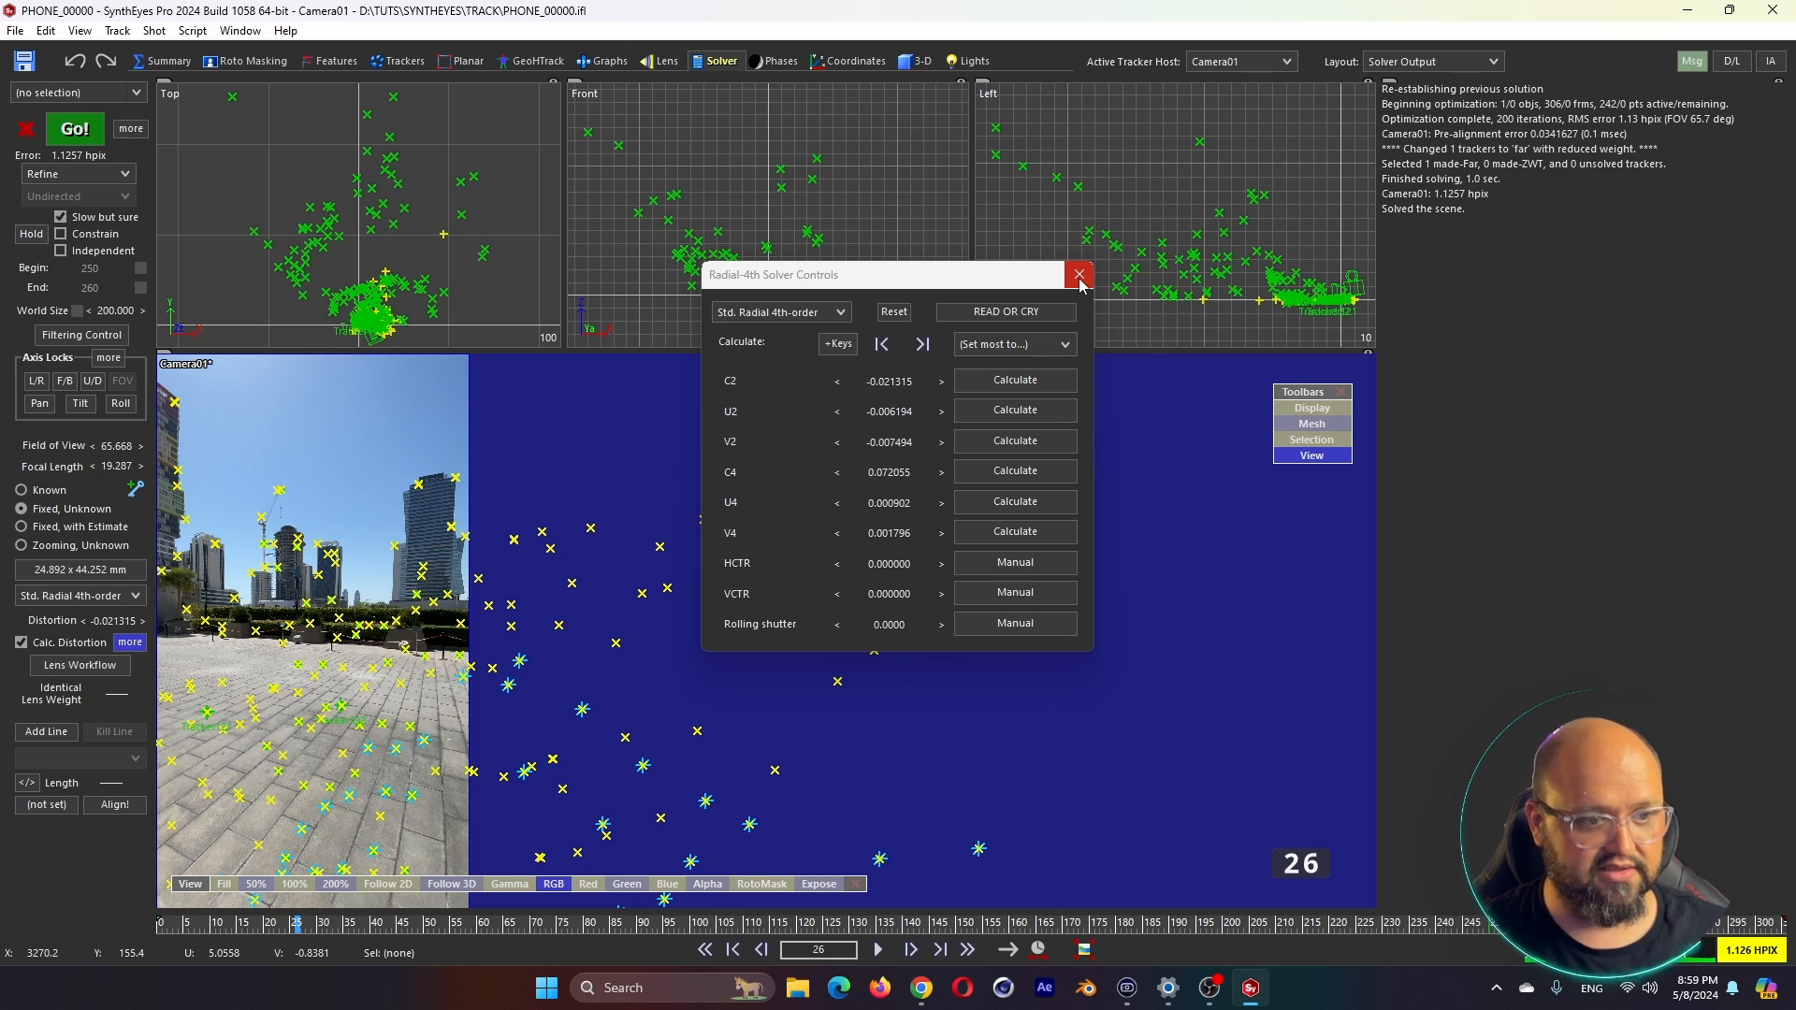
click(1080, 277)
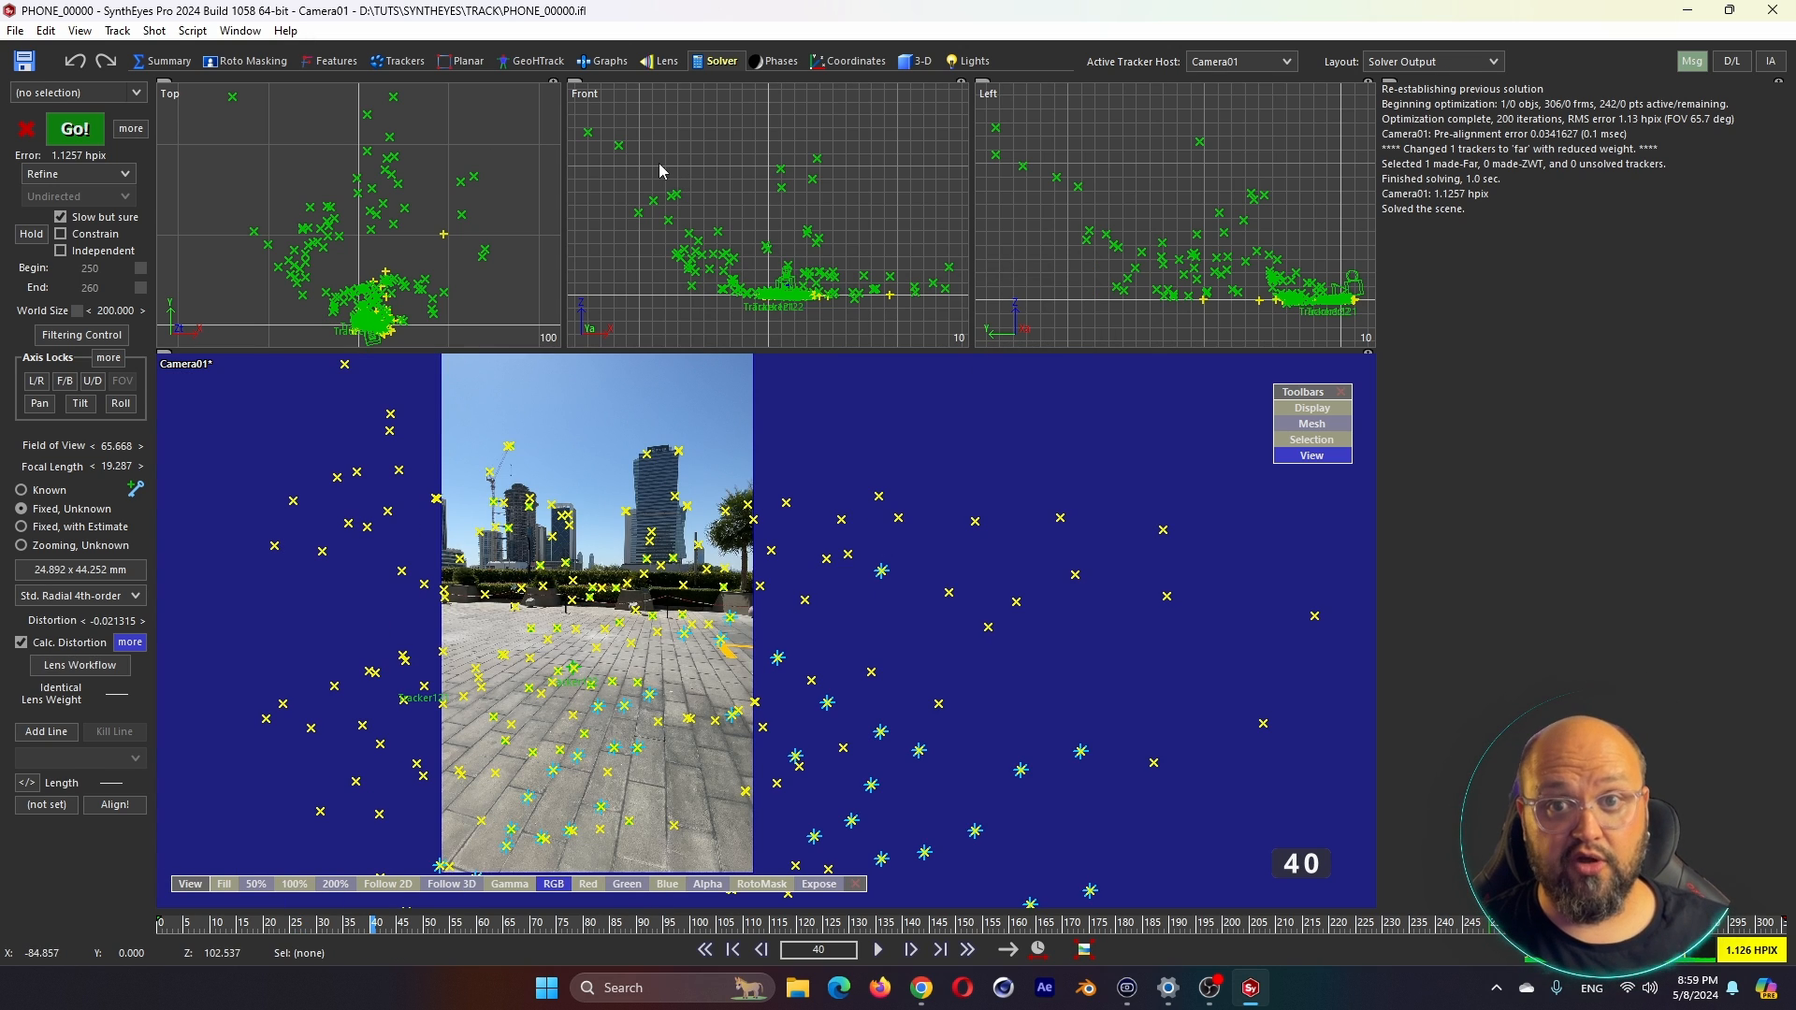
Examine the lens distortion grid over the footage at frame 40, from the image's upper corners down to the buildings and hedge
click(663, 61)
scroll(734, 600, down, 2)
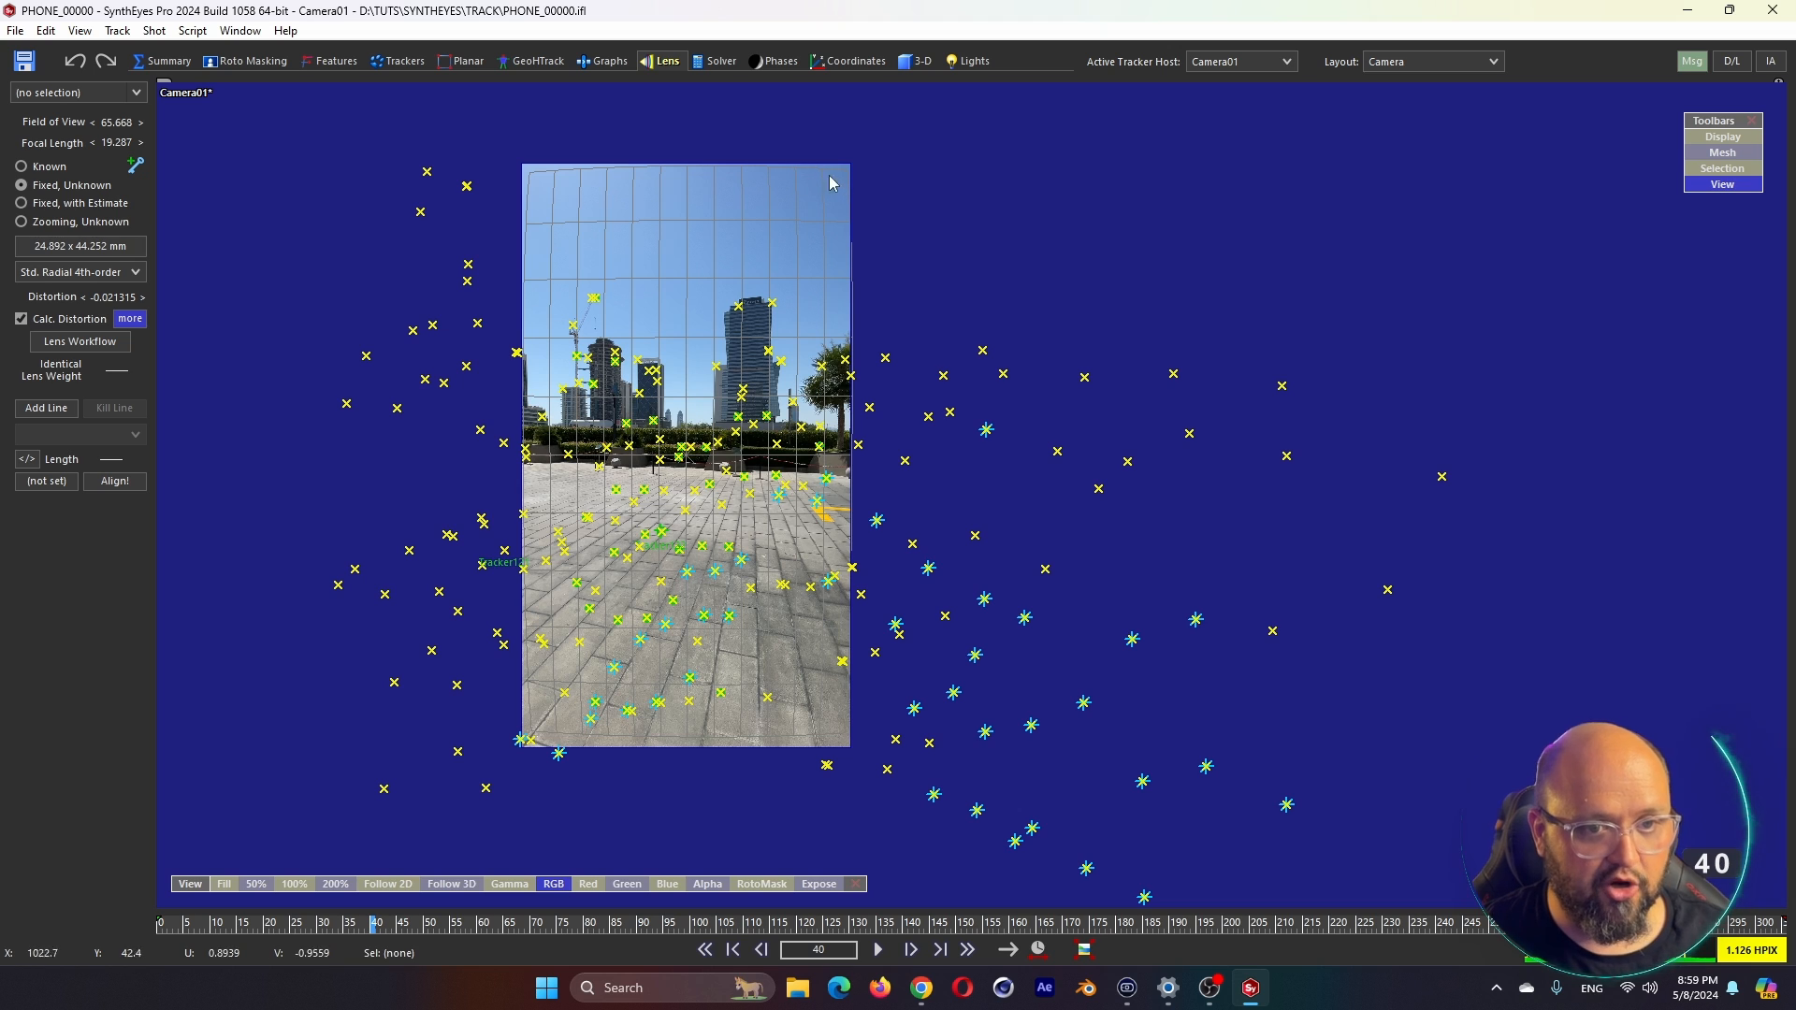
scroll(568, 187, up, 5)
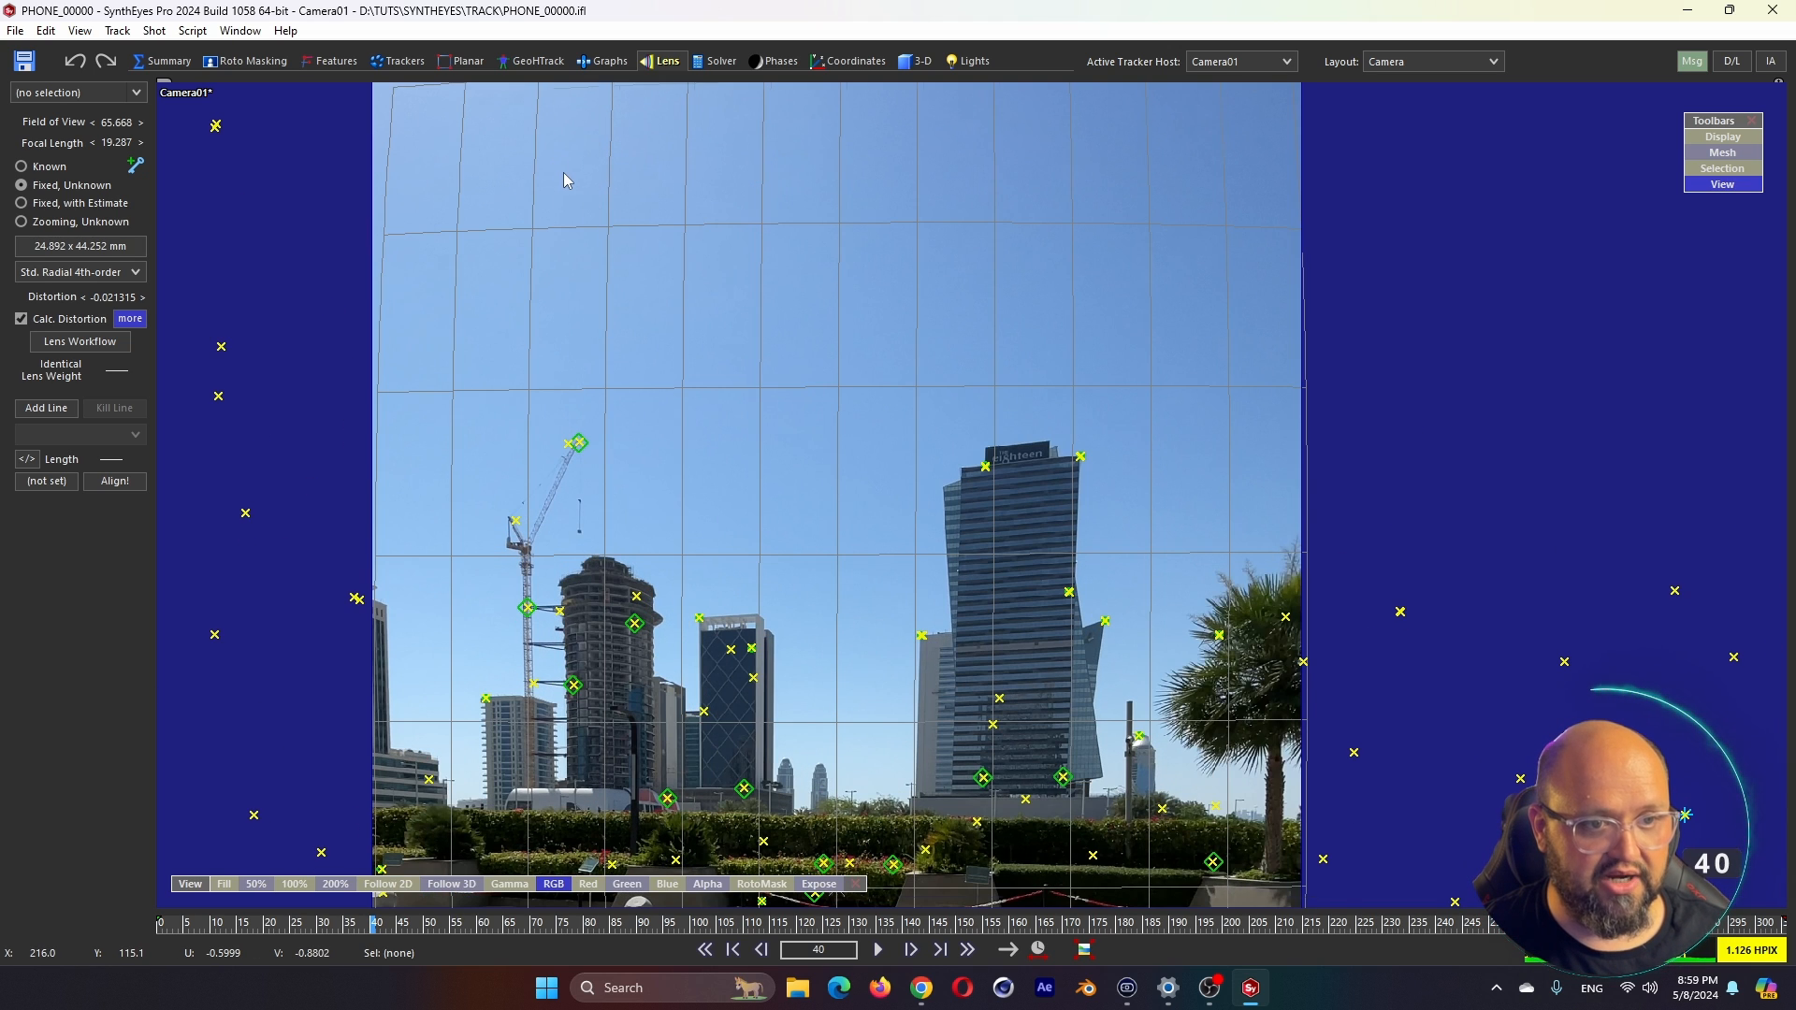
middle_drag(565, 180, 633, 289)
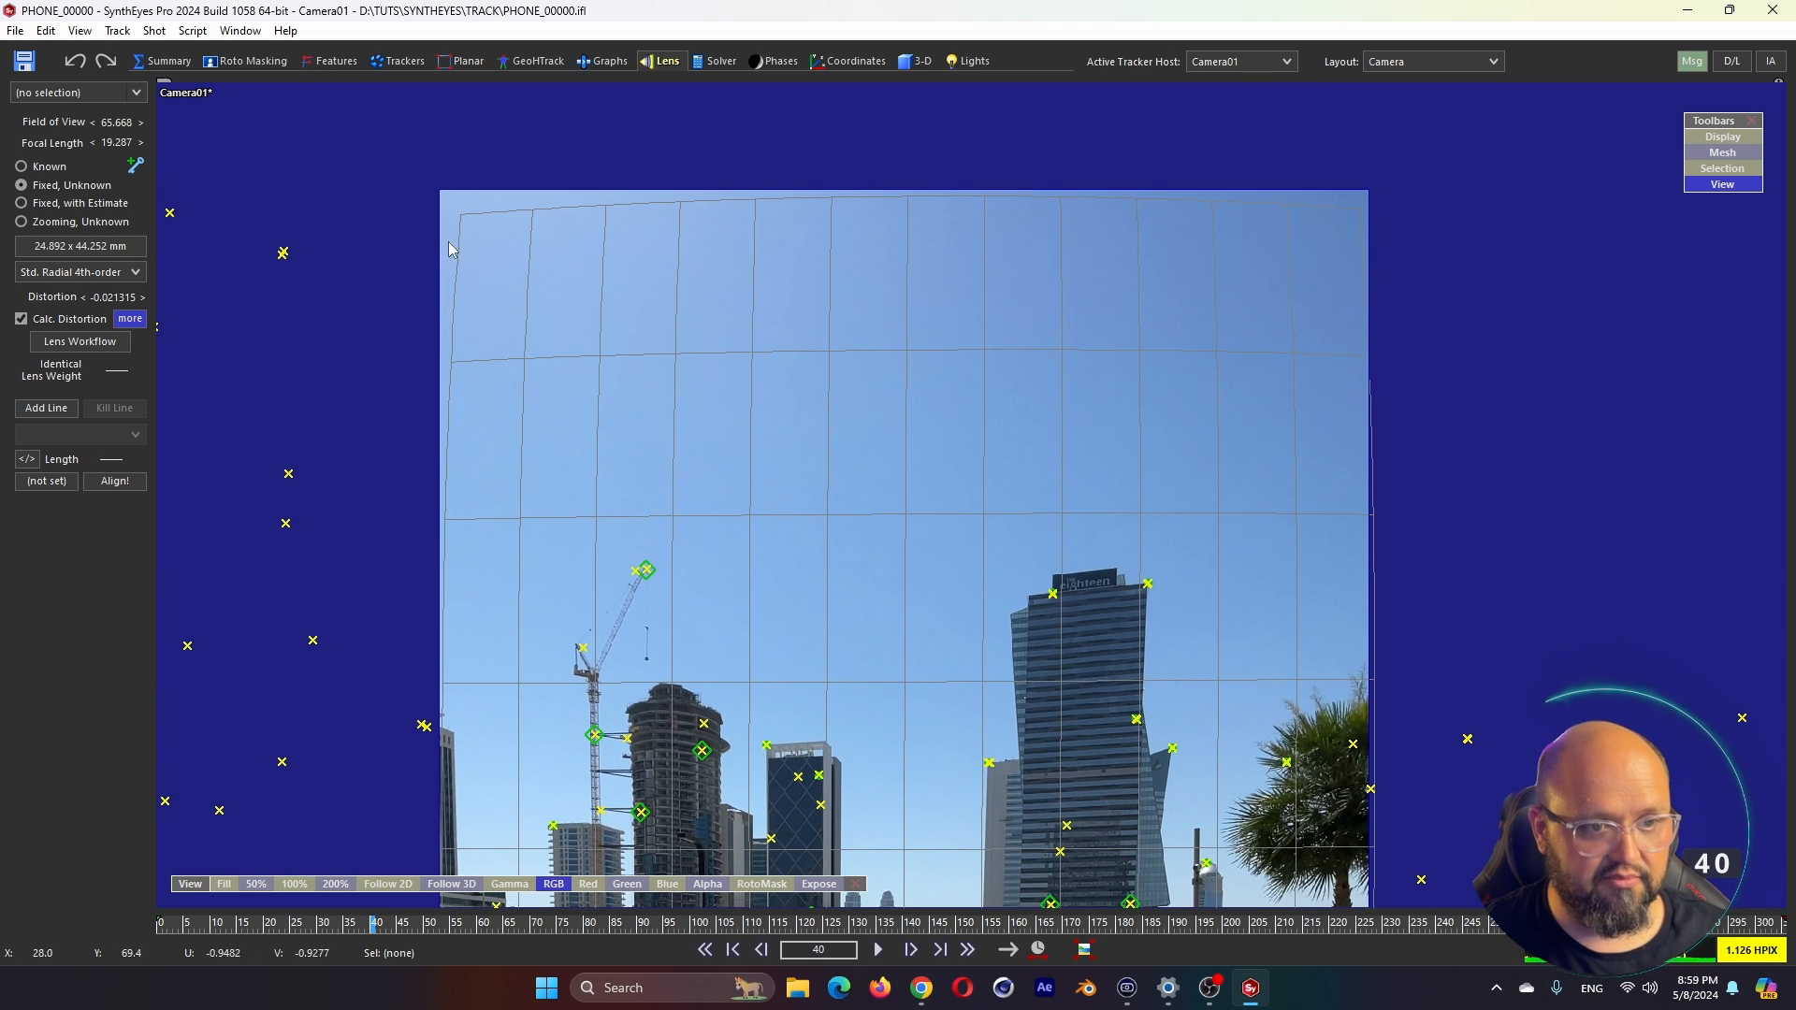
middle_drag(789, 479, 788, 155)
scroll(774, 524, up, 2)
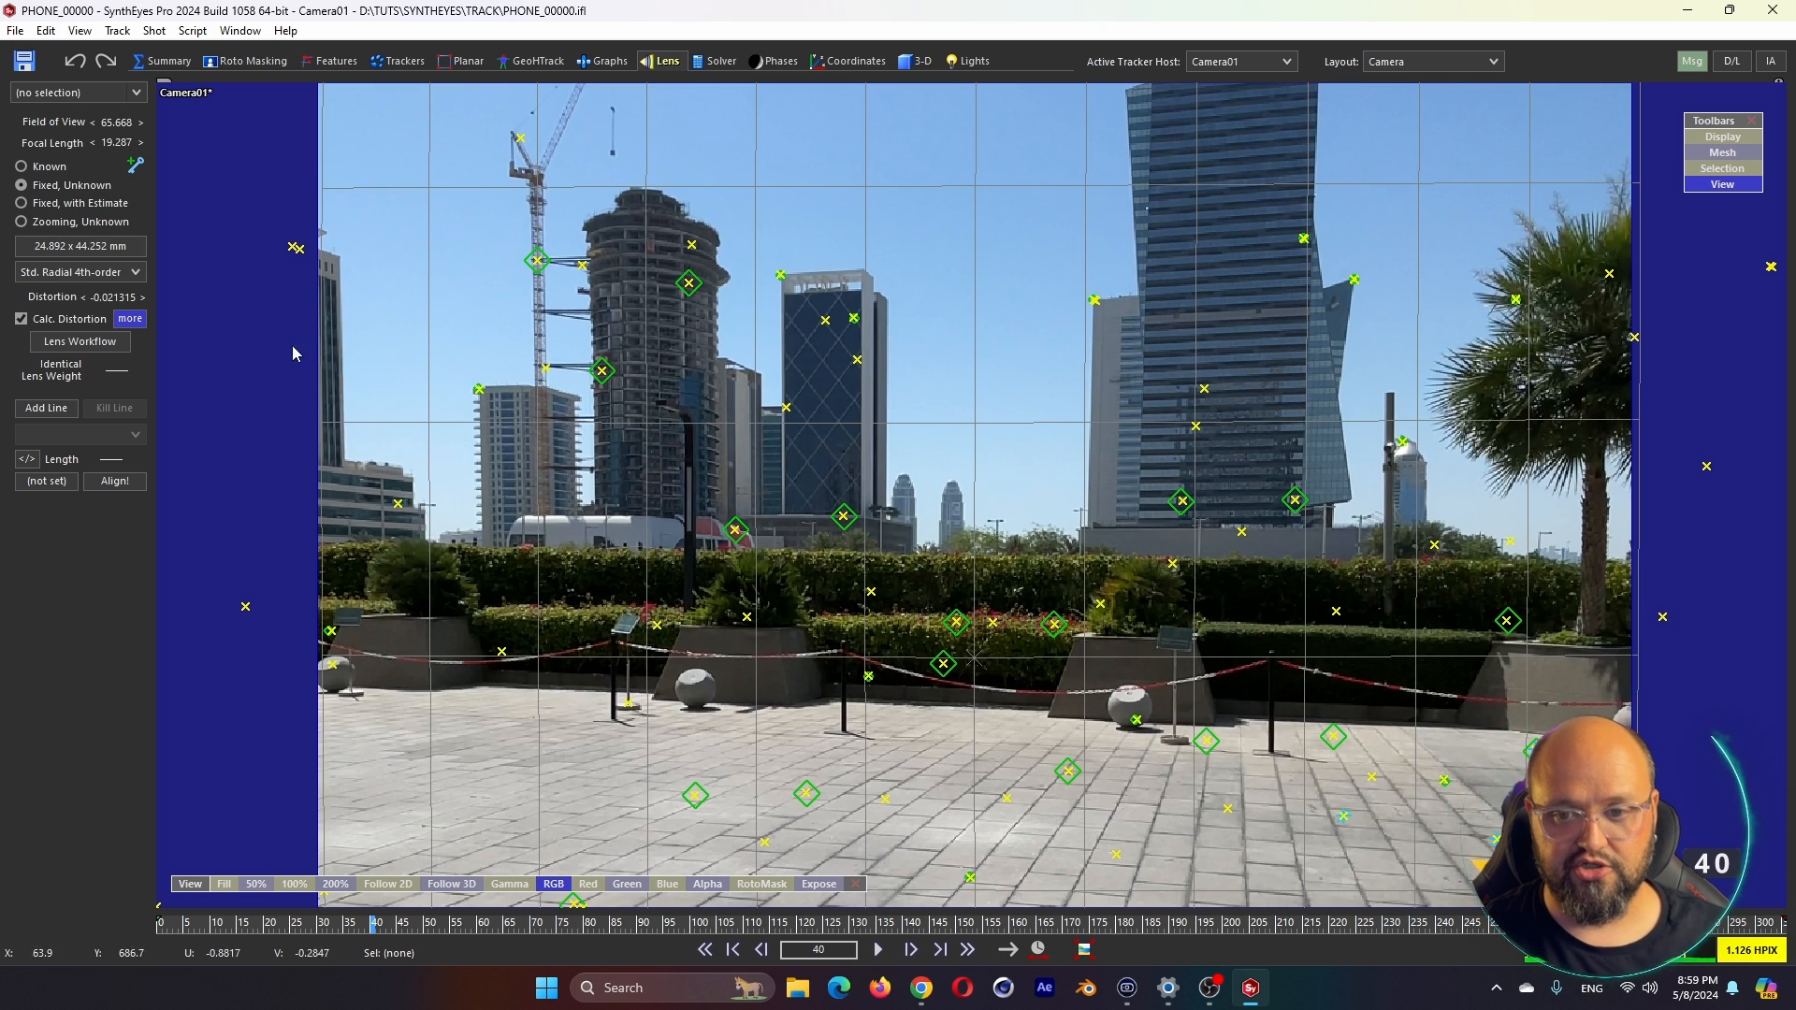
In the advanced feature detection settings, set the big blip density to 300 and the maximum tracker count to 300
scroll(665, 689, down, 4)
key(F8)
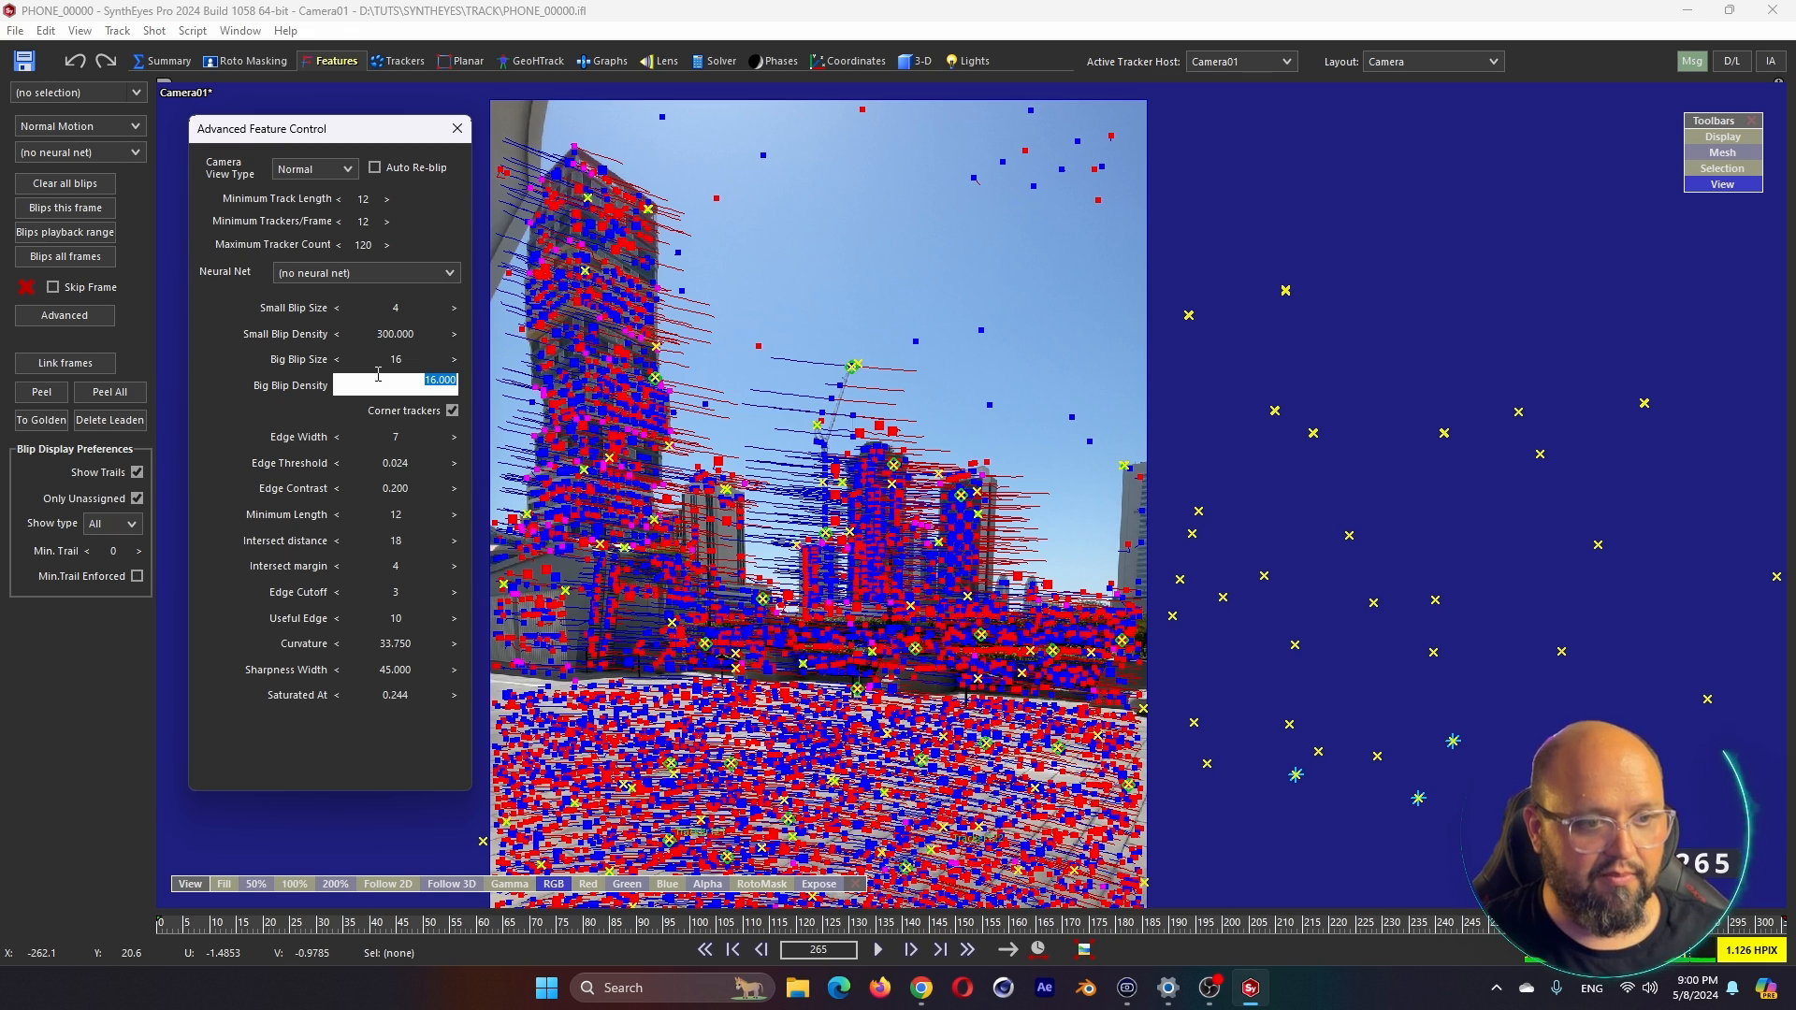
text(3)
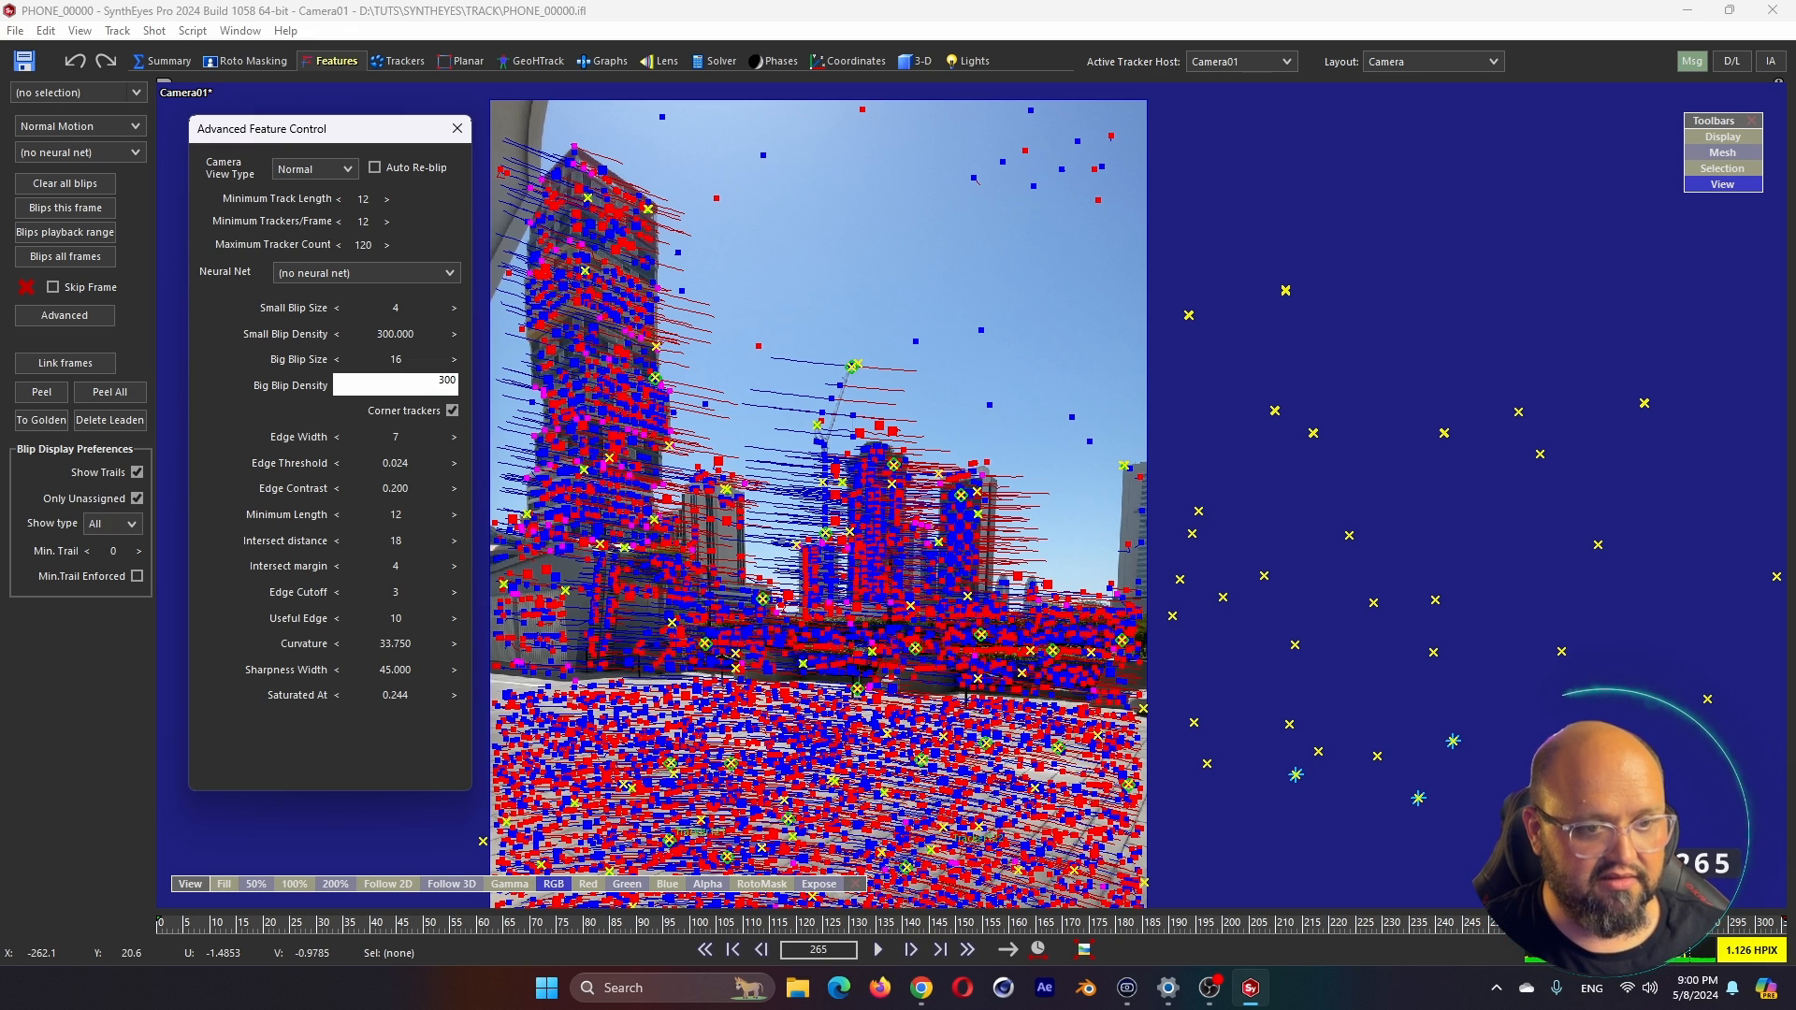
key(Return)
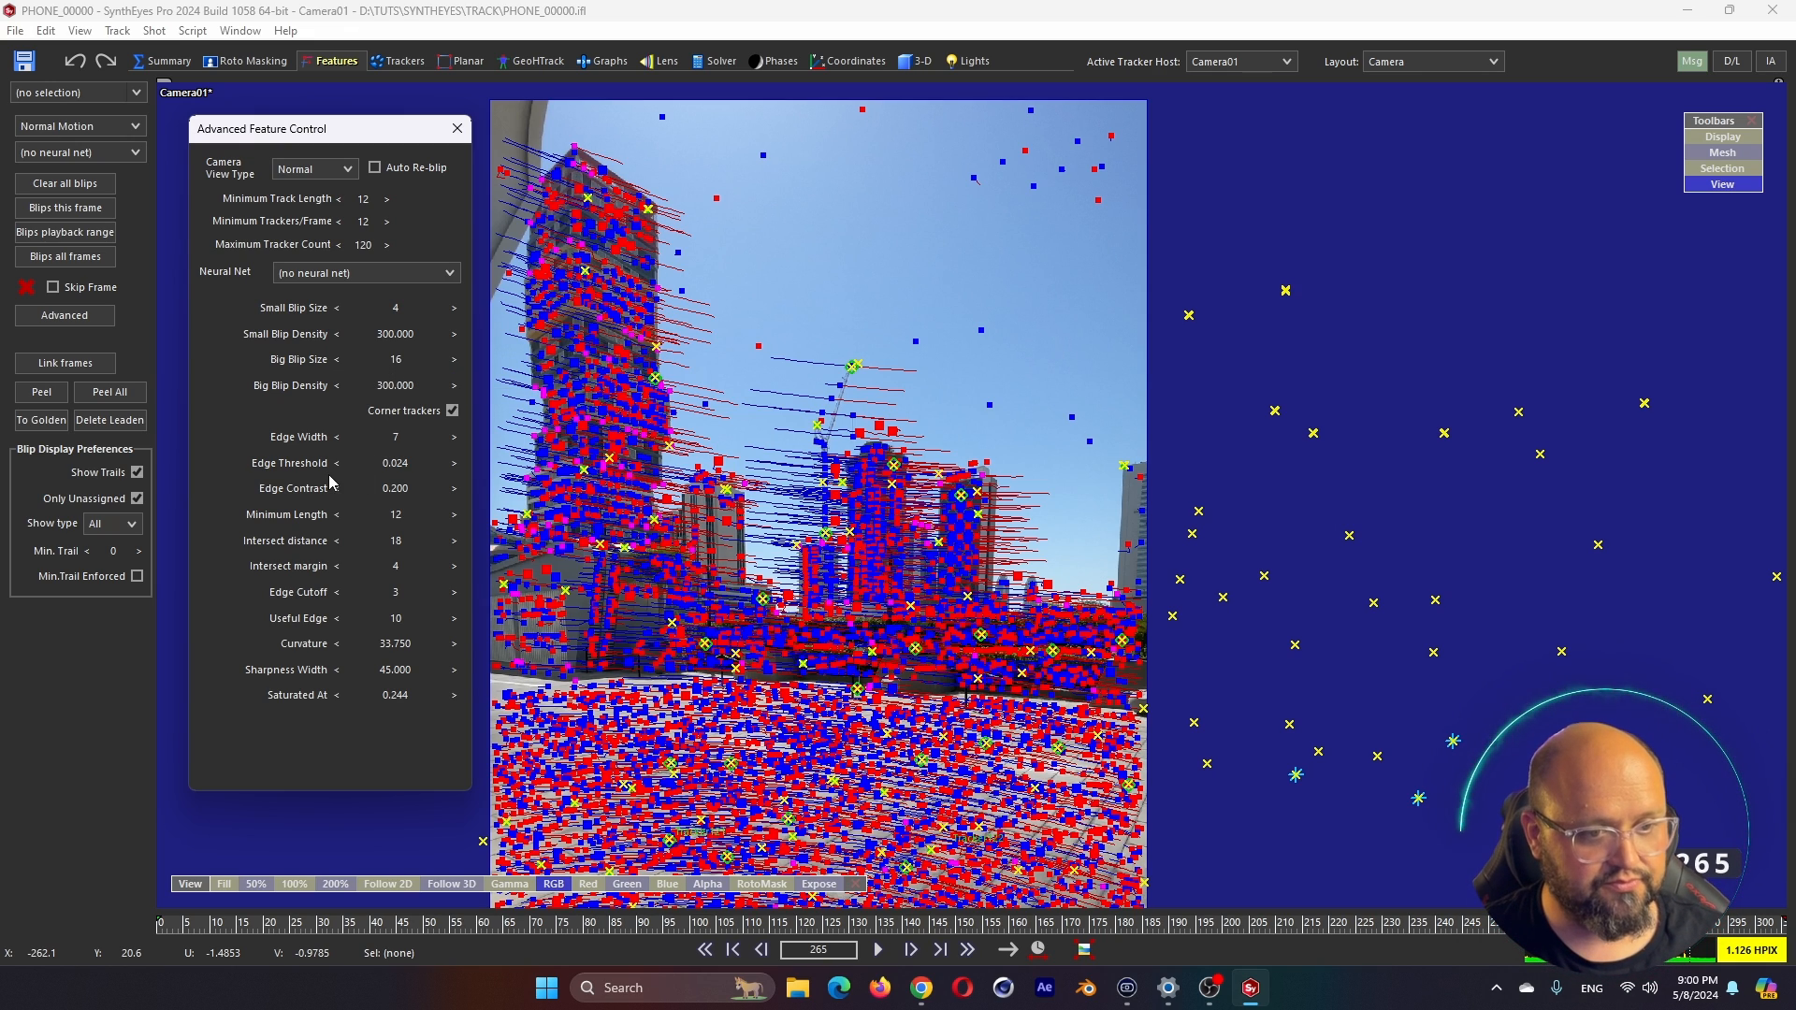
click(370, 244)
text(300)
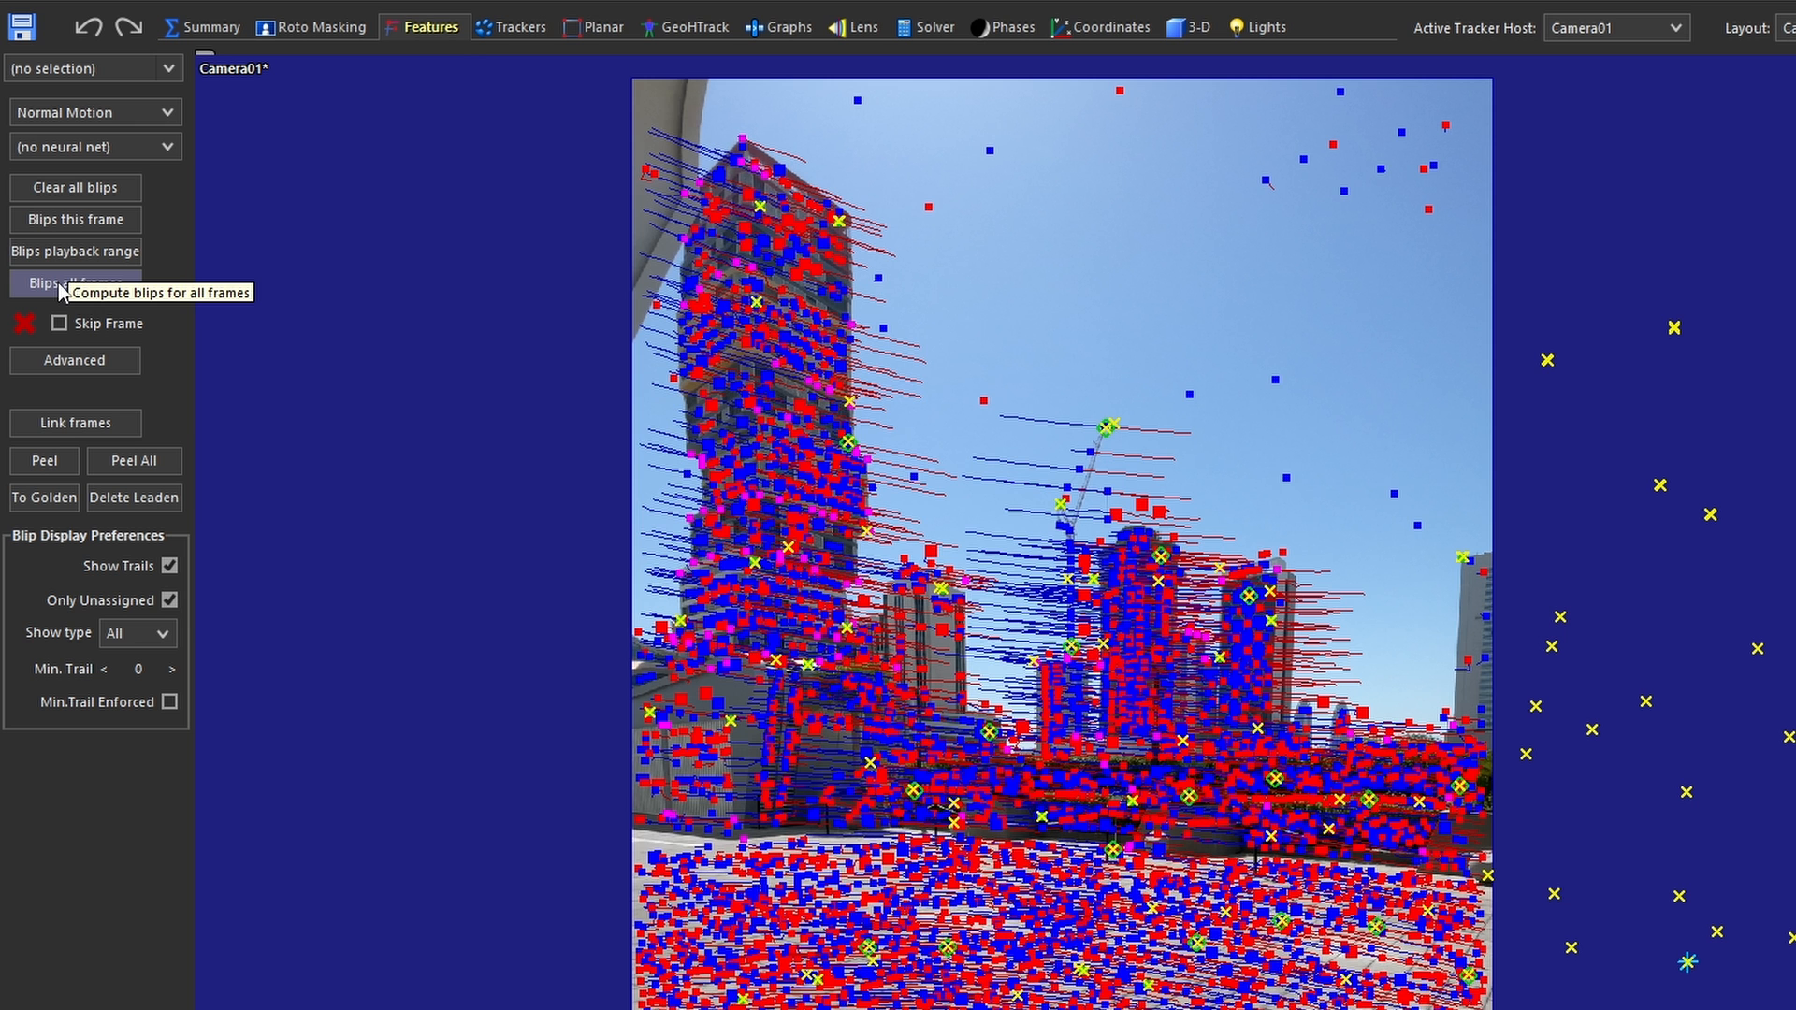
Recompute the blips for all frames, peel all of them into trackers, and check the footage at frame 98
click(61, 284)
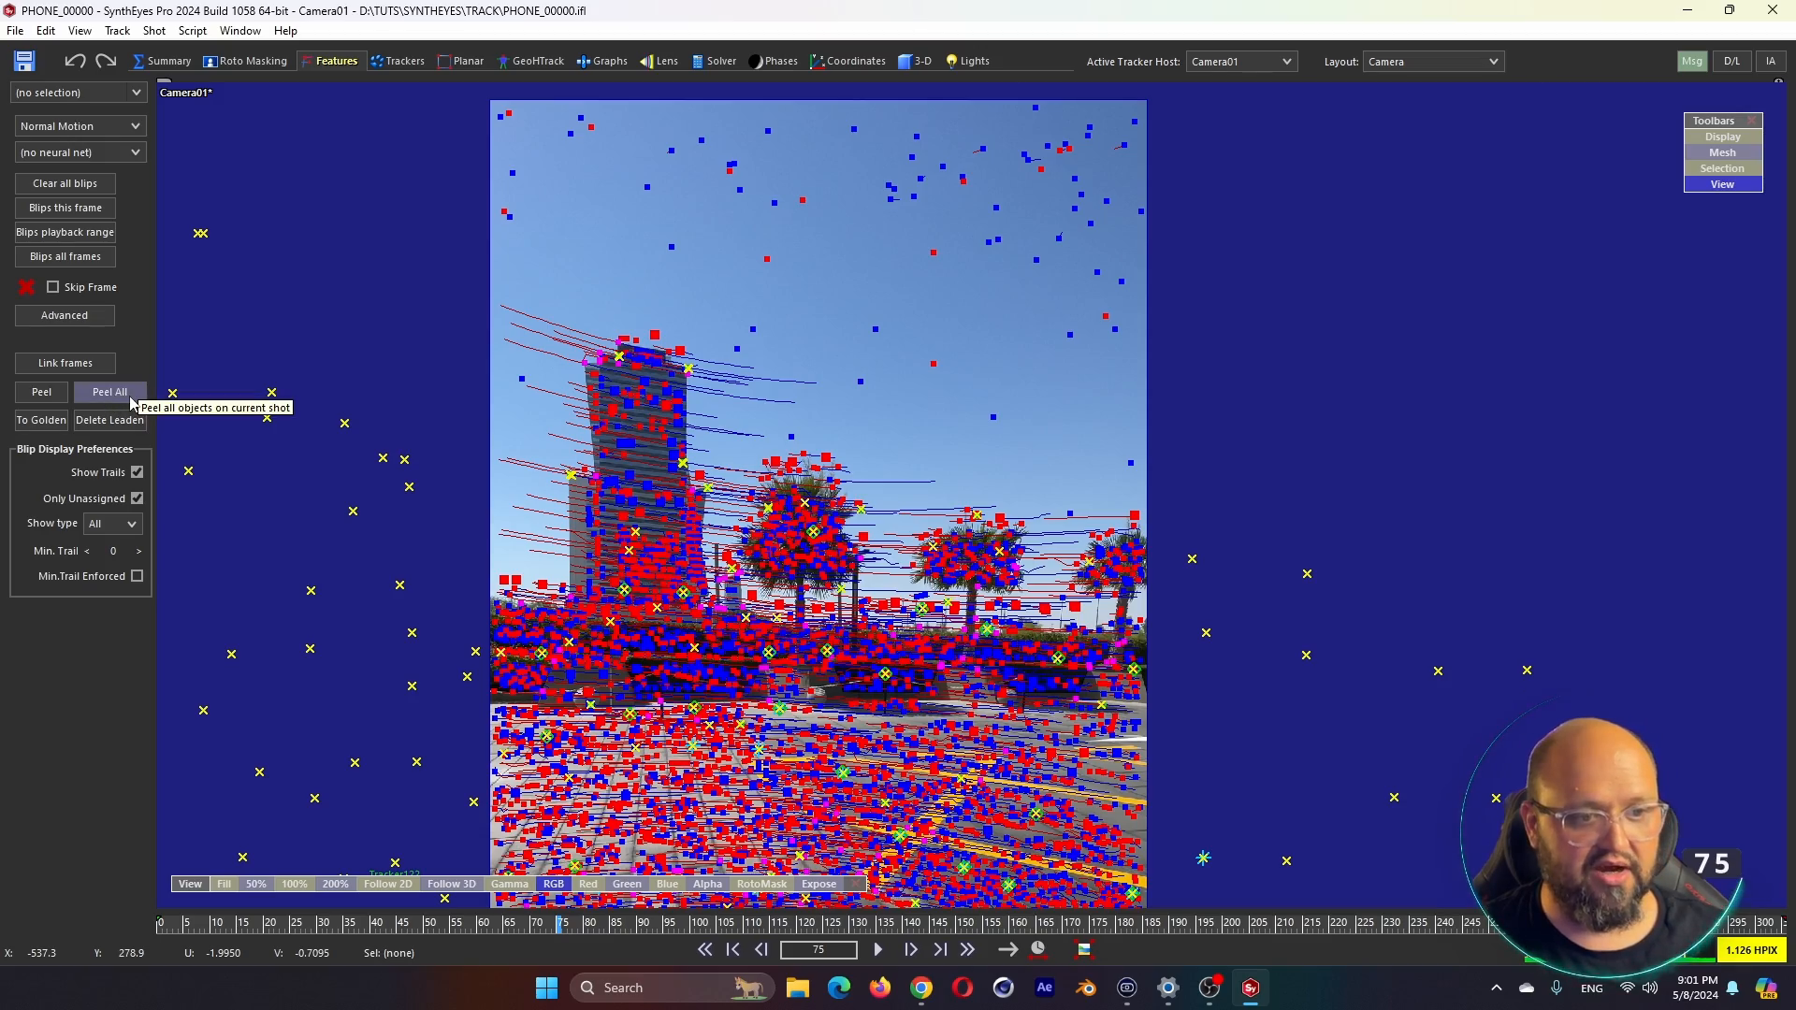
click(132, 400)
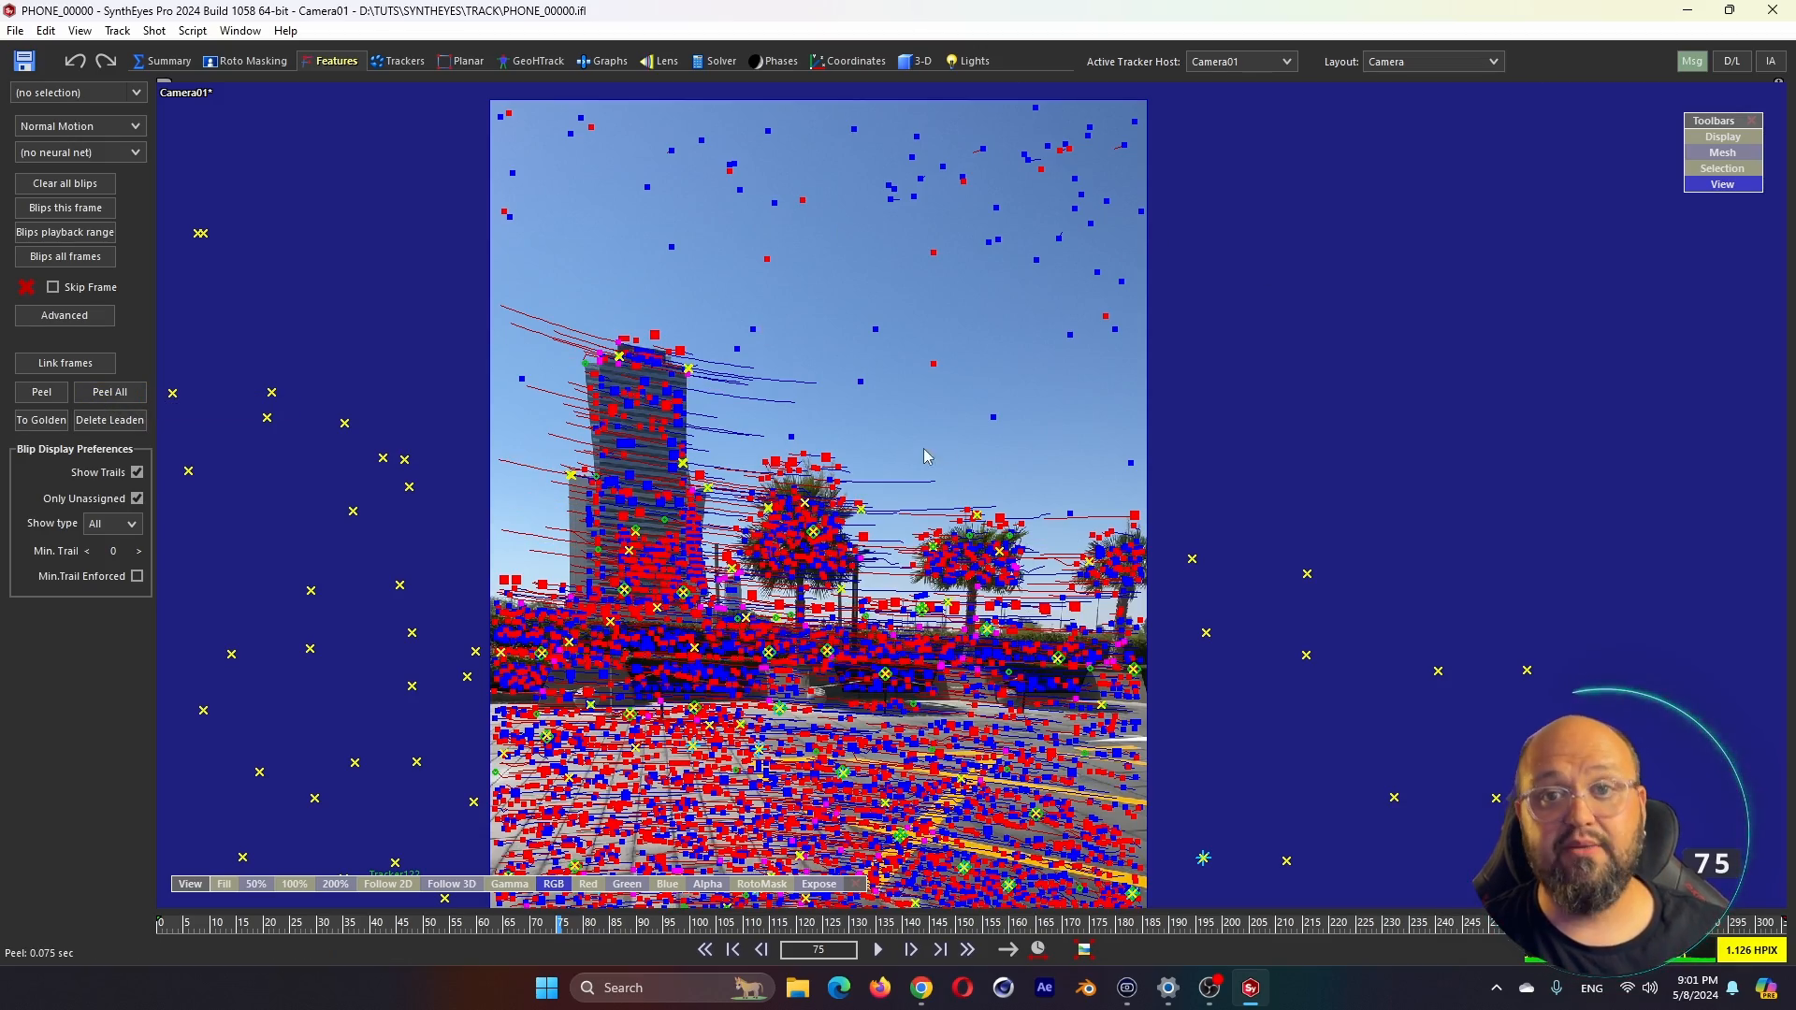
click(906, 924)
drag(906, 925, 682, 924)
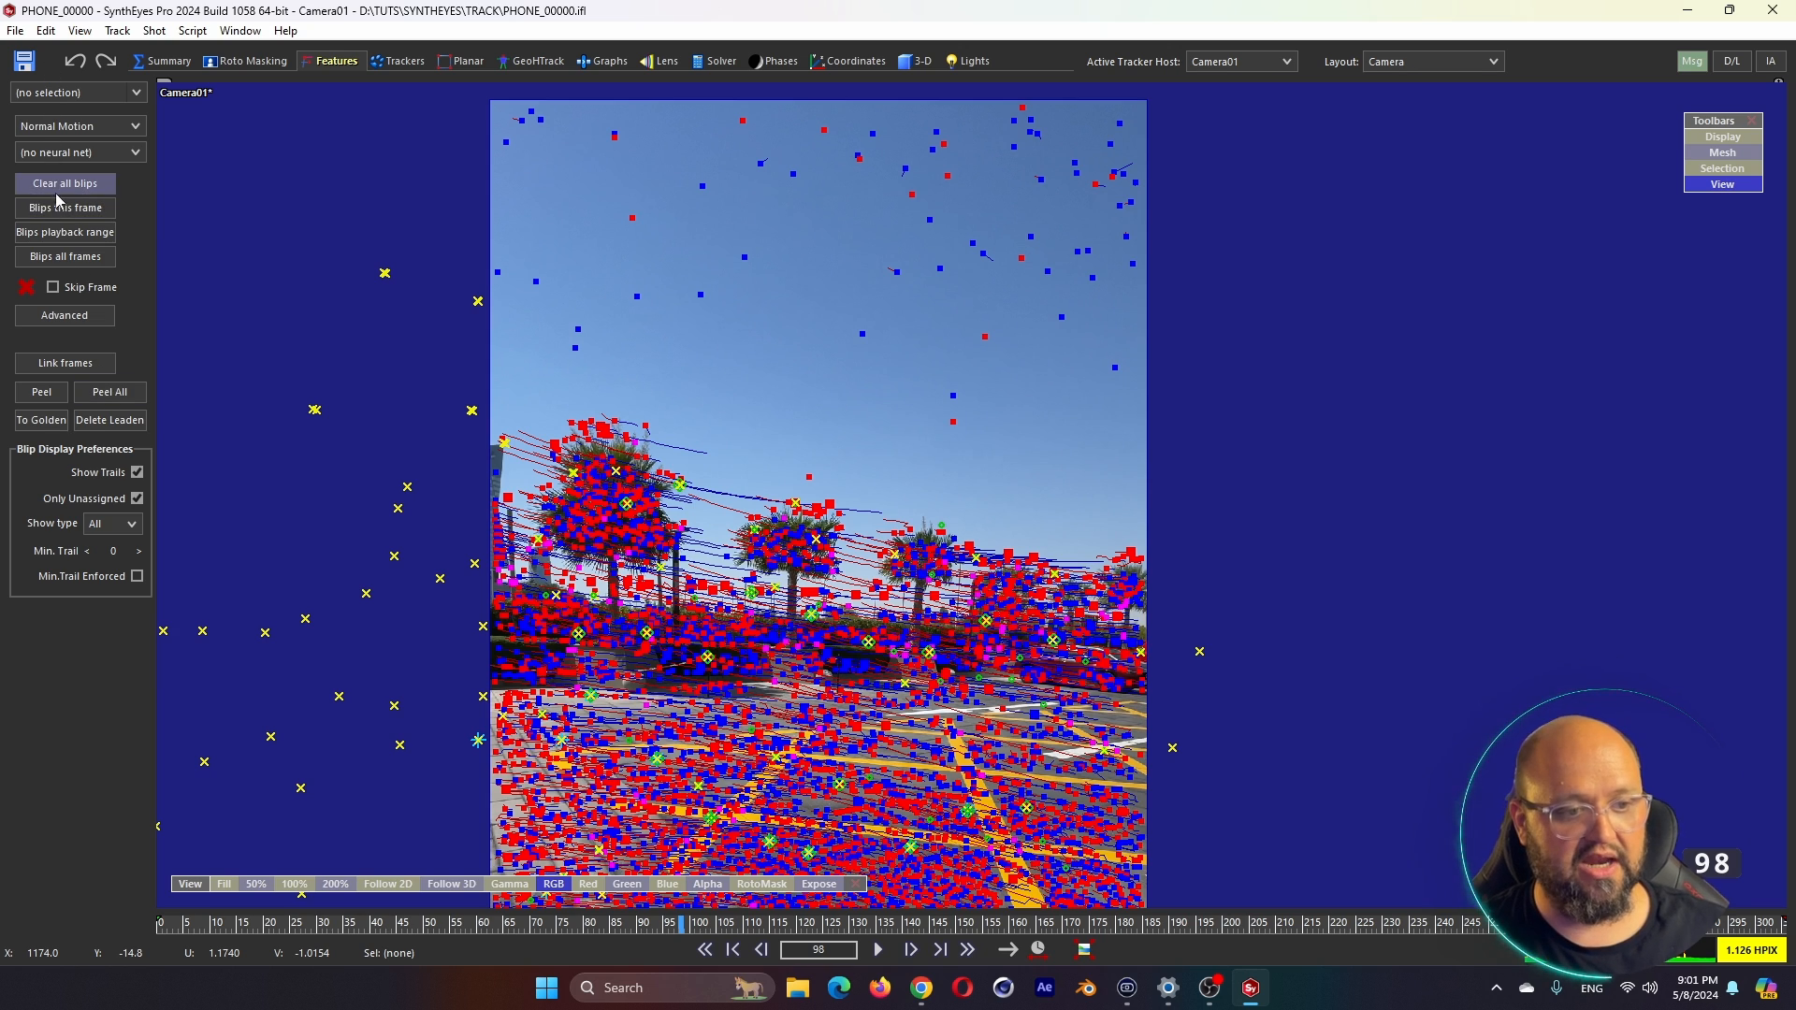
Refine the camera solve with the added trackers and check the tracked points in the footage at frames 50 and 133
click(729, 63)
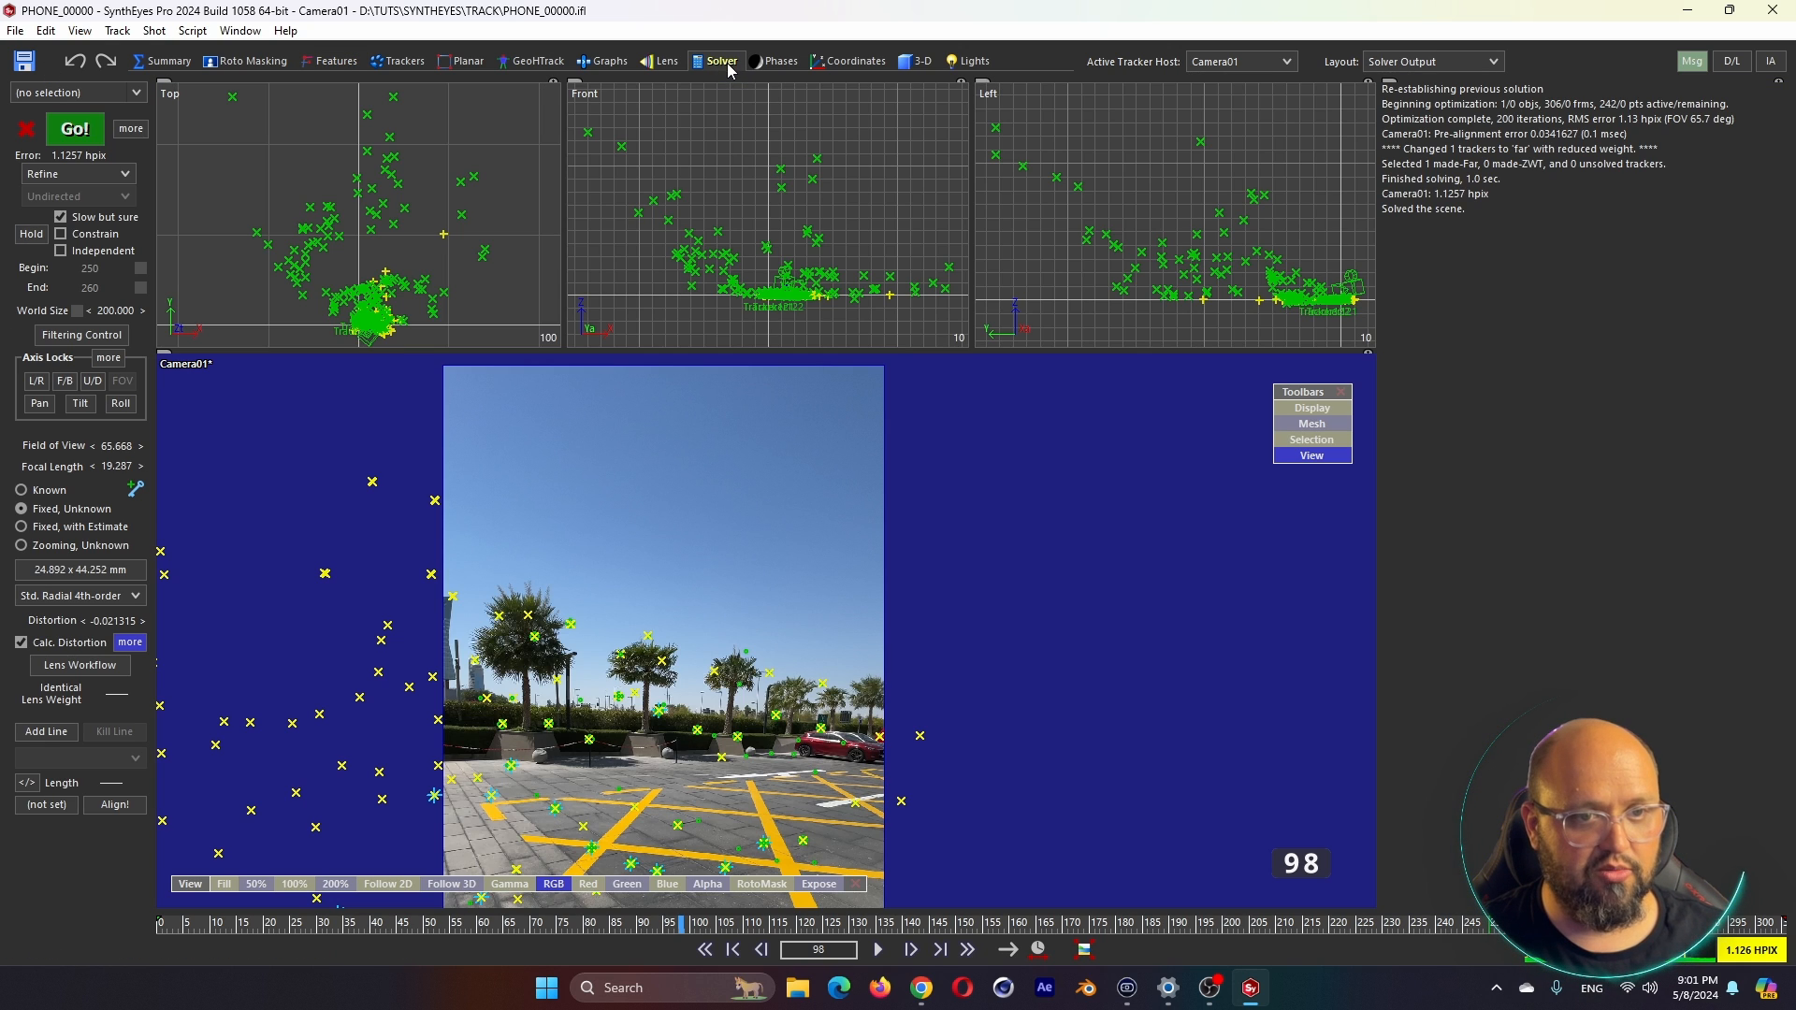
click(75, 129)
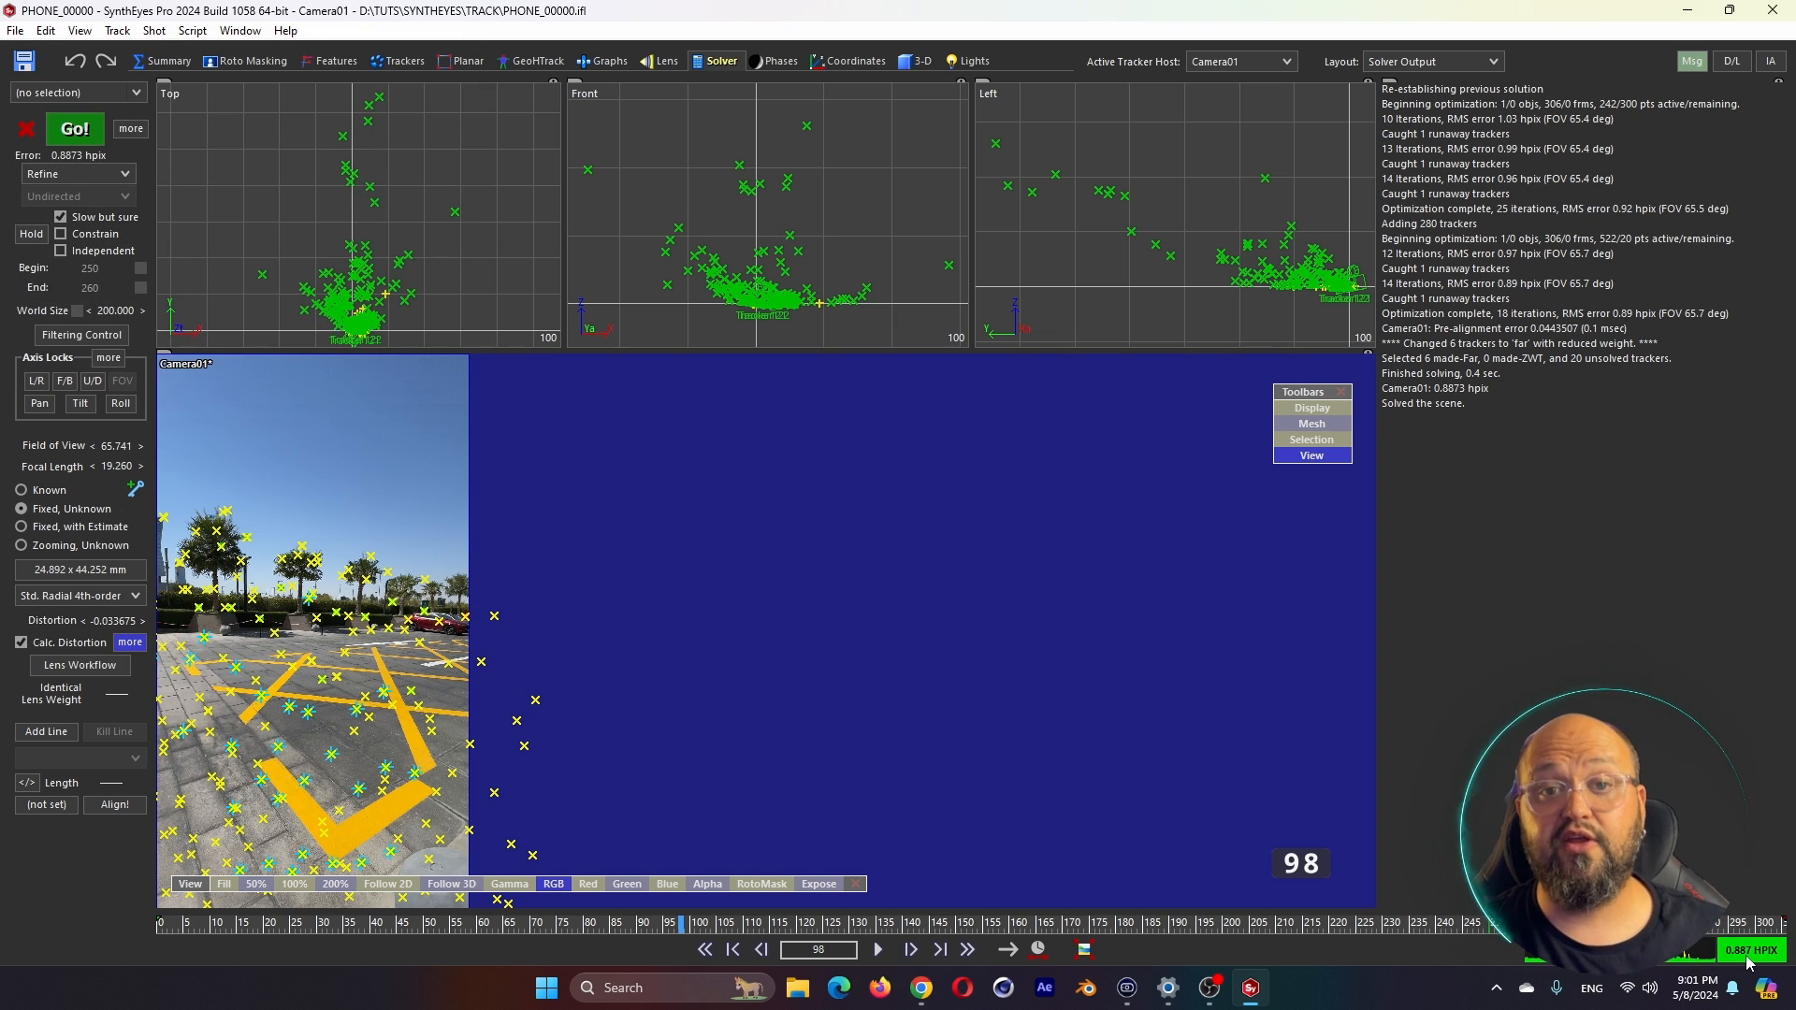
click(427, 923)
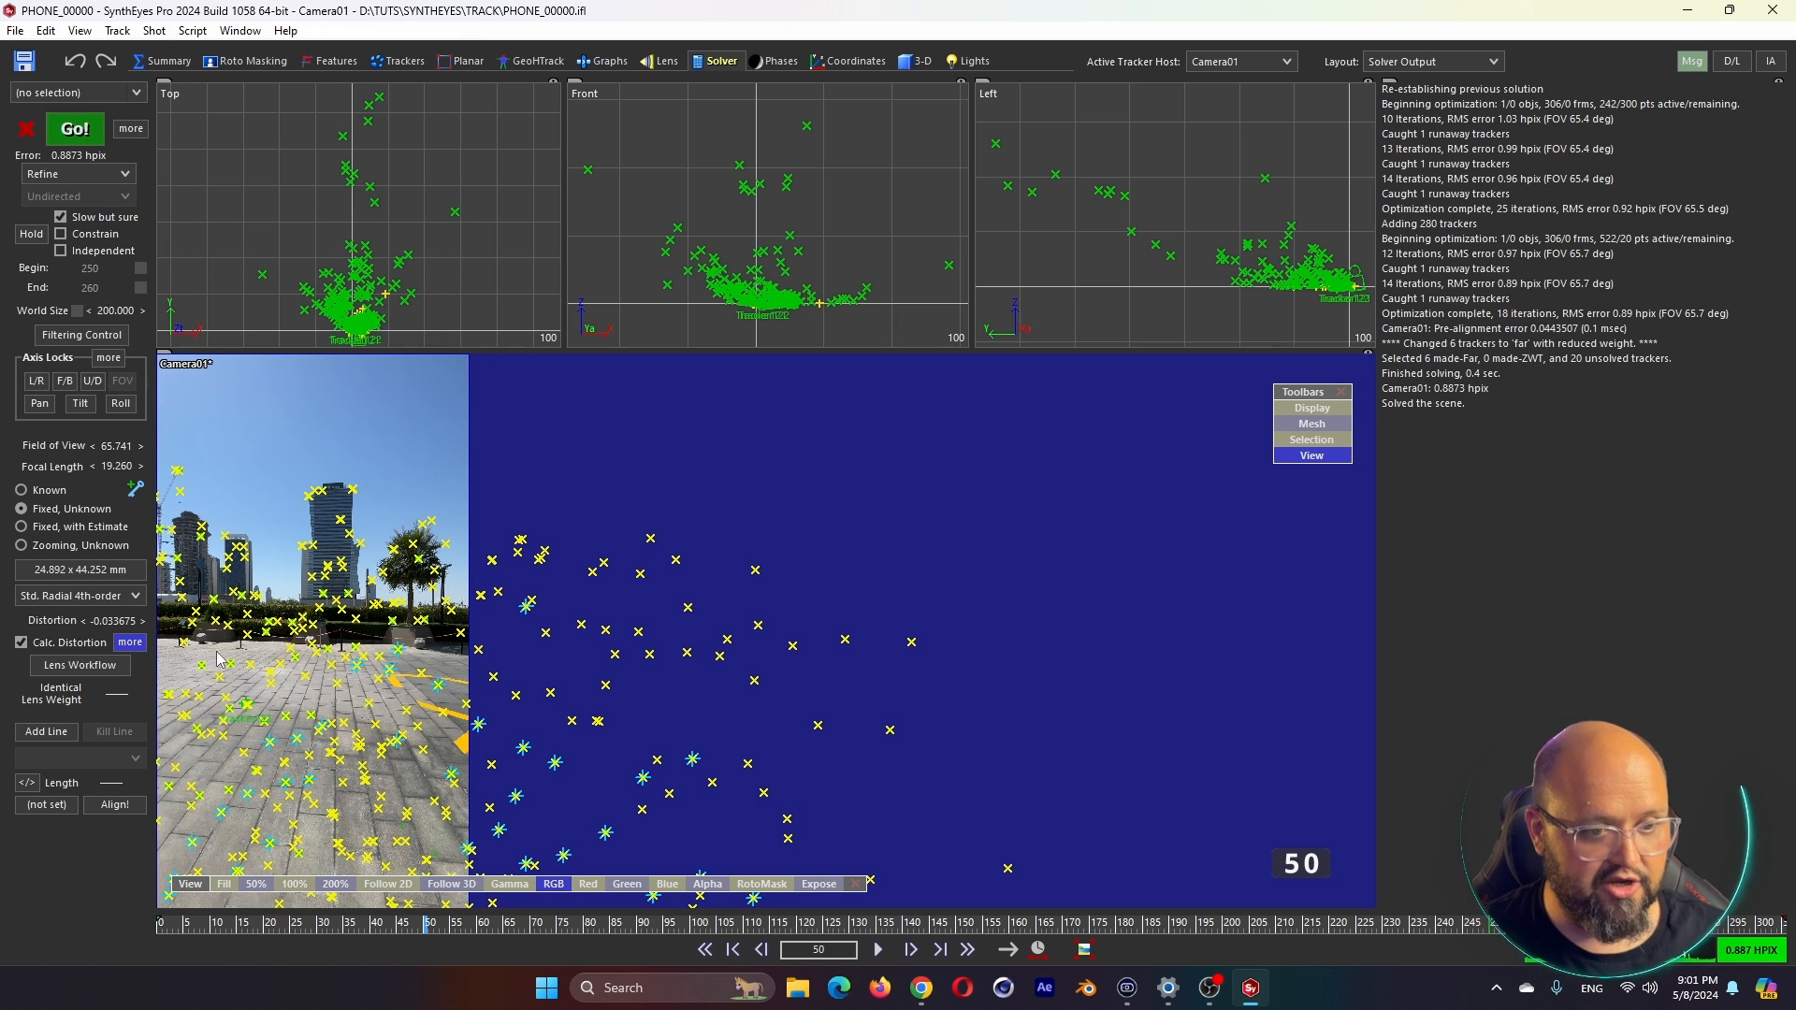
mouse_move(447, 935)
mouse_down()
mouse_move(1221, 935)
mouse_move(188, 936)
mouse_move(869, 936)
mouse_up()
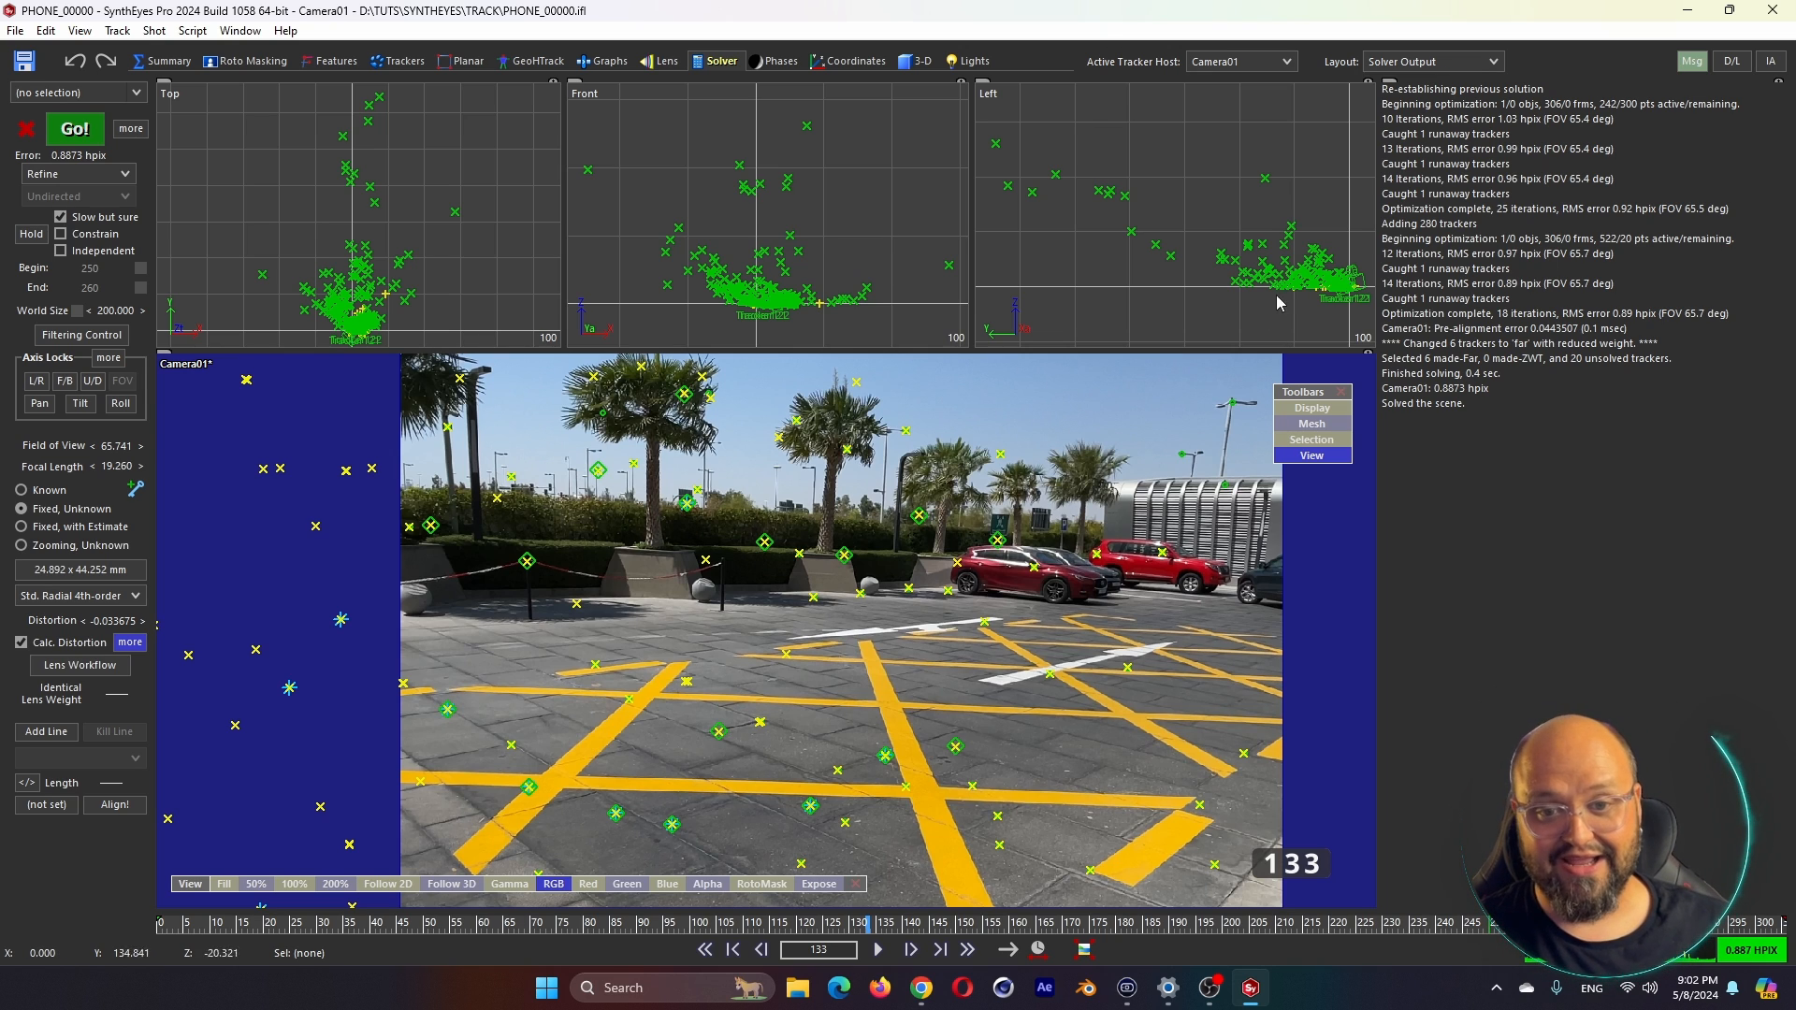
Bring up the 3-D Quad layout, select Camera01, and make transforms affect its whole path and trackers
scroll(1278, 287, up, 2)
scroll(1278, 286, down, 2)
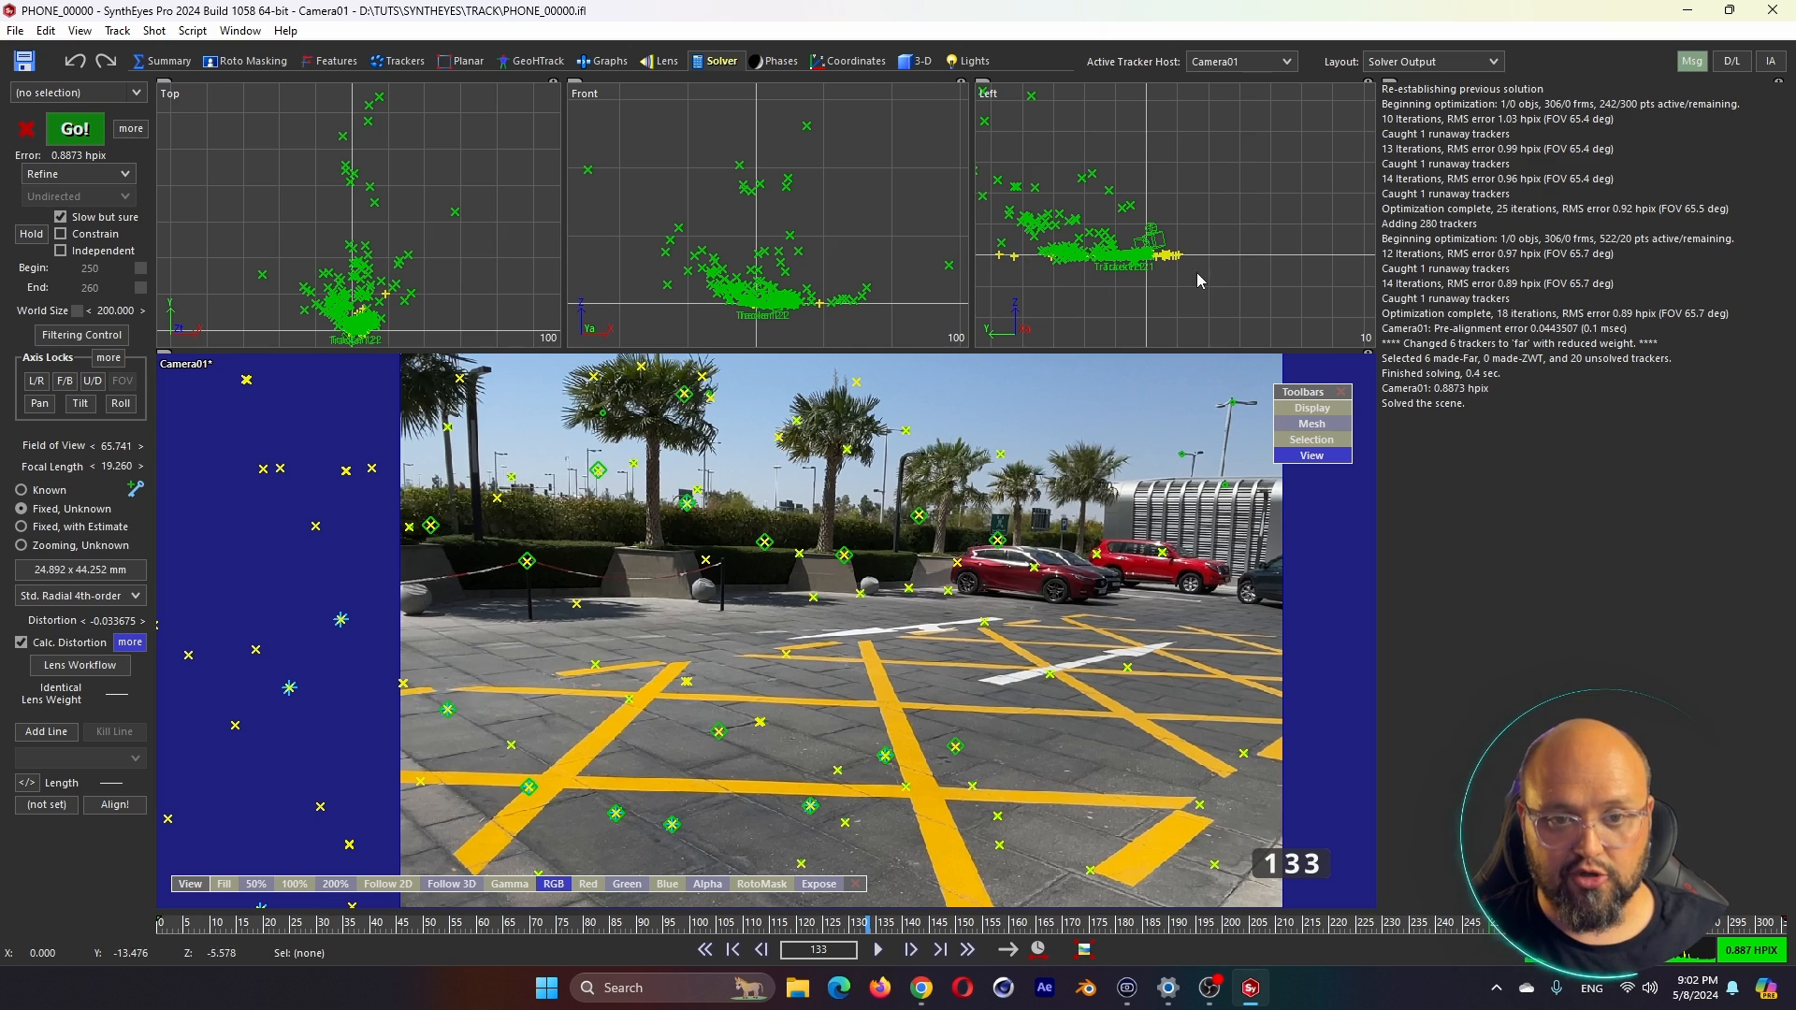
scroll(1131, 266, up, 3)
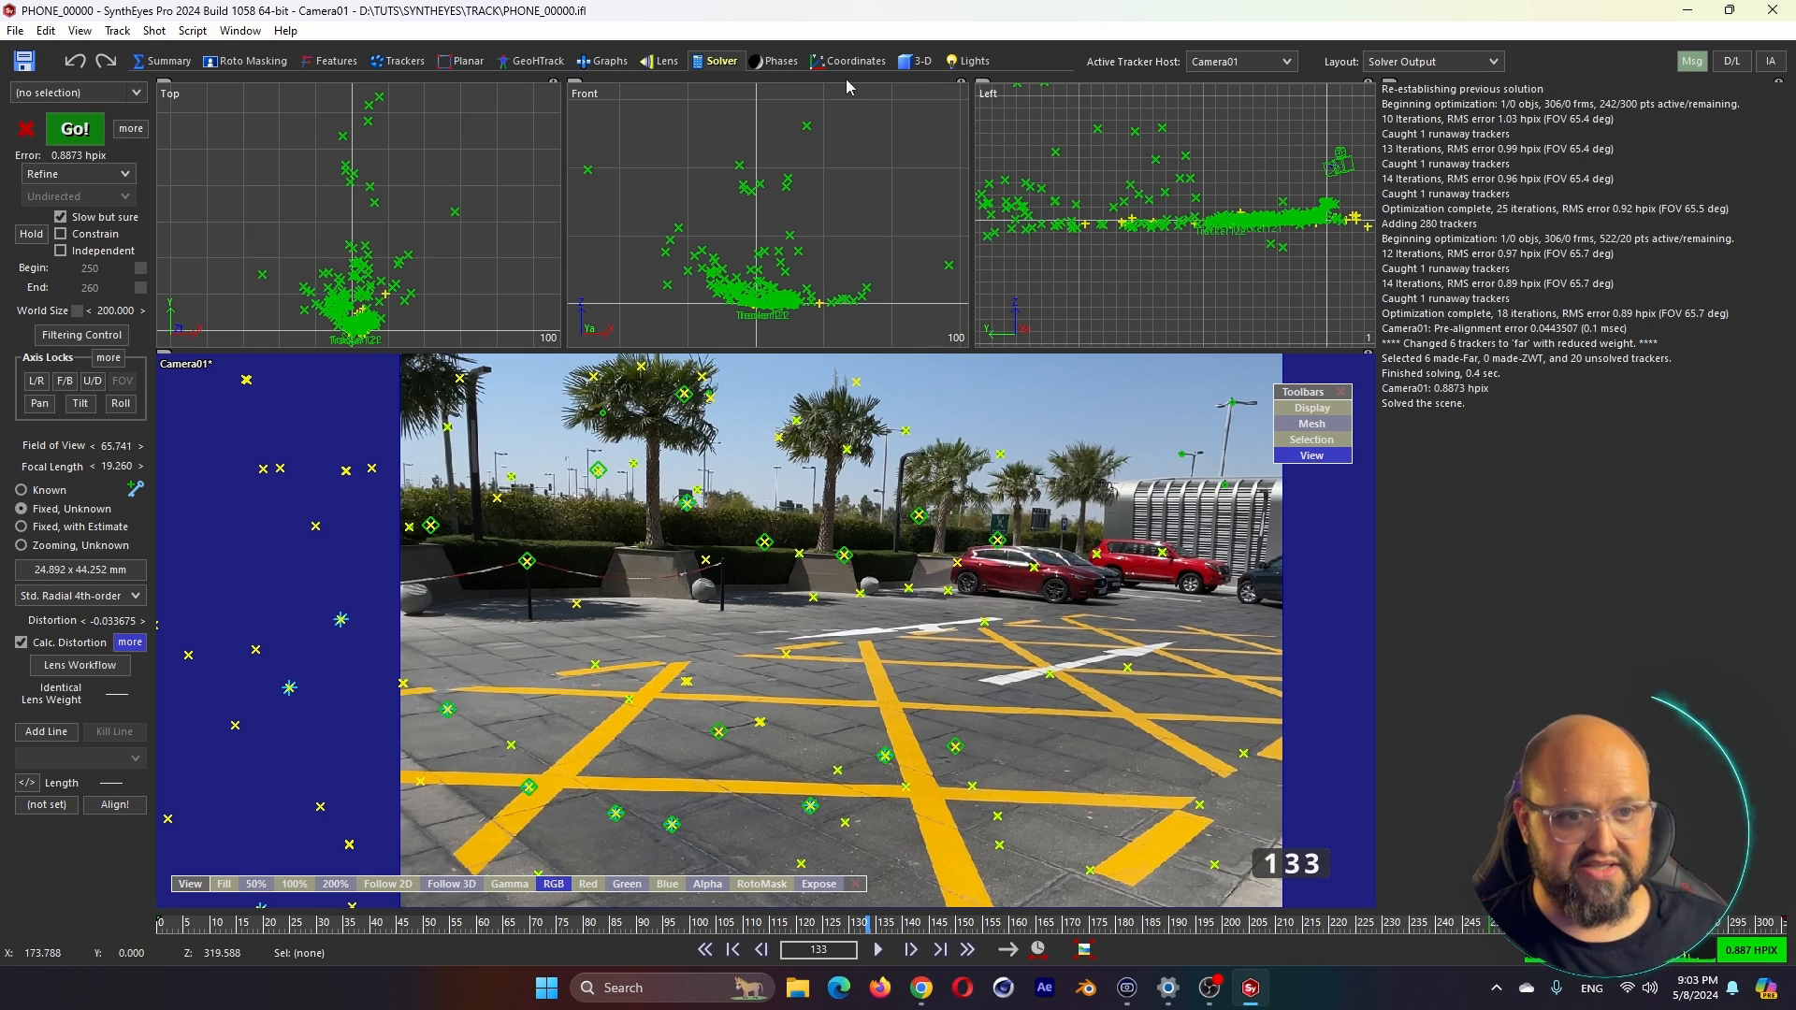
click(917, 61)
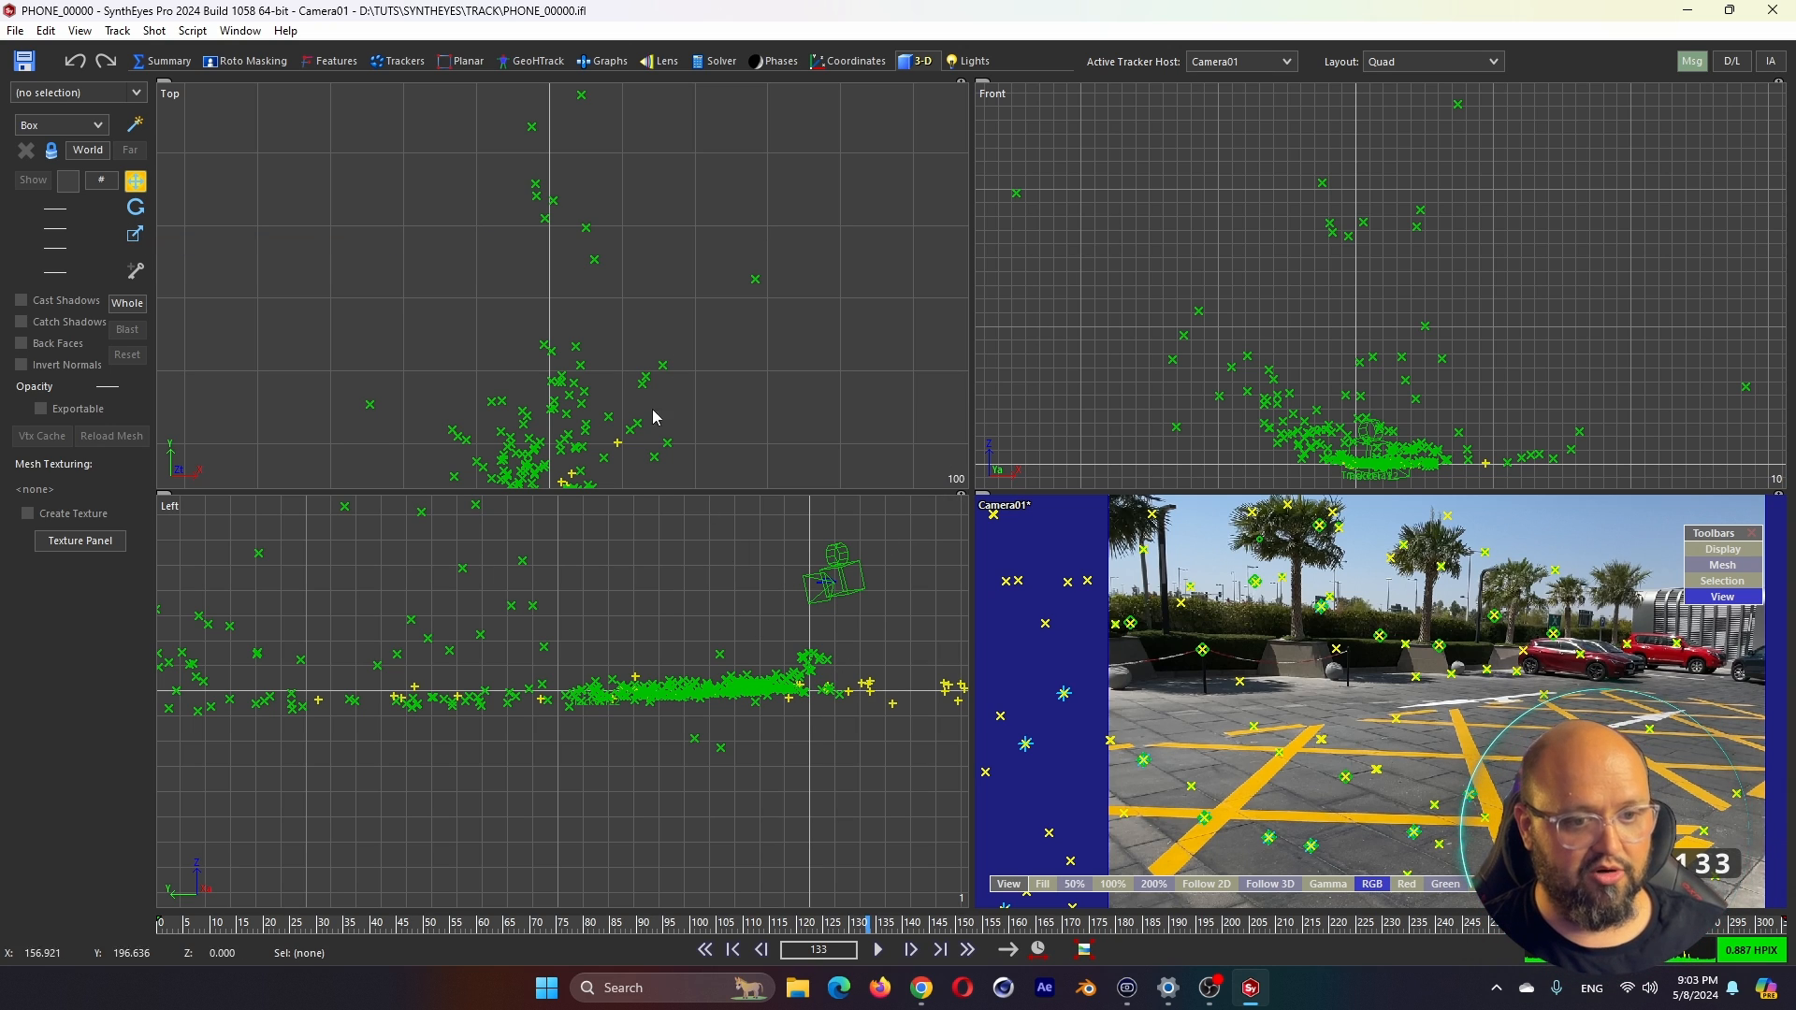
click(125, 304)
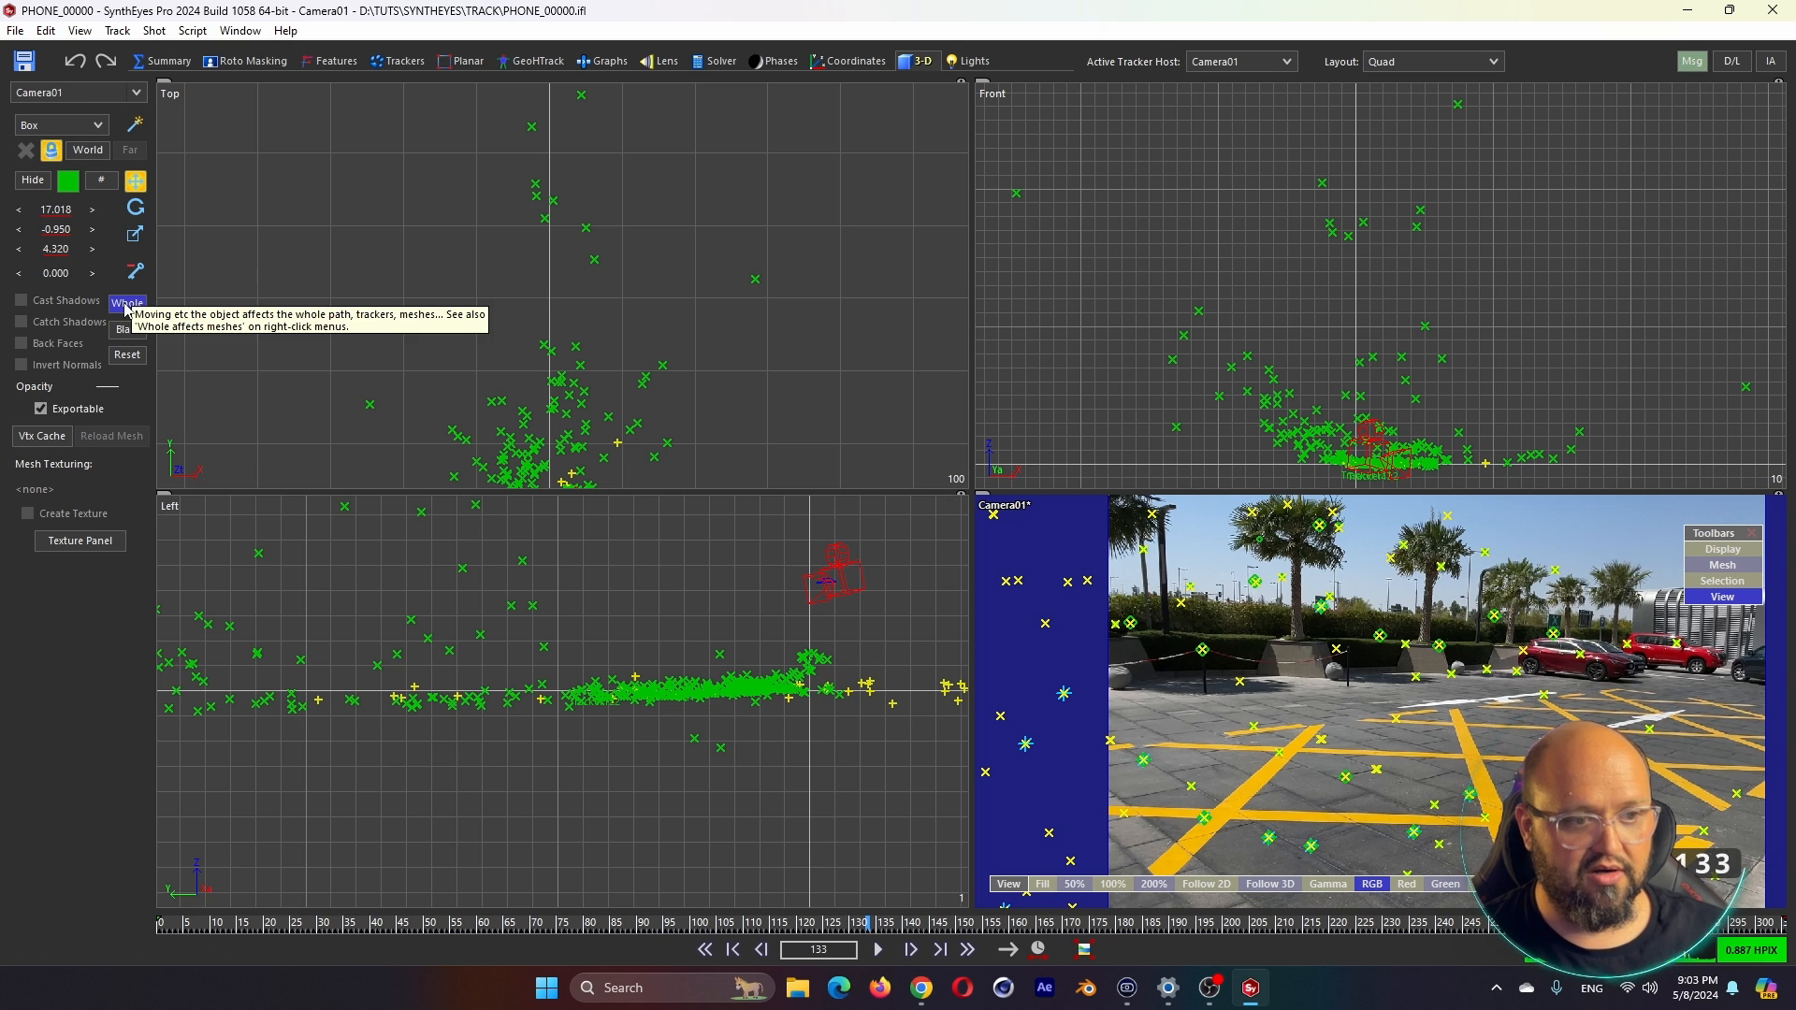
scroll(818, 674, up, 3)
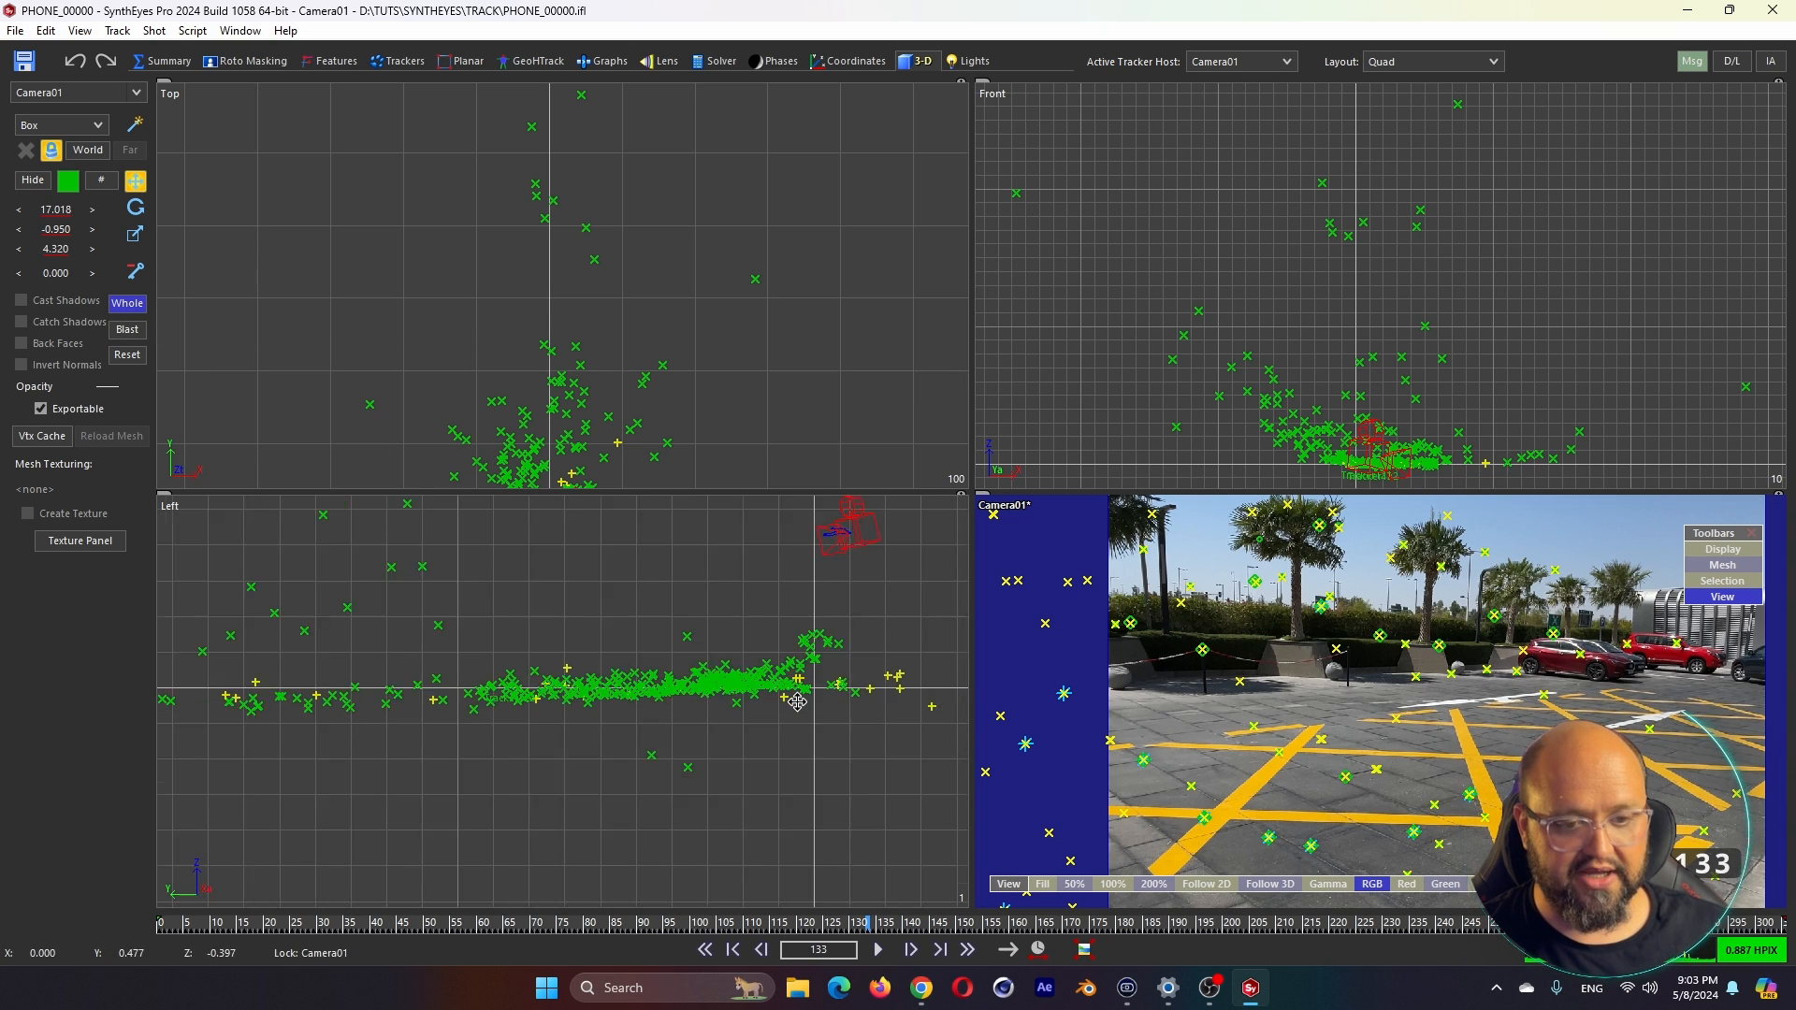
Rotate the whole solved scene about the origin in the Left and Front views until the ground points follow the horizontal axis
click(136, 209)
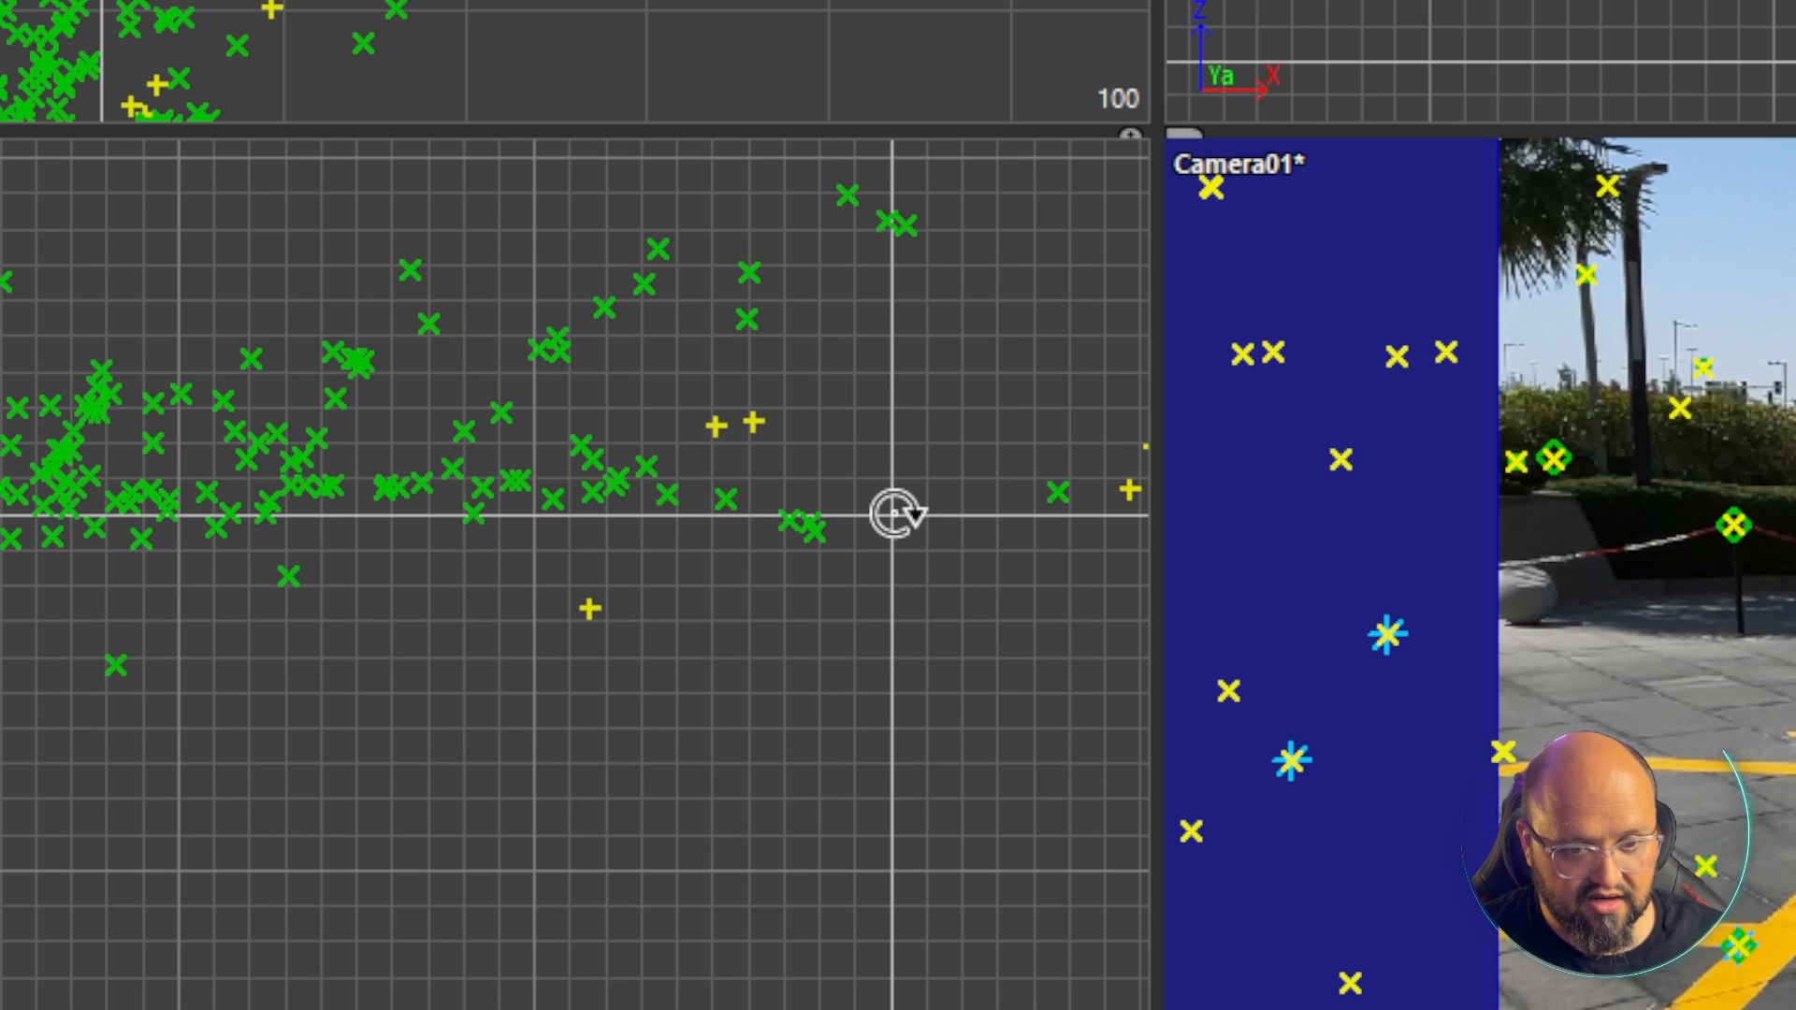
drag(895, 514, 860, 517)
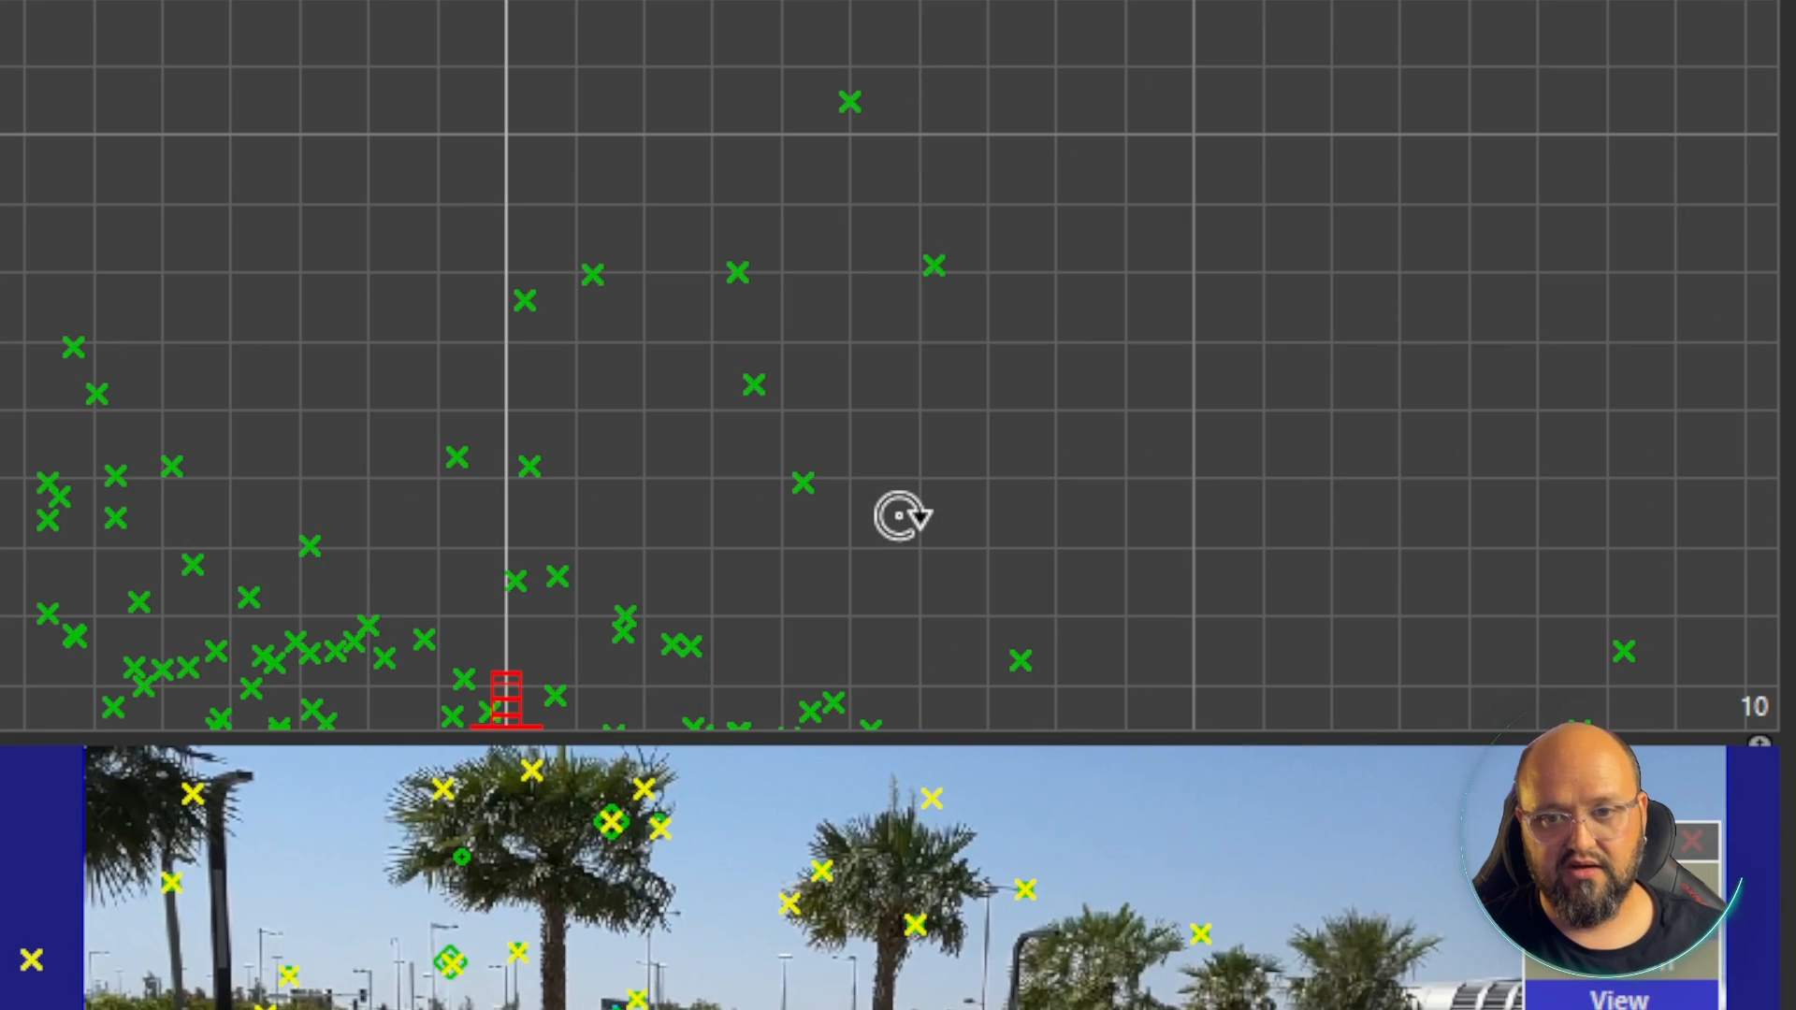
drag(903, 514, 1039, 116)
scroll(935, 374, up, 5)
scroll(934, 381, down, 5)
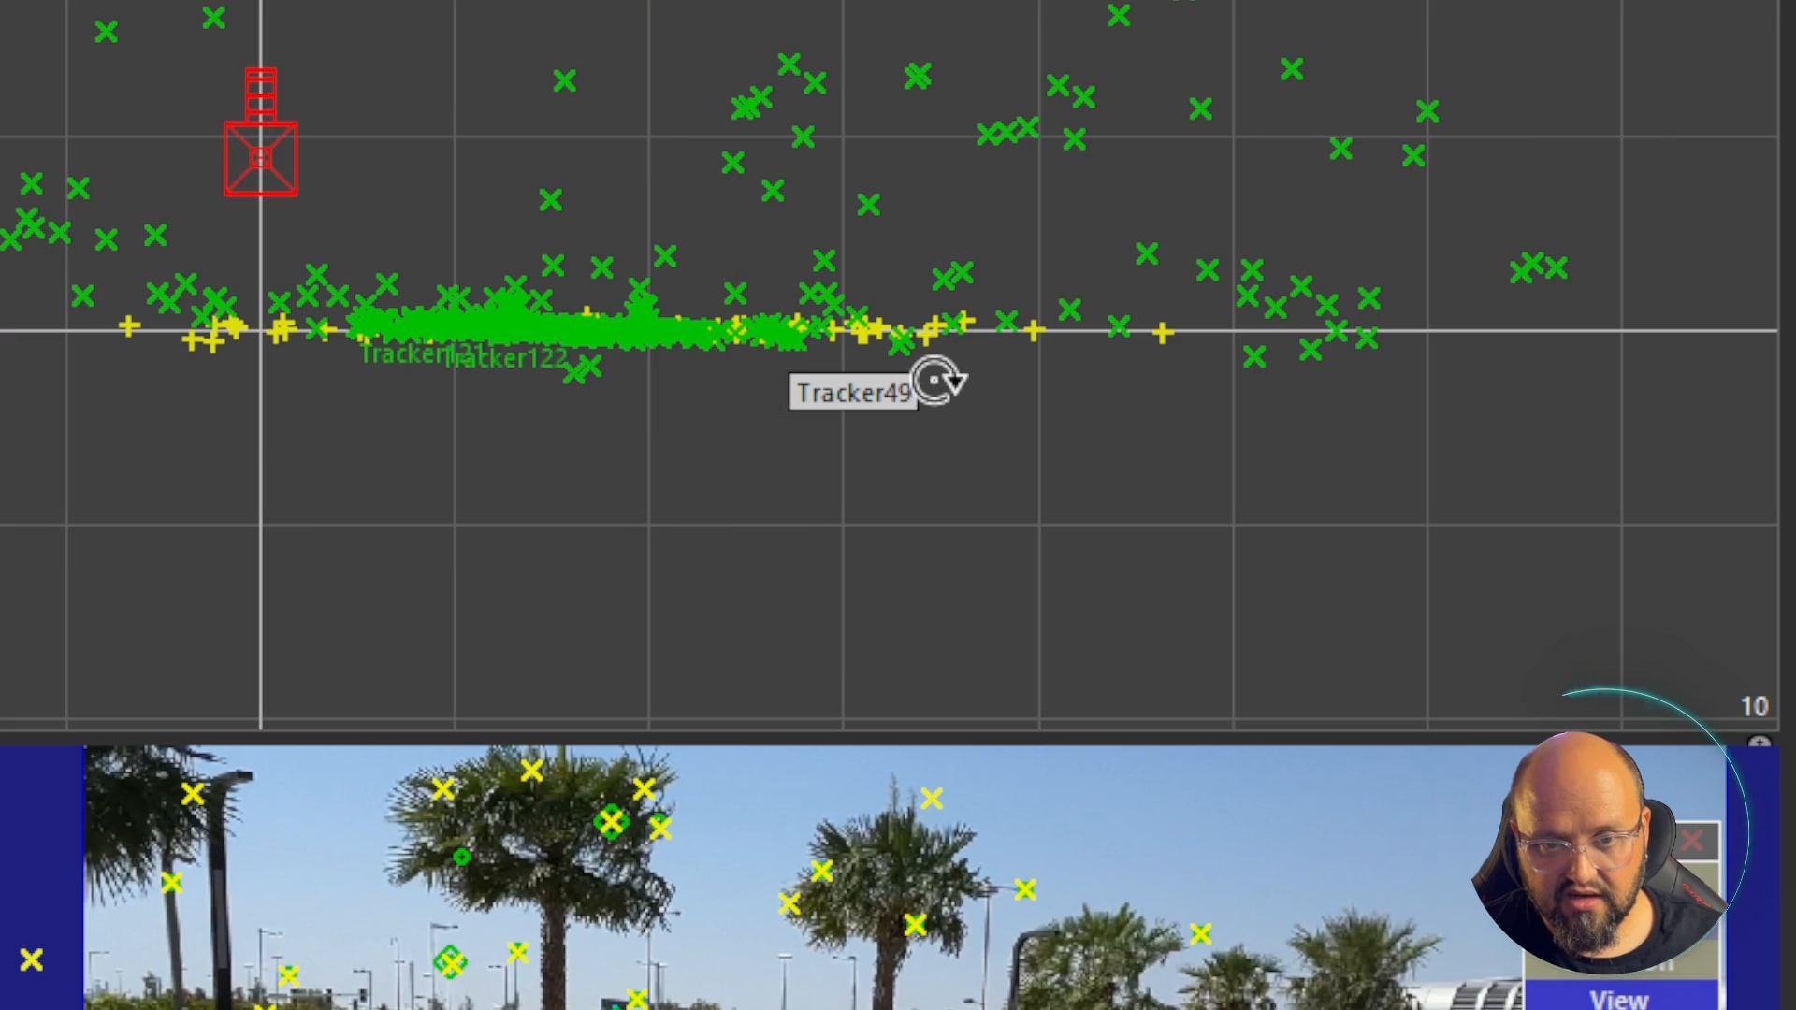
scroll(935, 379, up, 5)
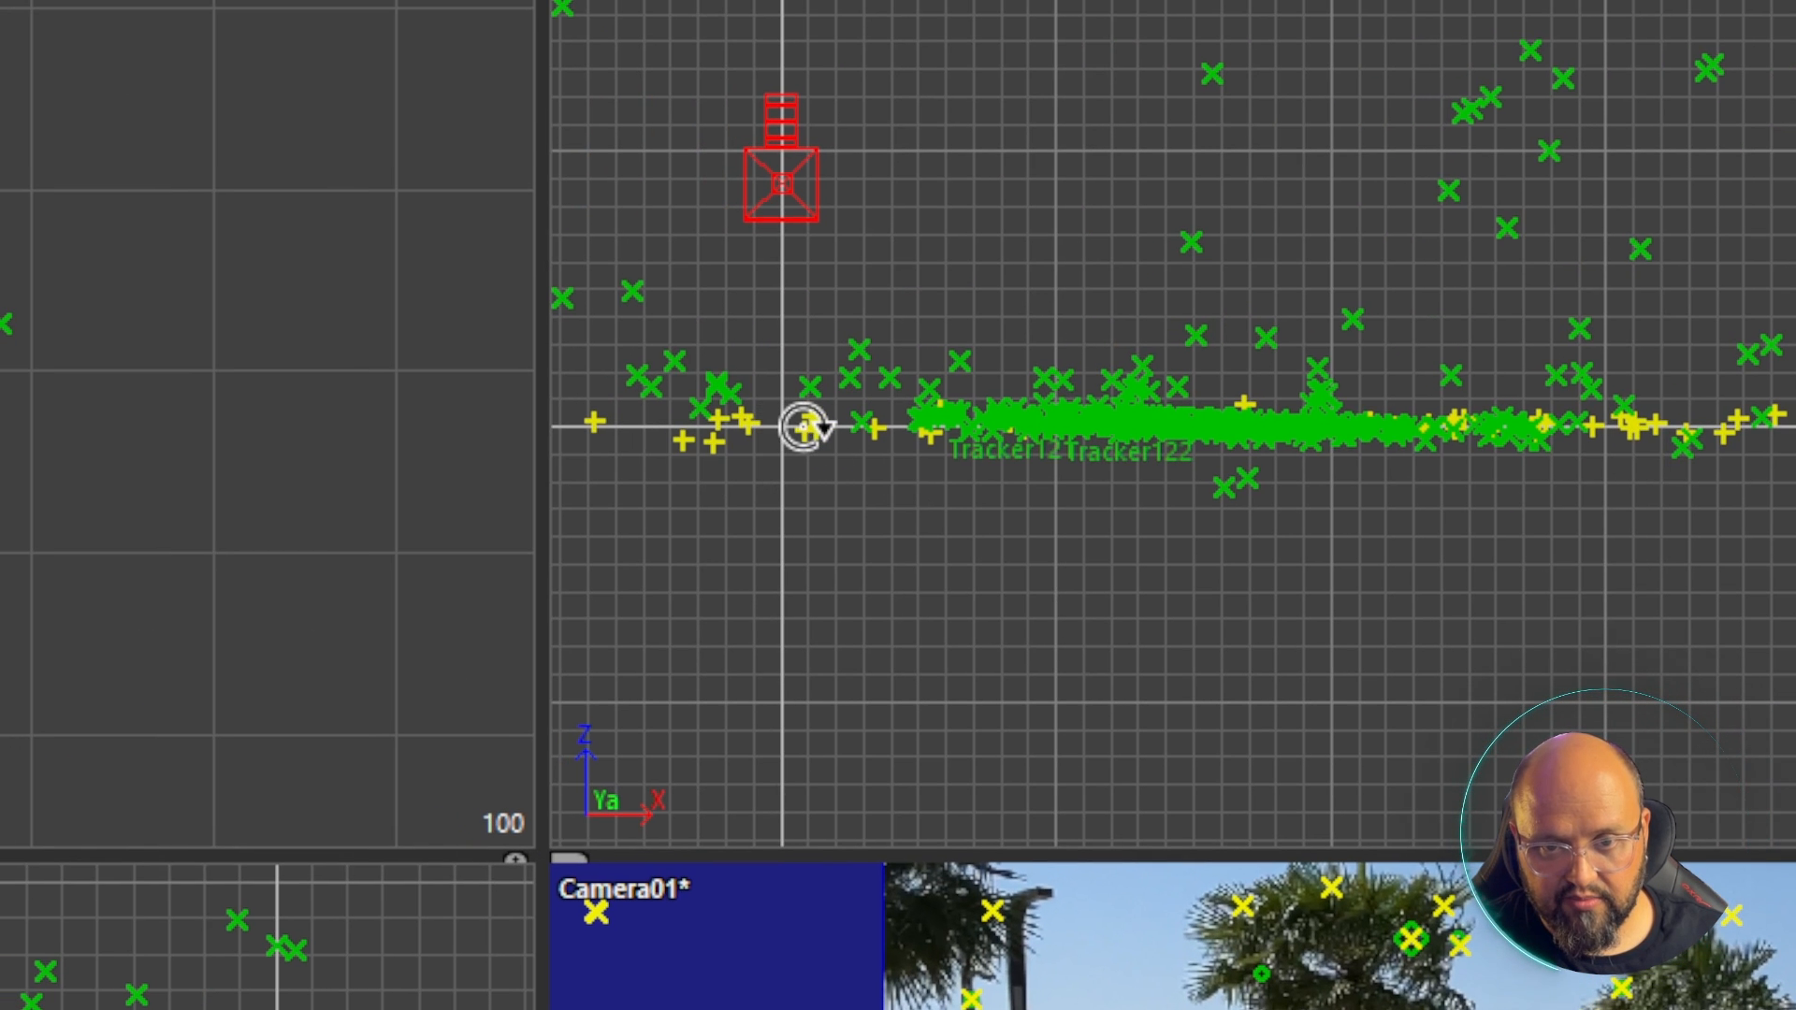
drag(805, 421, 816, 424)
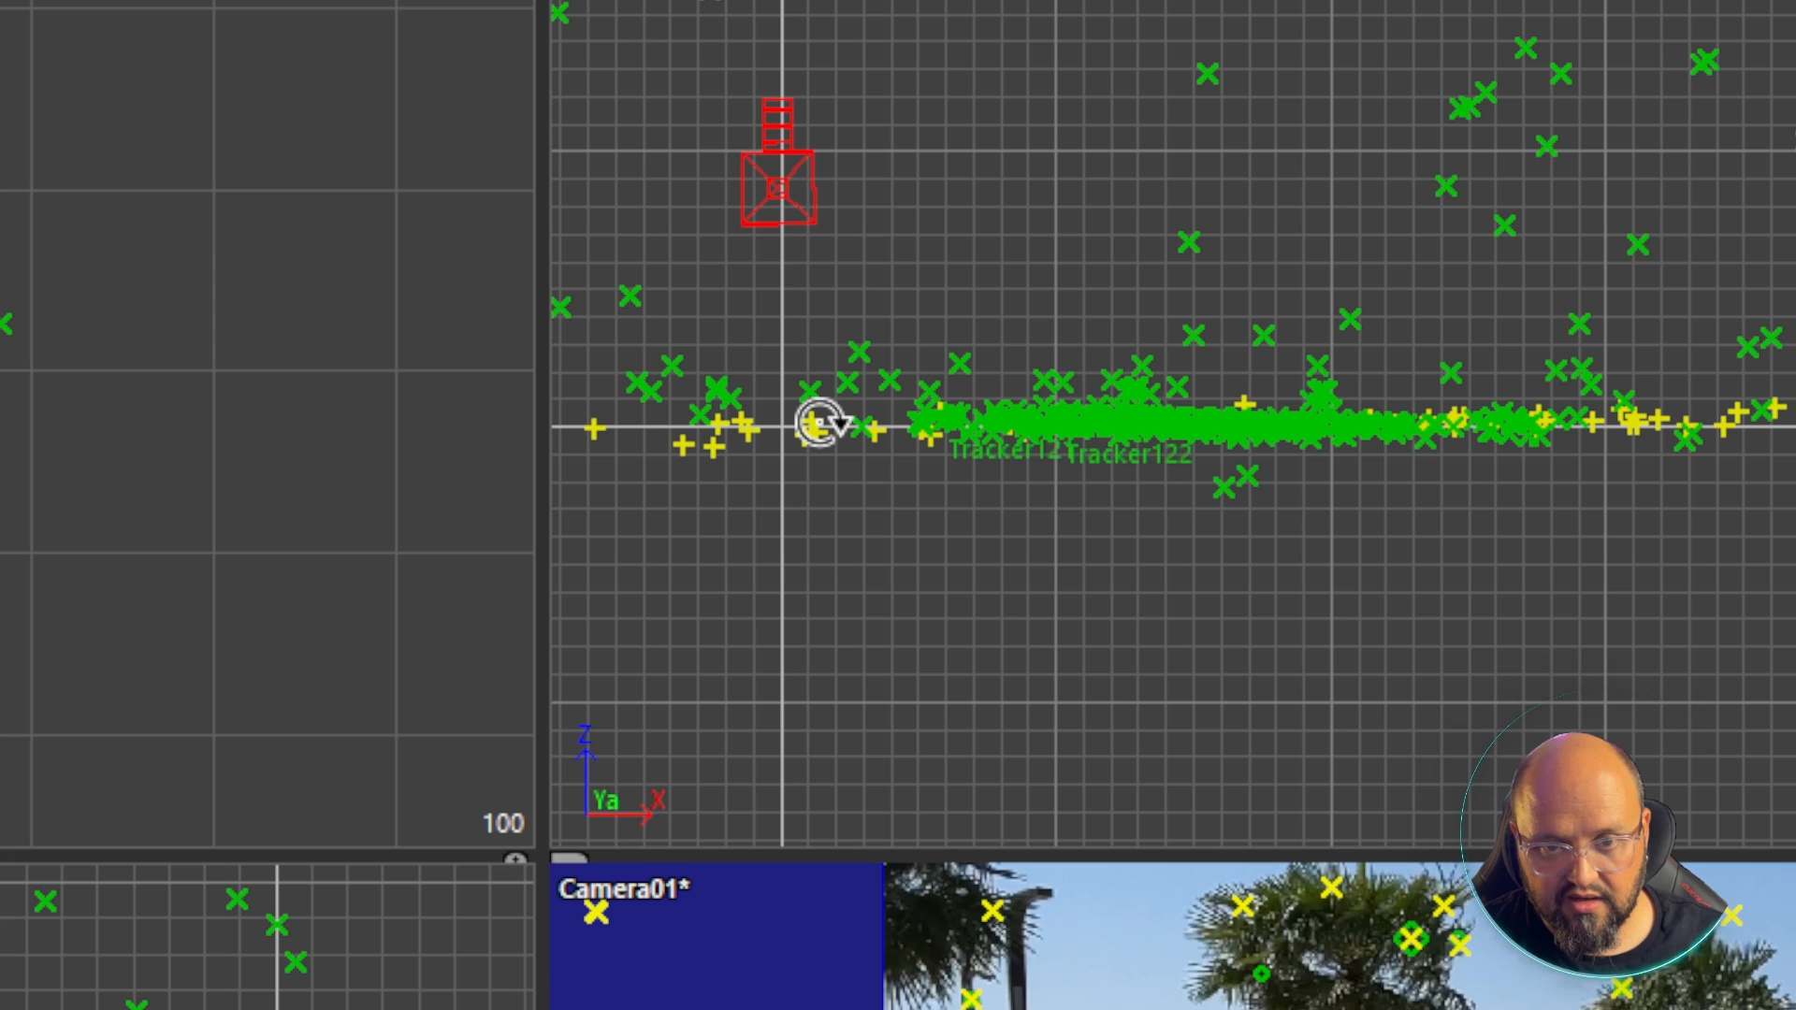
drag(845, 423, 854, 418)
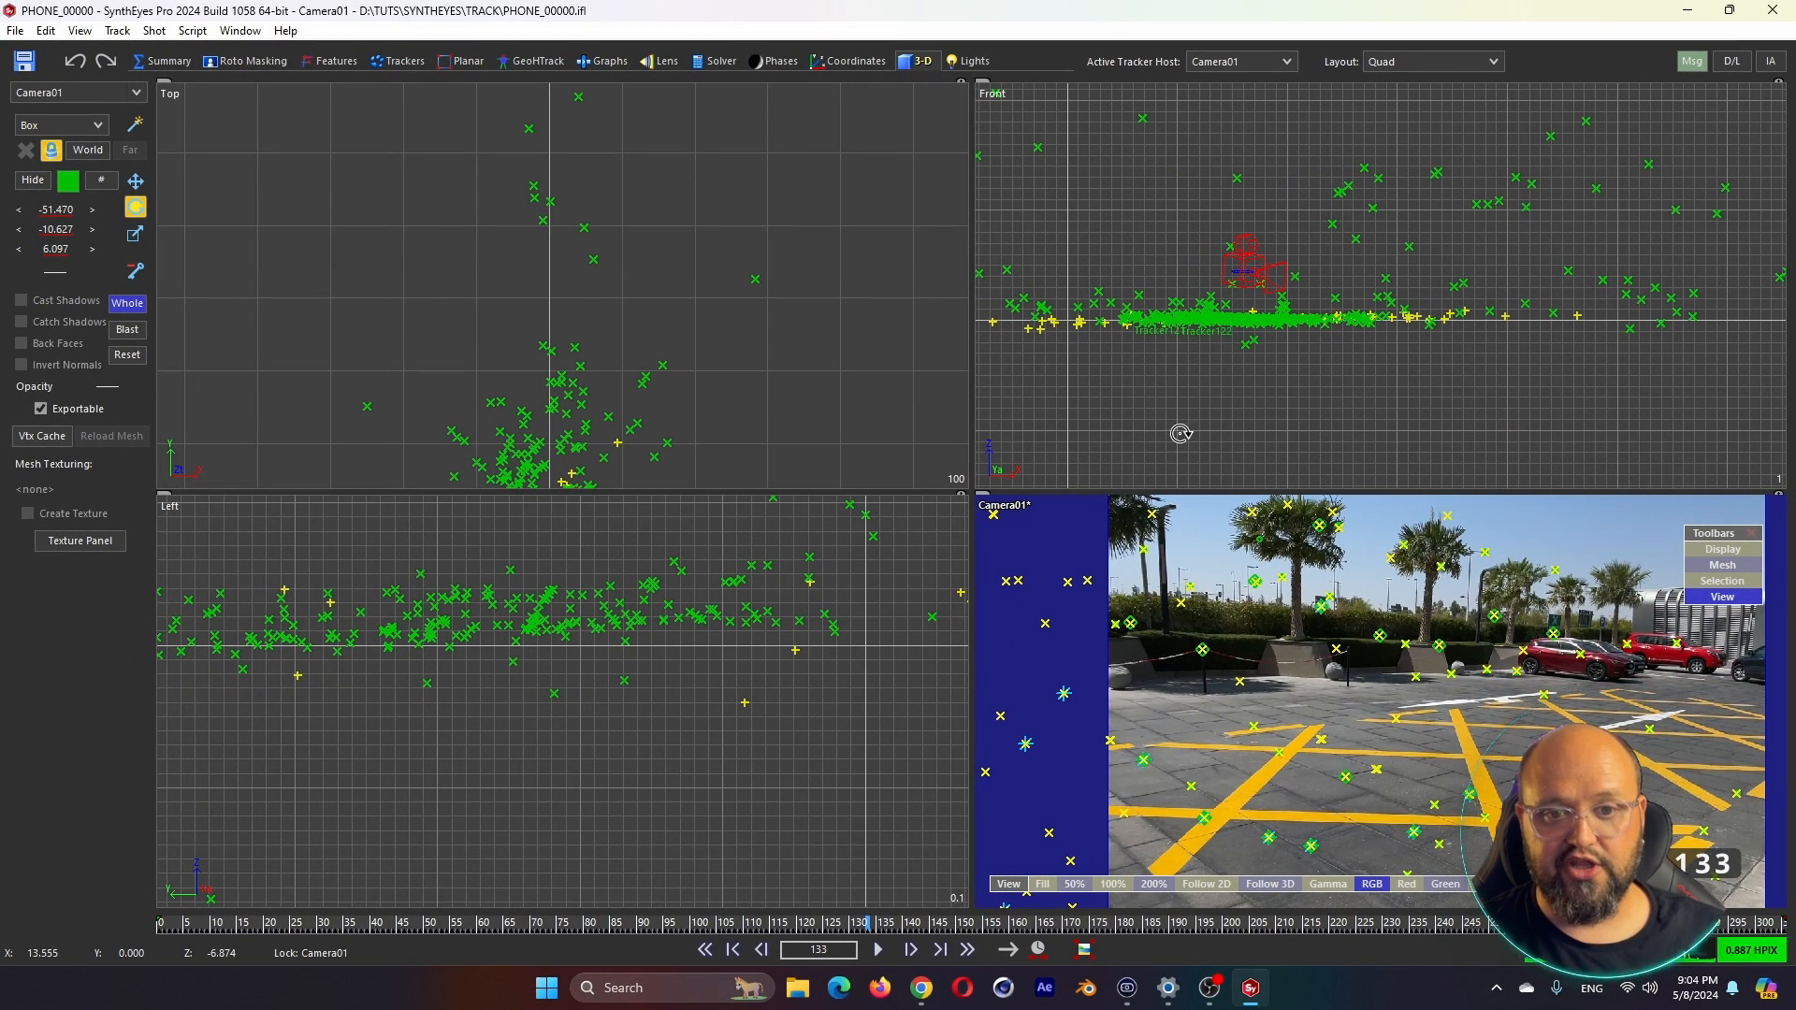
Go to frame 52 and move the whole solved scene in the Front view so the camera sits on the vertical origin axis
drag(832, 926, 429, 898)
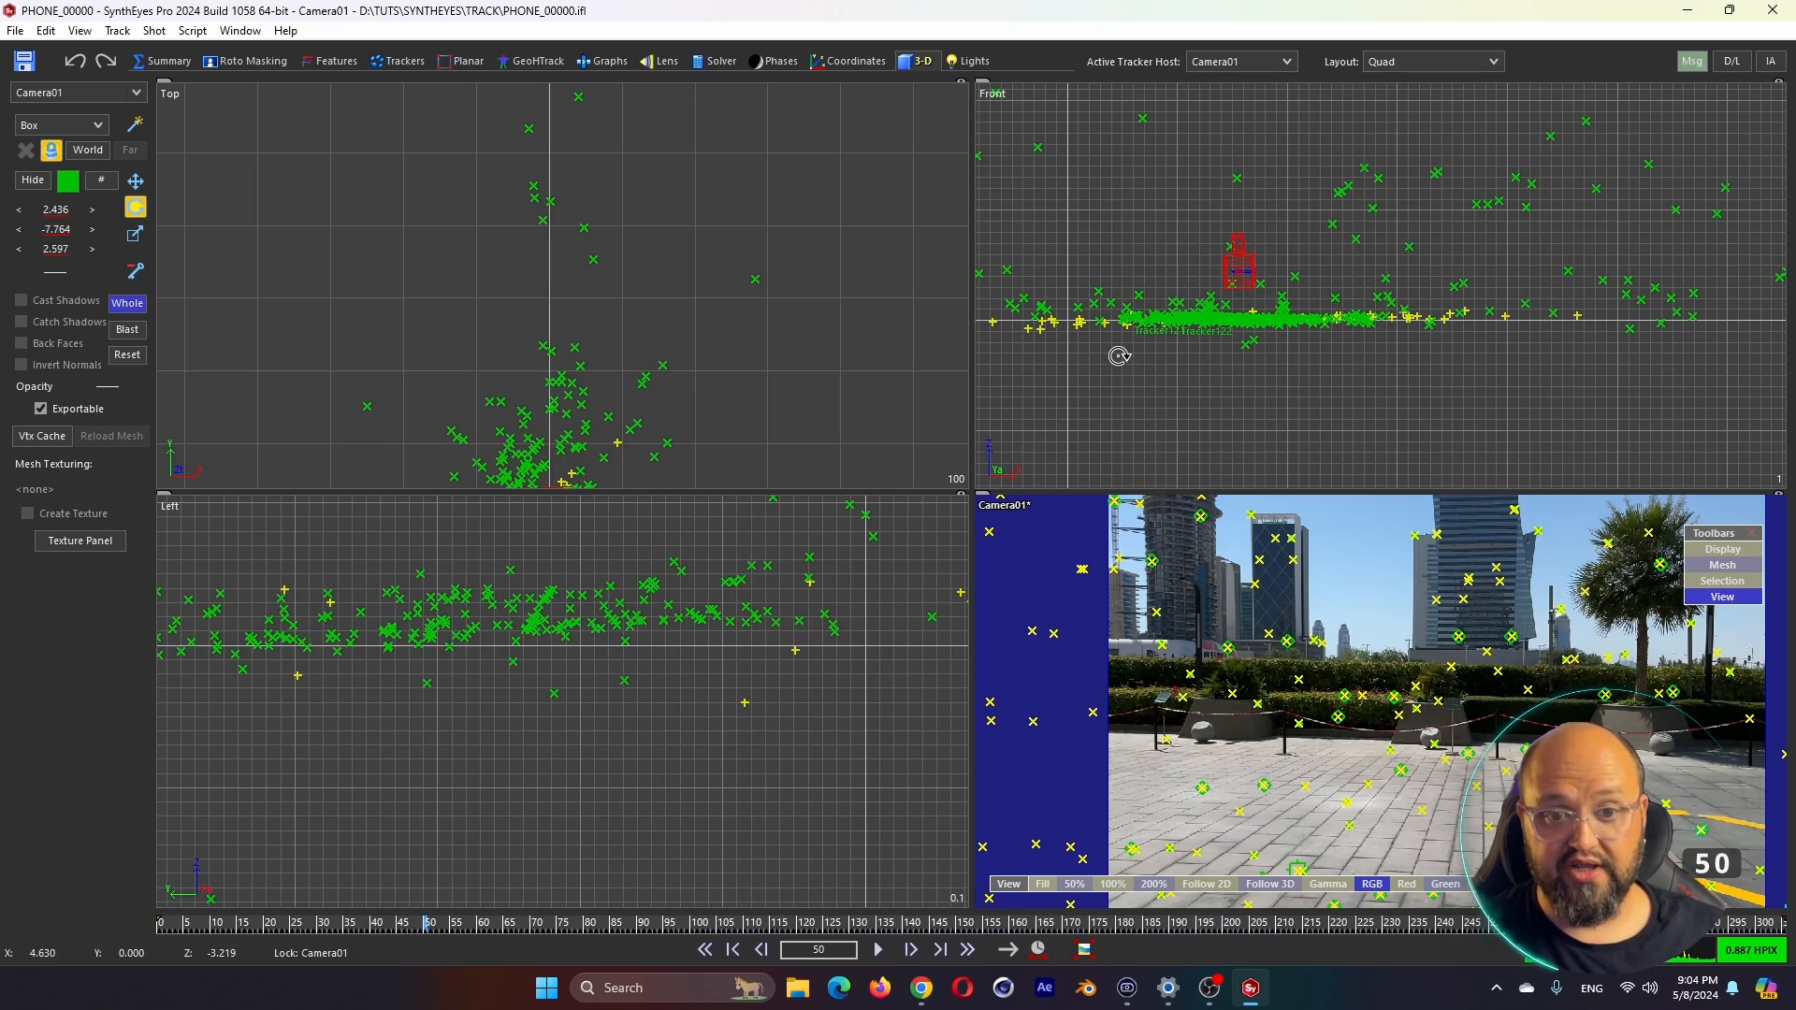
drag(761, 923, 436, 900)
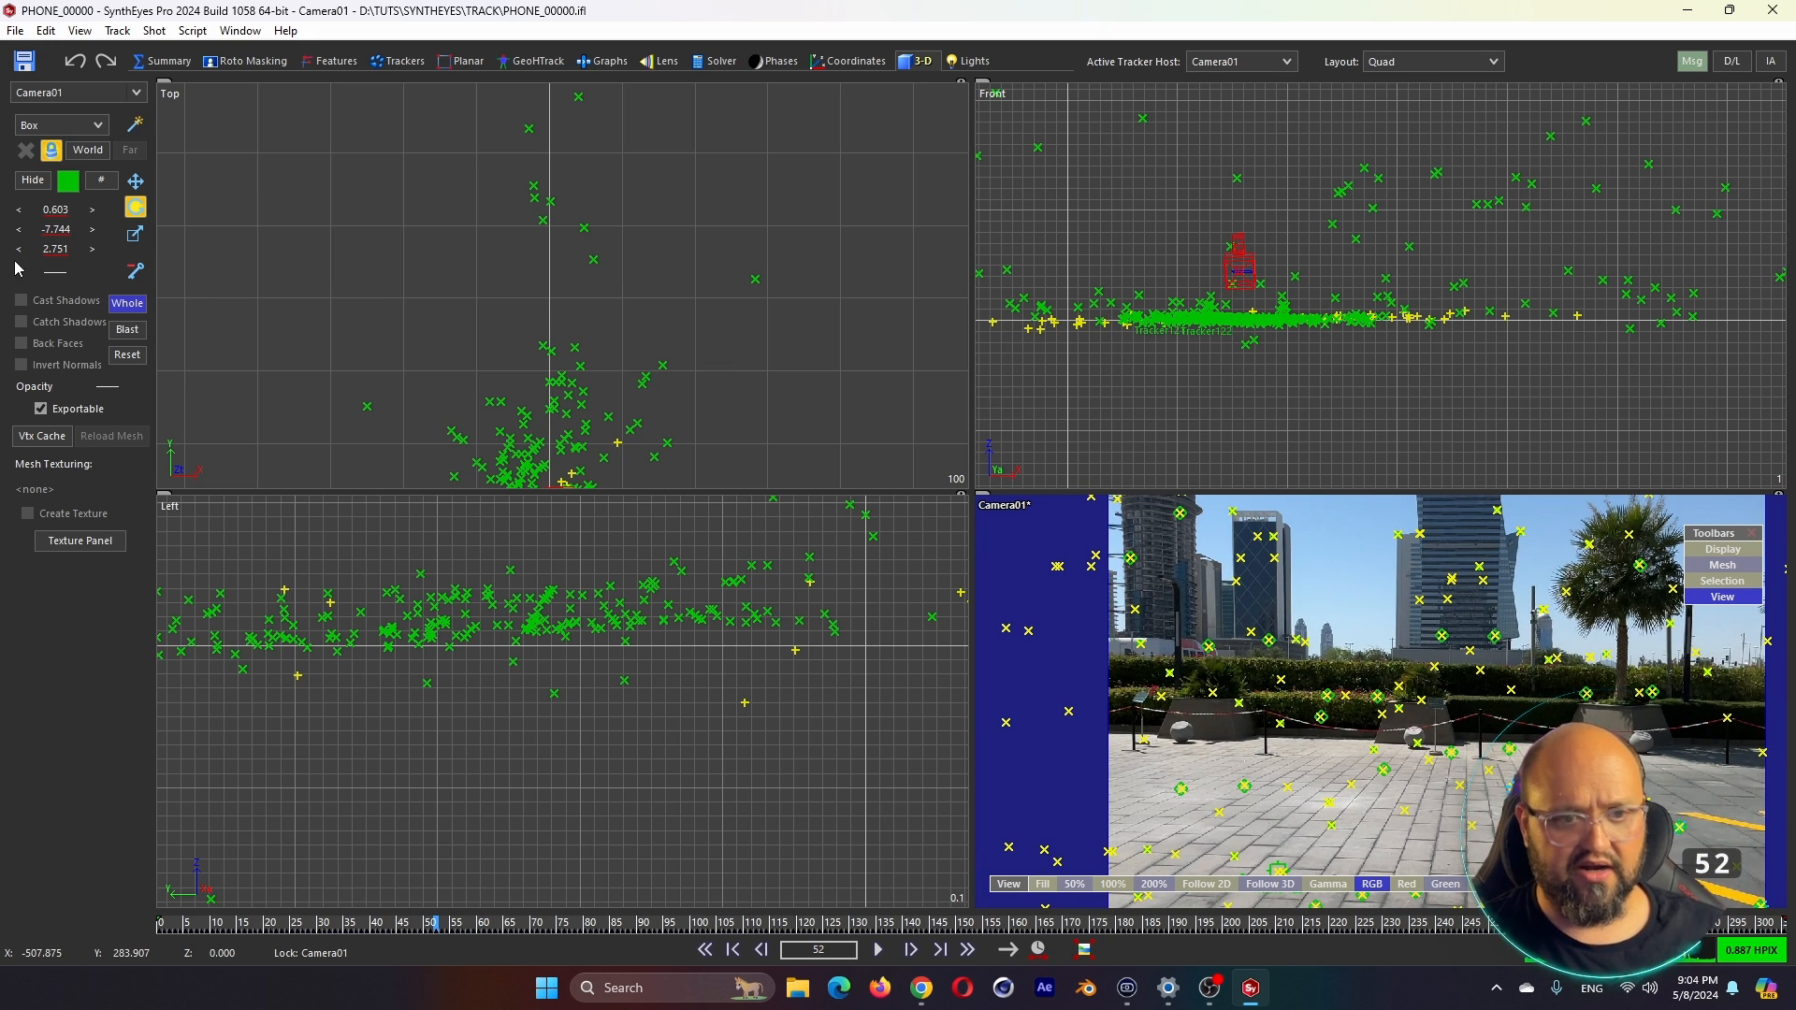
click(135, 180)
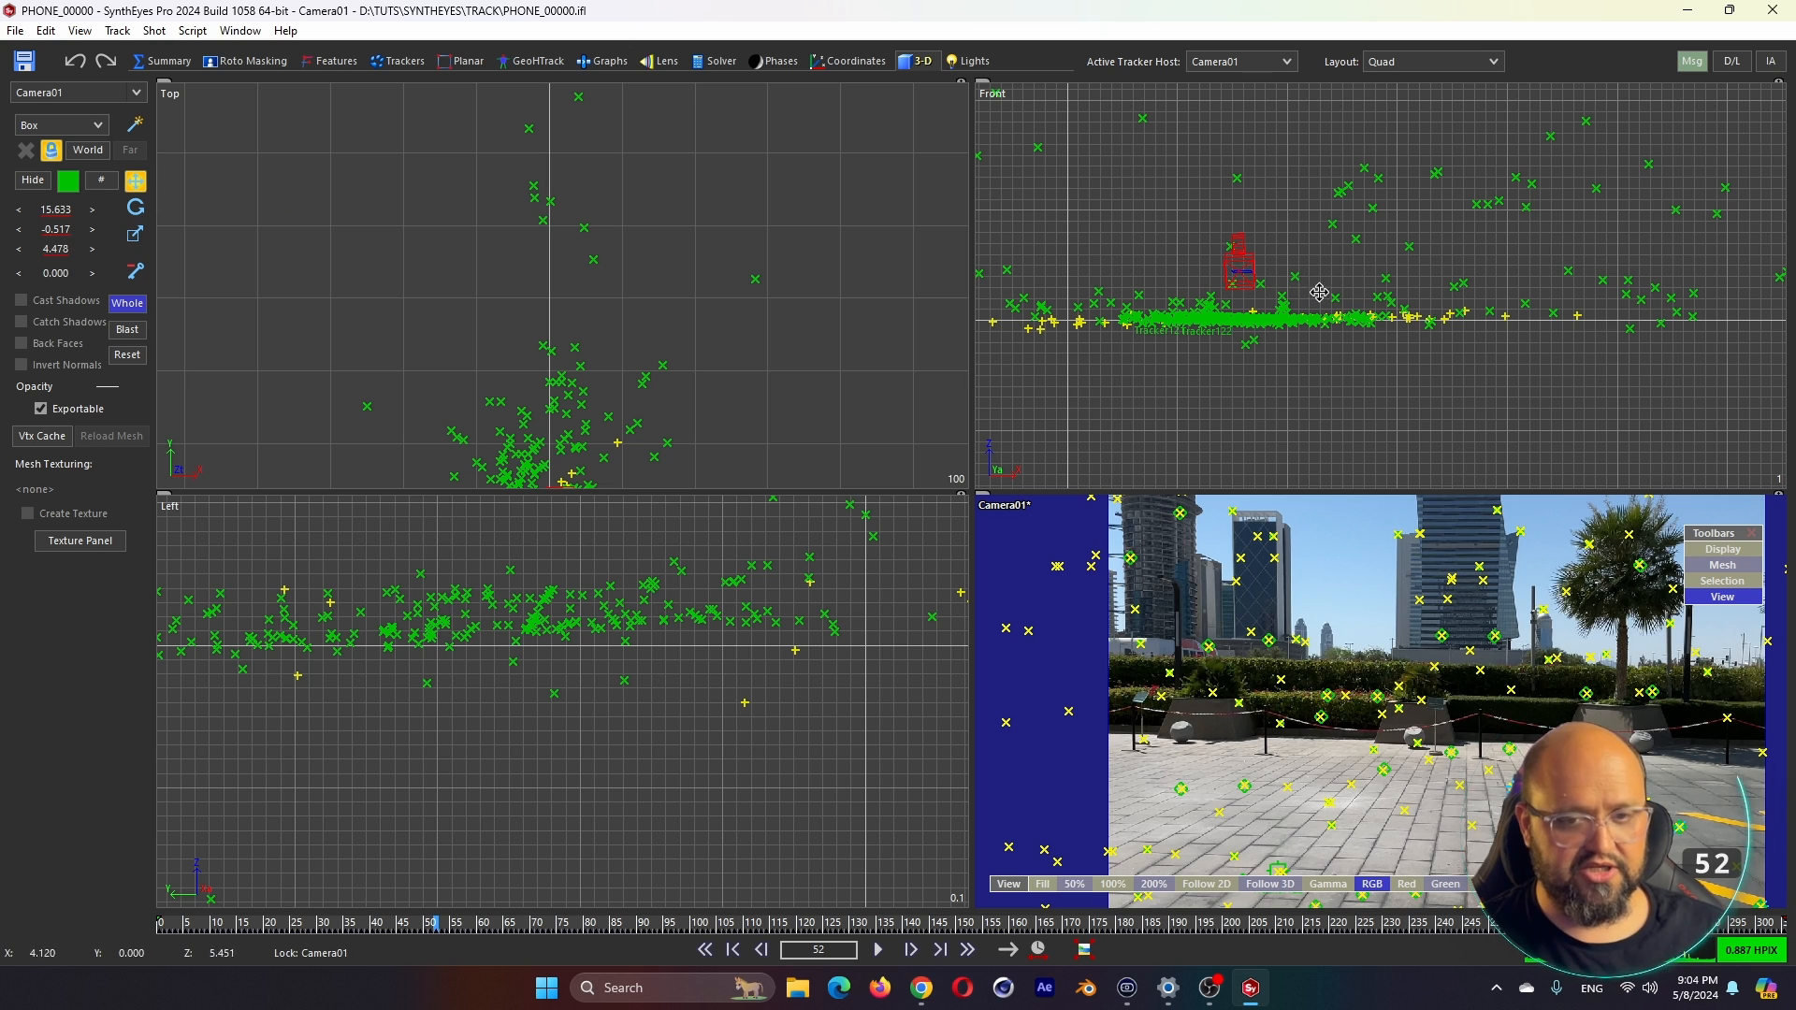
drag(1245, 321, 1070, 318)
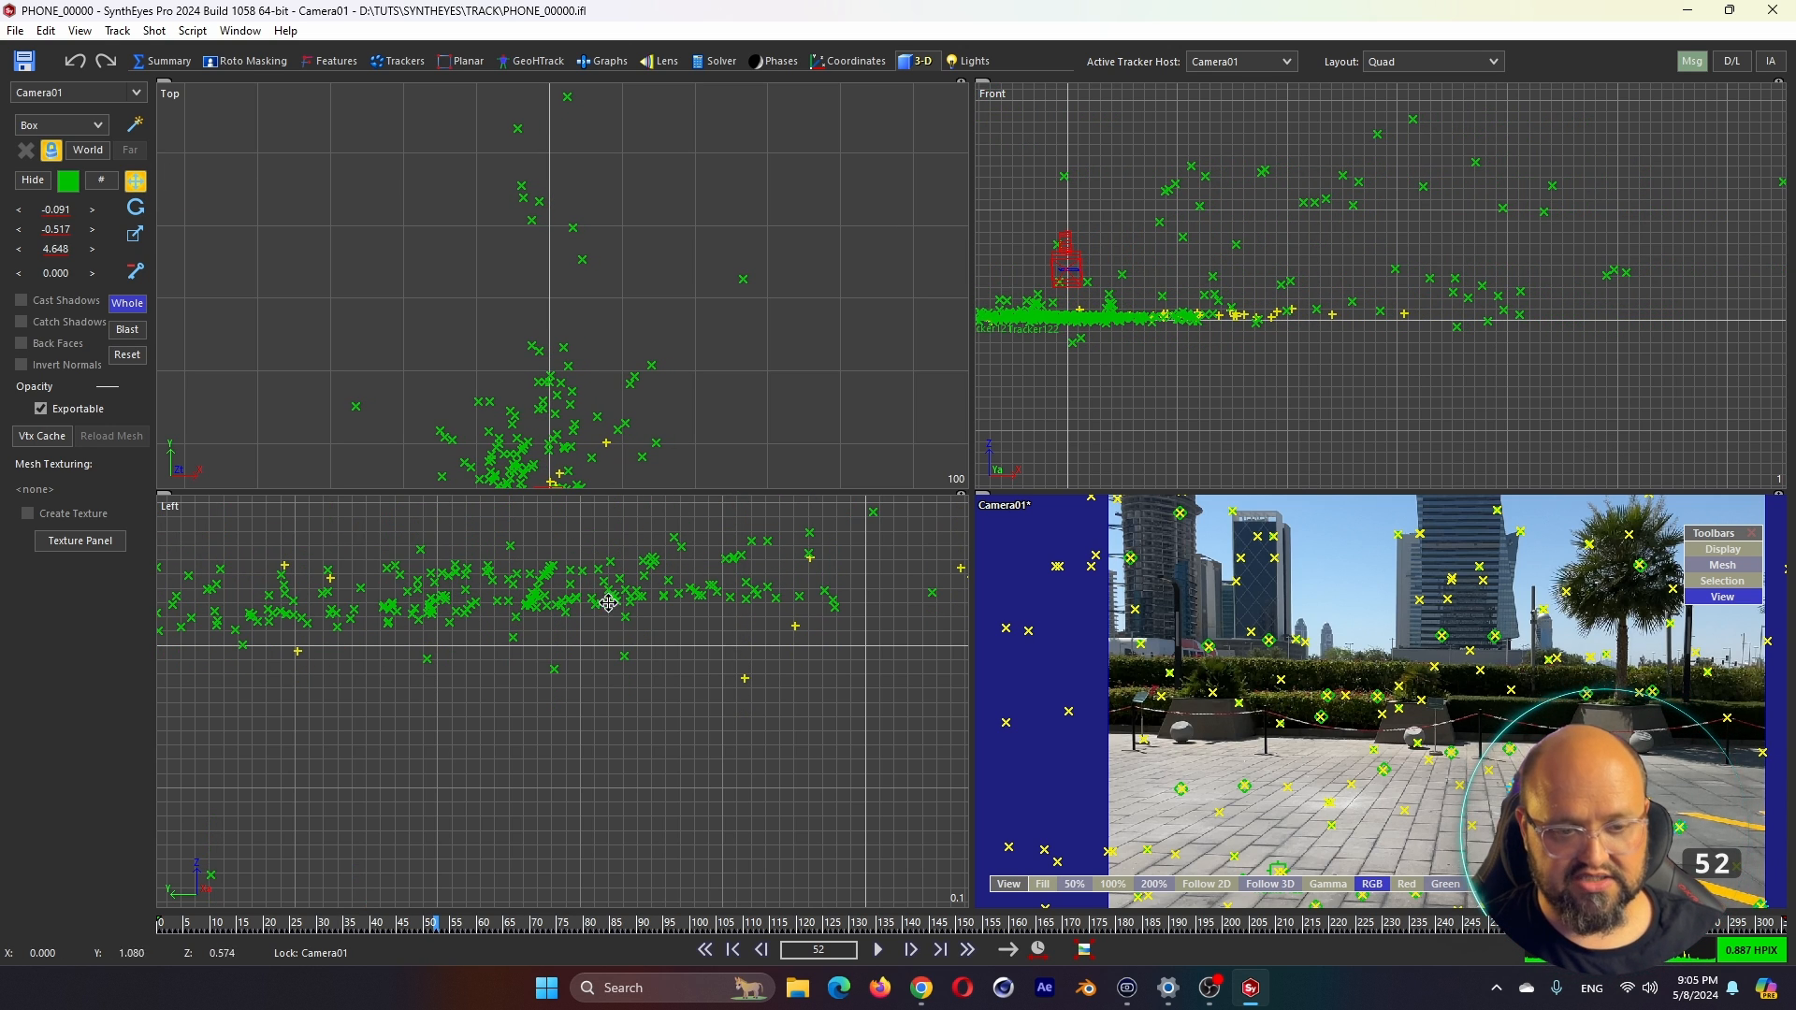
Examine the scene's alignment from frame 0 to 210, including the Left view, and the coordinate list of the constrained points
scroll(419, 629, down, 2)
scroll(777, 641, down, 4)
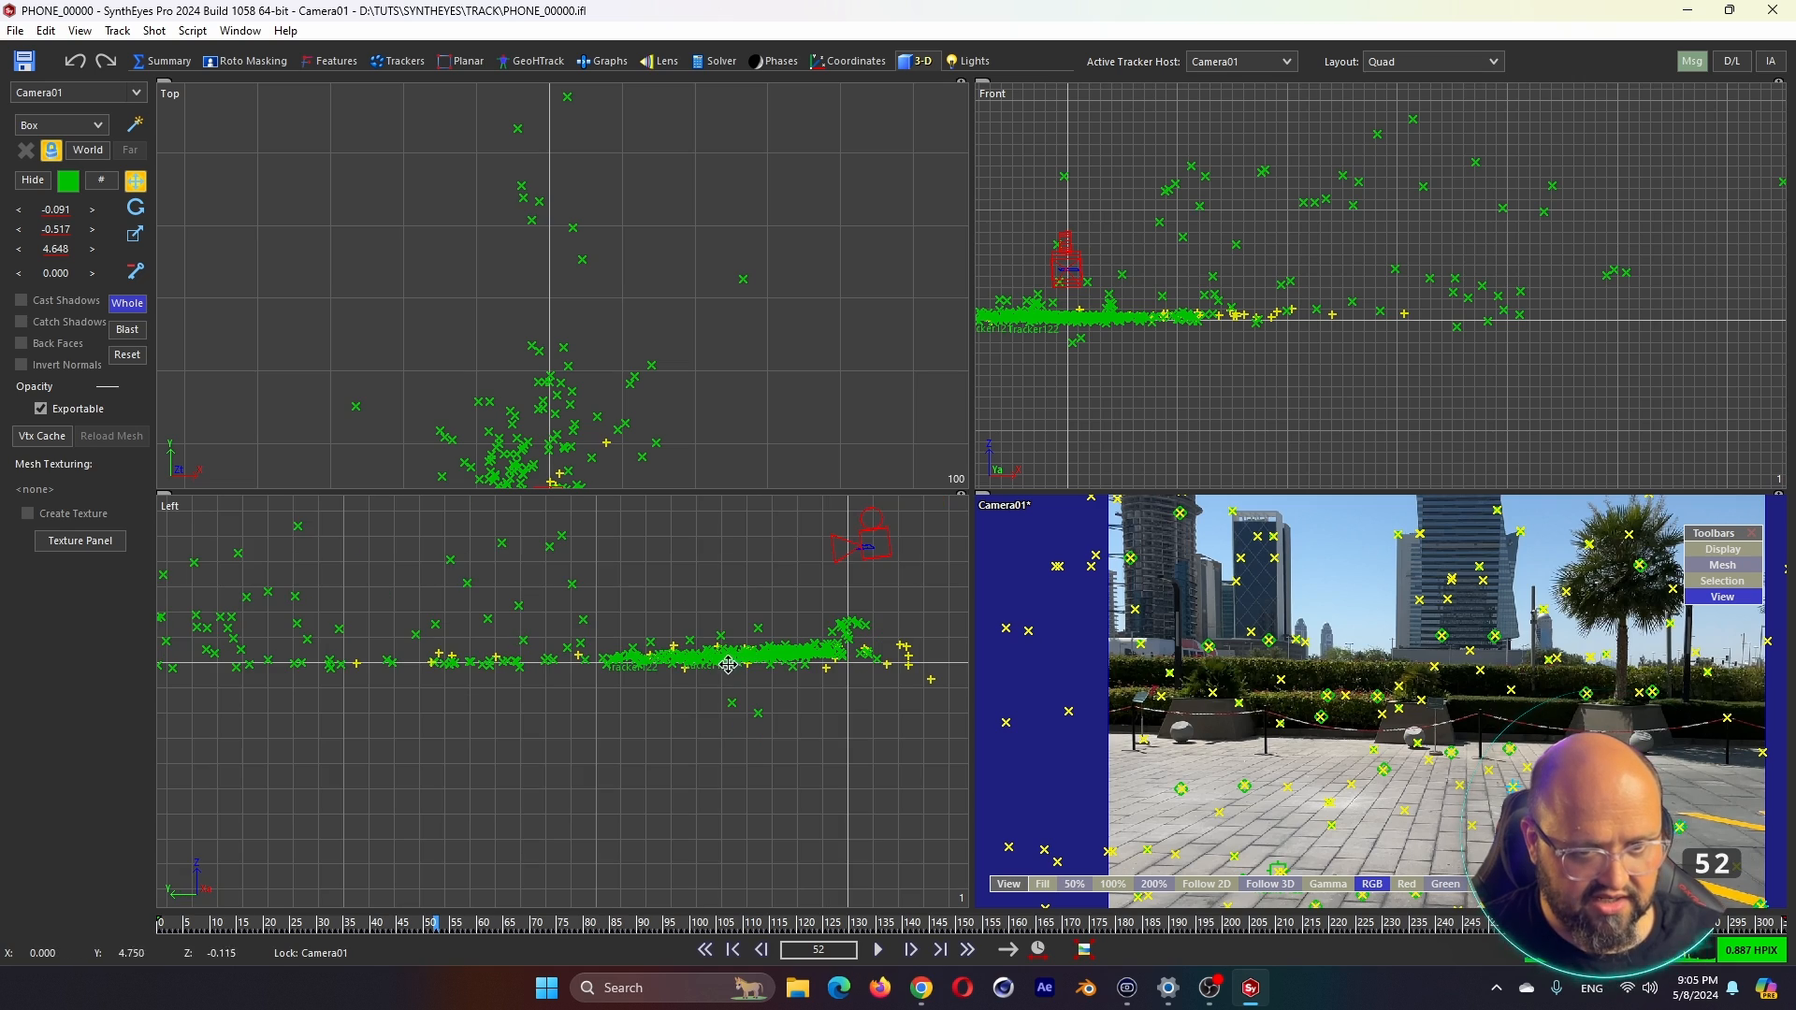
click(216, 926)
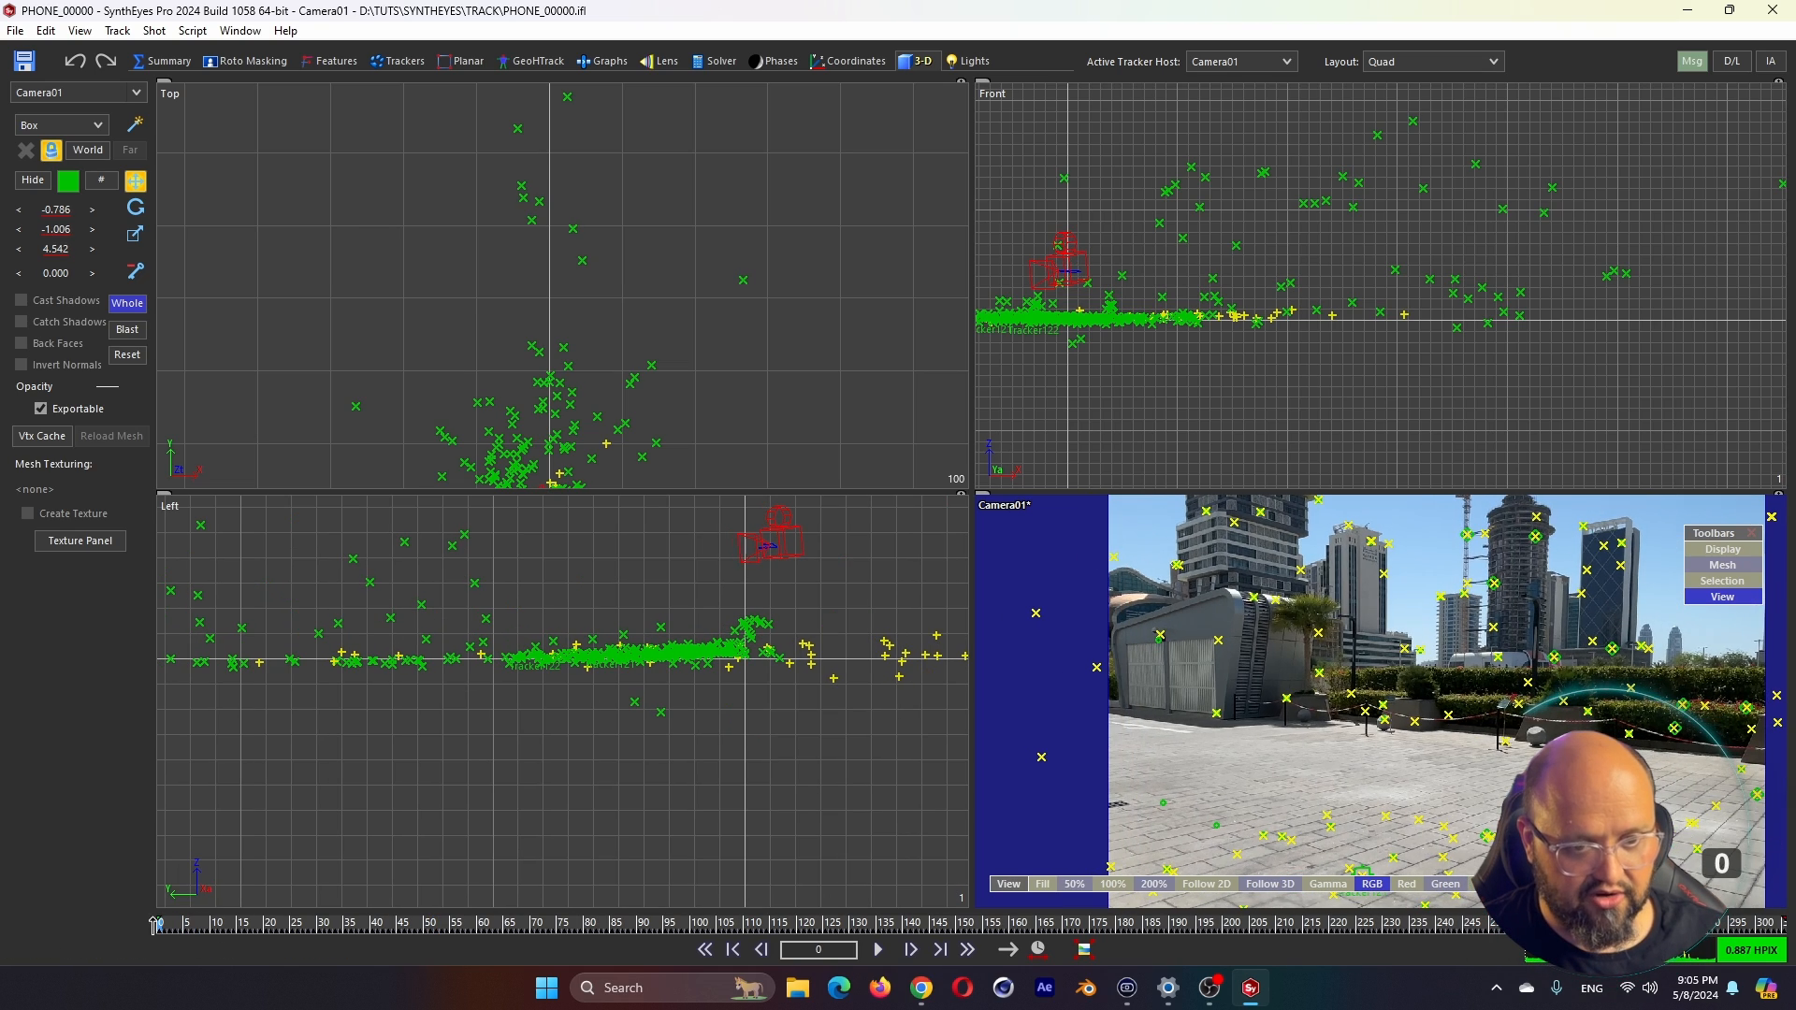
drag(246, 934, 1278, 947)
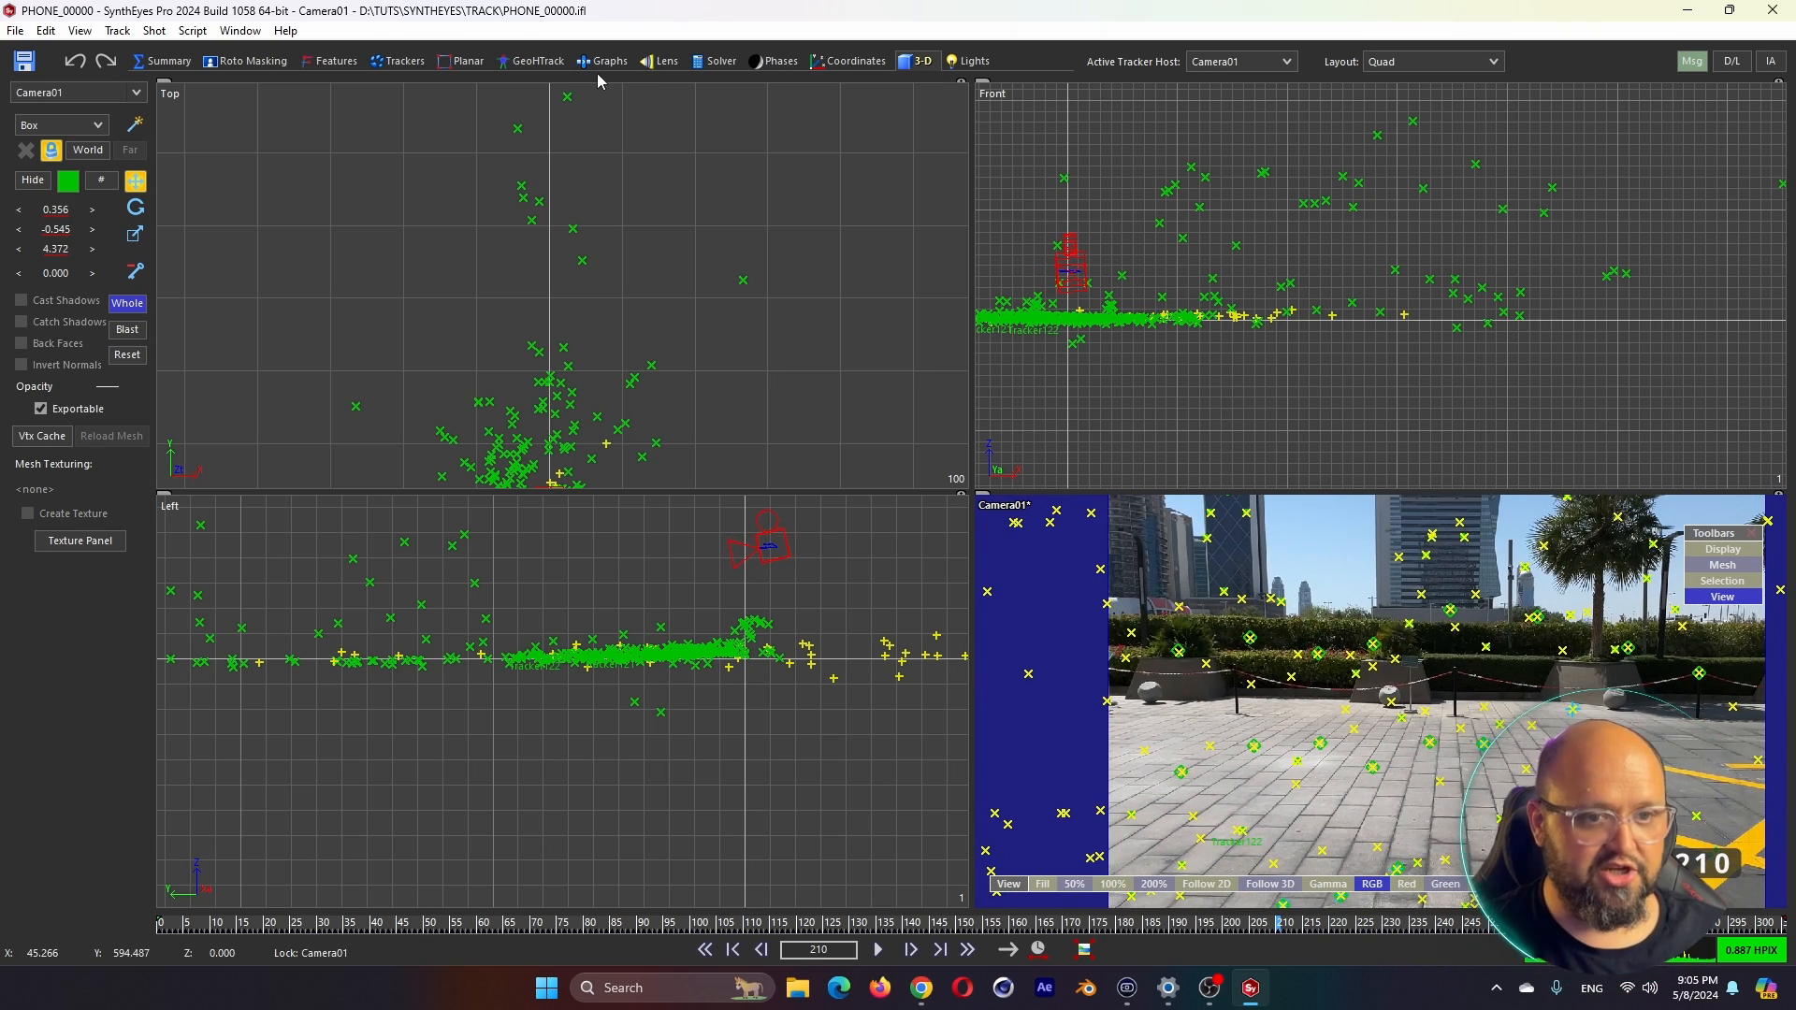
click(833, 62)
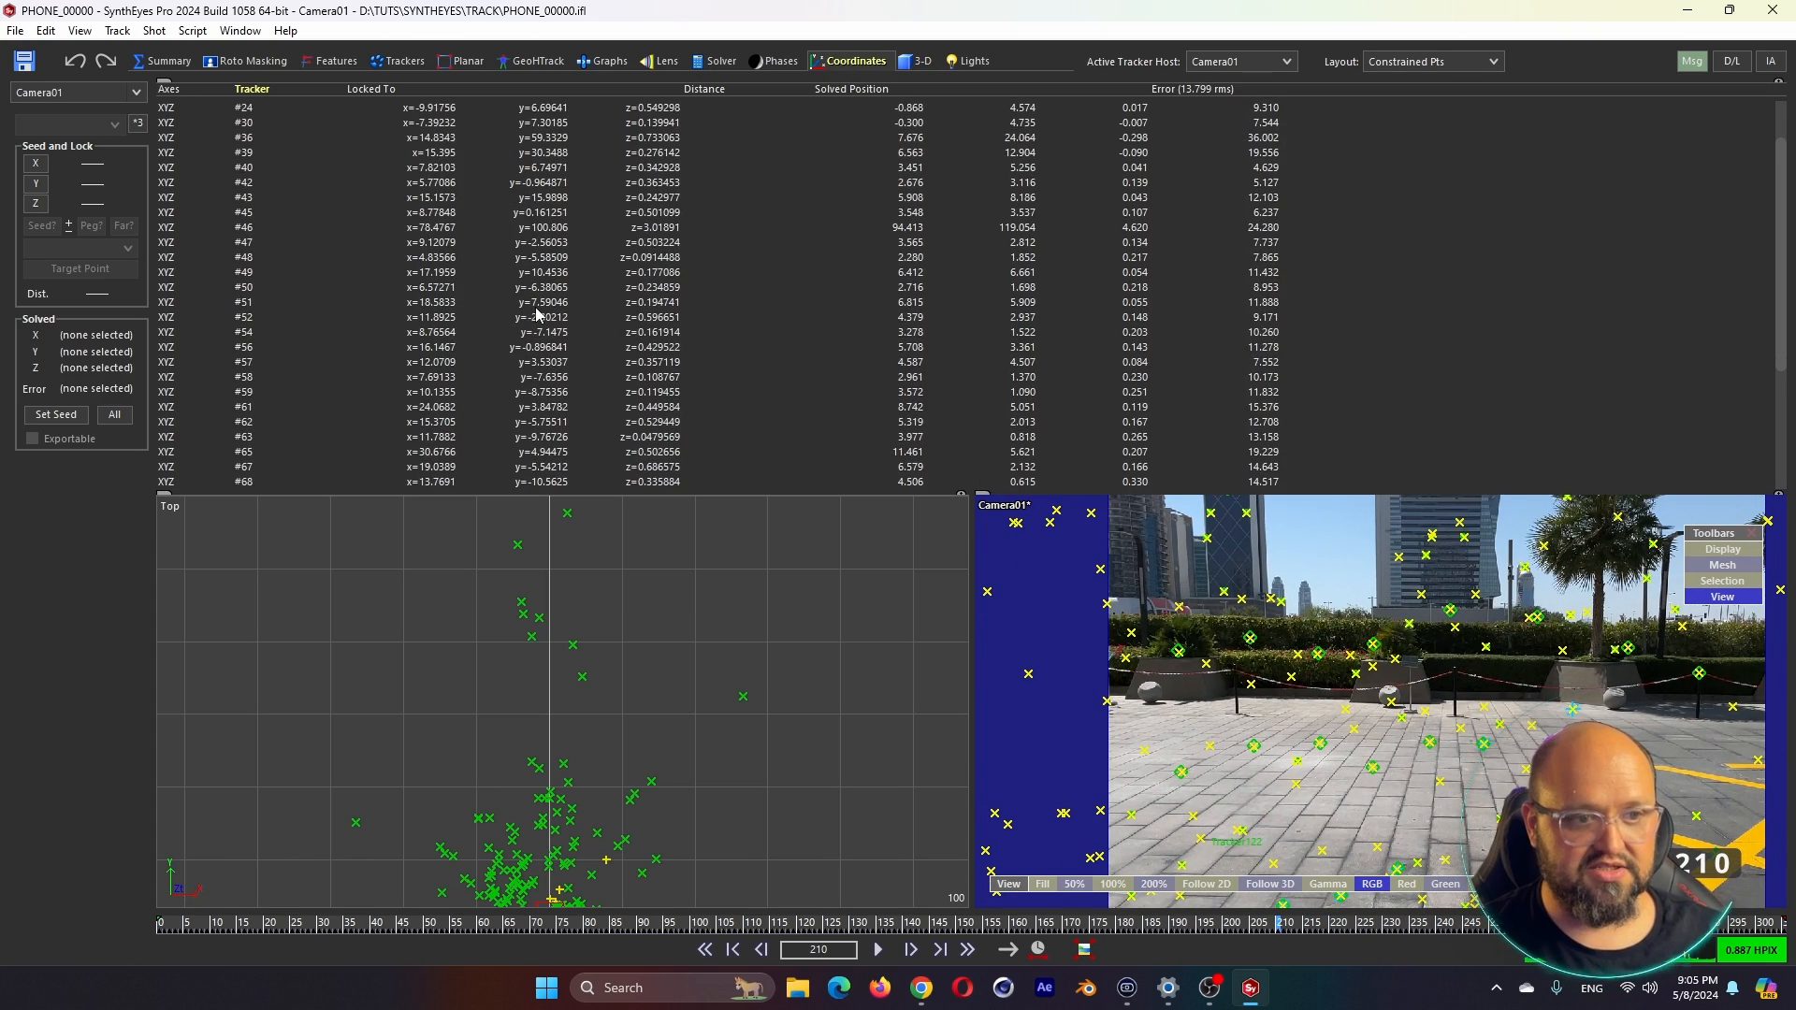
scroll(538, 315, down, 1)
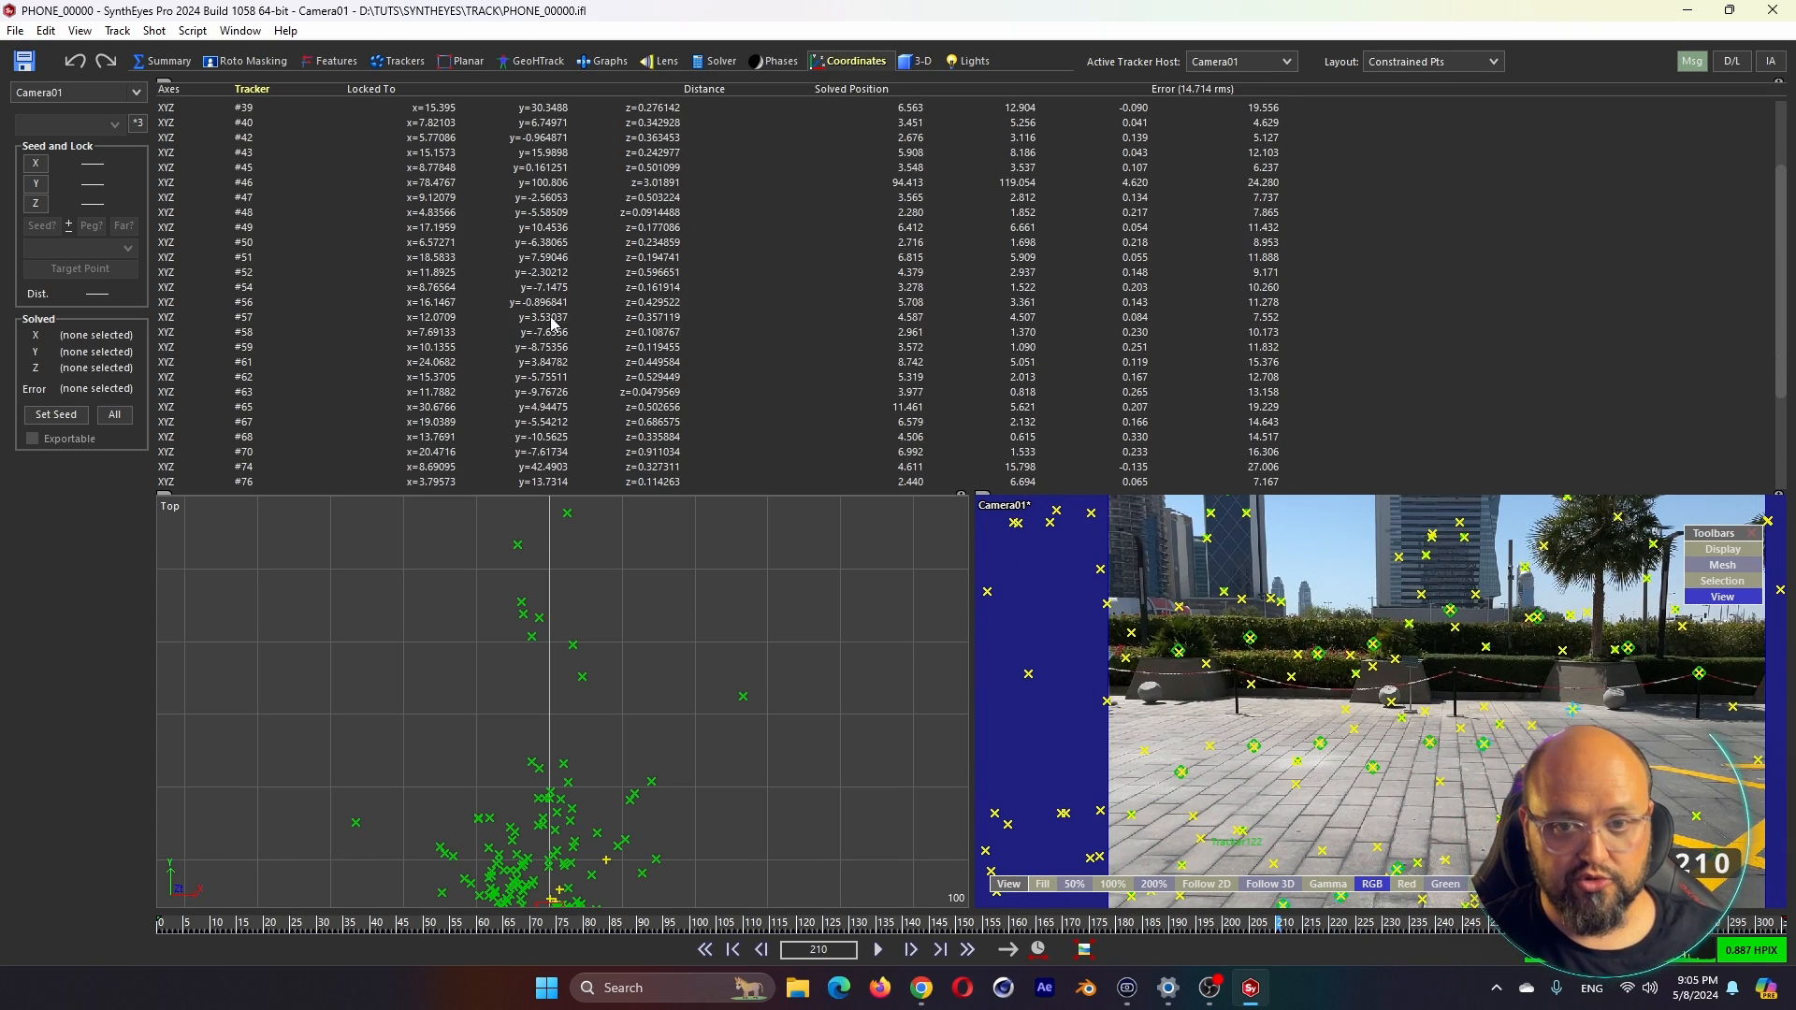
scroll(552, 323, up, 1)
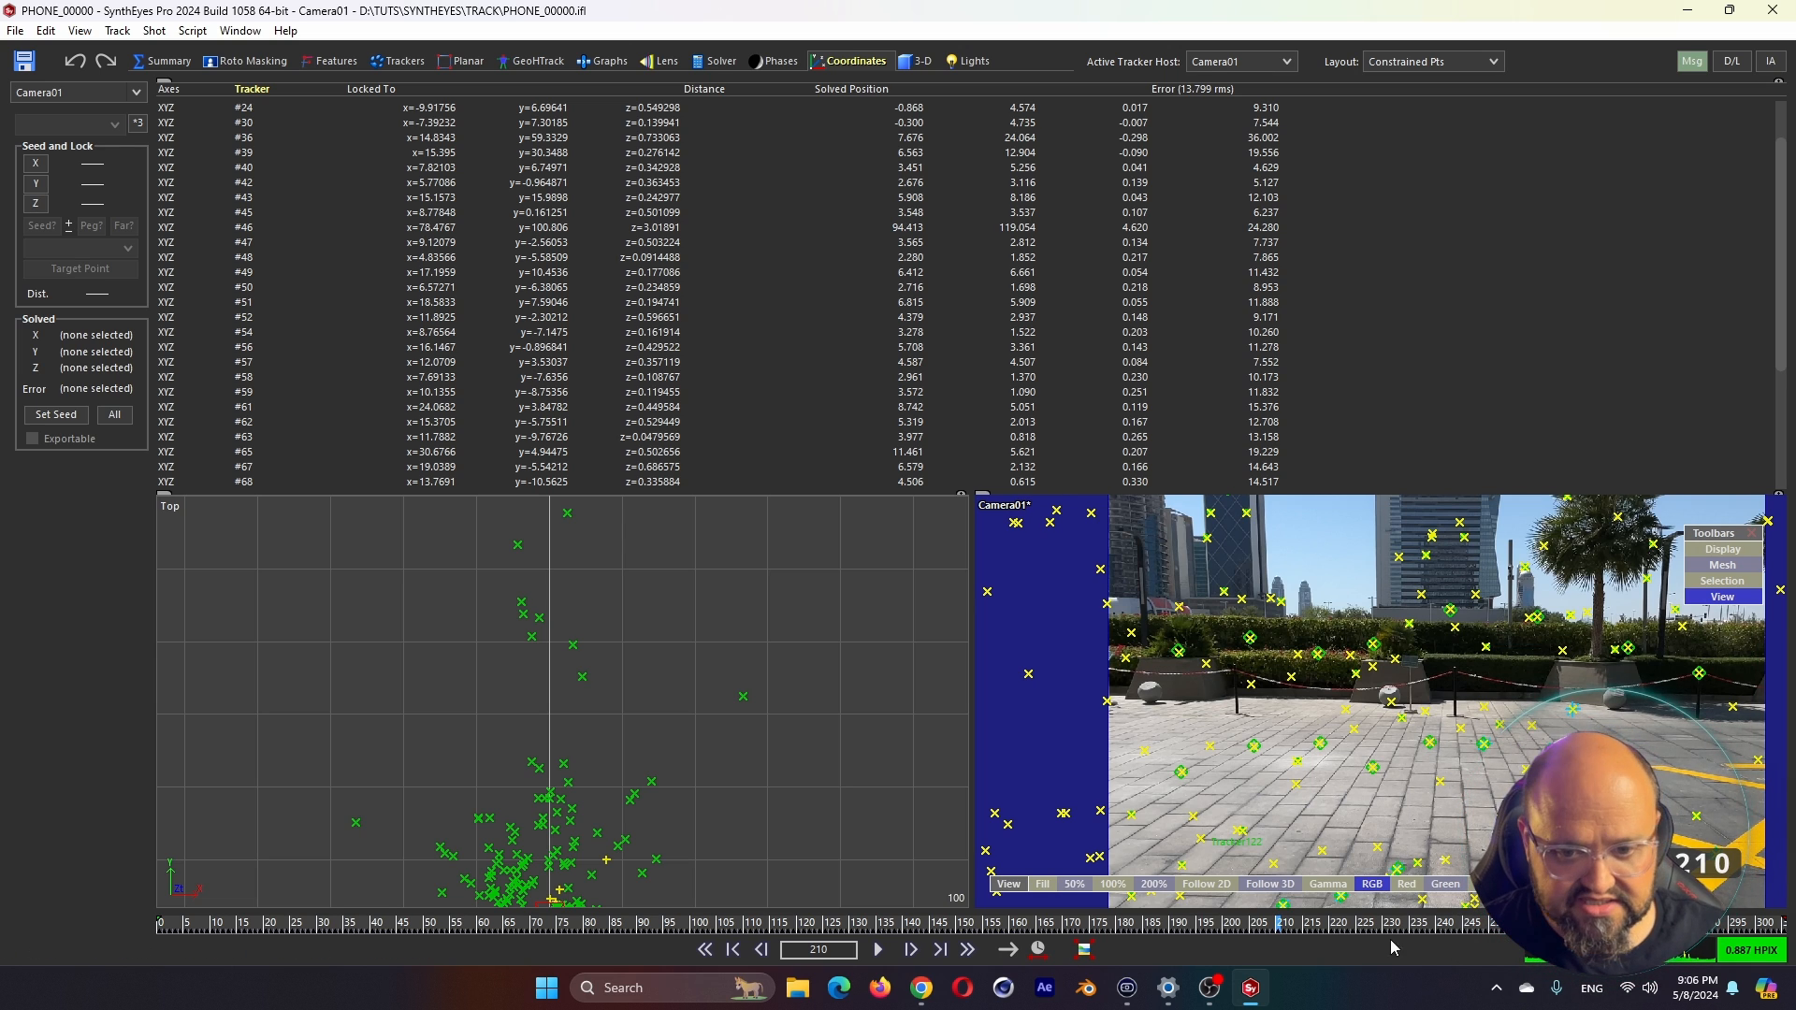
mouse_move(1272, 925)
mouse_down()
mouse_move(987, 924)
mouse_move(1292, 926)
mouse_up()
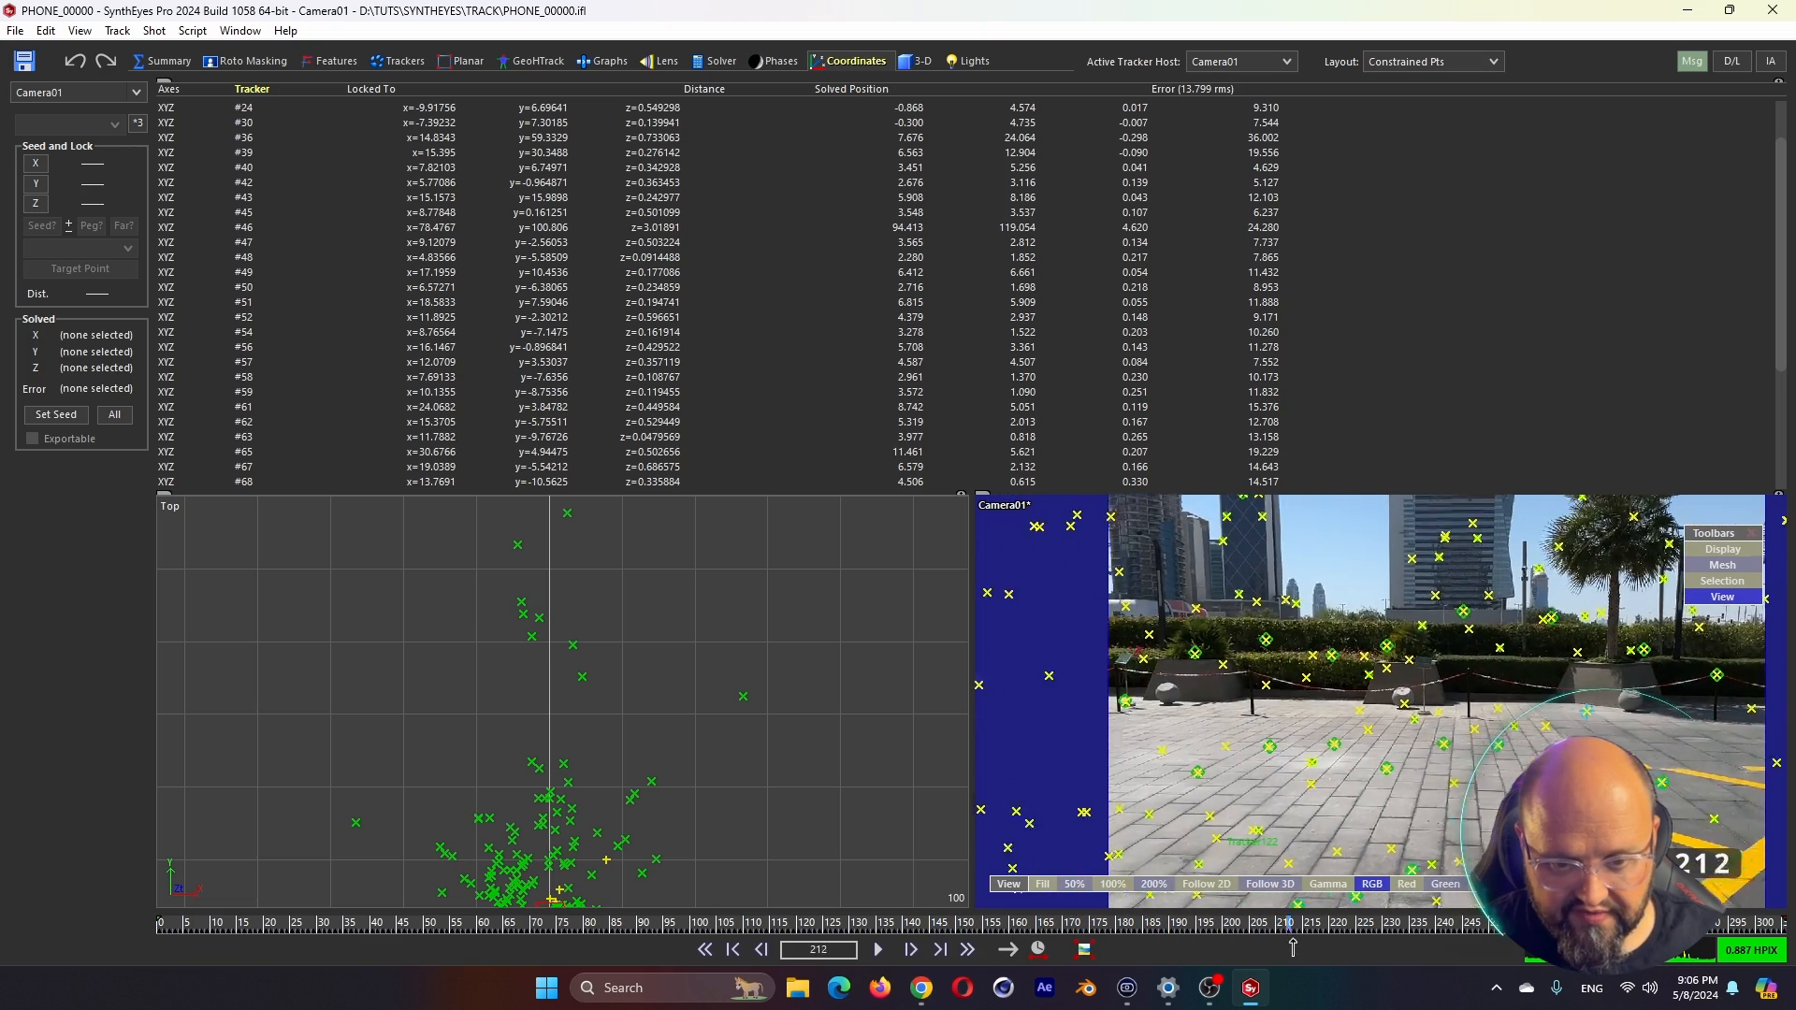
Go to frame 57 in the tracker workspace and place a new tracker on a joint between the paving stones
click(401, 61)
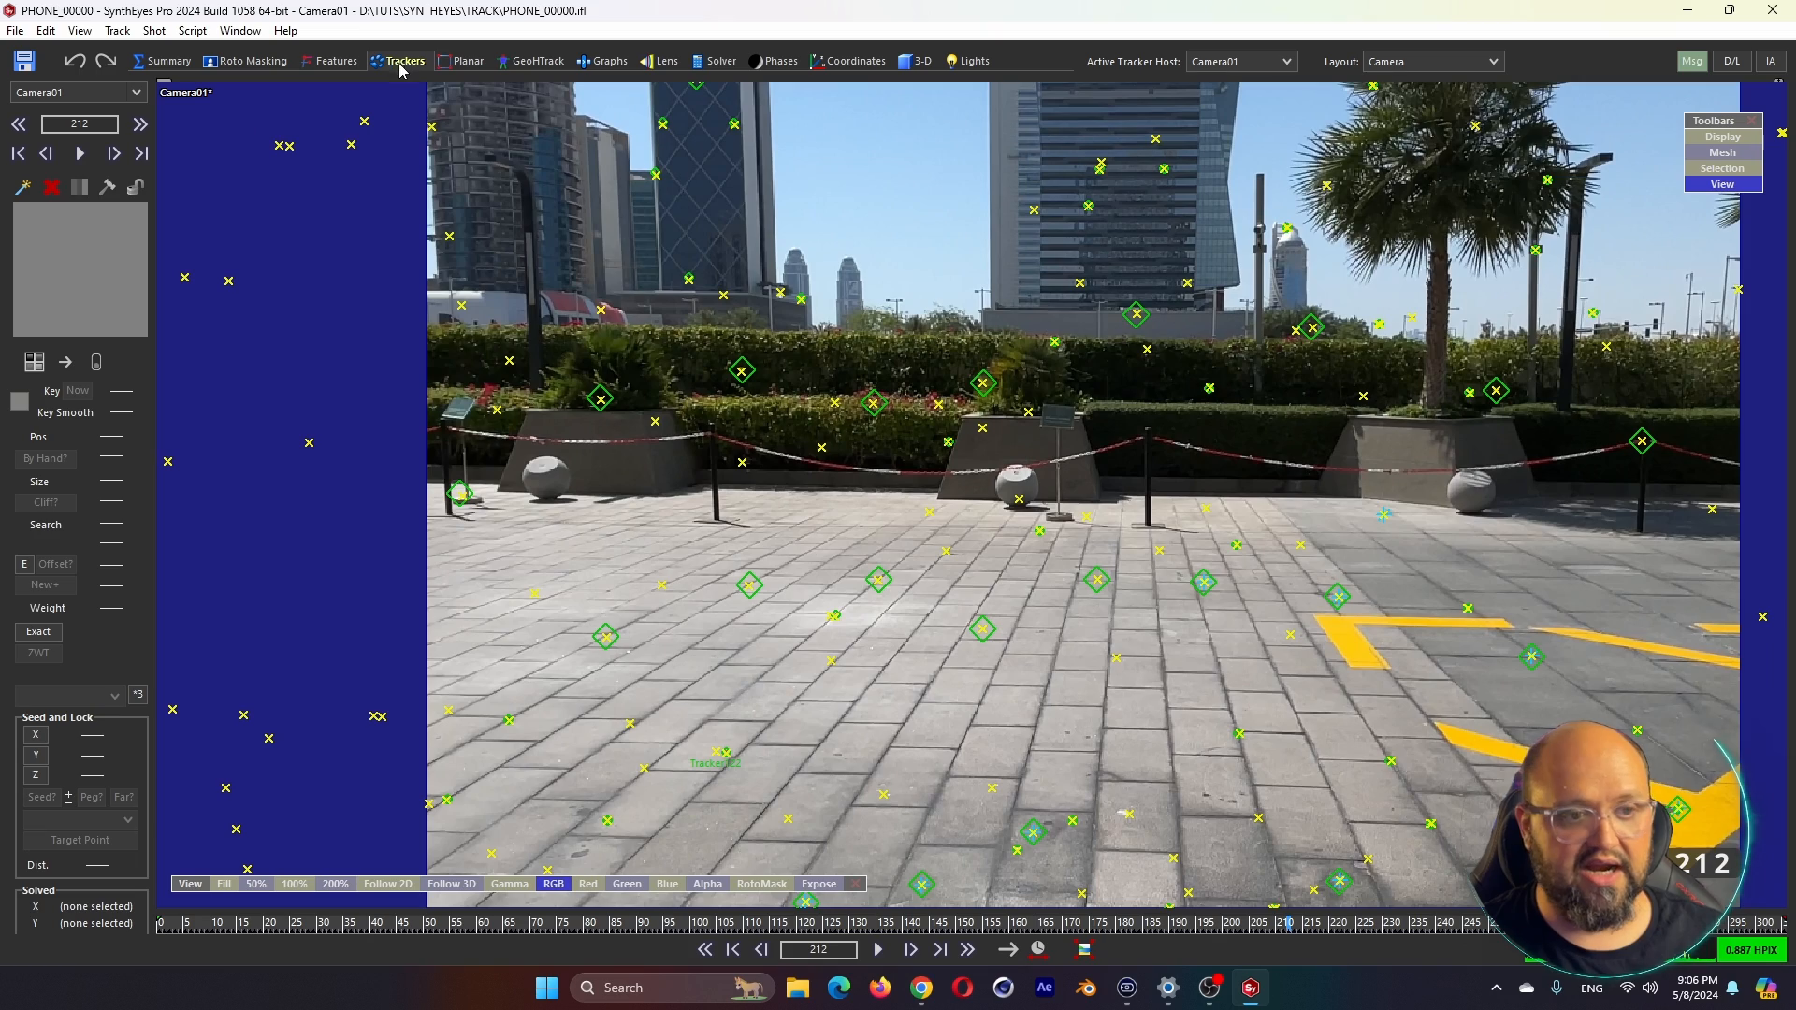
scroll(820, 898, up, 3)
drag(318, 924, 383, 924)
middle_drag(619, 656, 867, 349)
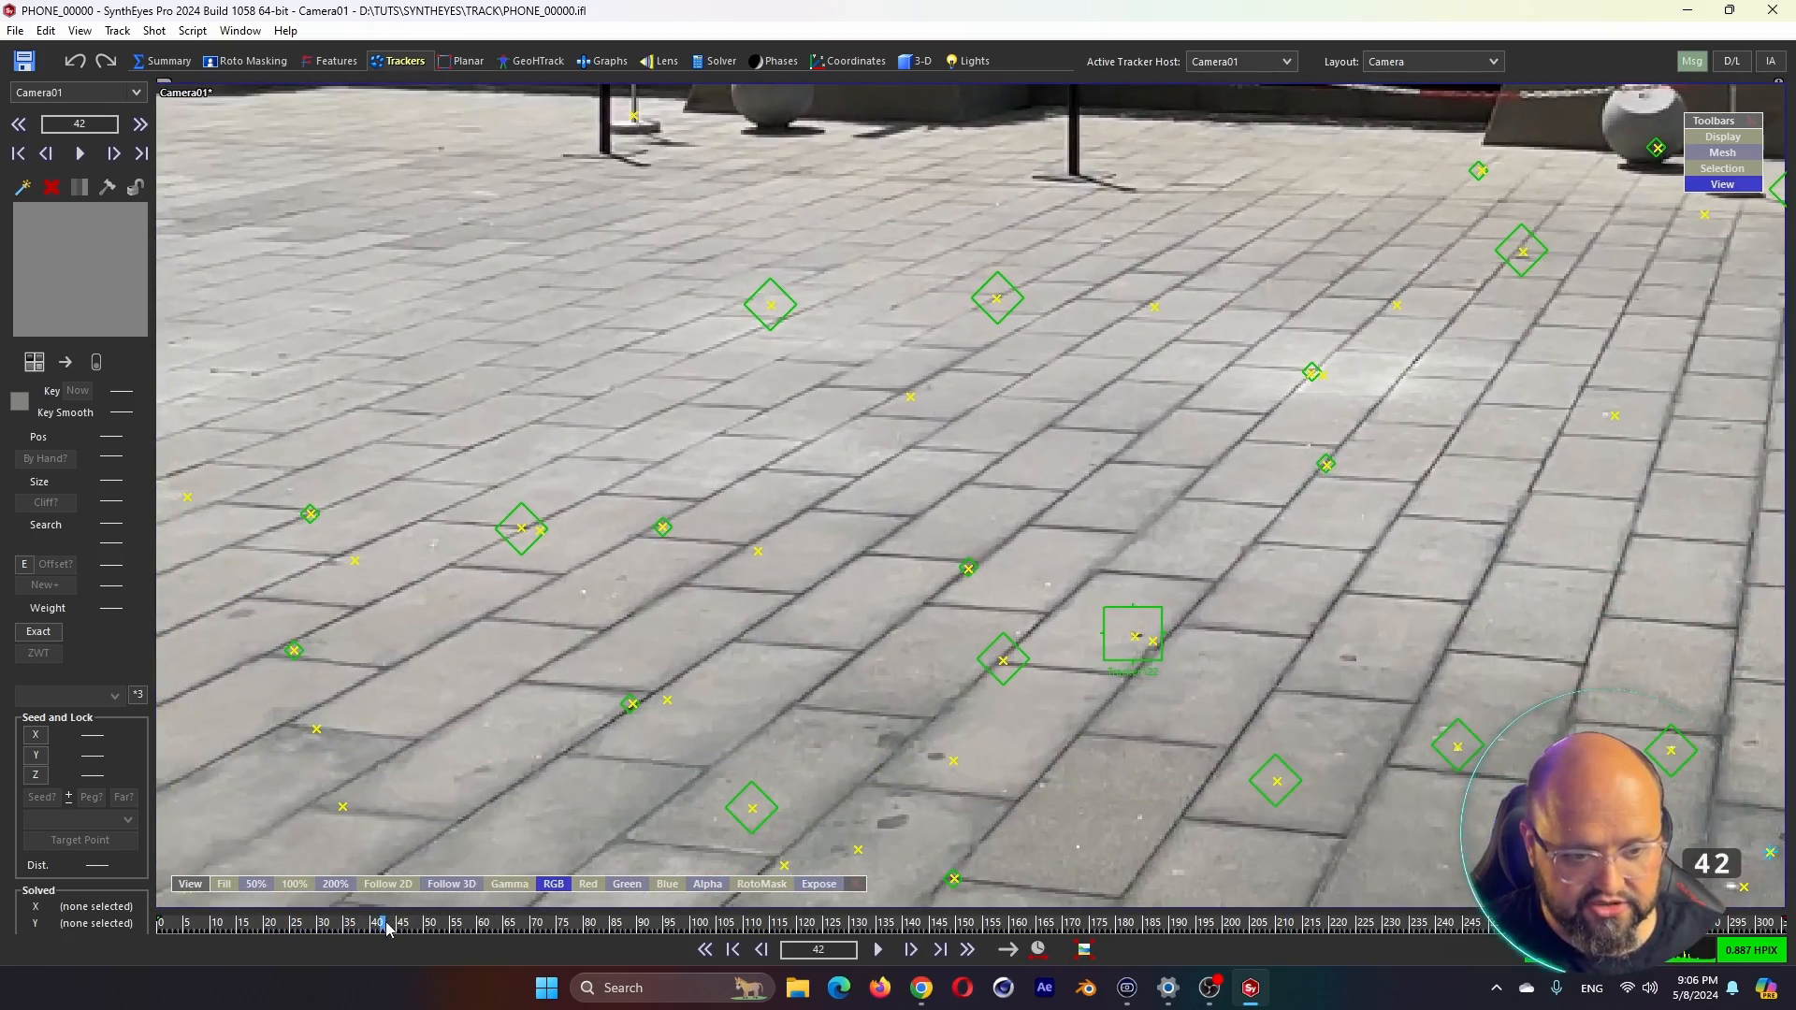
drag(381, 924, 462, 931)
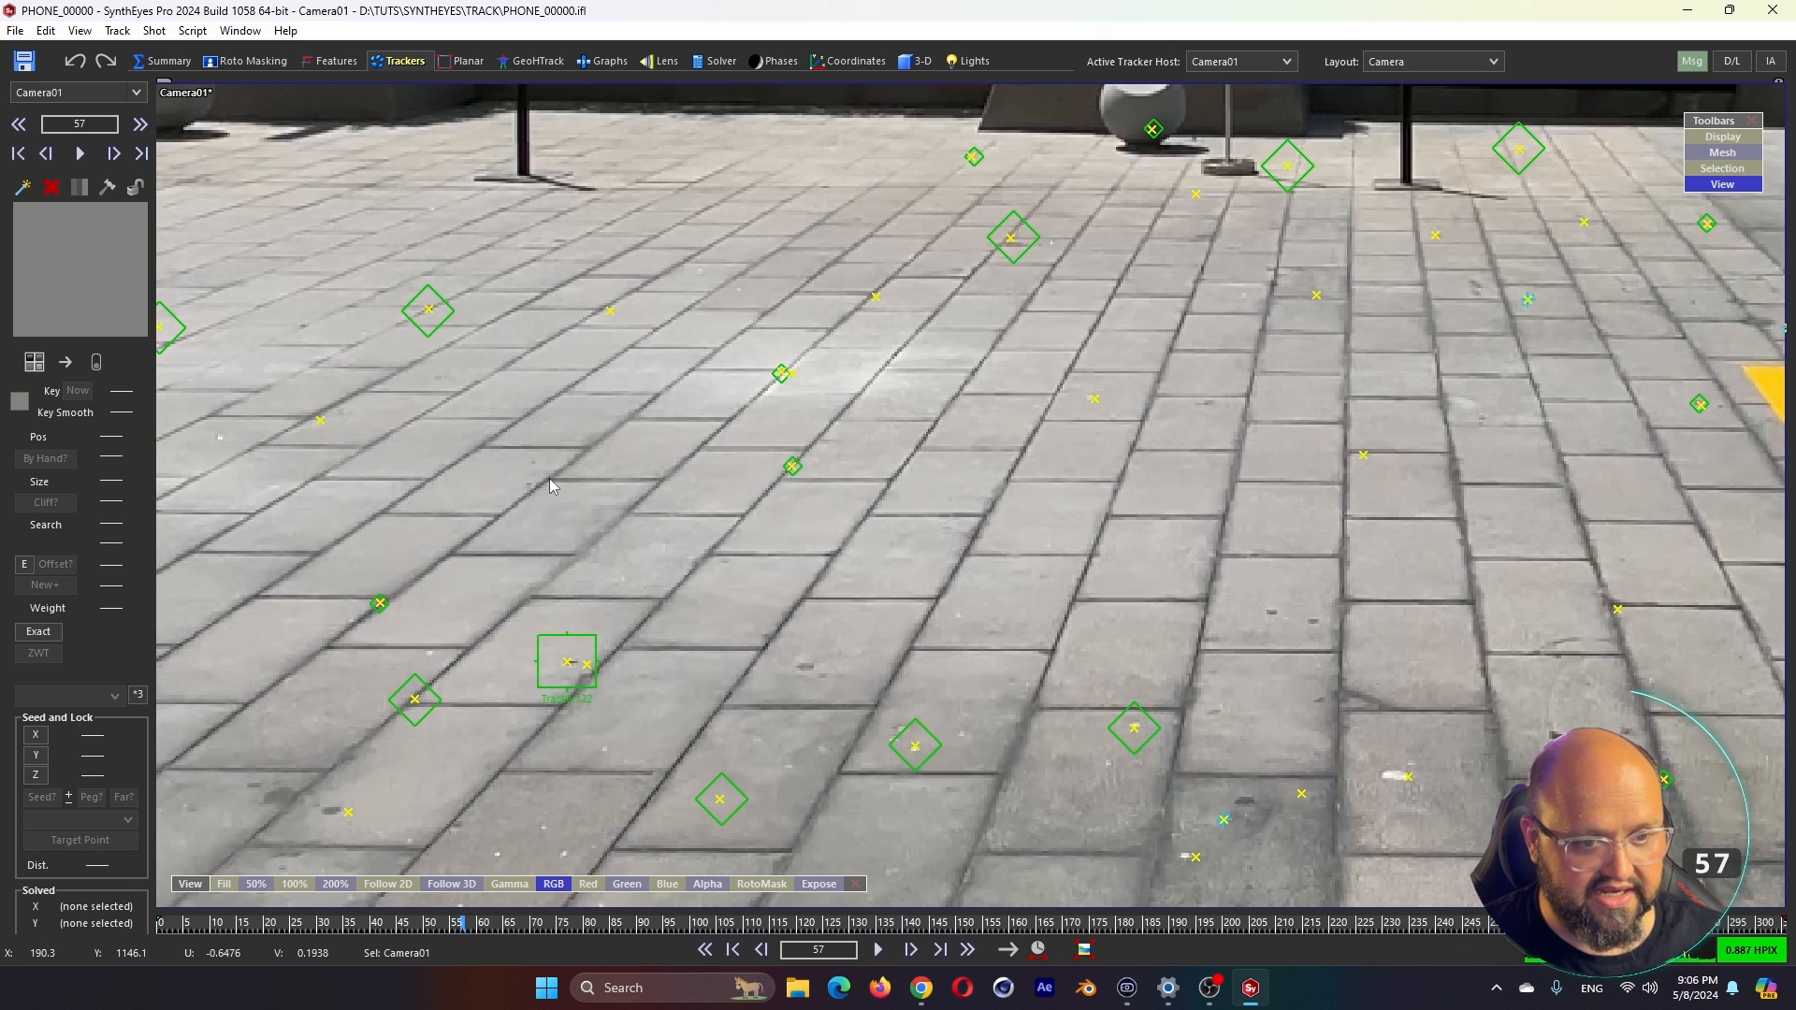
click(481, 446)
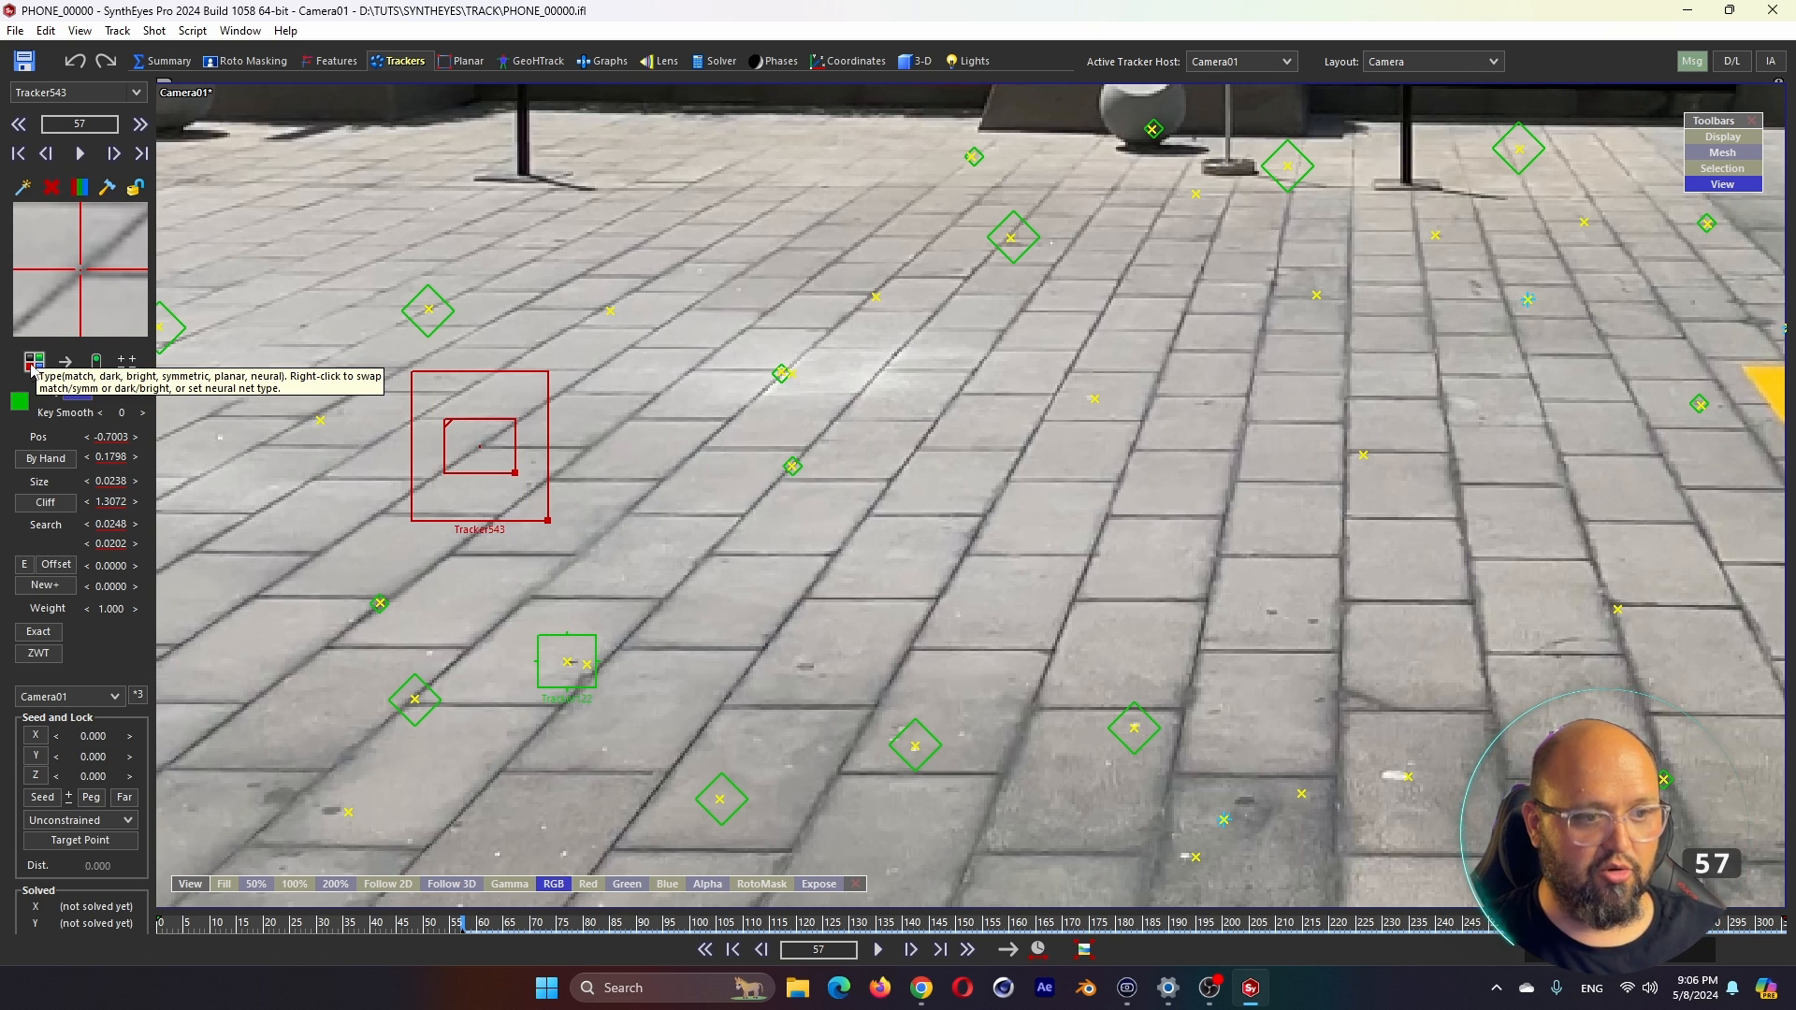
Try the spot tracker type on the new tracker, then return it to the match type
click(33, 361)
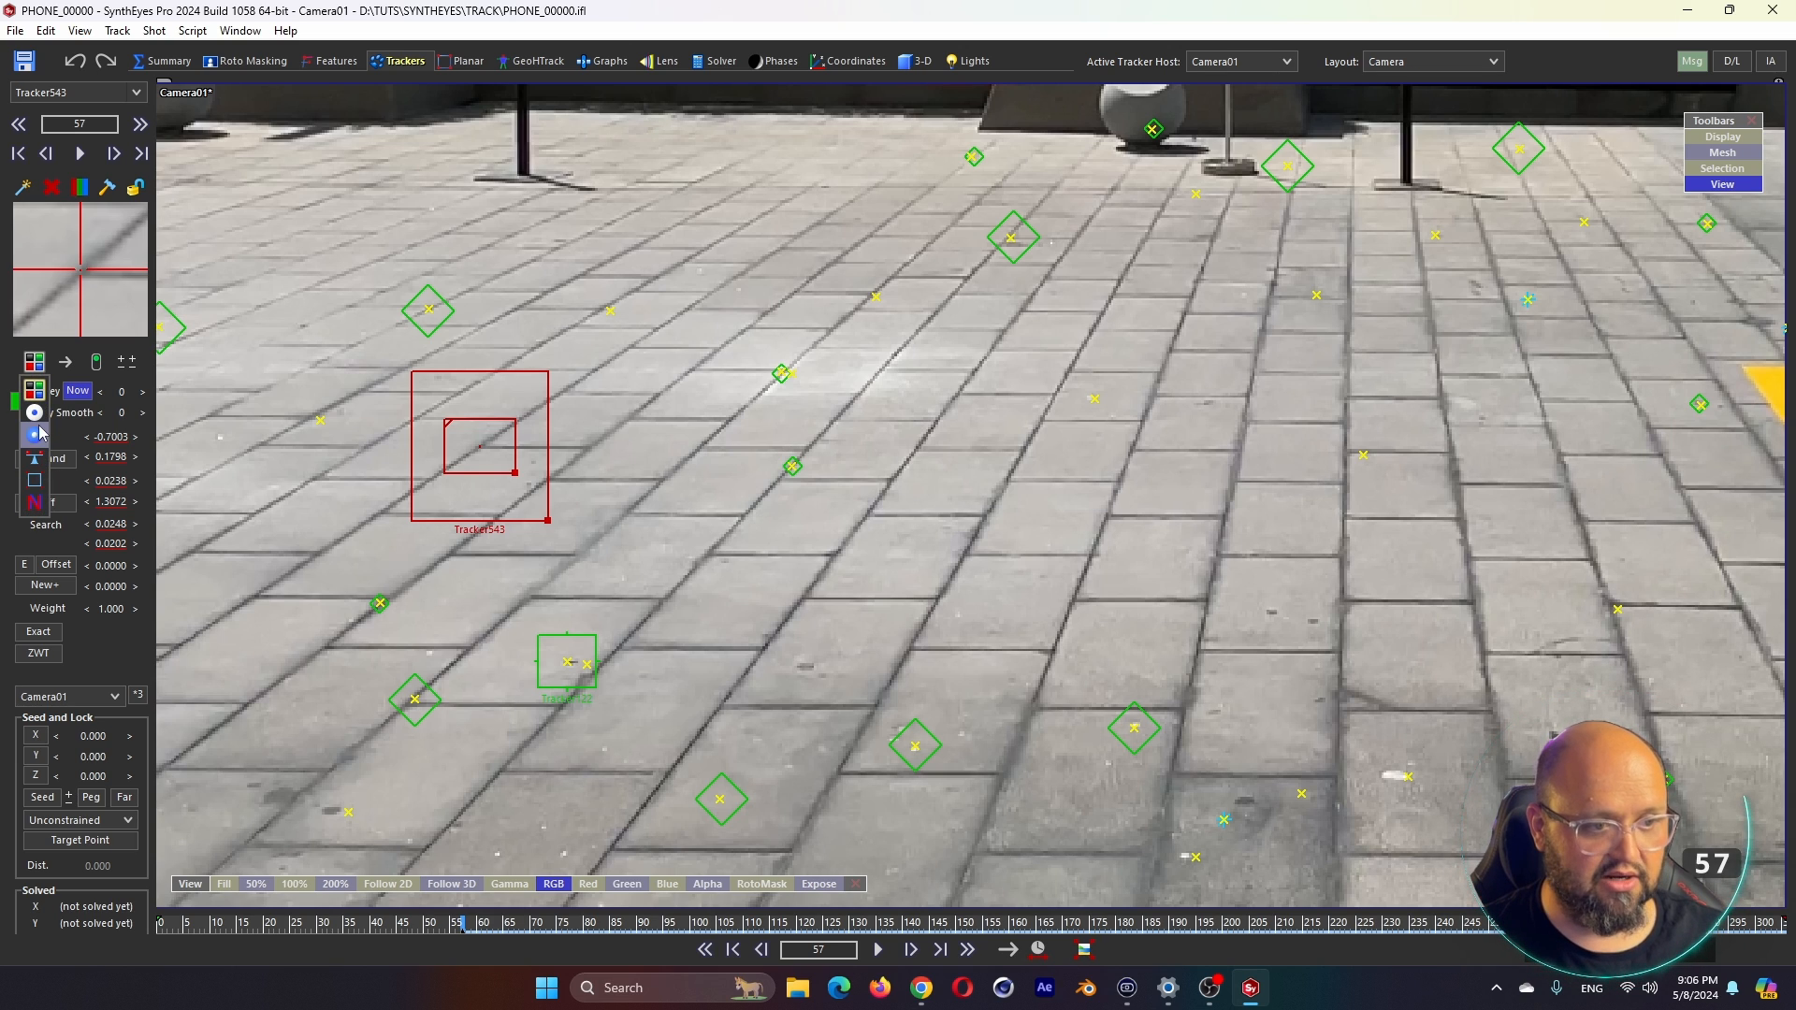
click(38, 386)
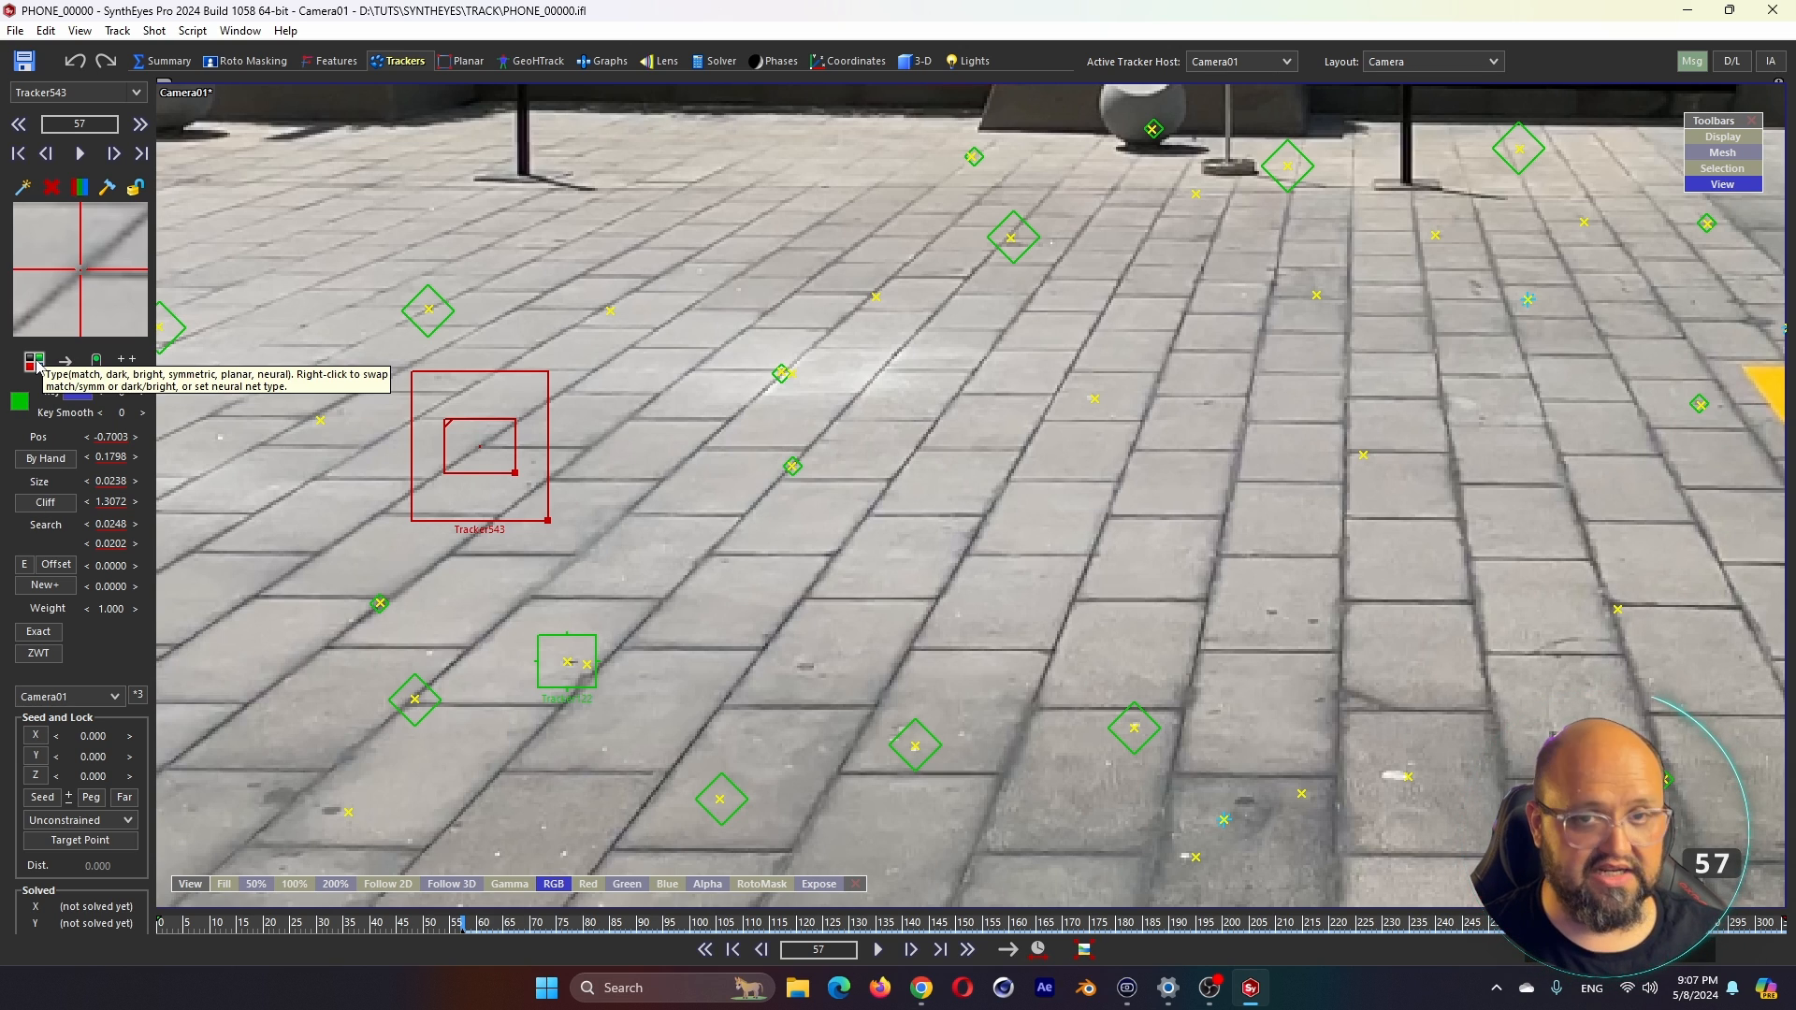
right_click(39, 368)
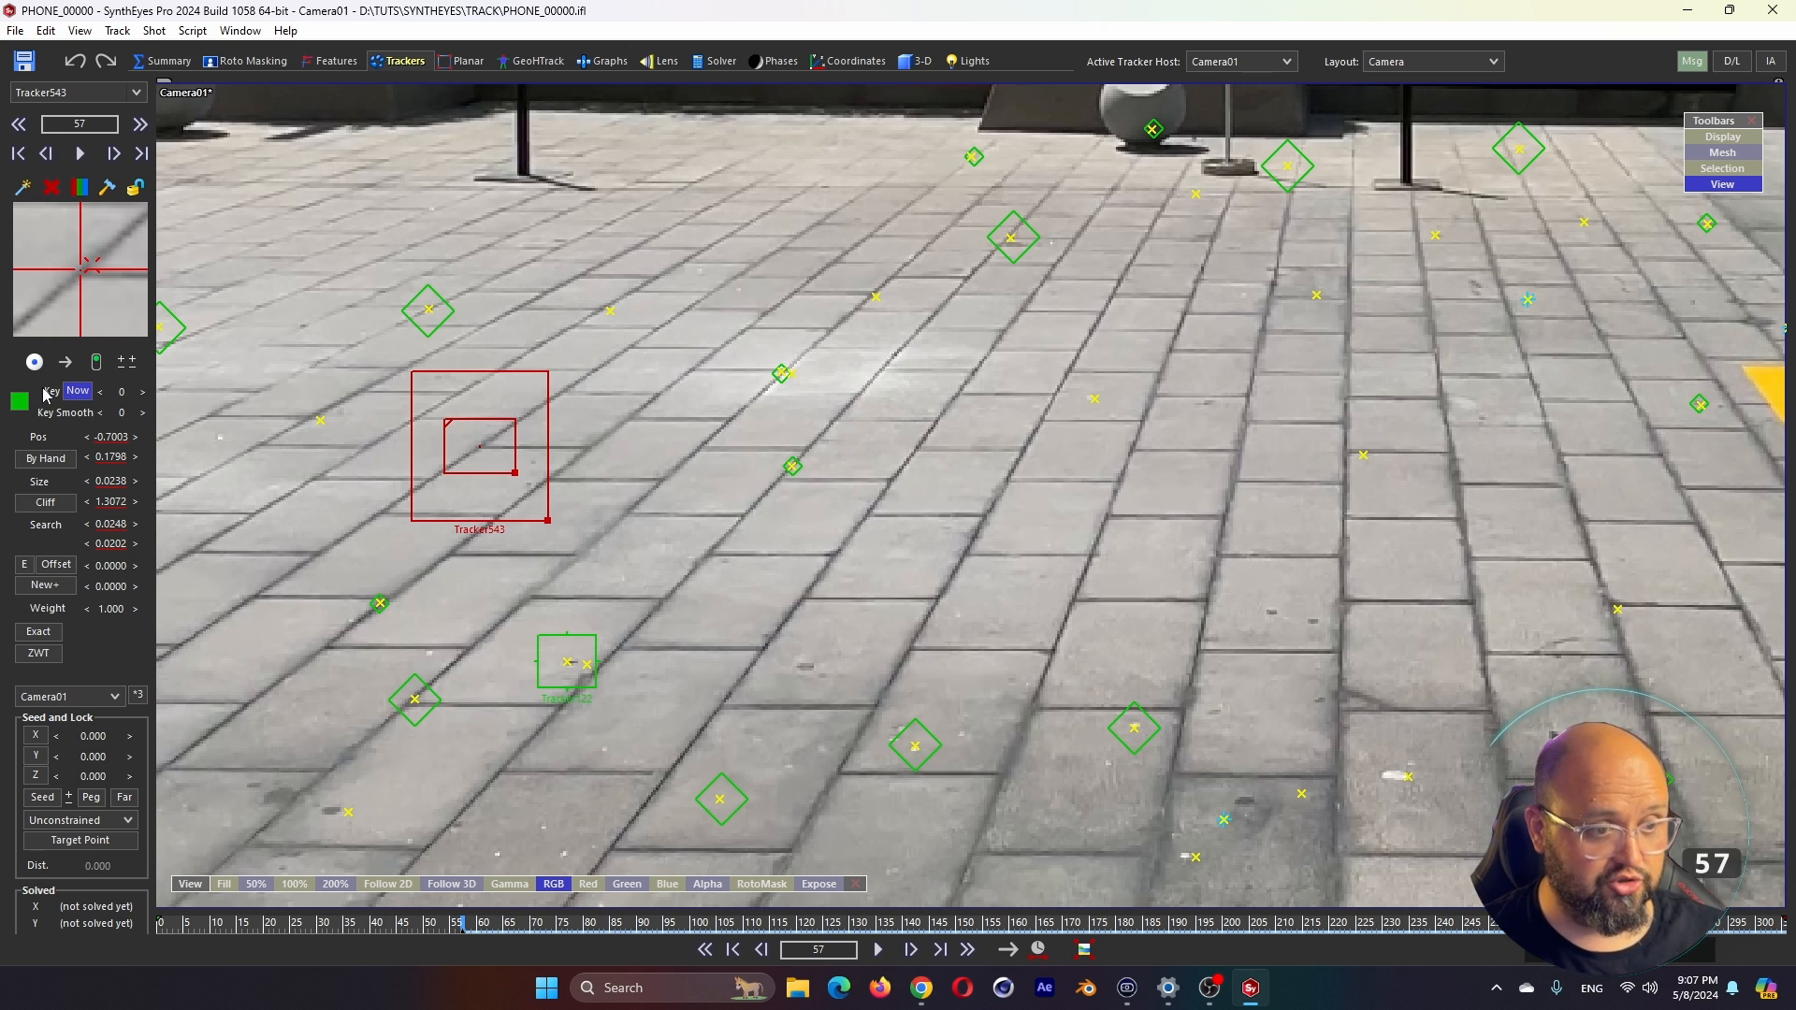
click(39, 367)
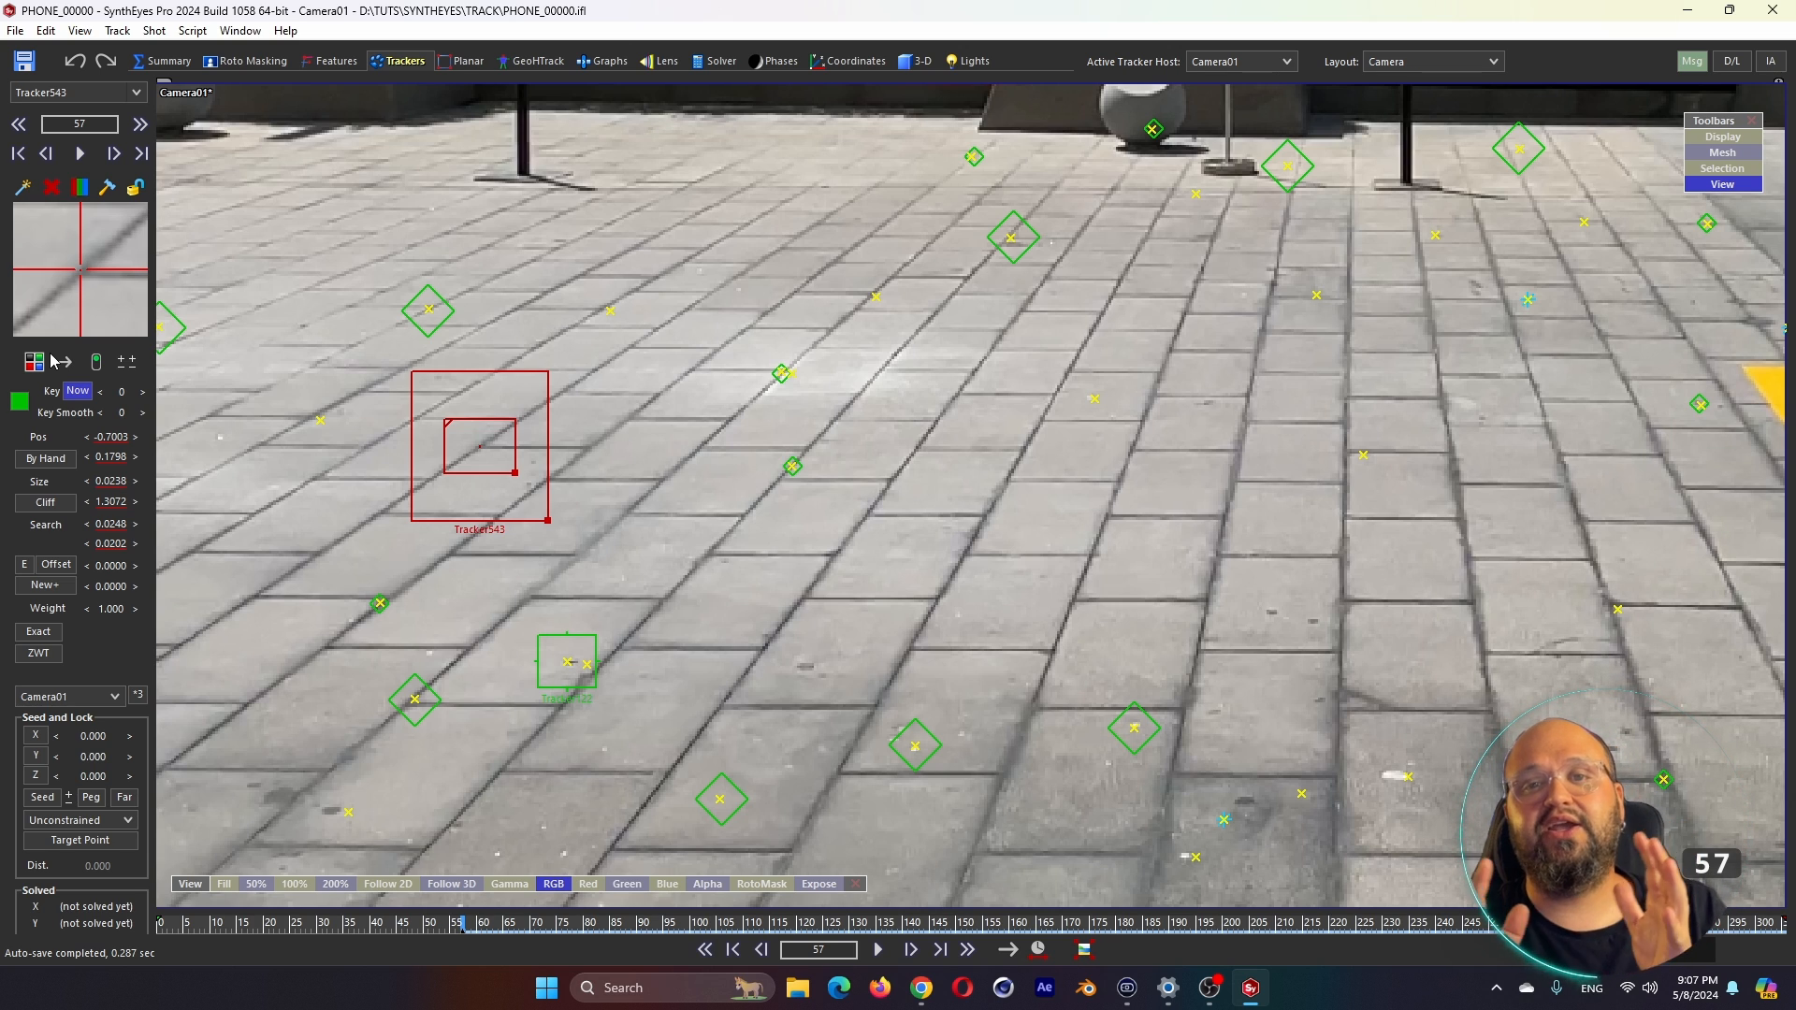
Compare the red, green and blue channels for the new tracker, then set it back to full RGB
click(82, 189)
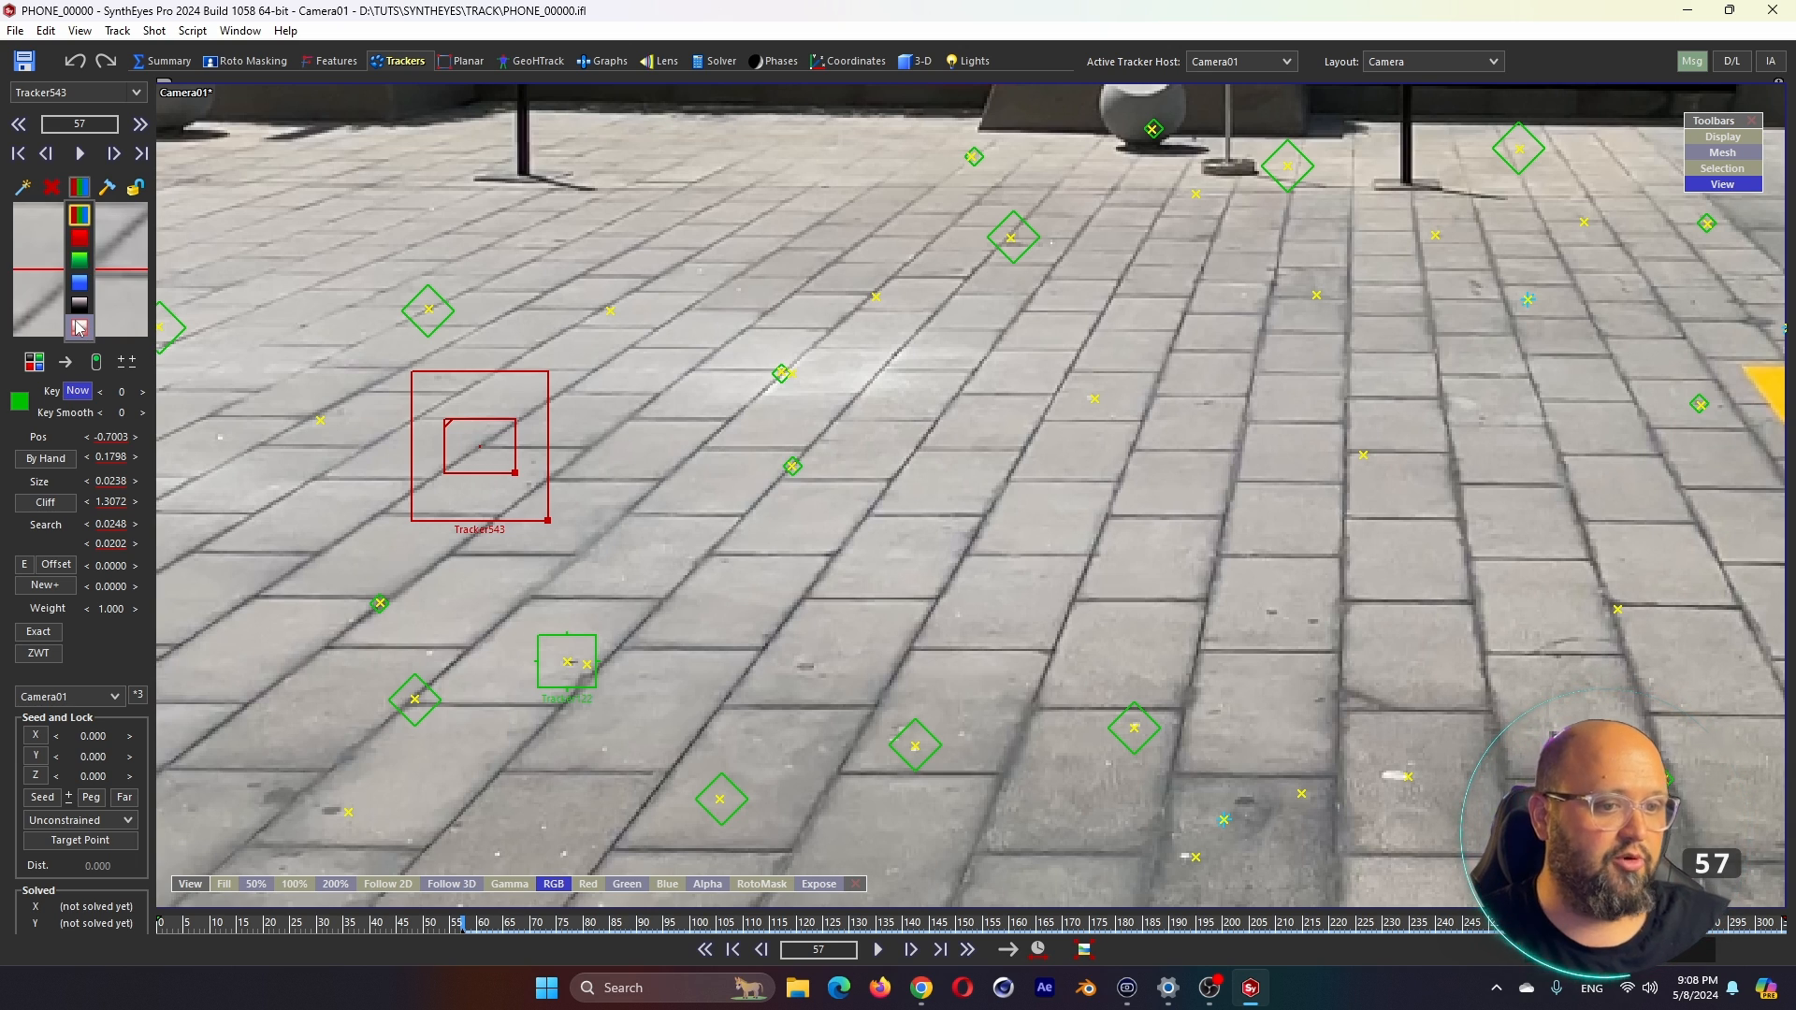
click(79, 237)
click(80, 187)
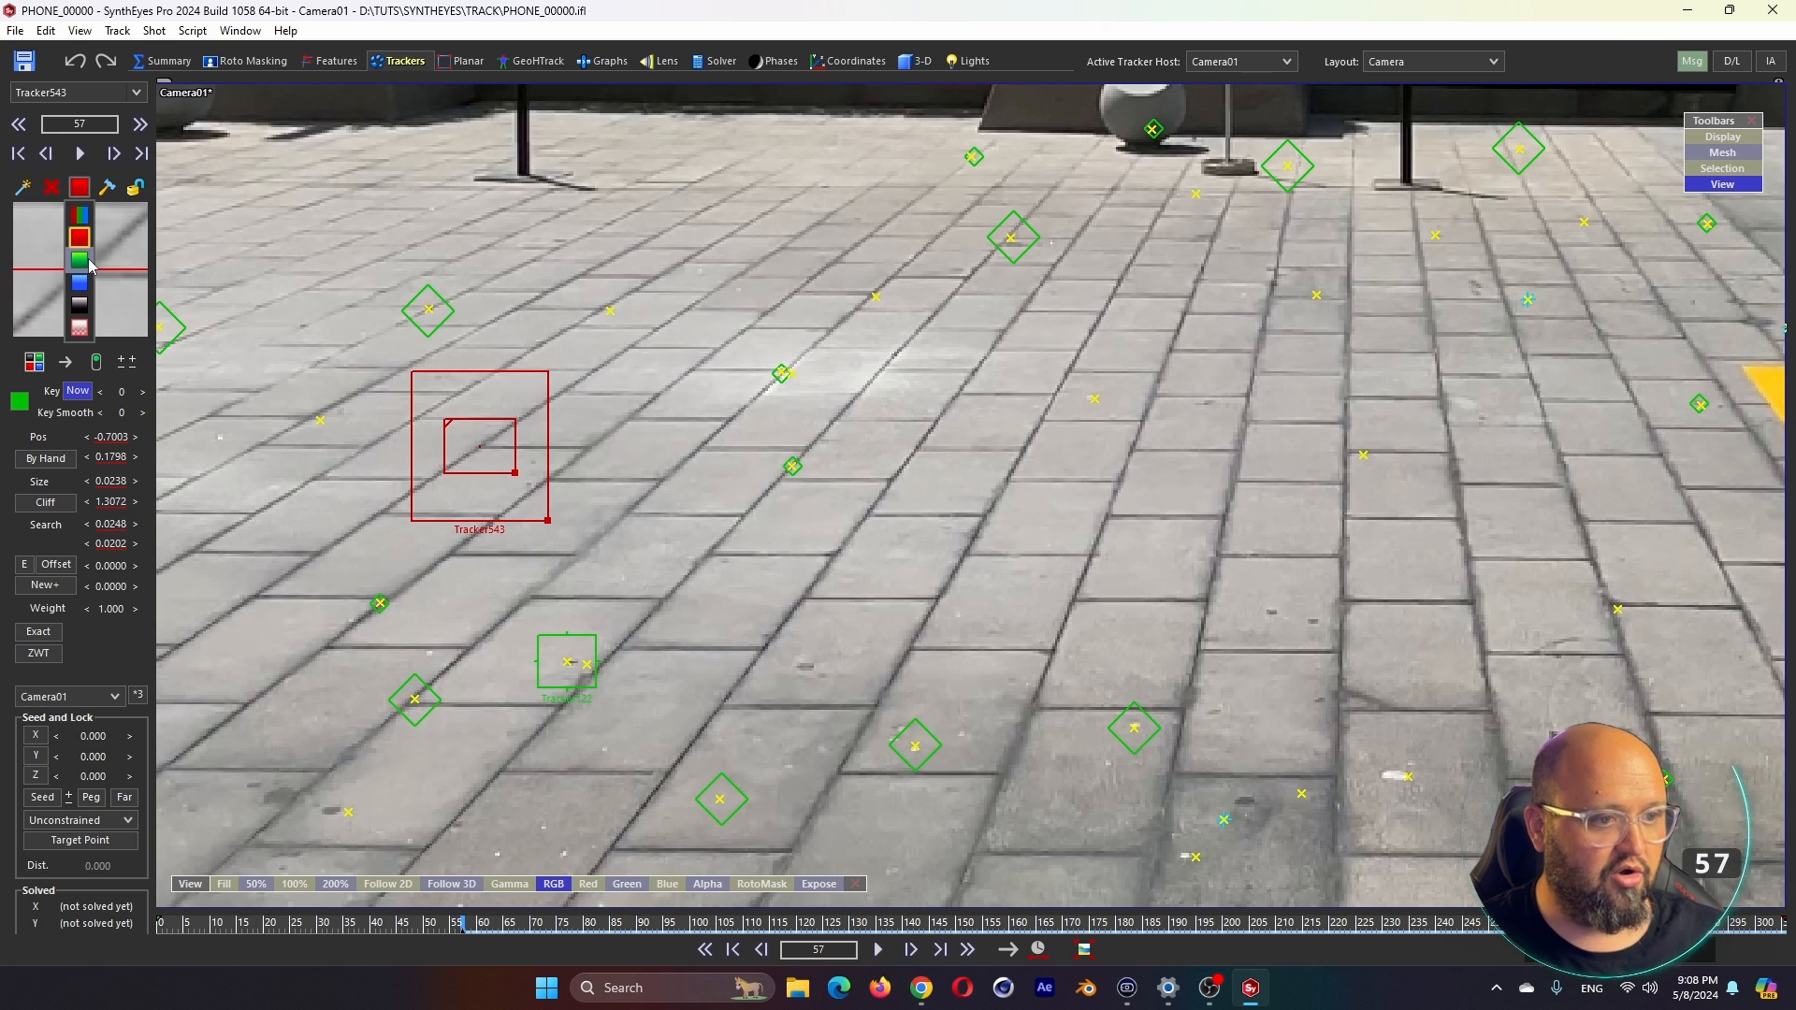
click(79, 261)
click(79, 187)
click(79, 285)
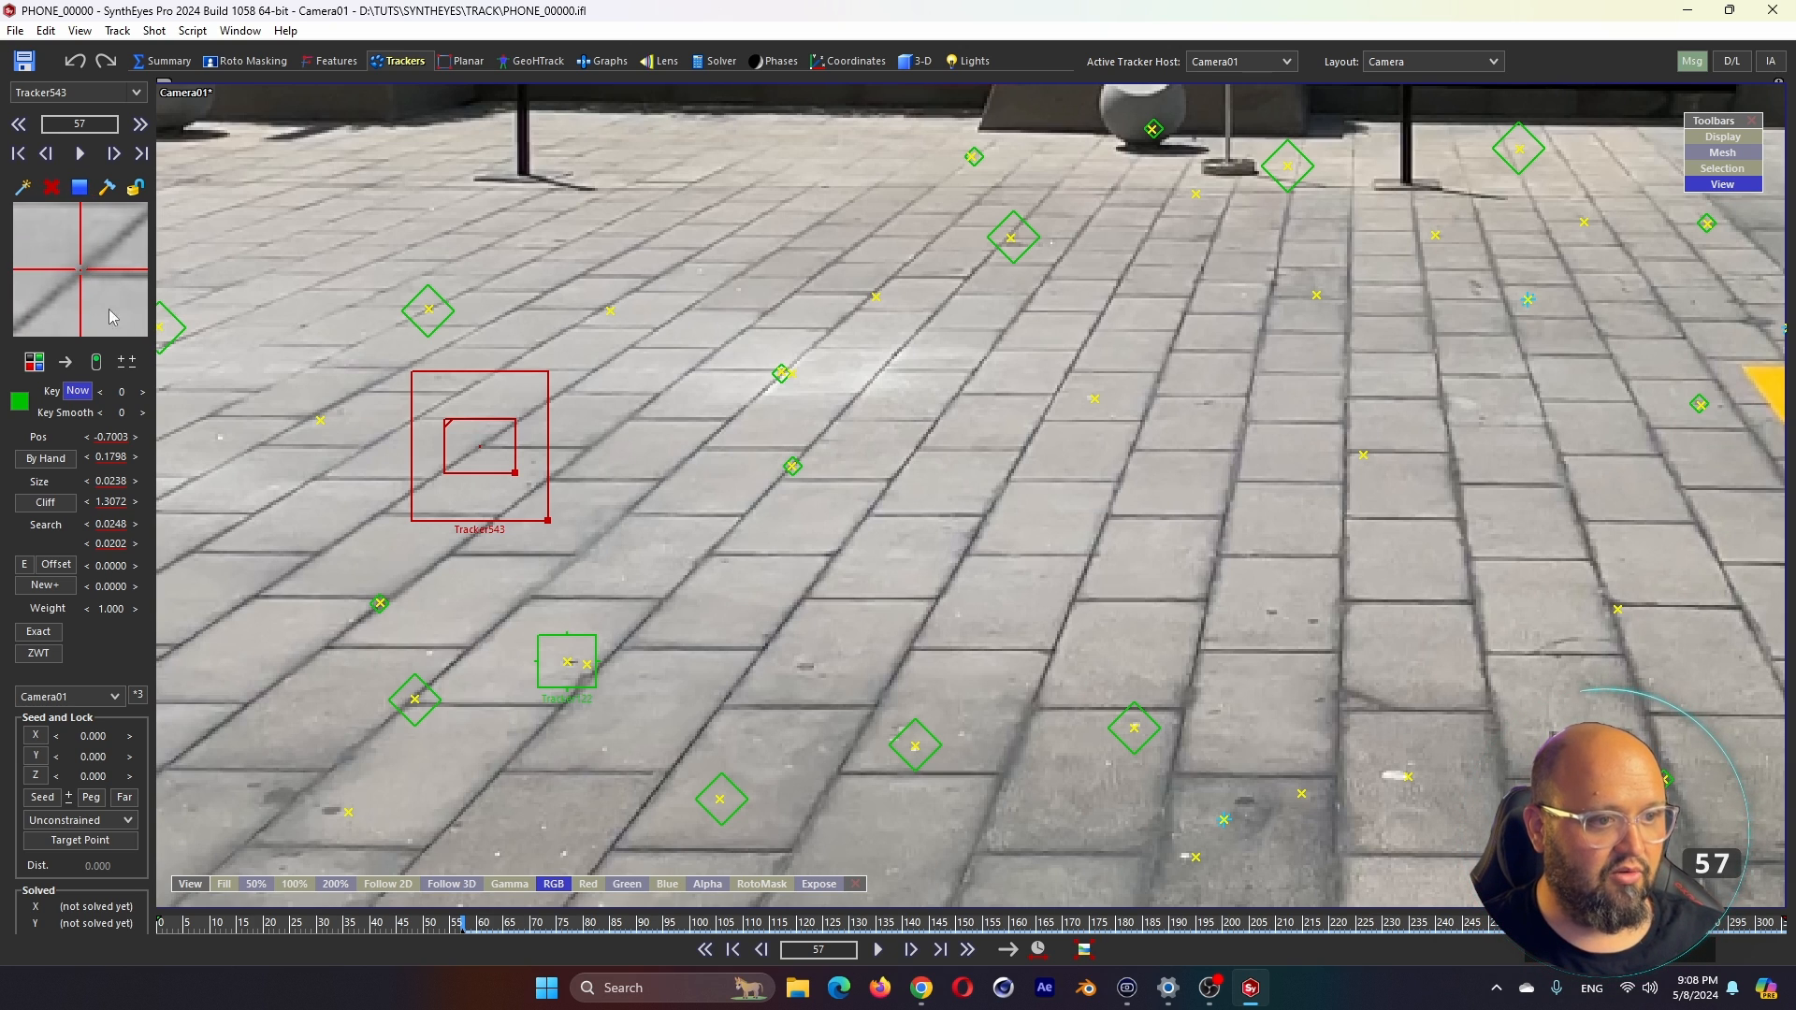
click(80, 187)
click(93, 220)
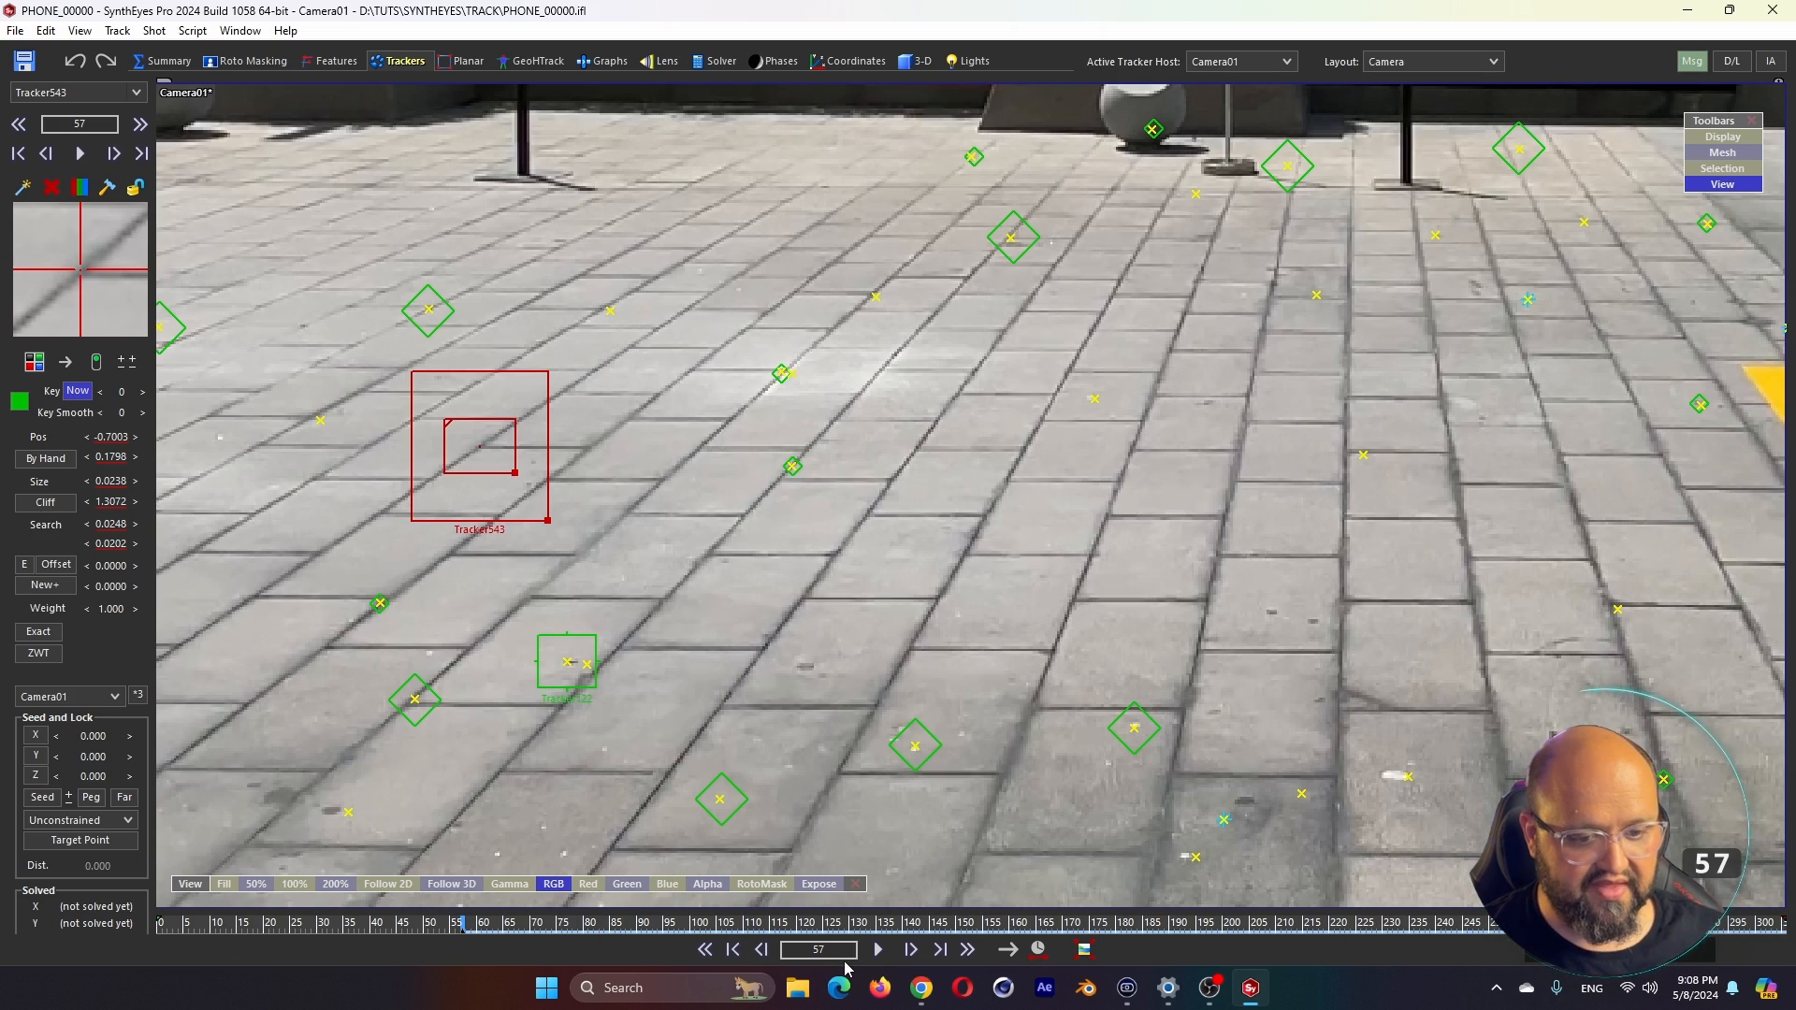
Test forward tracking from frame 57, then enlarge the tracker's search area to about 0.1286 by 0.0594 at frame 58
click(881, 950)
click(879, 950)
drag(530, 928, 461, 938)
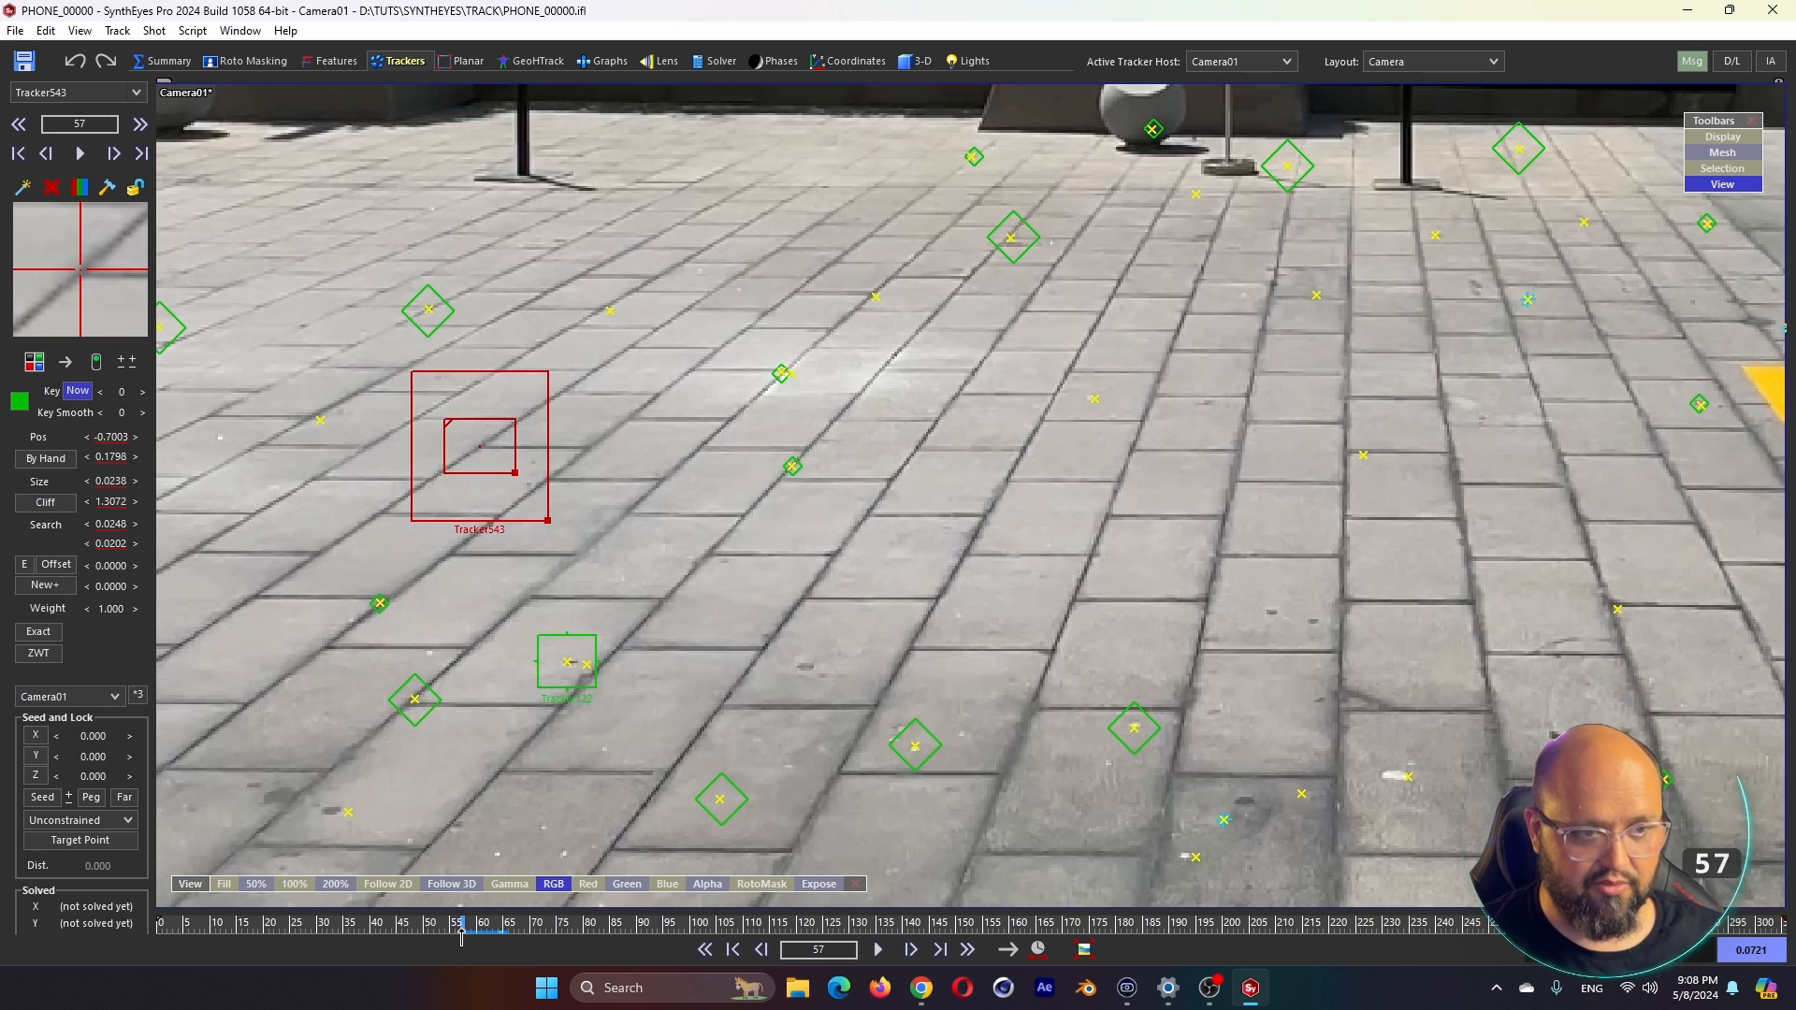
drag(547, 520, 577, 535)
click(913, 961)
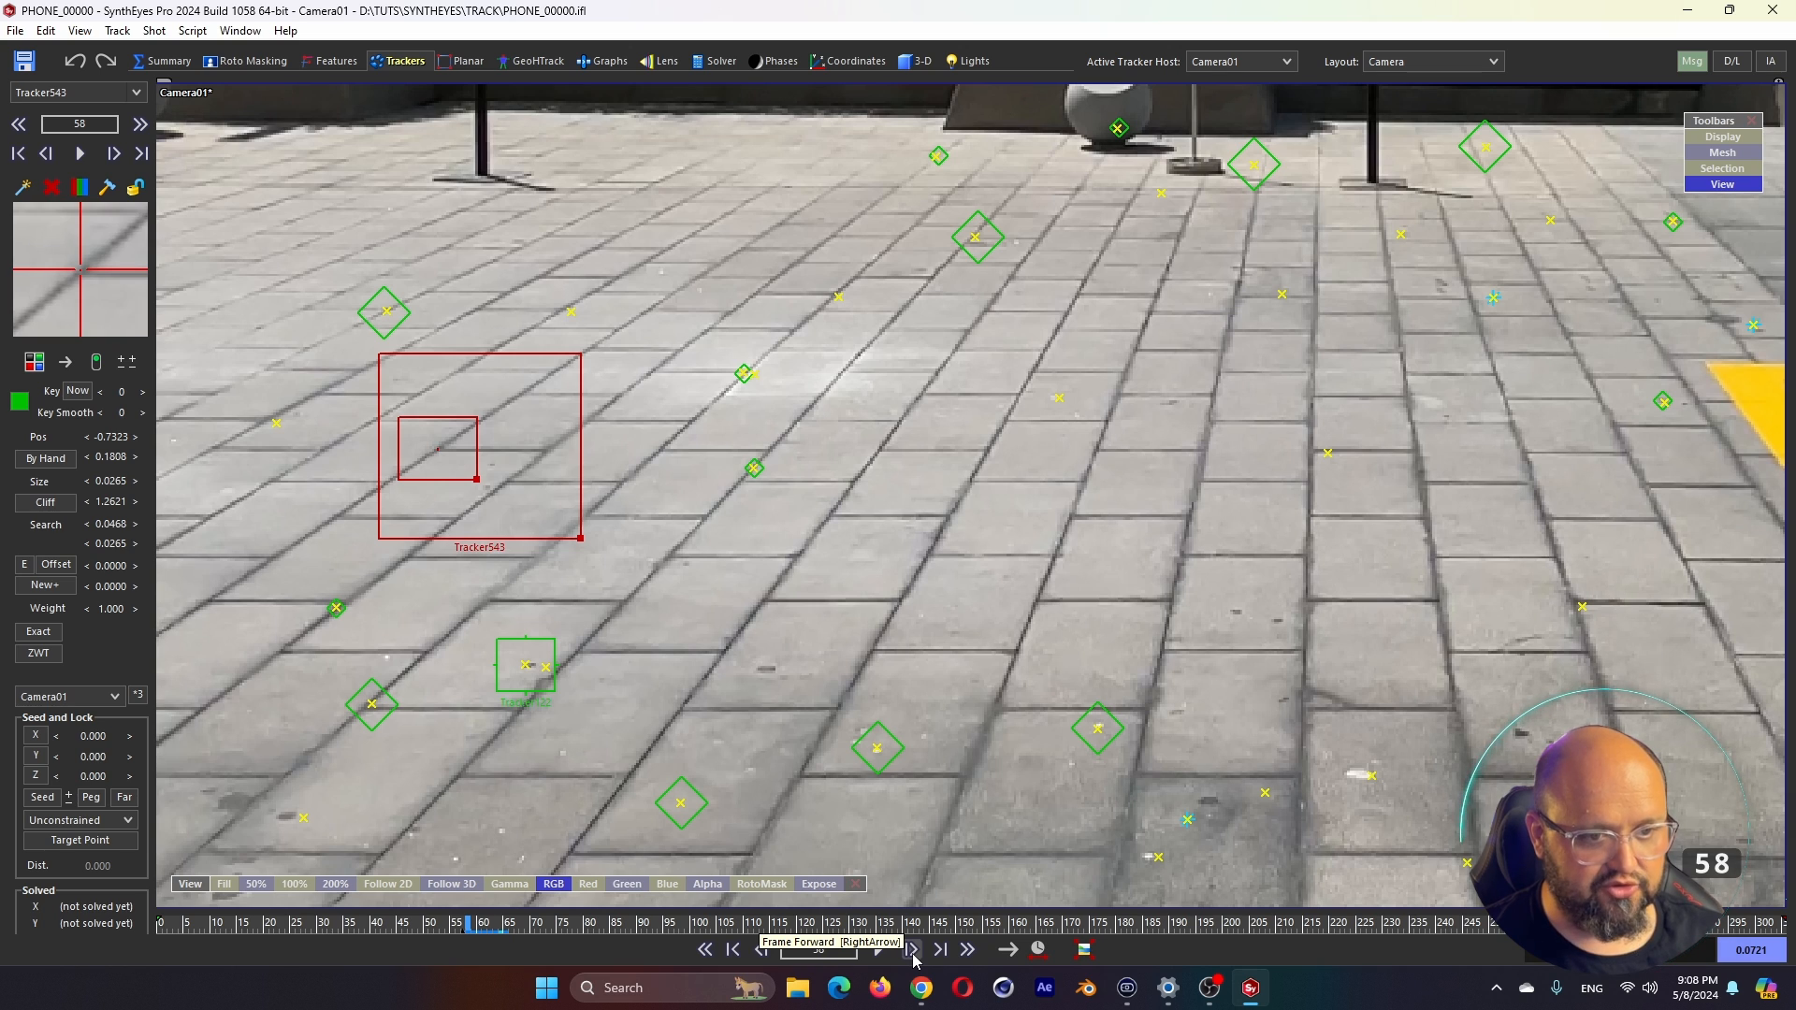
drag(580, 536, 689, 616)
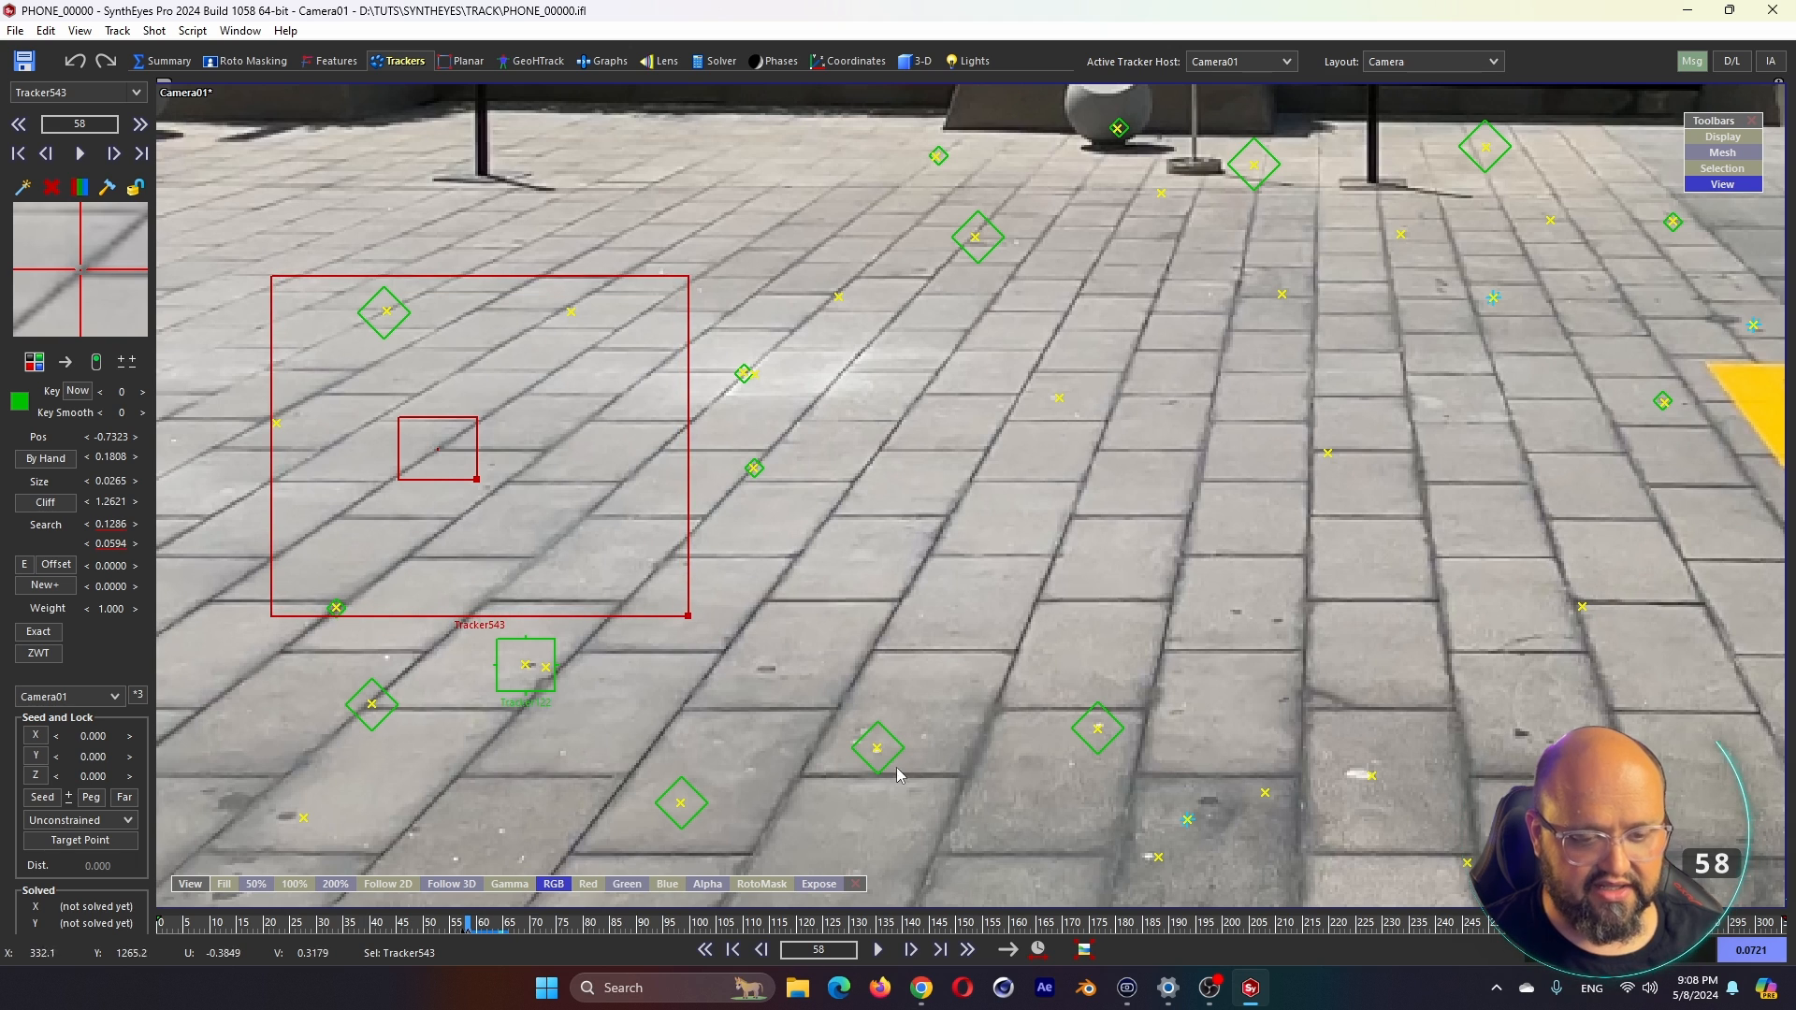
Track the paving tracker forward from frame 58 until it leaves the image at about frame 65
click(911, 949)
click(910, 950)
click(910, 949)
click(911, 949)
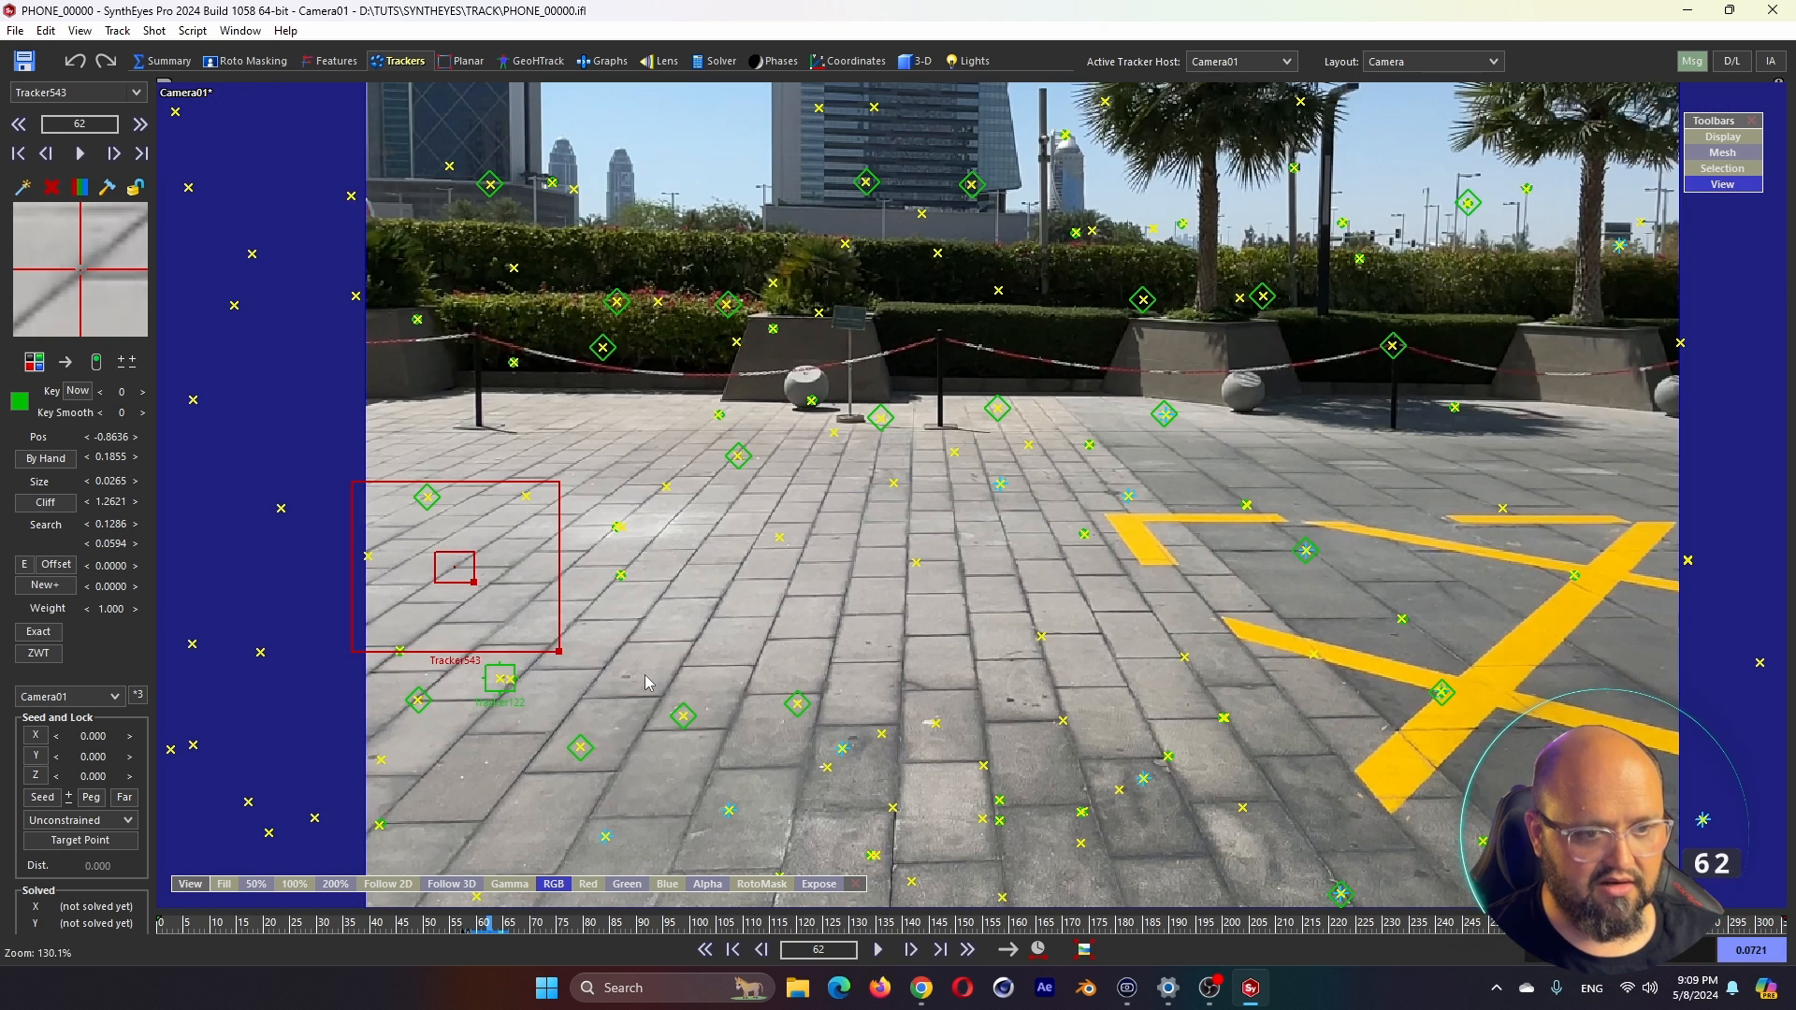
scroll(862, 898, down, 2)
click(877, 950)
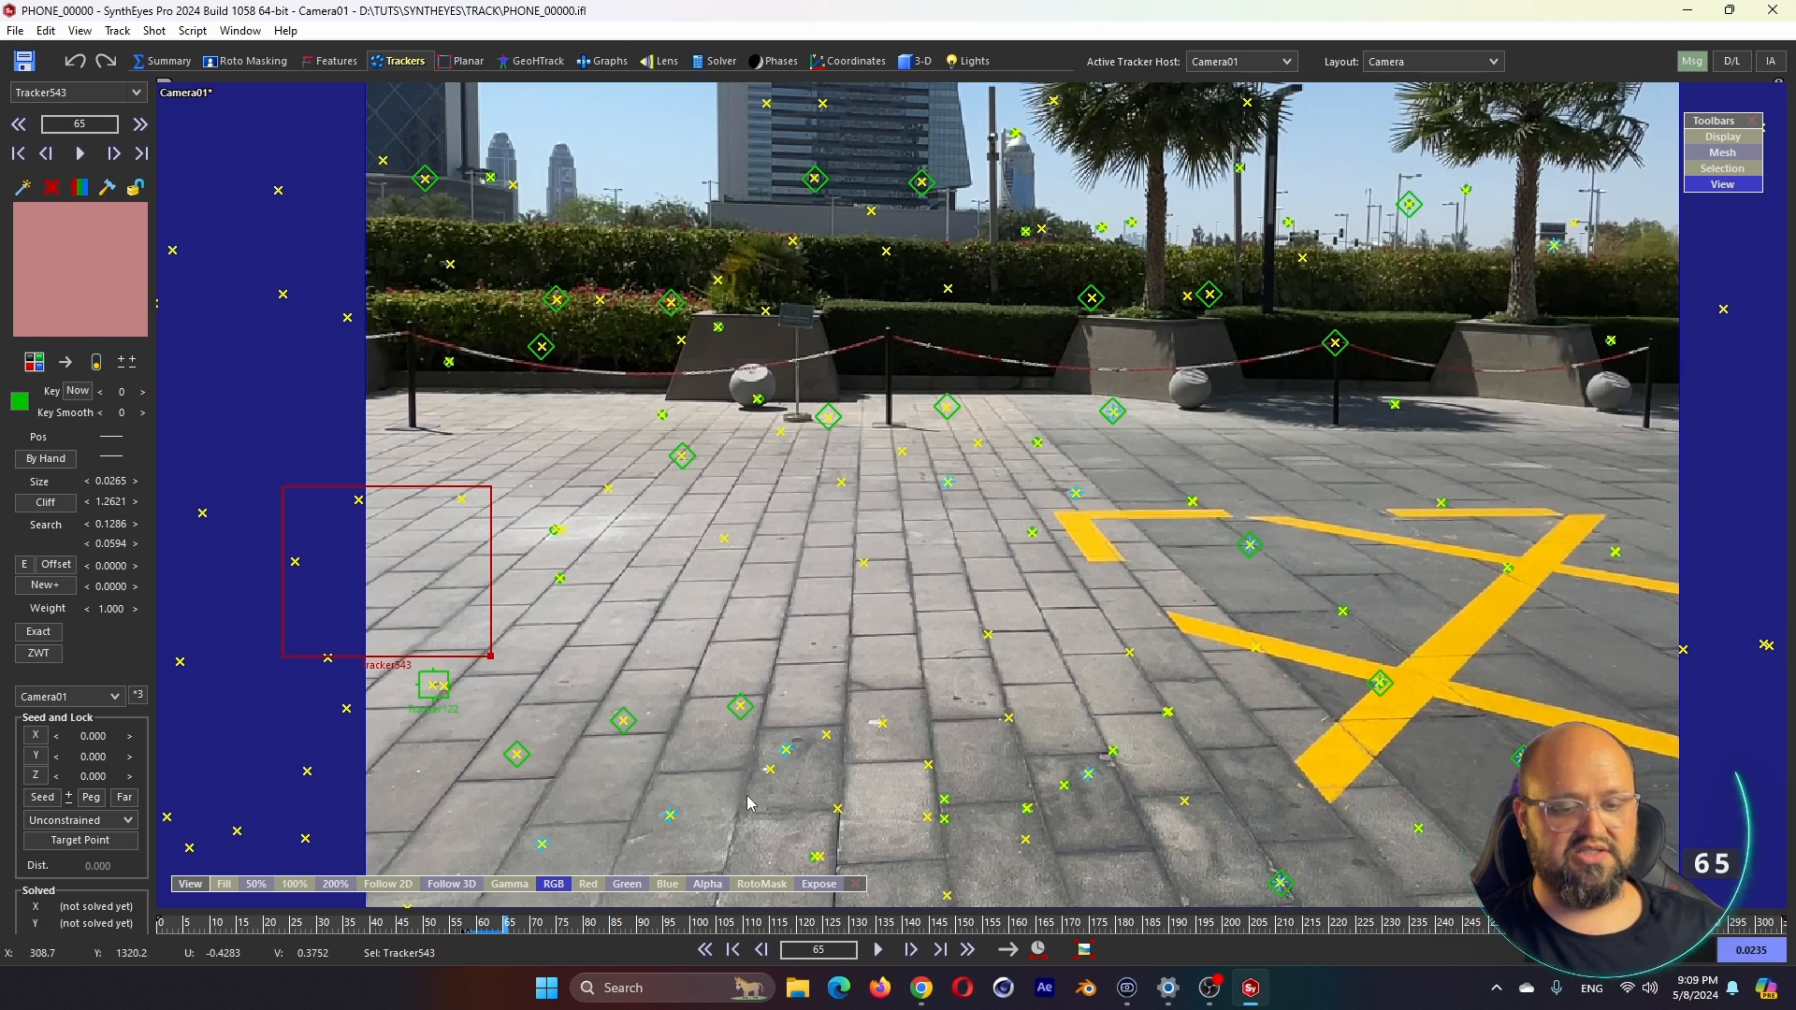
Return to frame 59, reverse the tracking direction, track the paving point back to frame 0, and review its path
drag(503, 921, 477, 922)
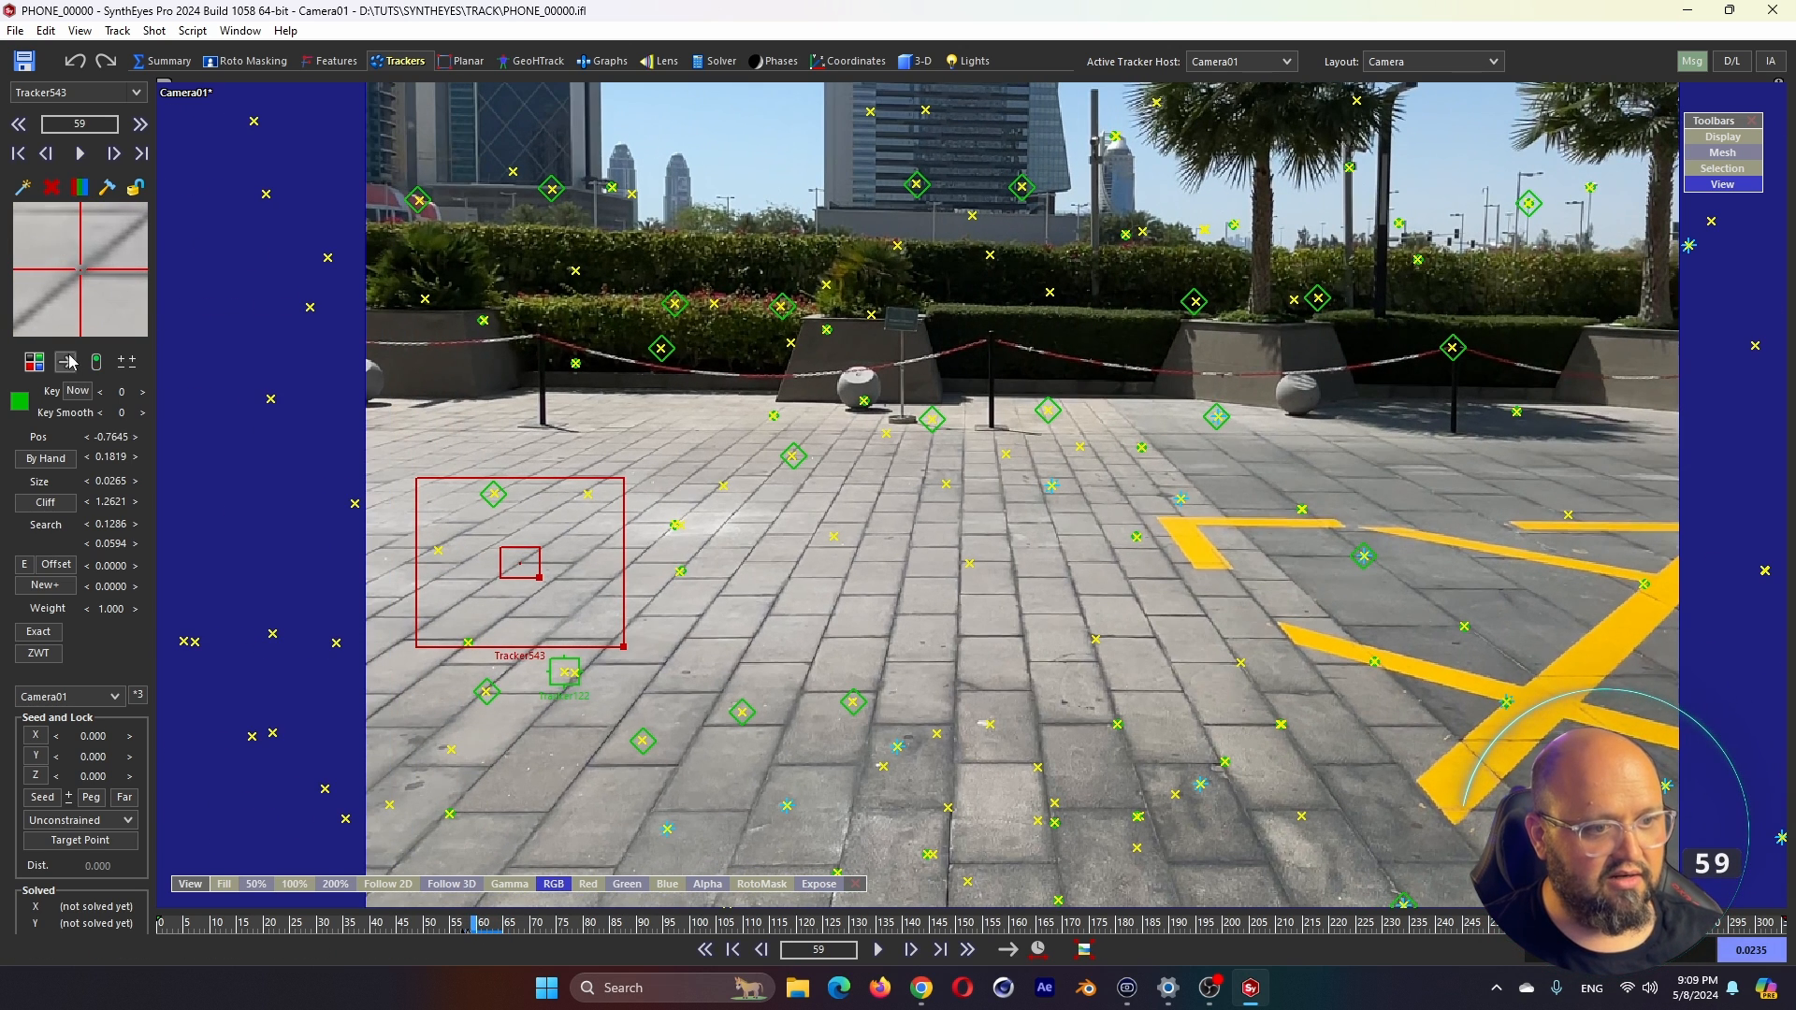
click(69, 361)
click(879, 950)
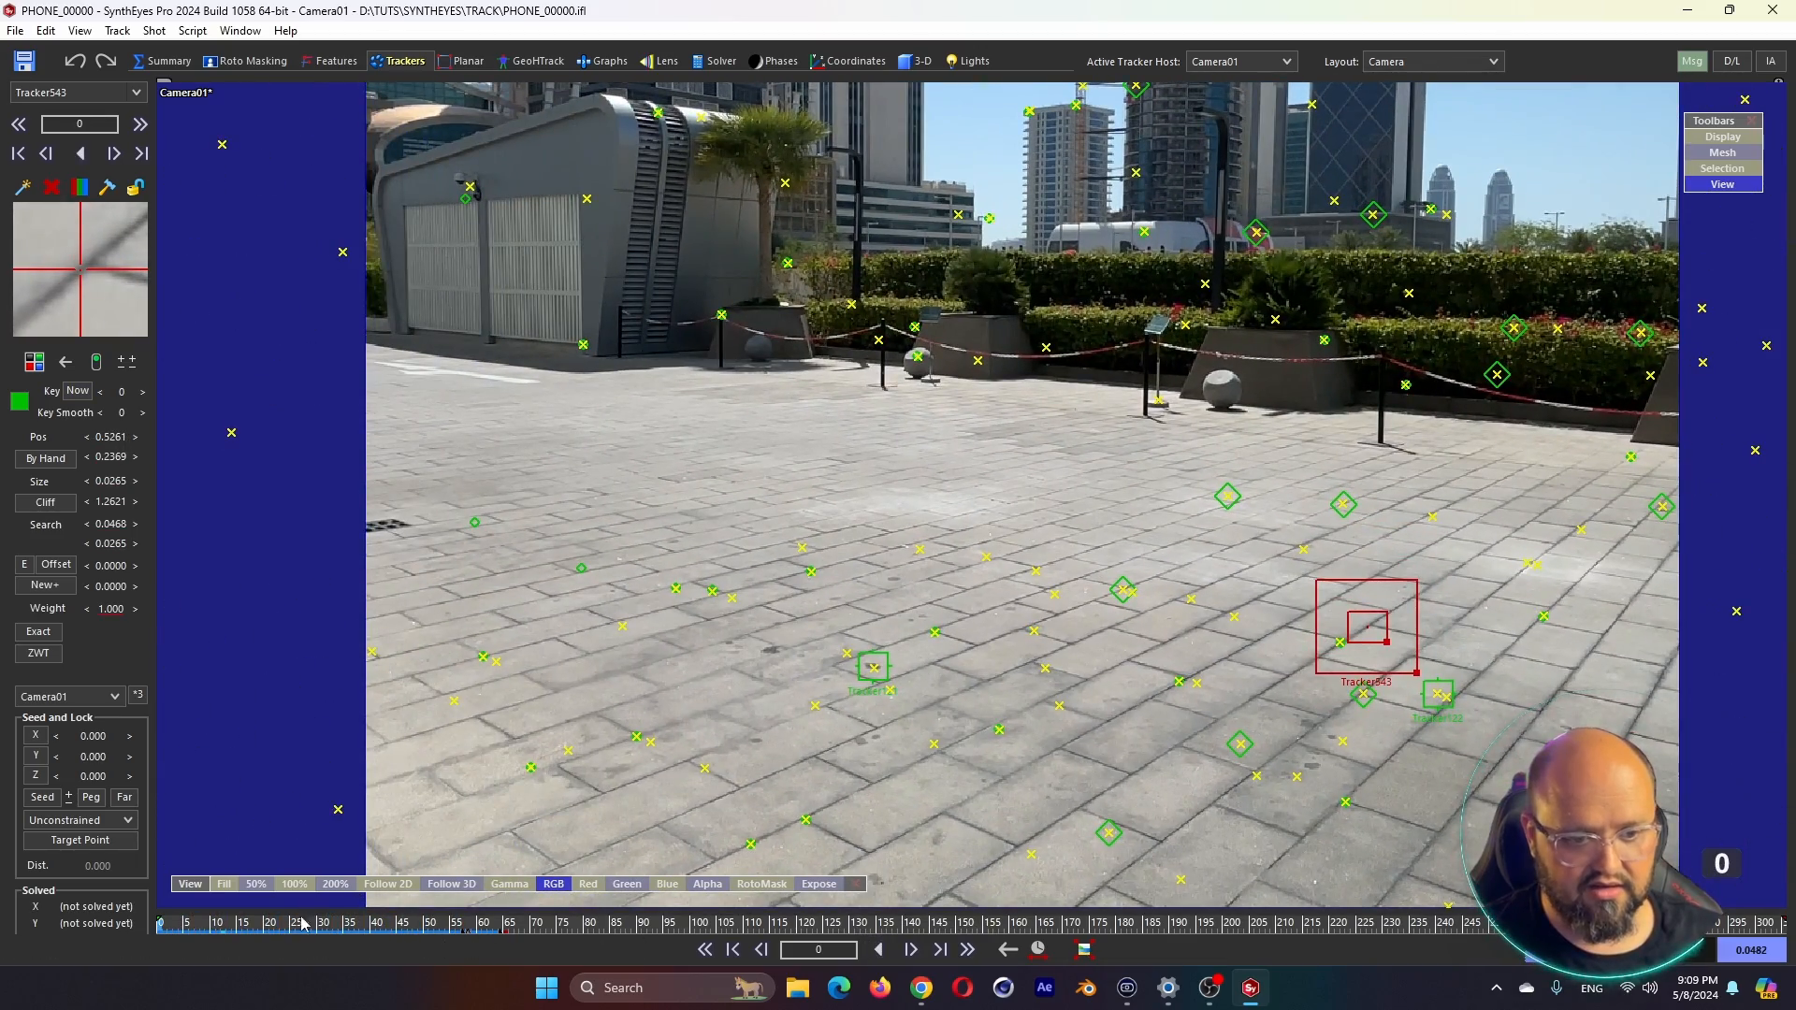
drag(167, 933, 461, 938)
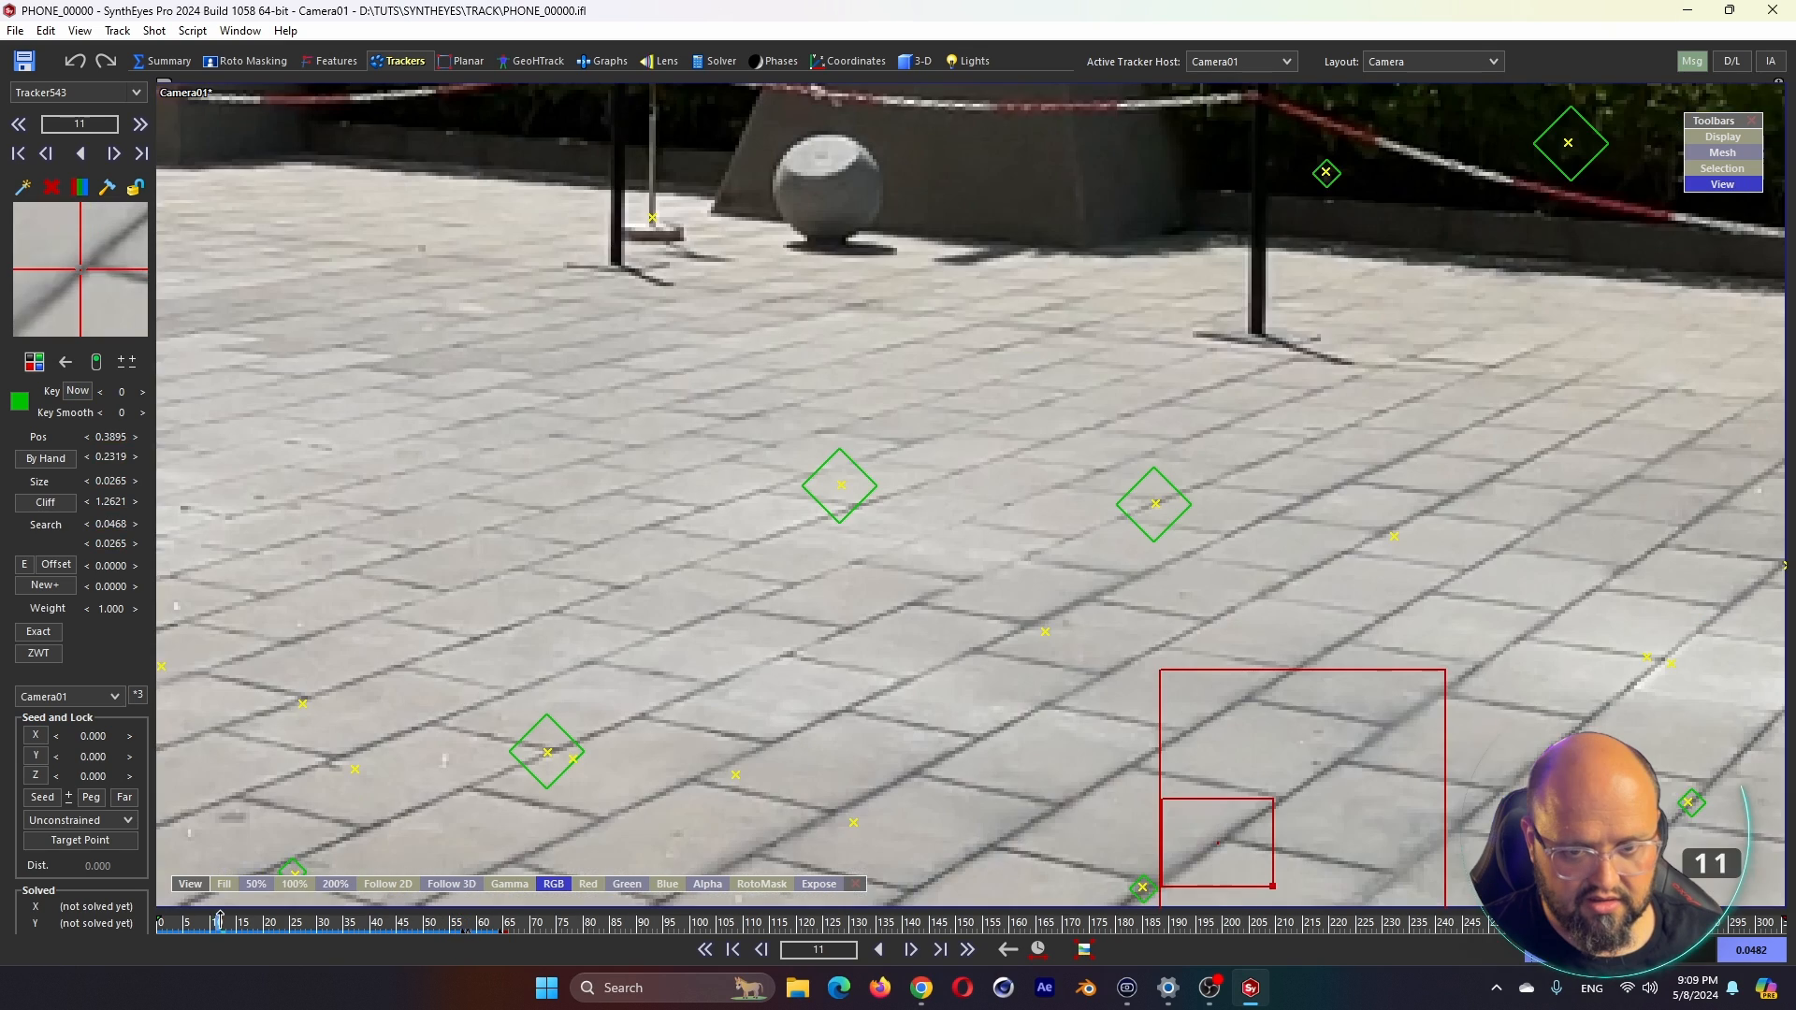
Disable the paving tracker at frame 14, lock it, and play the shot to check its track
key(d)
key(d)
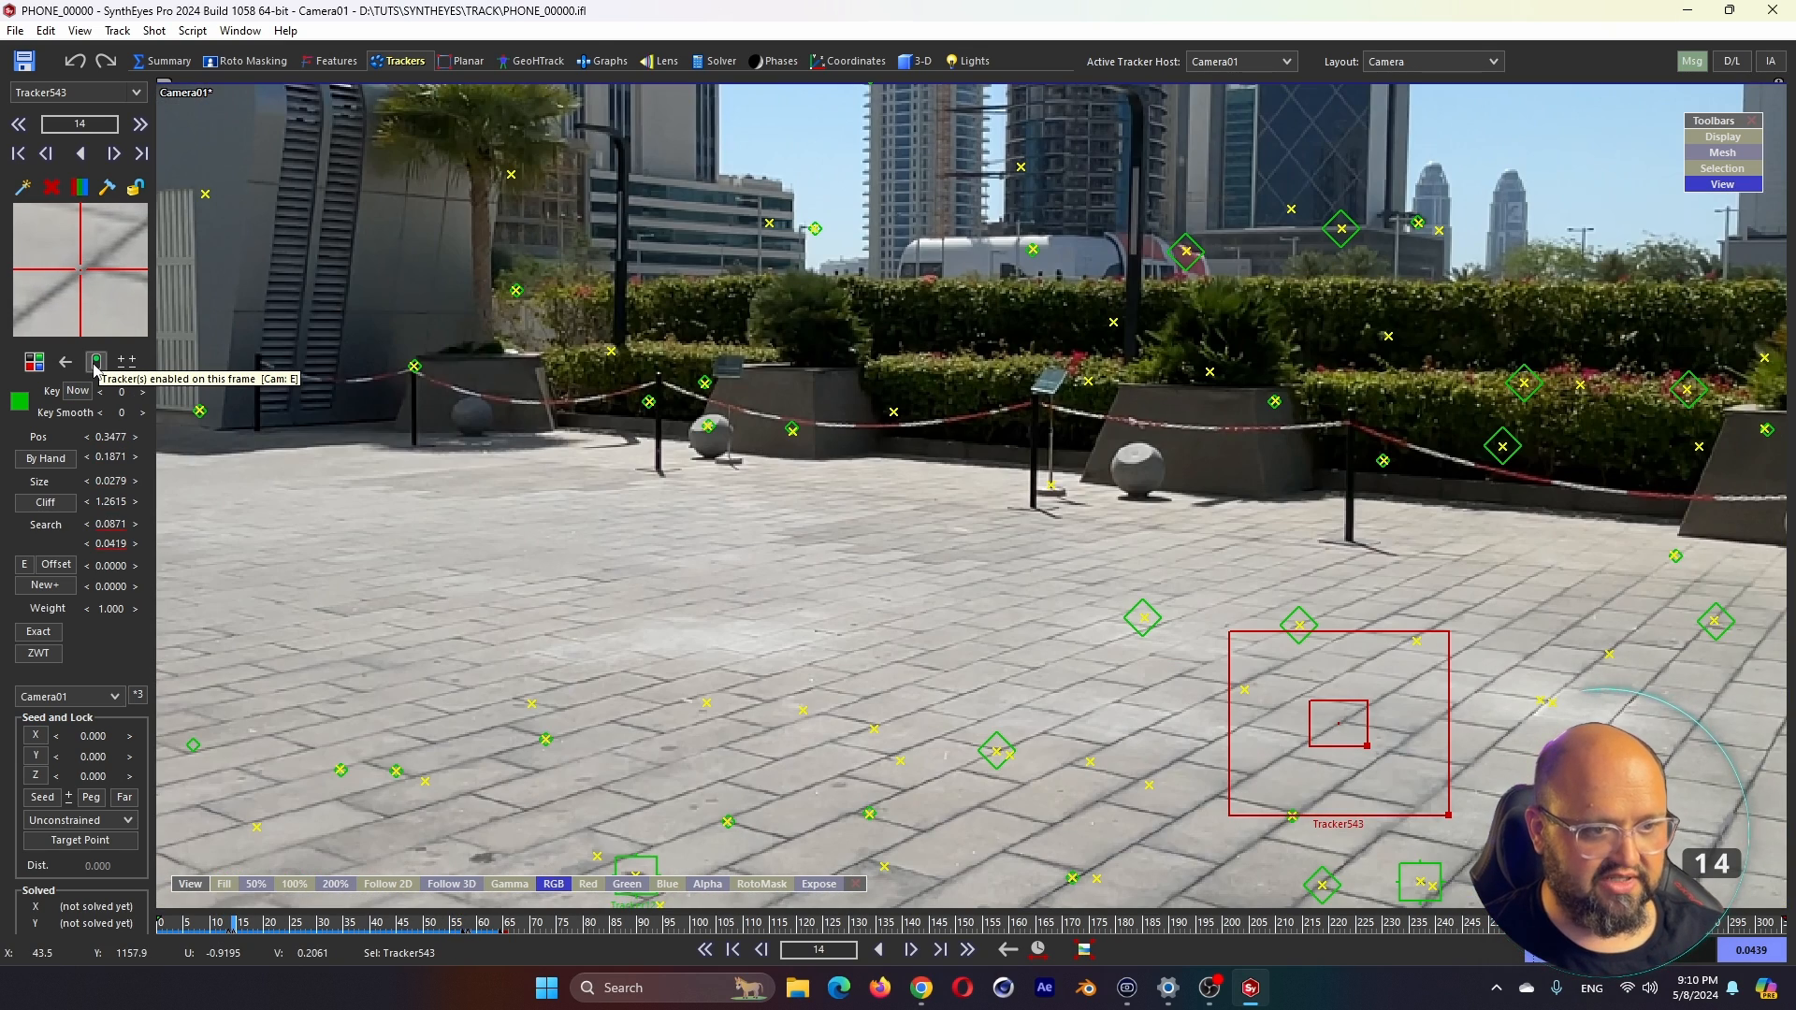
click(95, 365)
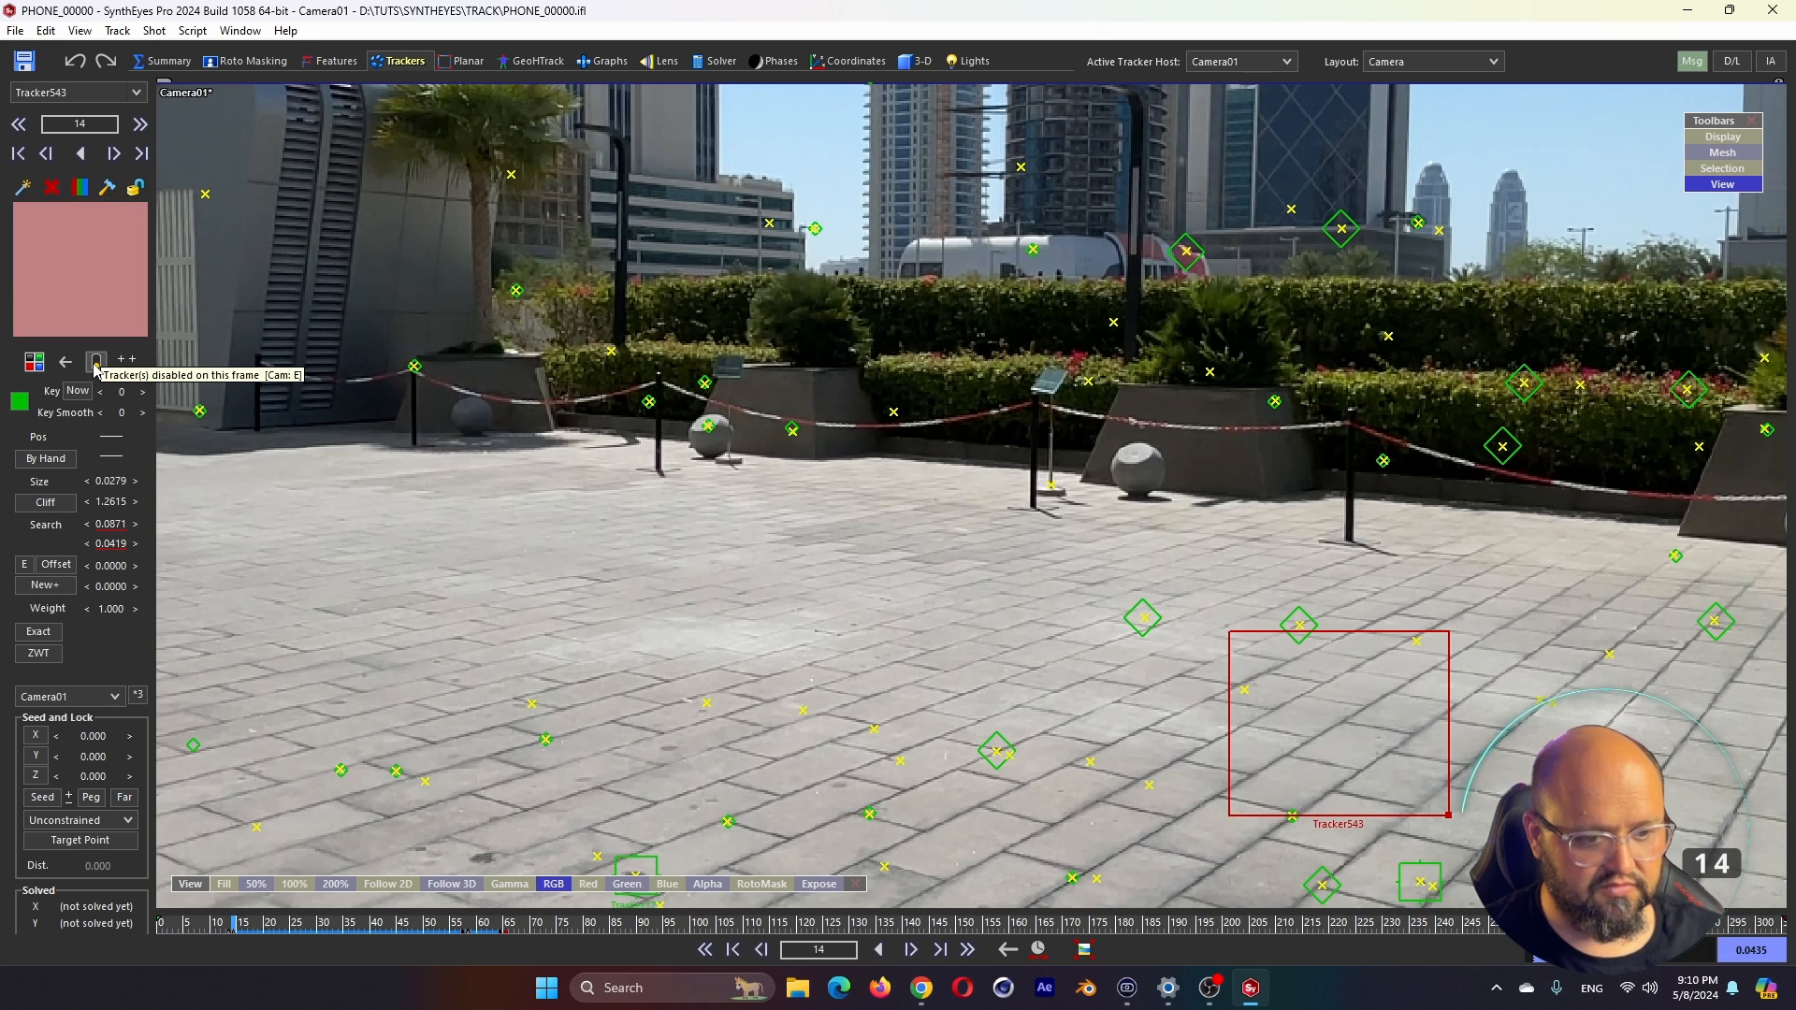
click(136, 187)
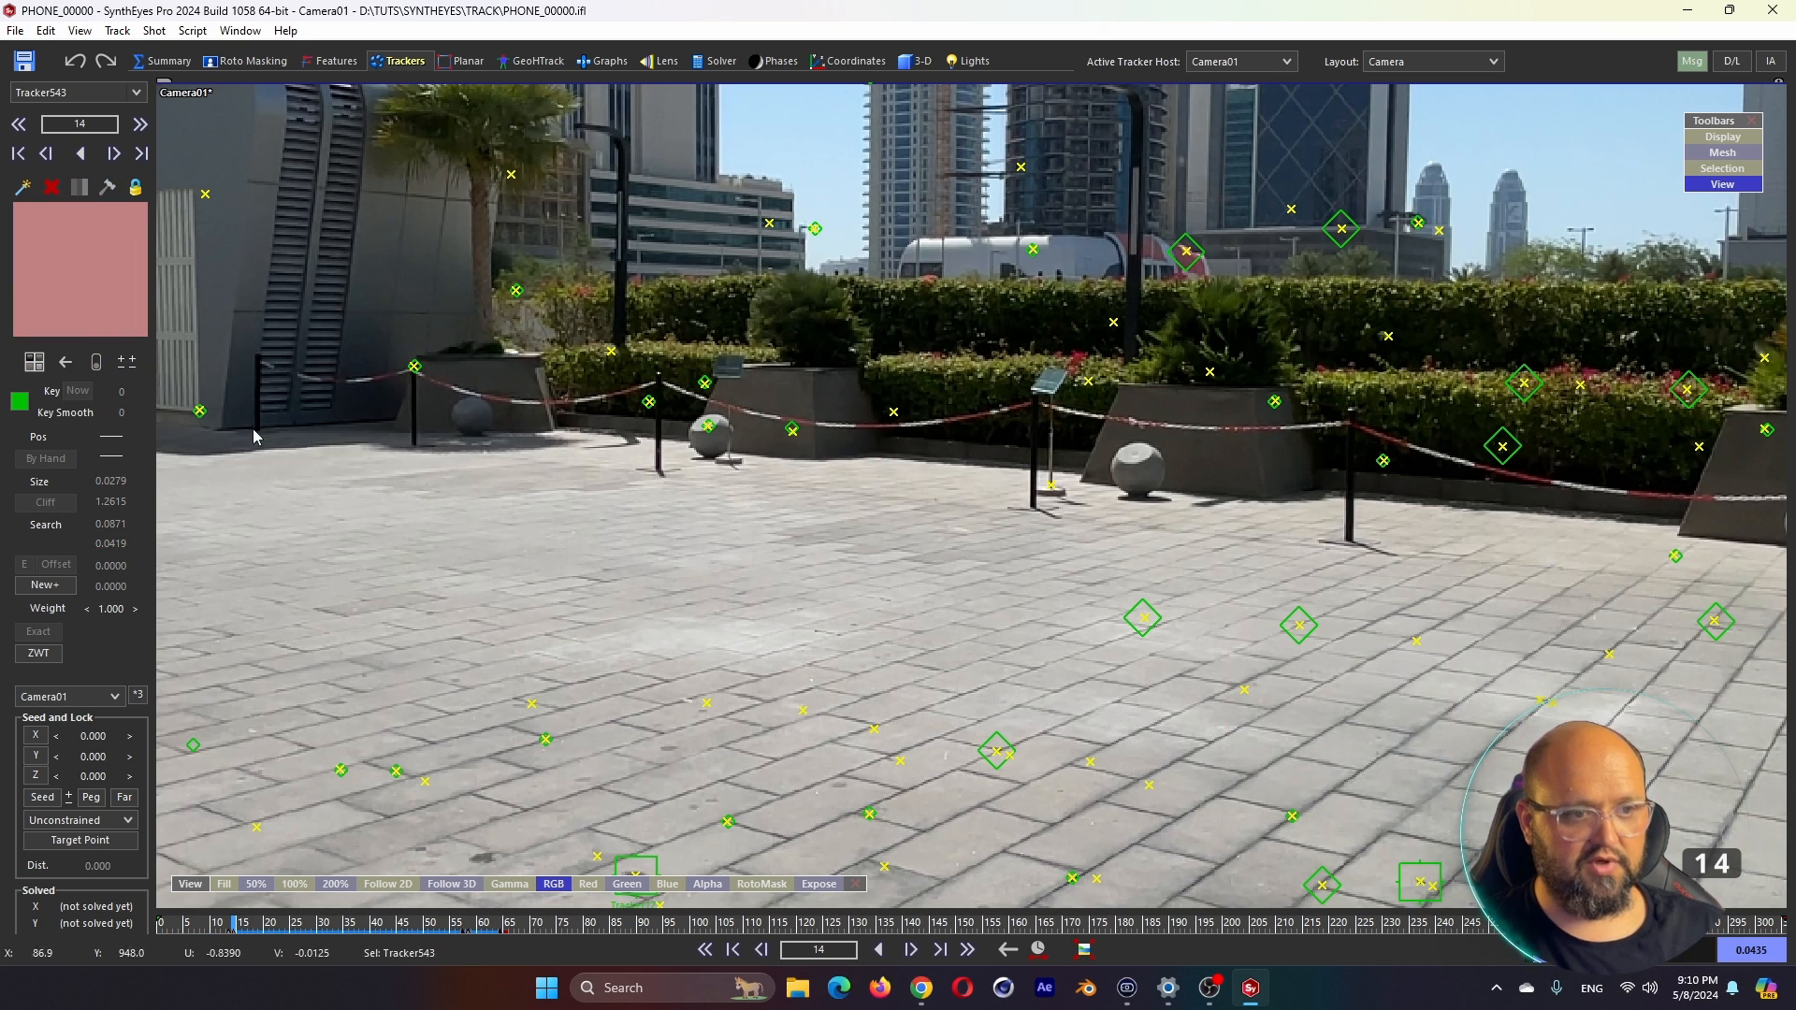
key(space)
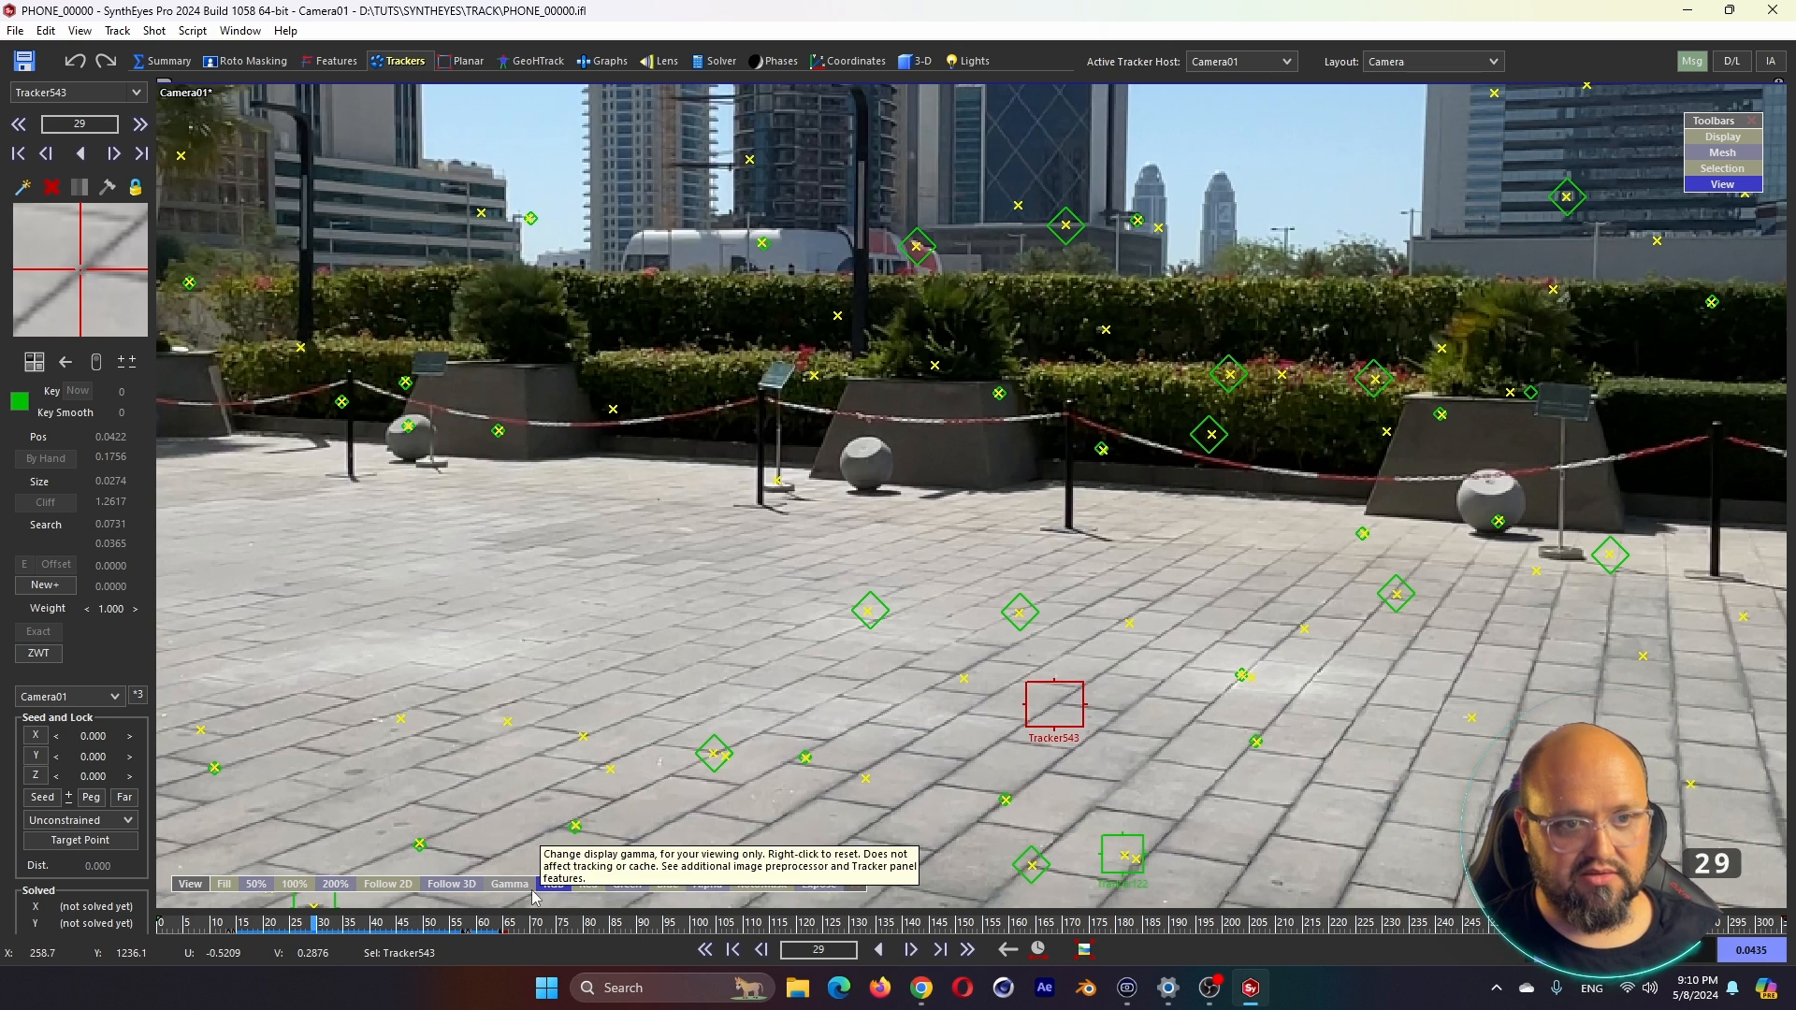
Run the solver in Refine mode to include the new paving tracker, and scrub through the solved shot
click(716, 61)
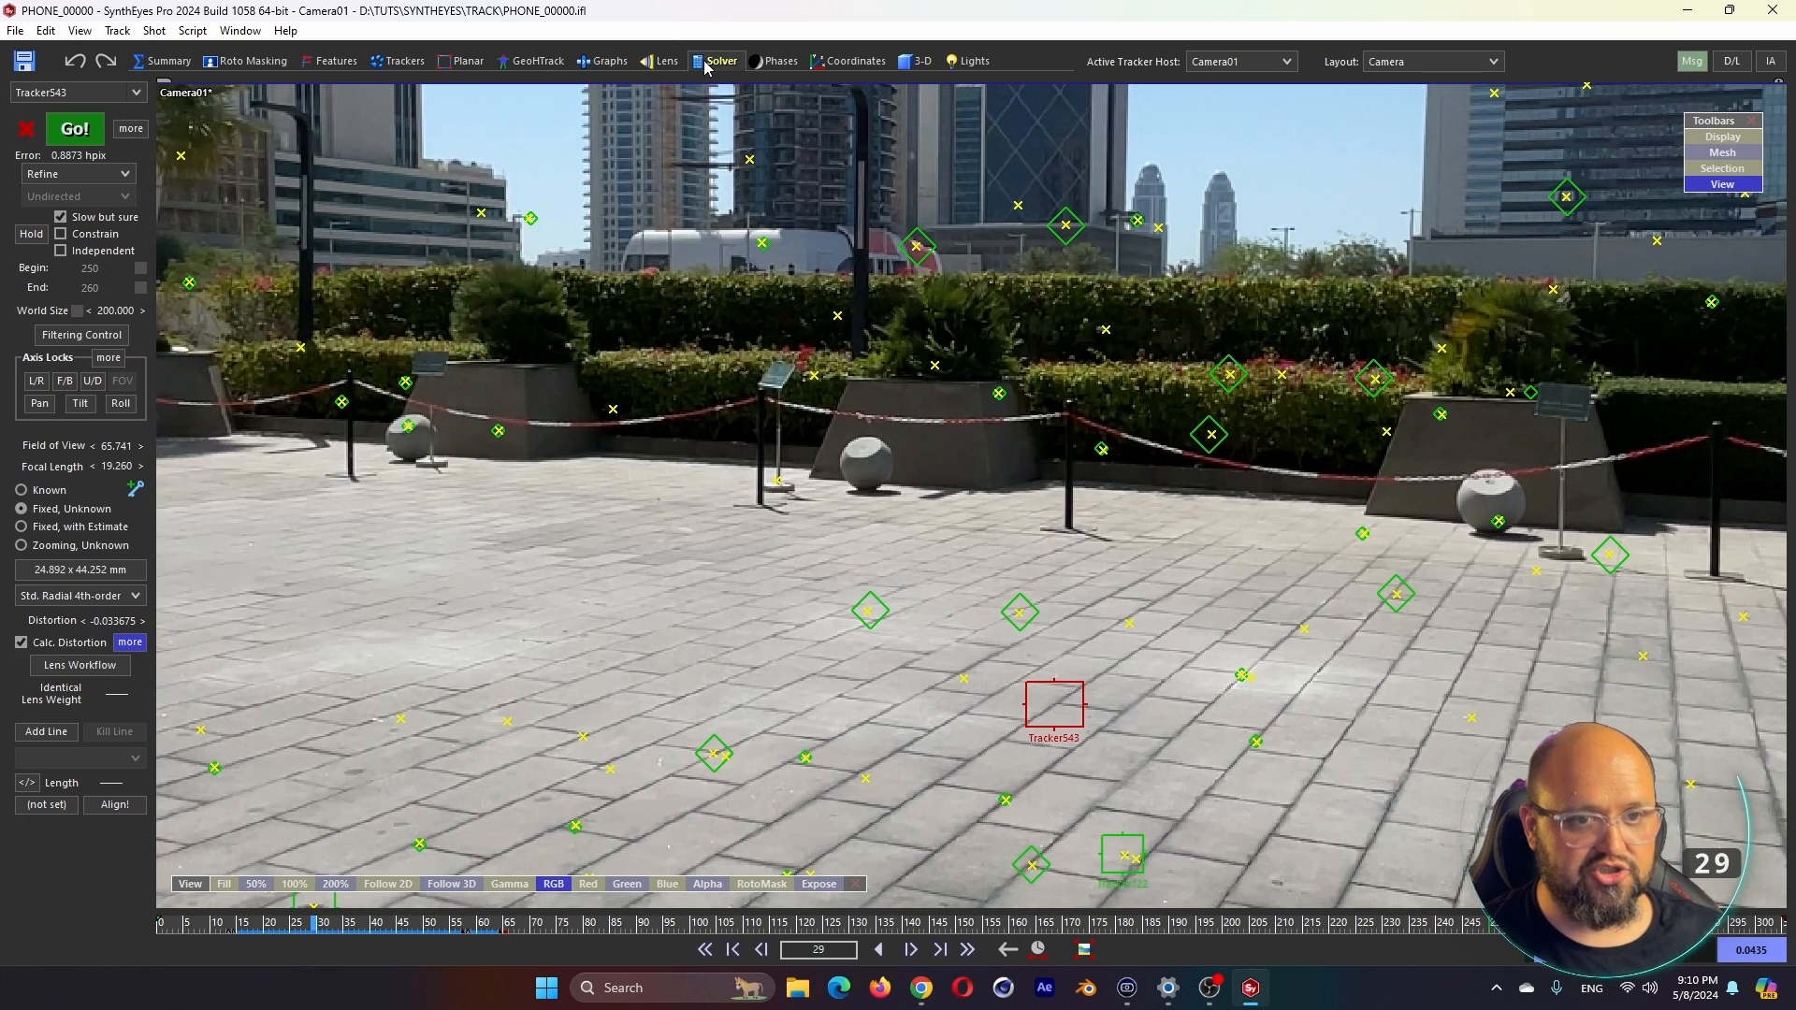
click(75, 129)
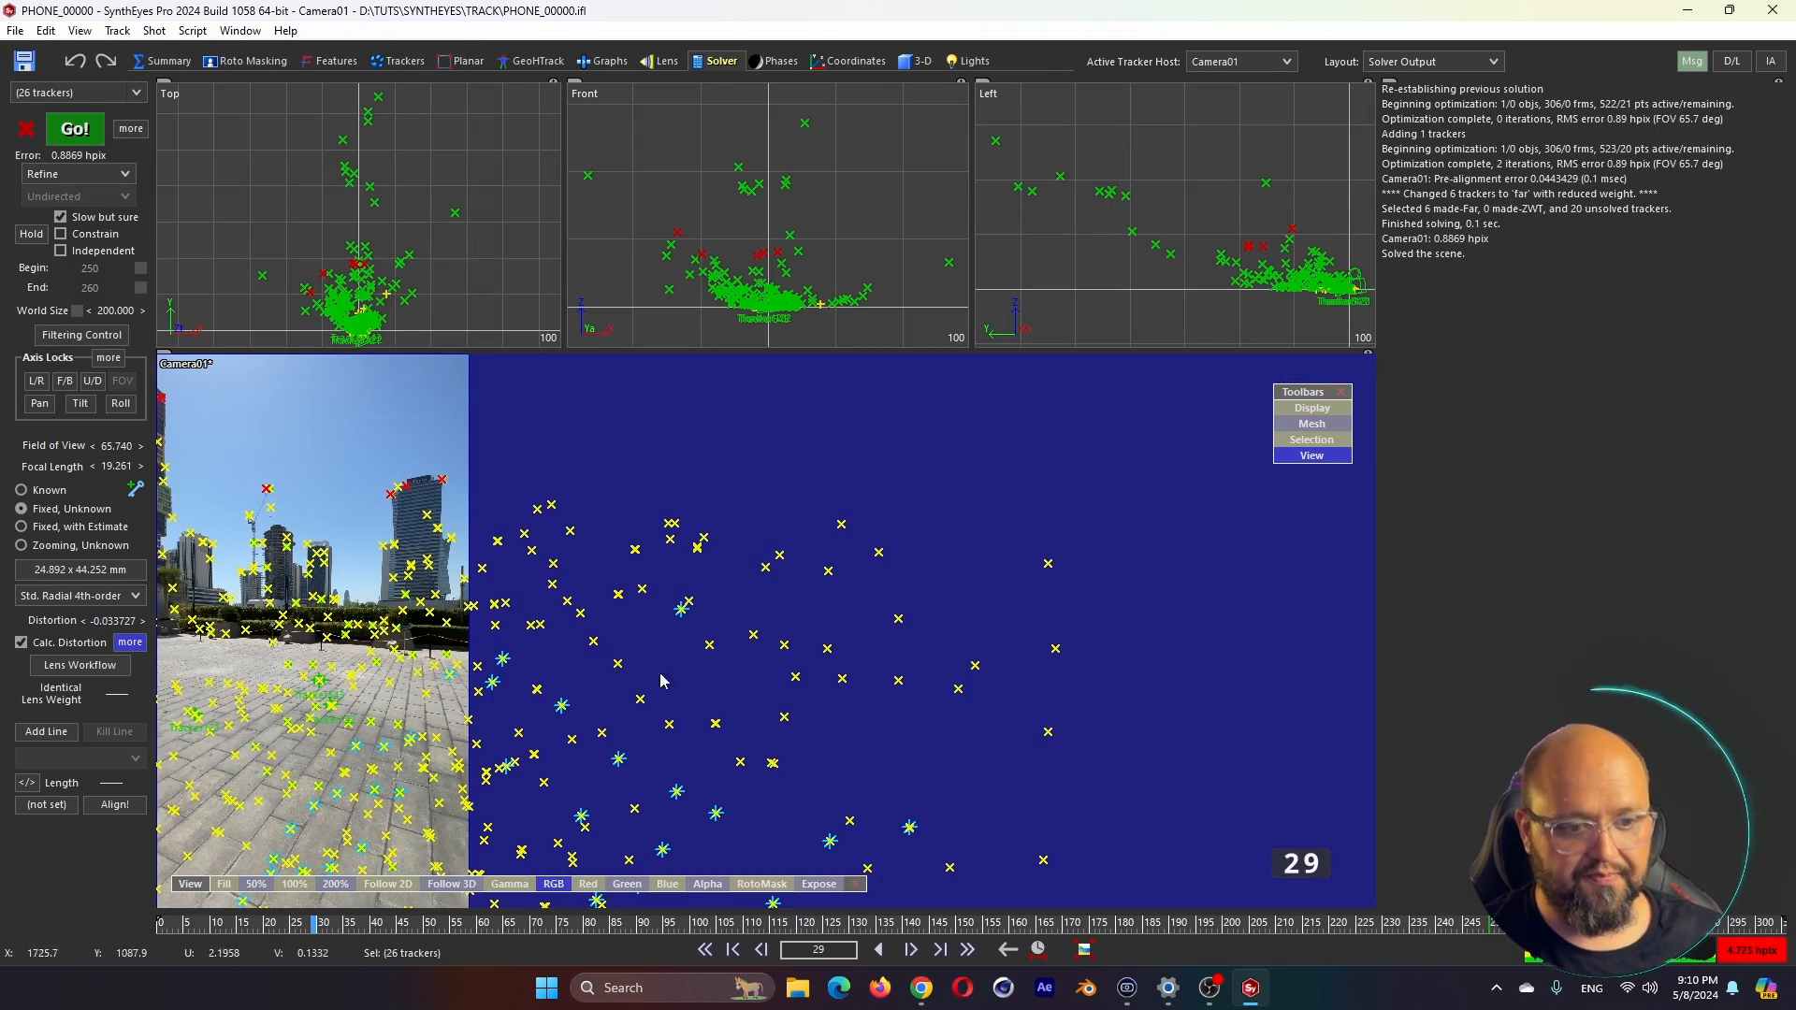
drag(589, 917, 643, 926)
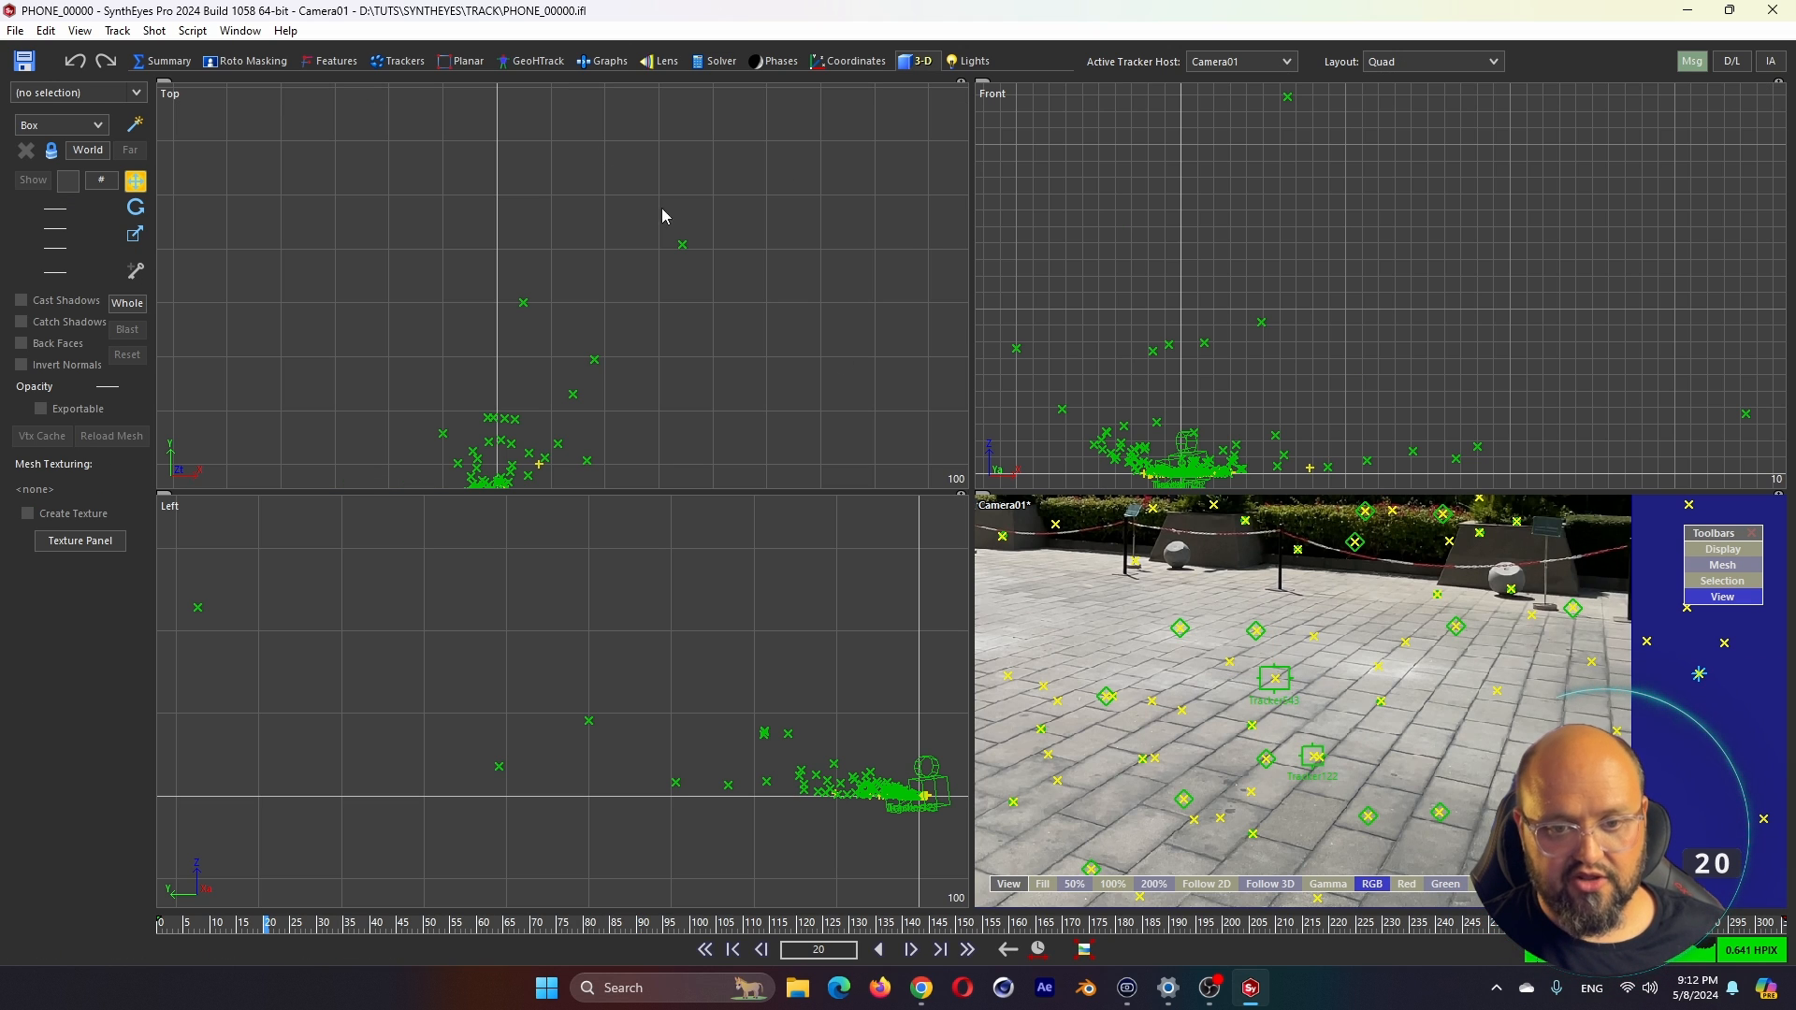
Start a new three-point coordinate system setup and remove the existing axis constraints from the trackers
click(842, 62)
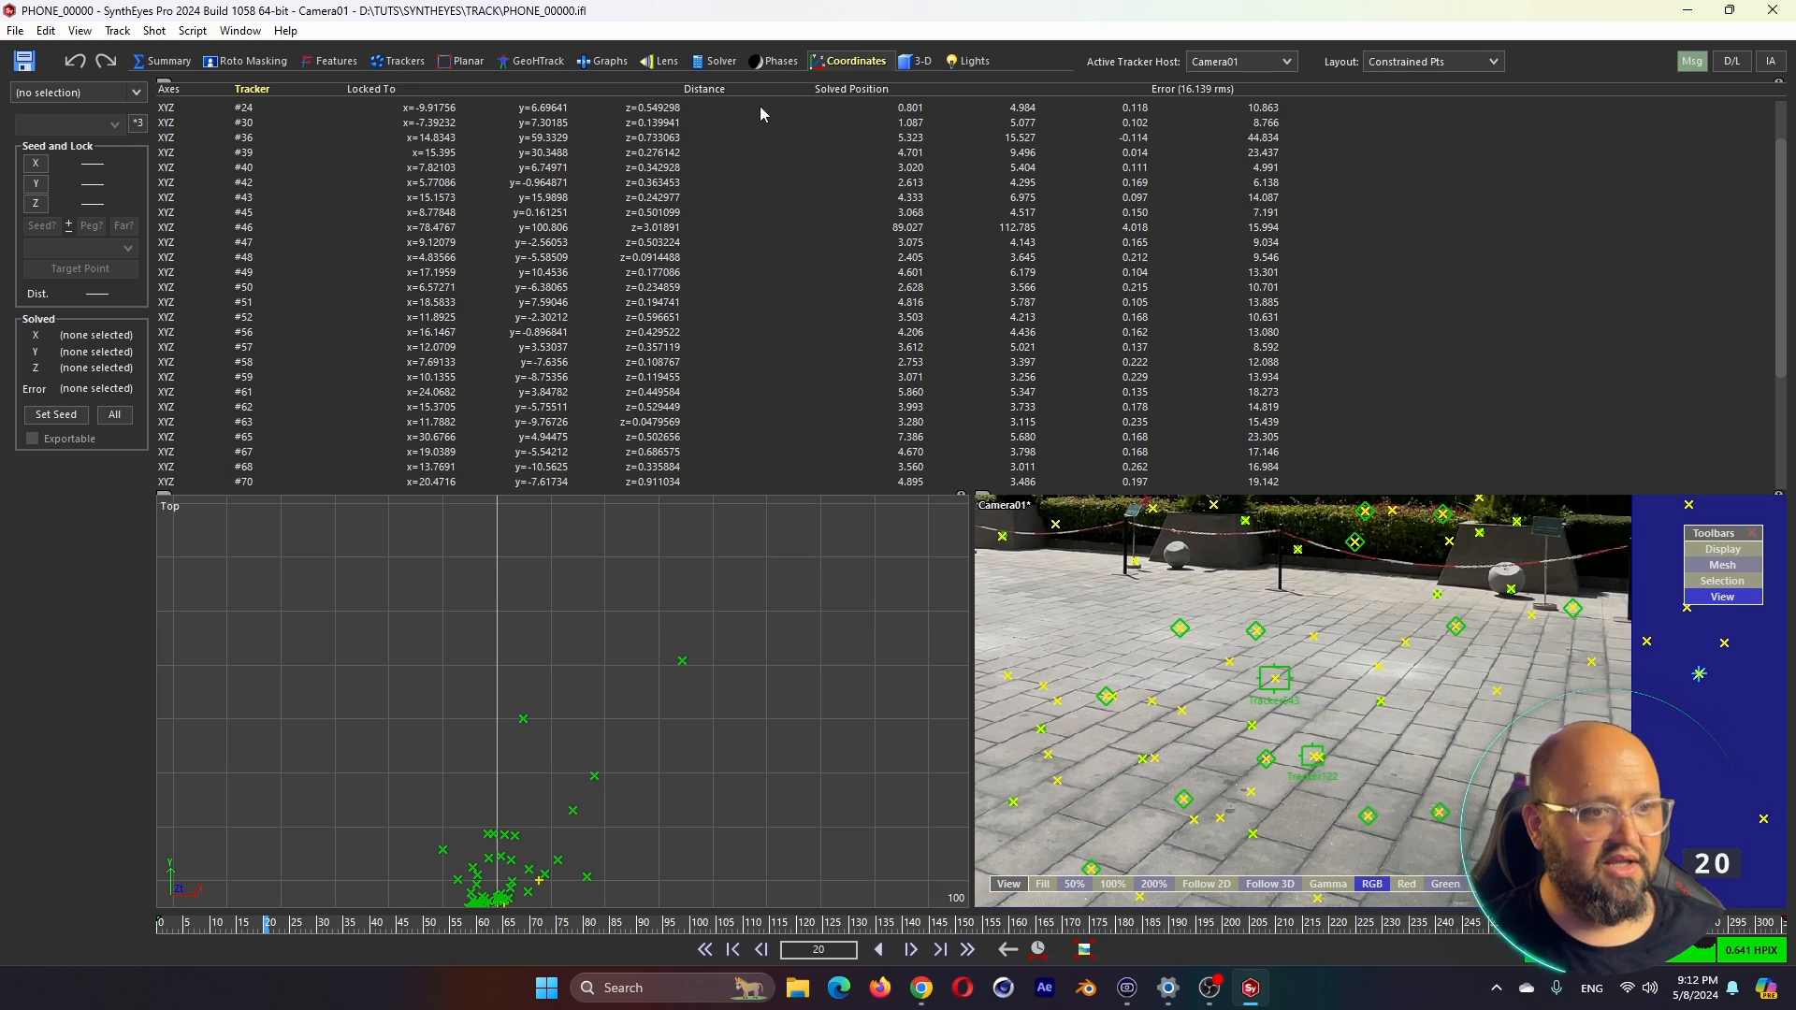
click(137, 125)
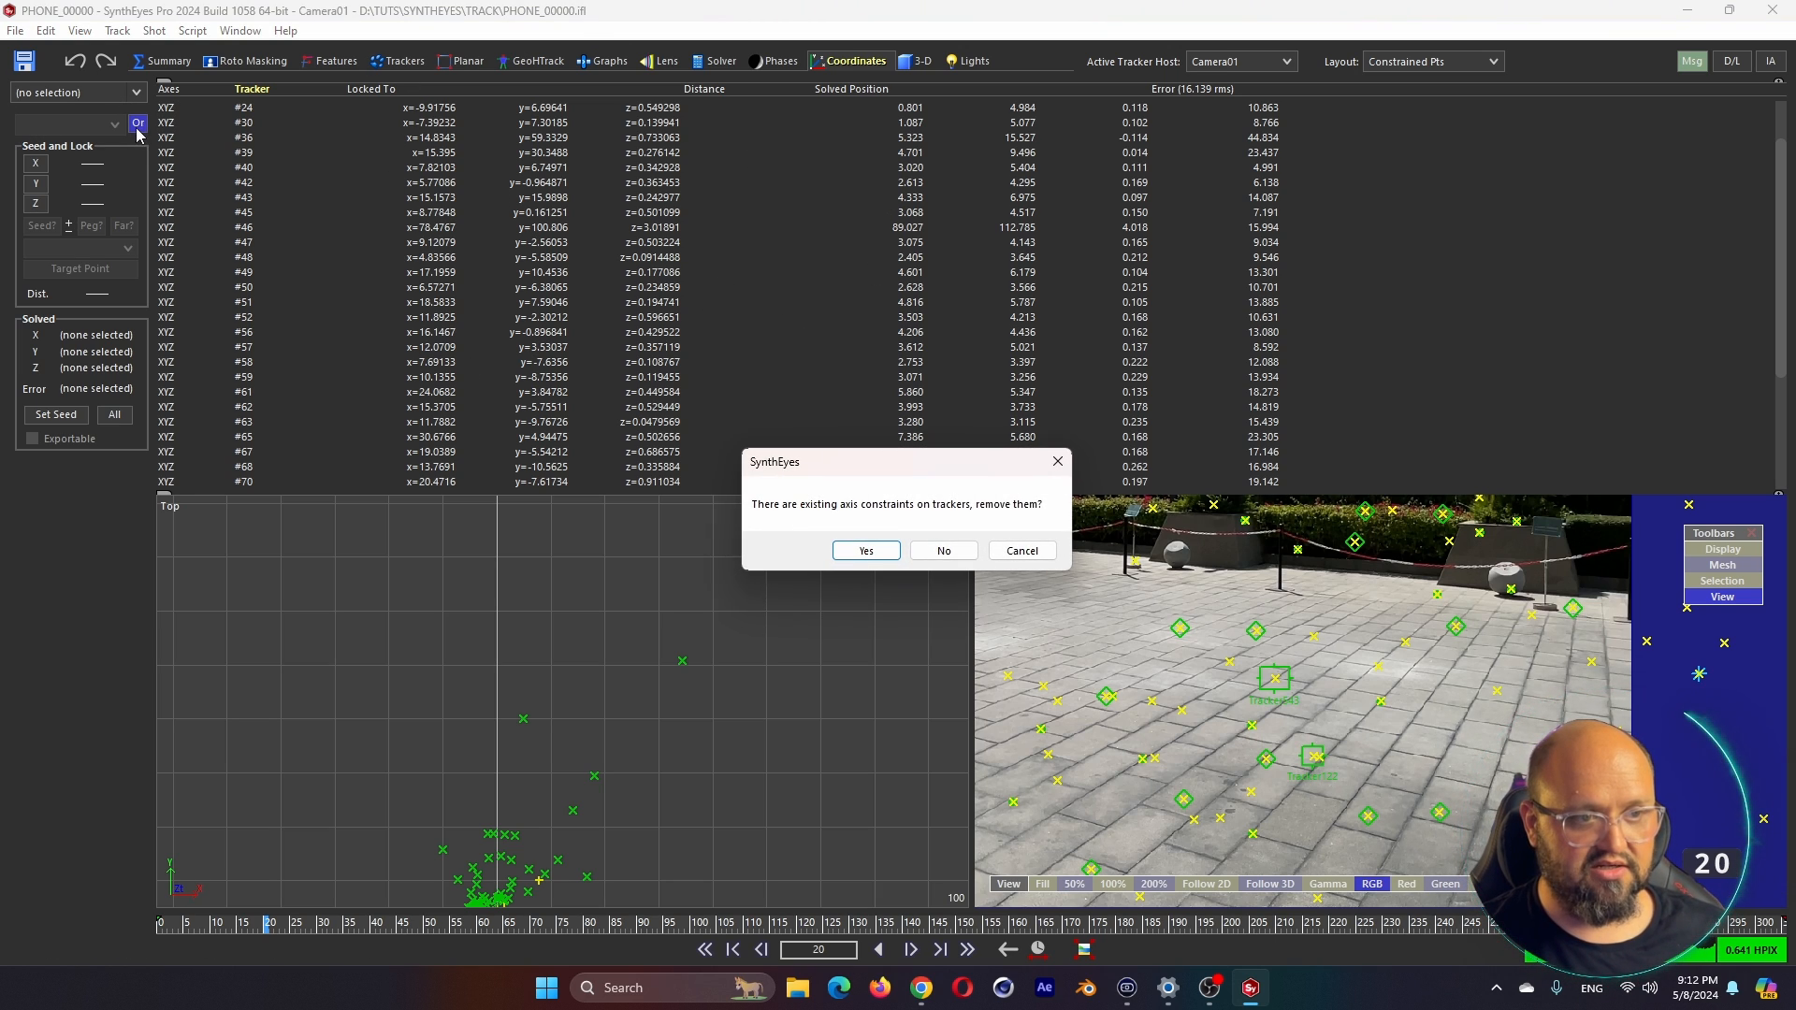
click(866, 552)
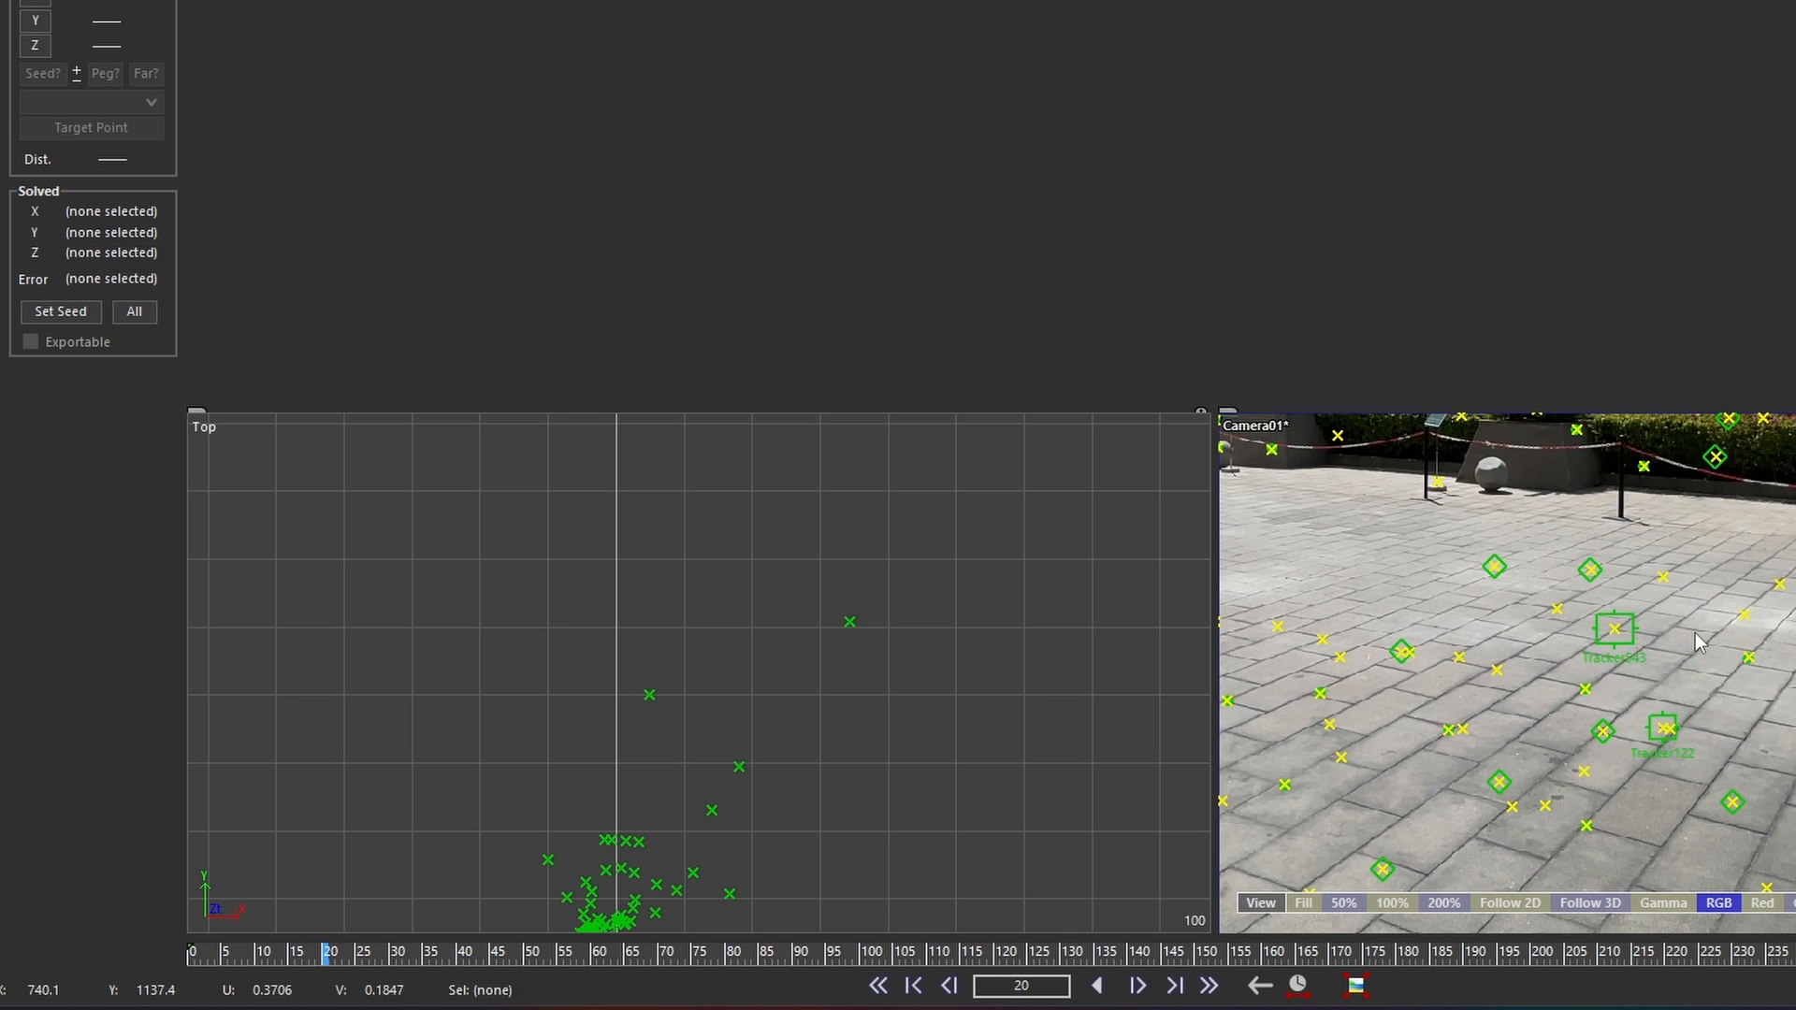
Set Tracker543 as the origin, Tracker82 as the X-axis point and Tracker280 as the ground-plane point, and apply the coordinate system
click(1613, 629)
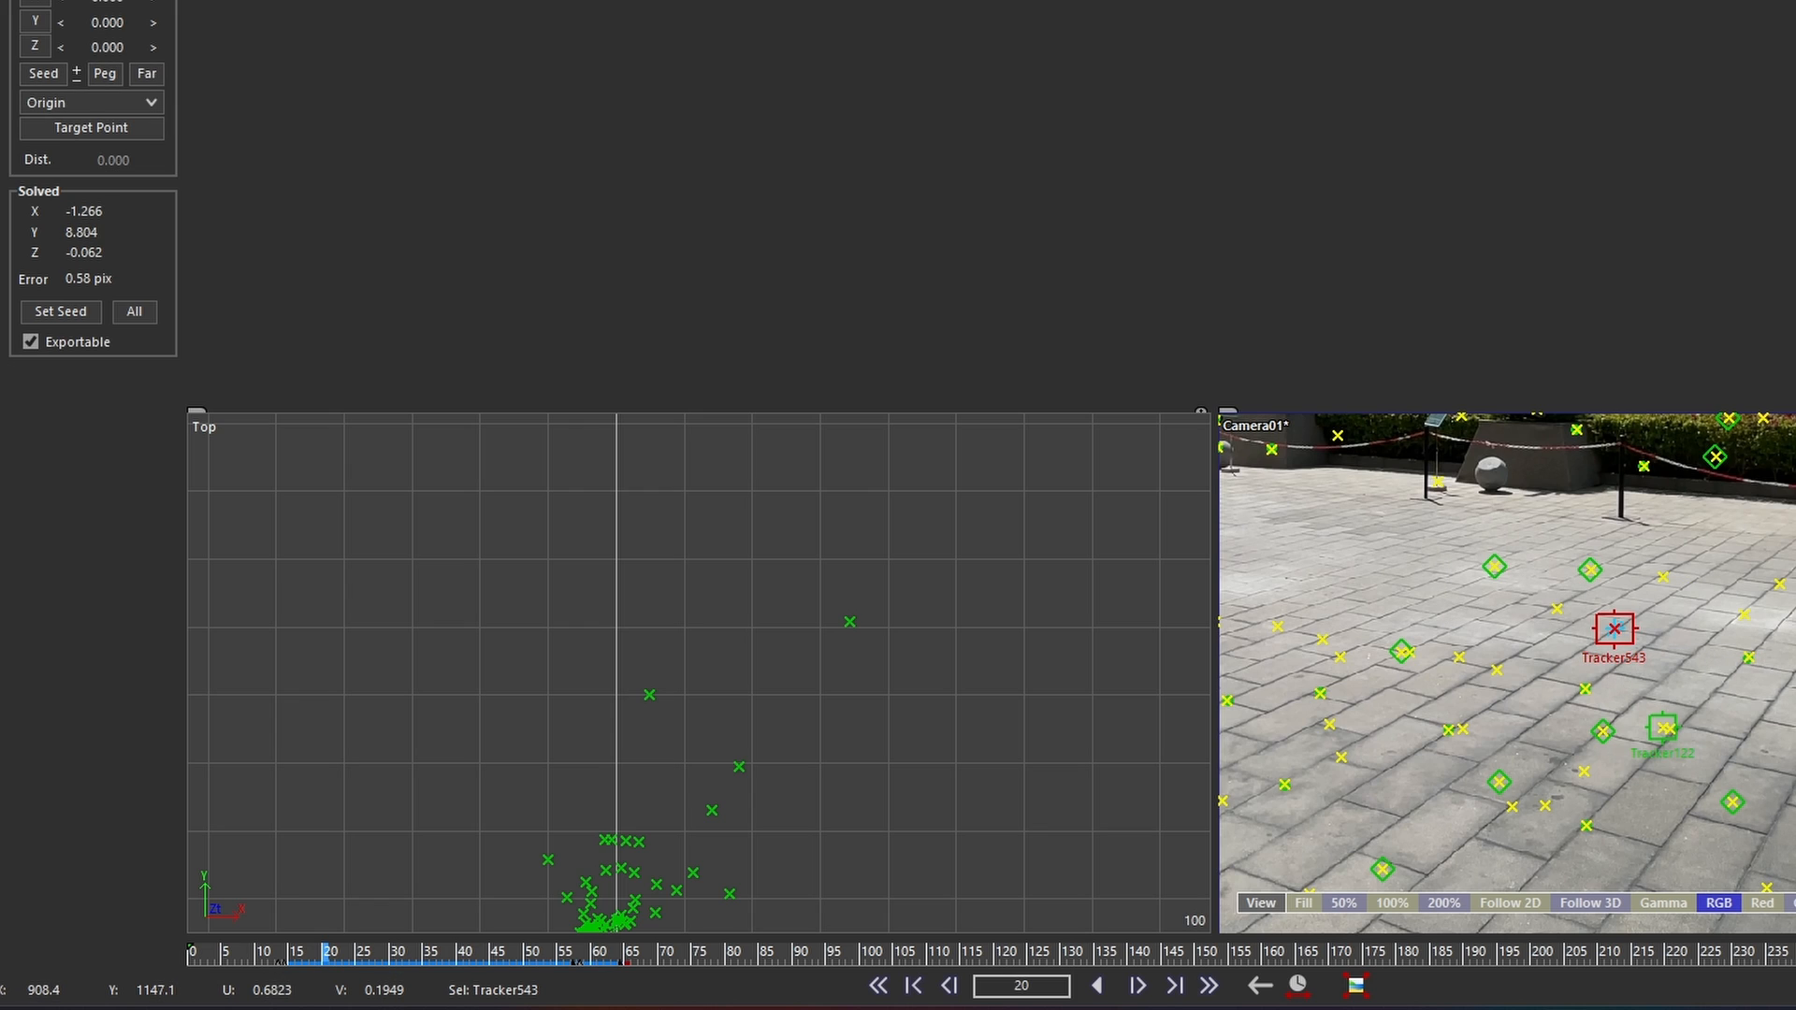
mouse_move(1745, 615)
click(1791, 645)
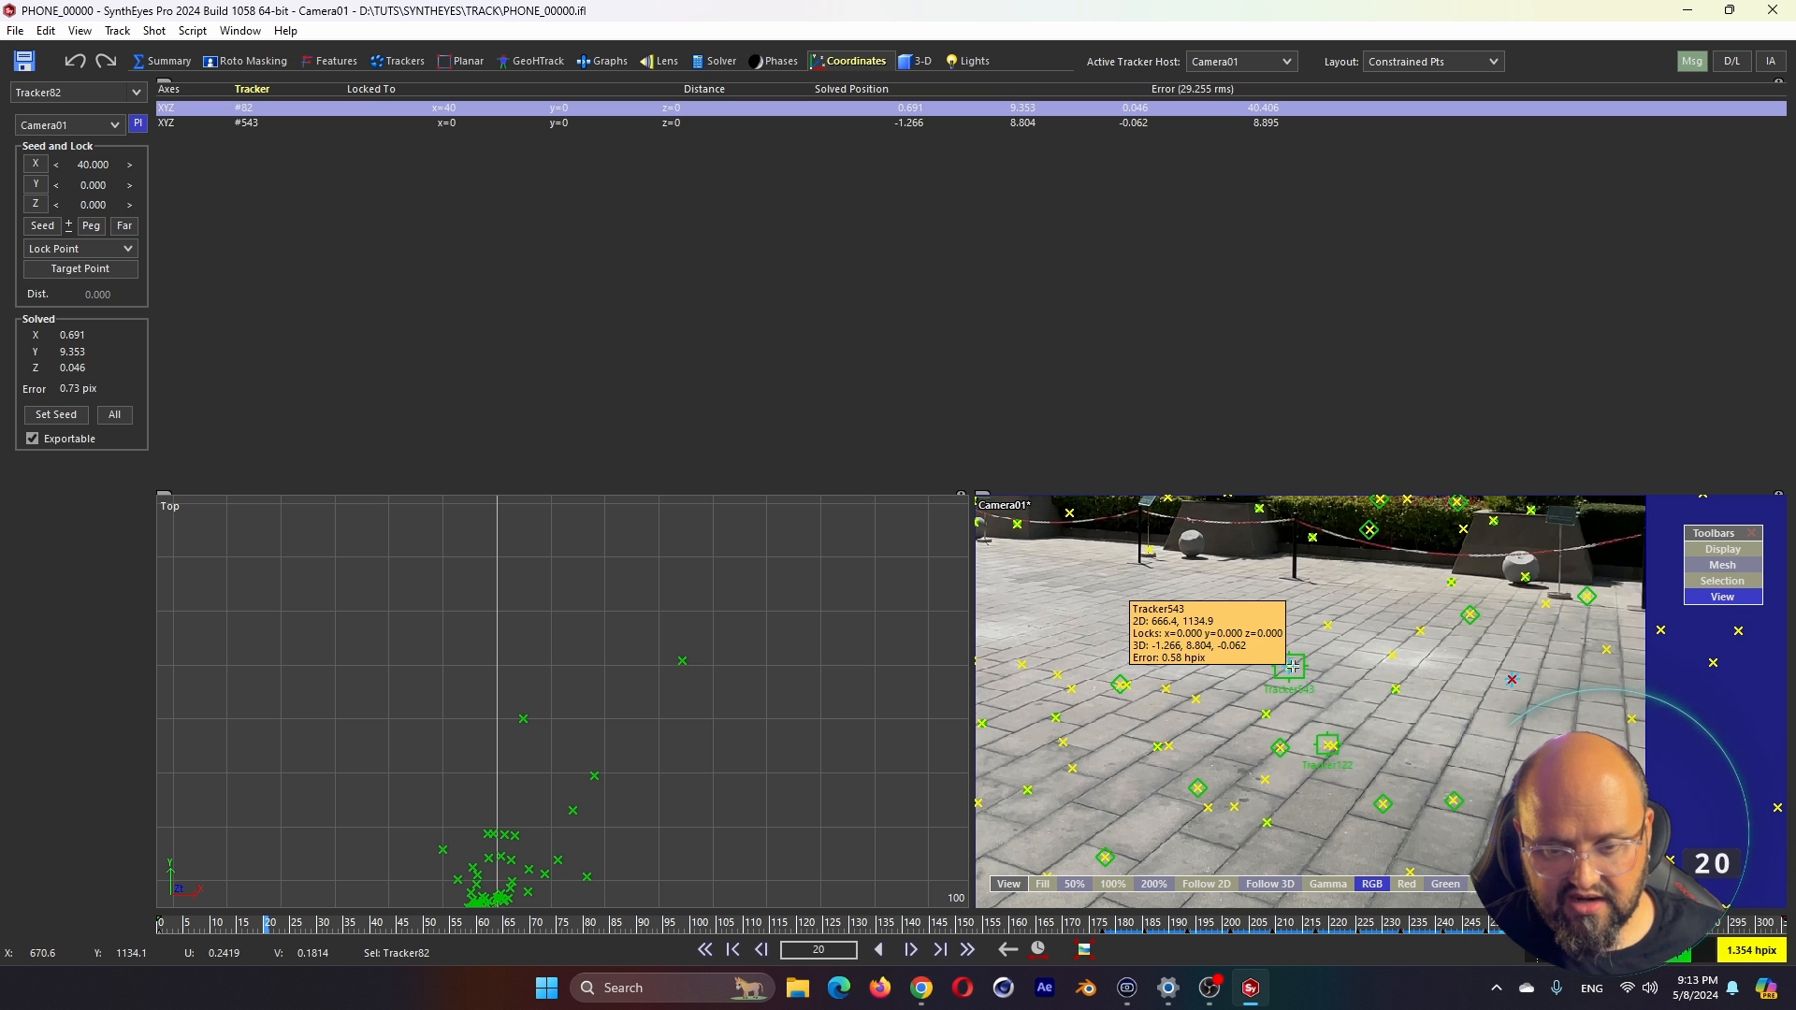
click(1267, 822)
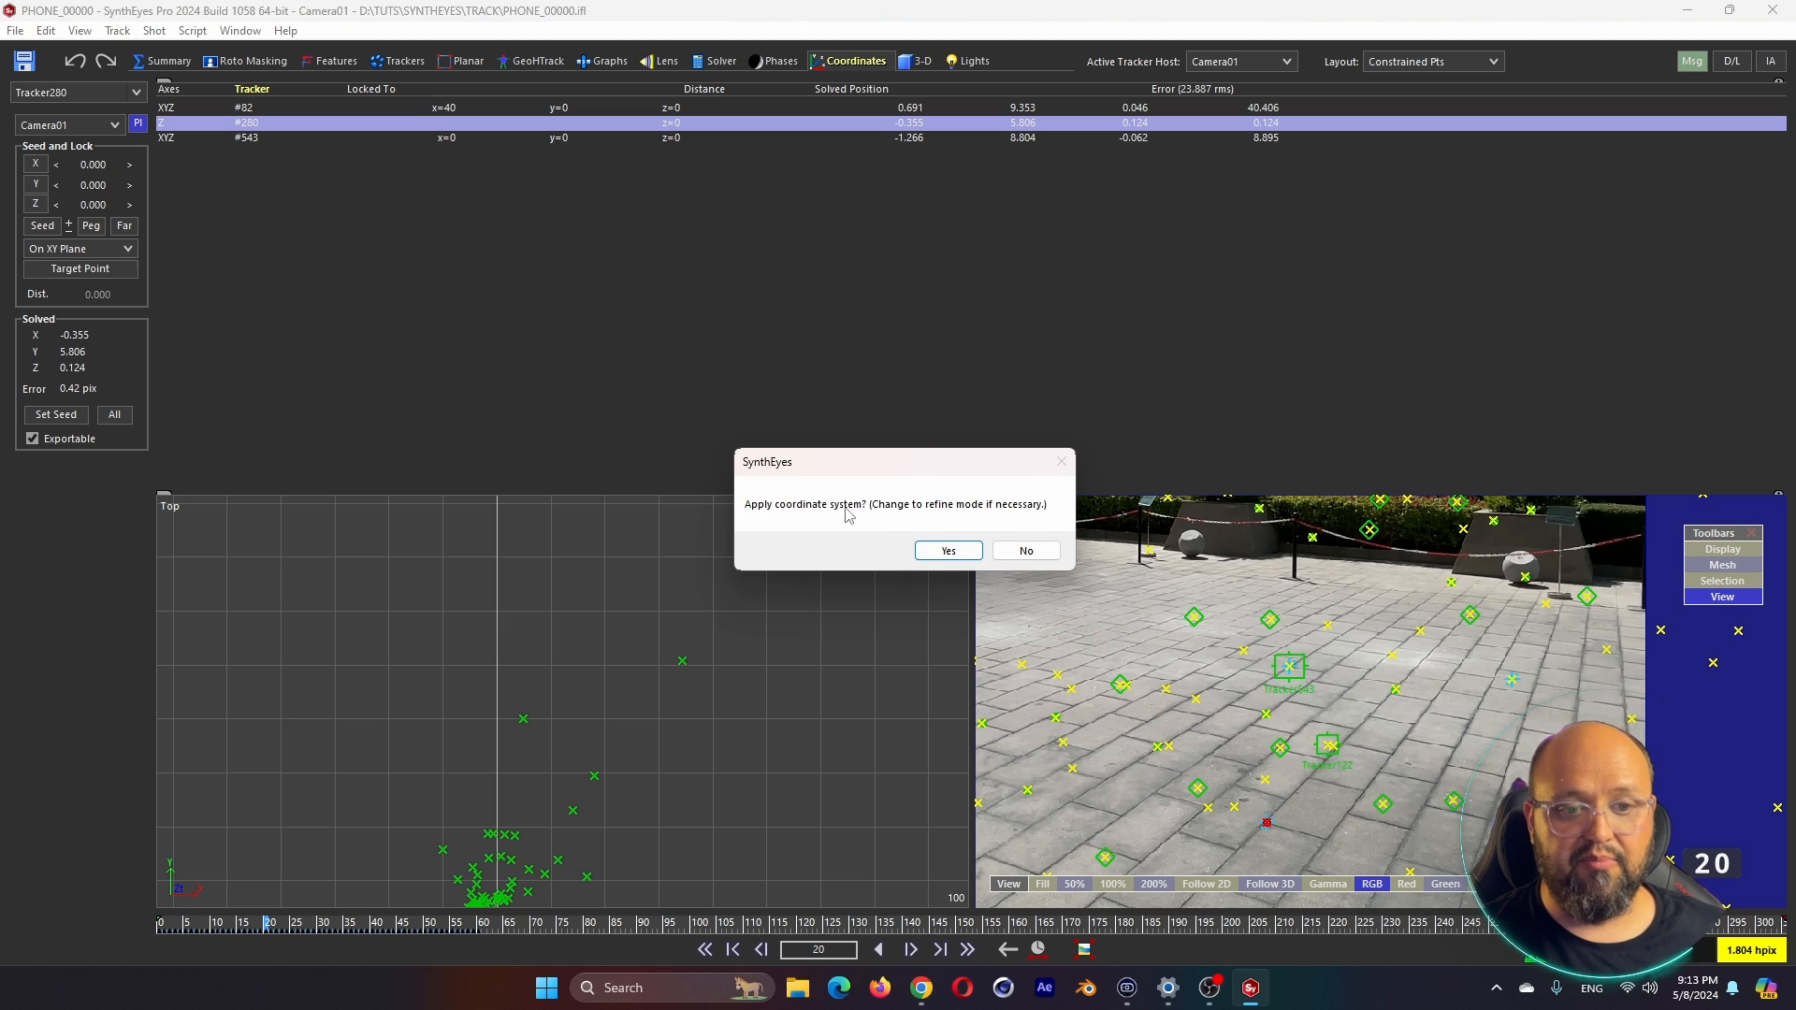
click(960, 552)
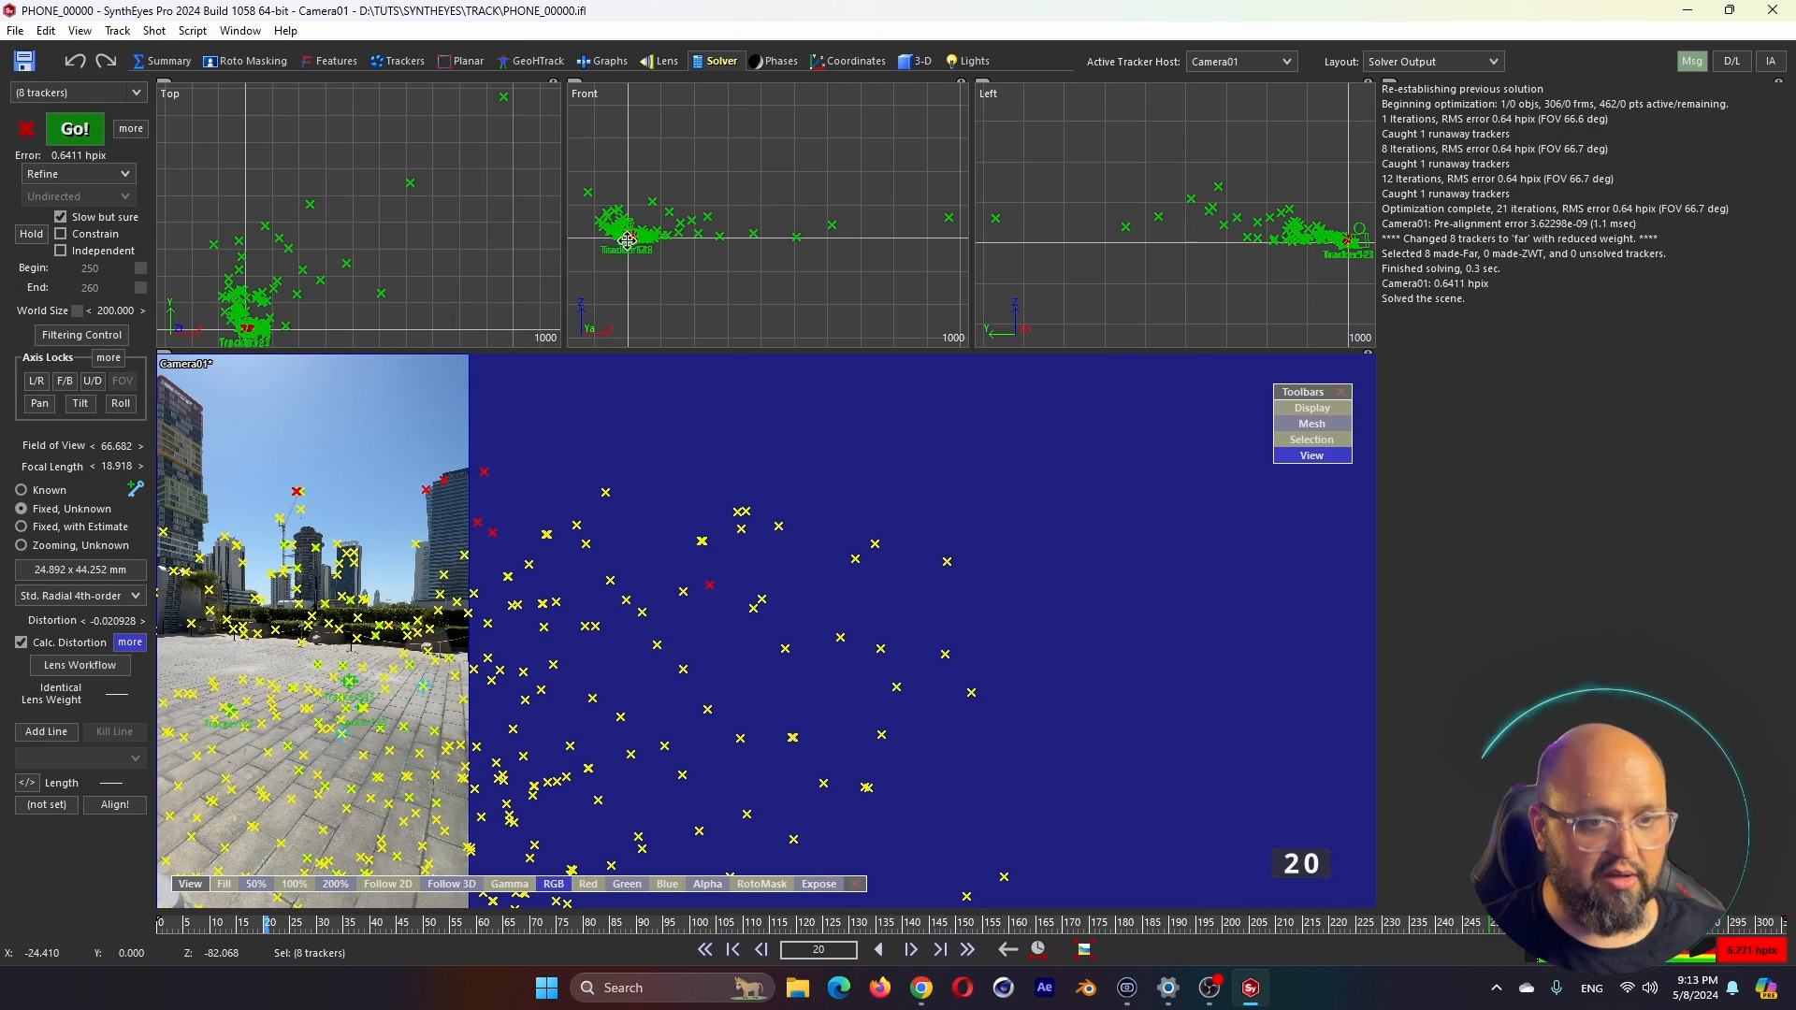
scroll(620, 262, up, 3)
middle_drag(619, 262, 675, 300)
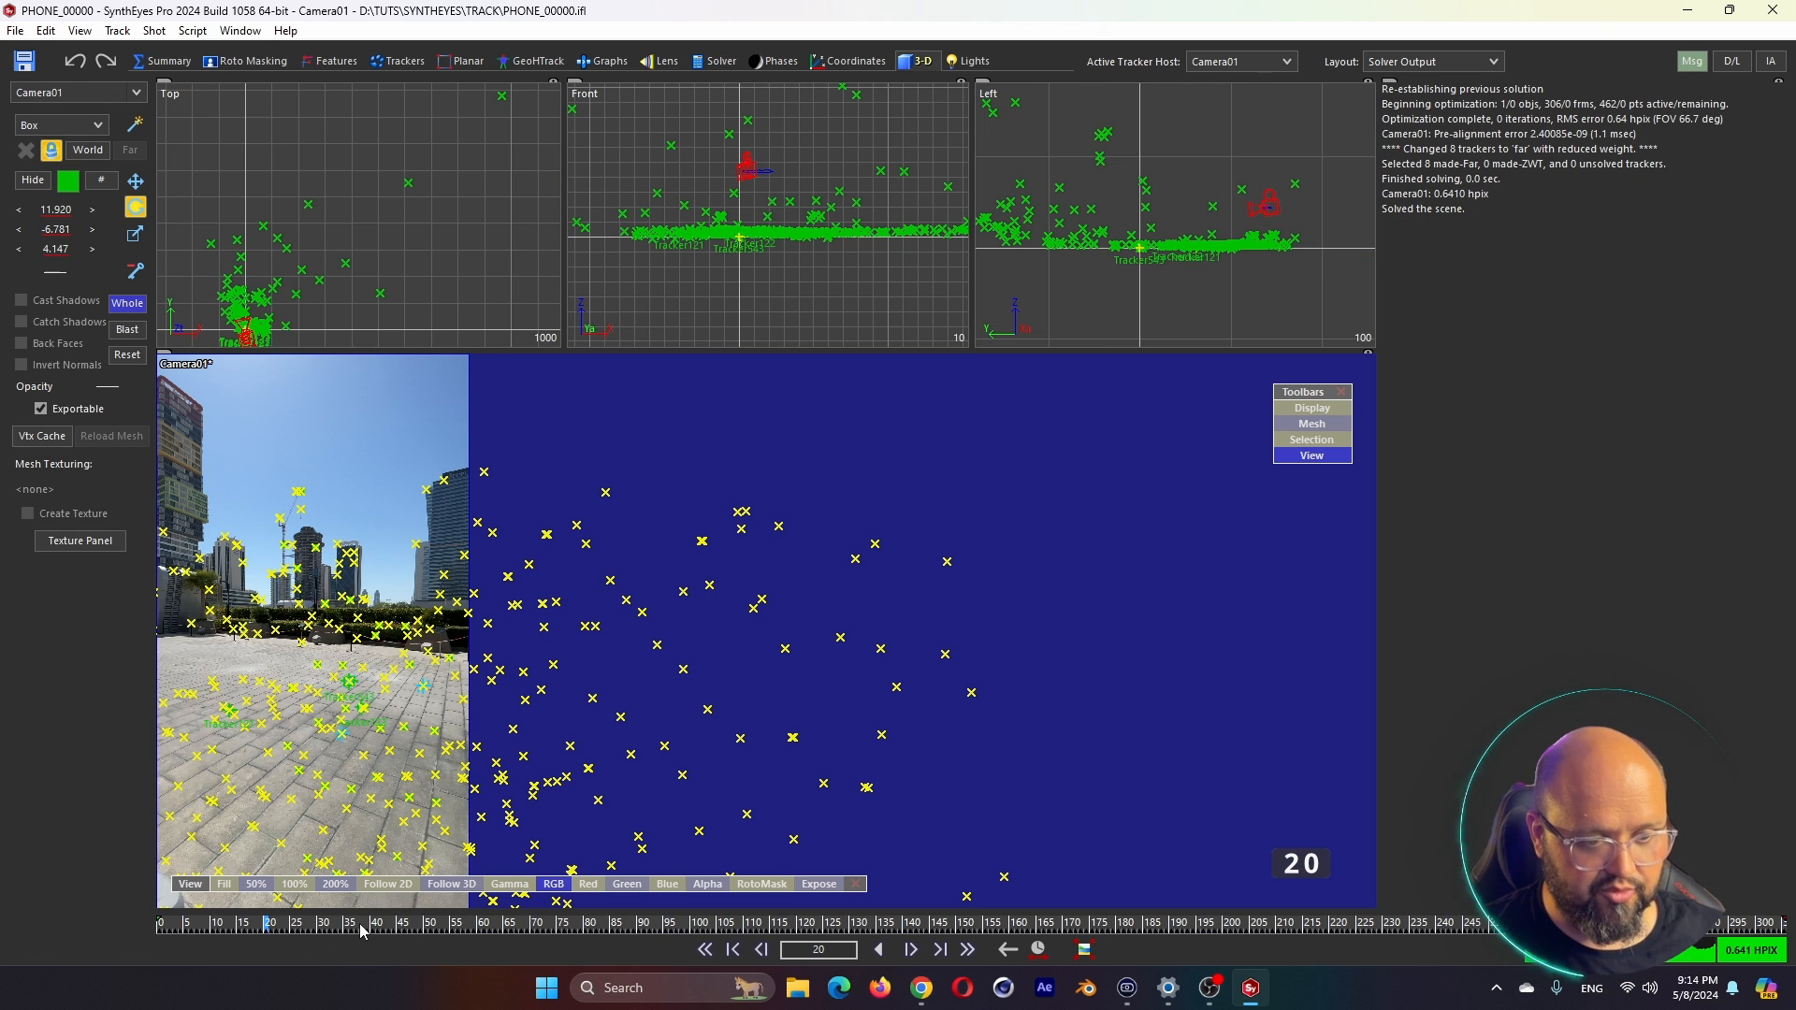
Scrub through and play the solved shot to check how the trackers stick to the footage
drag(361, 930, 269, 931)
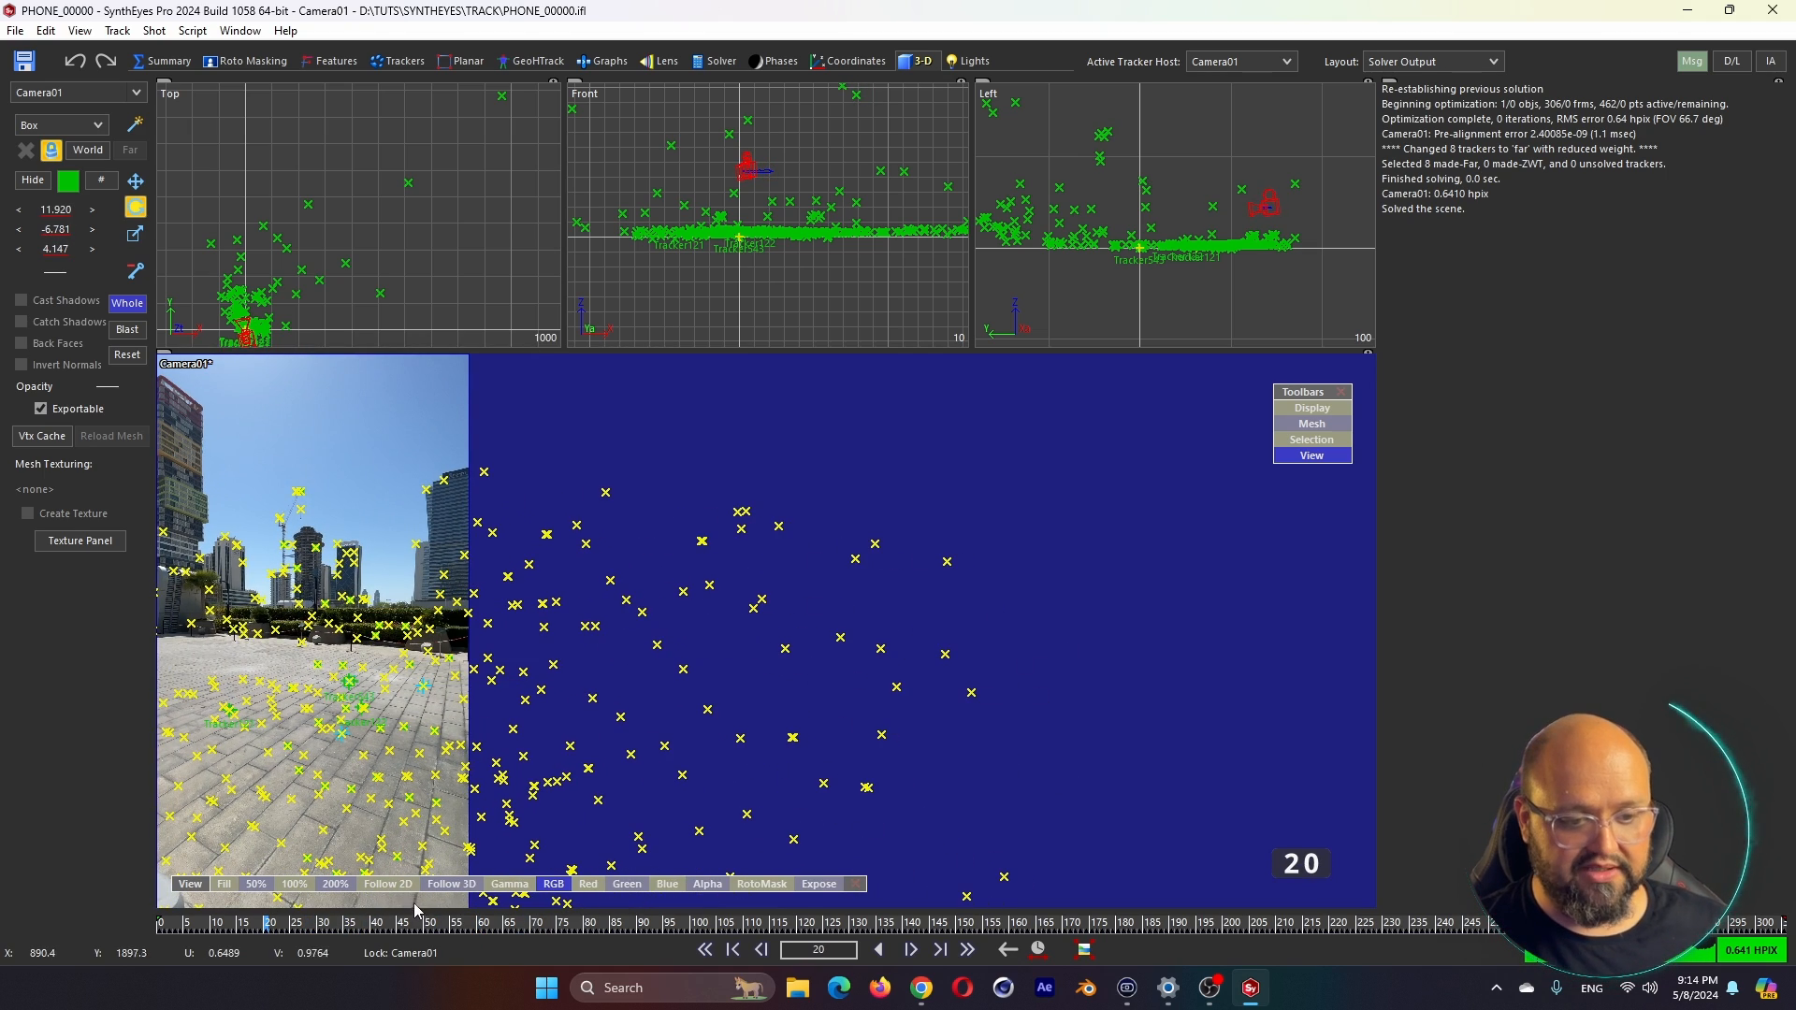
drag(402, 931, 160, 931)
key(shift+space)
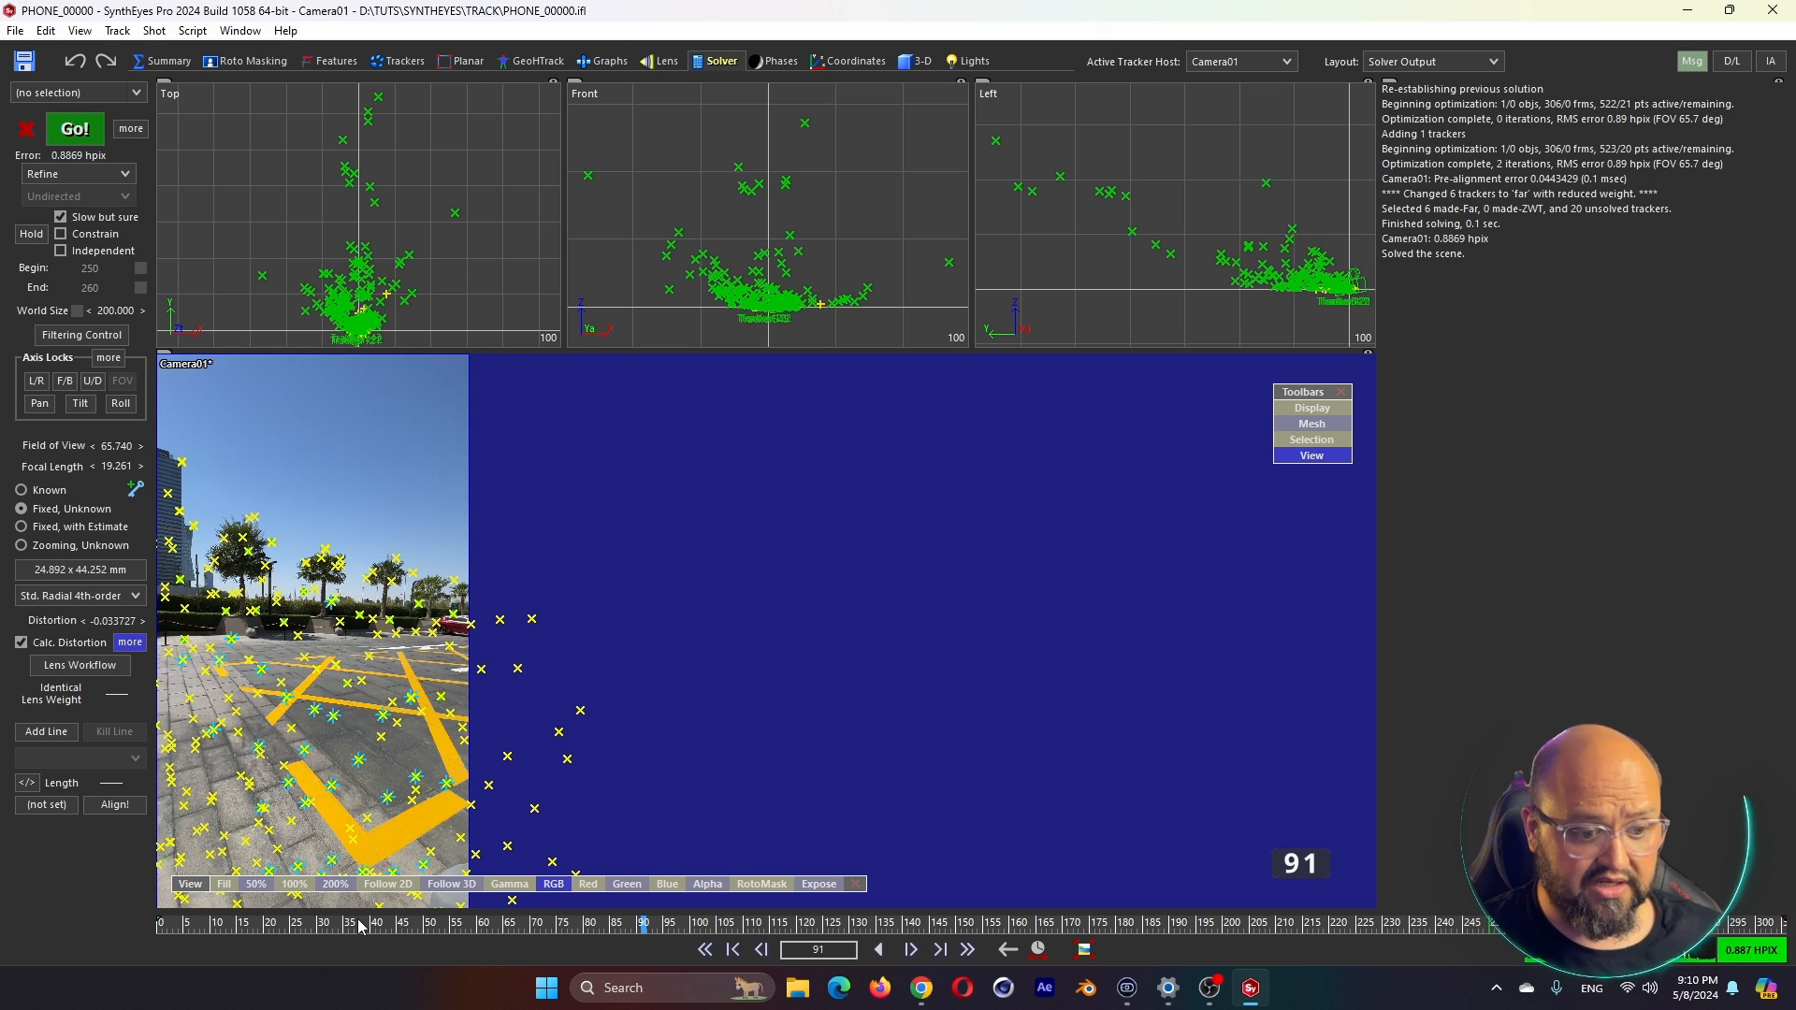
drag(344, 924, 346, 924)
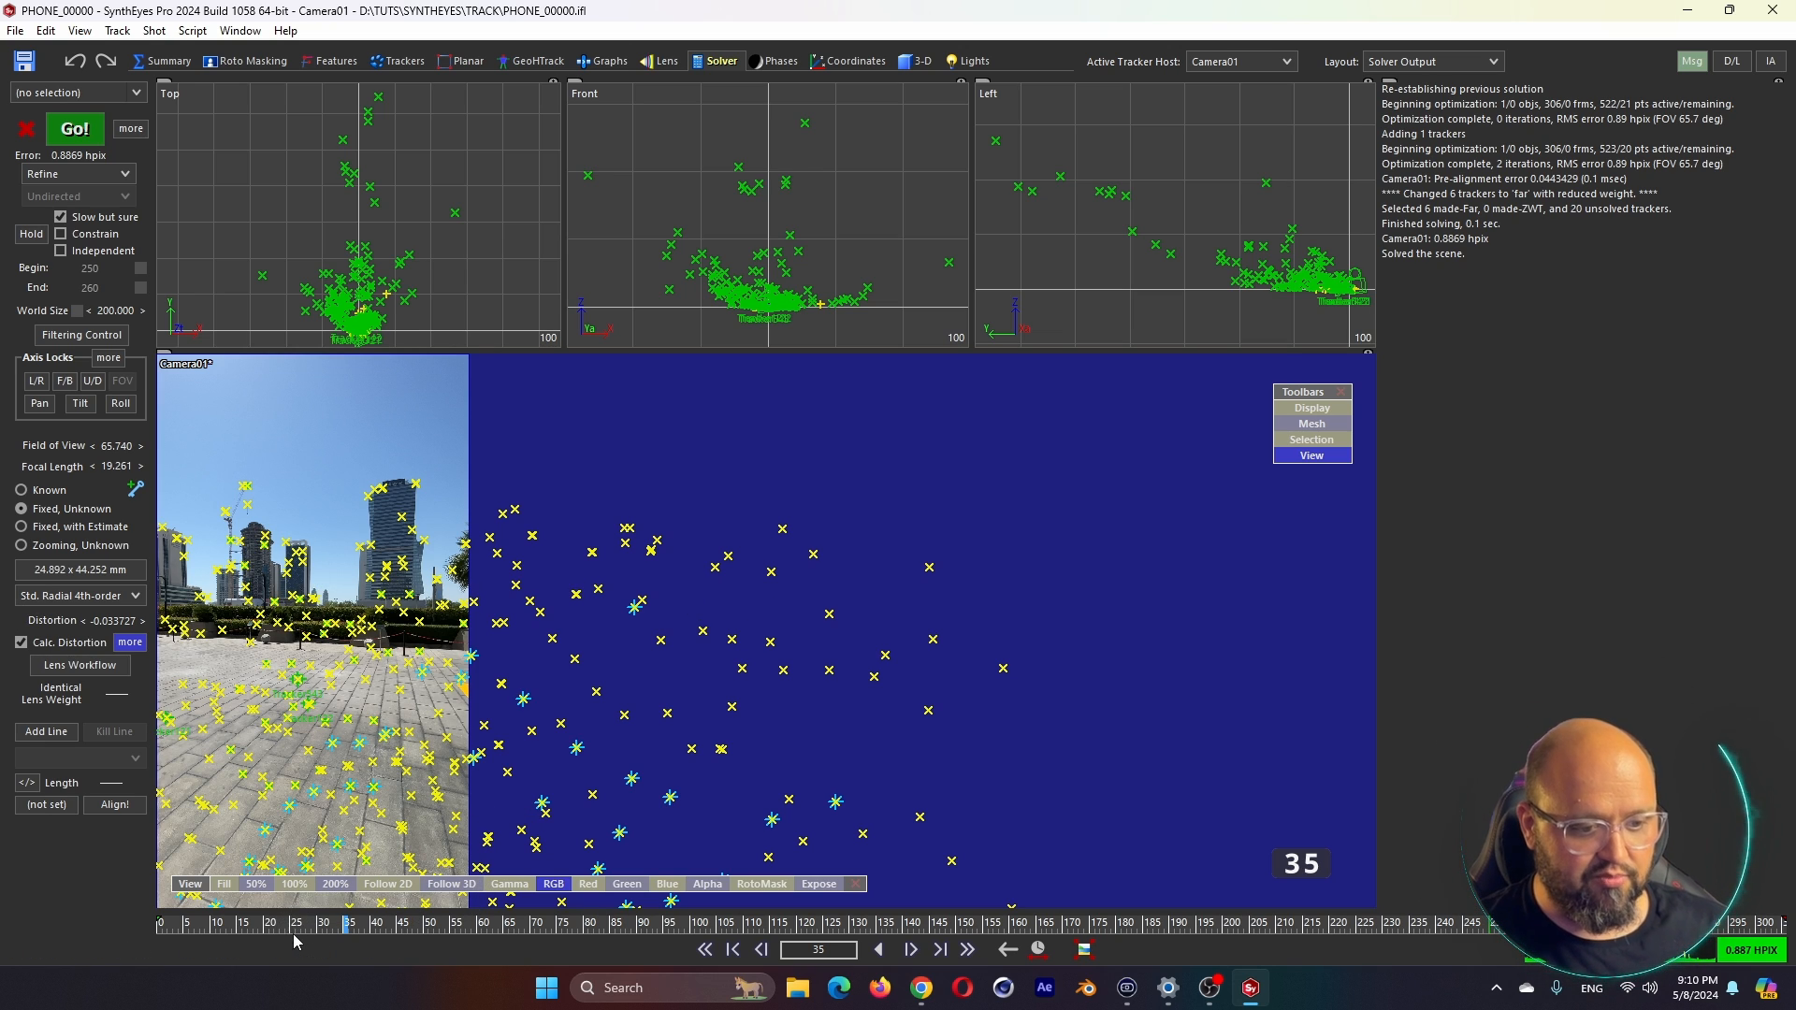
mouse_move(297, 931)
mouse_down()
mouse_move(269, 930)
mouse_move(311, 931)
mouse_up()
middle_drag(552, 597, 884, 603)
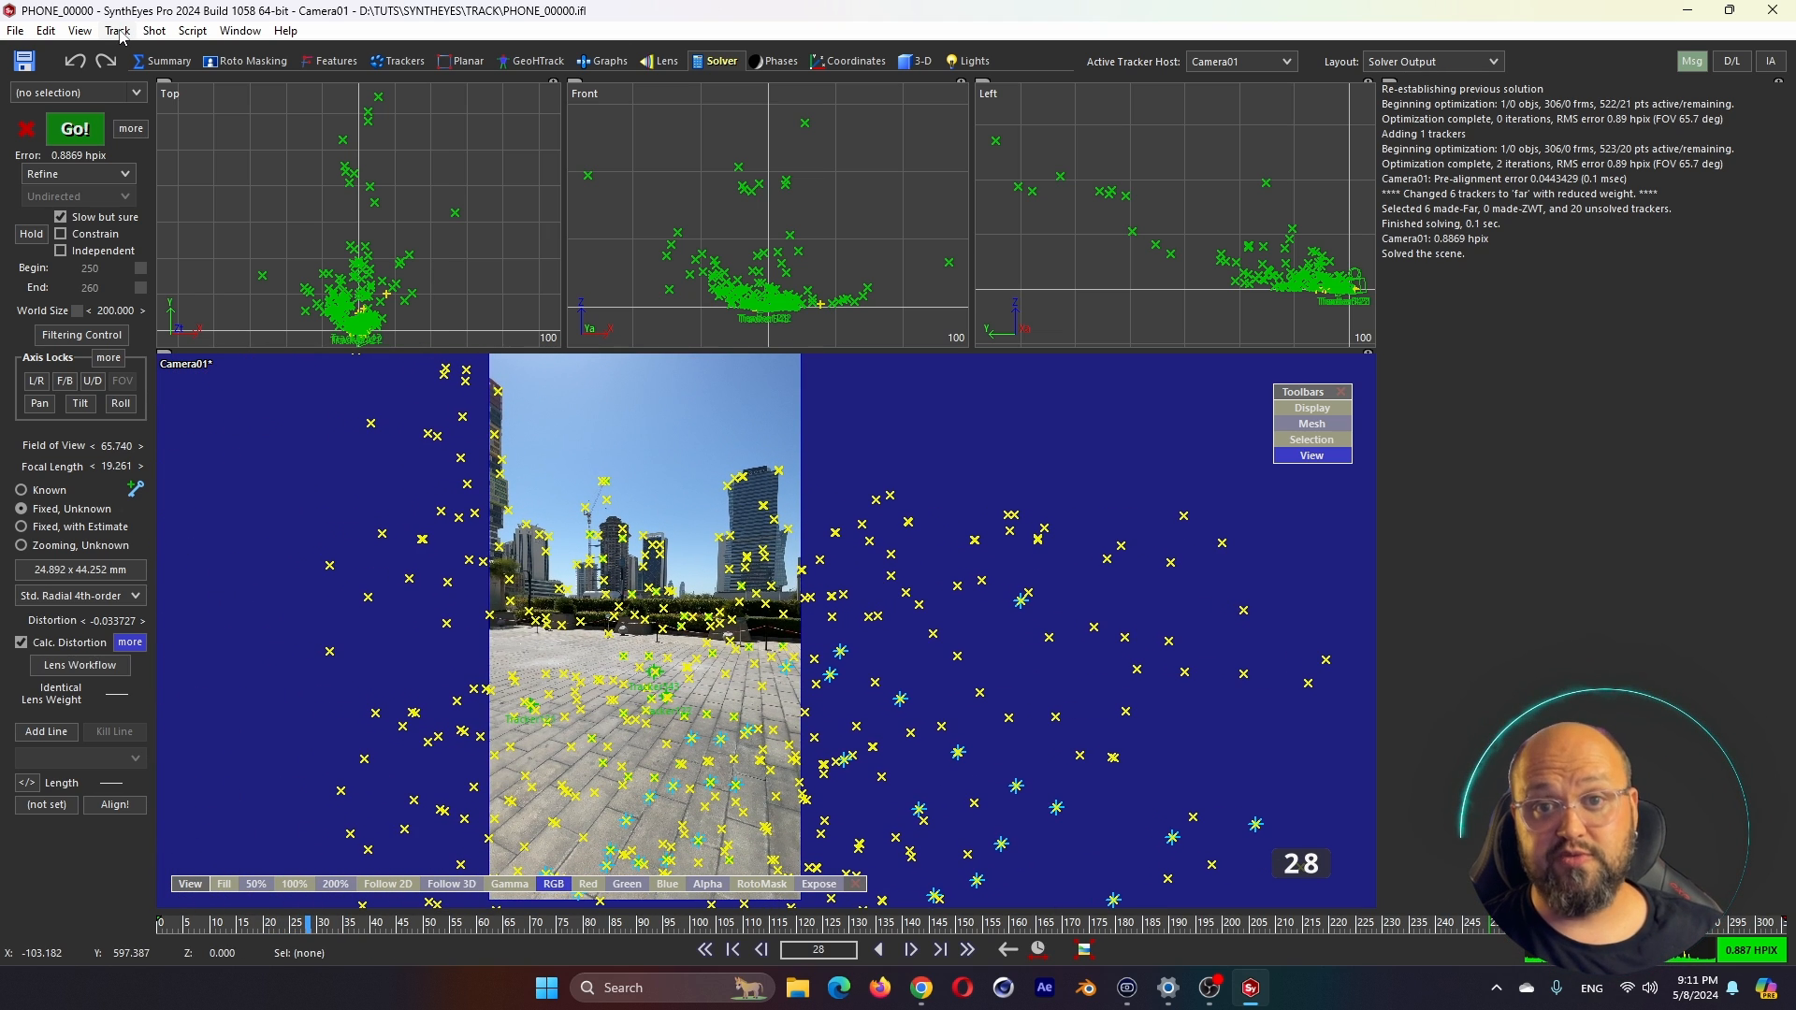
Clean up the auto trackers, including bad frames set to Disable, and run the solver again in Refine mode
click(118, 31)
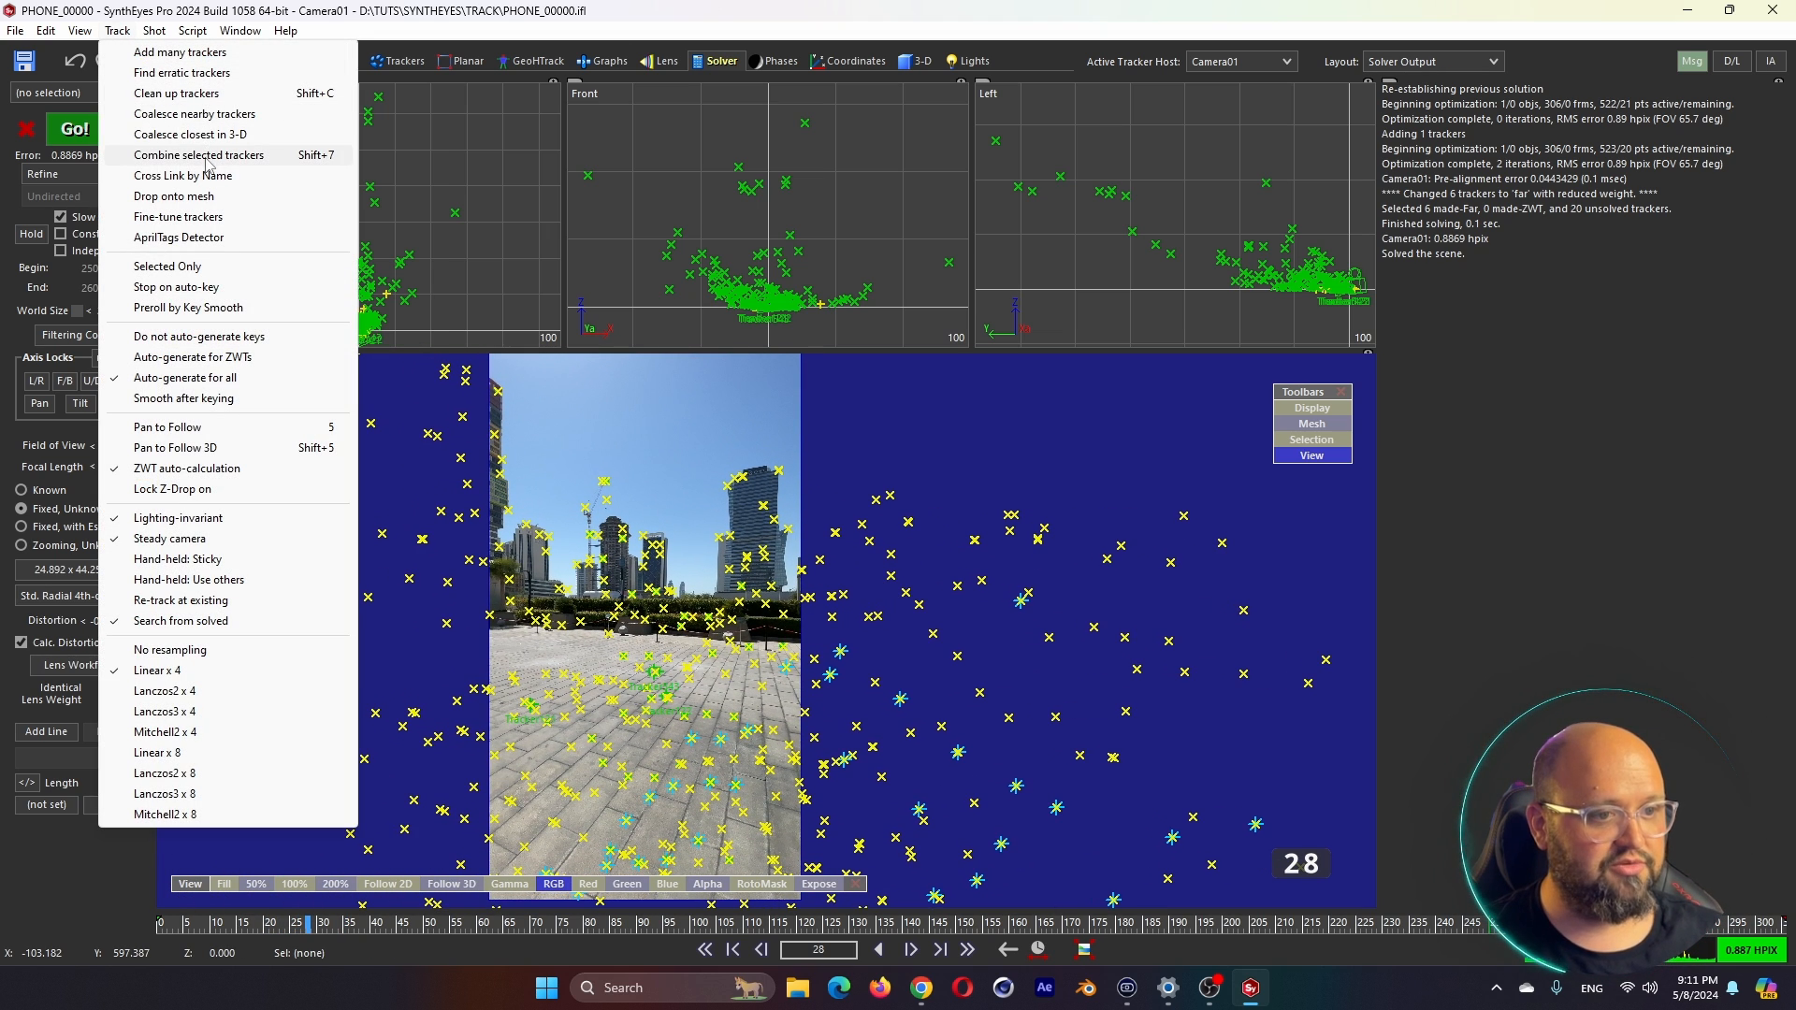
click(252, 95)
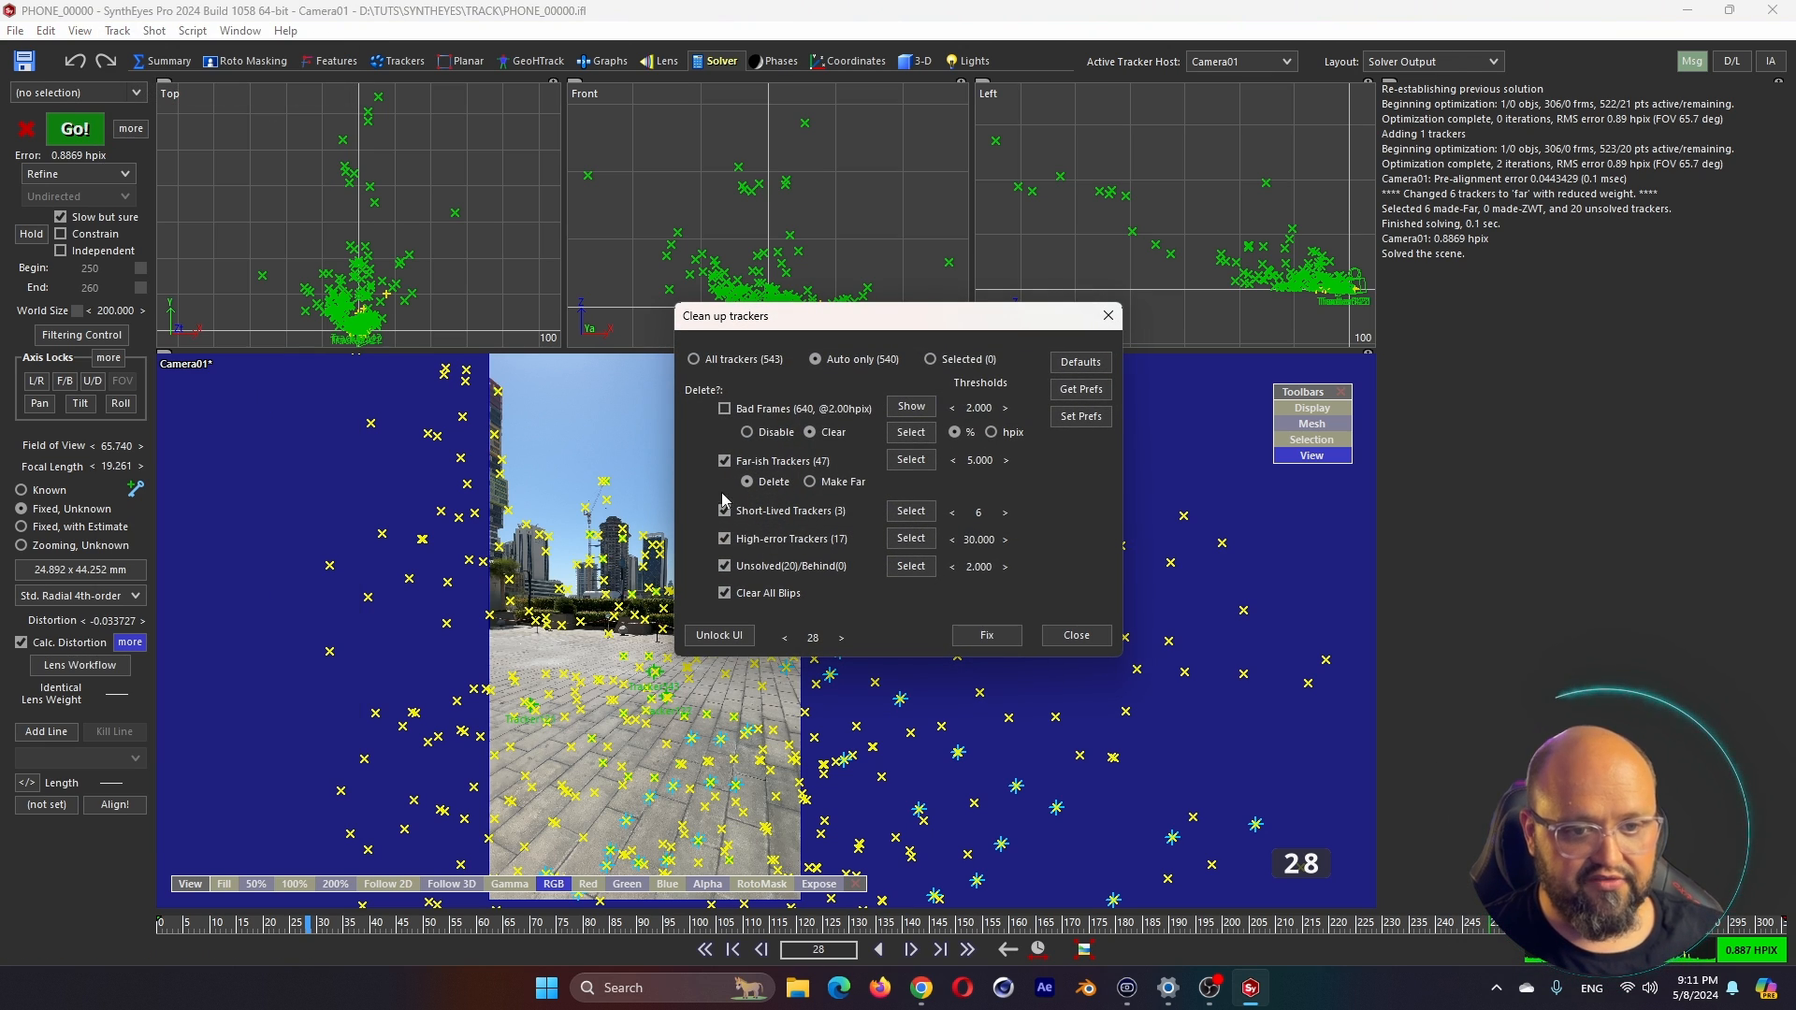
click(724, 409)
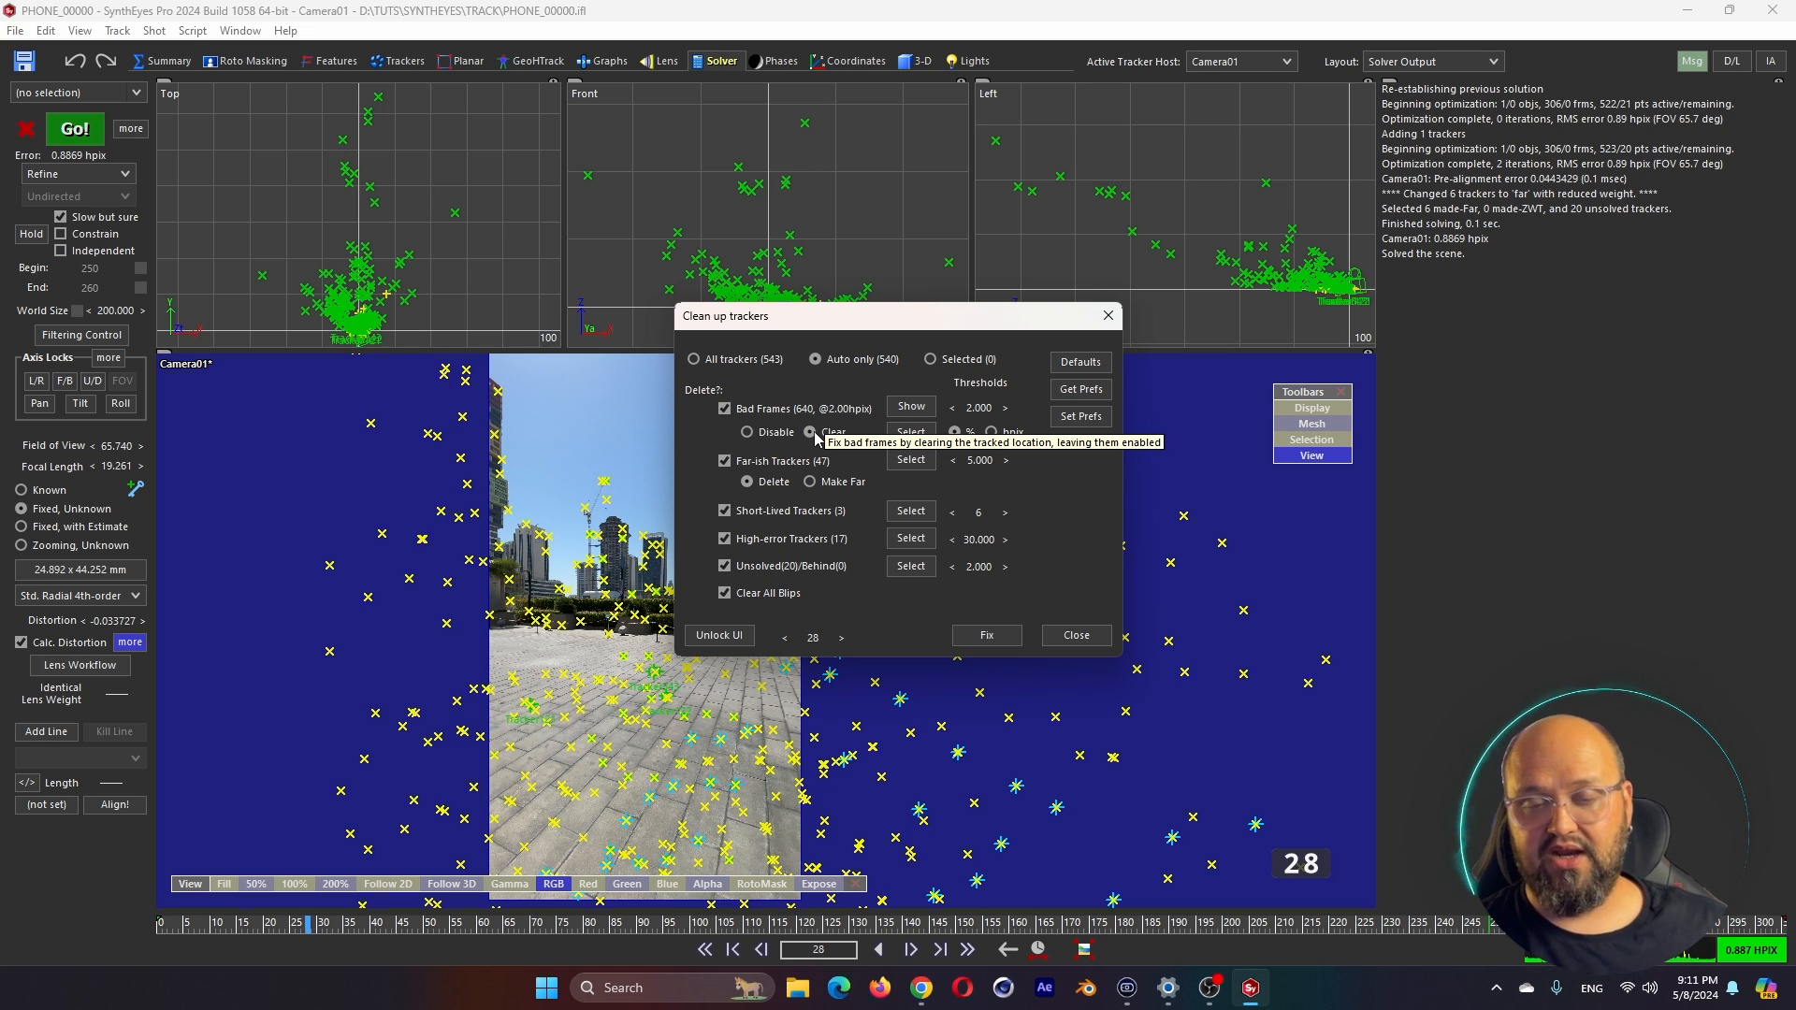
click(754, 434)
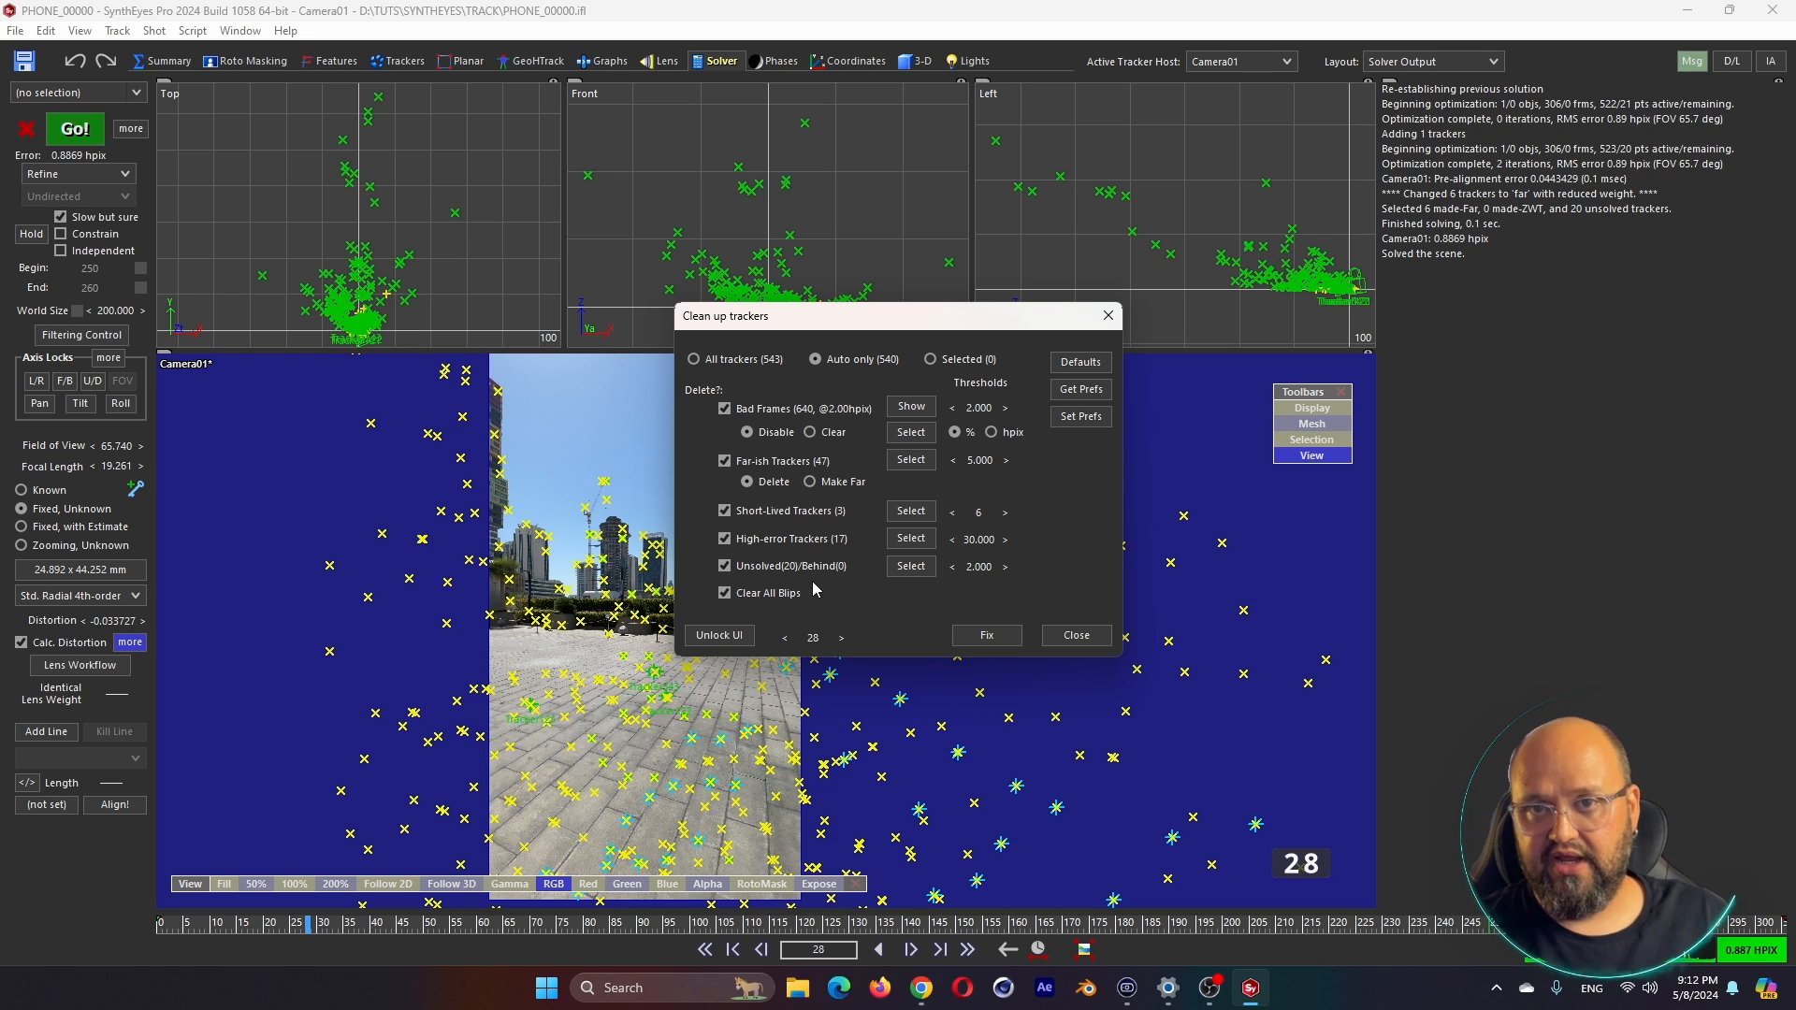
click(986, 637)
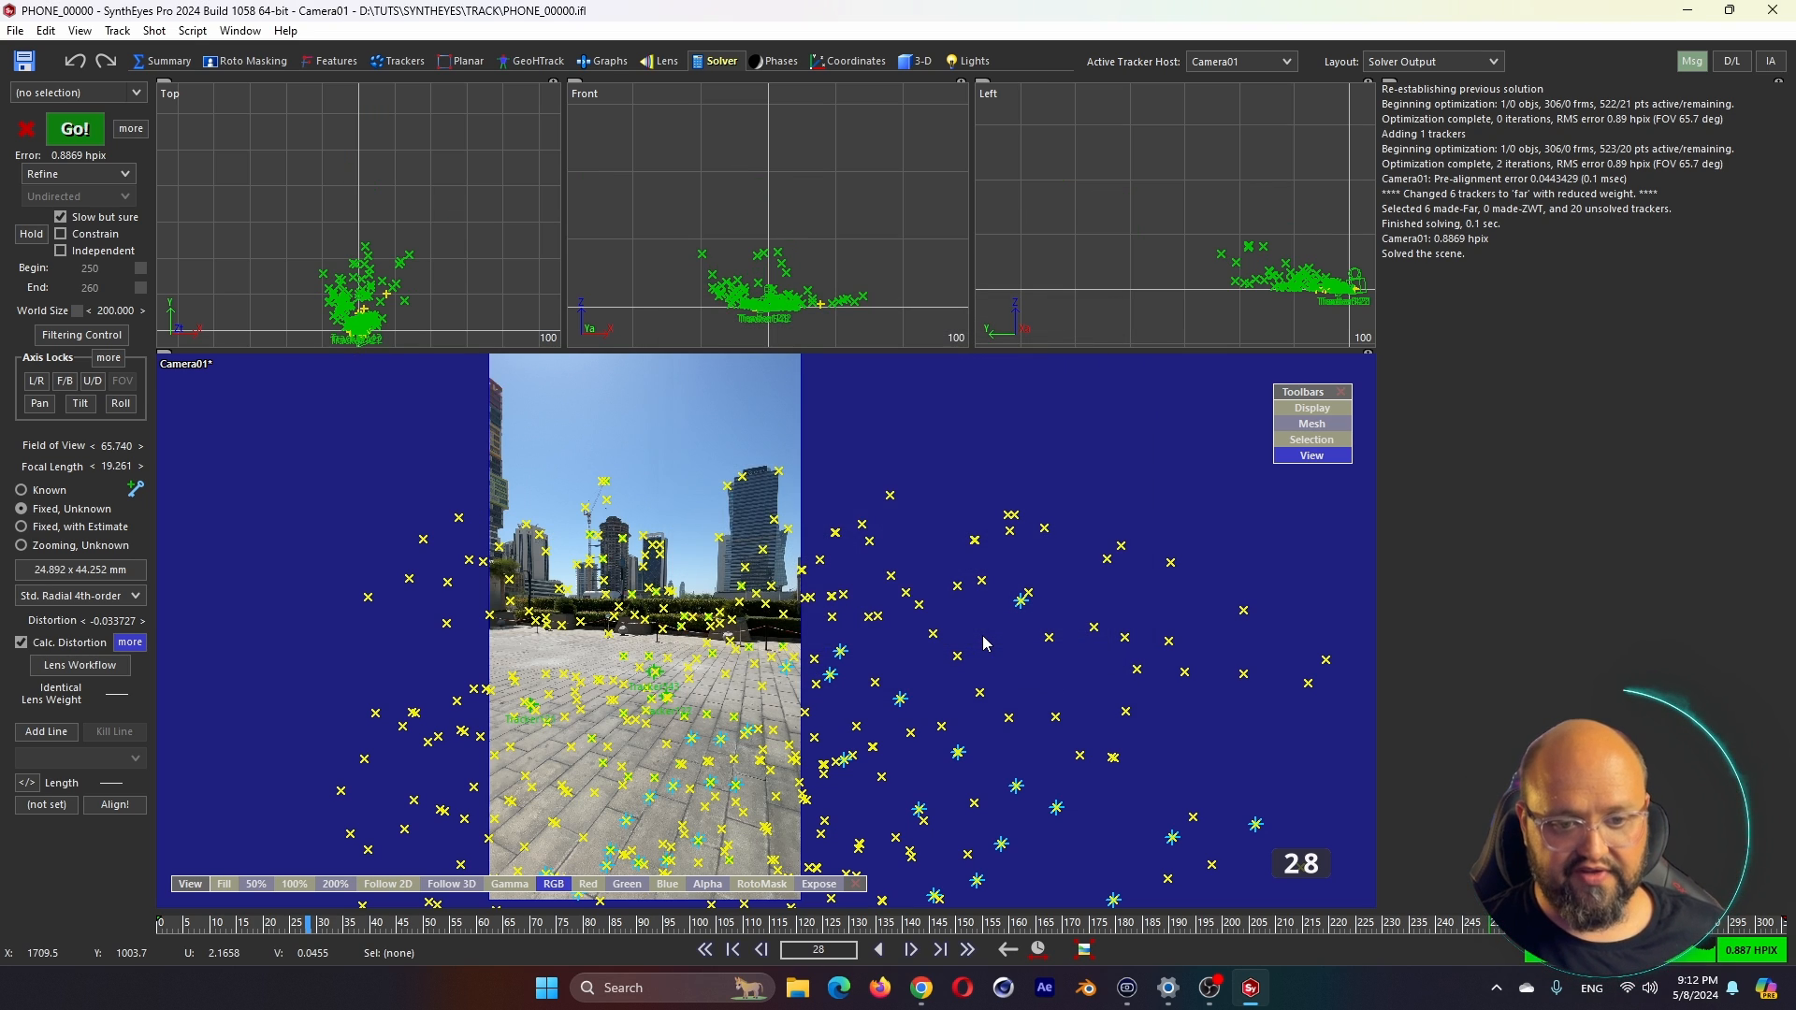
click(75, 129)
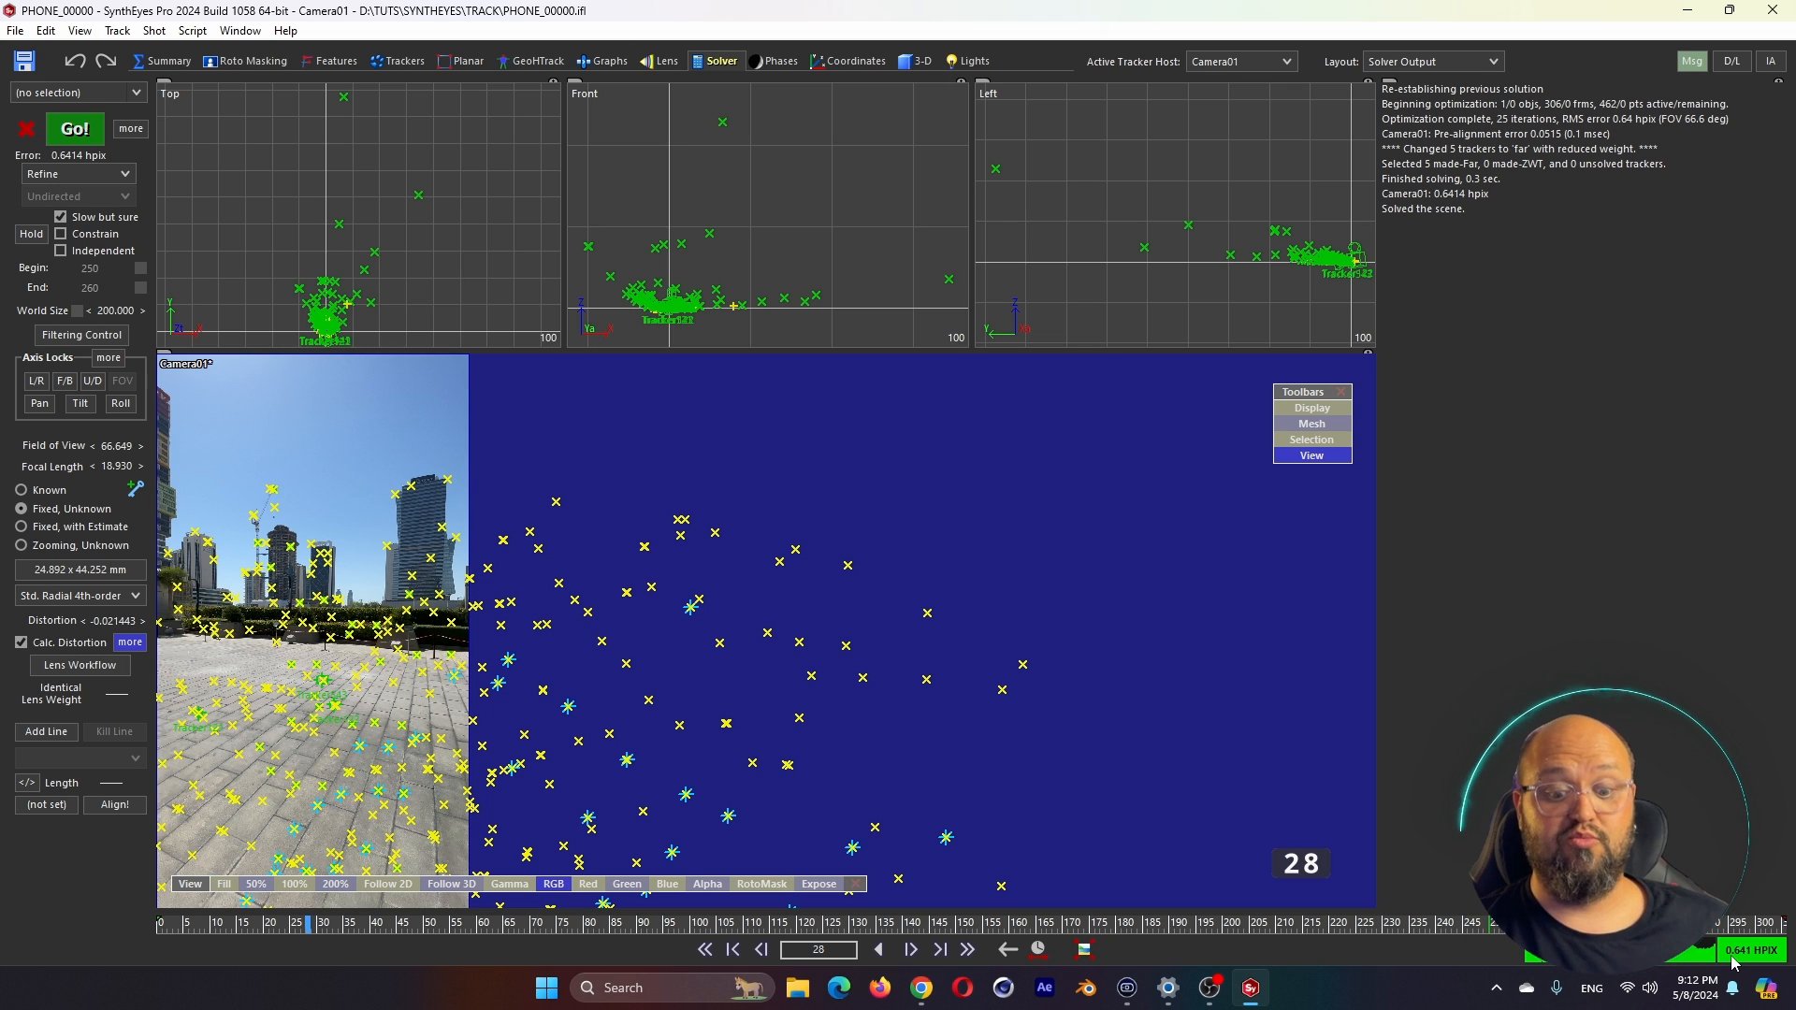
click(269, 923)
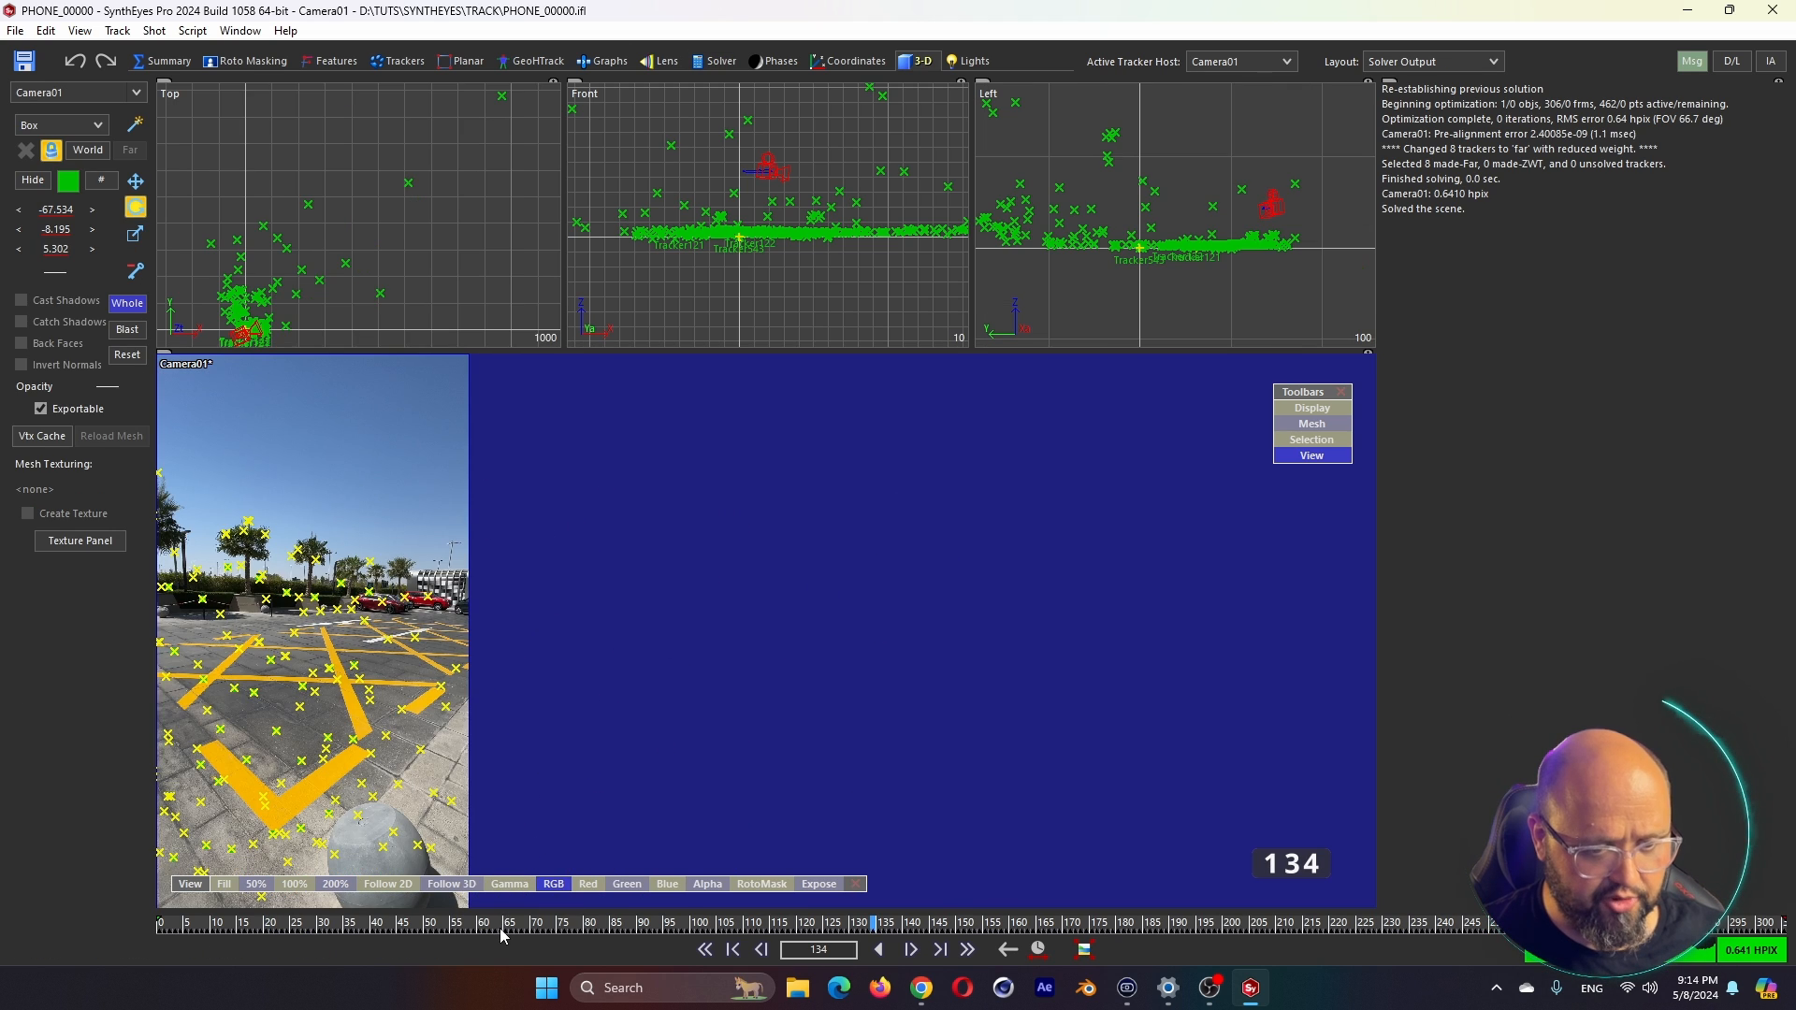
Unlock the camera and create a pyramid about 42 by 33 units wide and 31 high on the ground, with one corner at the origin
drag(878, 924, 404, 938)
click(50, 150)
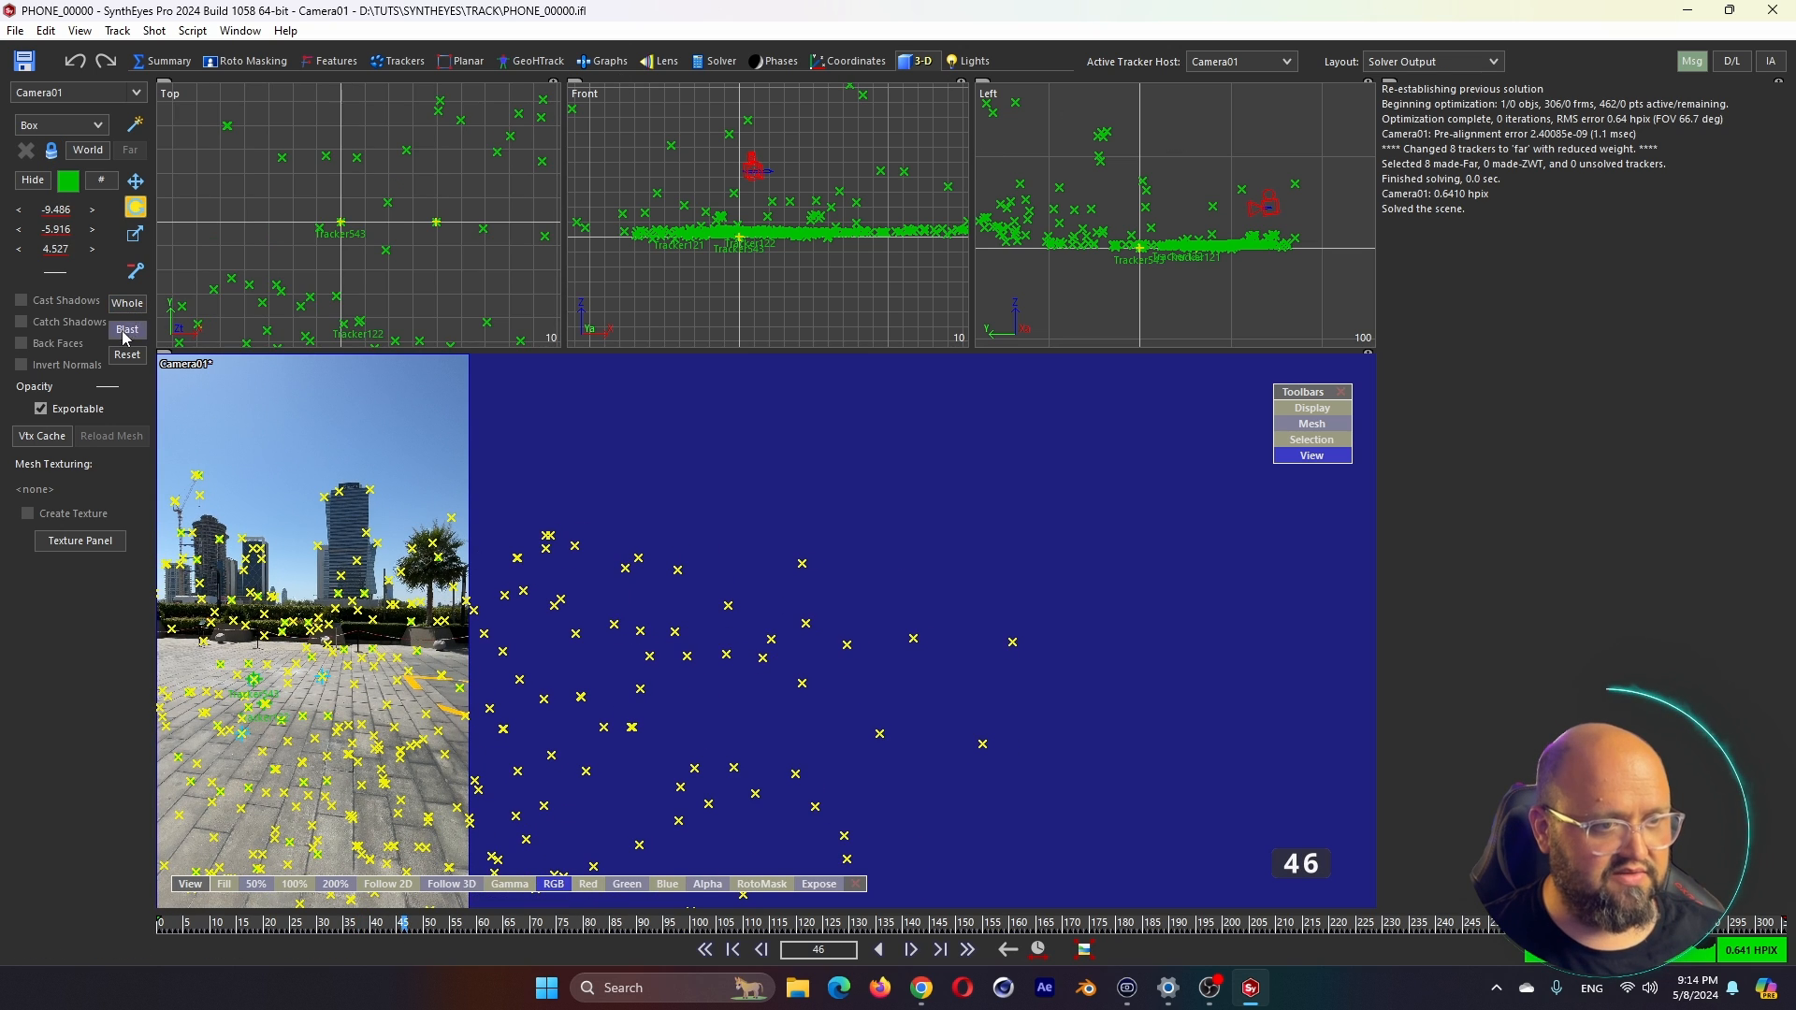
click(68, 128)
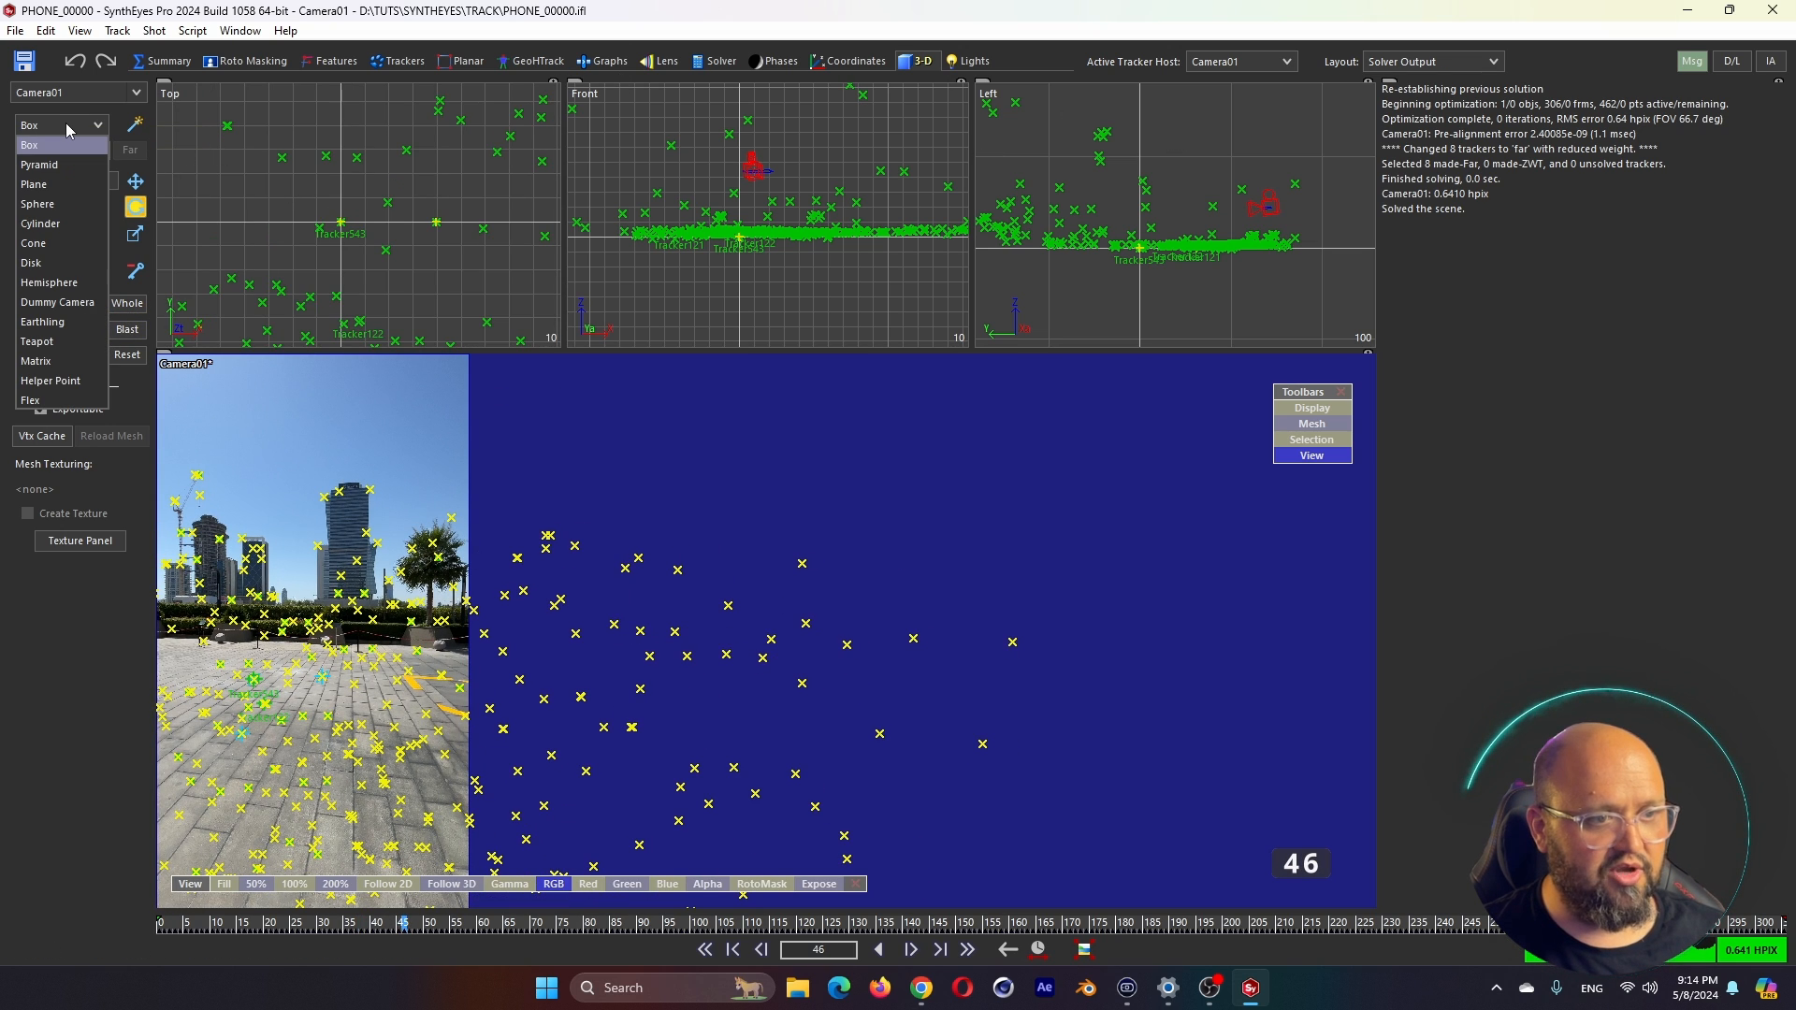
click(66, 174)
click(337, 225)
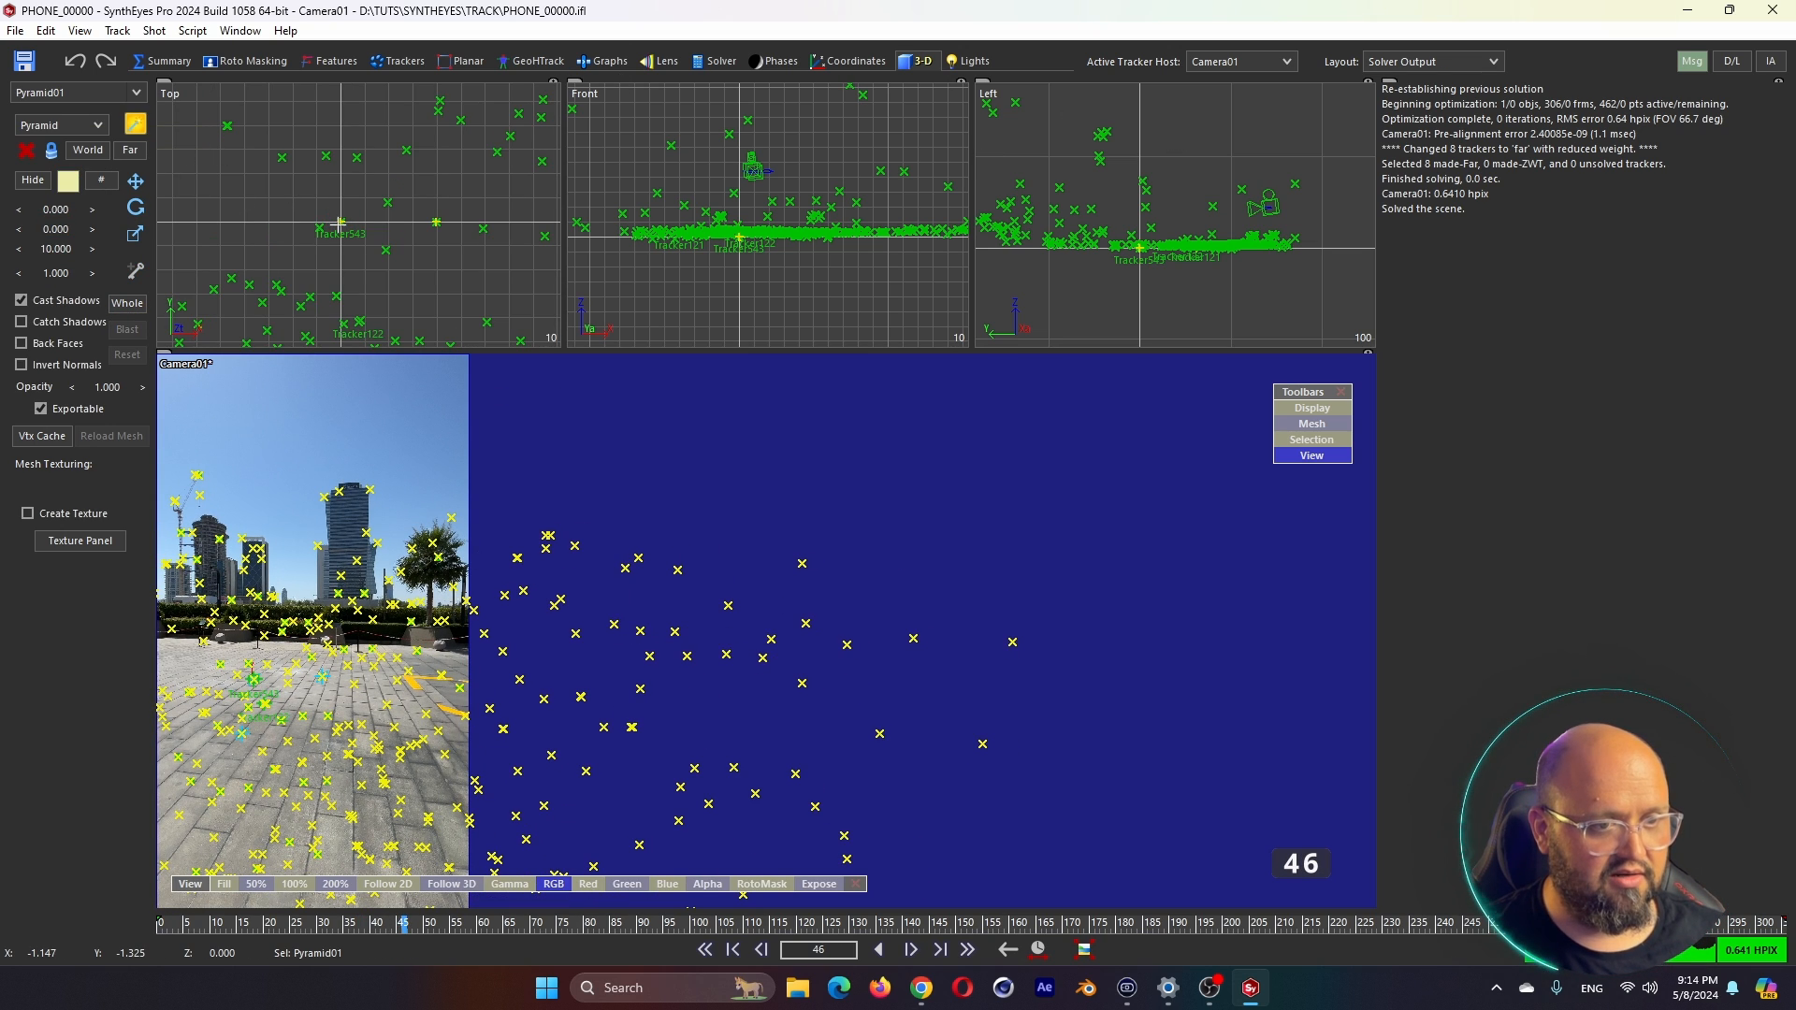
drag(339, 225, 437, 250)
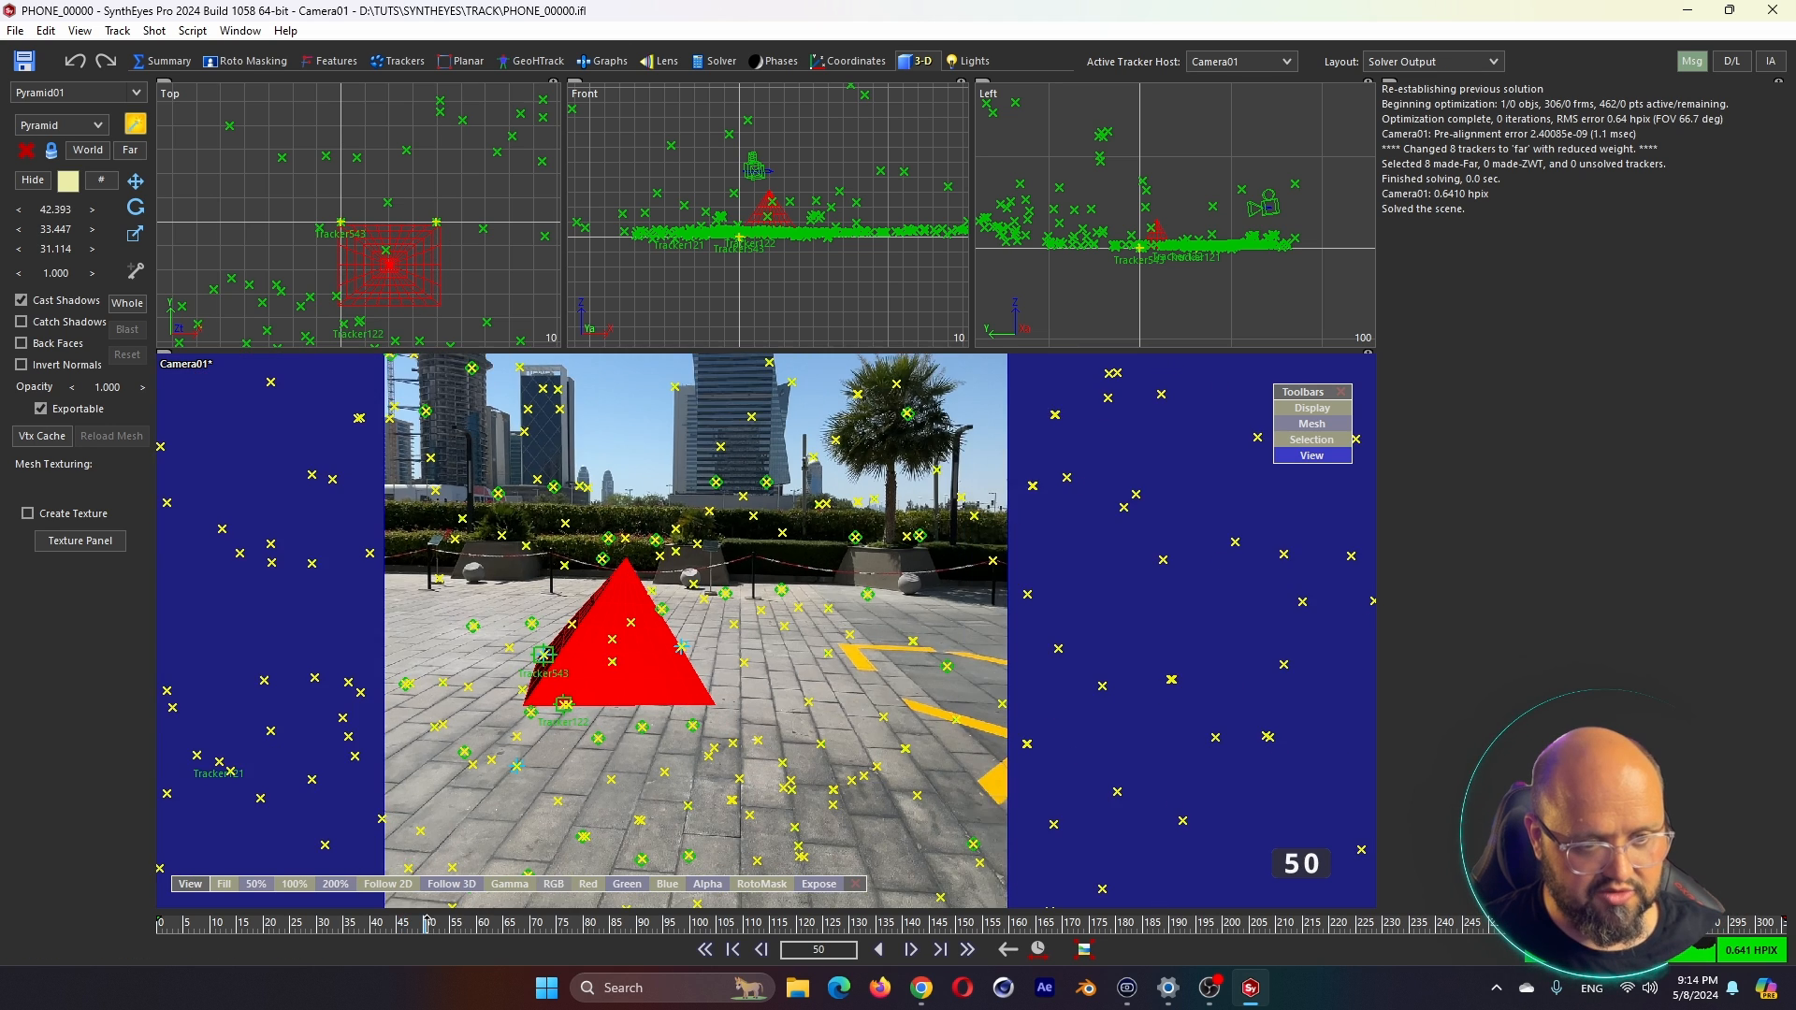
Play the shot and scrub to frame 220 to check how the pyramid sits on the paving
drag(421, 924, 109, 896)
key(space)
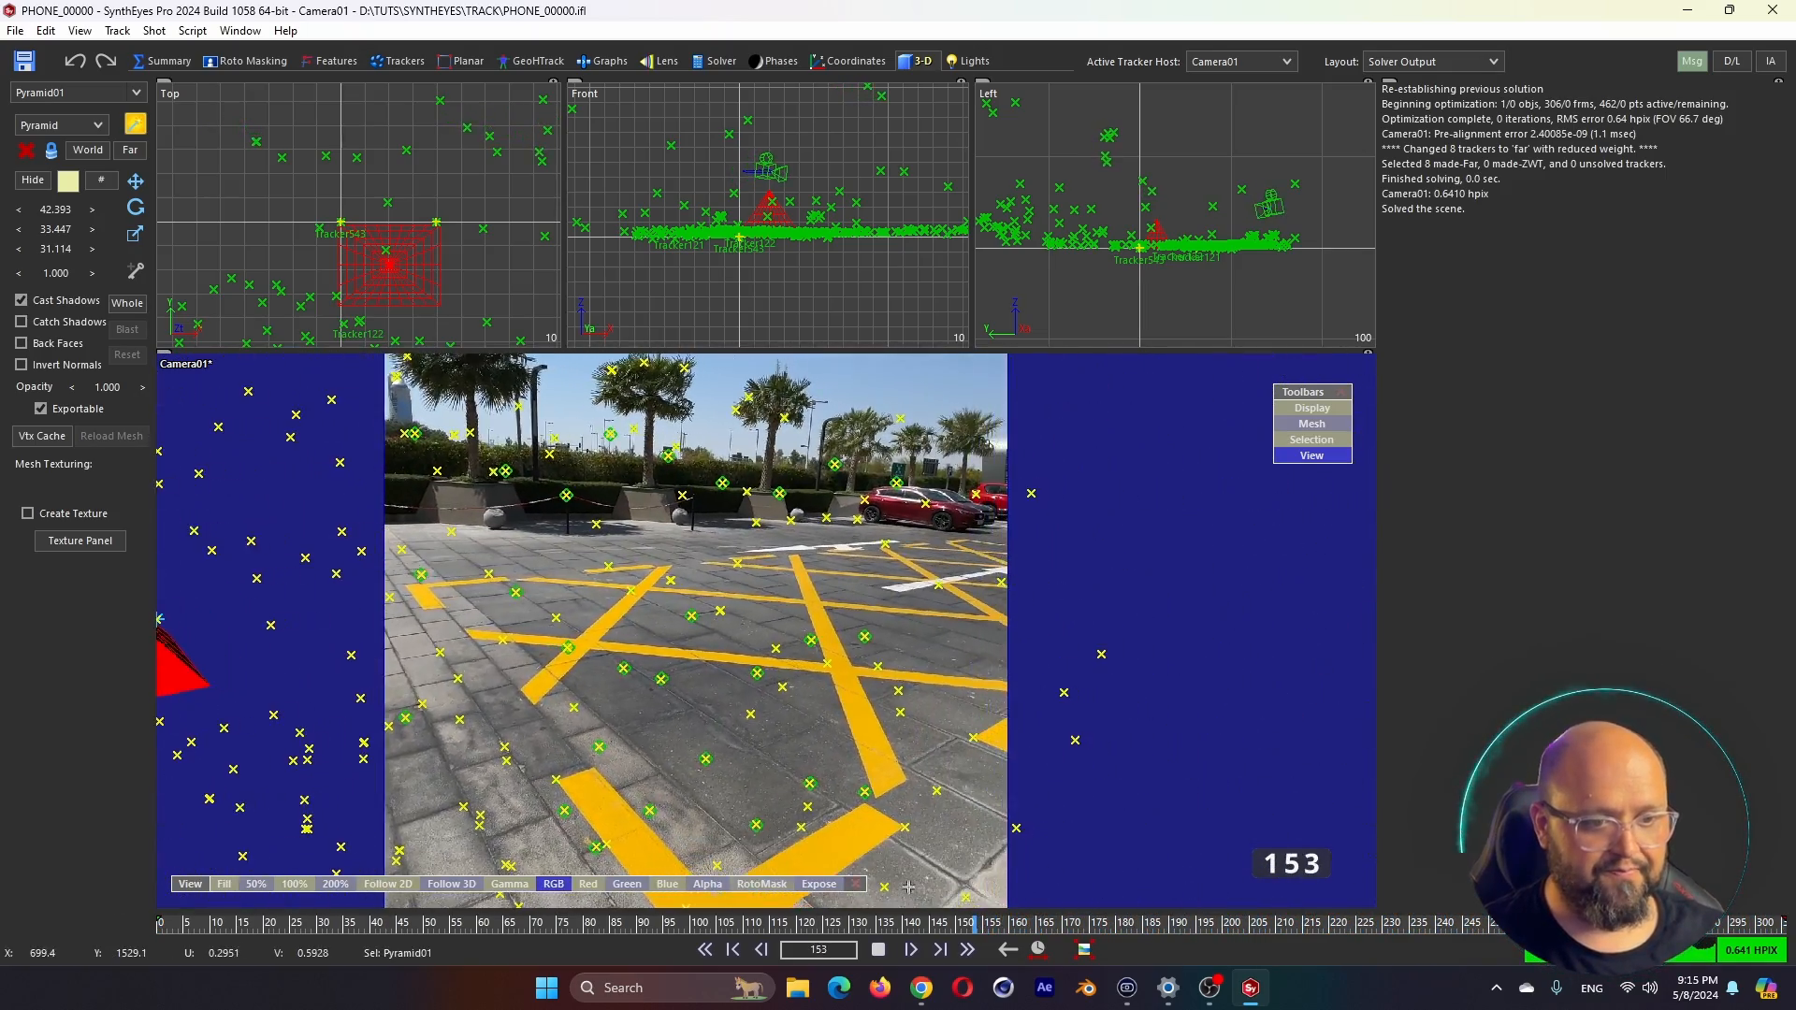
key(space)
drag(1101, 941, 1333, 935)
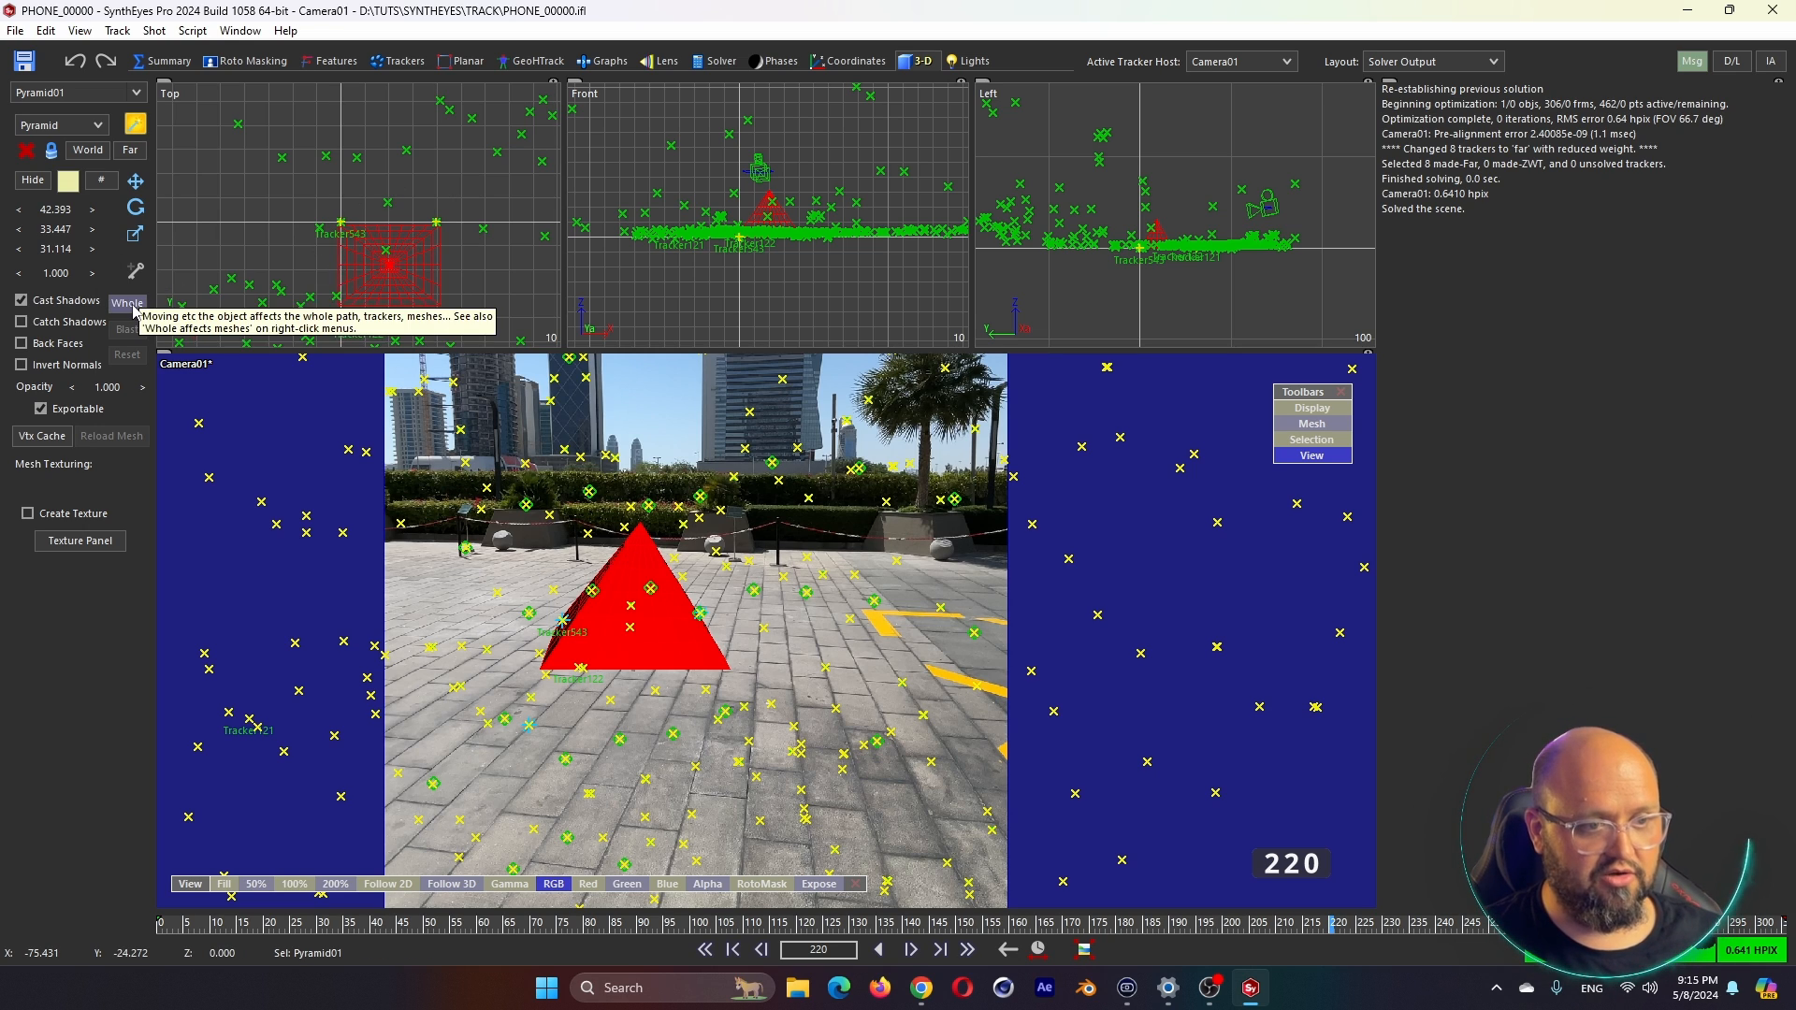
Centre the pyramid on the origin tracker with a rotation of -6 degrees, and check it across the shot up to frame 232
click(136, 181)
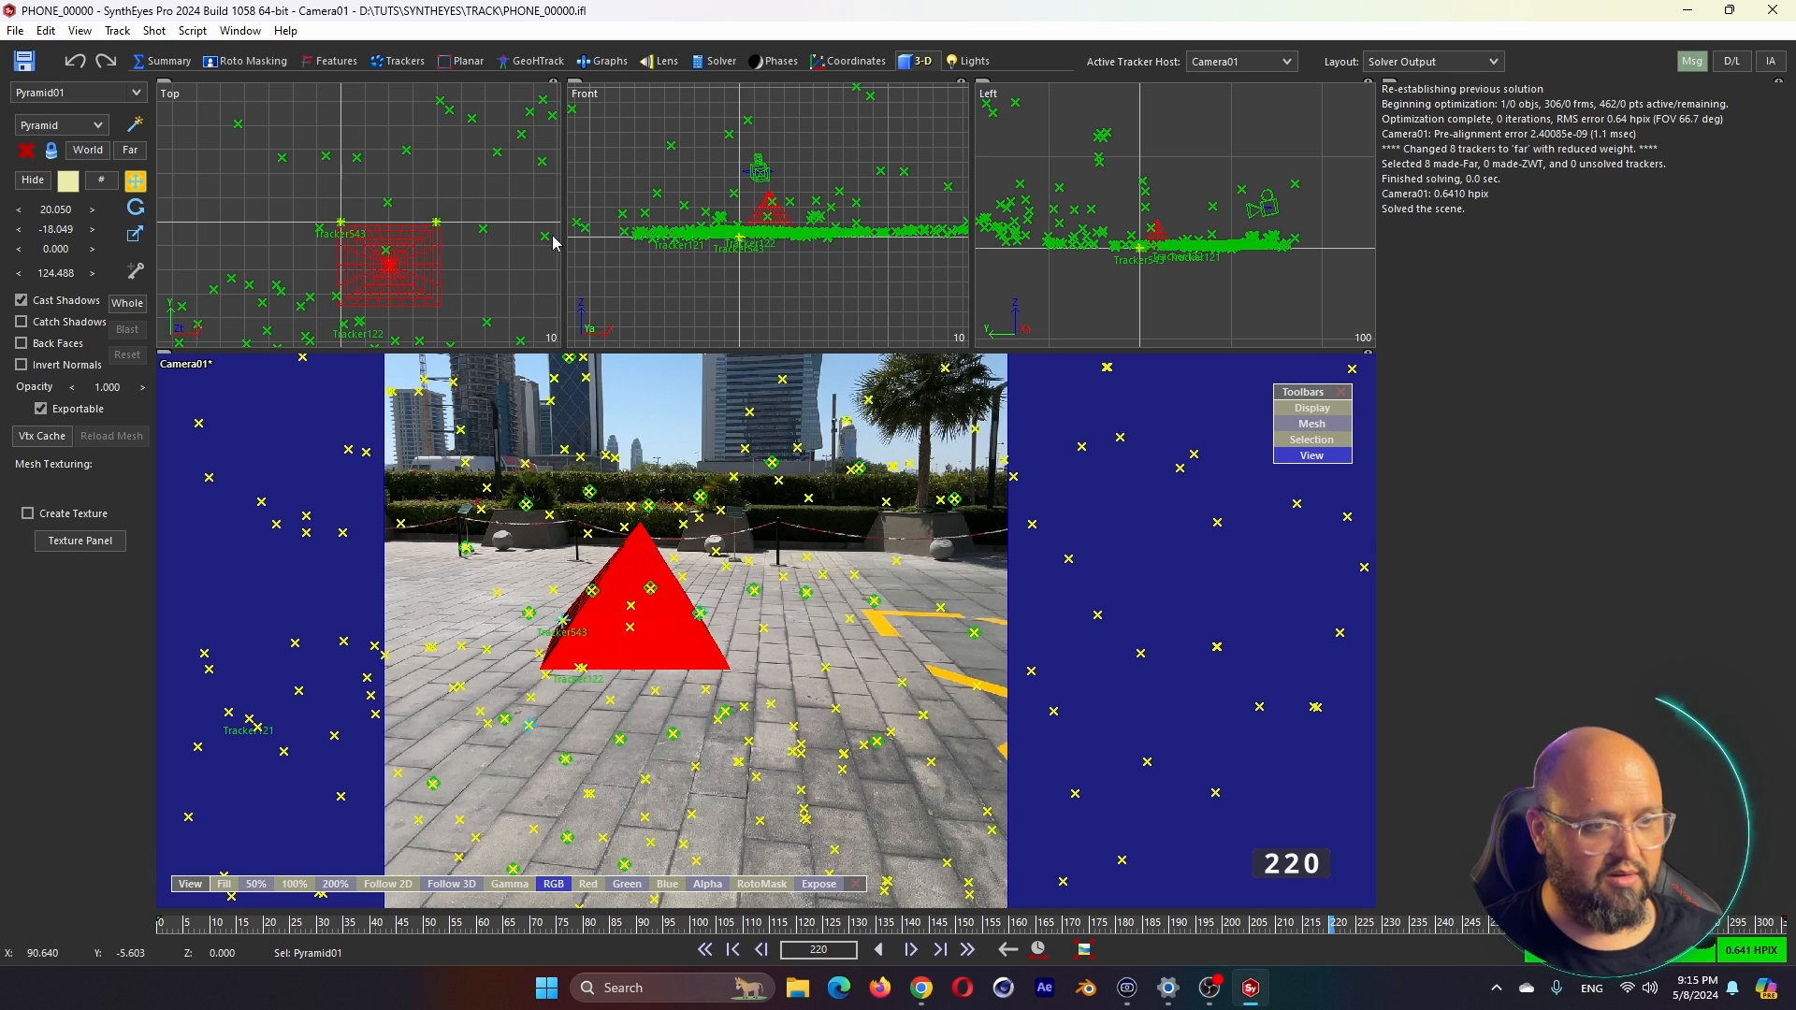
drag(414, 267, 364, 228)
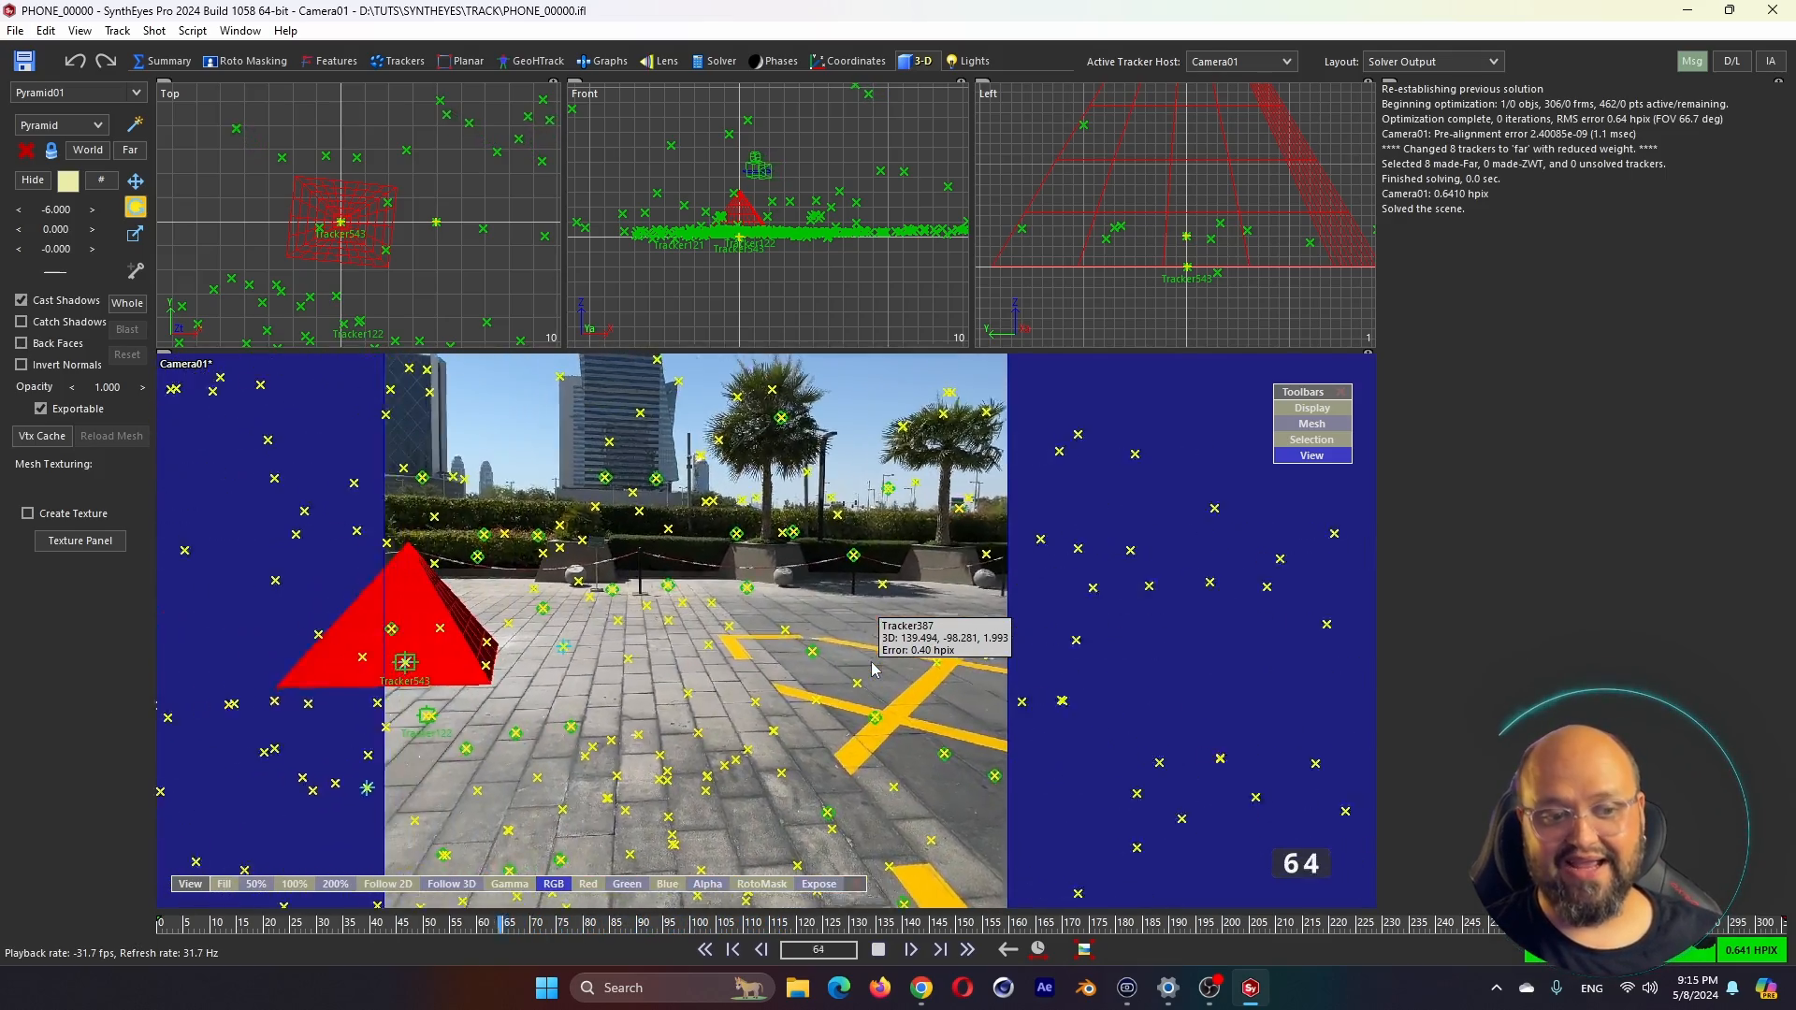
key(space)
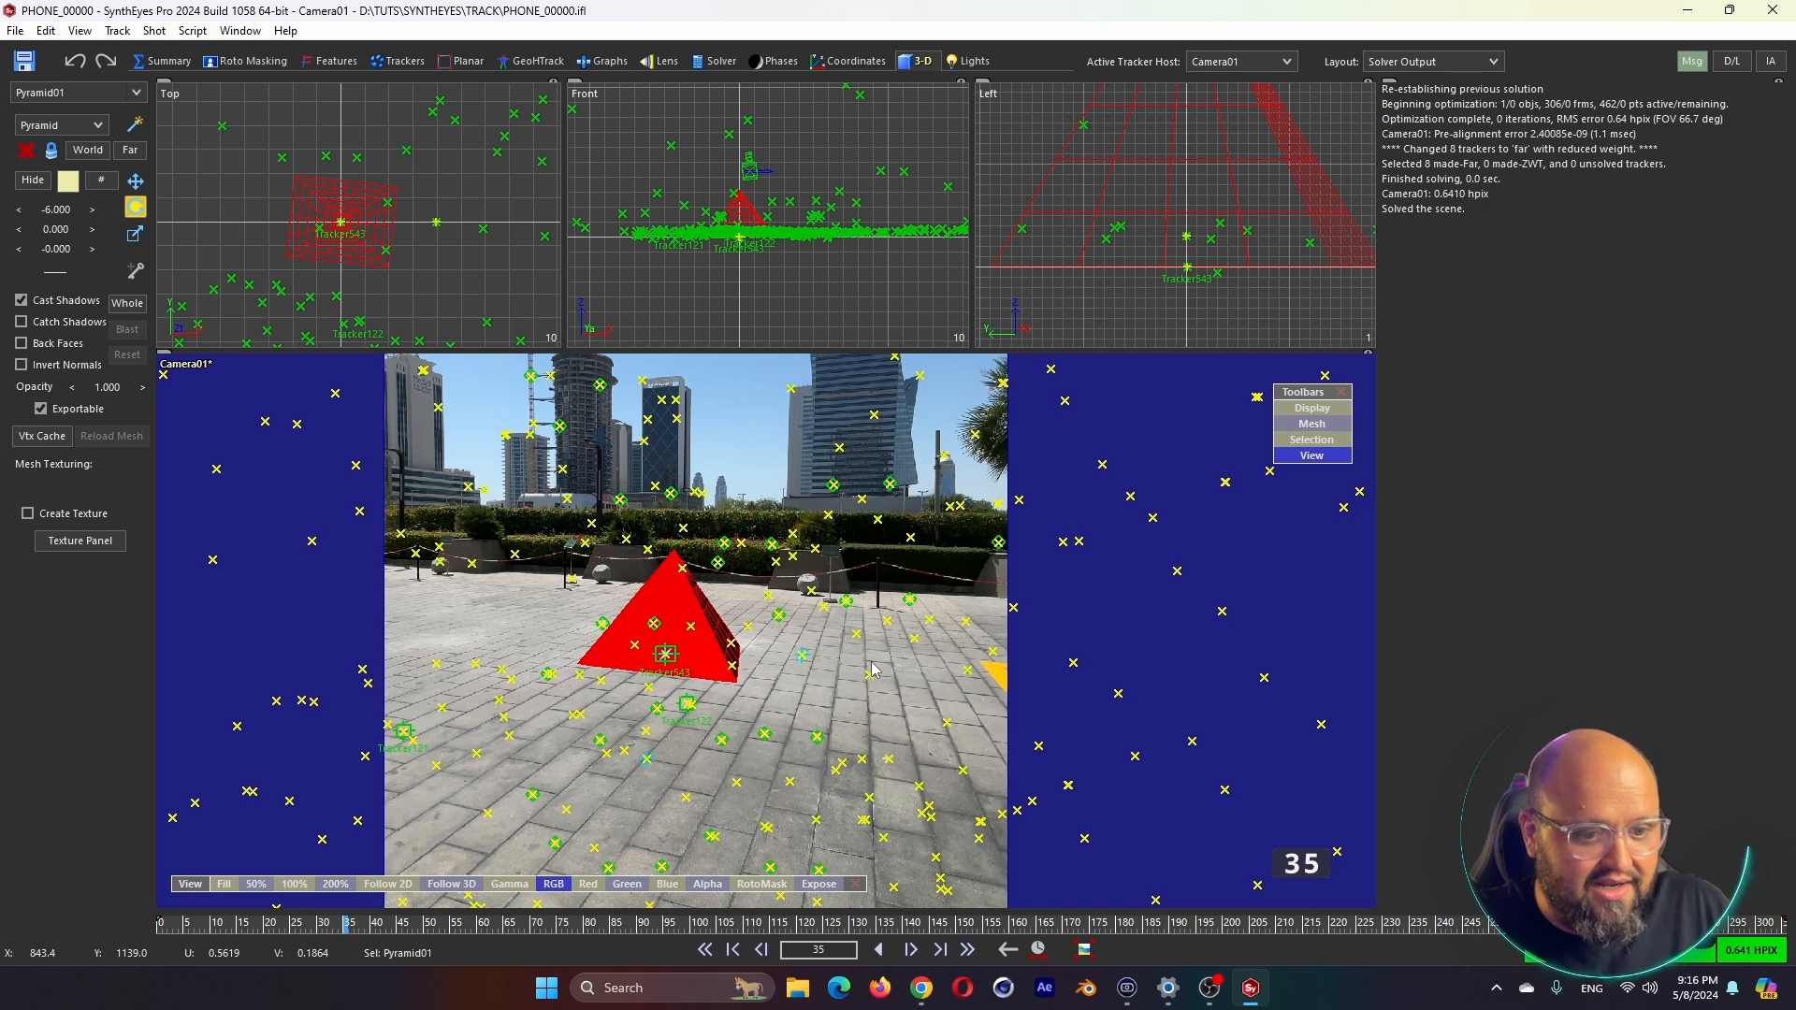
drag(557, 930, 355, 930)
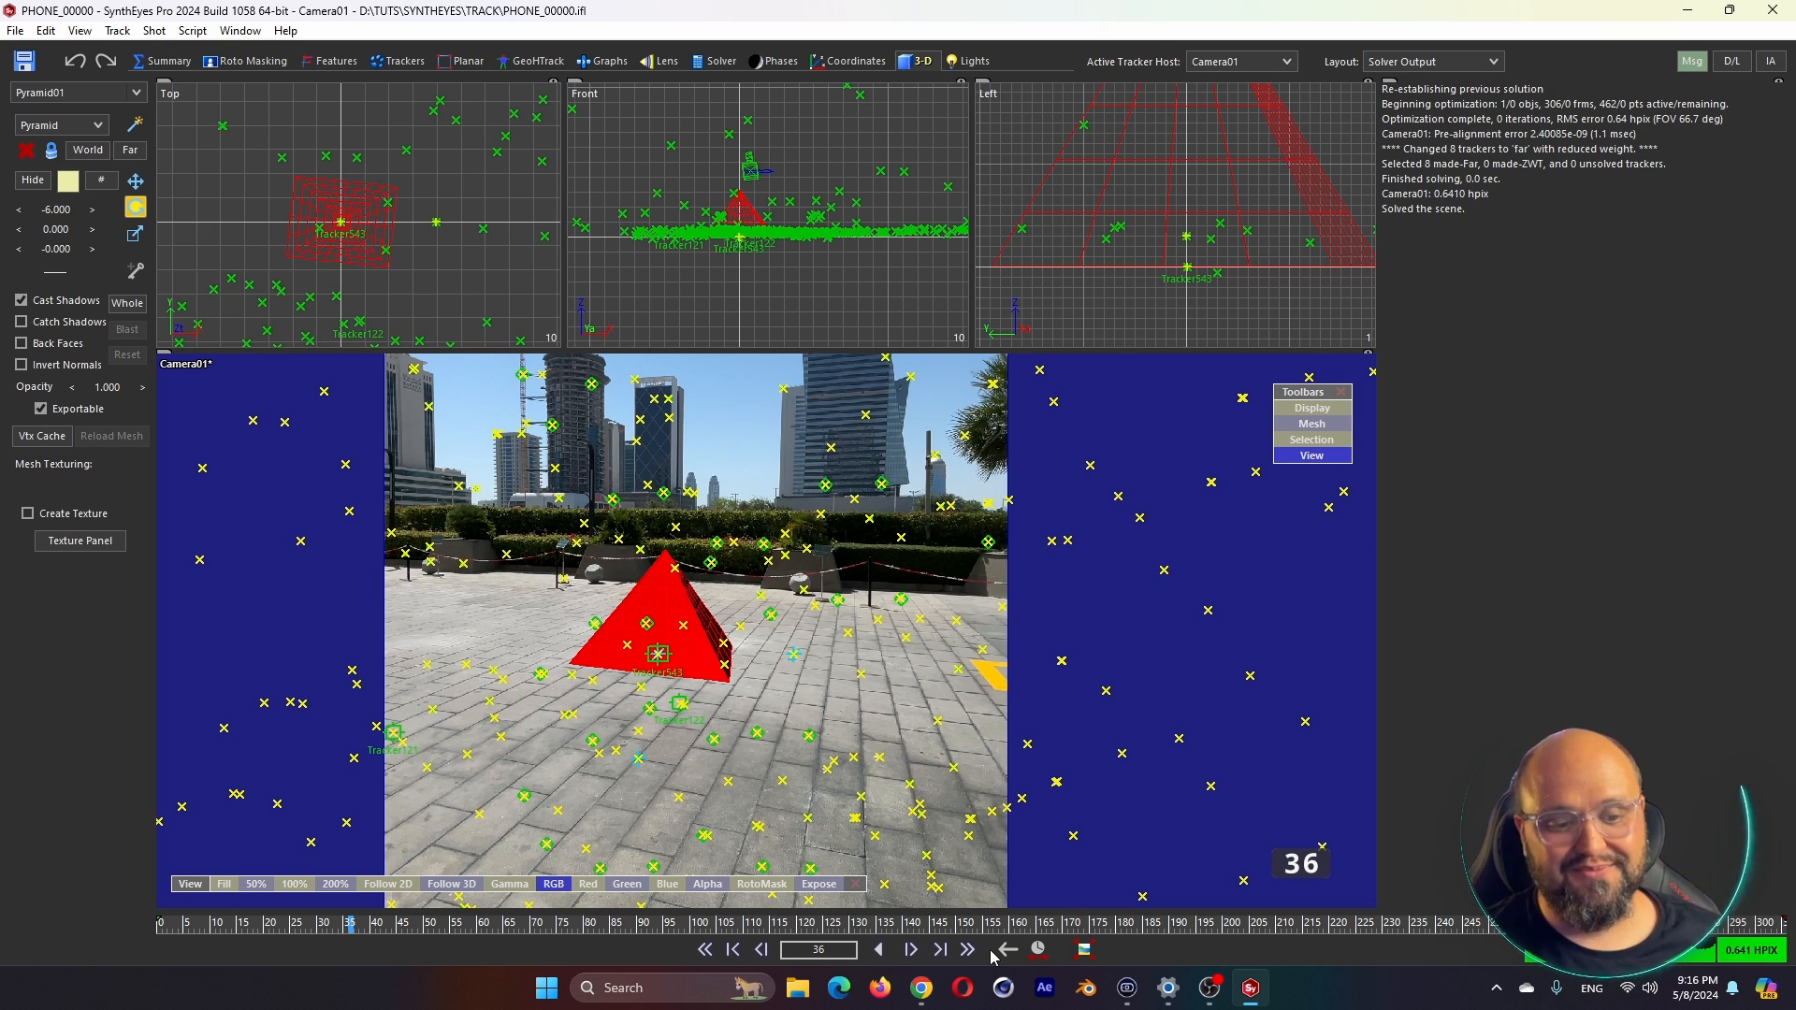
click(1394, 924)
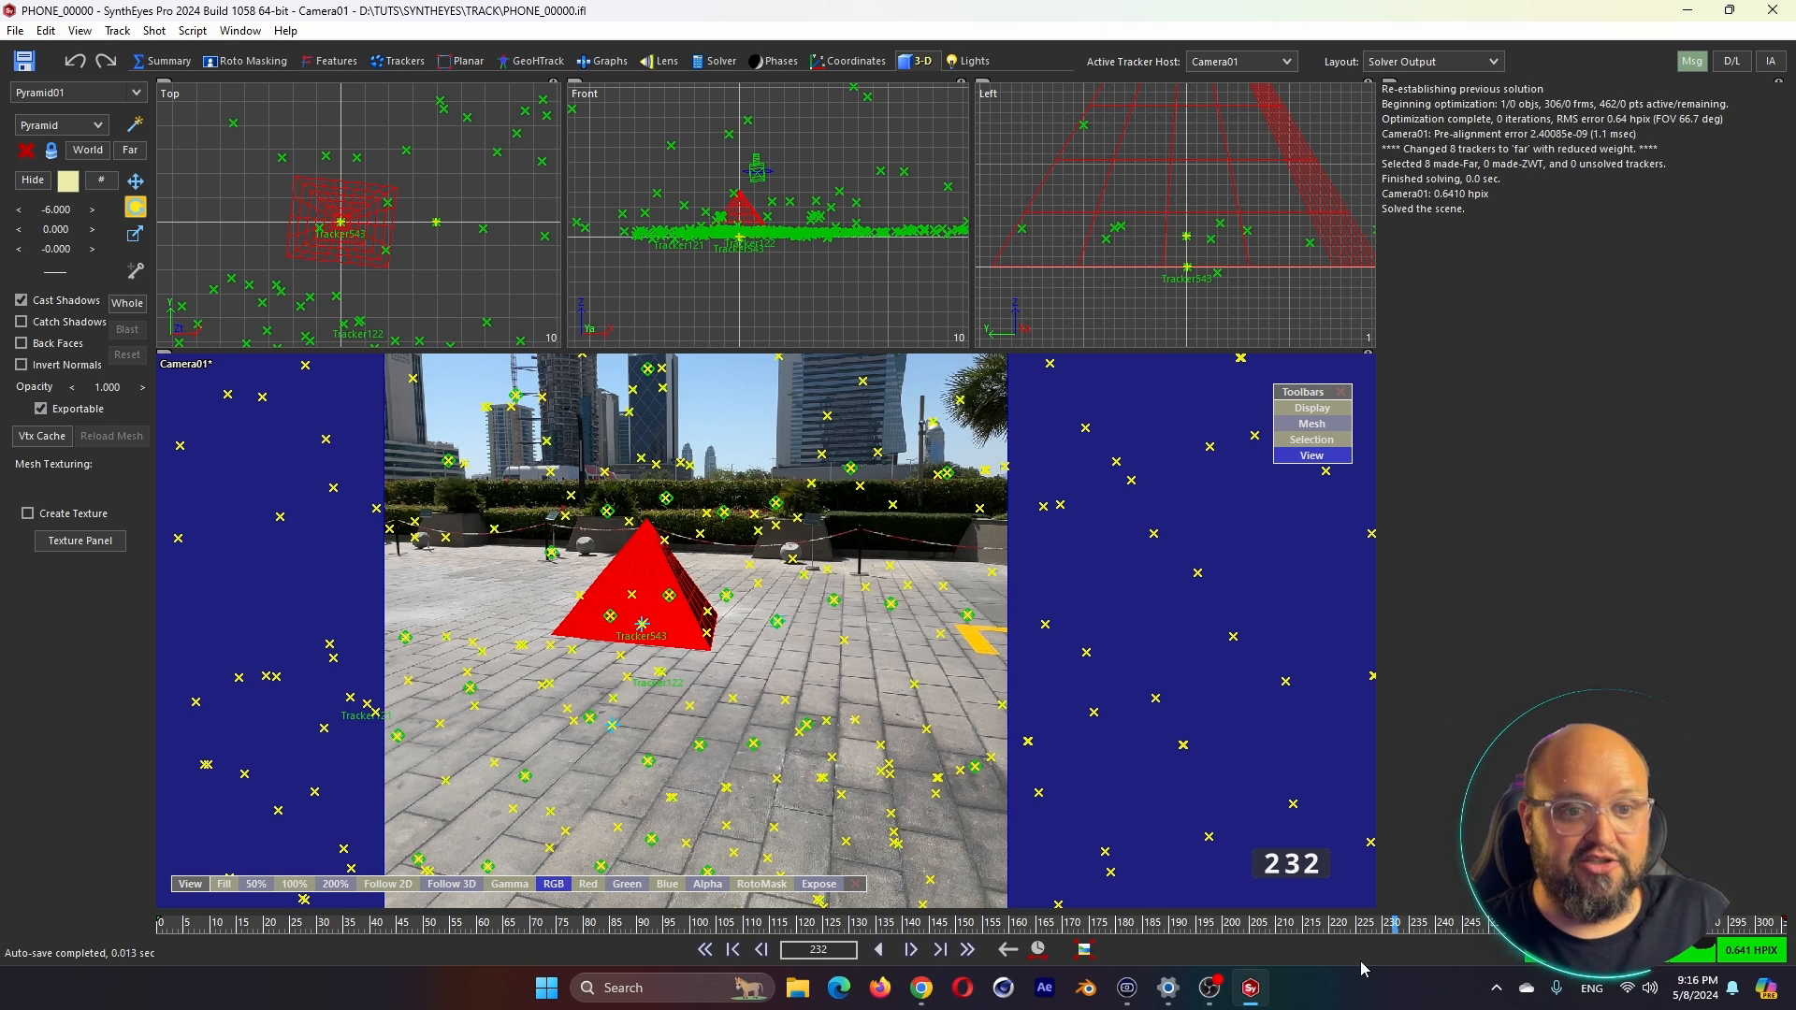
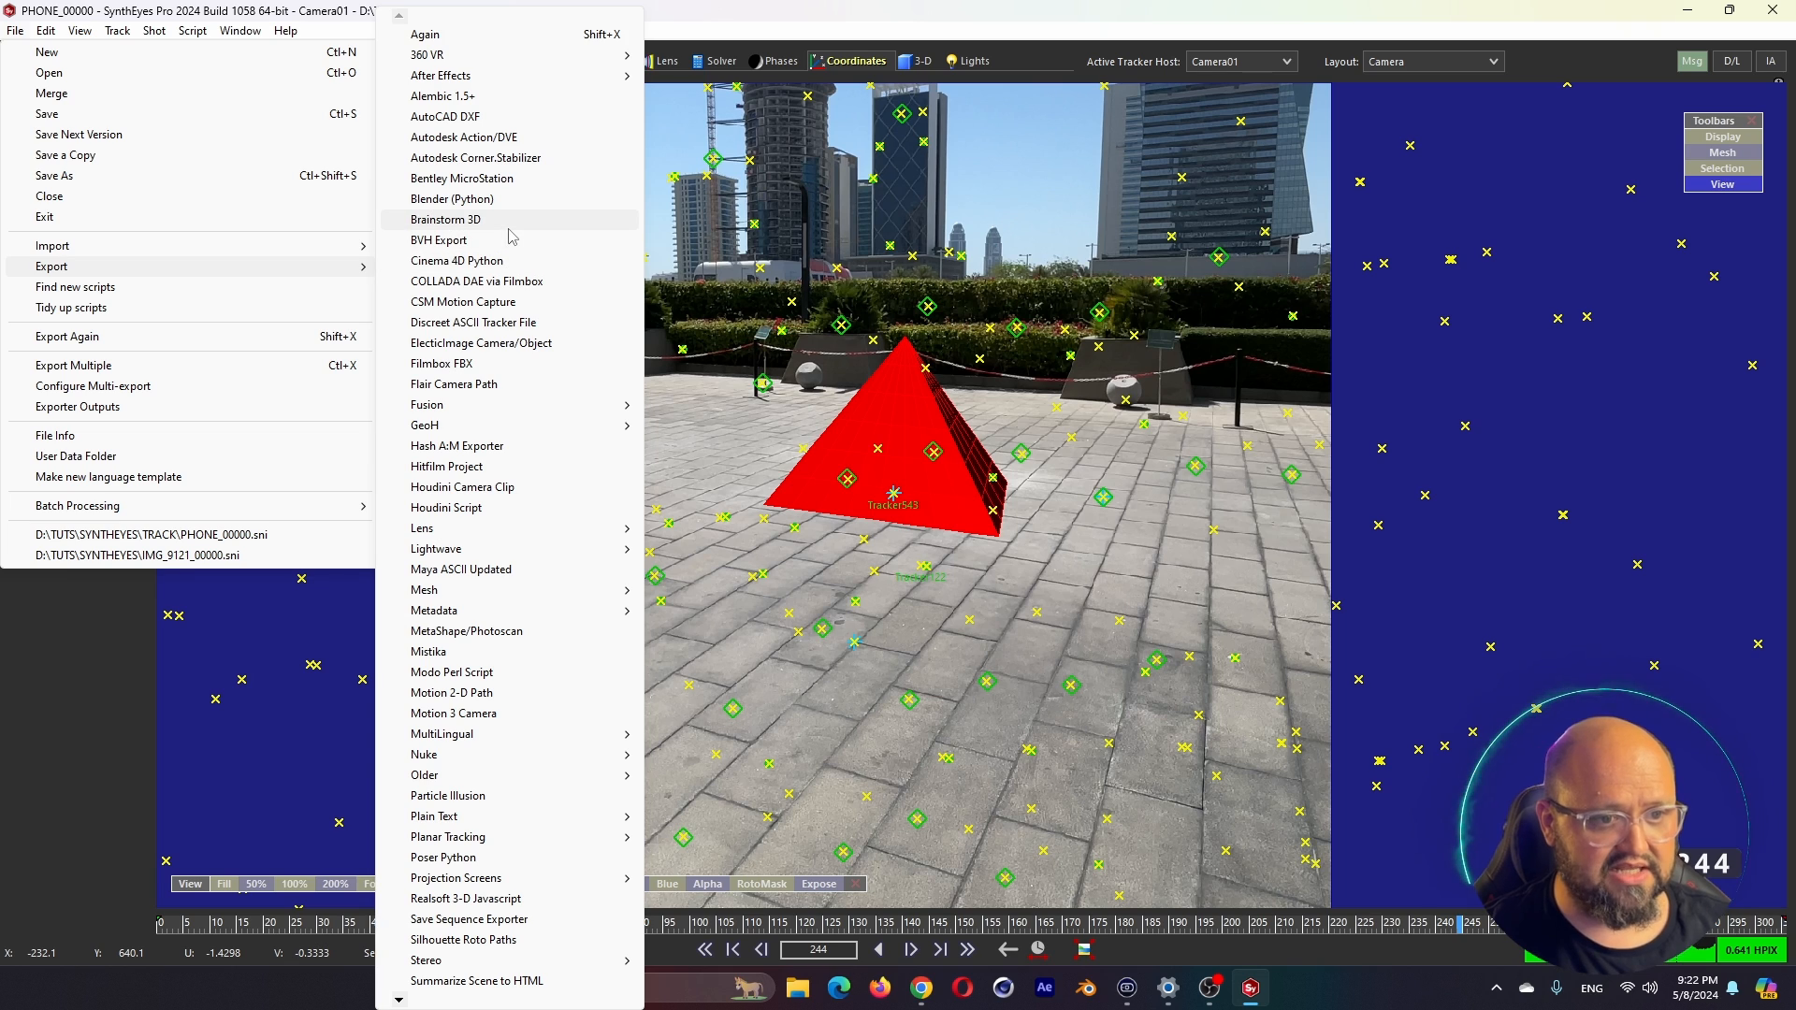
Export the scene as AfterEffects Javascript to PHONE_00000.jsx, using New project - Run now for CC 2020.1 and later
mouse_move(472, 83)
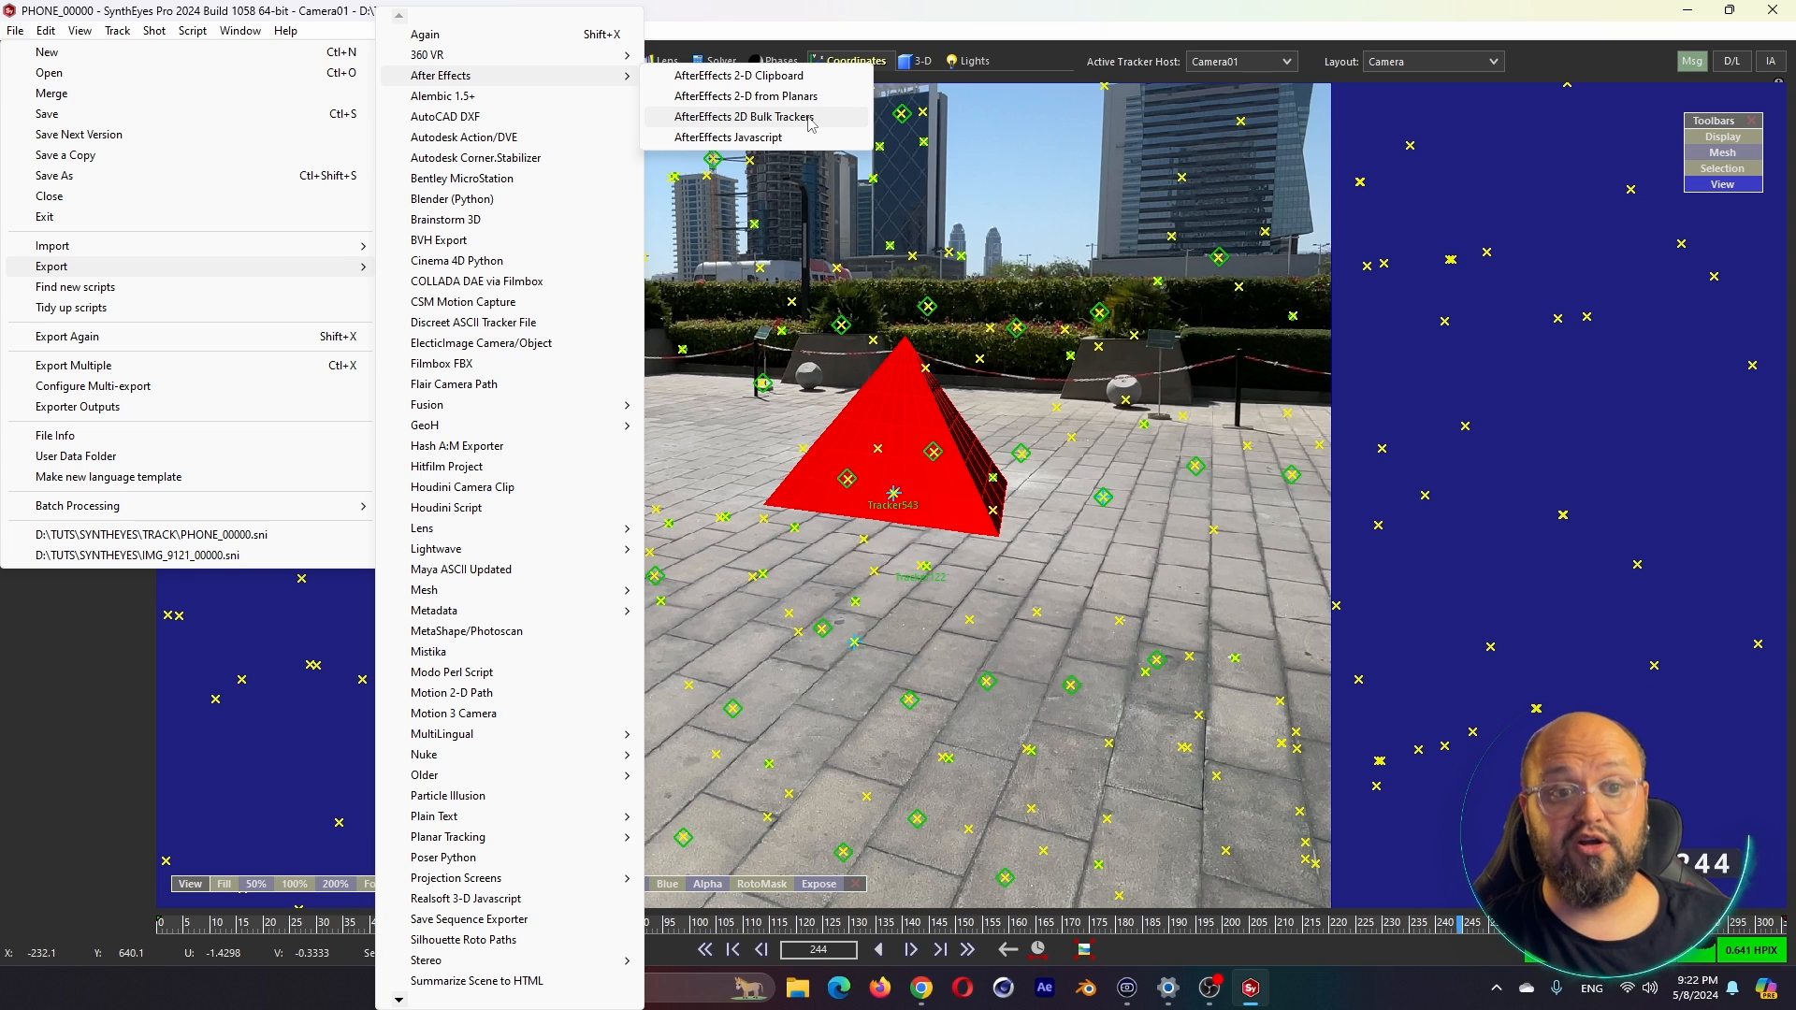
click(707, 138)
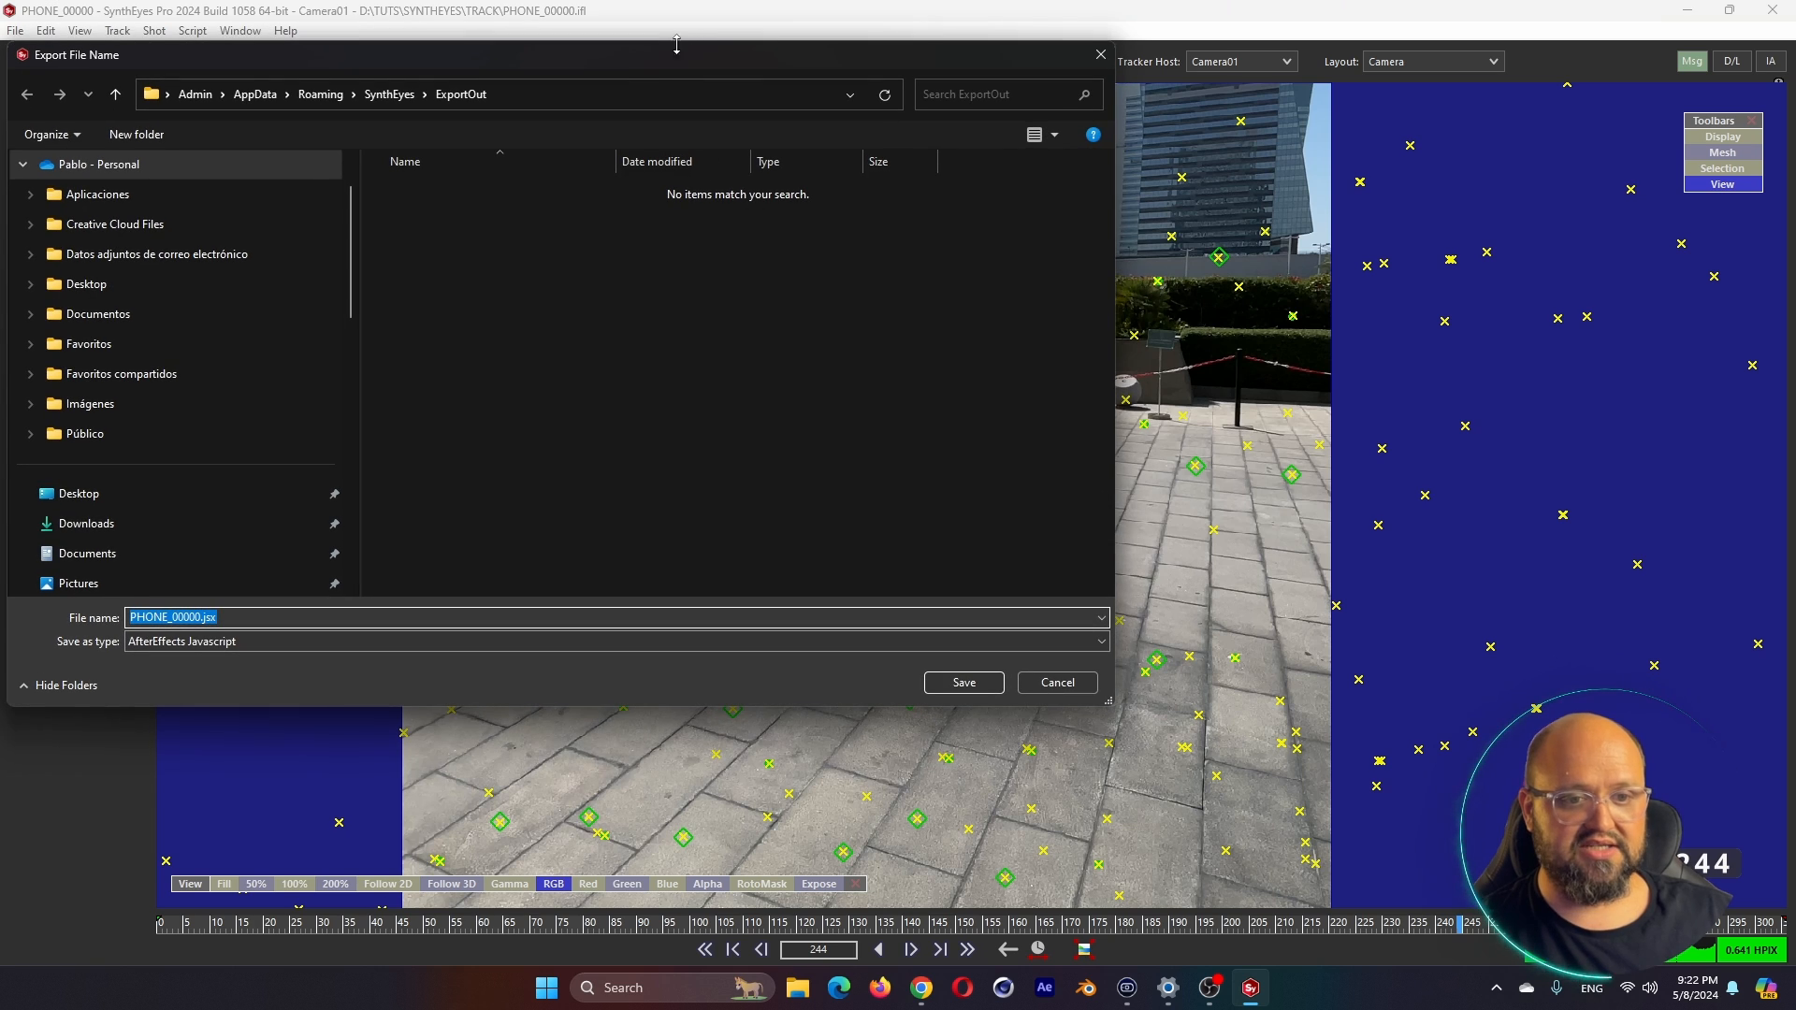
drag(668, 58, 1063, 109)
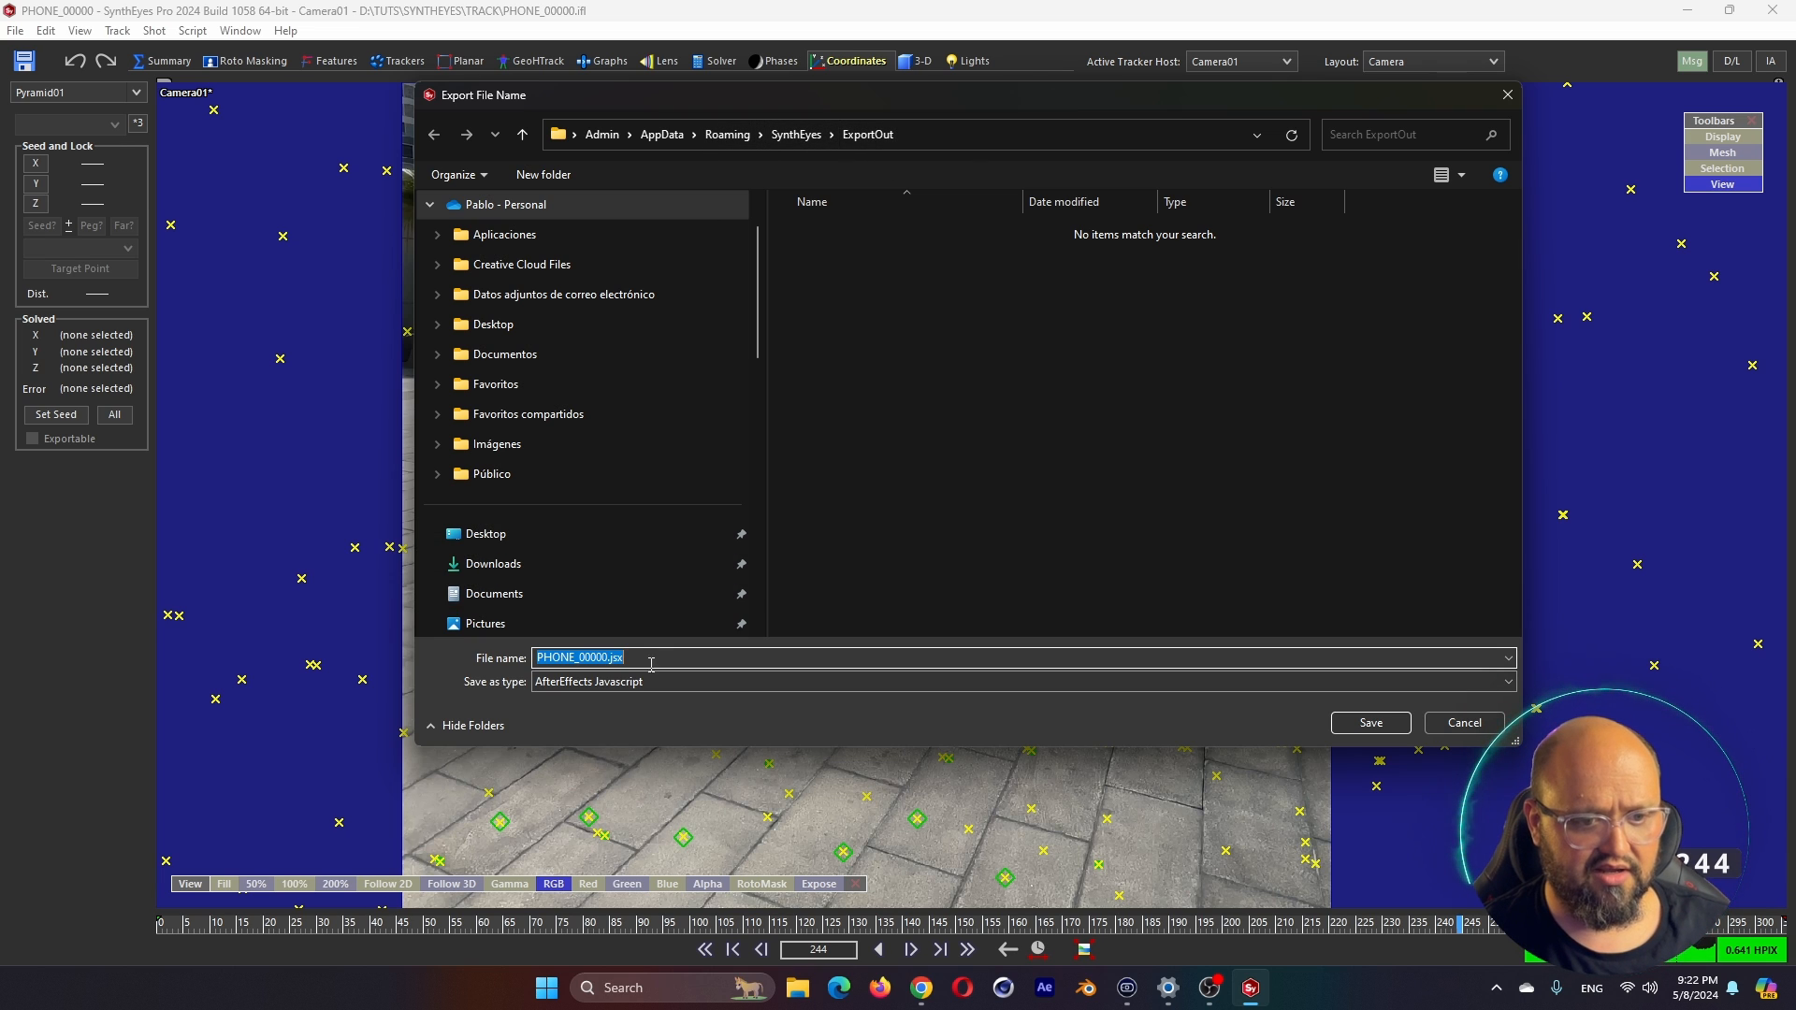
click(1371, 723)
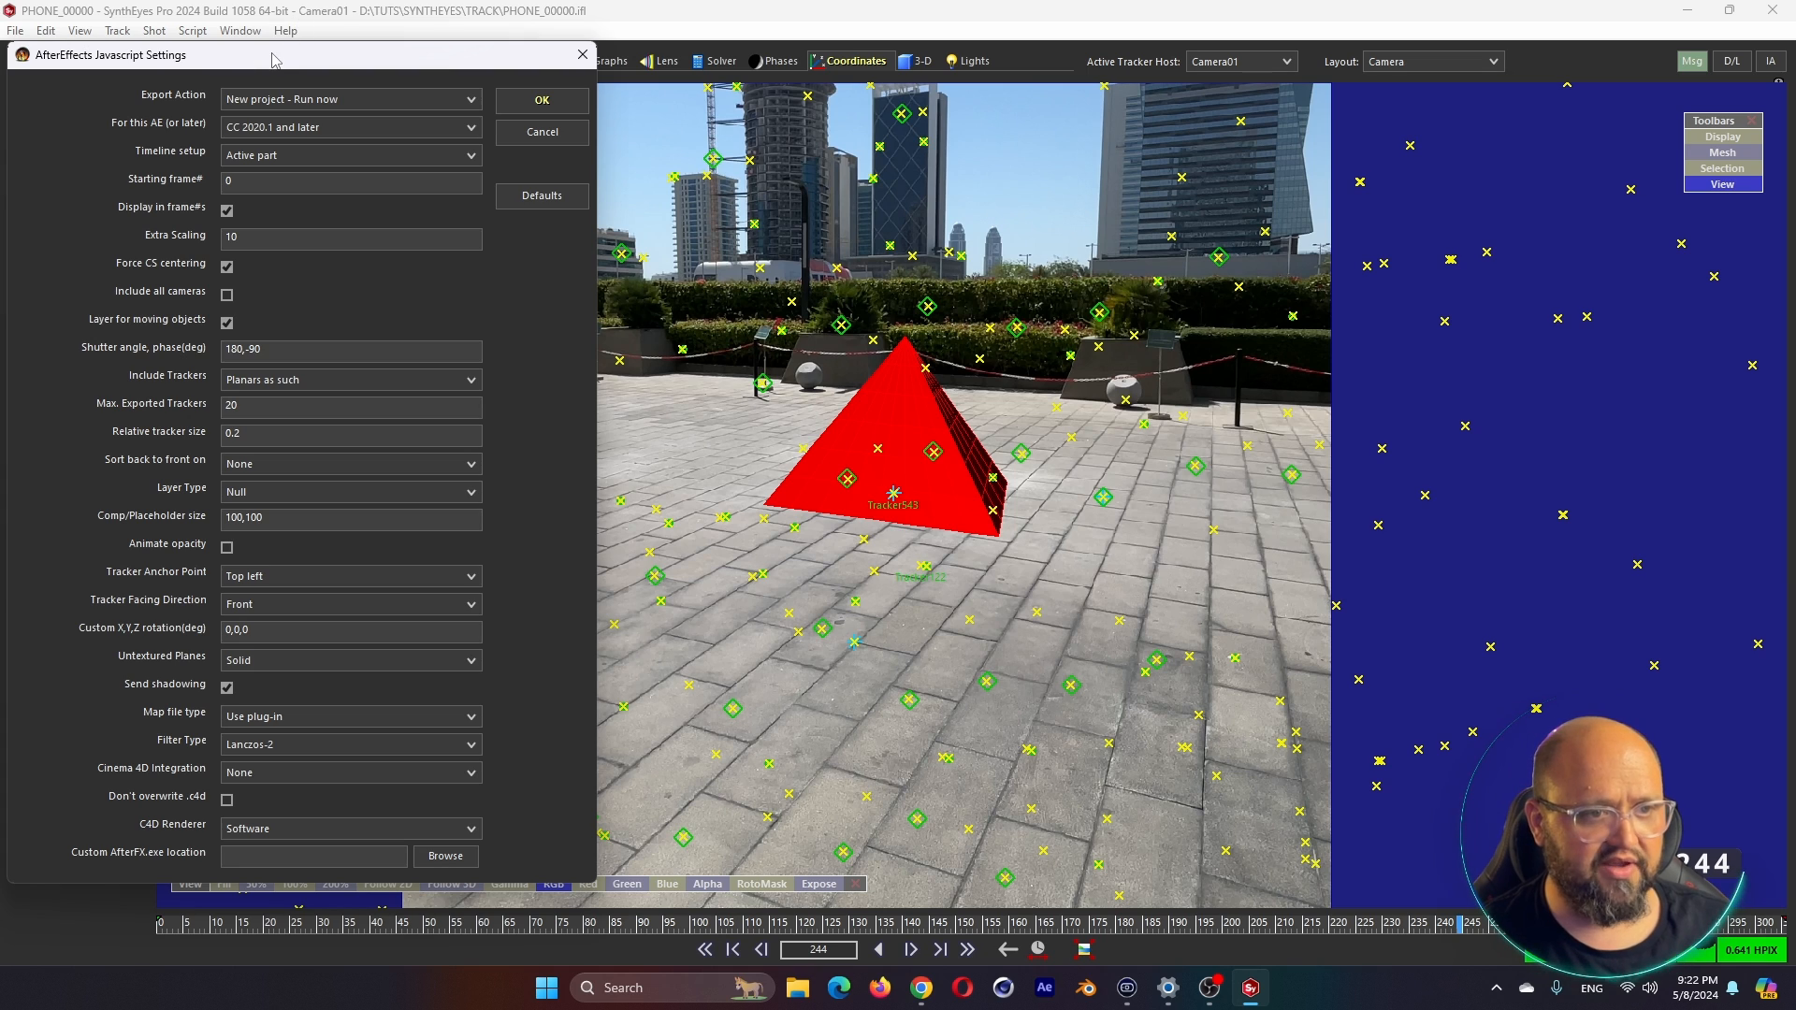
drag(276, 61, 820, 101)
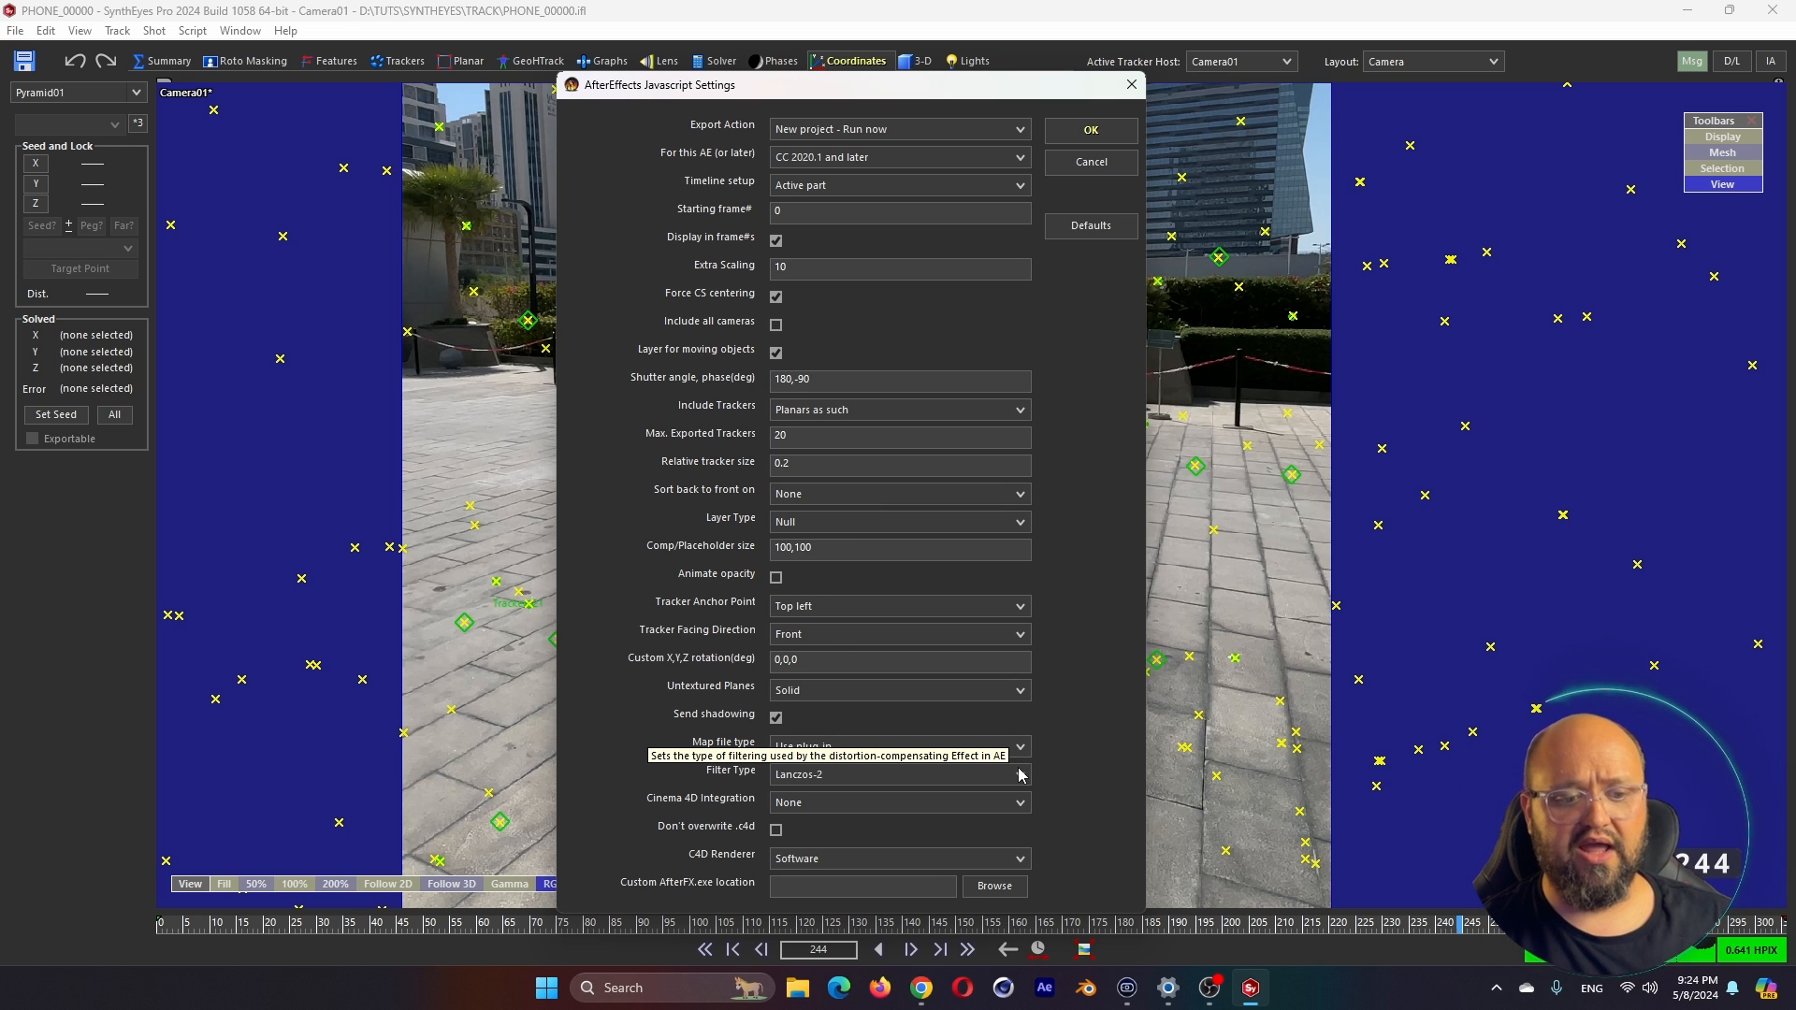
click(1088, 131)
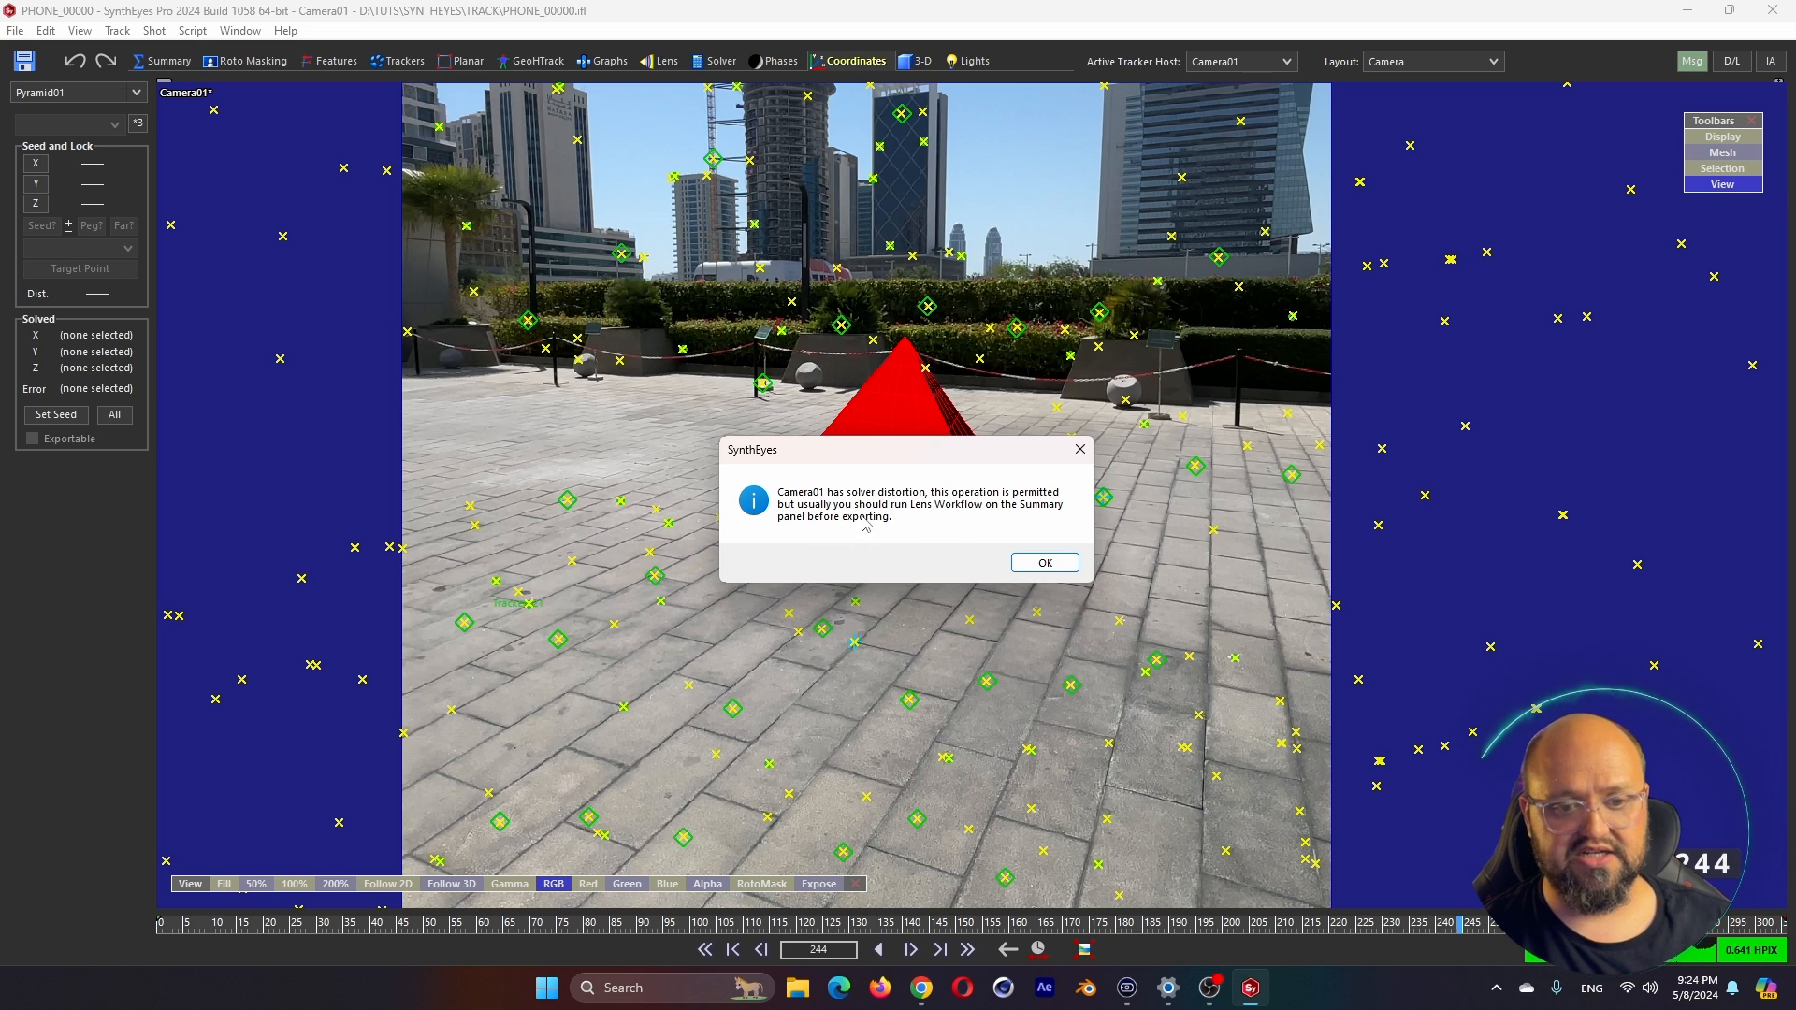
click(1048, 562)
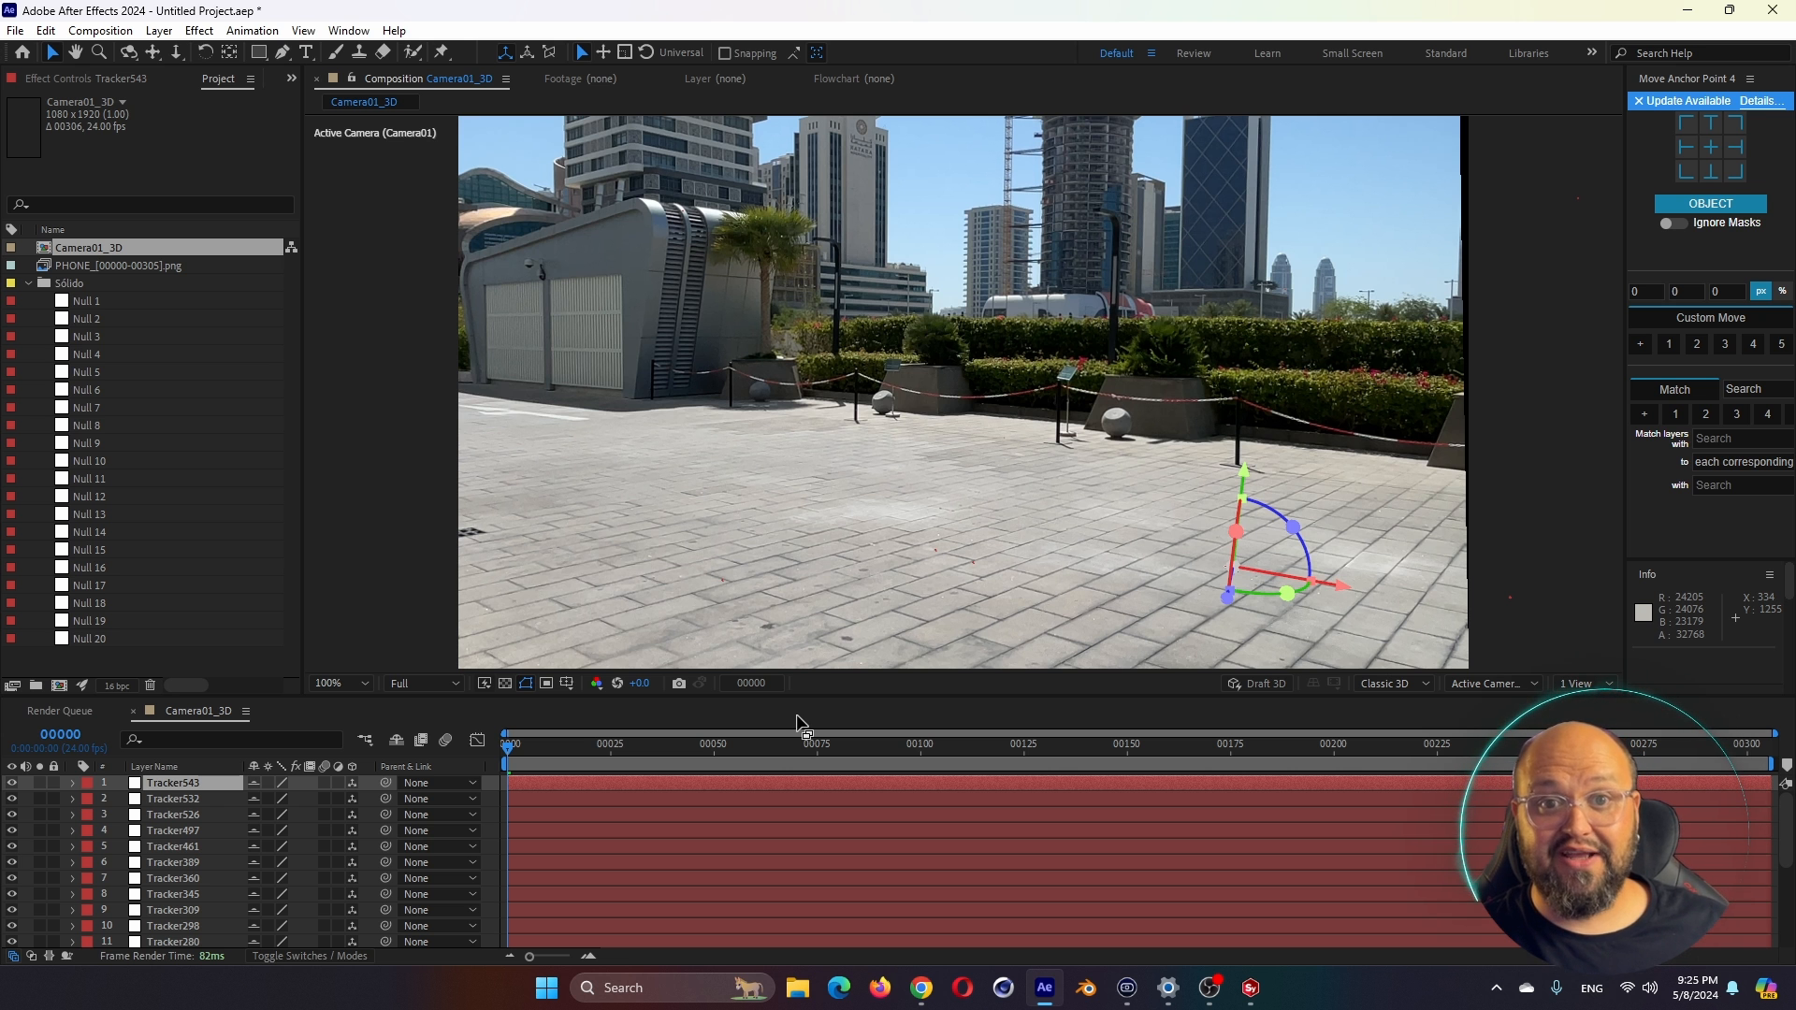
In After Effects, show the PHONE footage layer's SynthEyes distortion effect and toggle it repeatedly to compare the image with and without it
scroll(923, 404, down, 2)
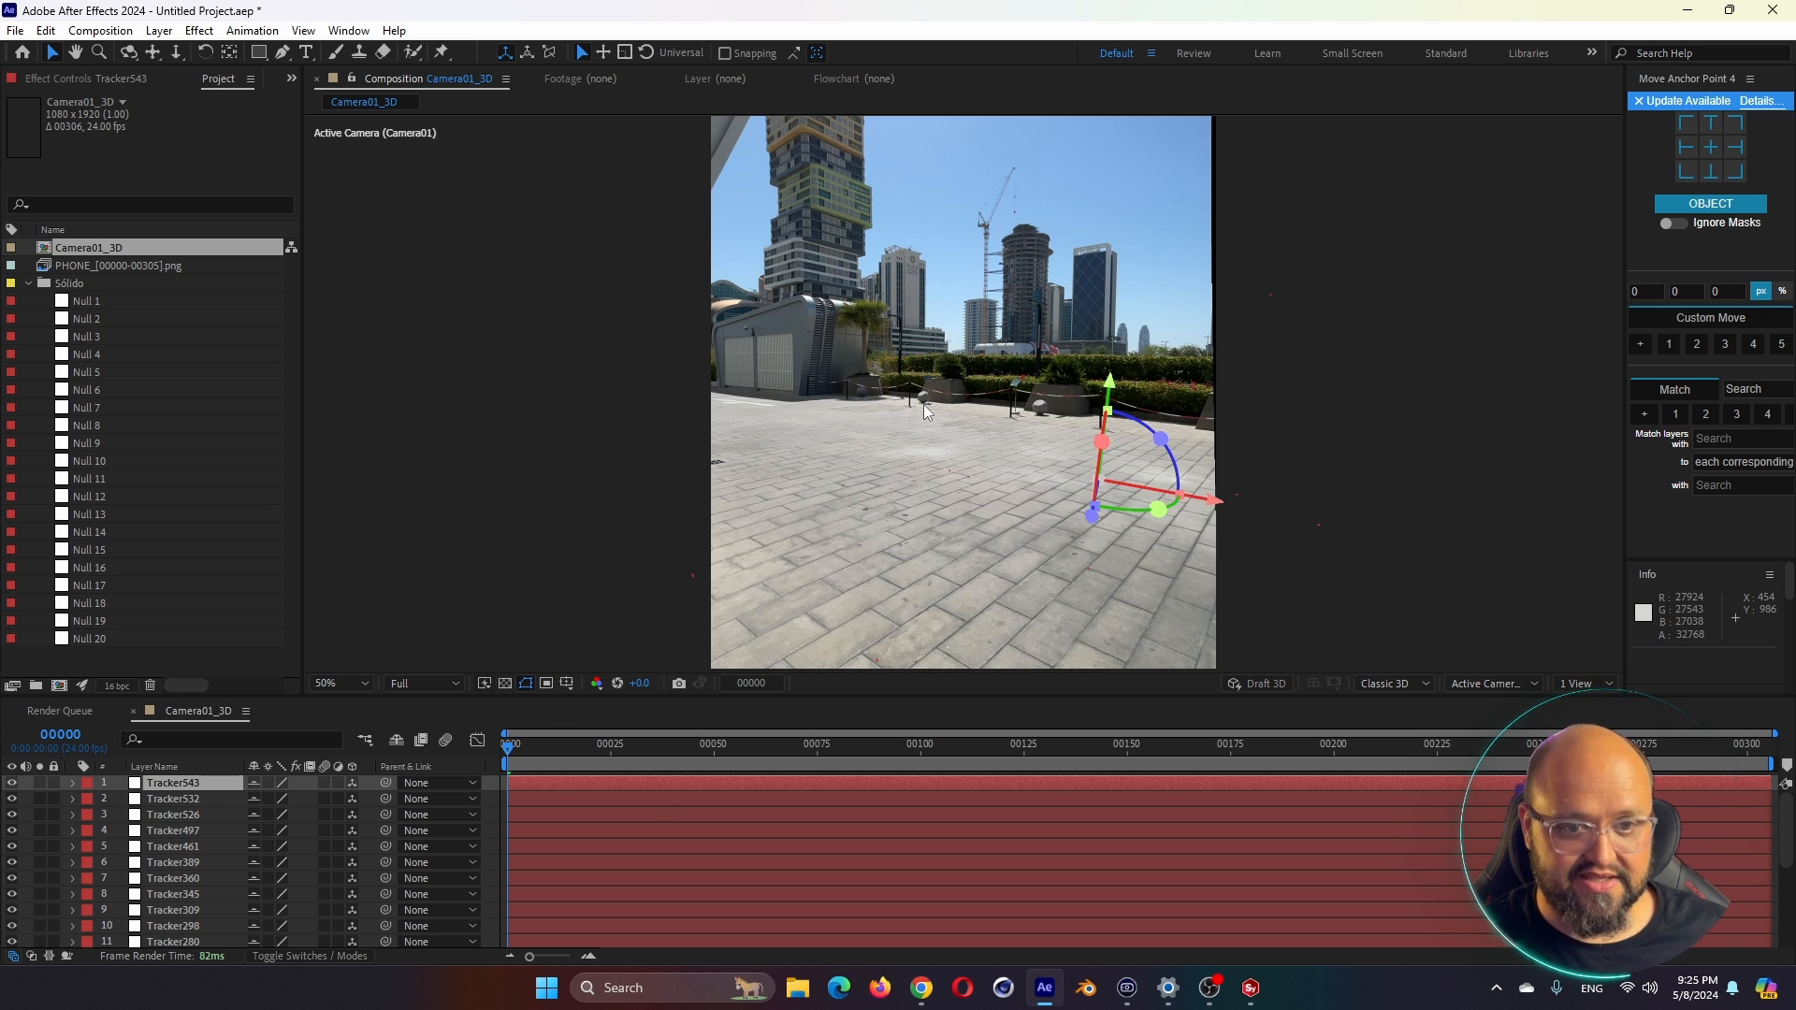
scroll(495, 906, down, 4)
click(187, 938)
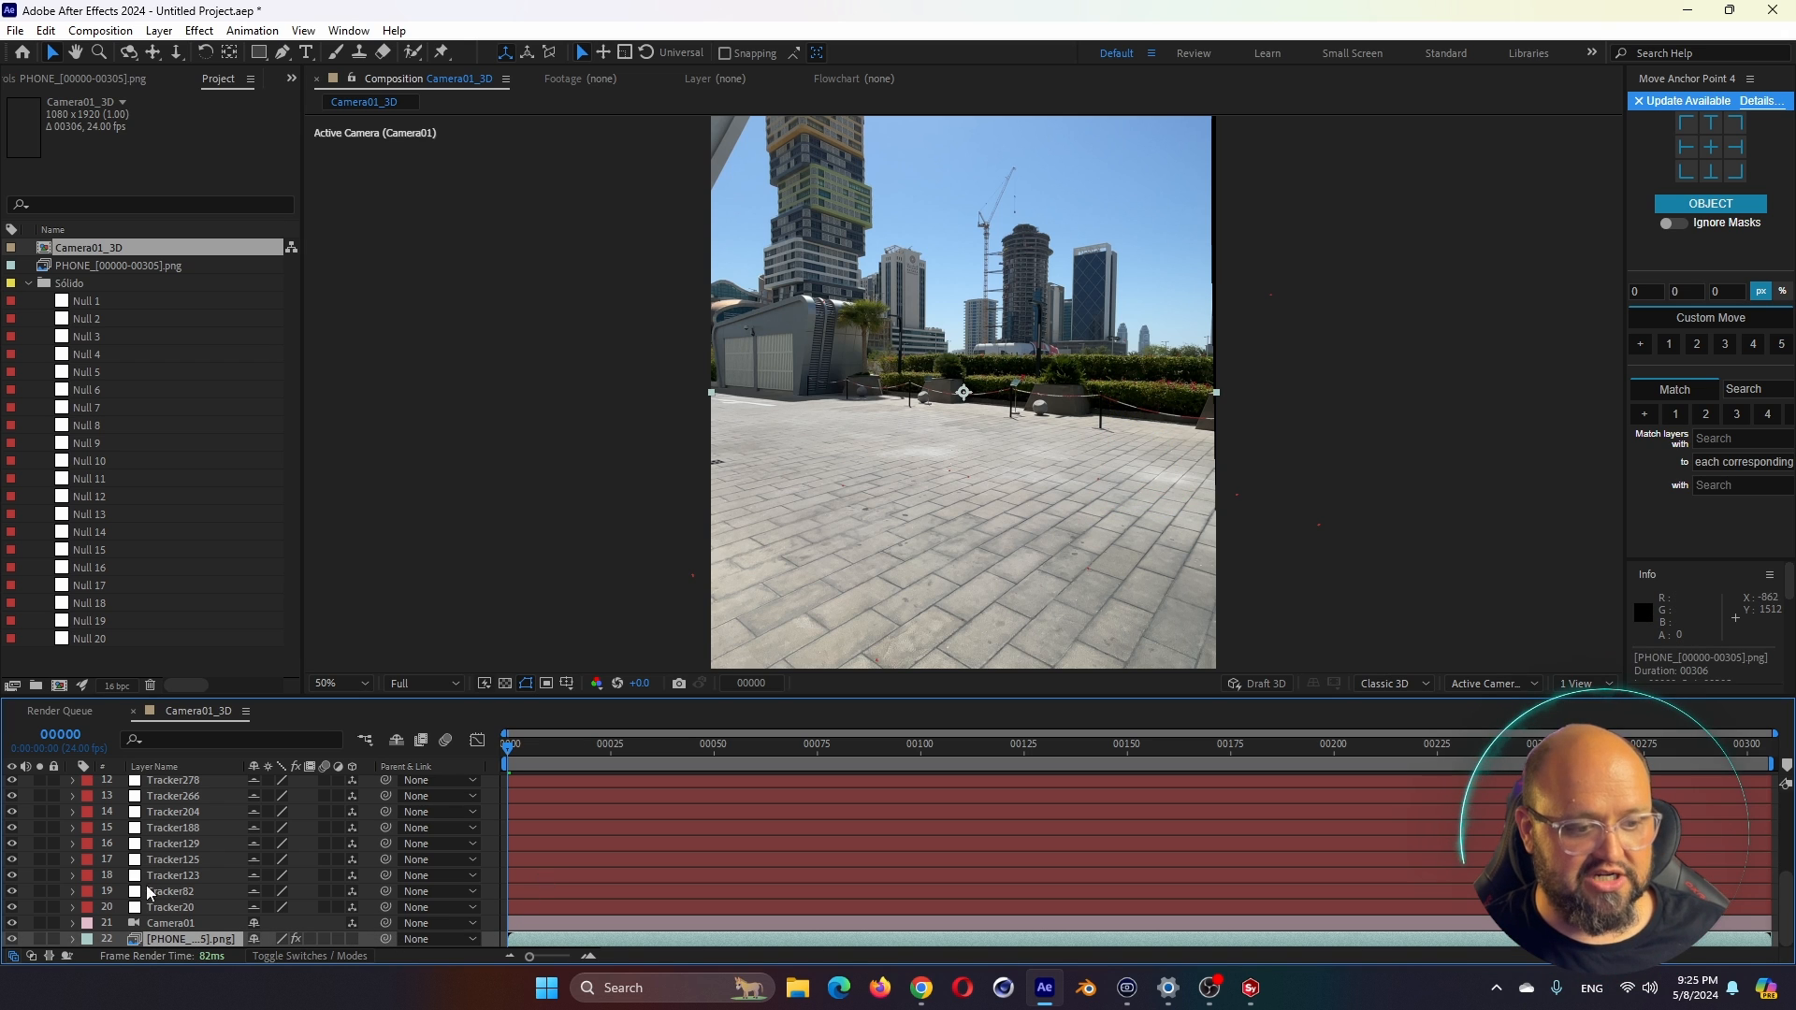
click(93, 77)
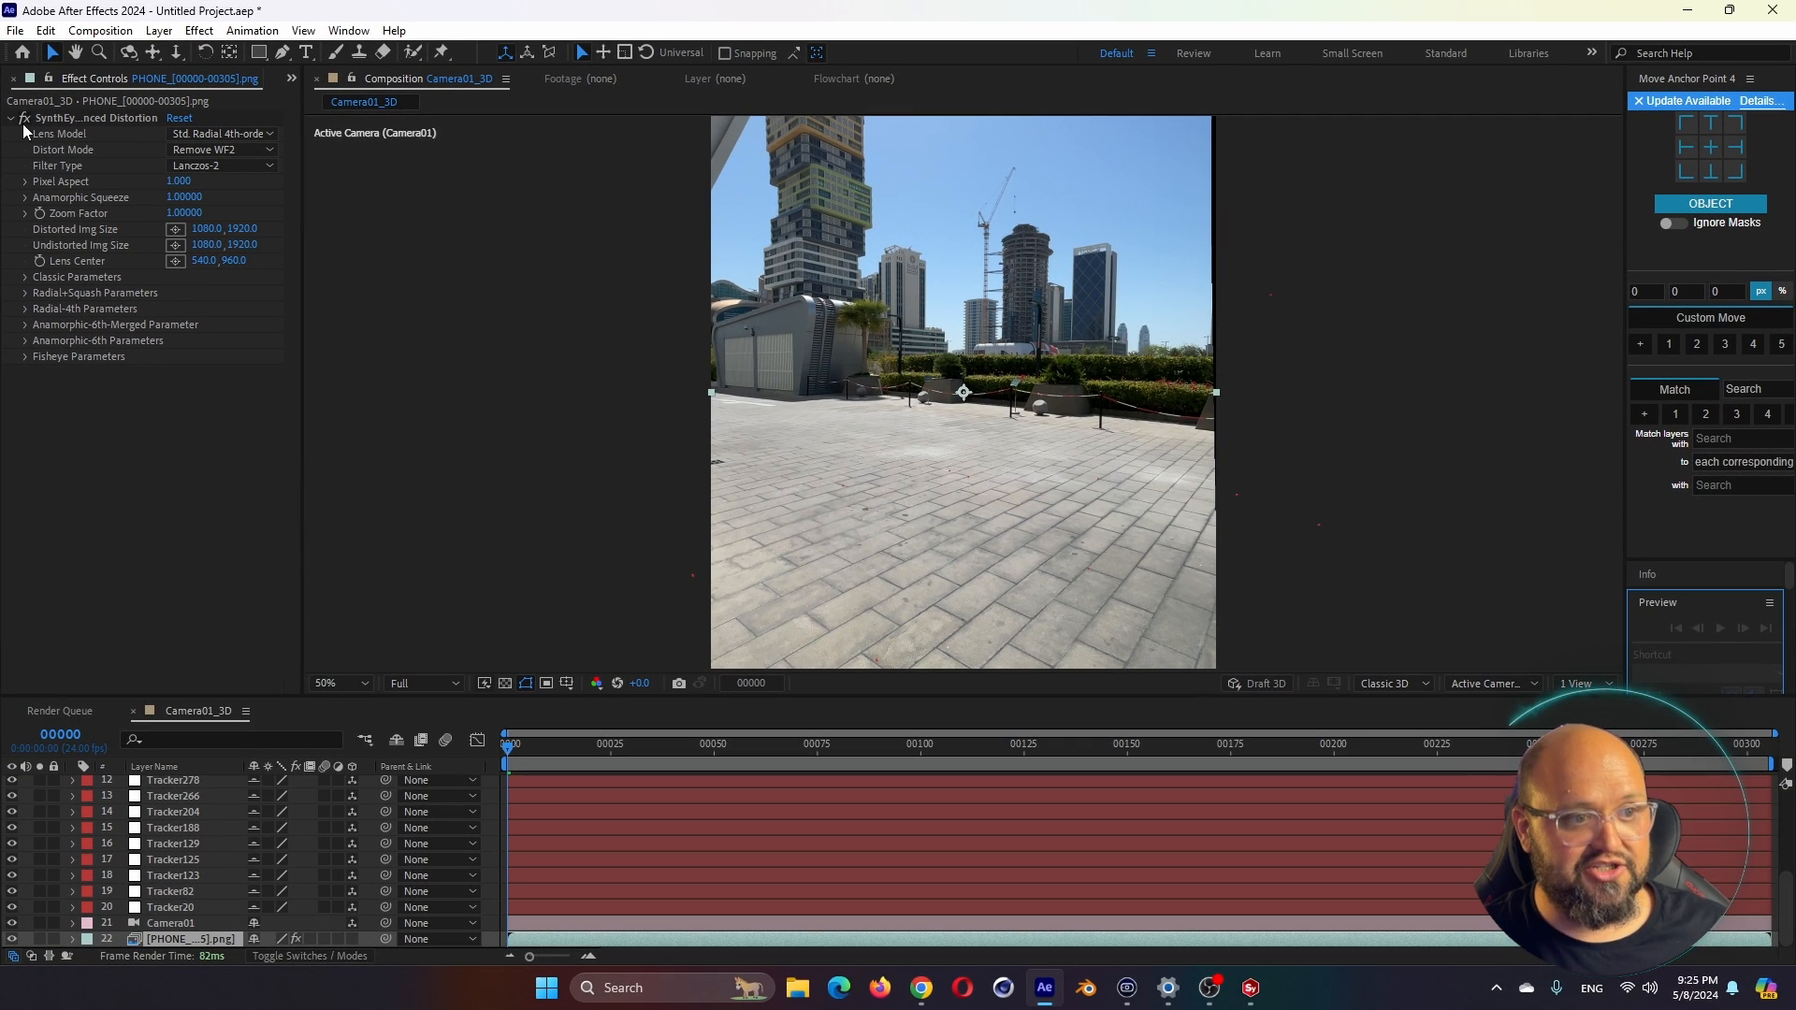
click(23, 121)
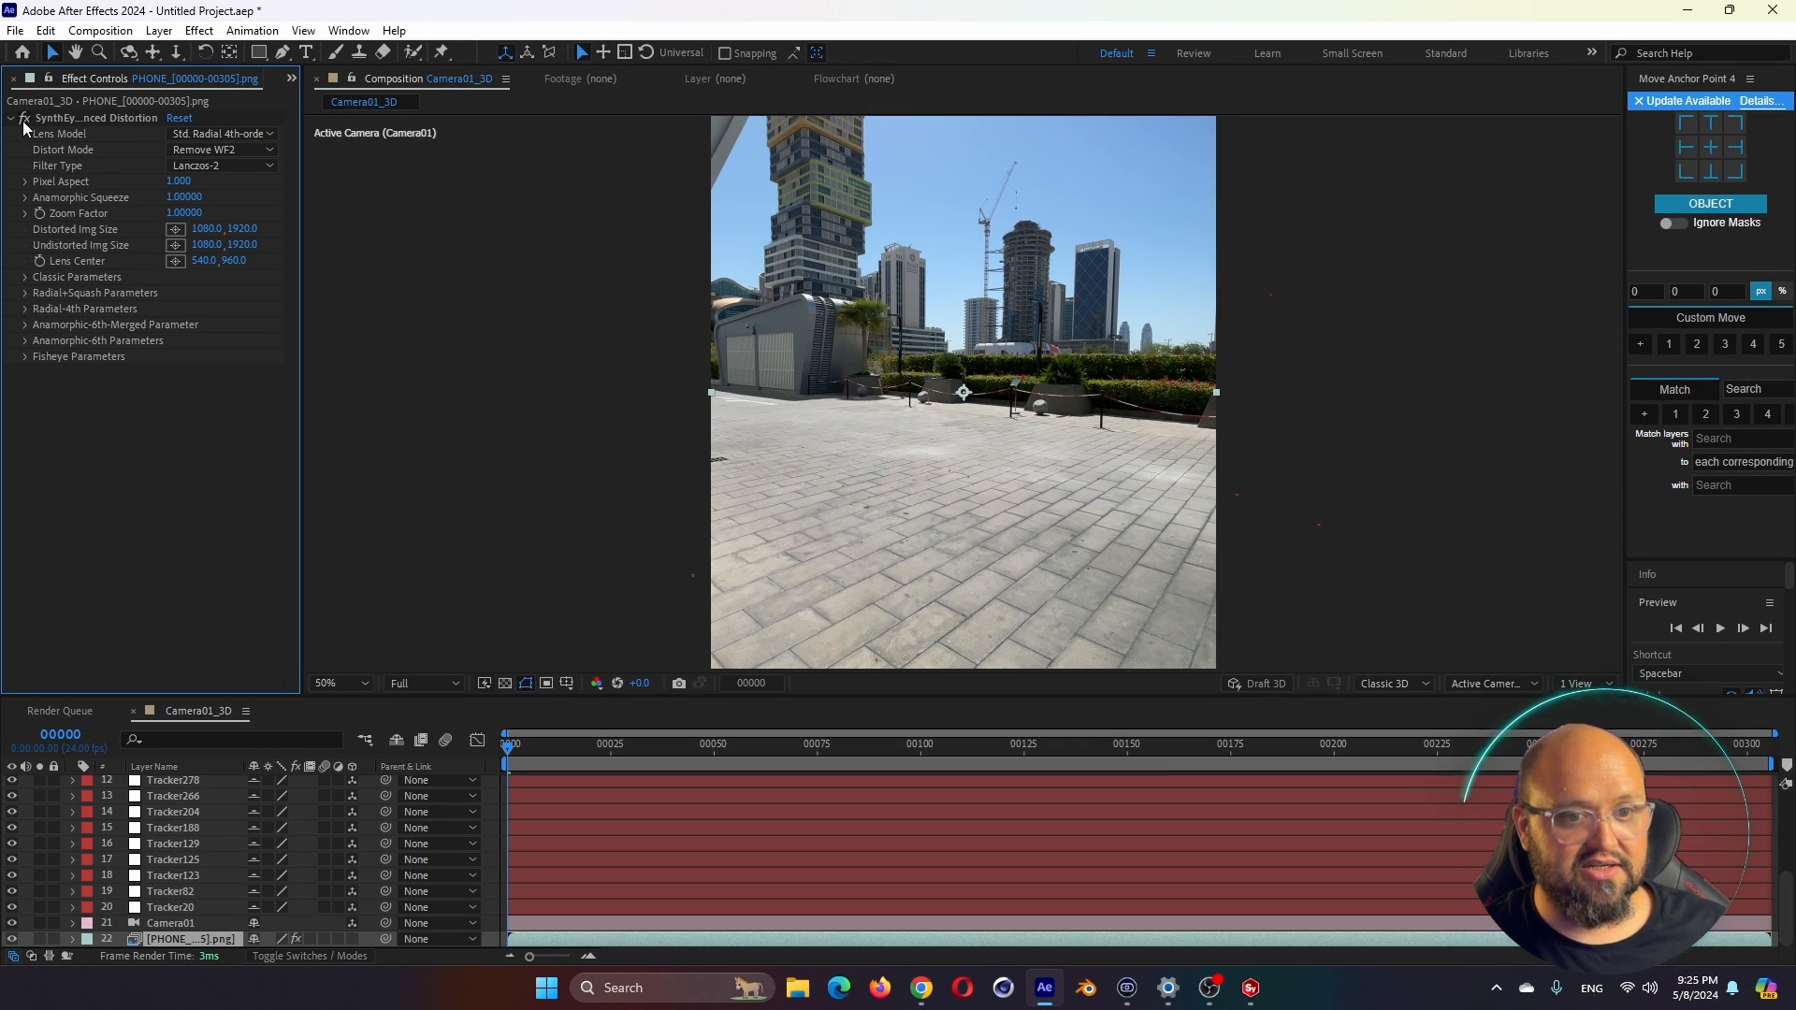
click(23, 120)
click(22, 121)
click(23, 120)
click(23, 121)
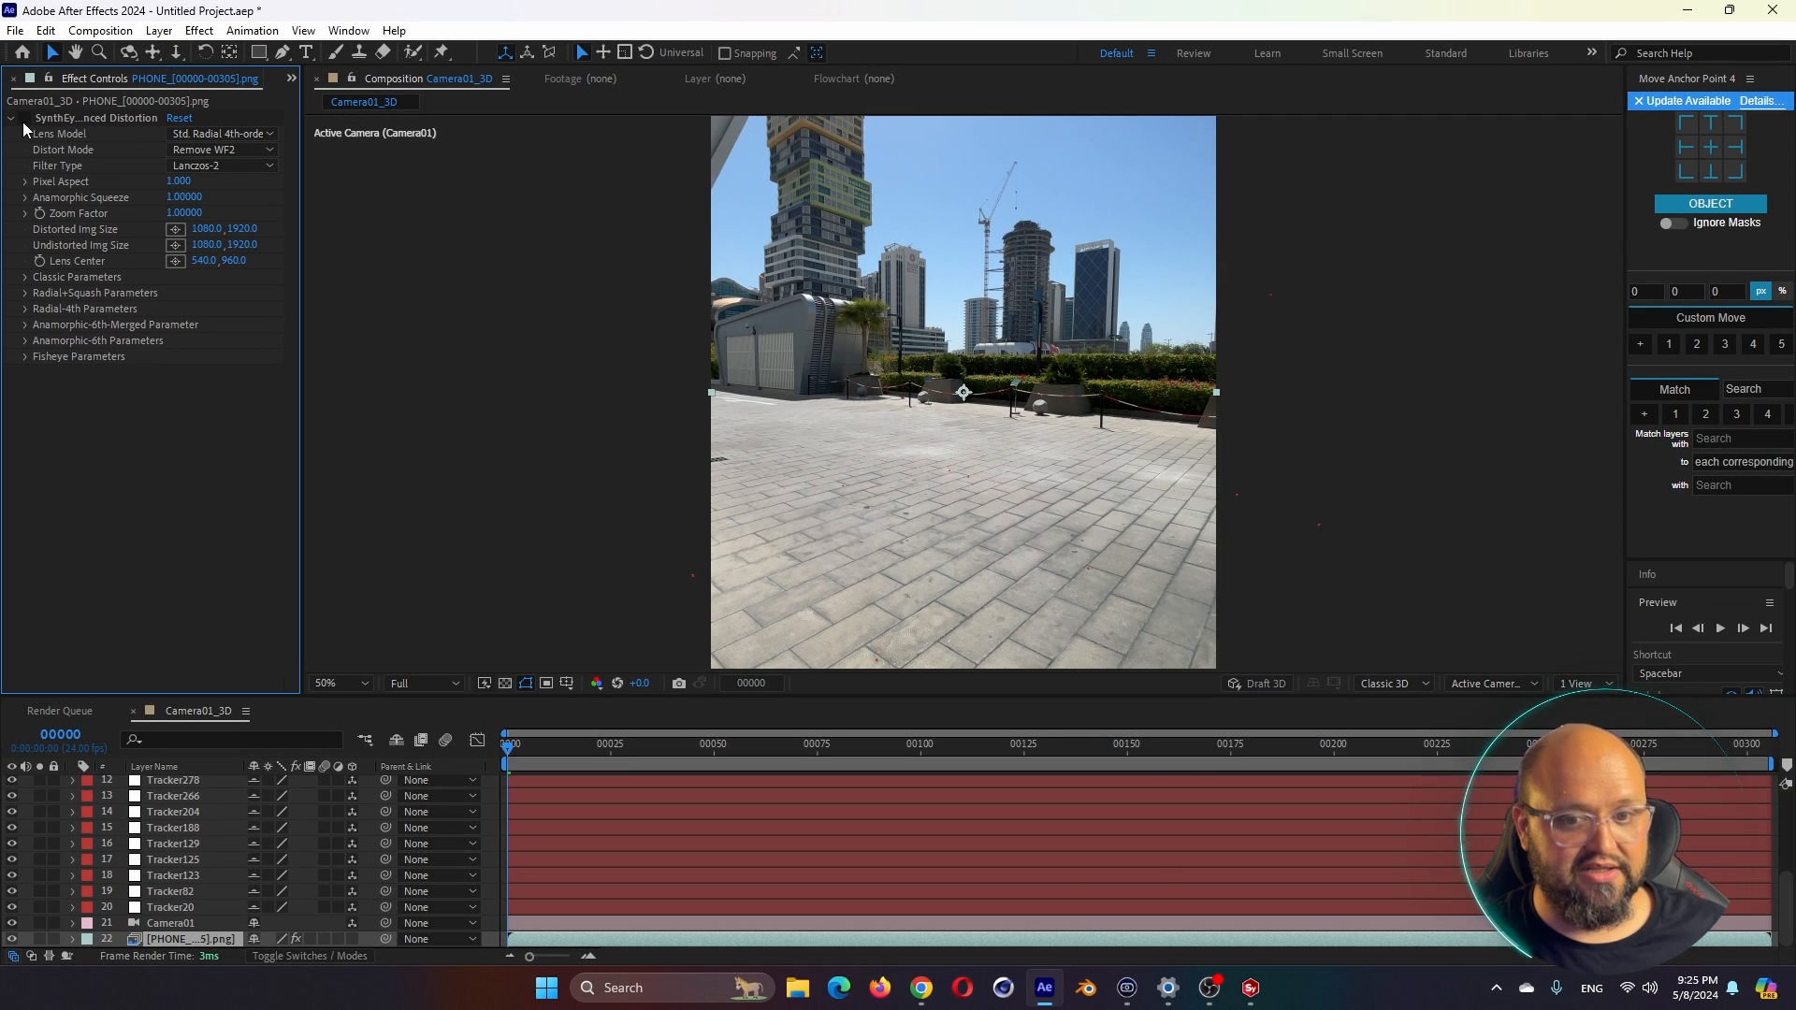
Turn the SynthEyes distortion effect back on and scrub the footage up to frame 226 and back to frame 17
click(22, 121)
click(816, 745)
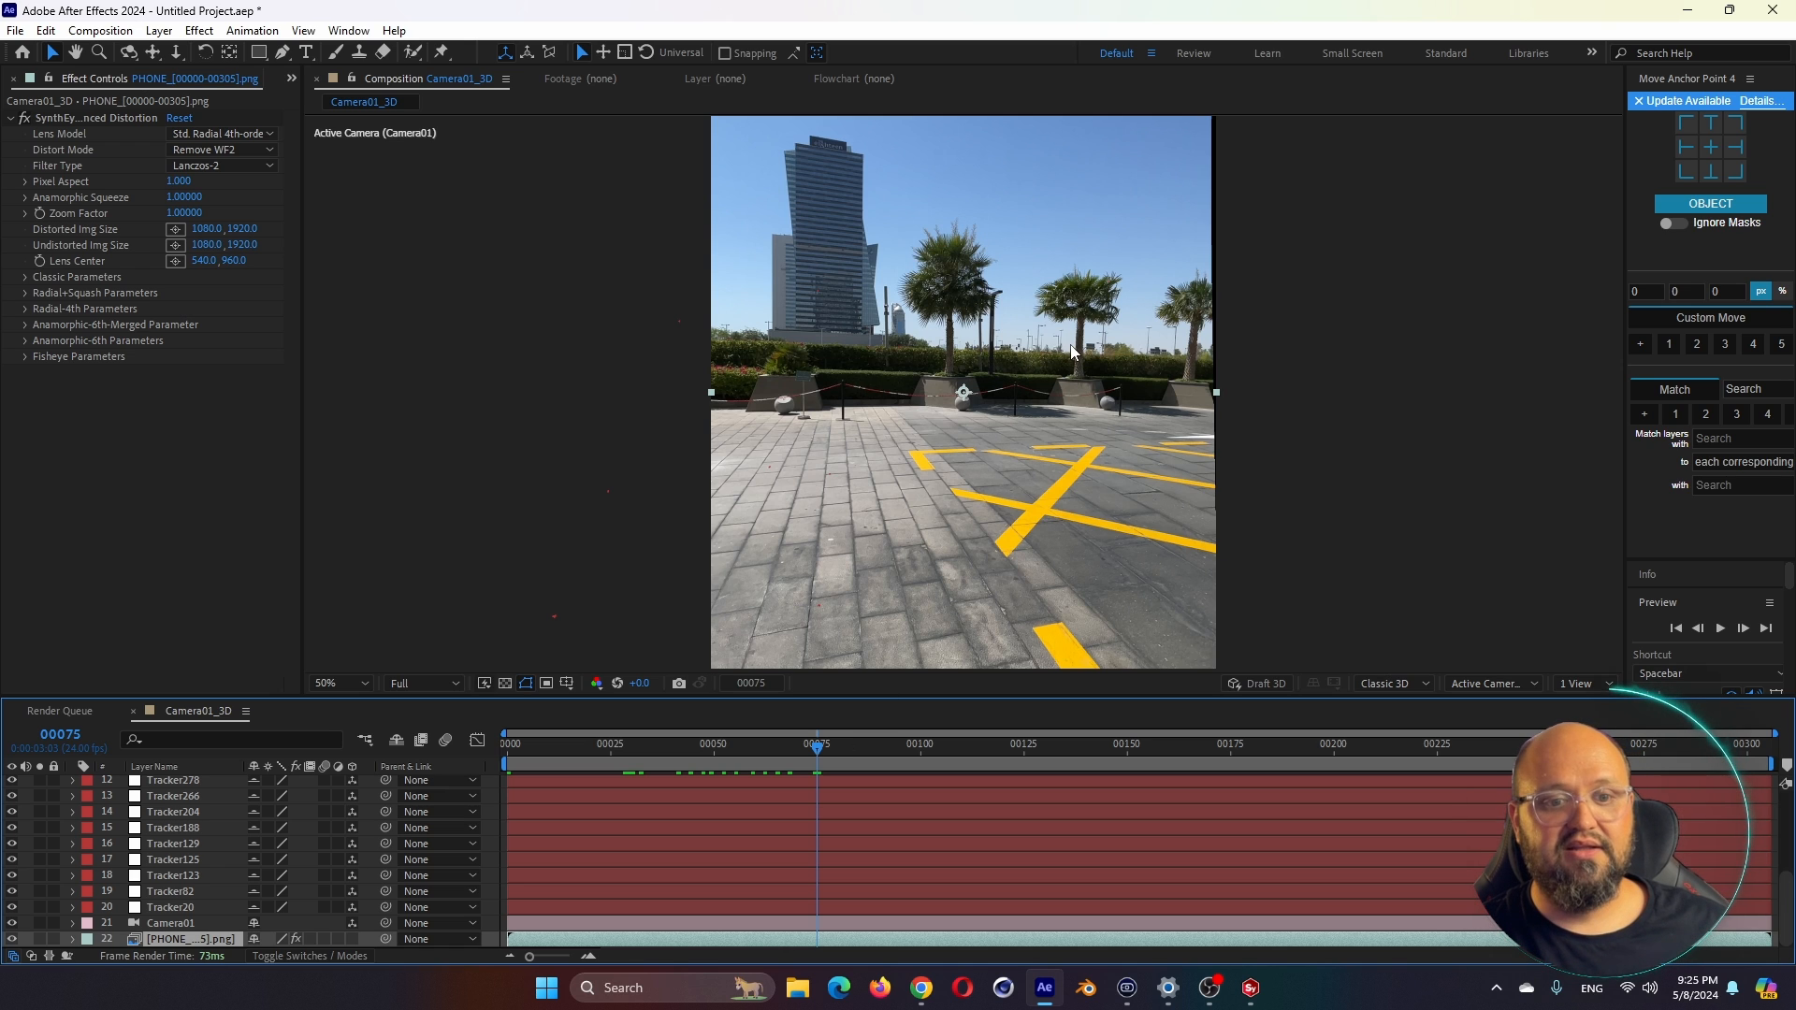
drag(900, 743, 1379, 760)
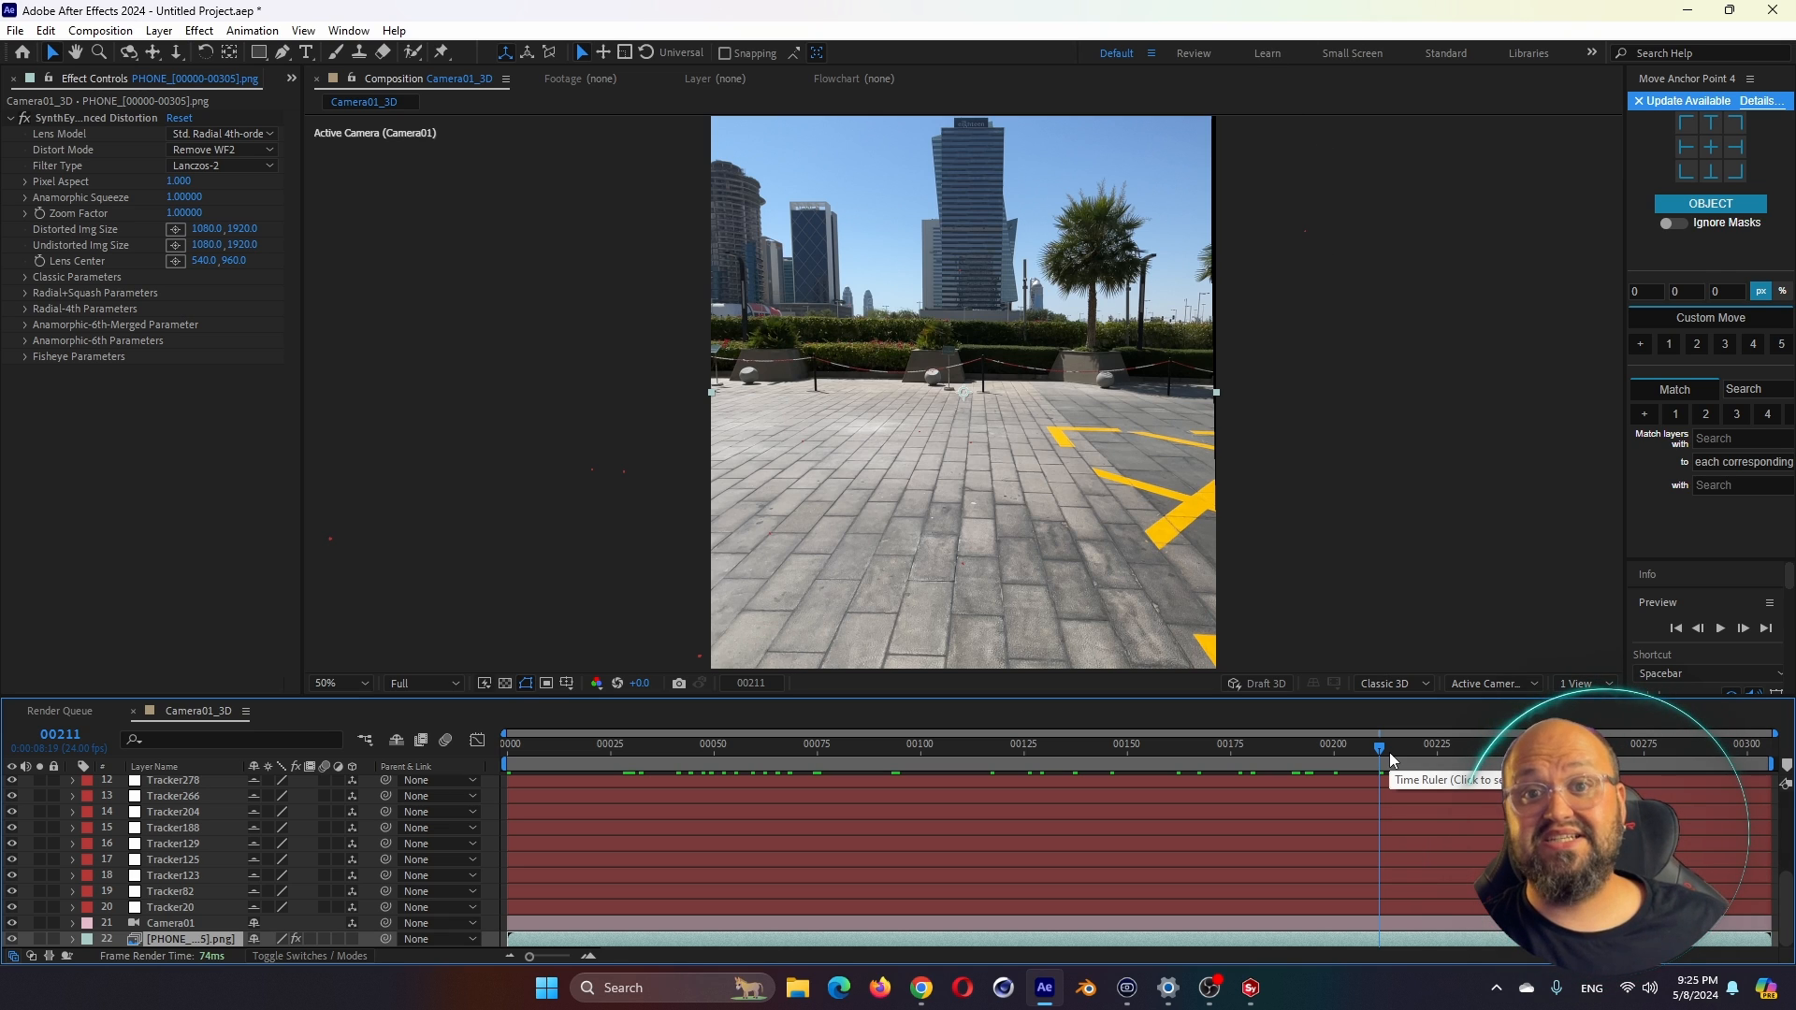
click(1440, 761)
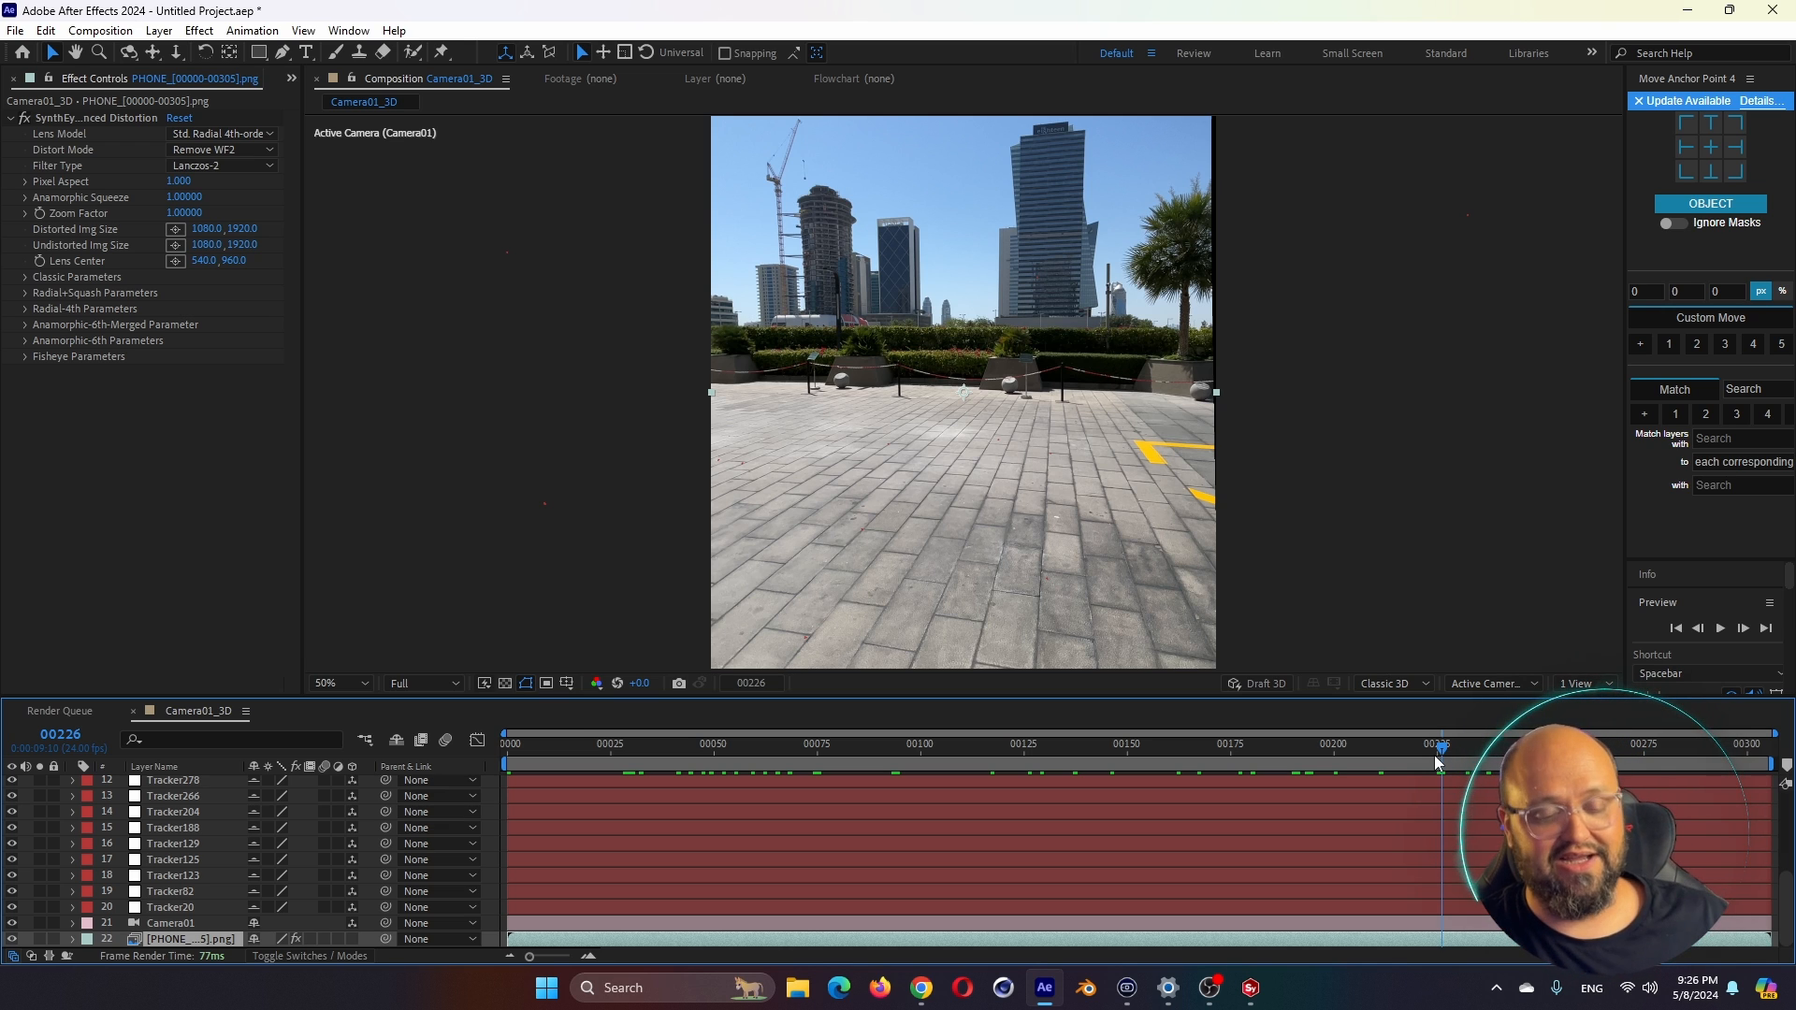
drag(1439, 748, 1222, 748)
key(/)
drag(730, 742, 576, 763)
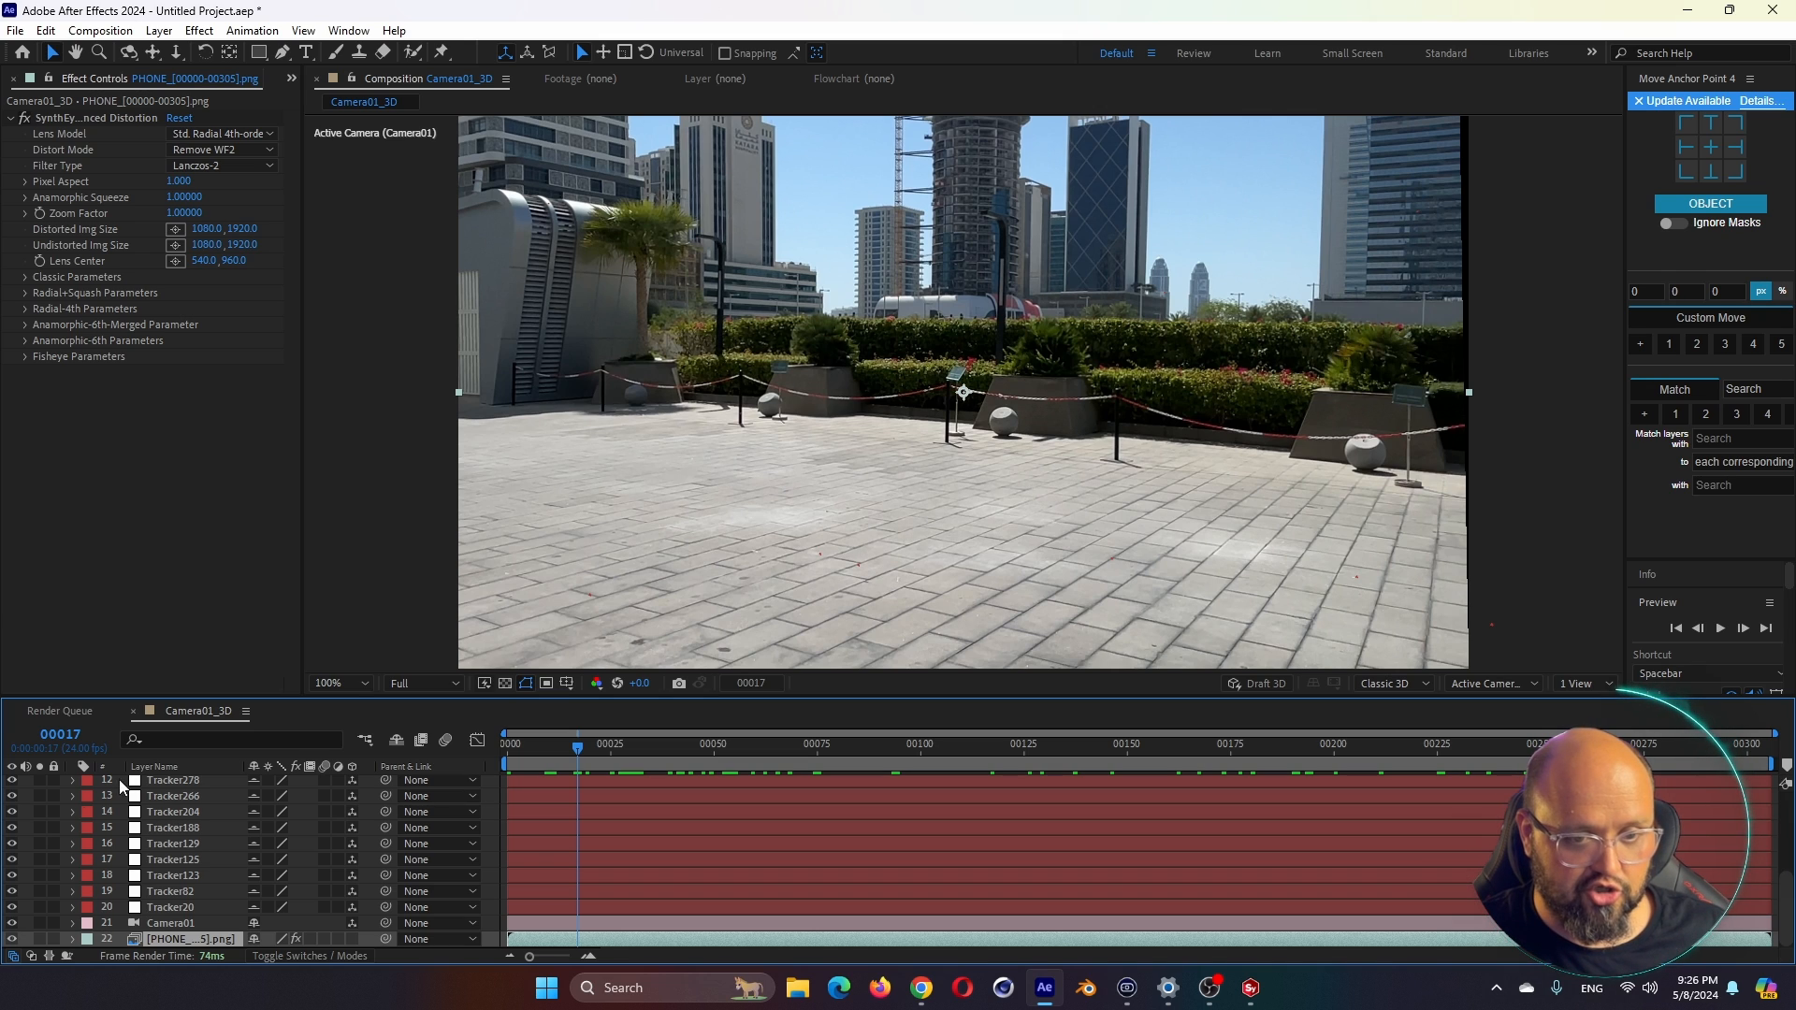
Select several tracker nulls, ending with Tracker543, and scrub to frame 40 to check how it sticks to the paving
click(164, 796)
click(161, 831)
click(169, 856)
scroll(189, 849, up, 5)
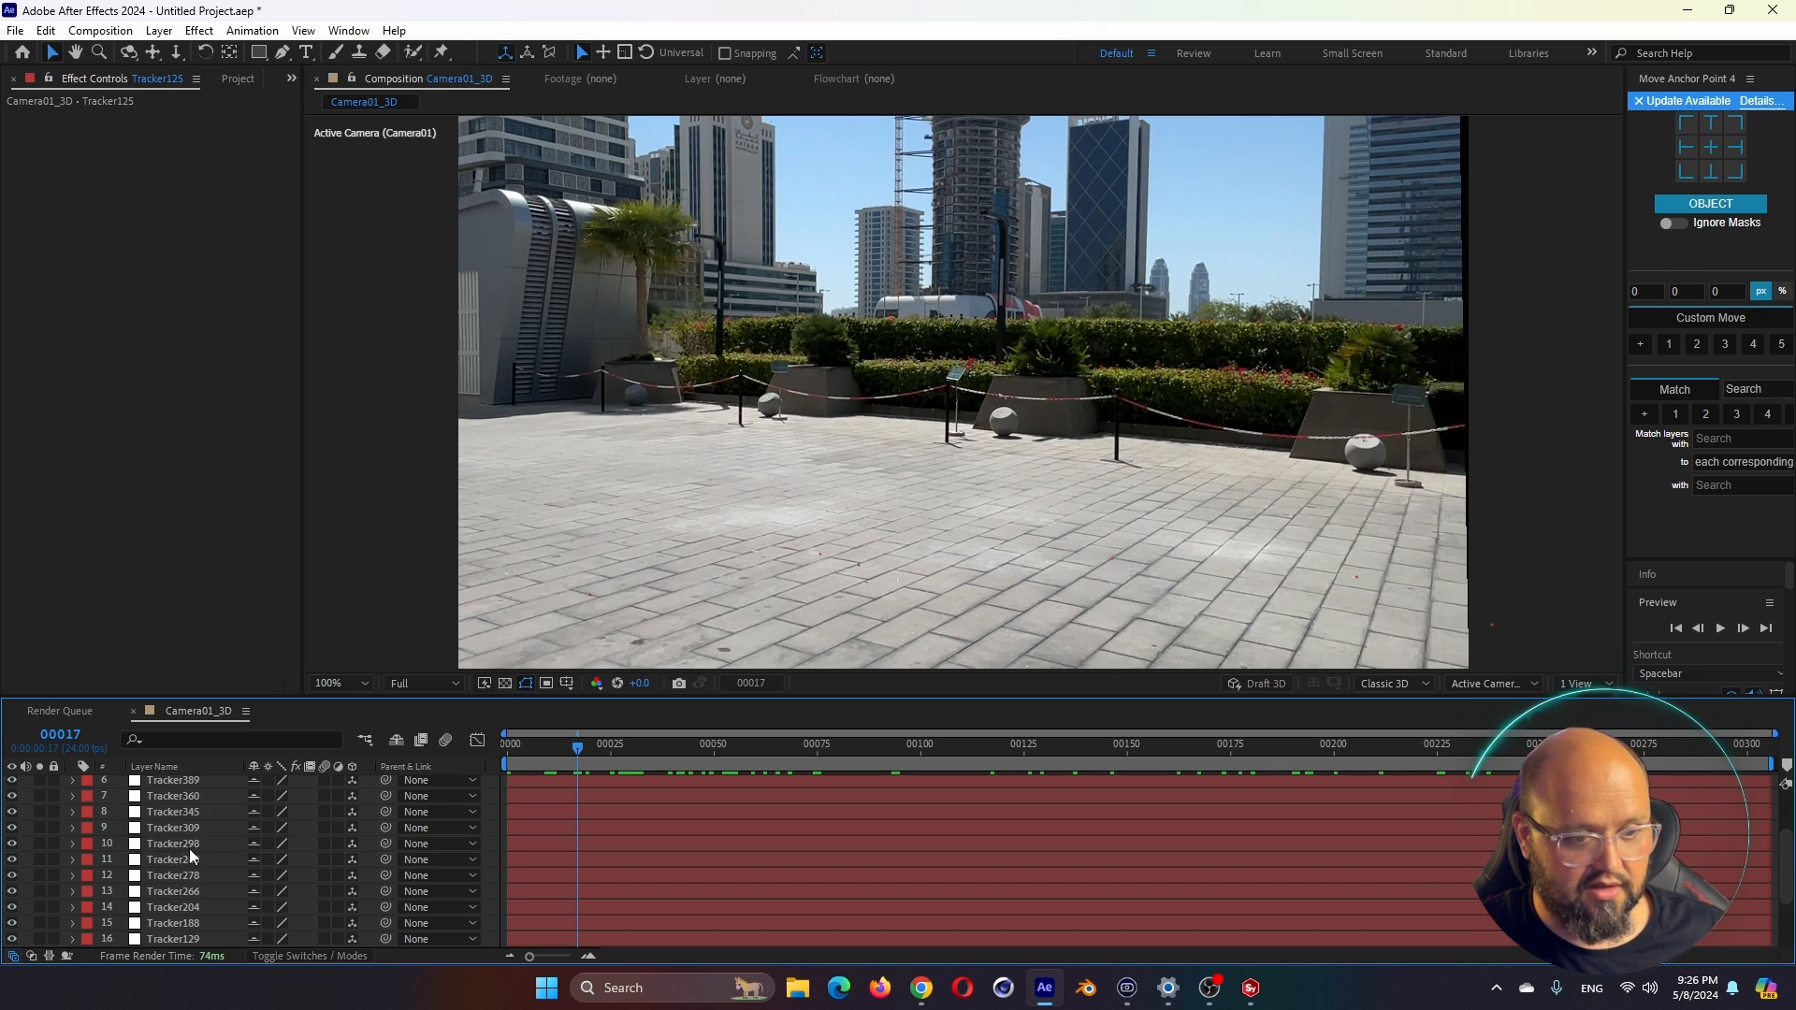
click(191, 784)
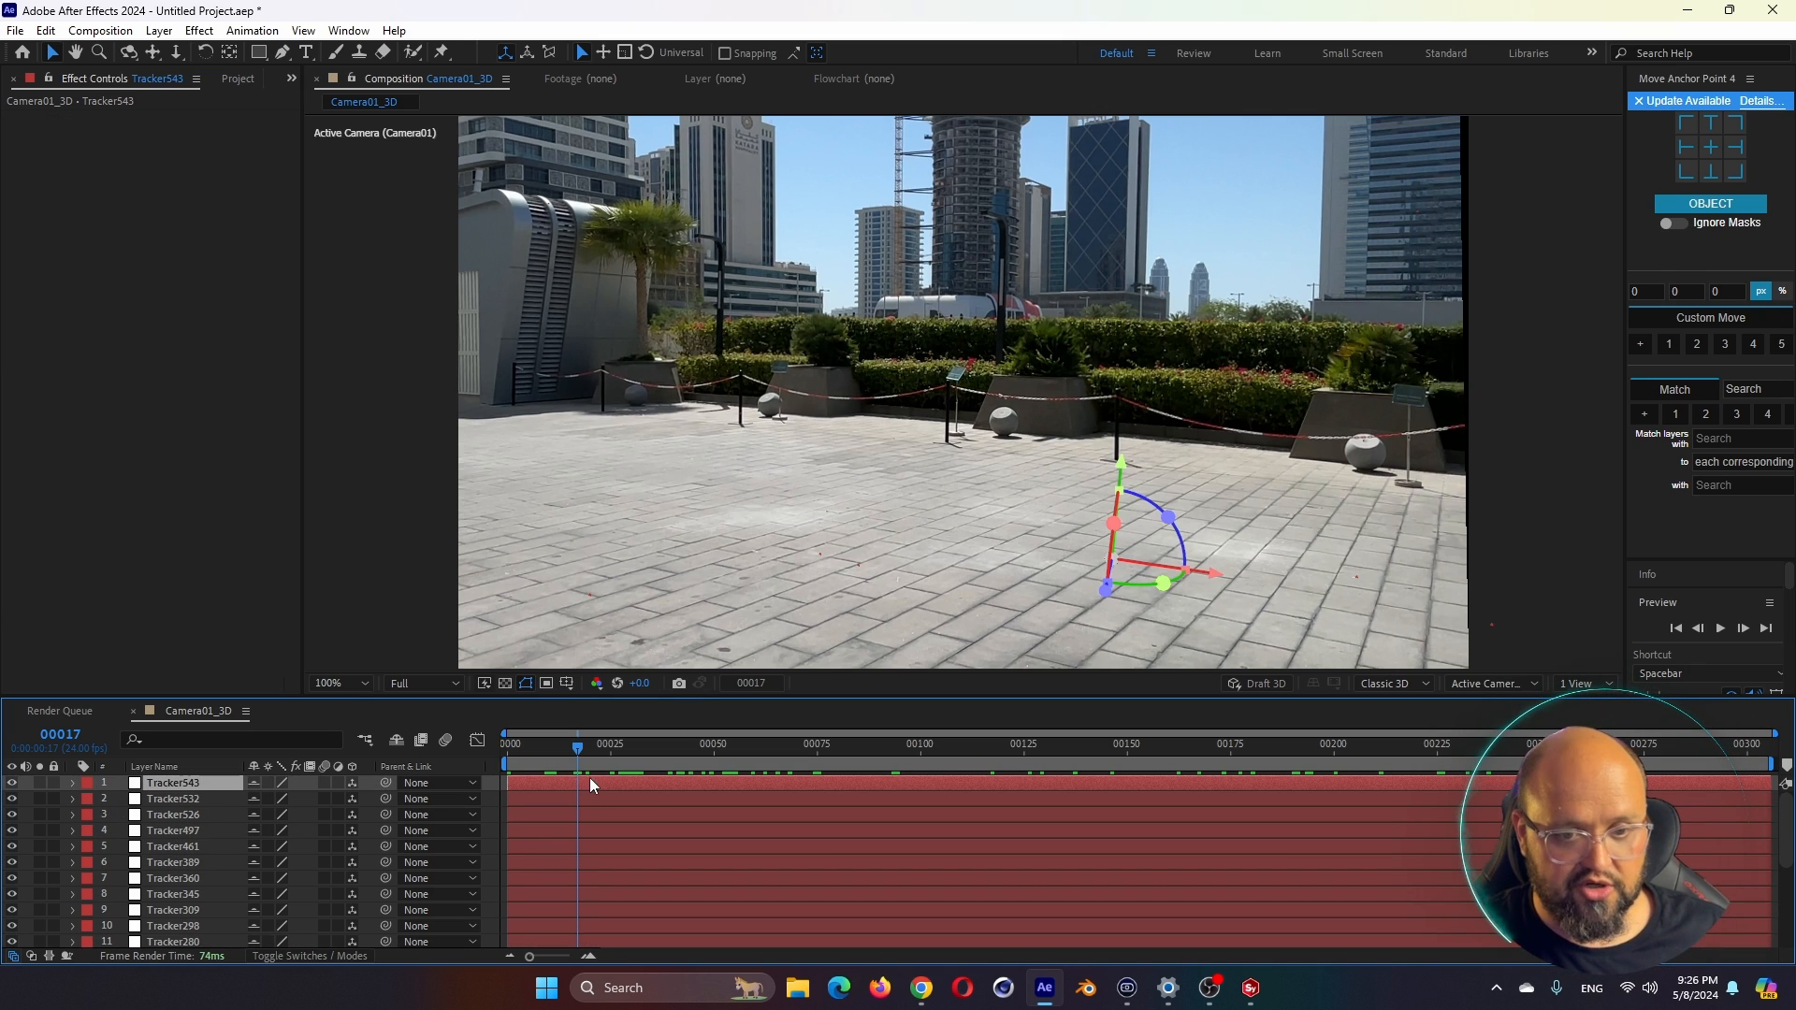
drag(612, 750, 674, 758)
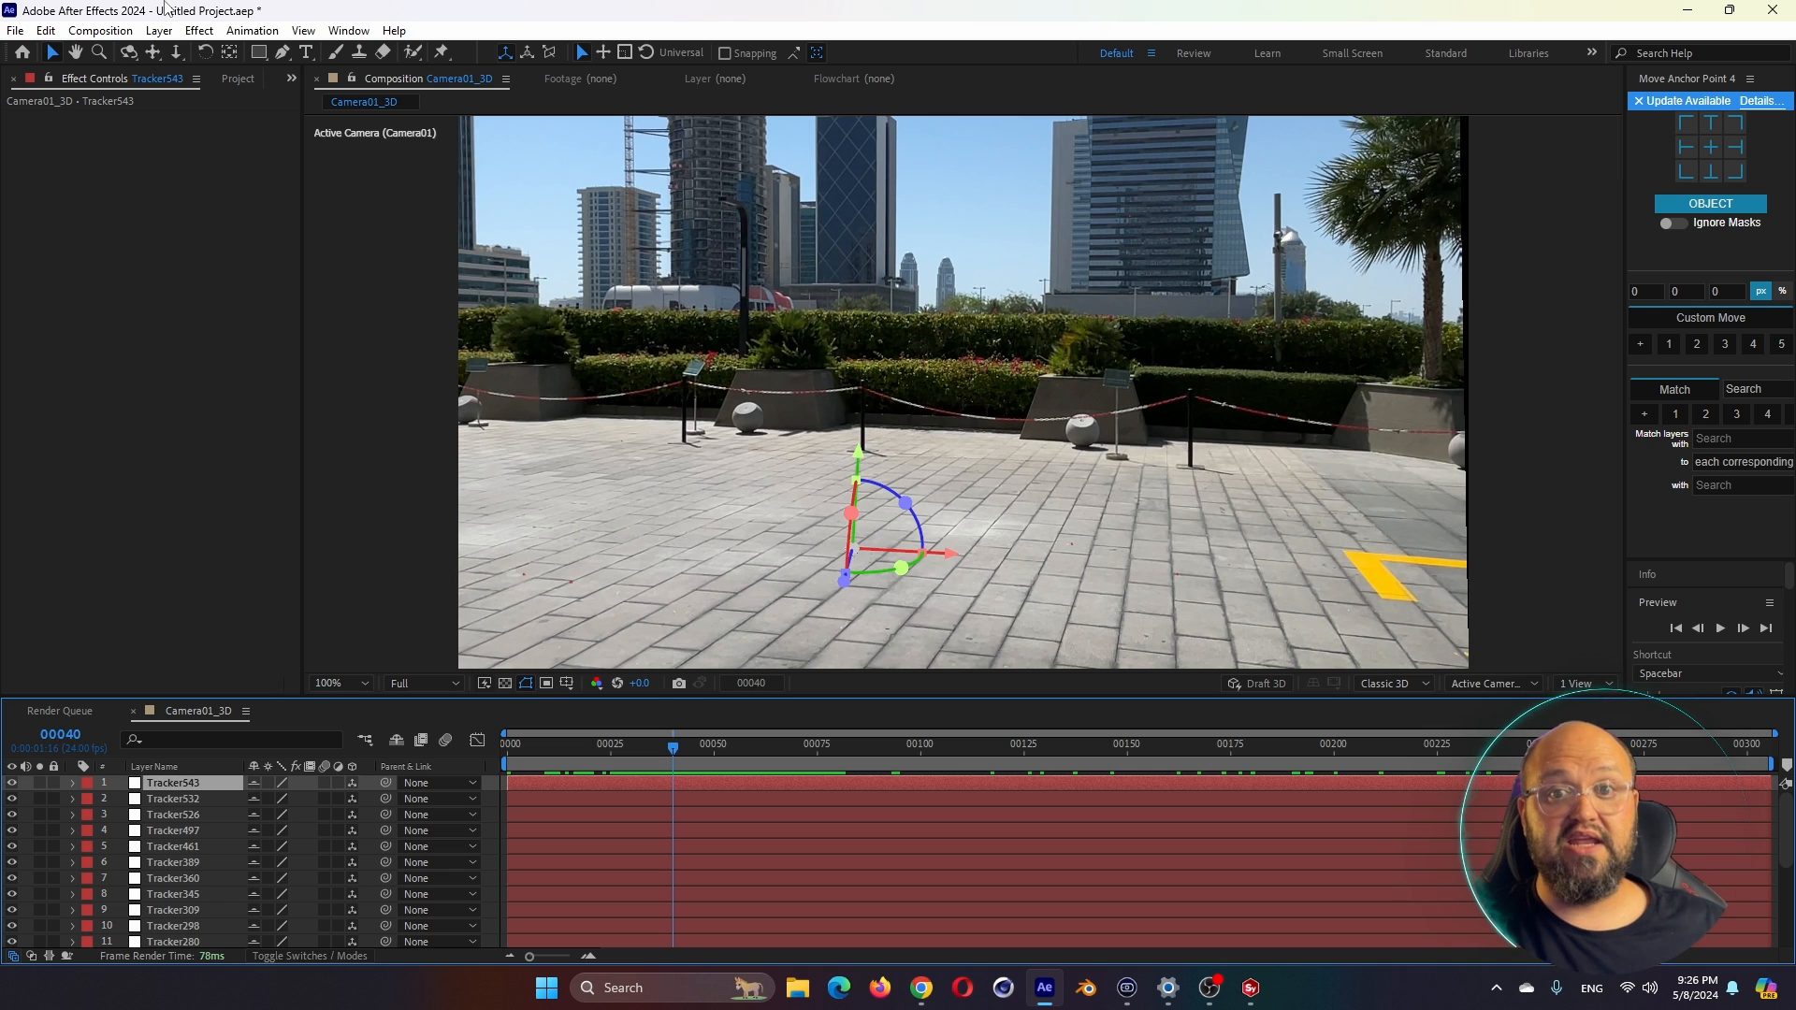
Add a HOLA text layer over the paving, make it 3D with a scale of 837%, and preview it
click(305, 53)
click(776, 393)
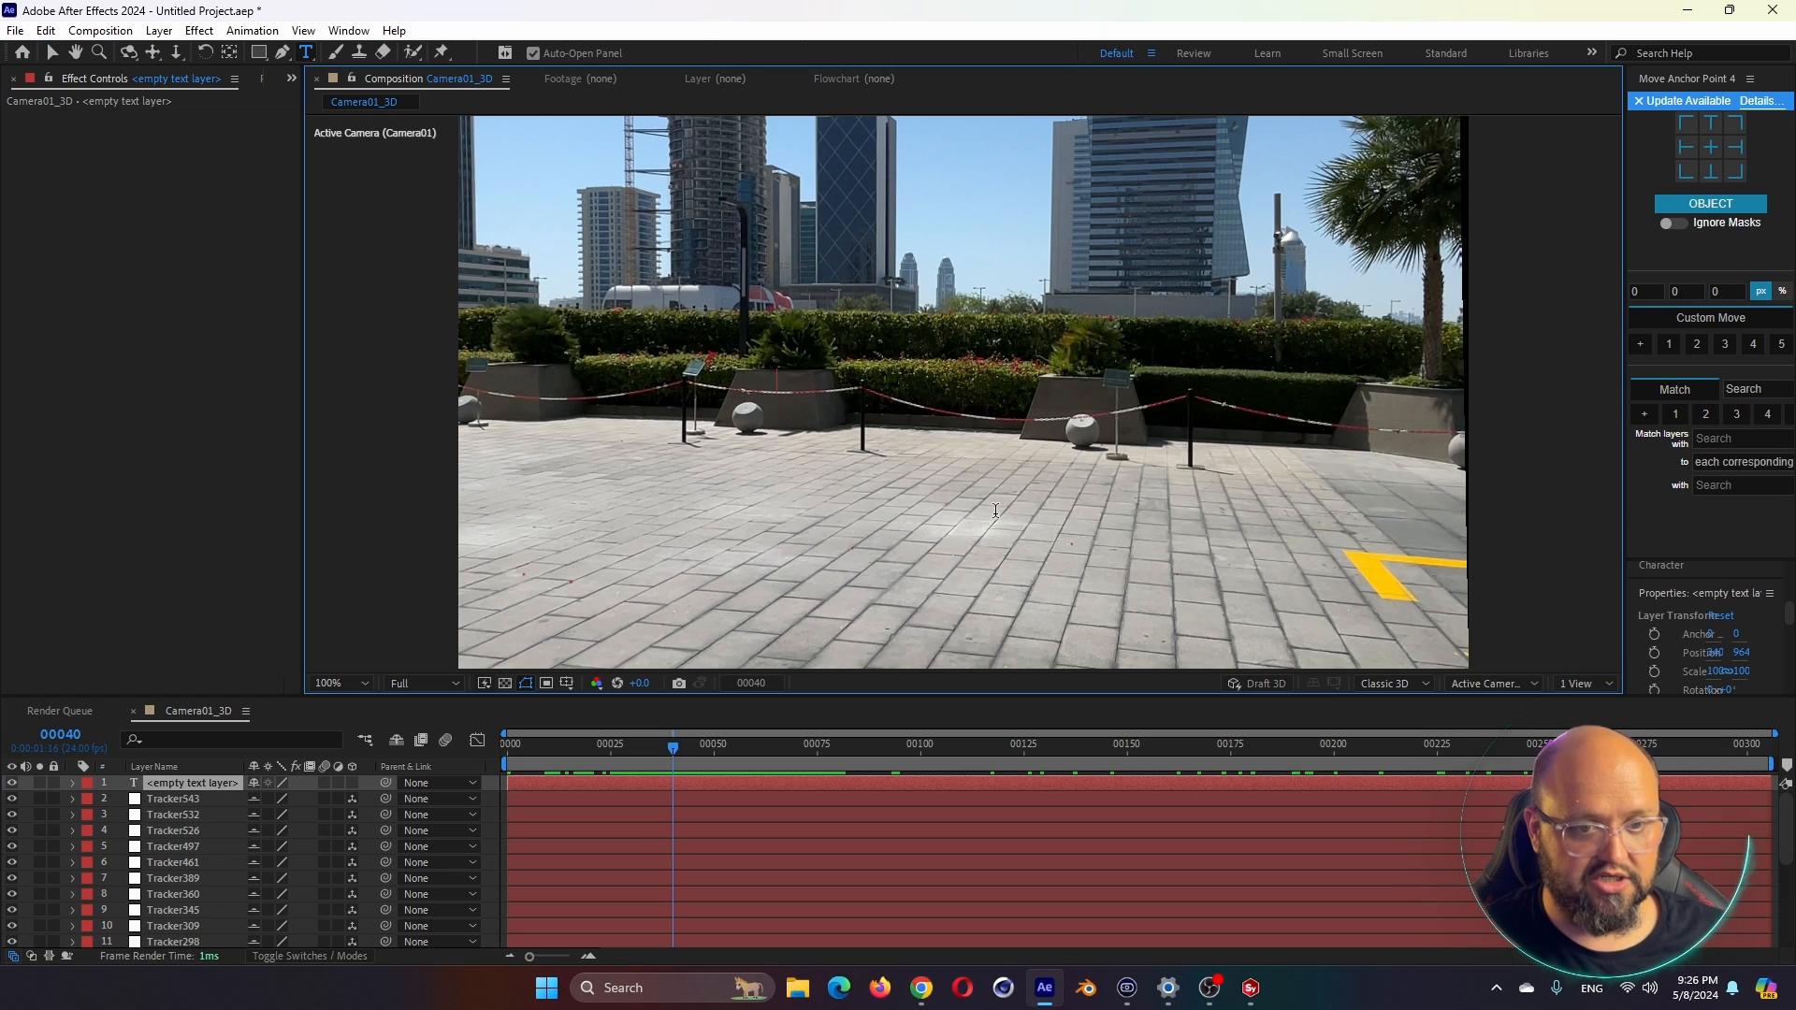
text(HOLA)
click(352, 782)
key(ctrl+v)
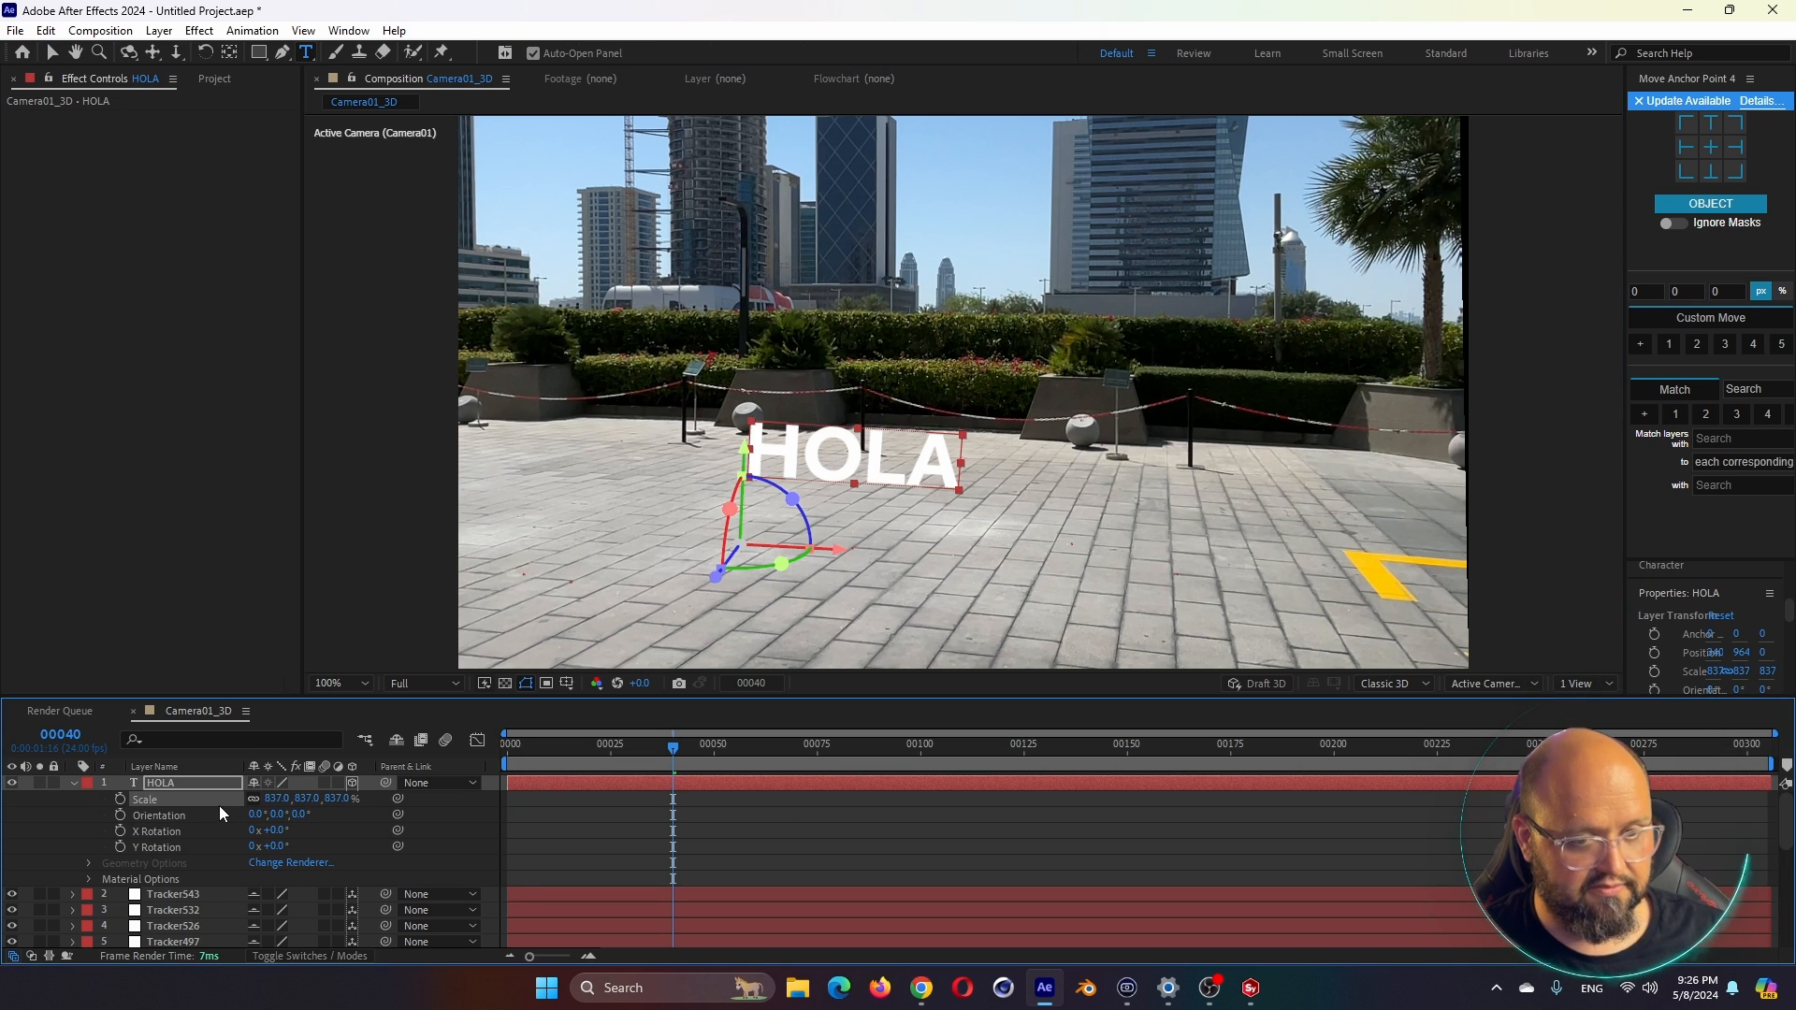
key(v)
key(space)
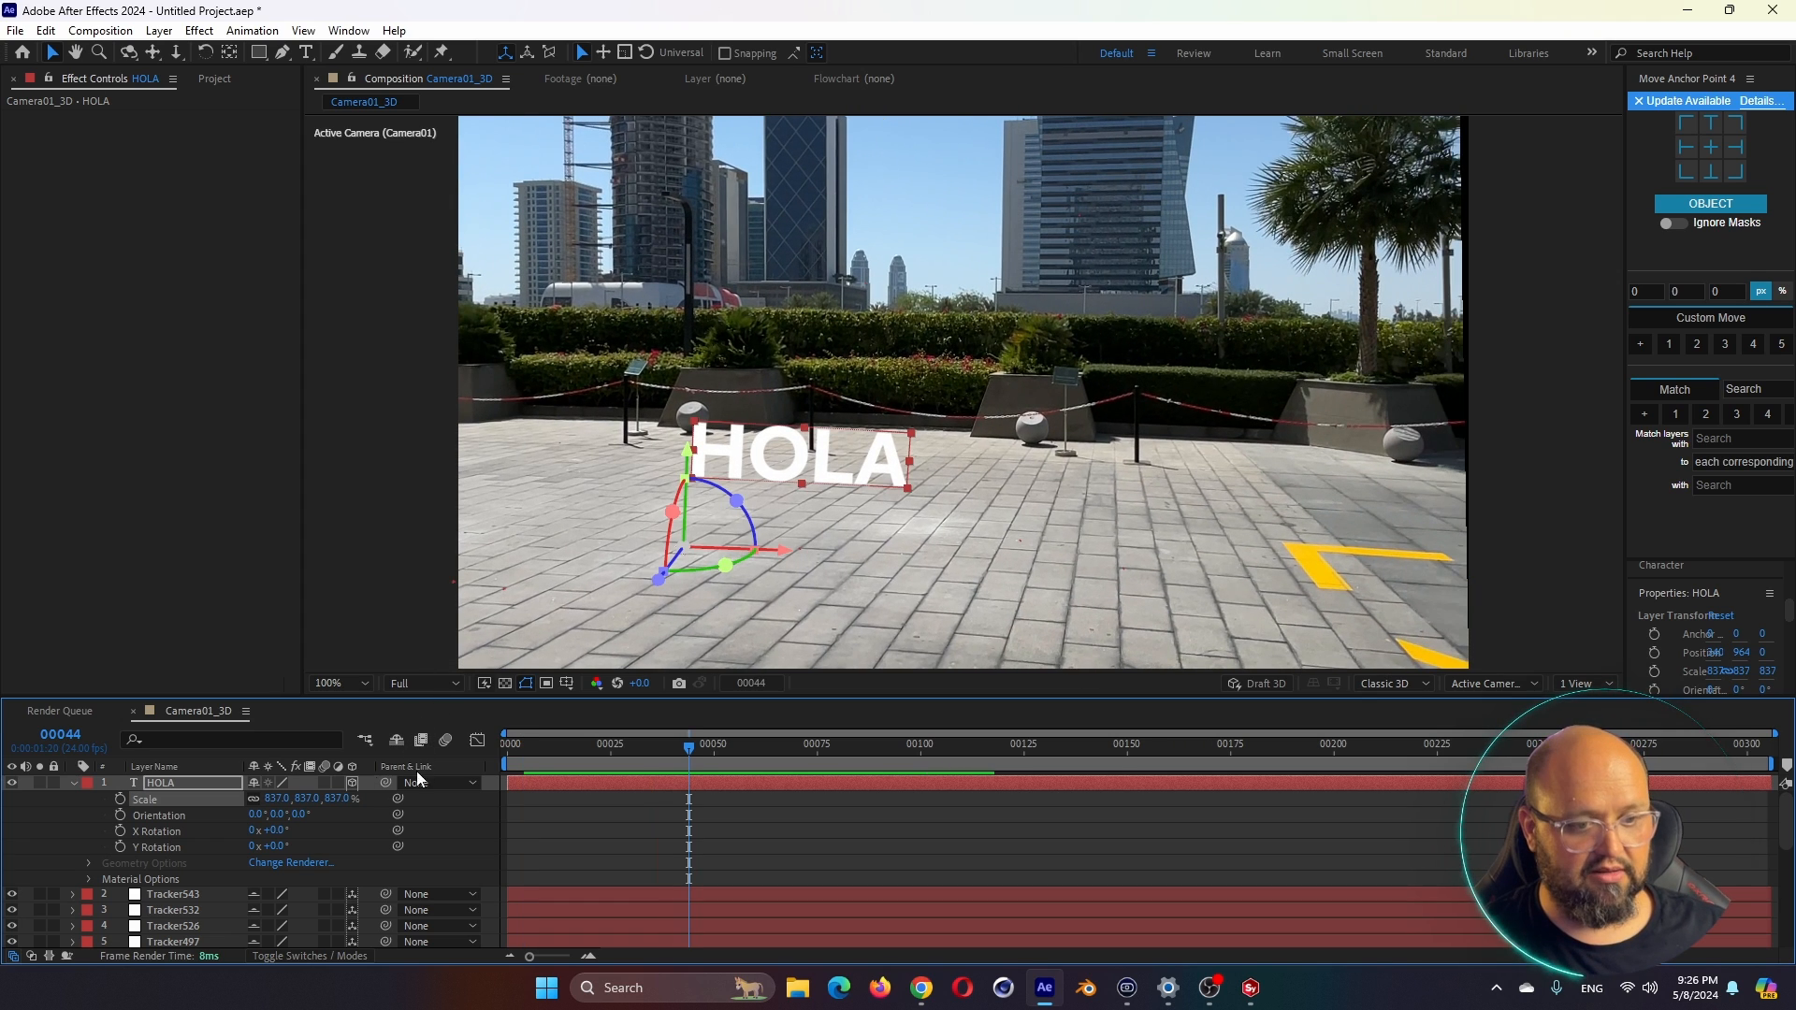
Enable motion blur for the HOLA layer and the composition, and play the shot to check it
click(326, 782)
click(445, 740)
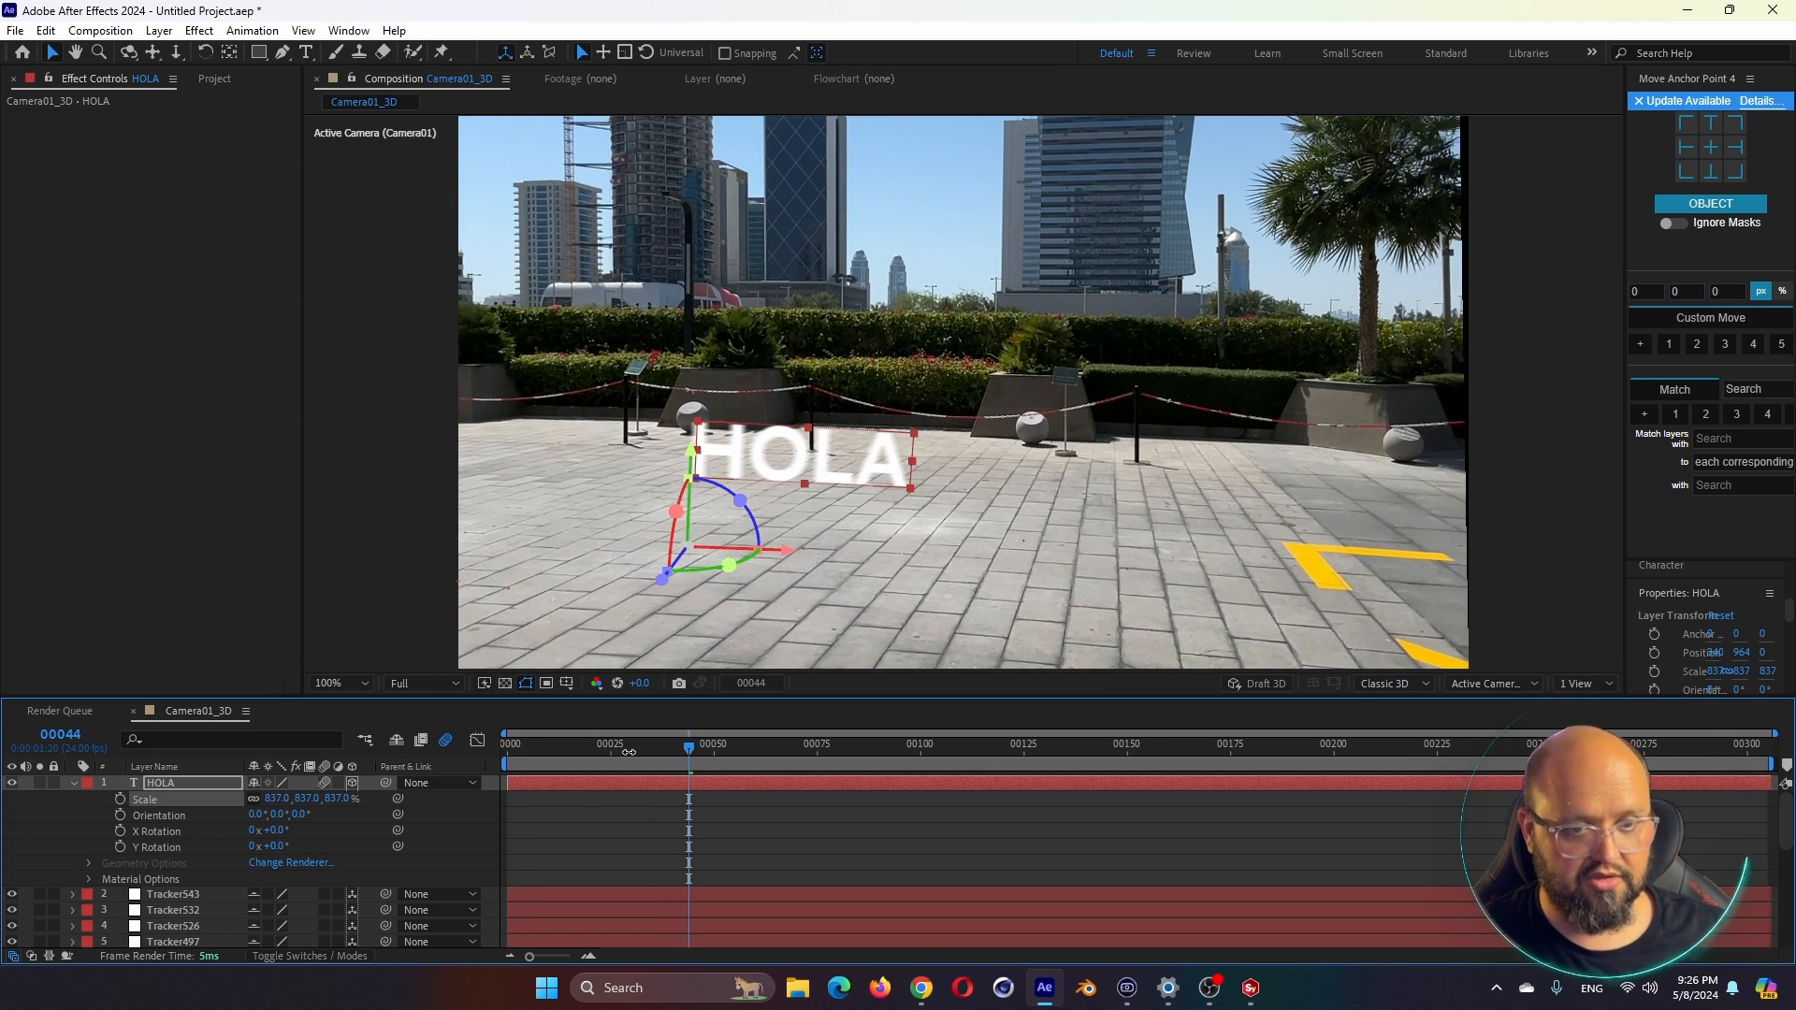
key(space)
key(space)
Copy the position of Tracker543 onto the HOLA text layer
click(174, 893)
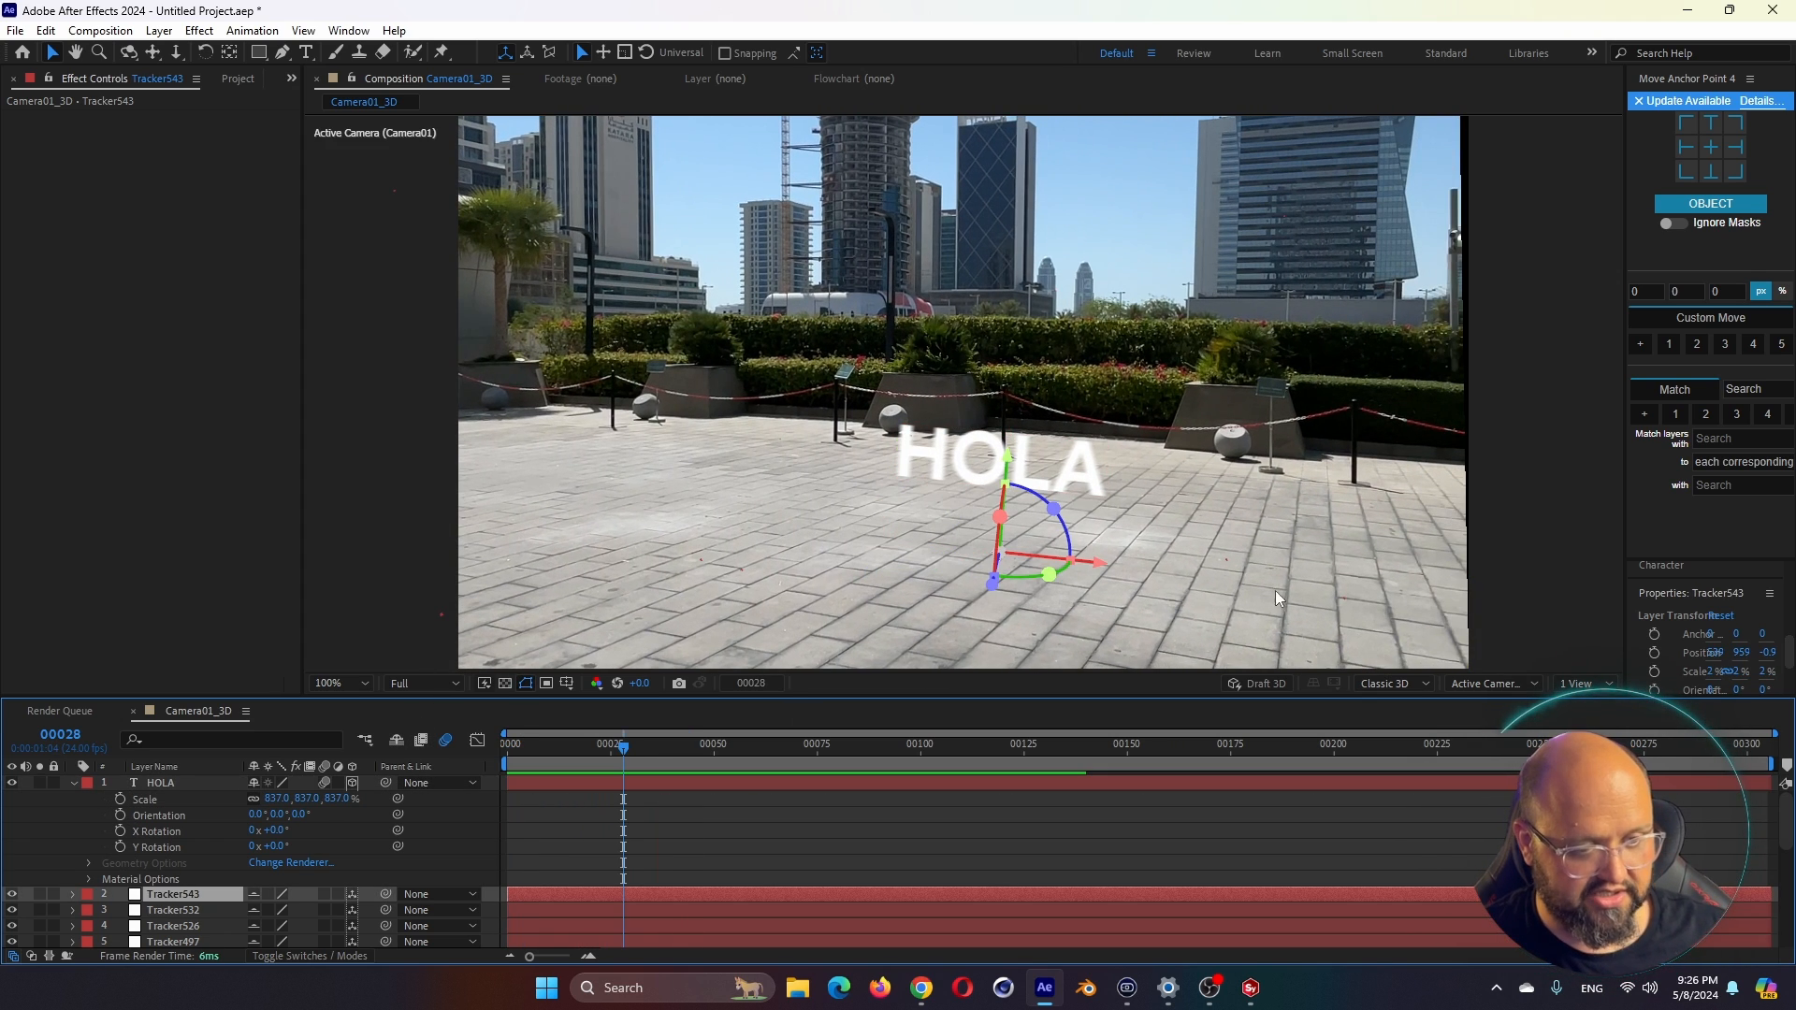
key(p)
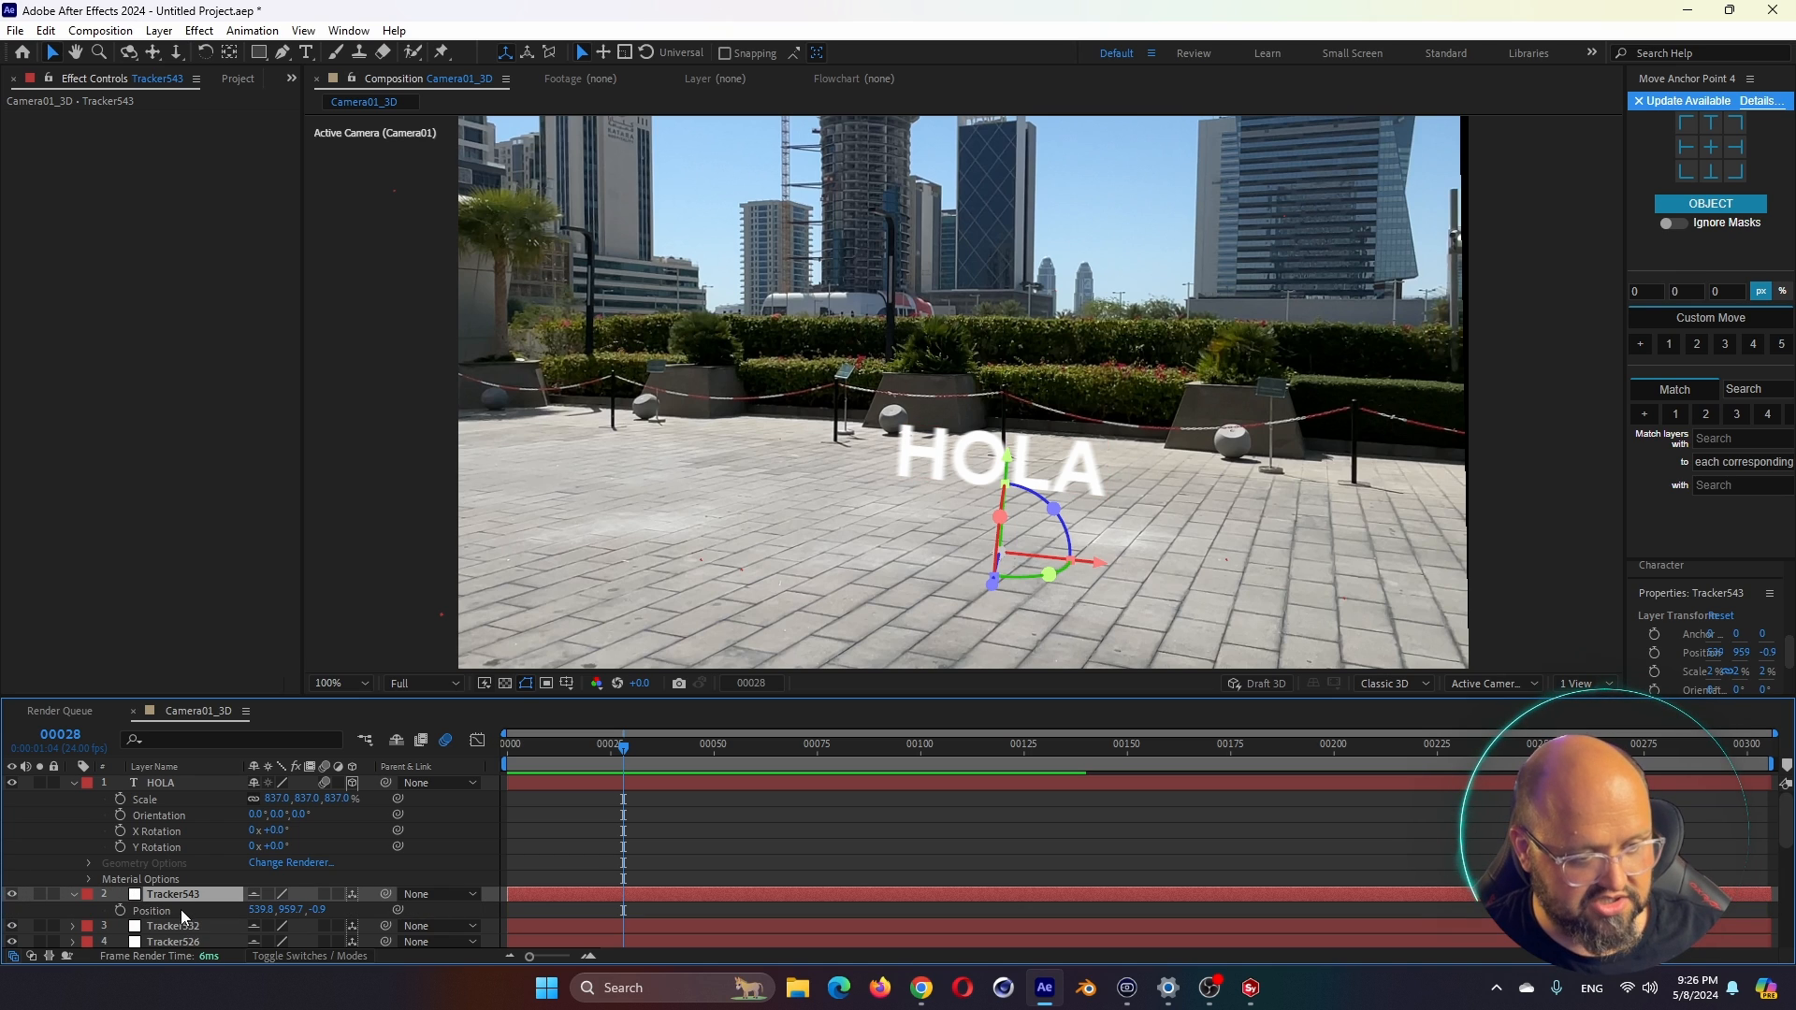
click(154, 783)
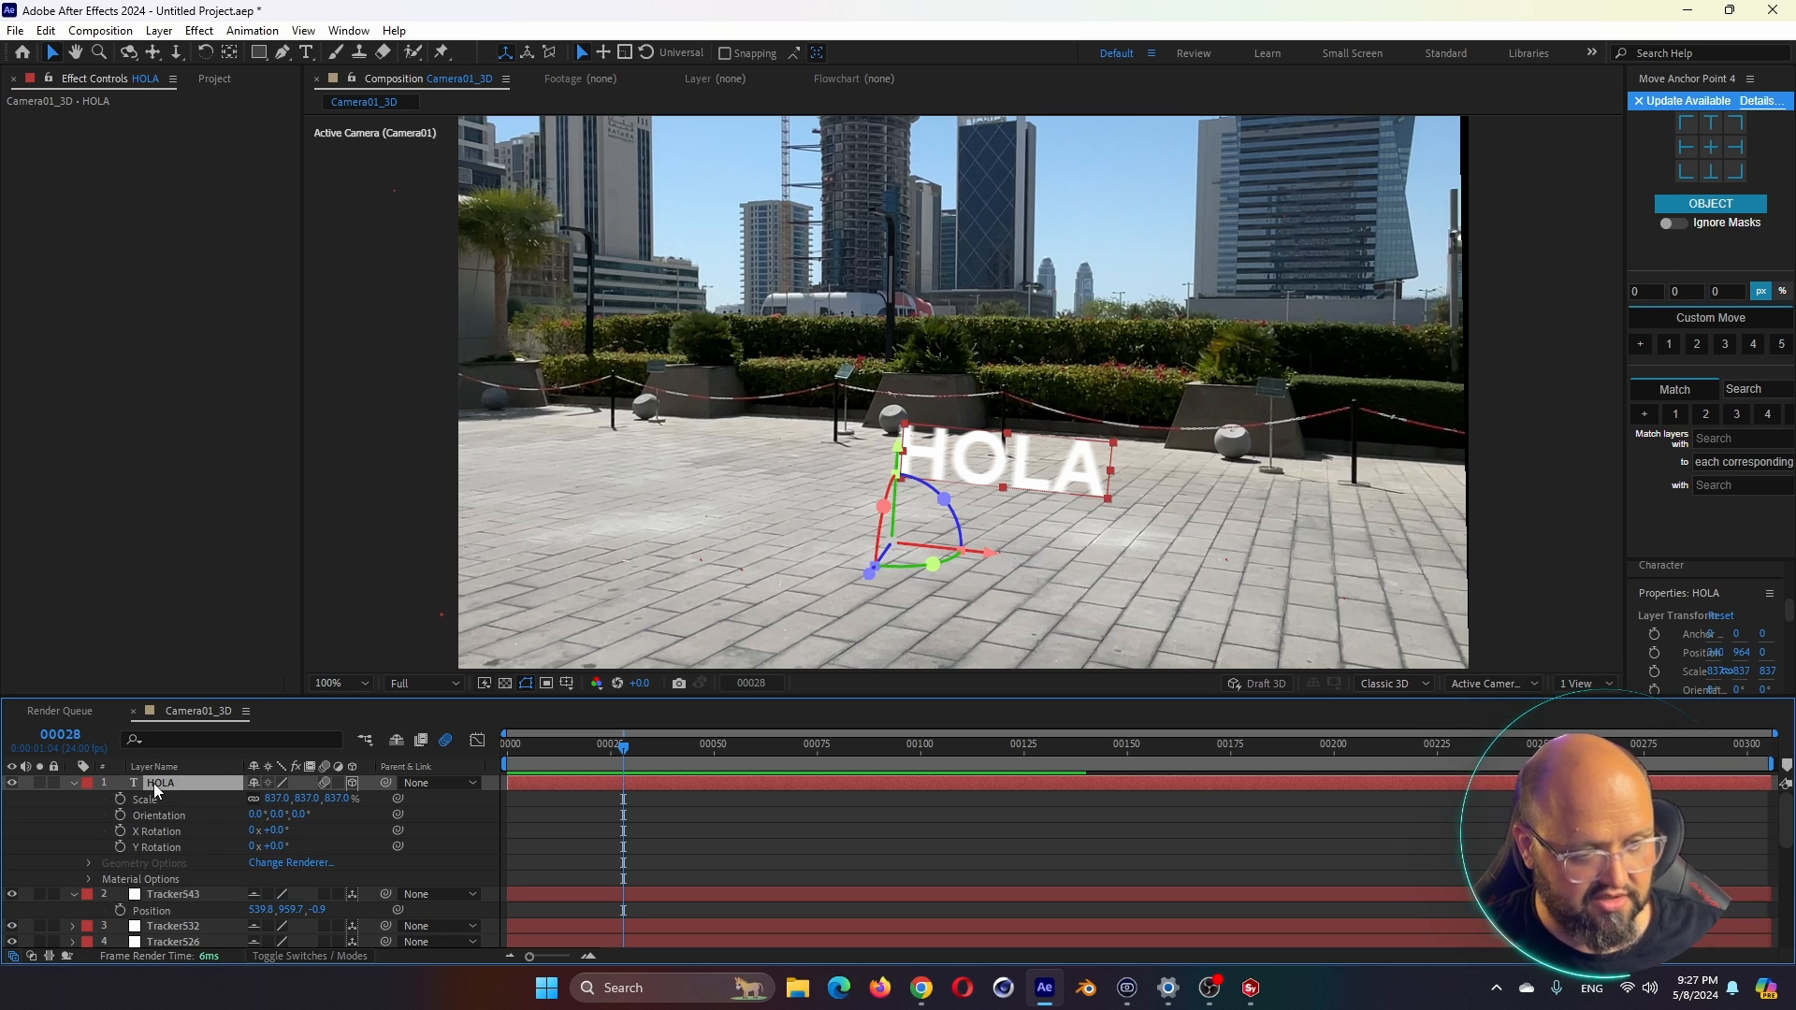
key(ctrl+v)
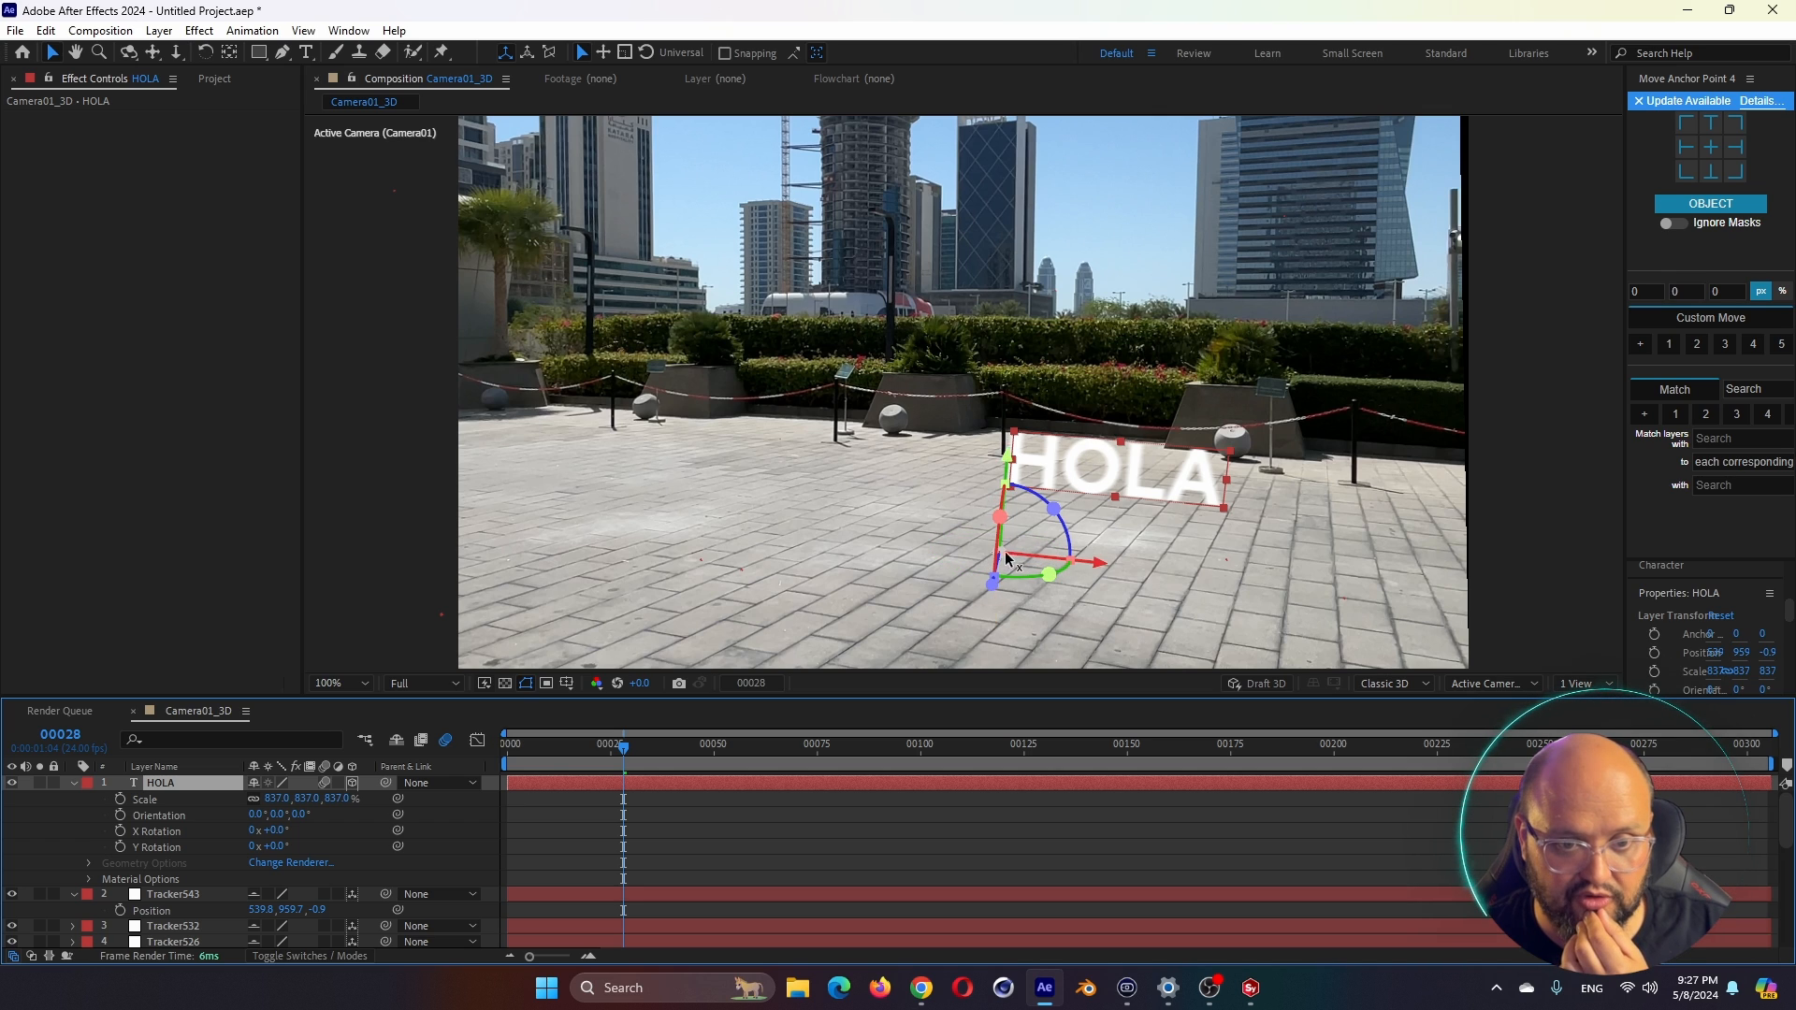
Set the HOLA text's anchor point to its bottom-left corner and scrub to frame 5 to check the placement
click(1685, 172)
click(181, 789)
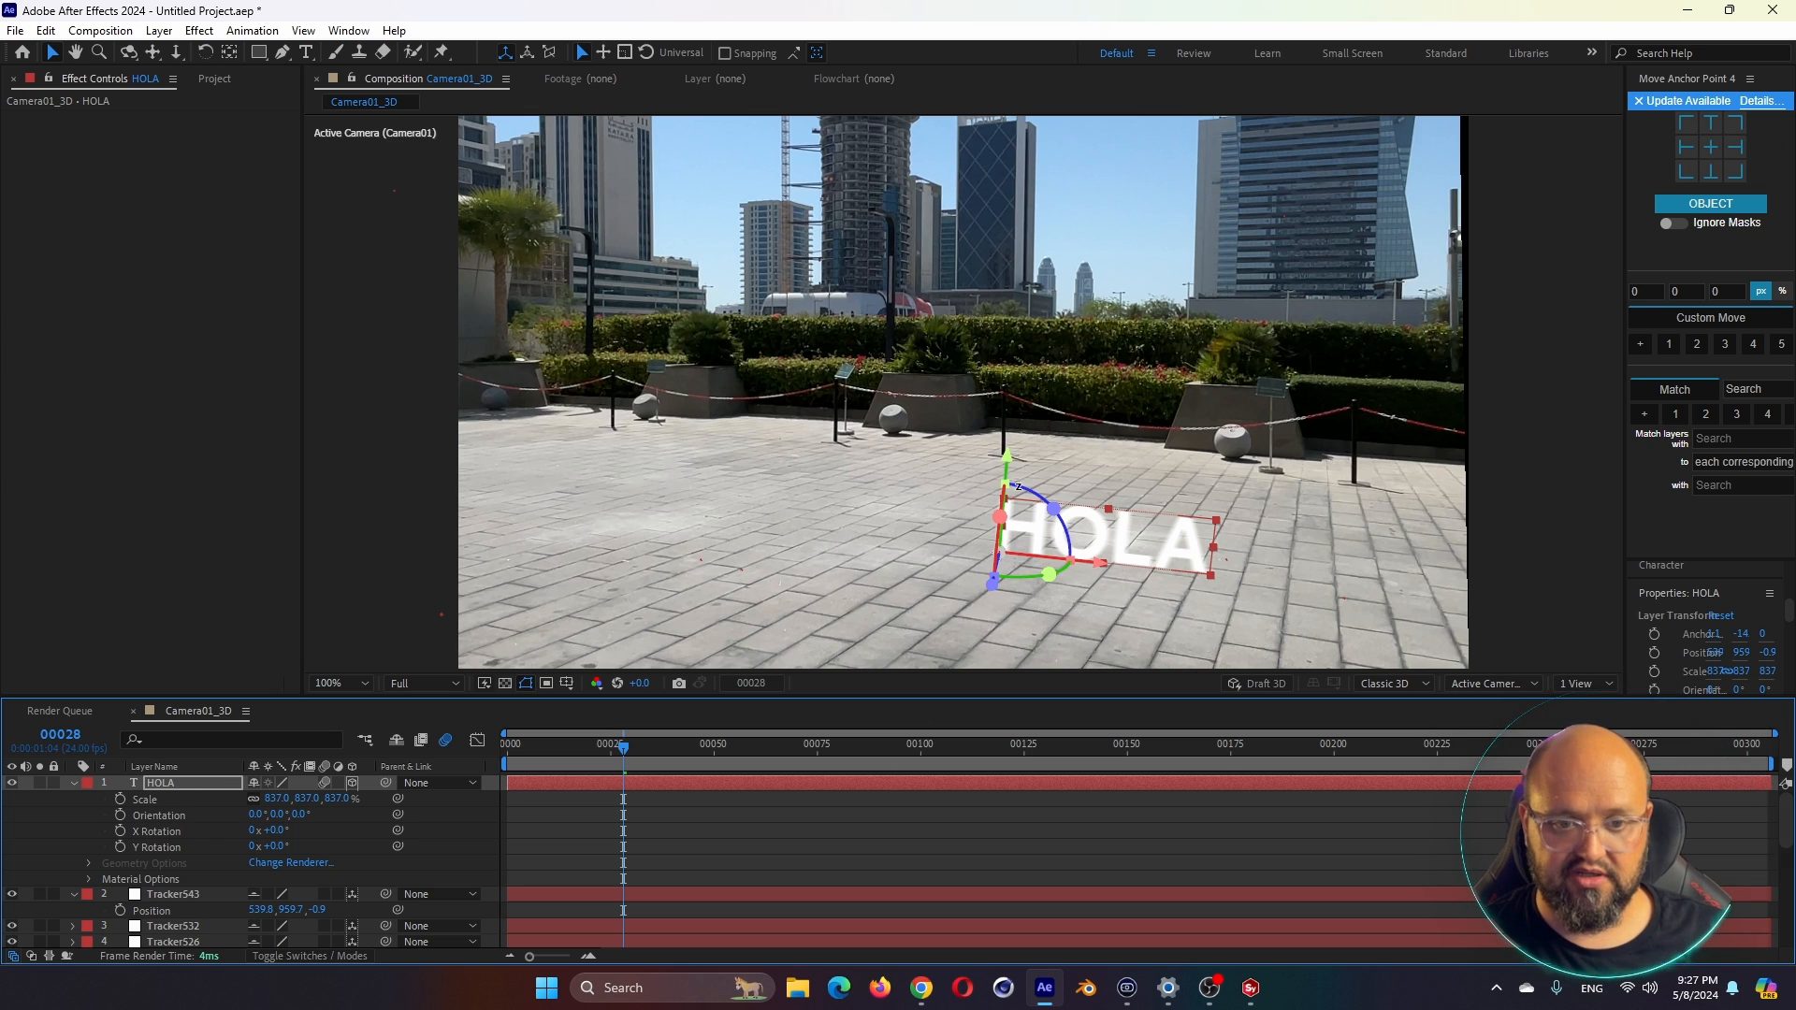
drag(582, 749, 529, 754)
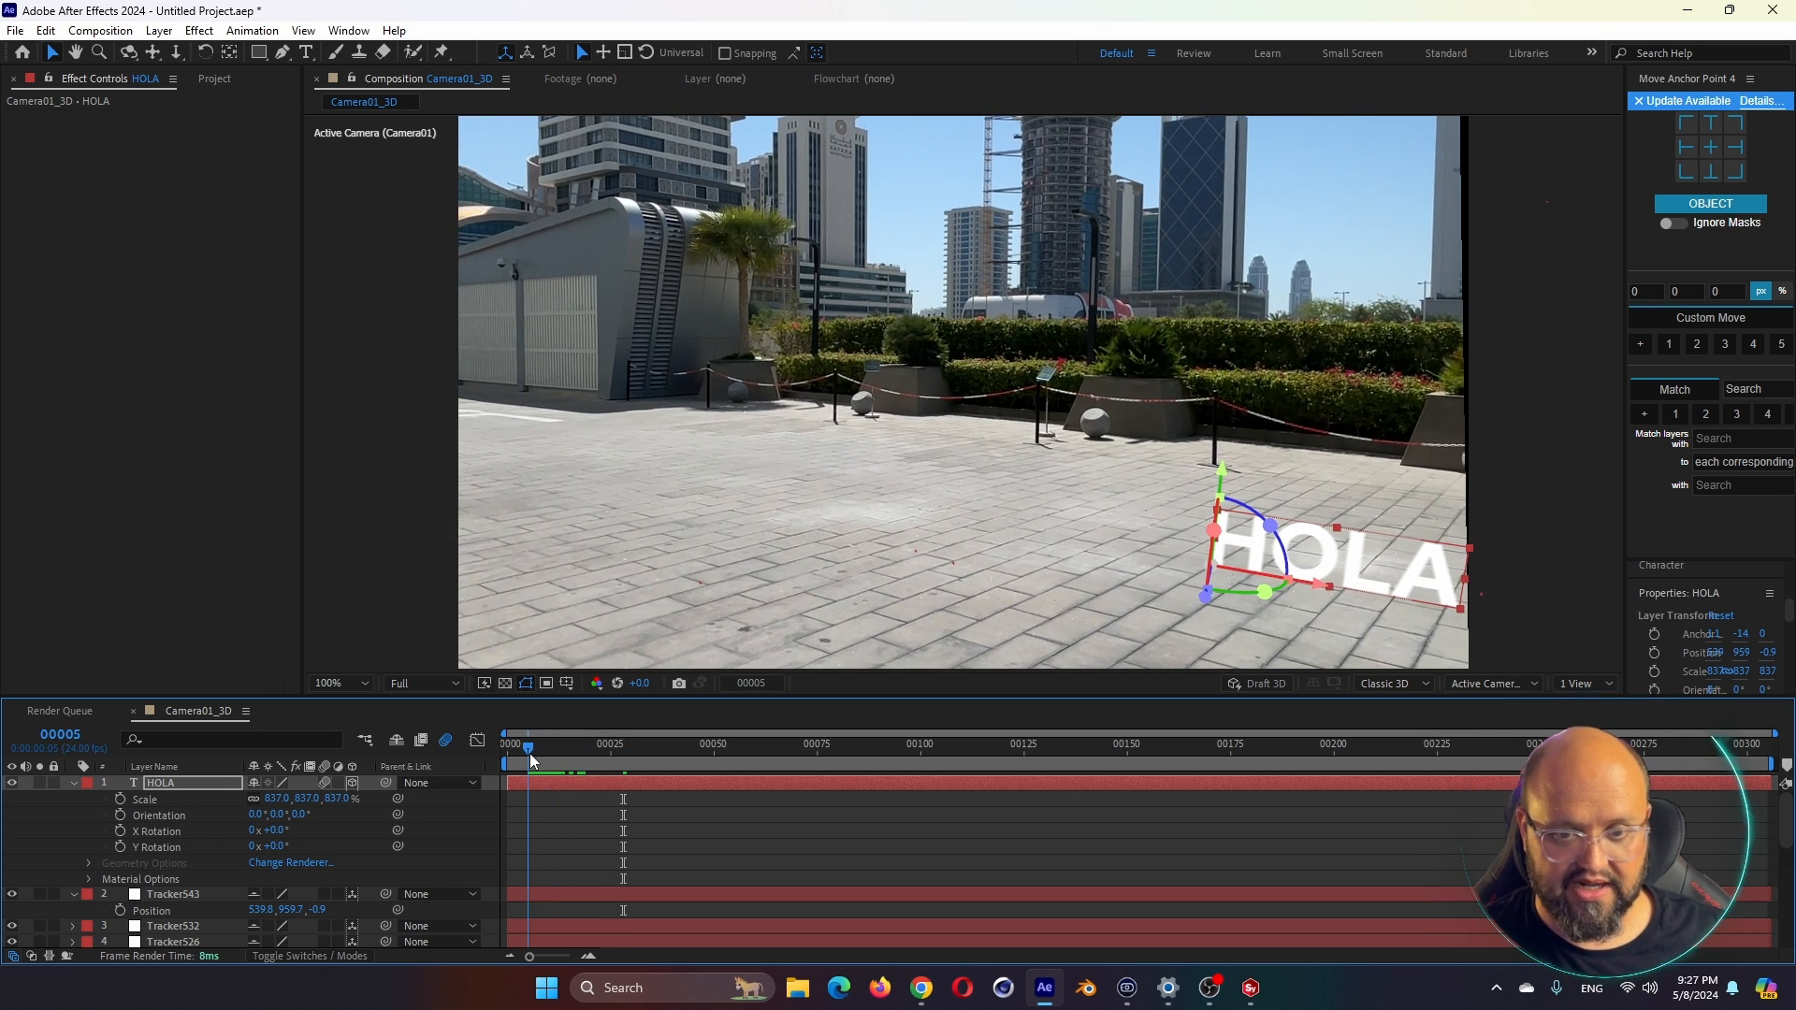
key(space)
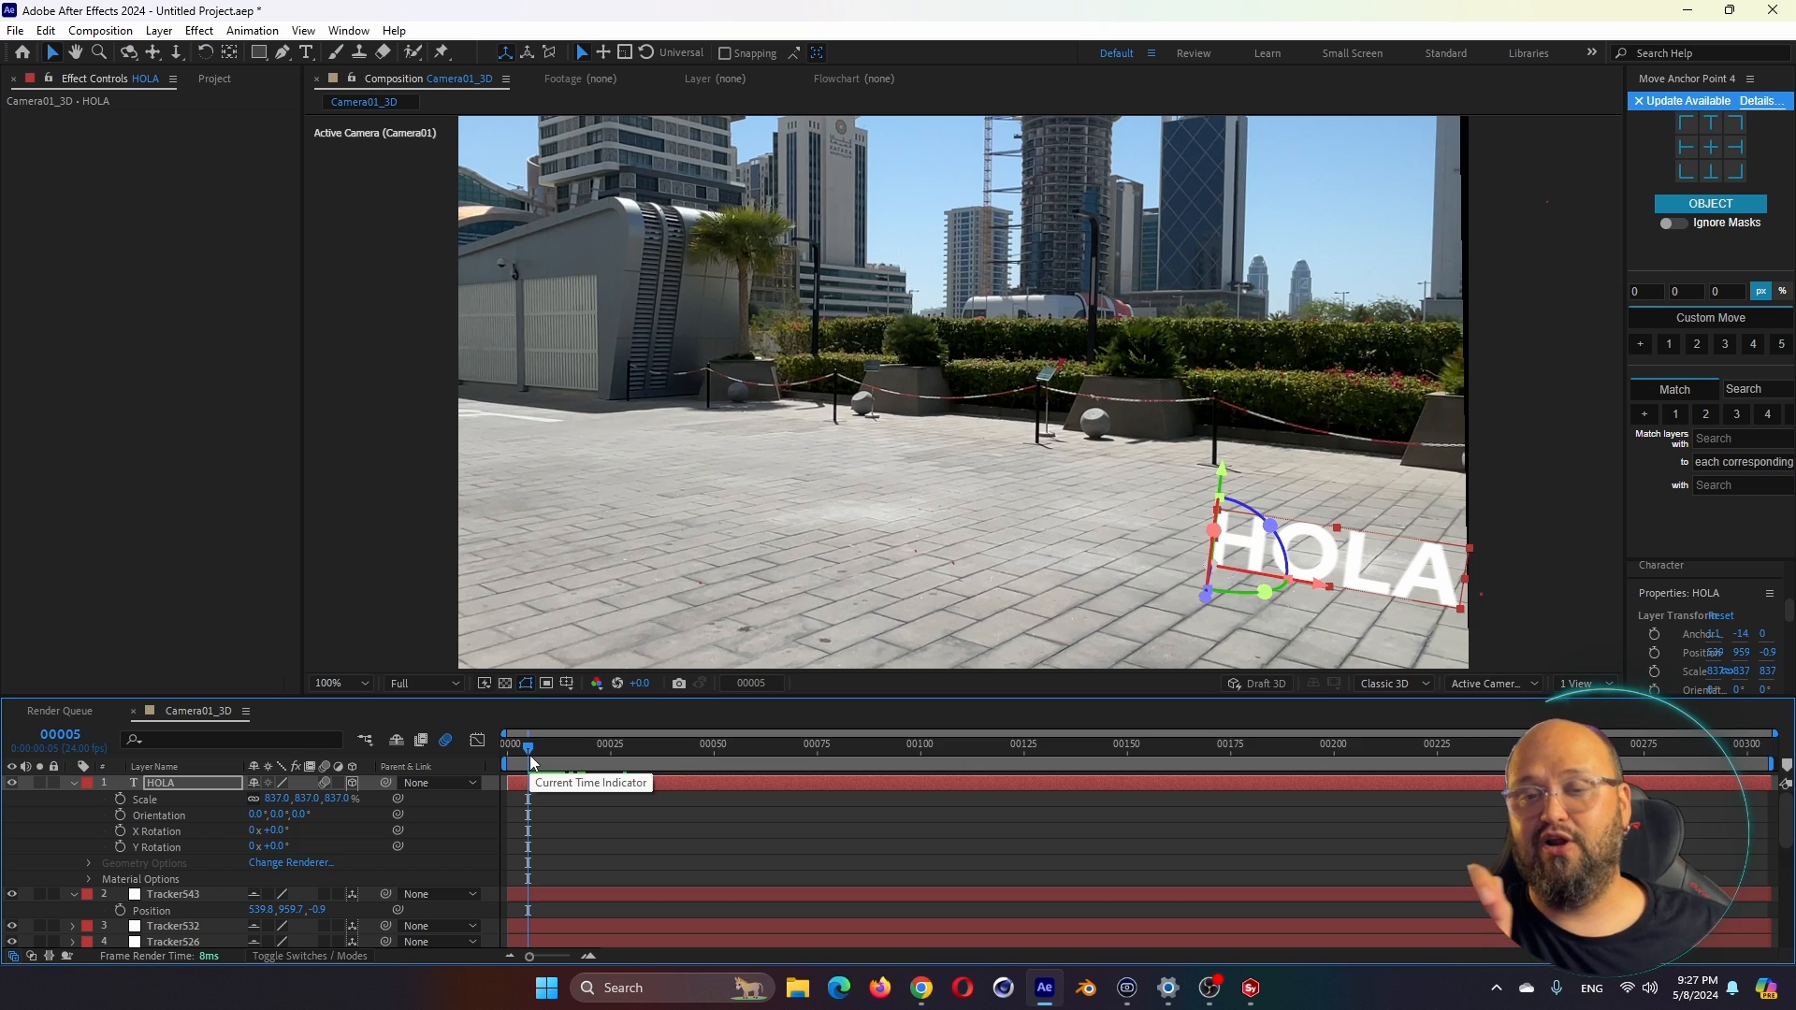